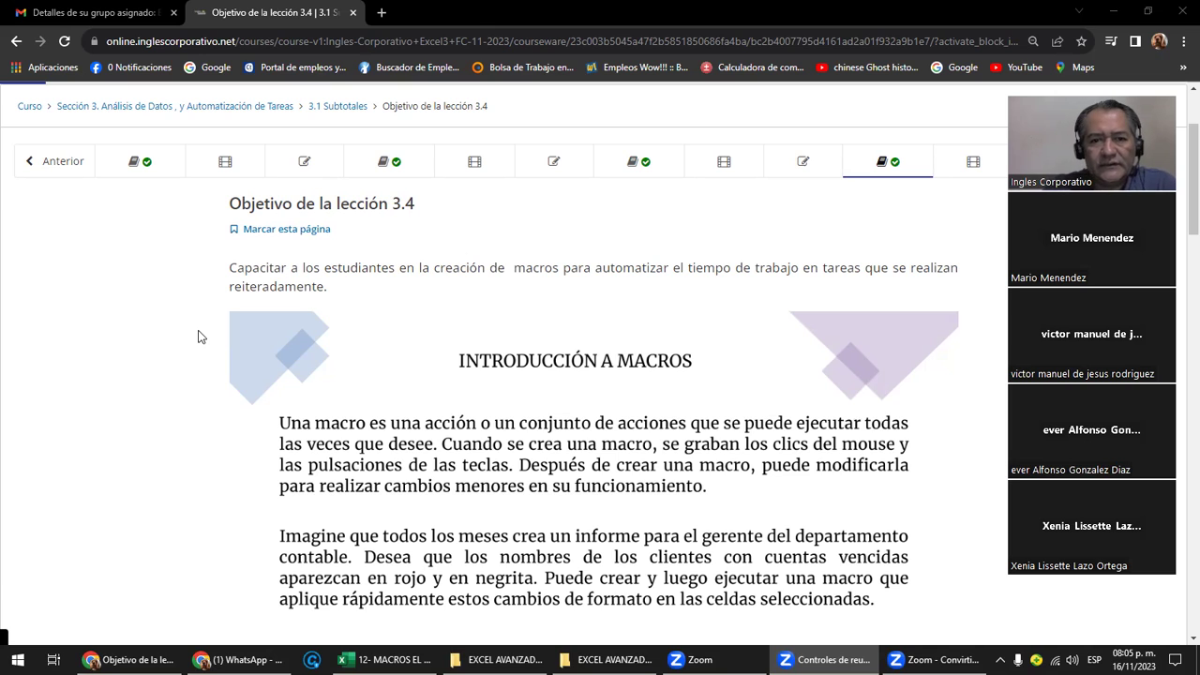
# Scroll down and back up through the course lesson on recorded macros.
pyautogui.scroll(-2, 199, 337)
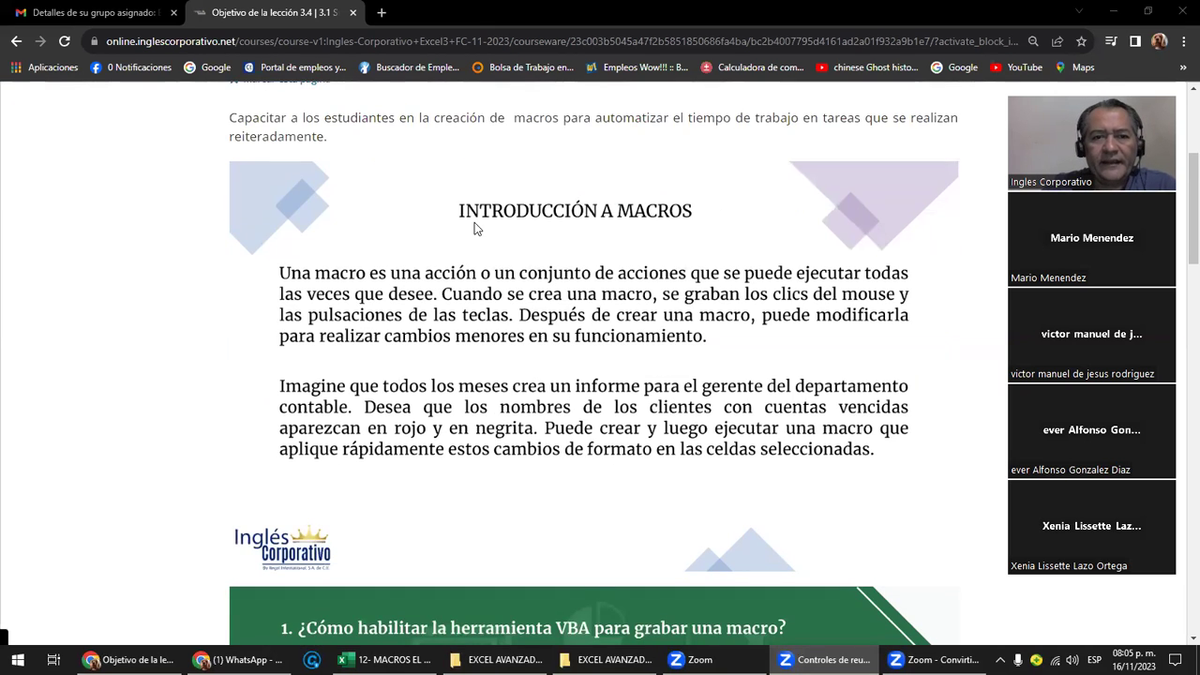
pyautogui.scroll(-1, 474, 225)
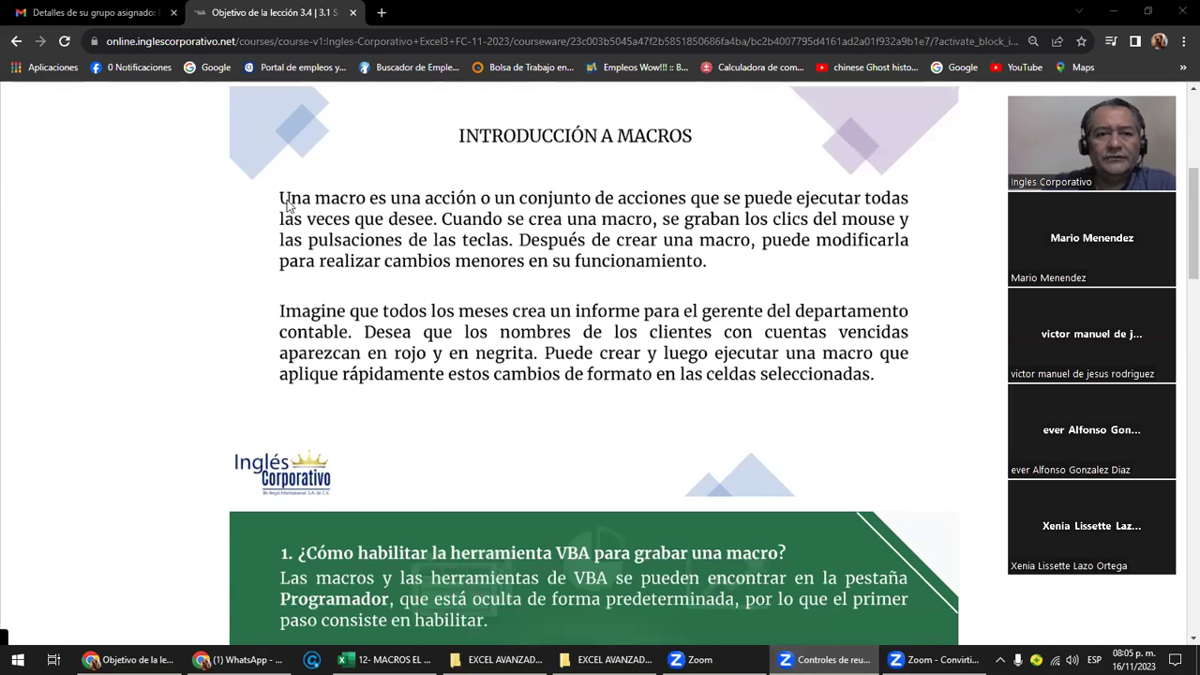
pyautogui.scroll(-3, 389, 216)
pyautogui.scroll(-2, 389, 215)
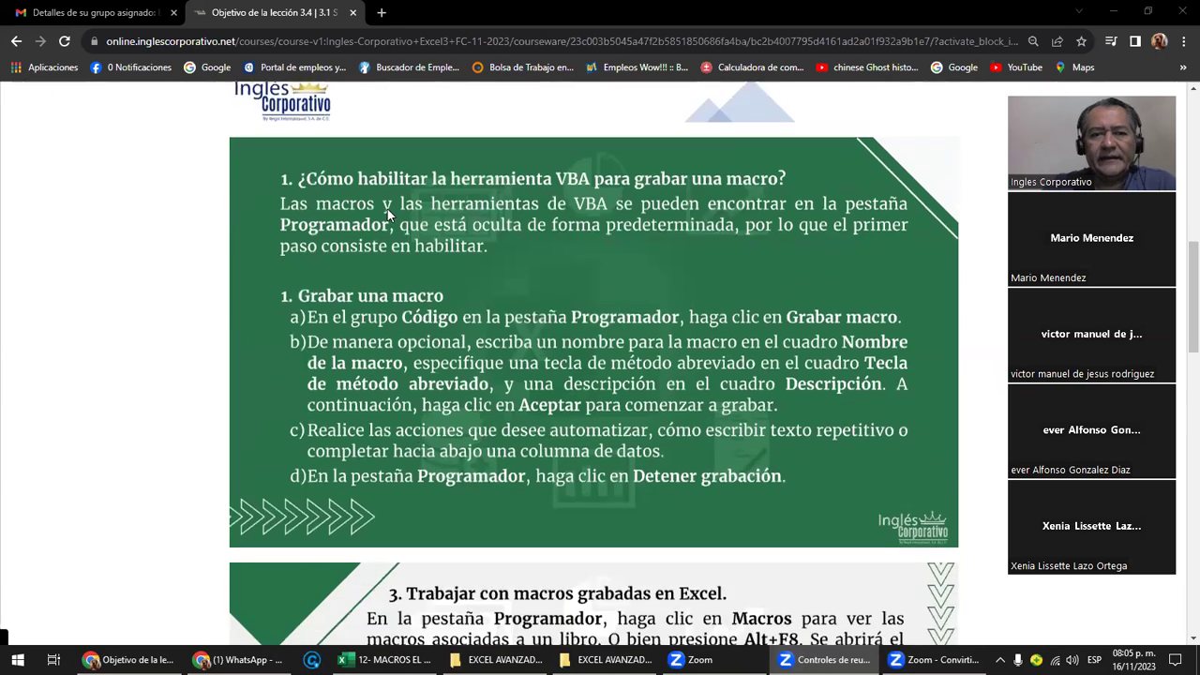
pyautogui.scroll(-2, 389, 215)
pyautogui.scroll(-3, 389, 216)
pyautogui.scroll(-3, 389, 216)
pyautogui.scroll(-2, 389, 215)
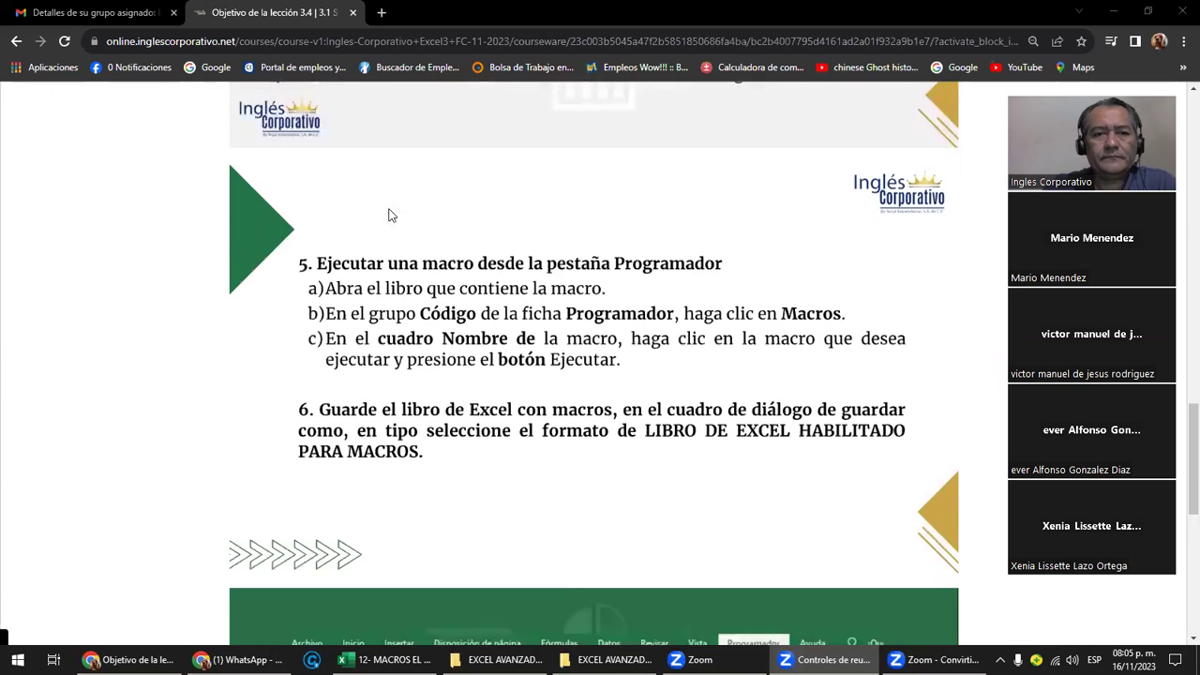
pyautogui.scroll(-3, 389, 215)
pyautogui.scroll(-3, 389, 216)
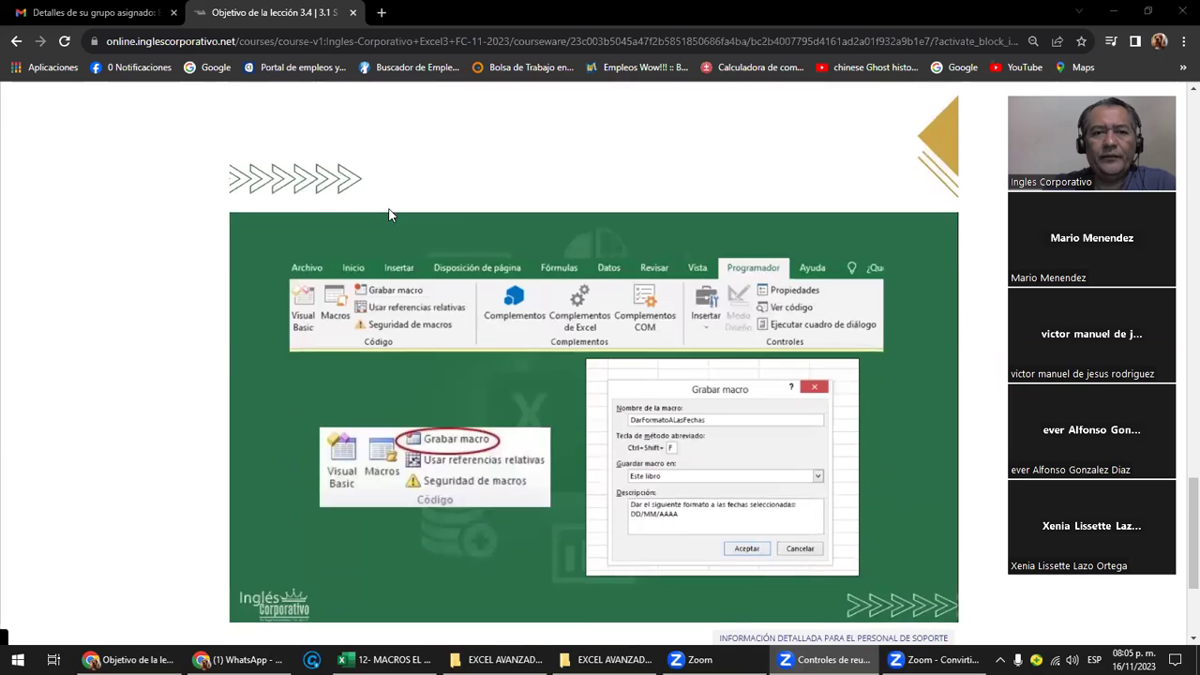
pyautogui.scroll(-2, 389, 216)
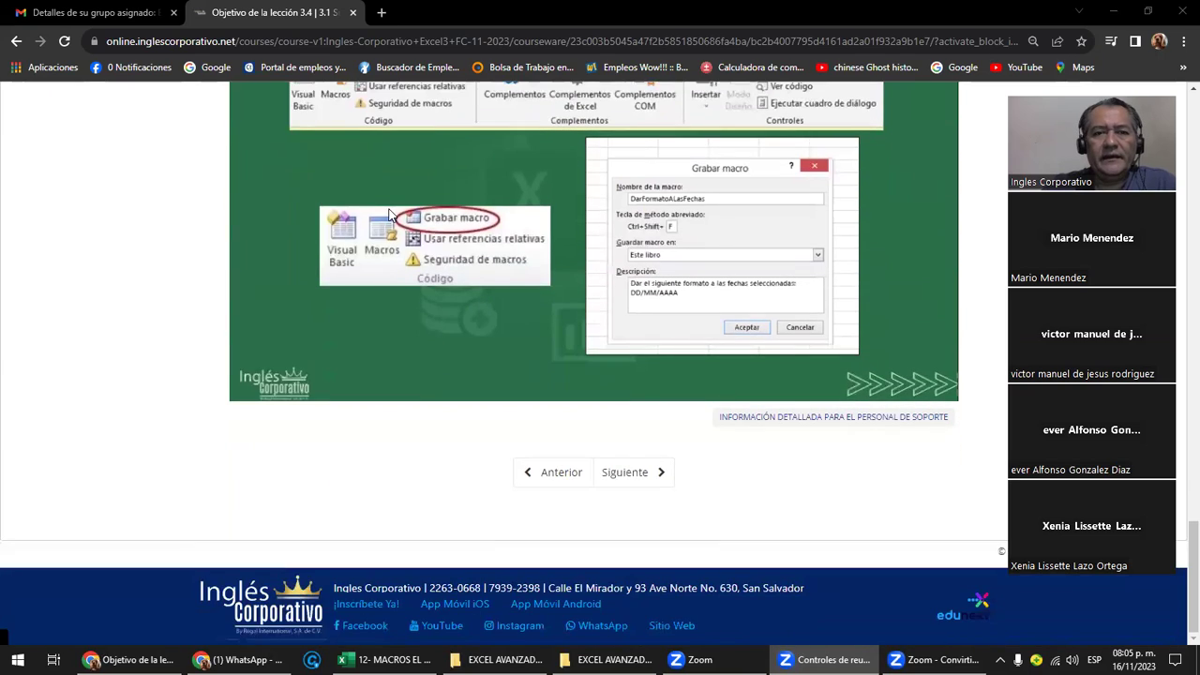
pyautogui.scroll(3, 388, 216)
pyautogui.scroll(4, 389, 215)
pyautogui.scroll(3, 389, 215)
pyautogui.scroll(3, 389, 216)
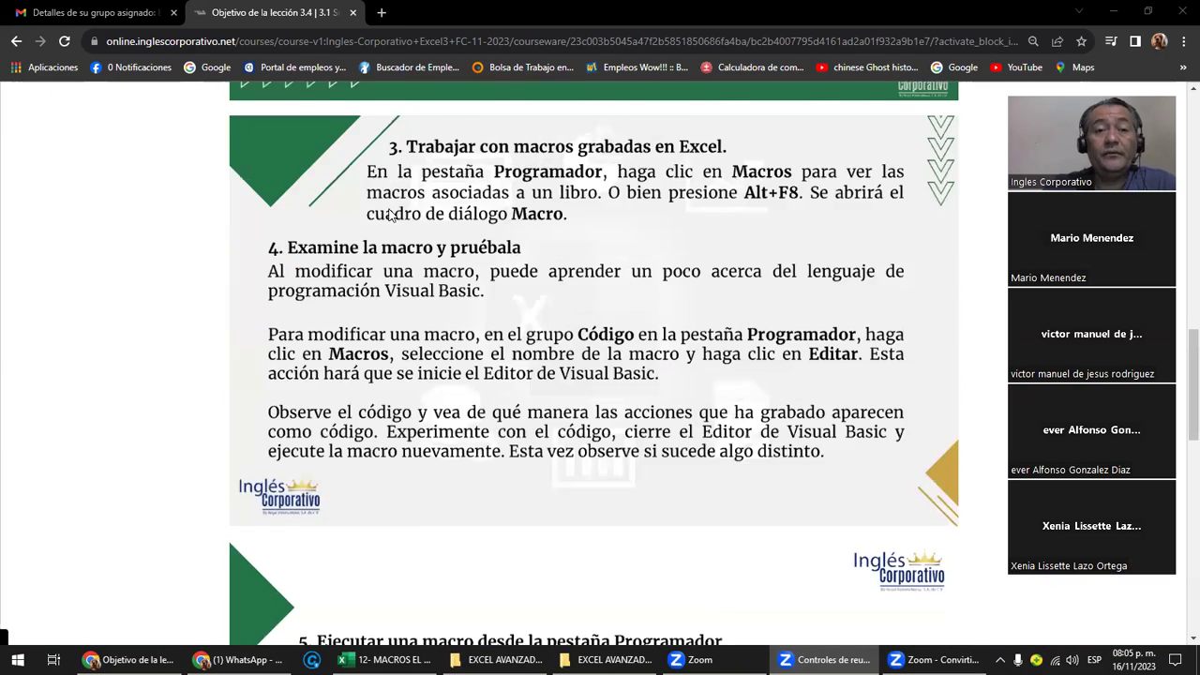
pyautogui.scroll(4, 388, 214)
pyautogui.scroll(2, 388, 214)
pyautogui.scroll(1, 388, 213)
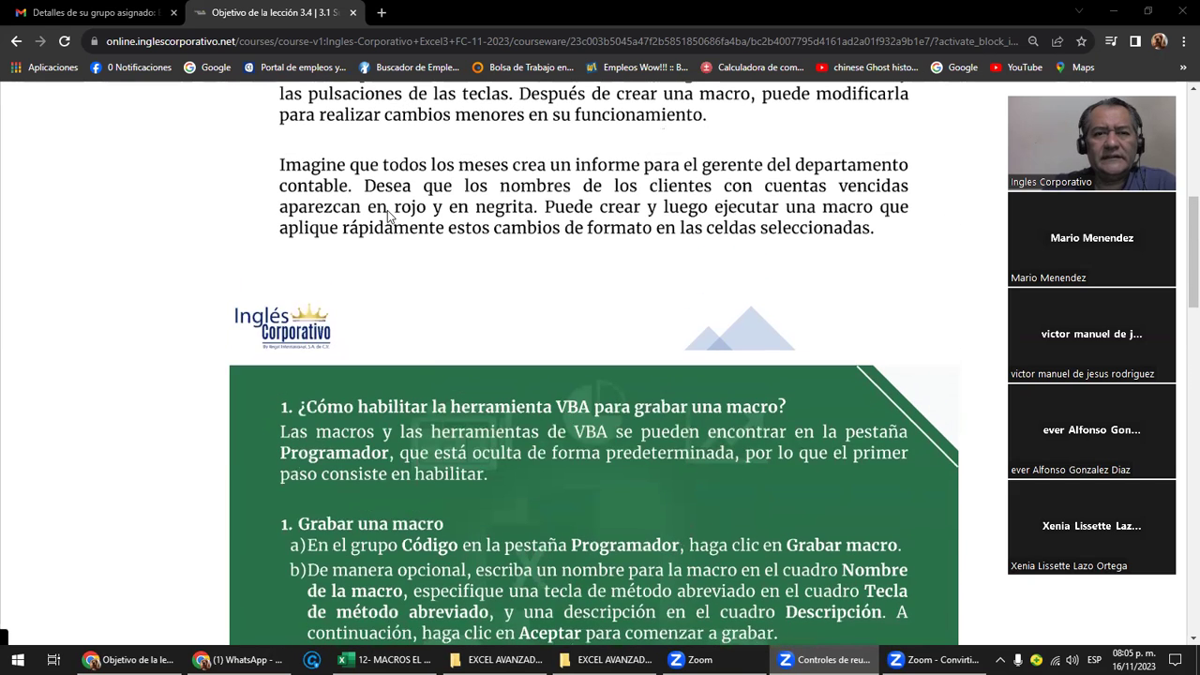
pyautogui.scroll(1, 389, 216)
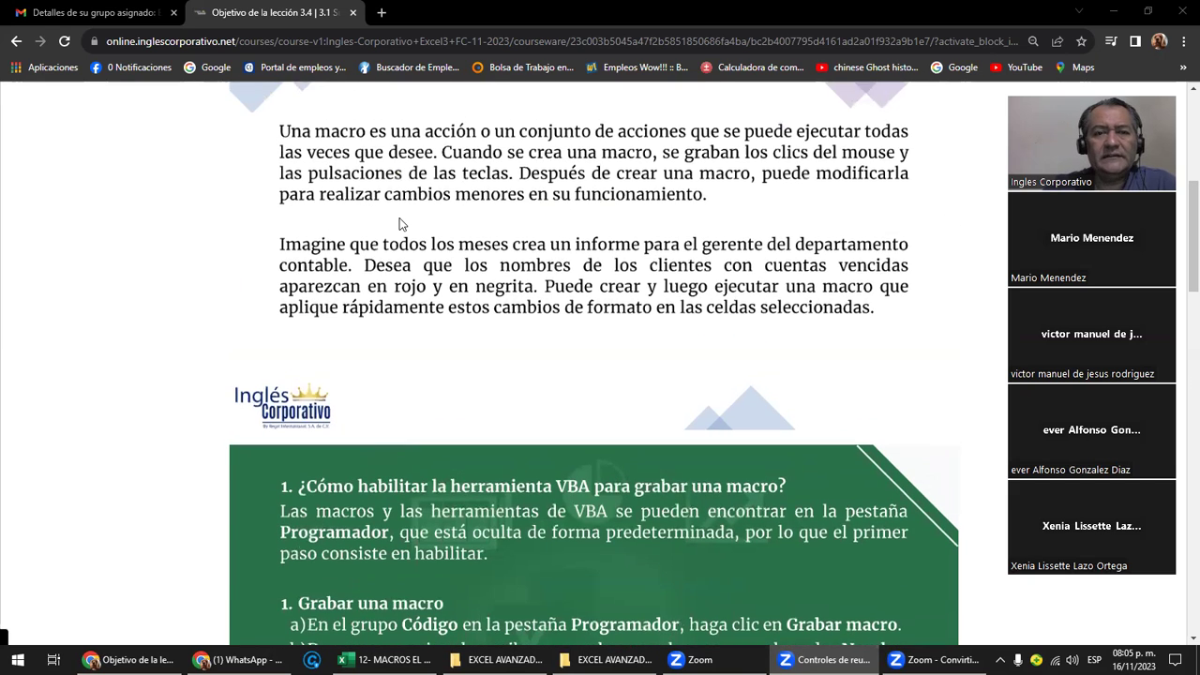
pyautogui.scroll(2, 398, 223)
pyautogui.scroll(-1, 436, 246)
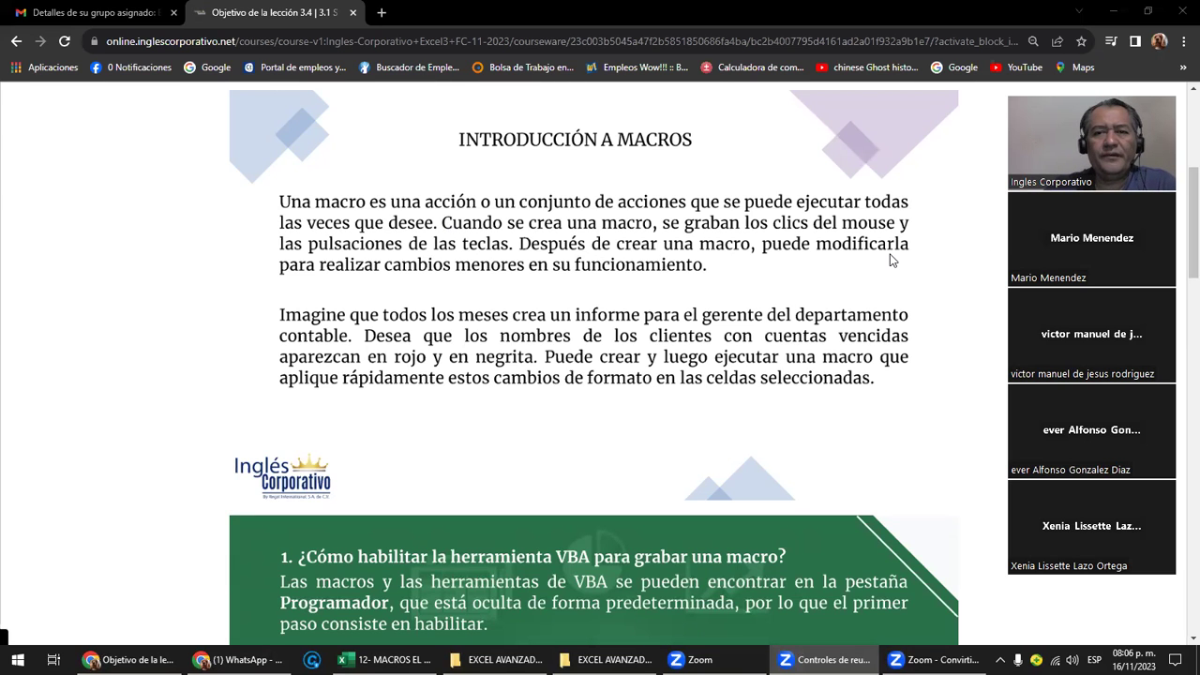
pyautogui.scroll(-2, 882, 264)
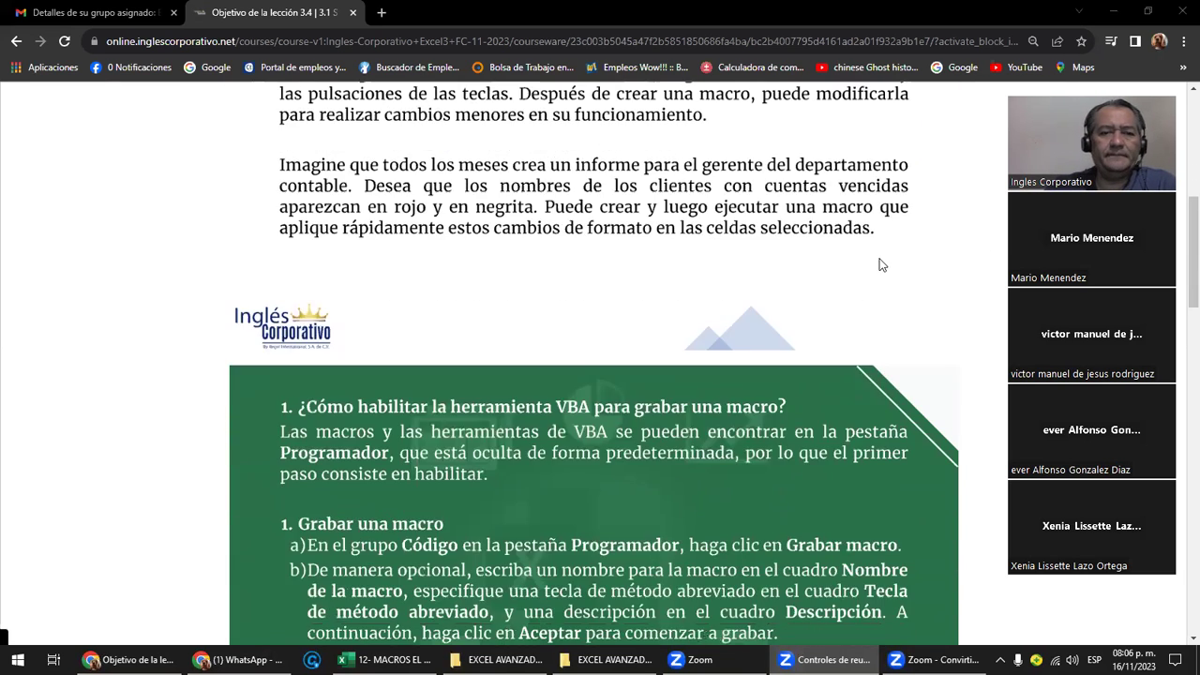
pyautogui.scroll(-1, 881, 264)
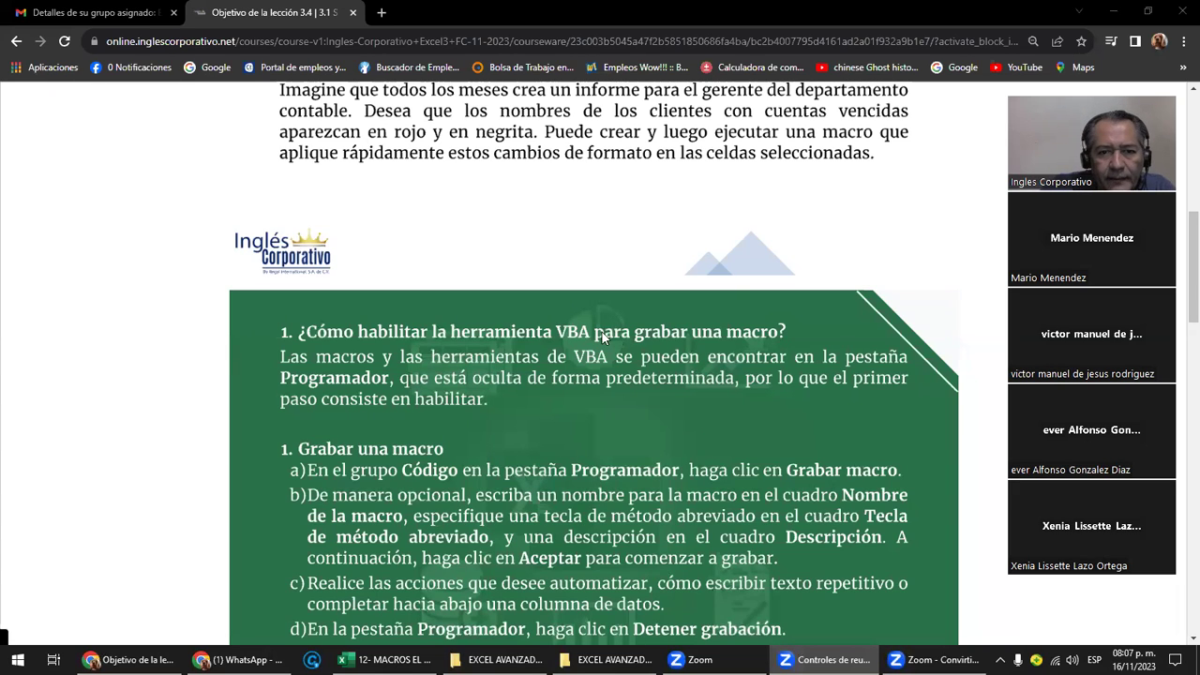
# Return focus to the lesson page and keep reading further down.
pyautogui.click(558, 334)
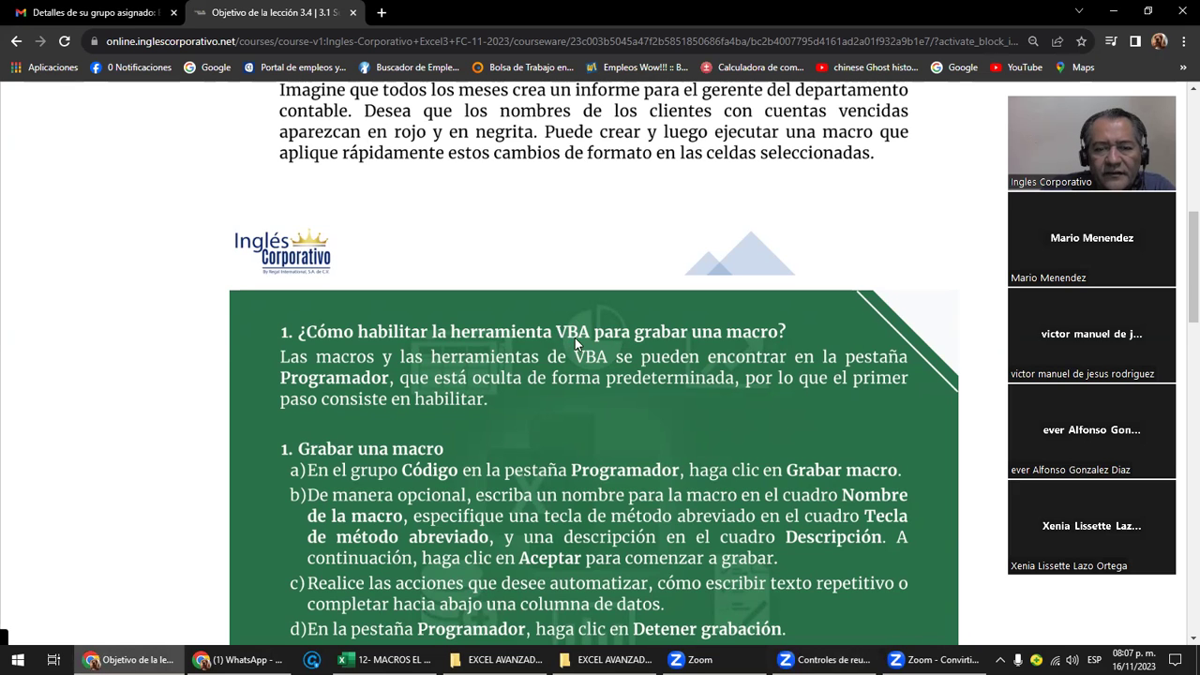
pyautogui.scroll(-2, 595, 343)
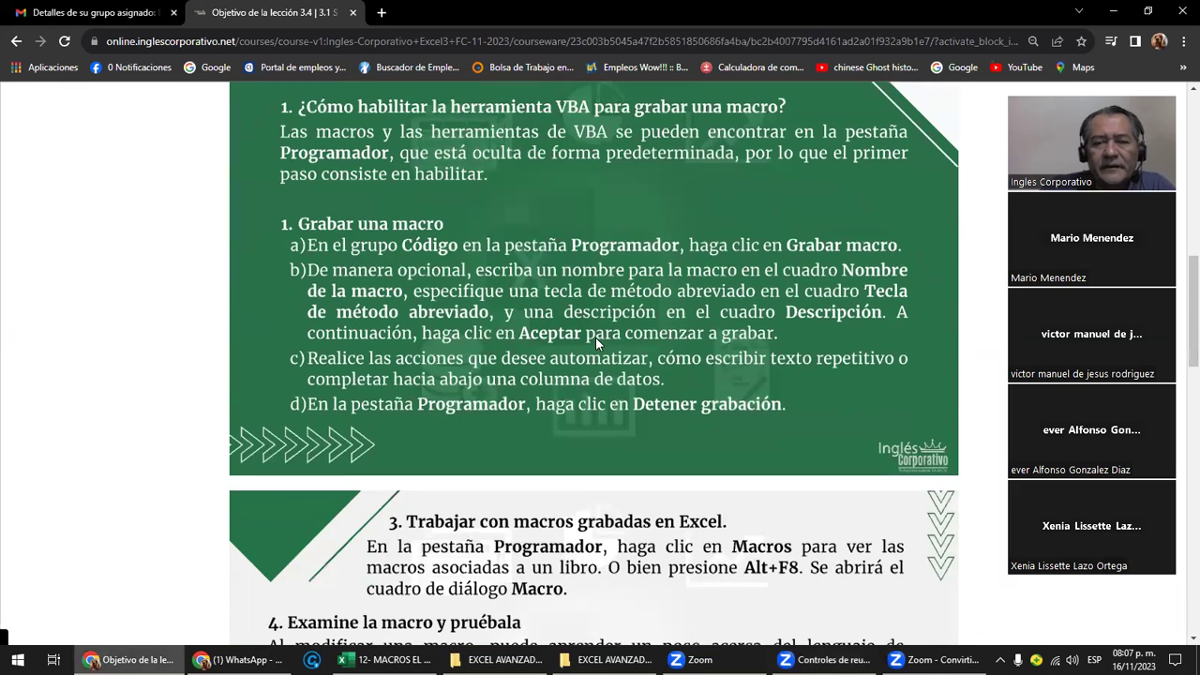
pyautogui.scroll(1, 595, 343)
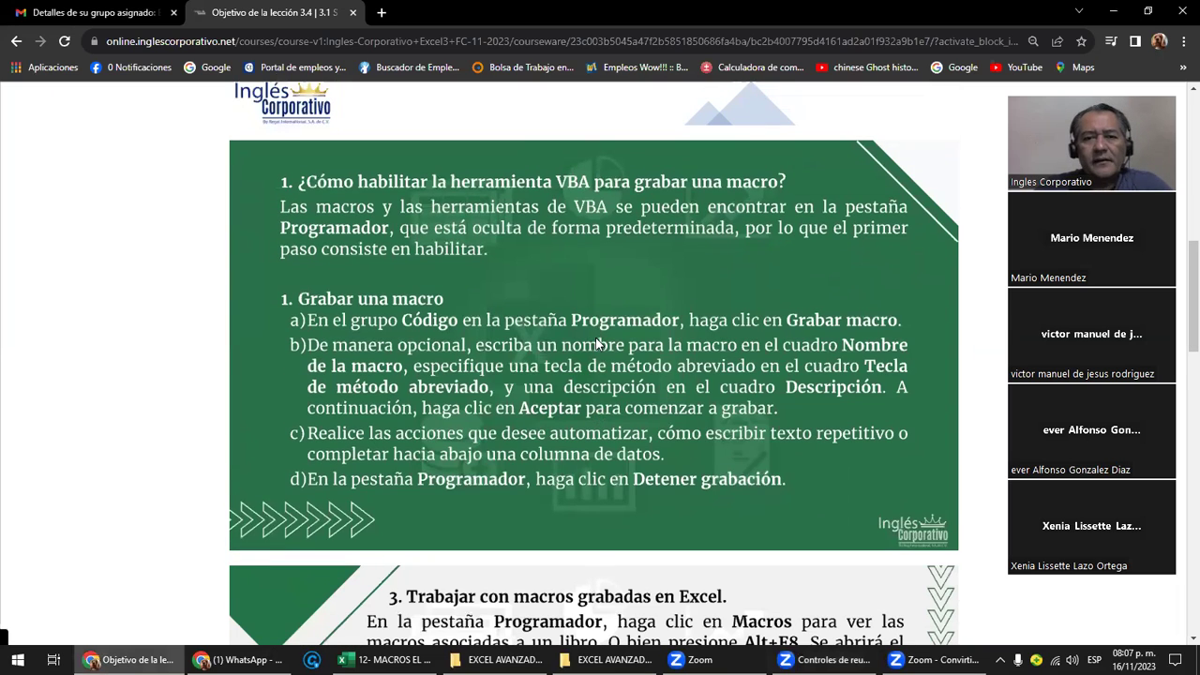
pyautogui.scroll(-1, 596, 343)
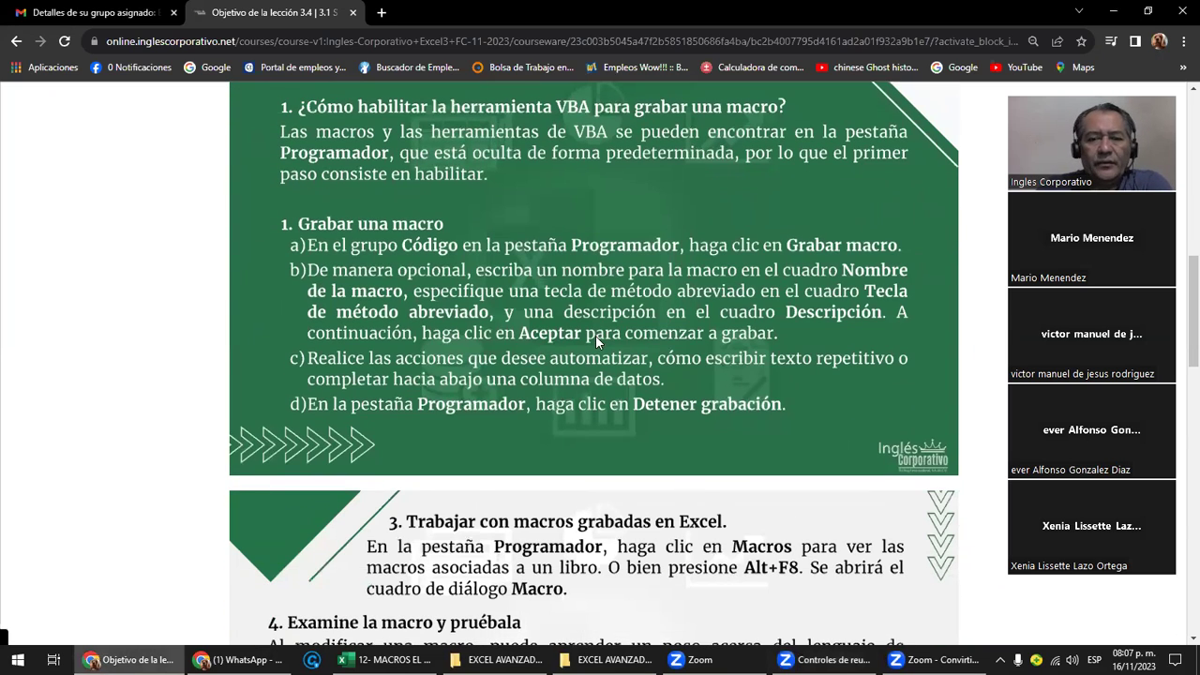
pyautogui.scroll(2, 595, 342)
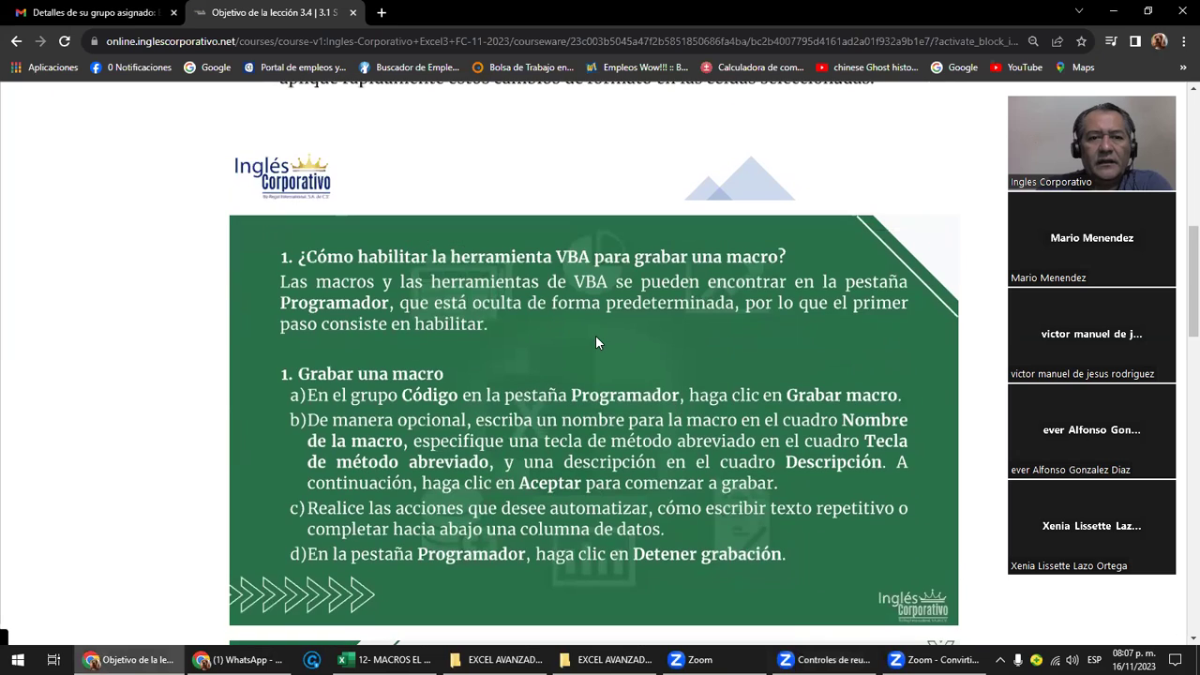
pyautogui.scroll(-1, 595, 342)
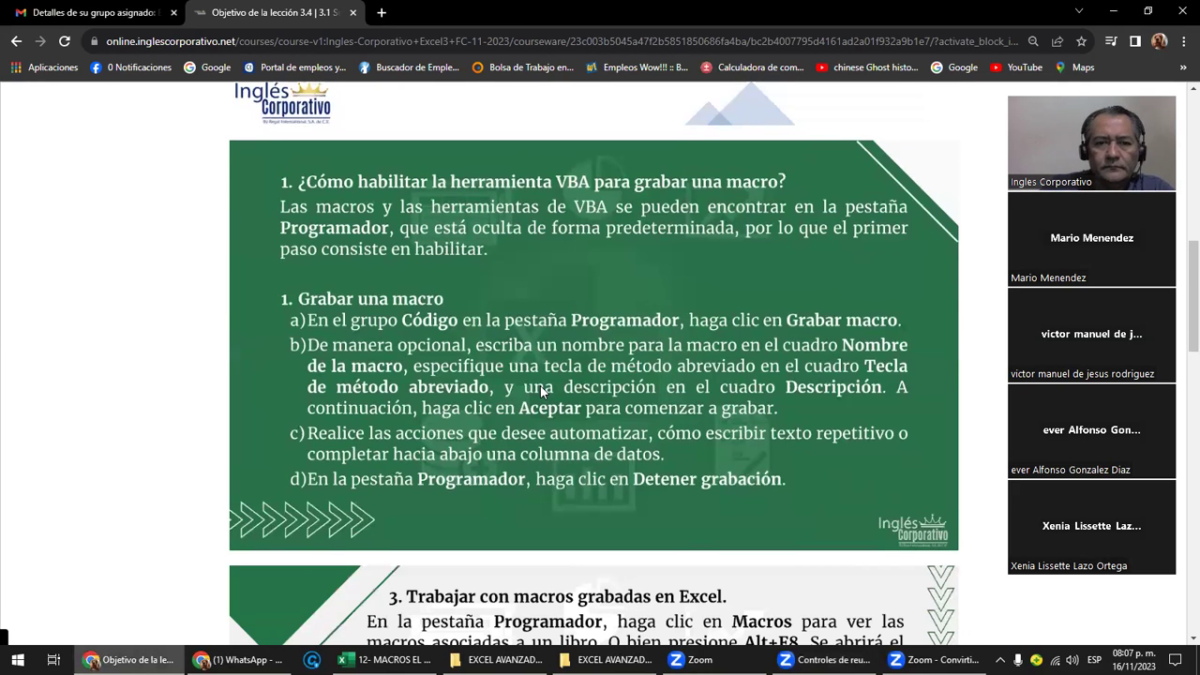
pyautogui.scroll(-3, 540, 385)
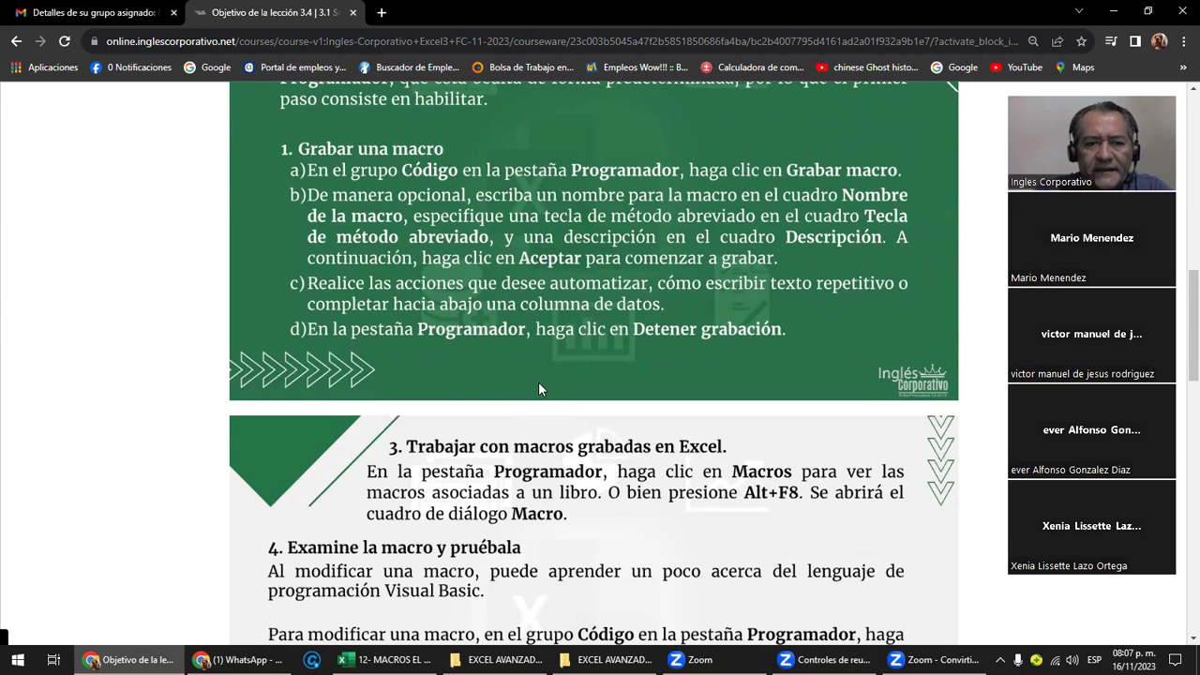
pyautogui.scroll(-3, 539, 383)
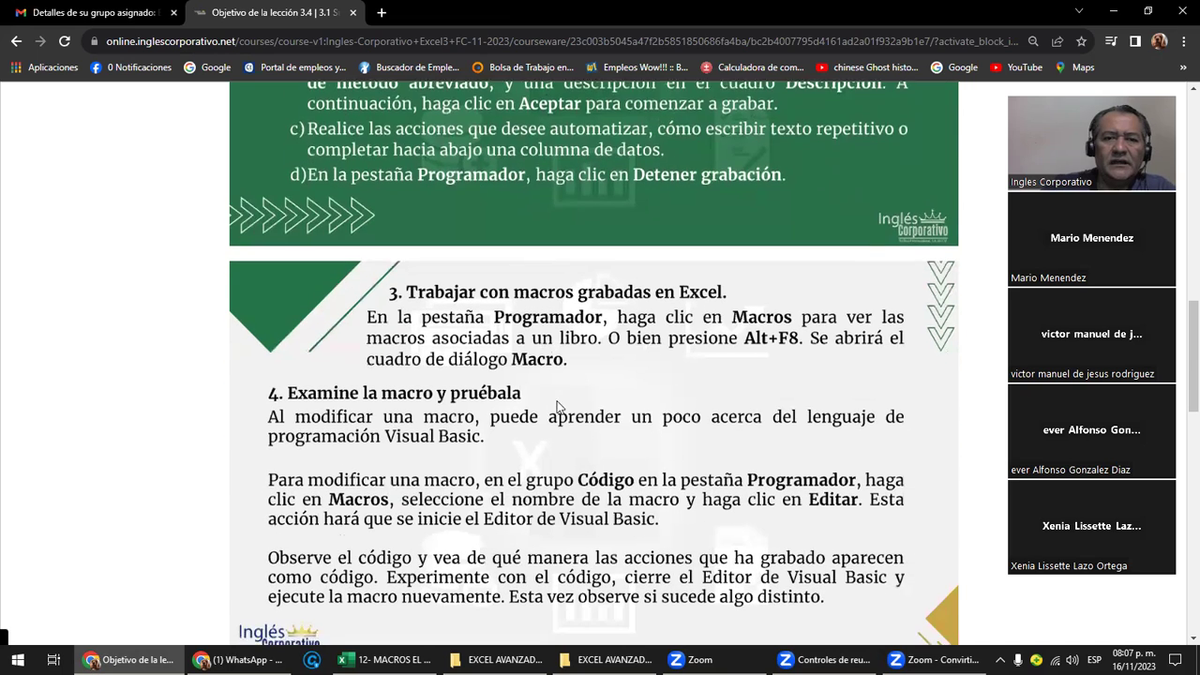
pyautogui.scroll(-1, 556, 406)
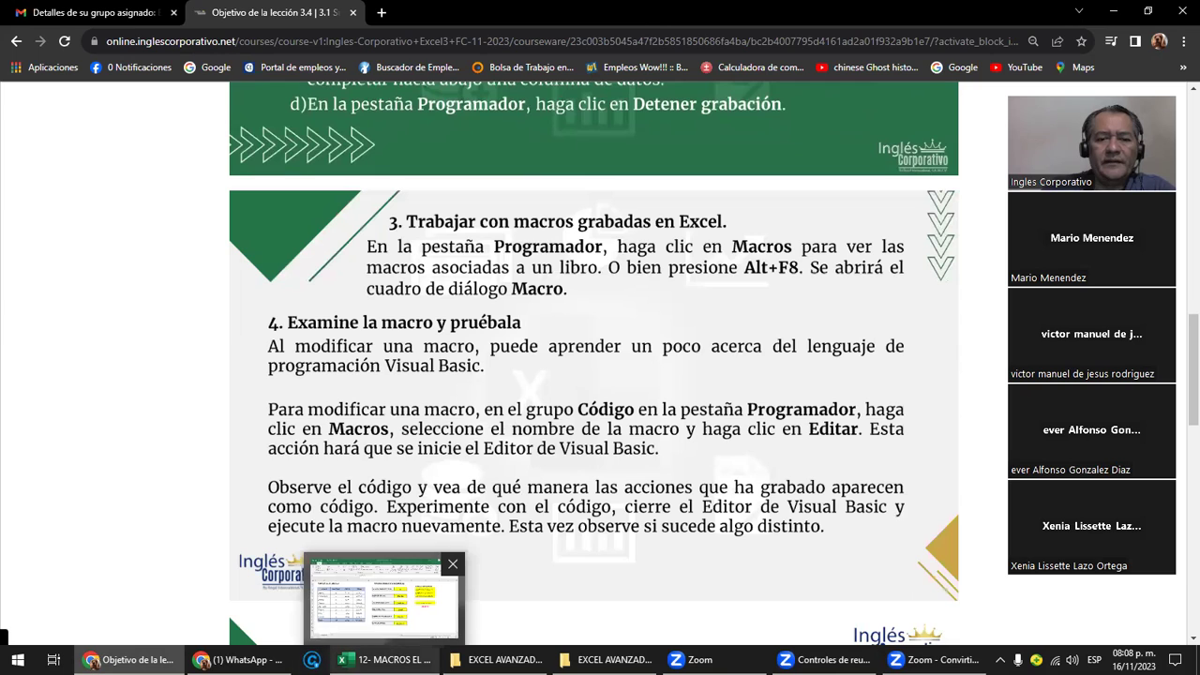
# Select TOTAL in cell E3, then close MACROS EL AGUILA choosing No guardar.
pyautogui.click(385, 659)
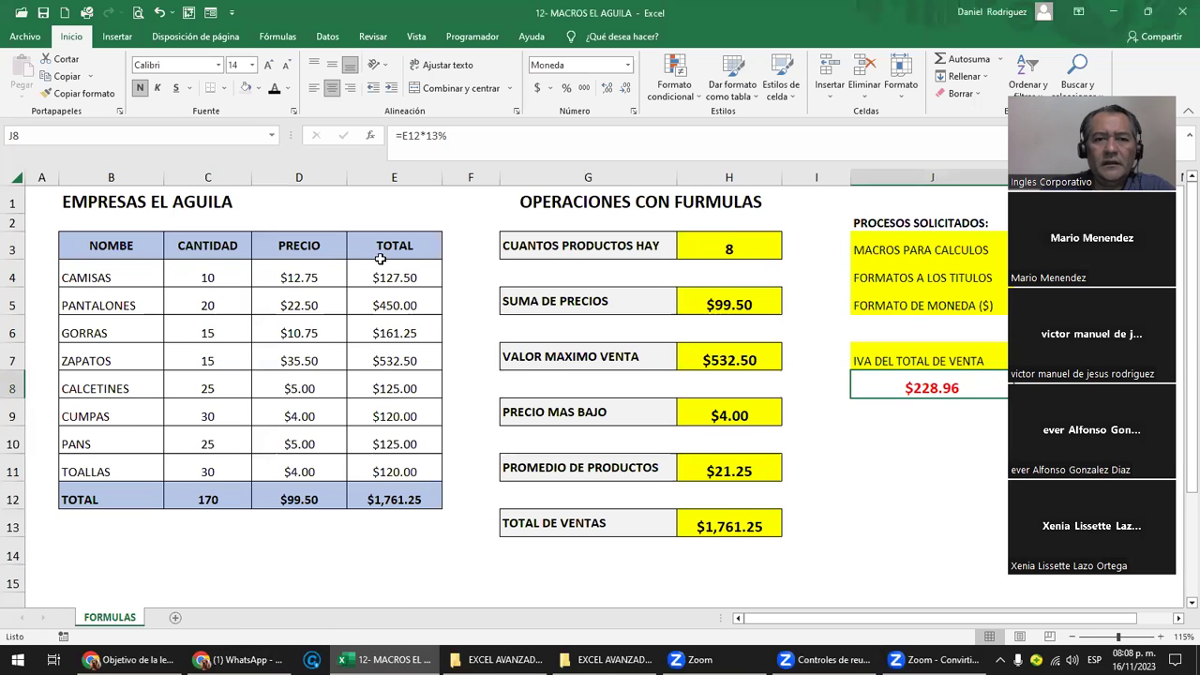
pyautogui.click(382, 245)
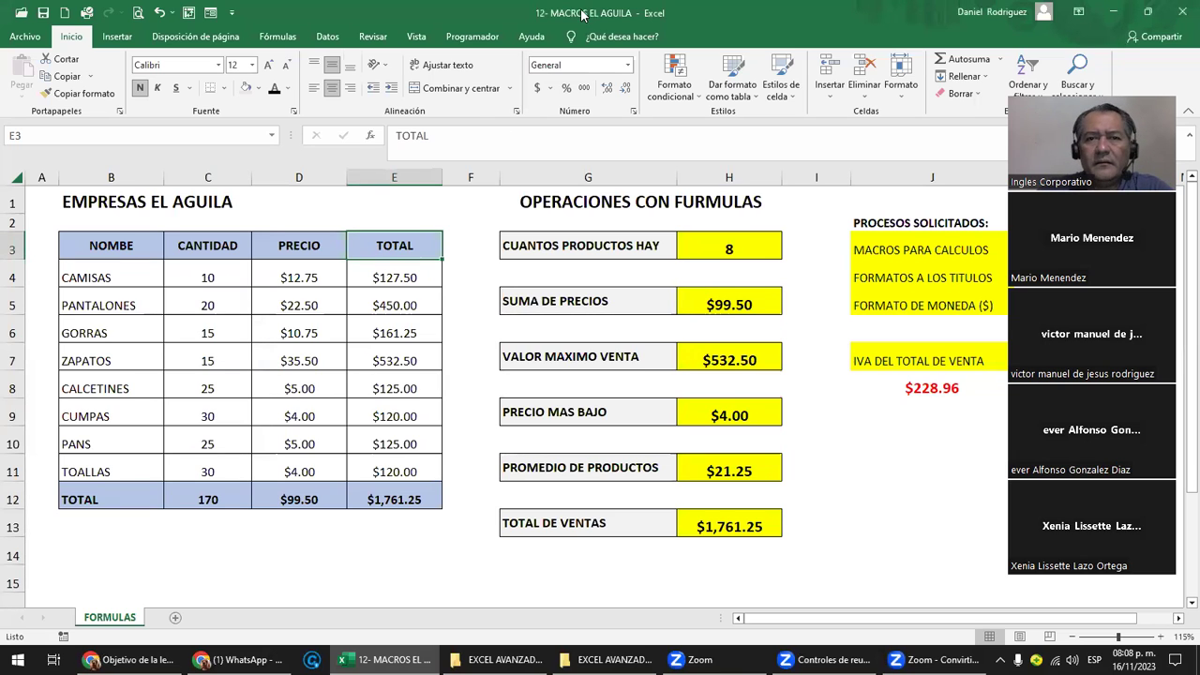
pyautogui.click(1179, 13)
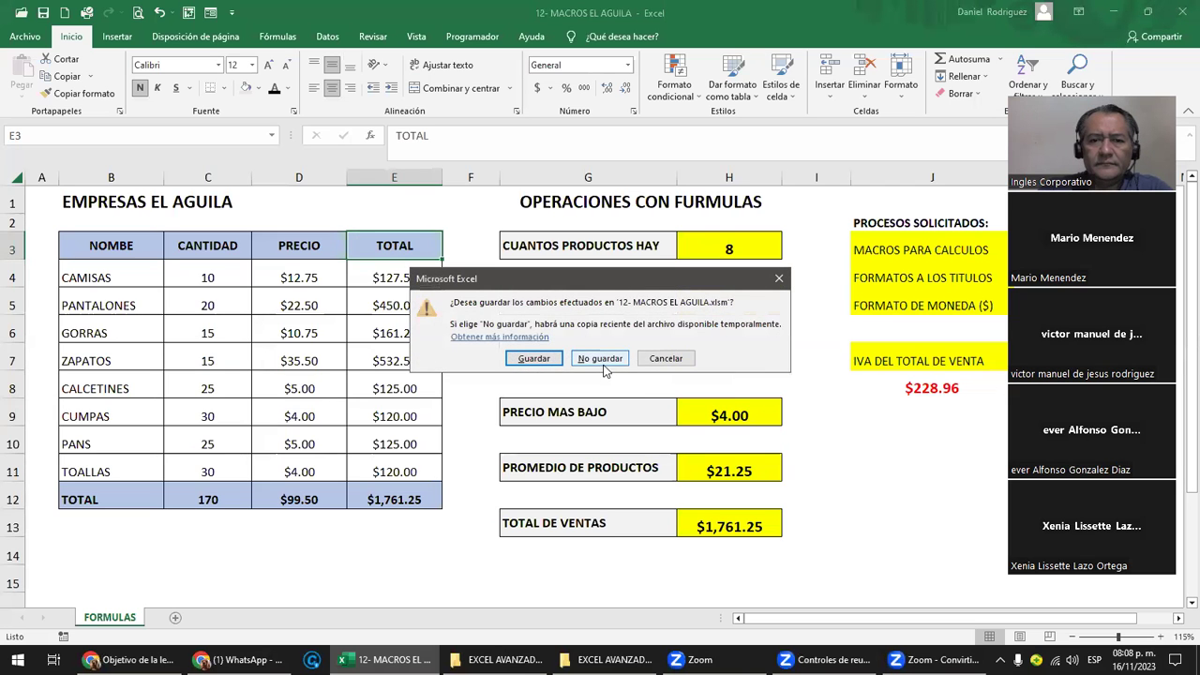
pyautogui.click(600, 359)
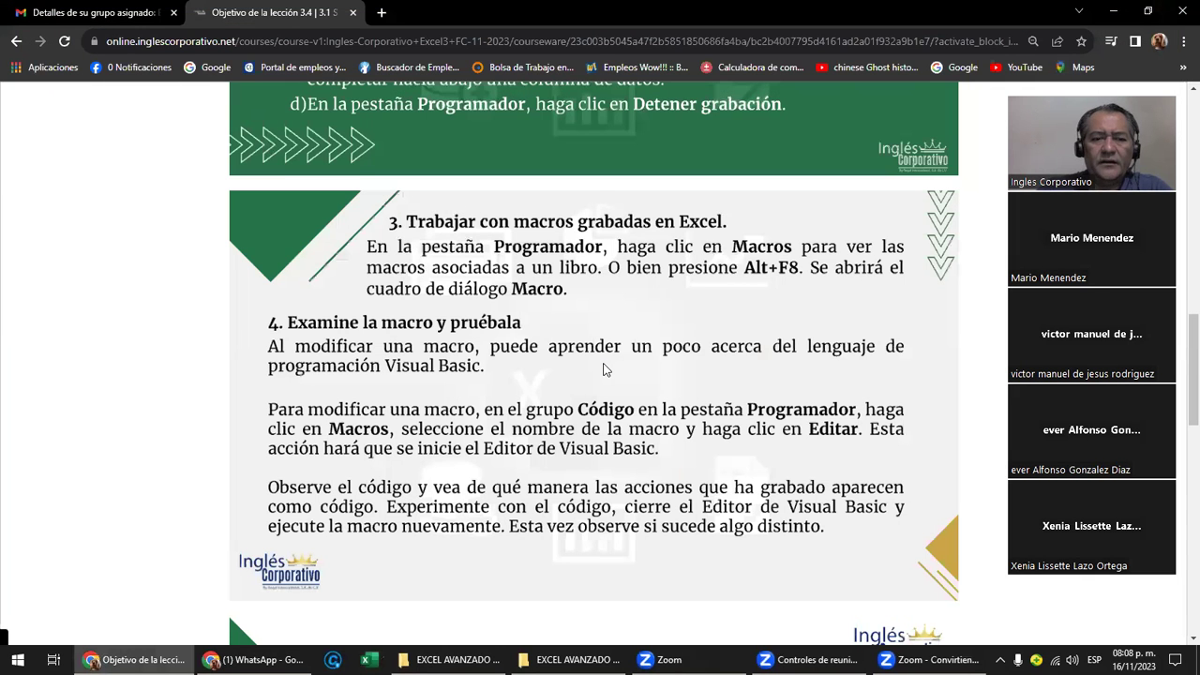
# Navigate File Explorer to the EXCEL AVANZADO 8 PM folder, then switch to Excel's start screen.
pyautogui.click(458, 659)
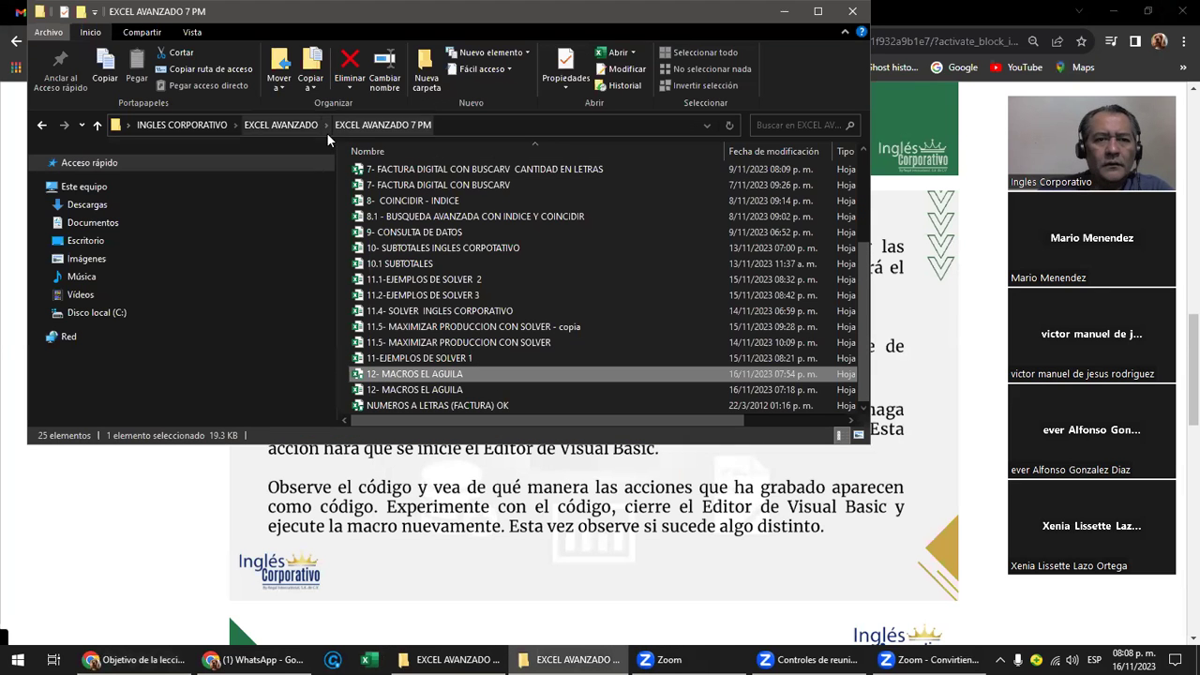
pyautogui.click(290, 123)
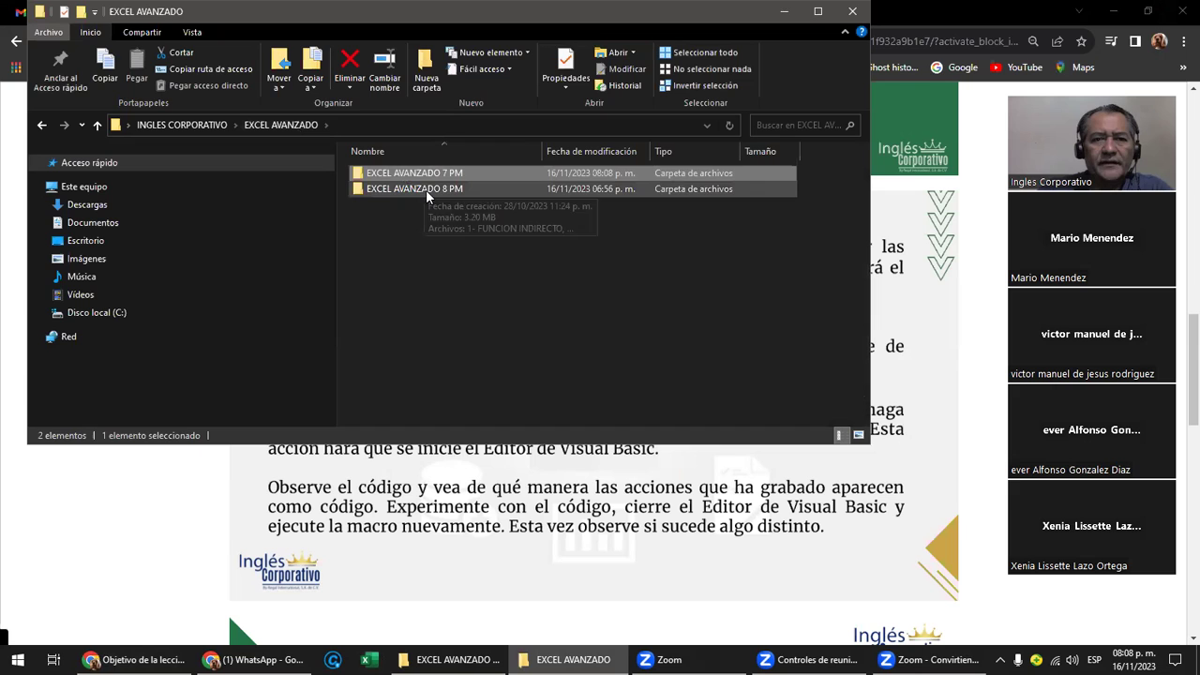
pyautogui.doubleClick(429, 190)
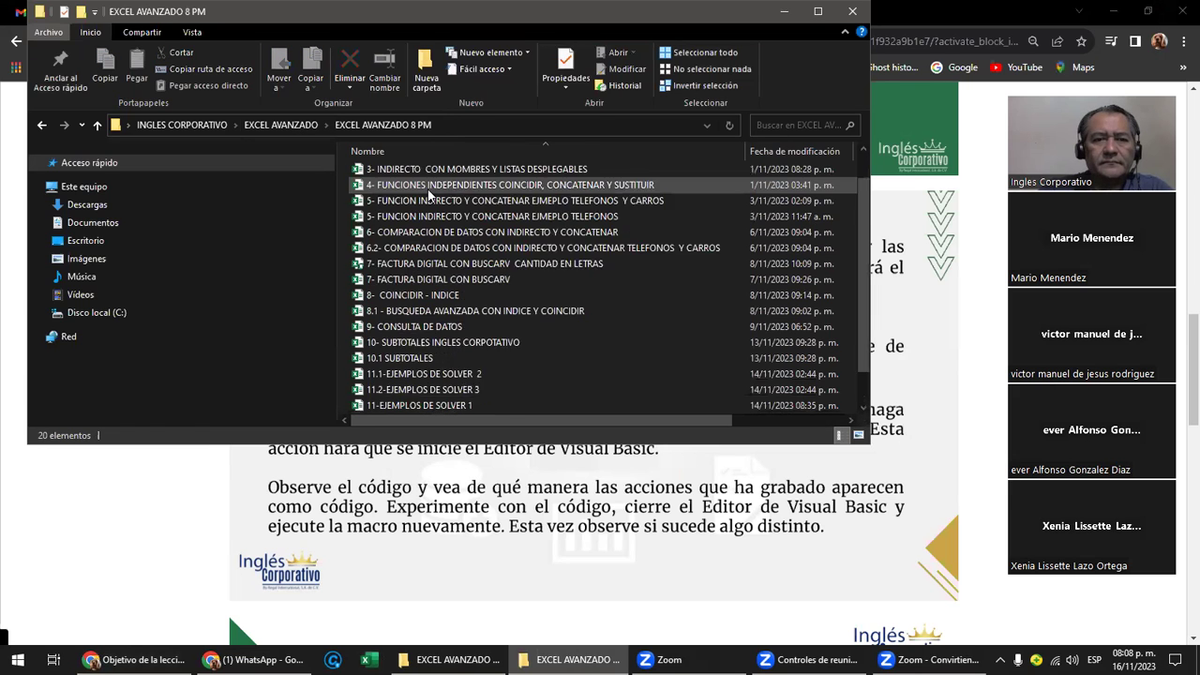
pyautogui.scroll(-2, 429, 194)
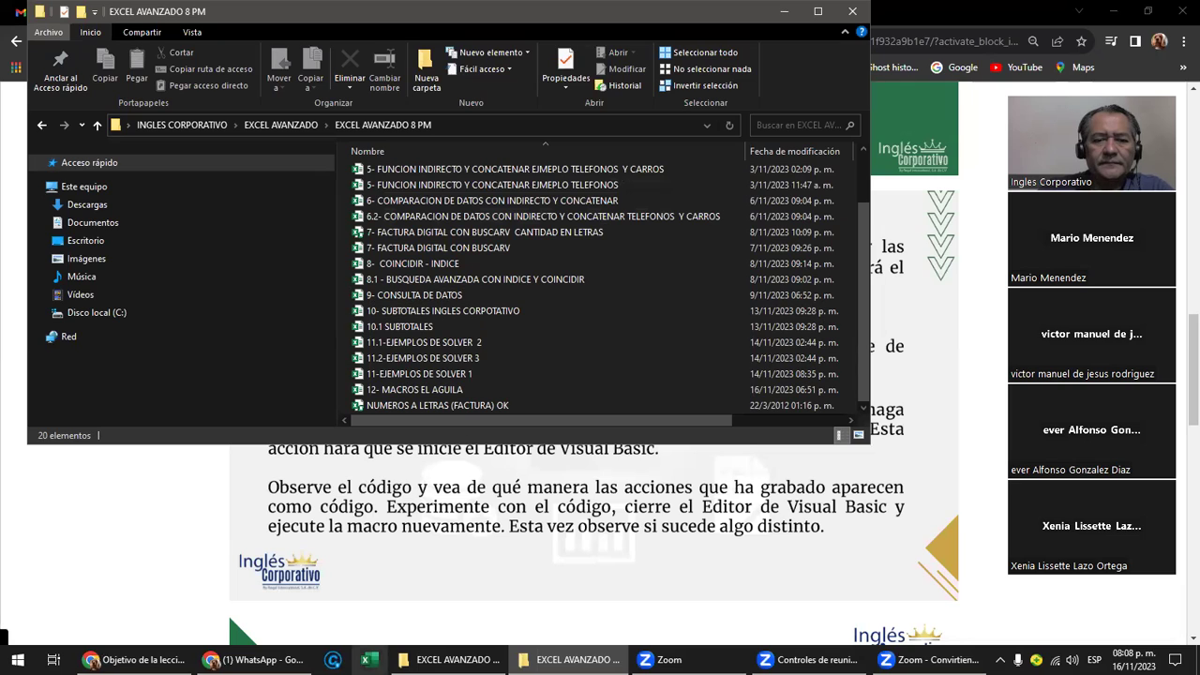
pyautogui.click(369, 659)
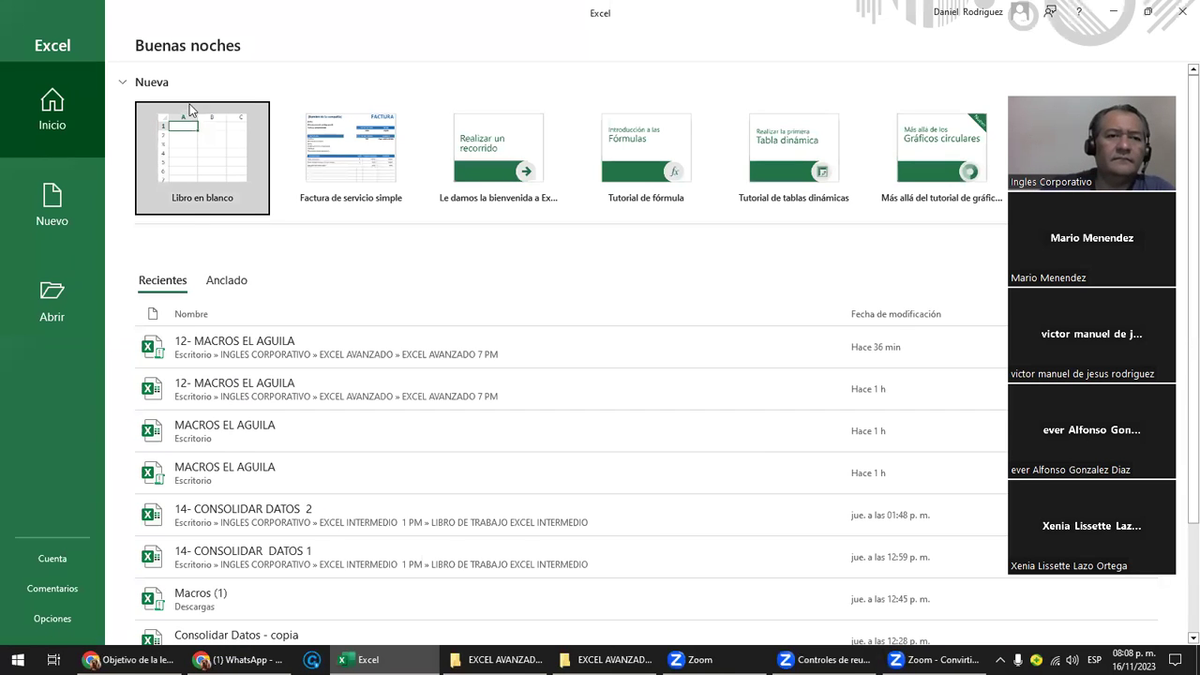
# Create the blank workbook Libro1 and display its Programador tab.
pyautogui.click(208, 159)
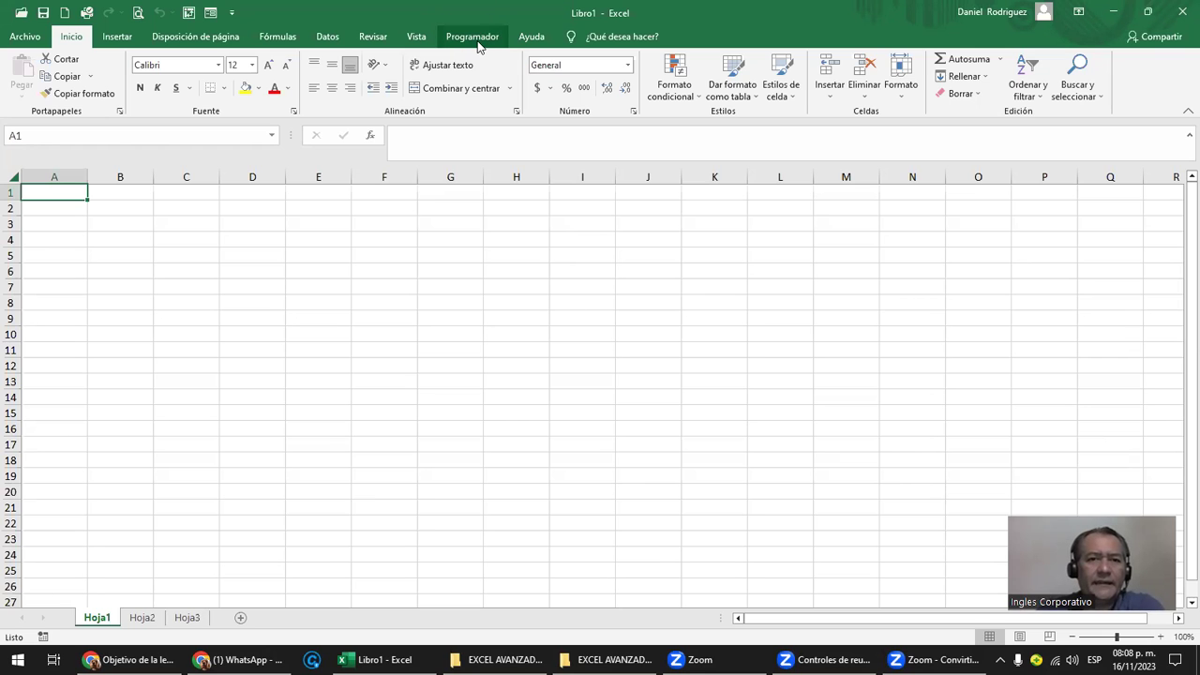
pyautogui.click(477, 45)
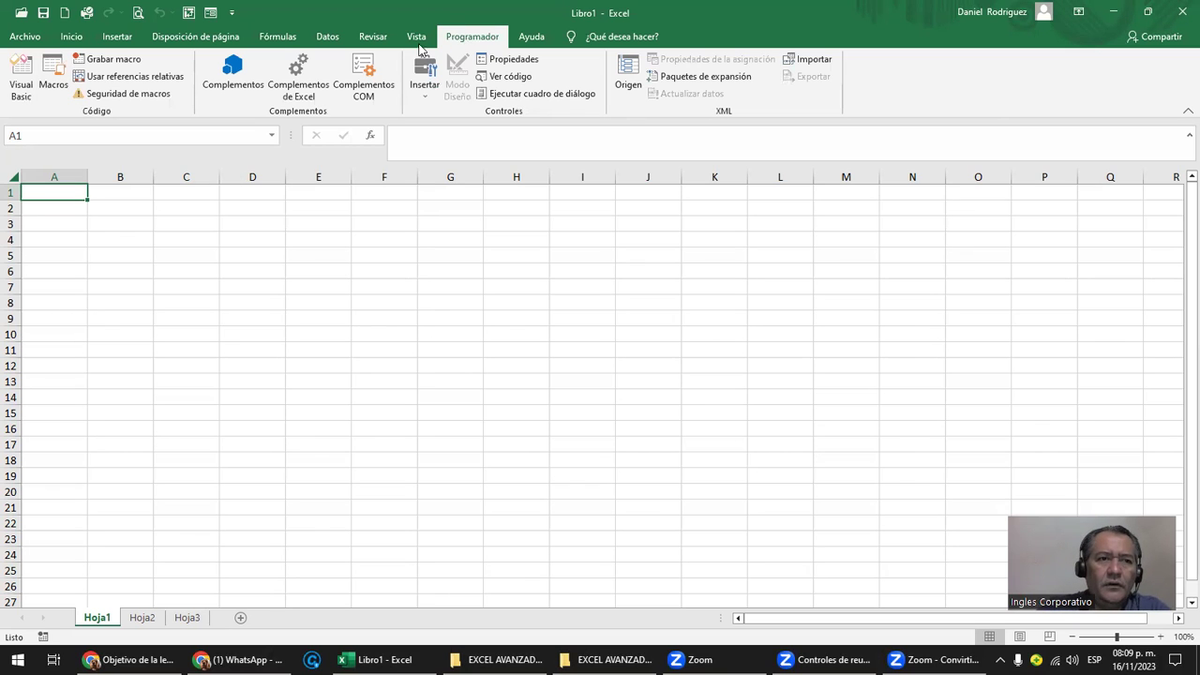
# Untick Programador under Personalizar cinta de opciones in Excel Options and confirm with Aceptar.
pyautogui.click(26, 36)
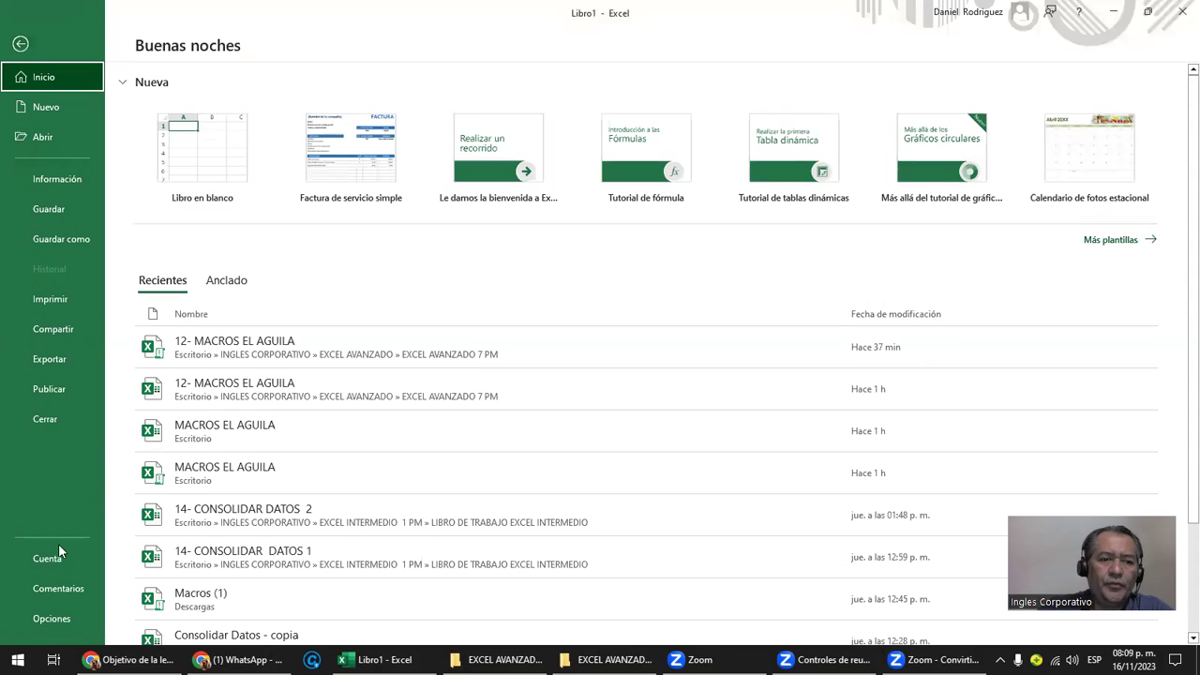
pyautogui.click(69, 618)
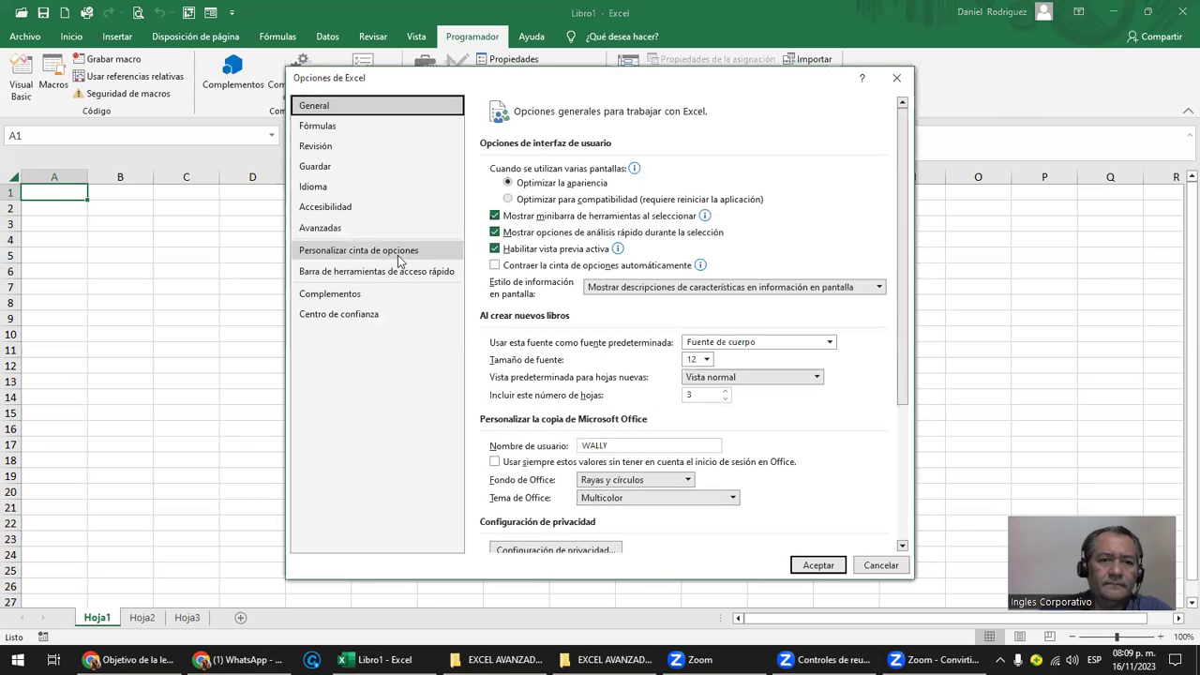
pyautogui.click(398, 253)
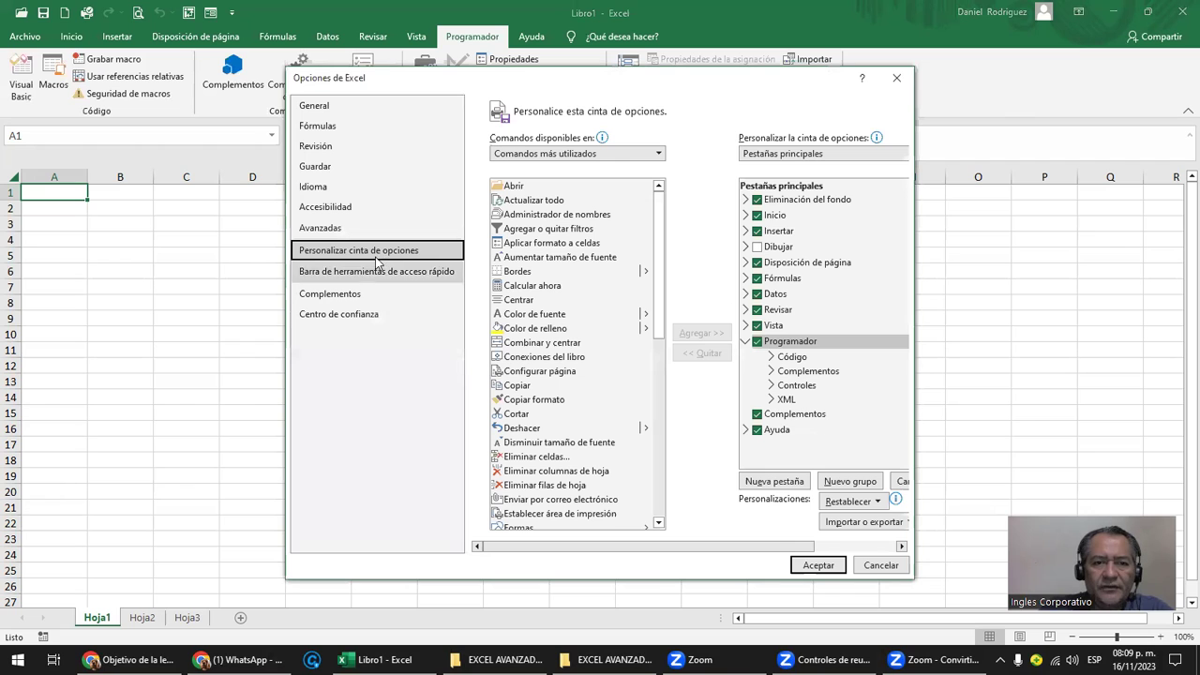
pyautogui.moveTo(499, 94); pyautogui.dragTo(476, 176)
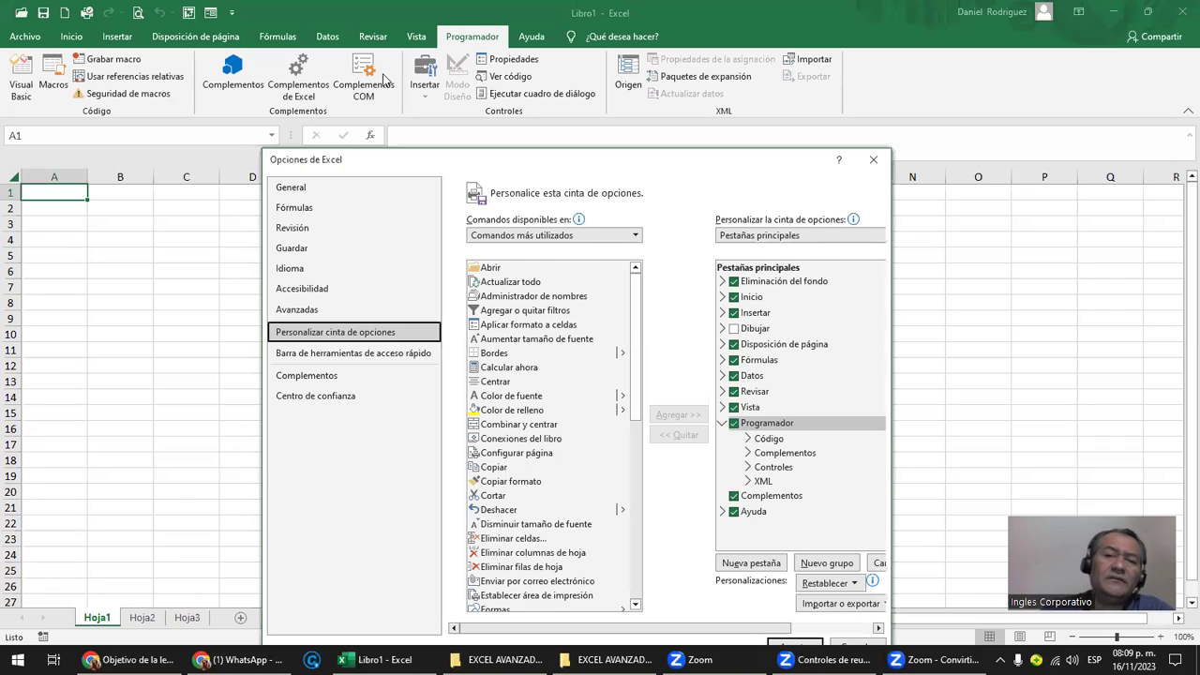
pyautogui.click(734, 329)
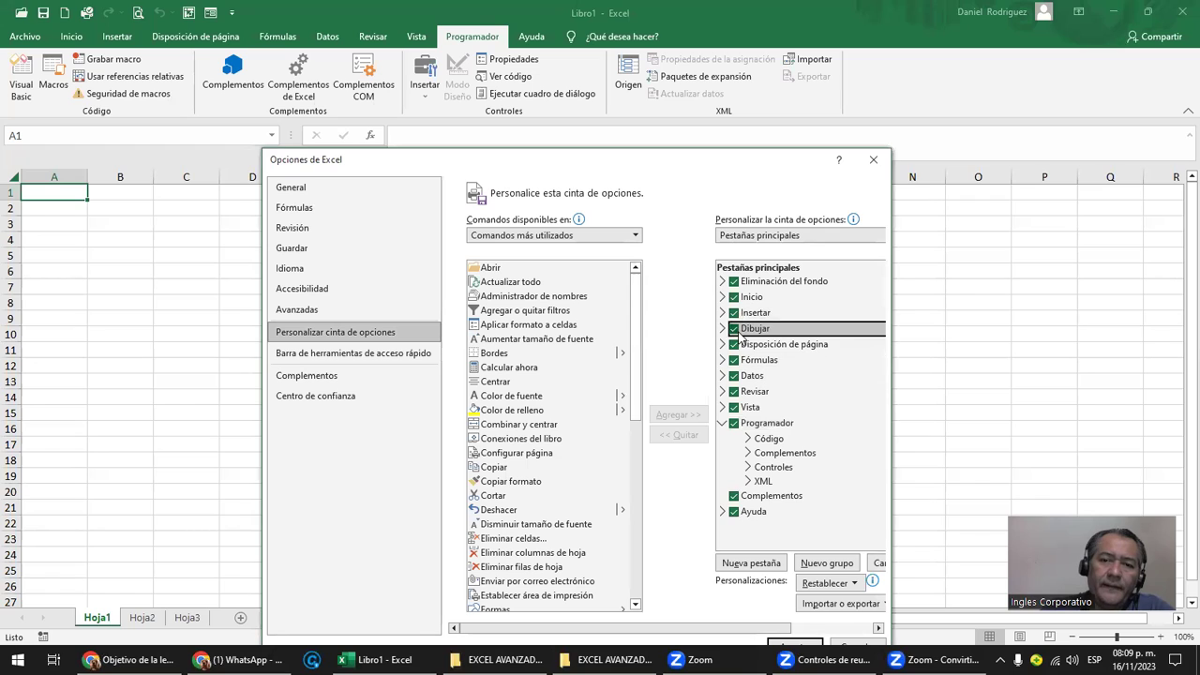
pyautogui.click(734, 328)
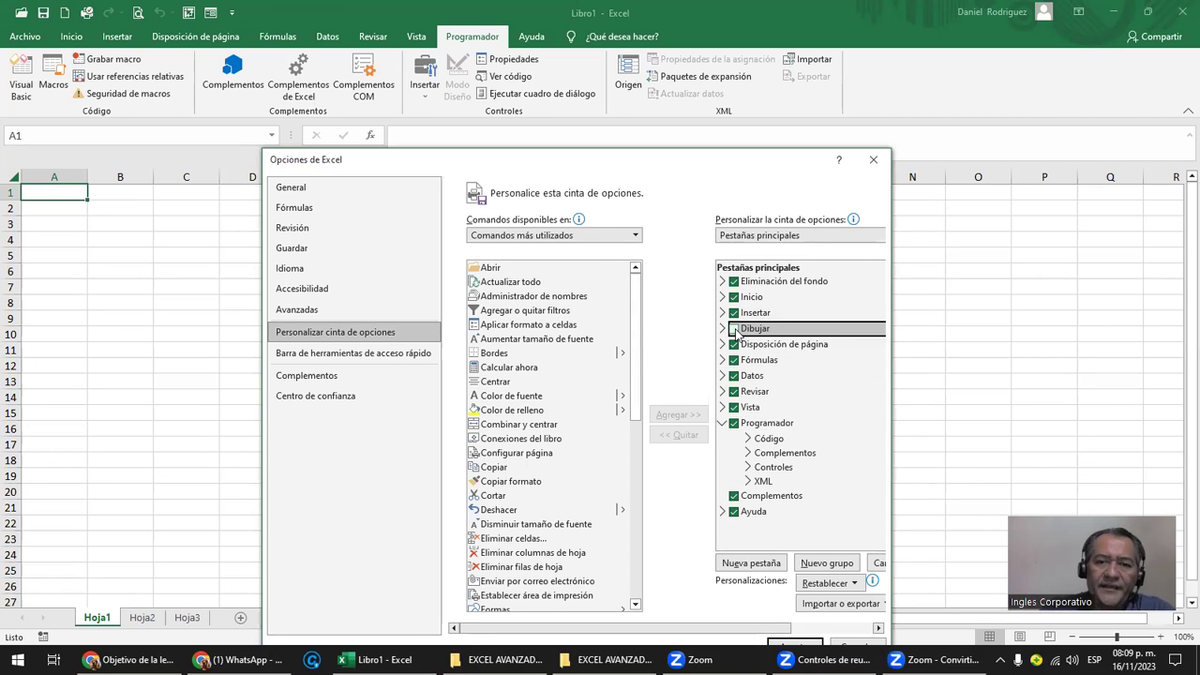
pyautogui.click(734, 423)
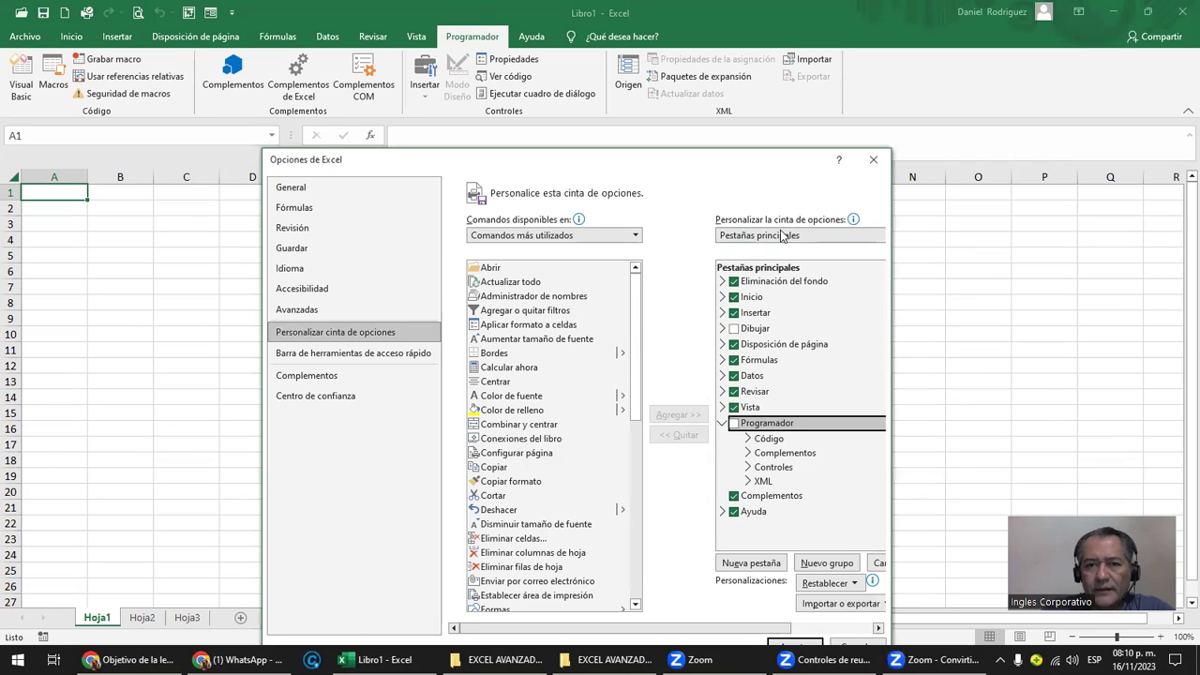
pyautogui.moveTo(740, 157); pyautogui.dragTo(797, 42)
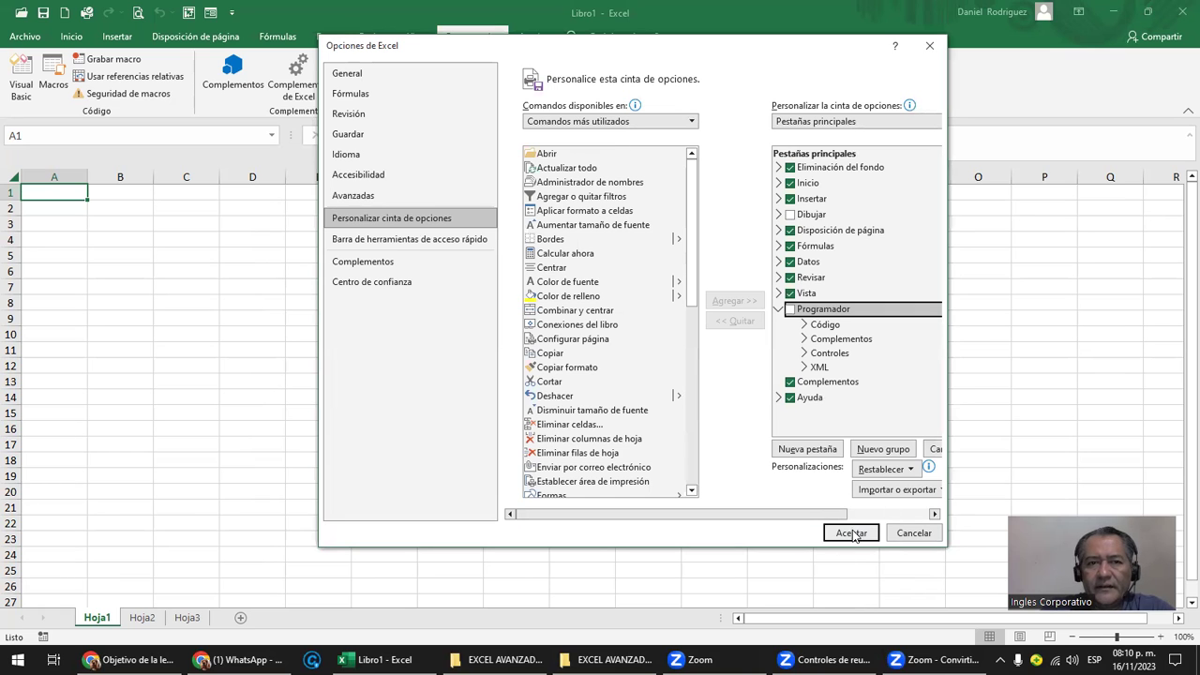
pyautogui.moveTo(668, 45); pyautogui.dragTo(659, 92)
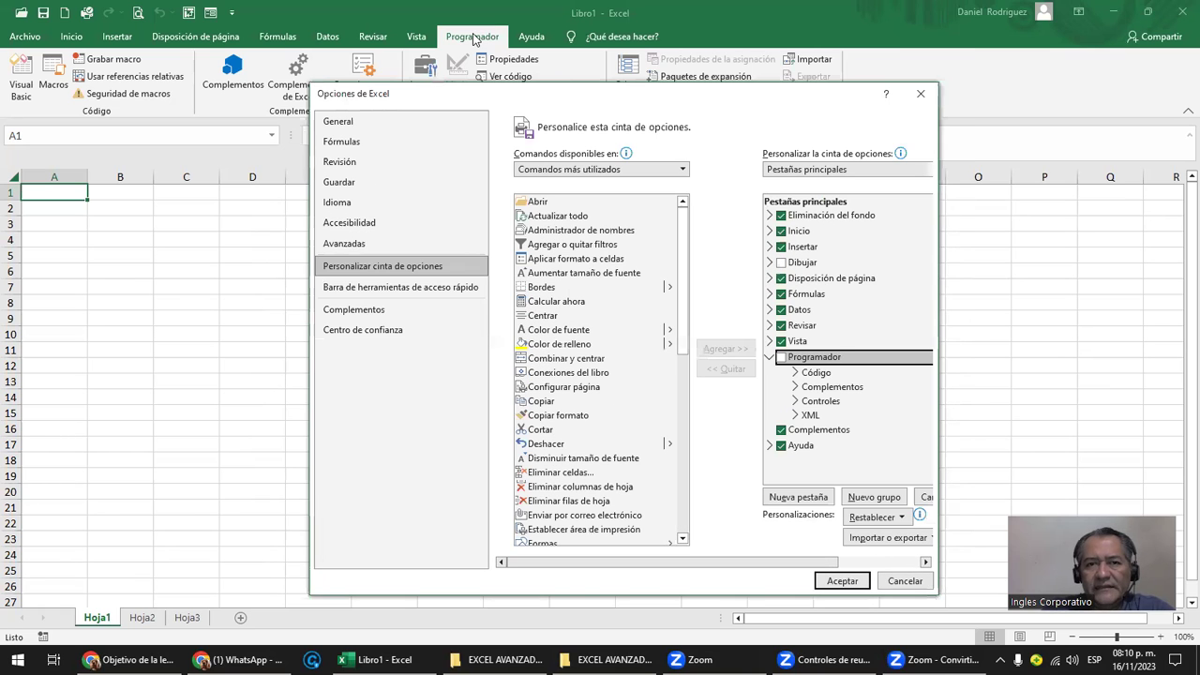
pyautogui.click(839, 579)
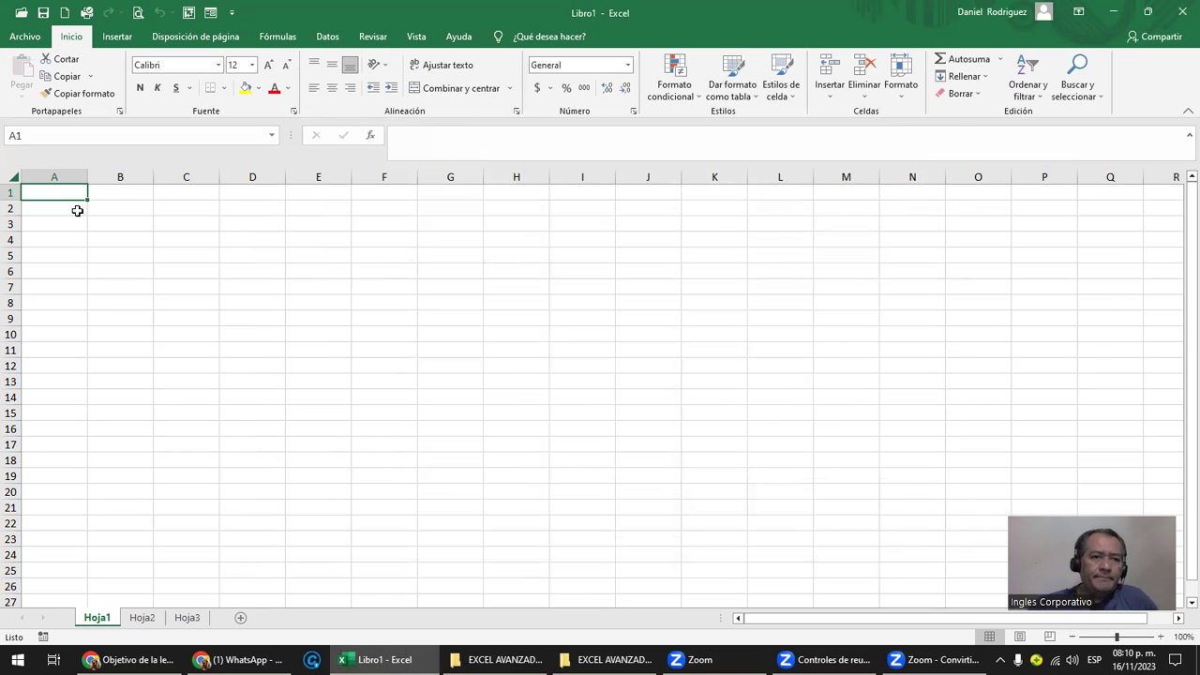
# Reopen Excel Options at Personalizar cinta de opciones and tick Programador again.
pyautogui.click(21, 38)
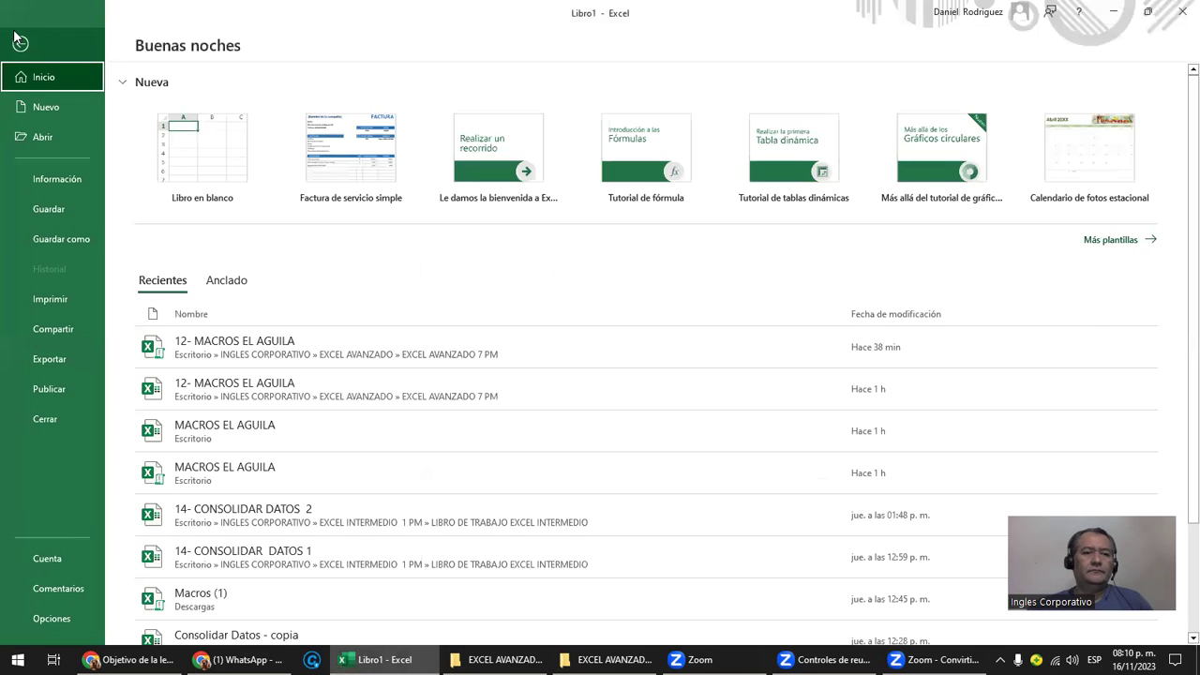
pyautogui.click(48, 618)
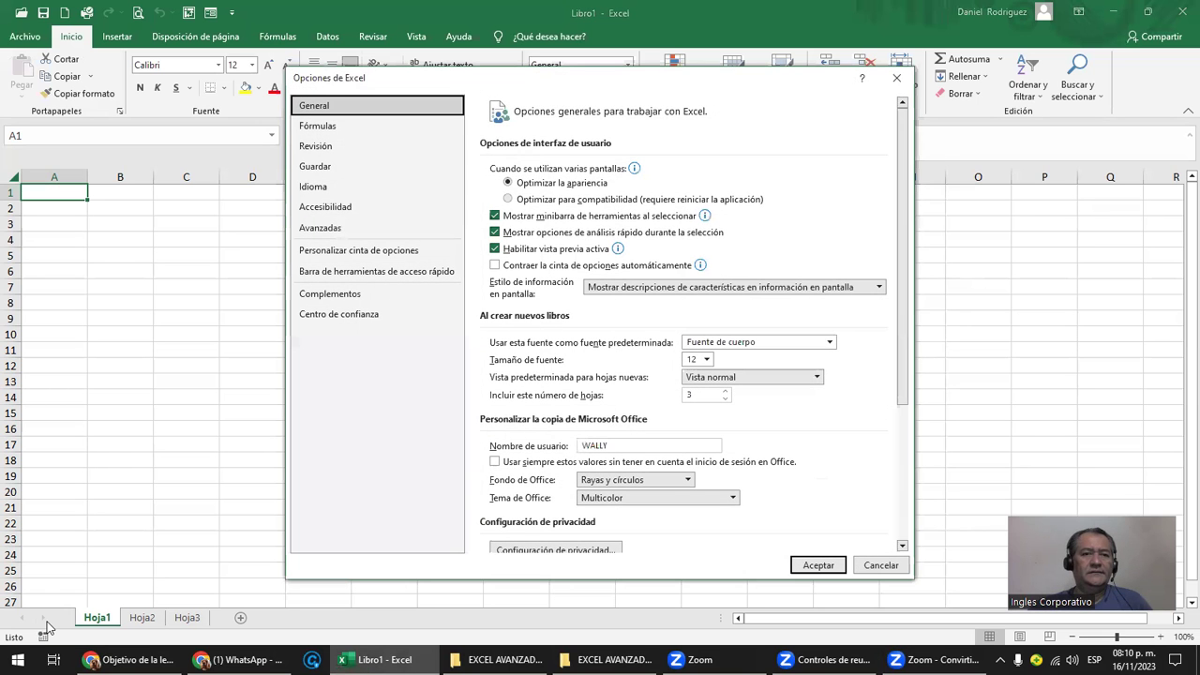
pyautogui.click(357, 255)
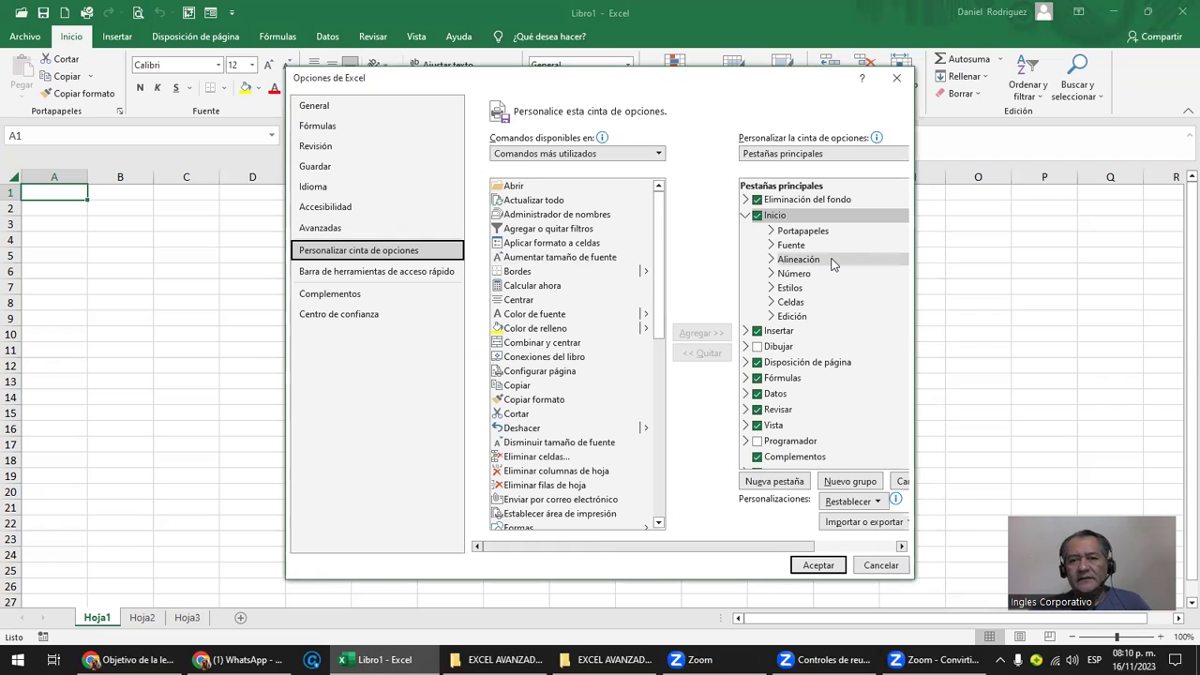
pyautogui.click(756, 441)
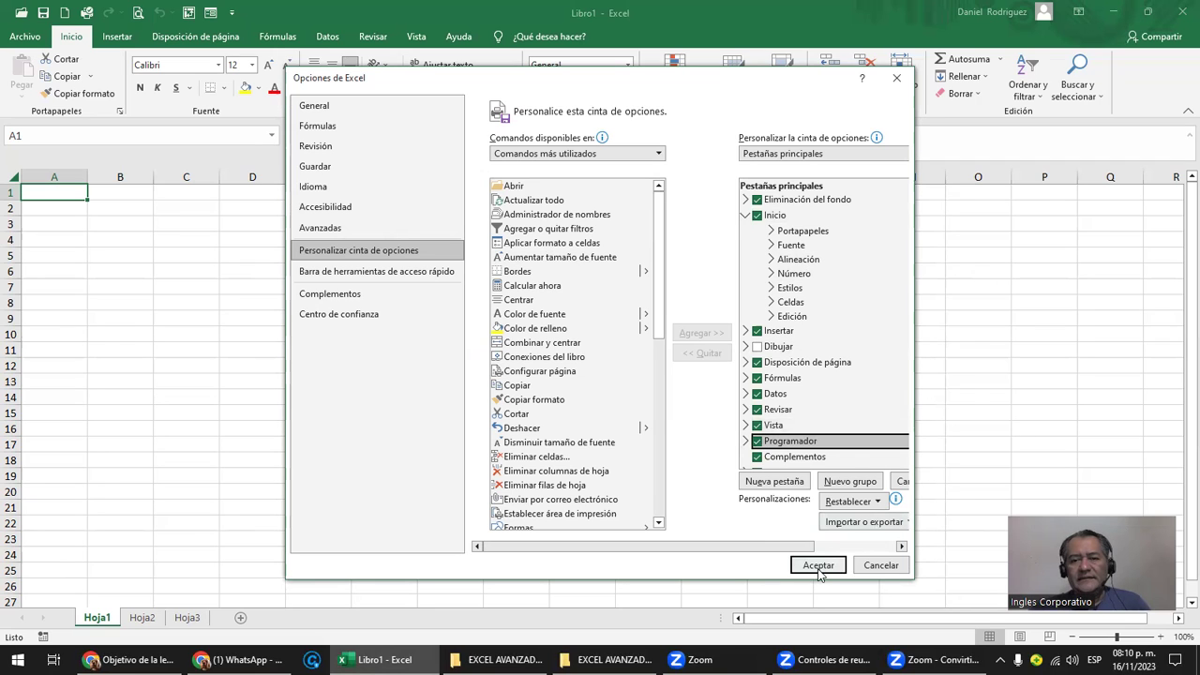
pyautogui.click(356, 260)
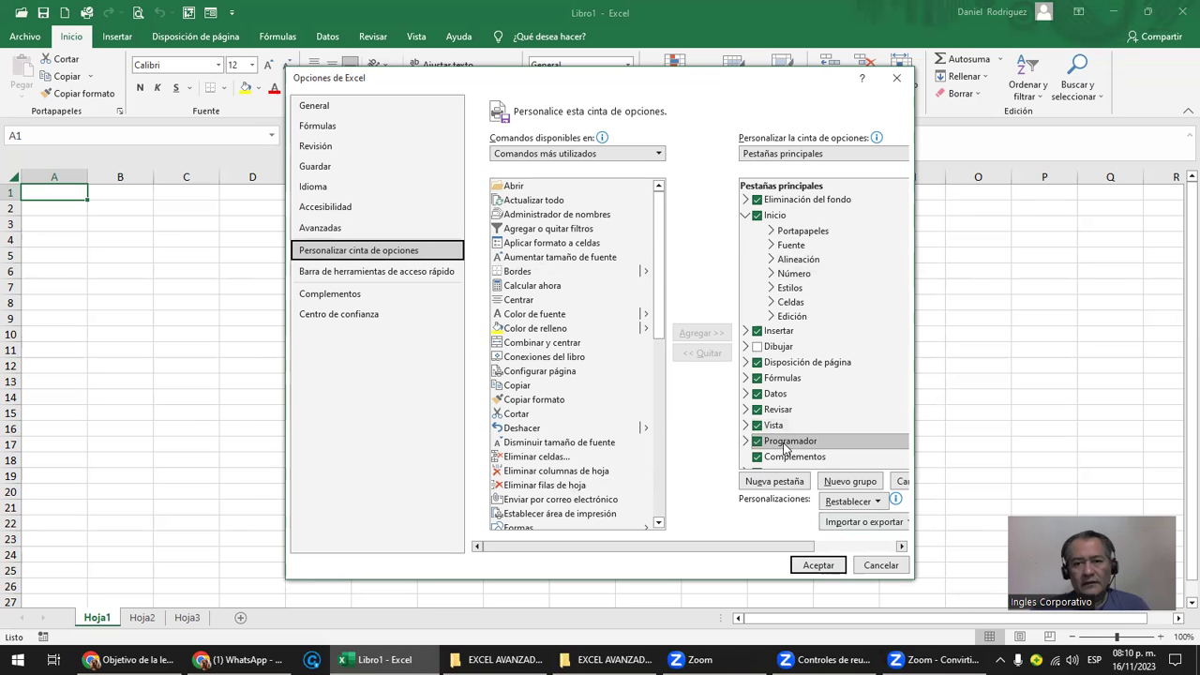
# Apply Programador to the ribbon, view it, browse quick access Más comandos, cancel, and select D2.
pyautogui.click(816, 566)
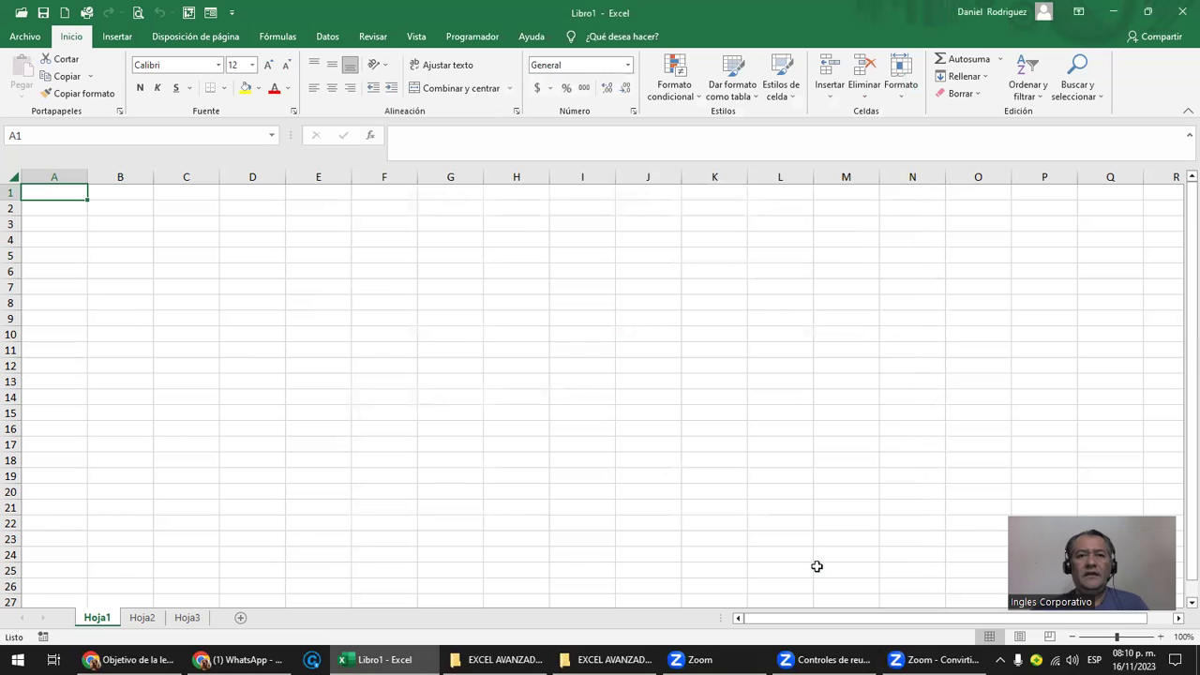
pyautogui.click(466, 38)
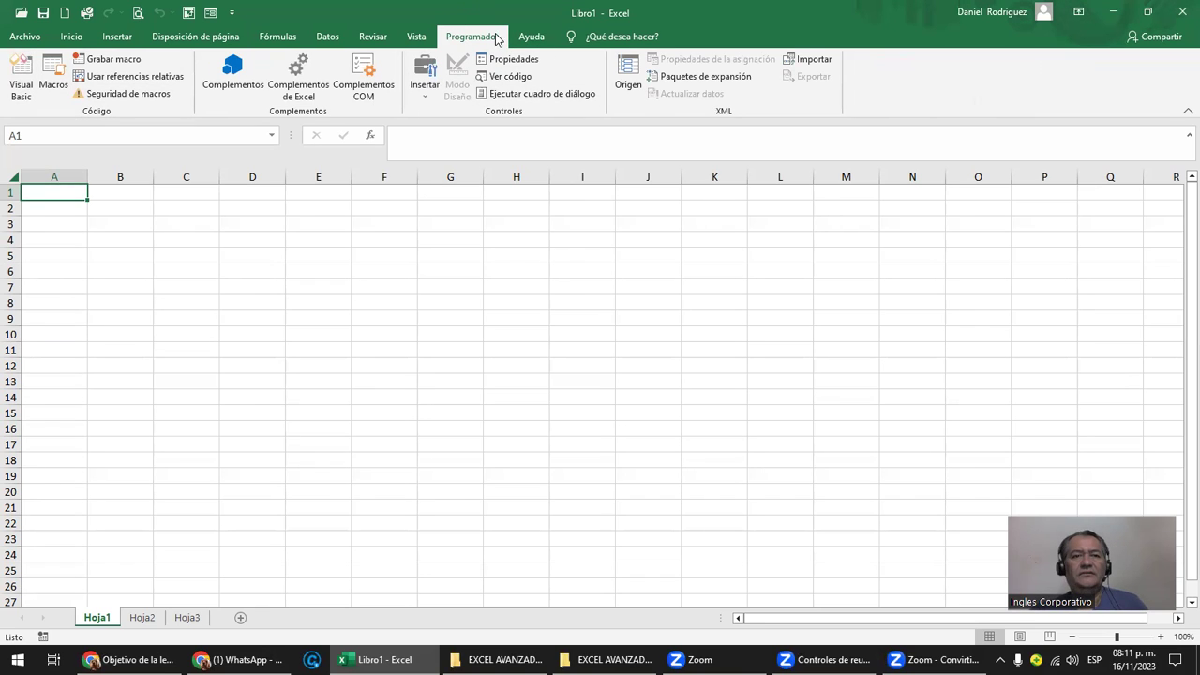
pyautogui.click(232, 14)
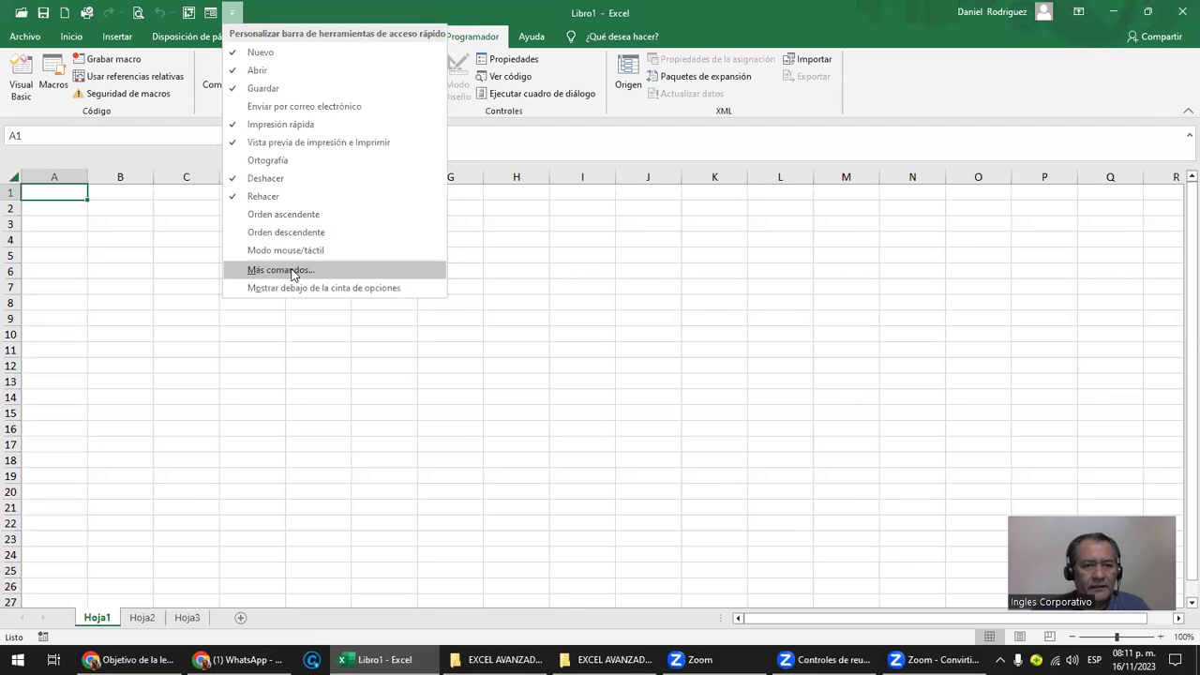
pyautogui.click(294, 270)
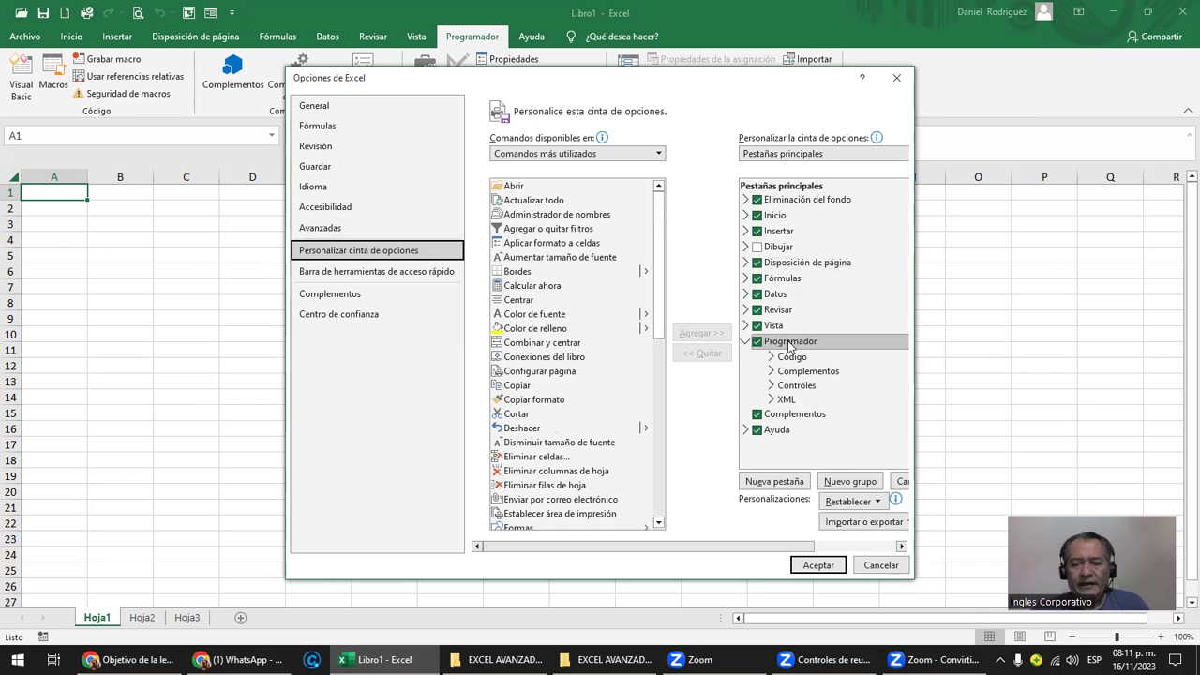
pyautogui.click(879, 565)
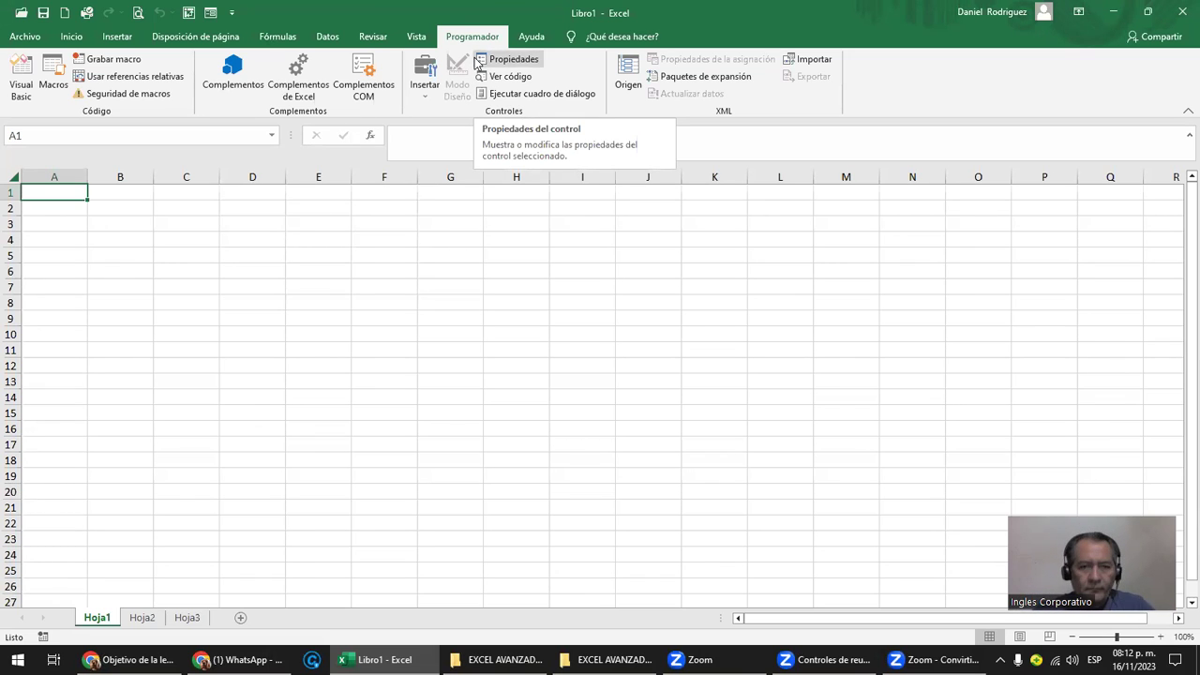
pyautogui.click(253, 207)
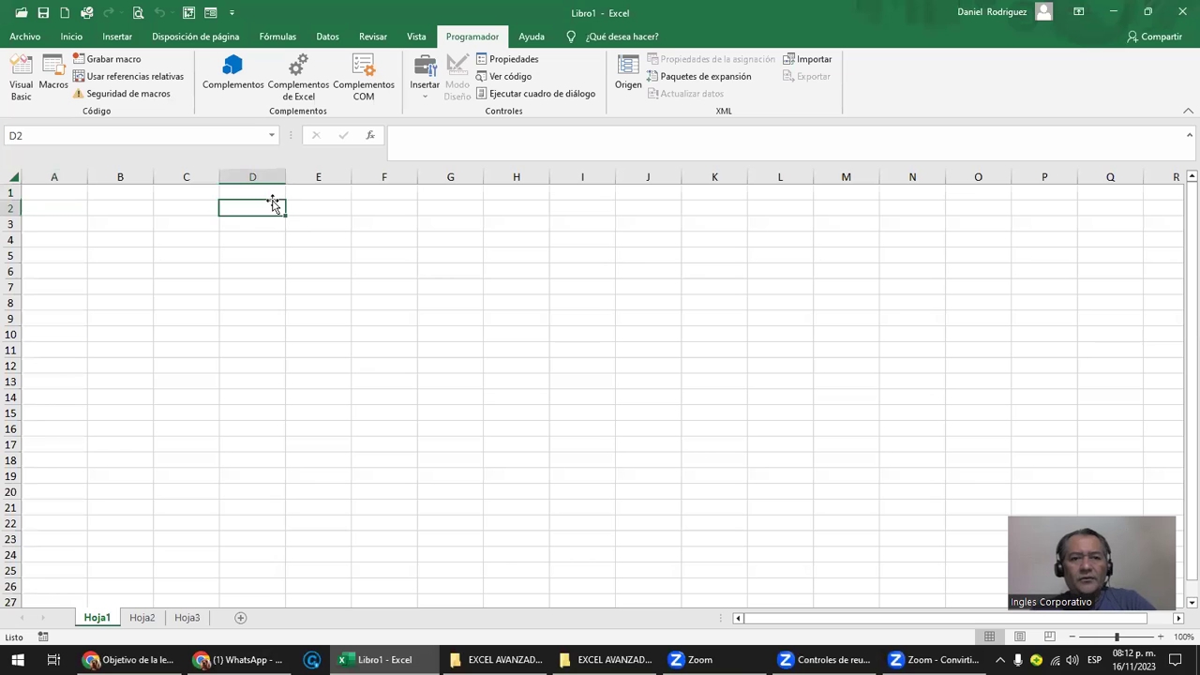
# Close Excel, reopen a blank workbook to check Programador, close it, and return to the lesson.
pyautogui.click(1182, 12)
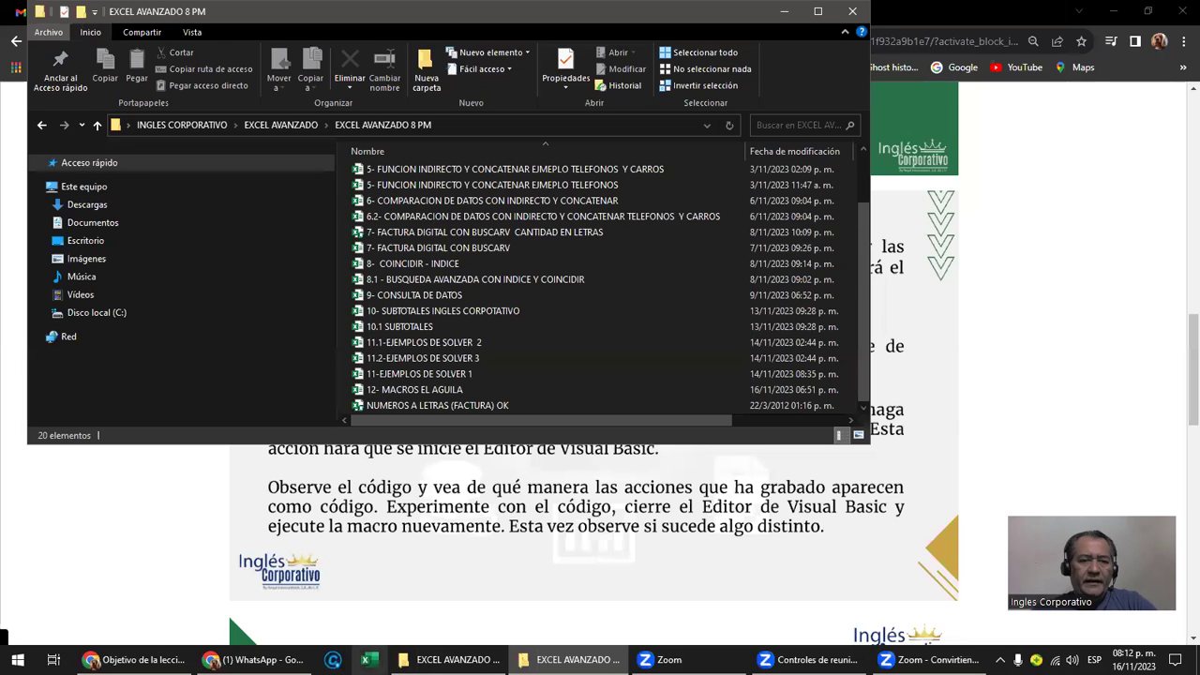
pyautogui.click(367, 659)
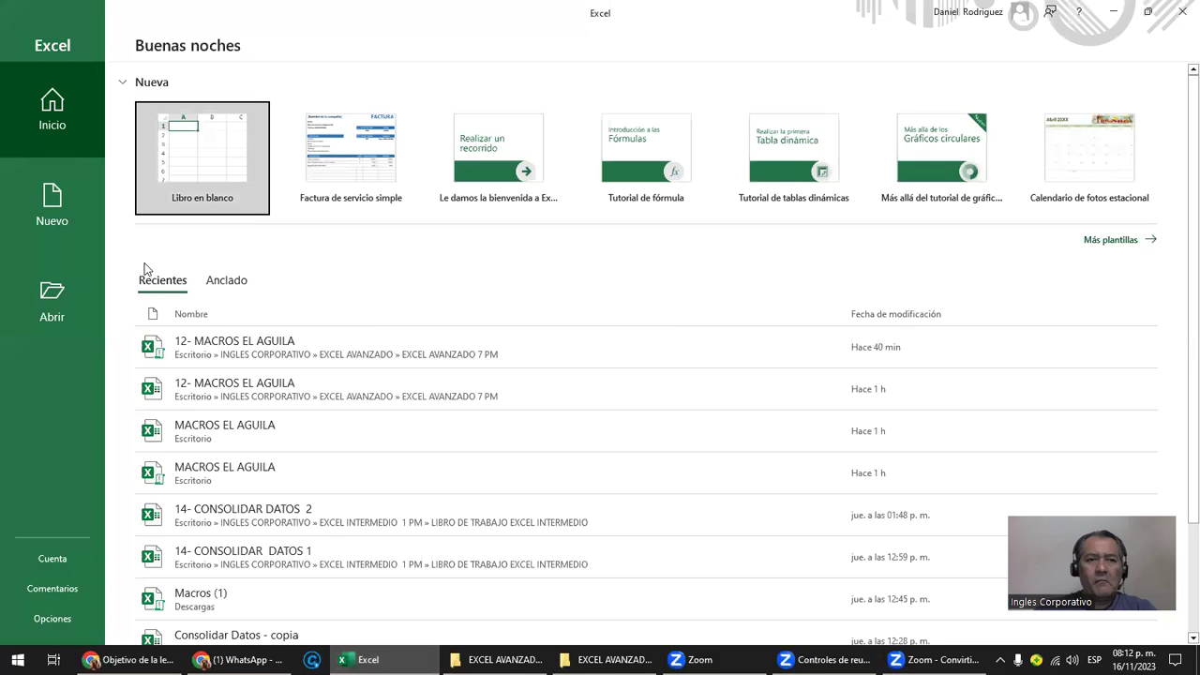
pyautogui.click(200, 150)
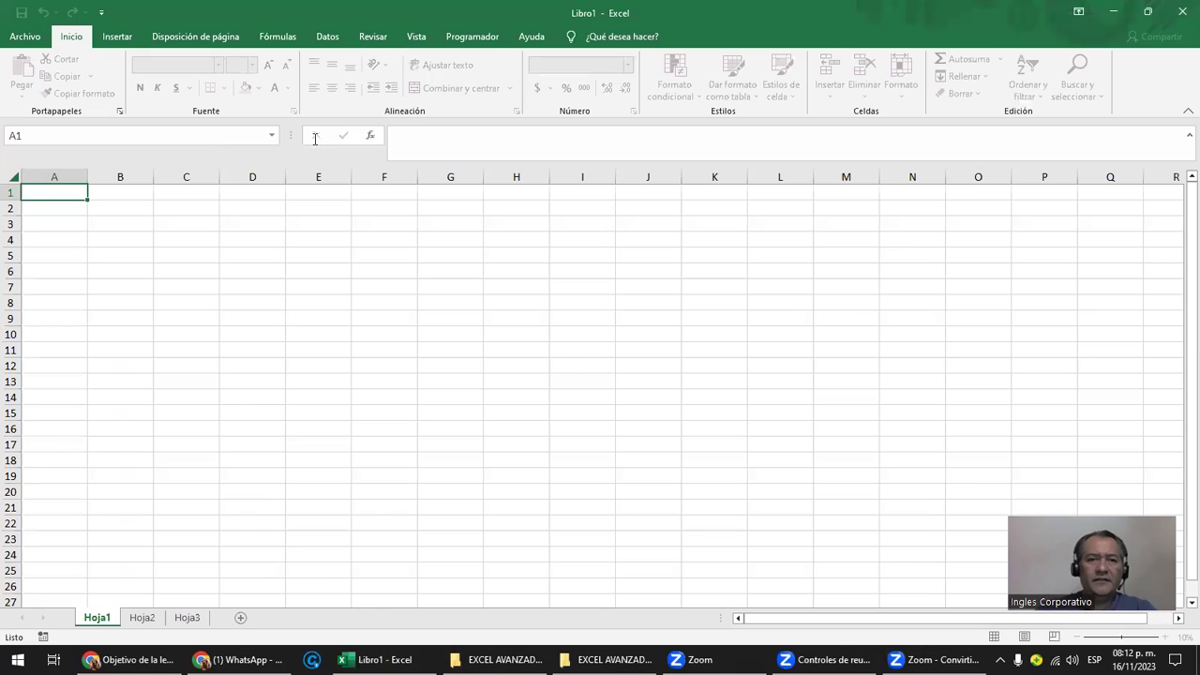
pyautogui.click(472, 36)
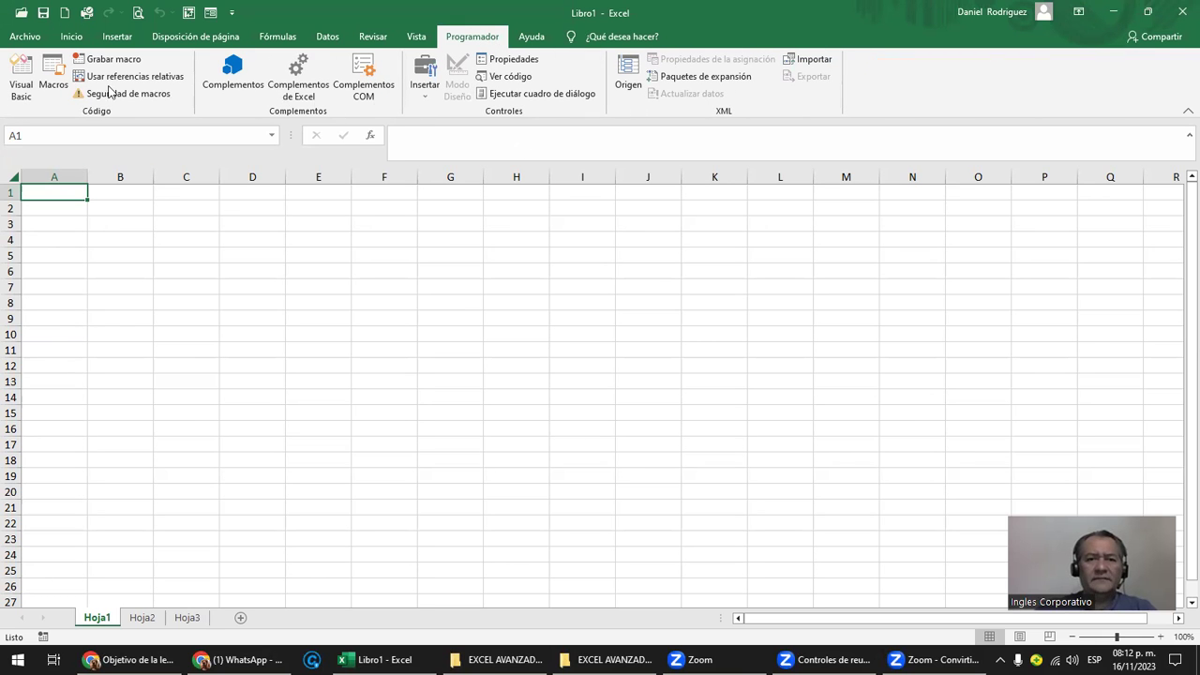
pyautogui.click(1182, 11)
pyautogui.moveTo(794, 151)
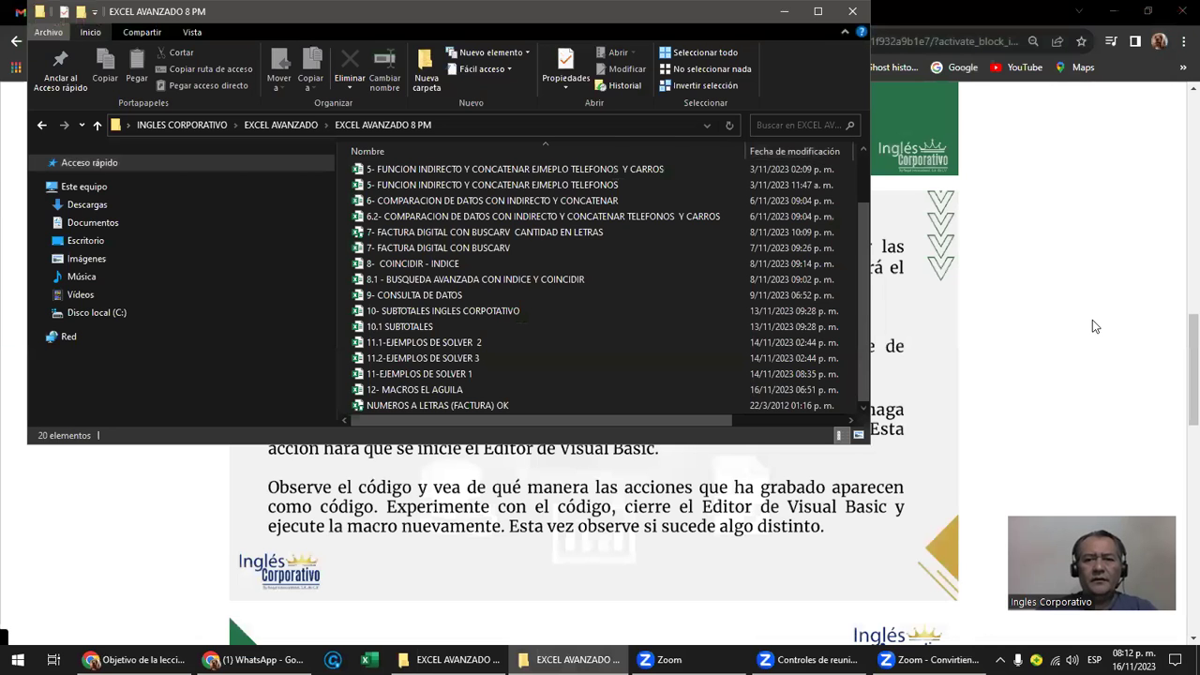
pyautogui.click(1092, 320)
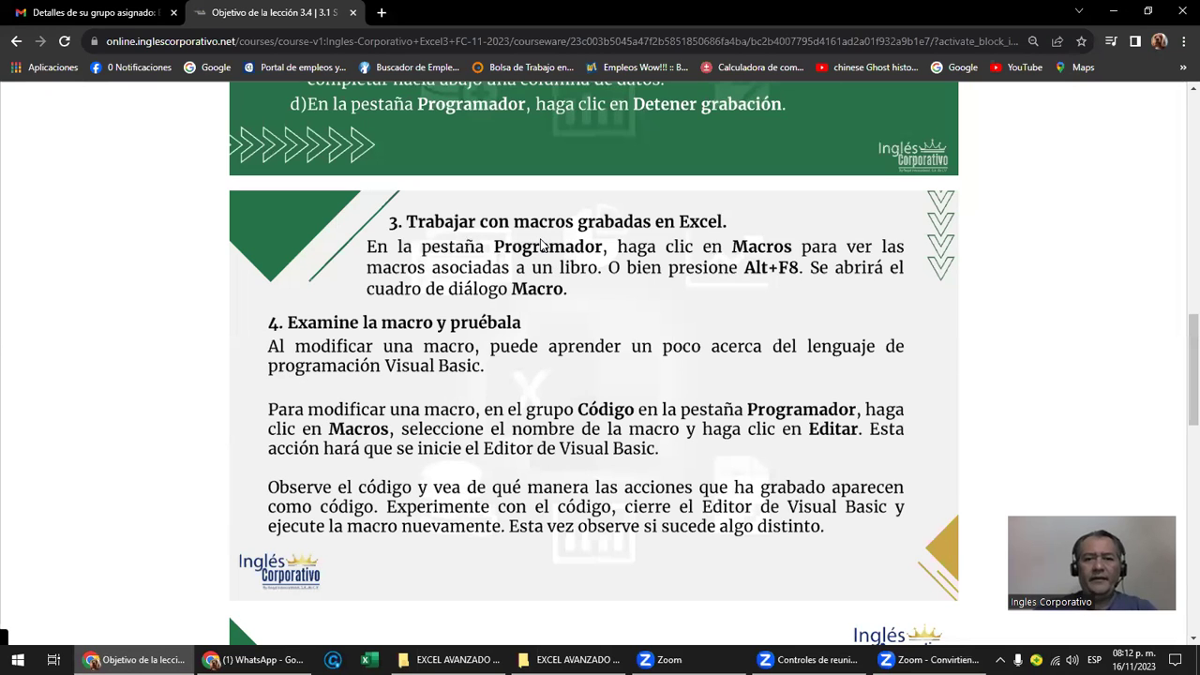
# Scroll the lesson to steps 5 and 6 on running macros and saving macro-enabled workbooks.
pyautogui.scroll(-1, 540, 245)
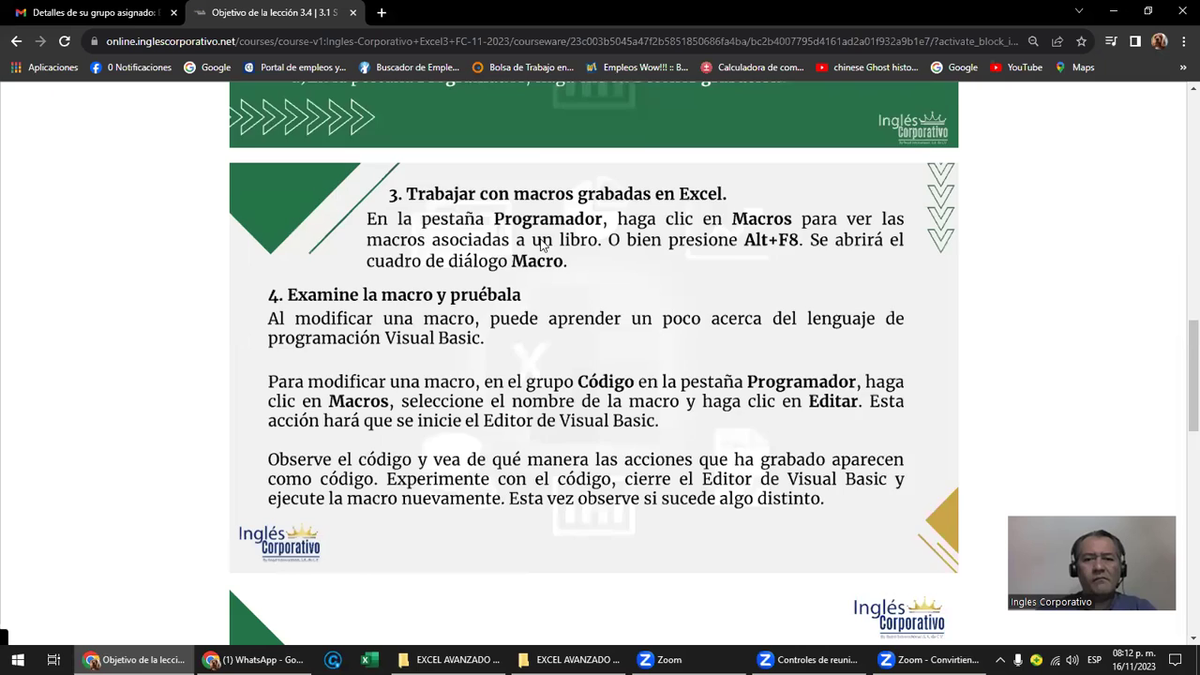
pyautogui.scroll(-2, 540, 244)
pyautogui.scroll(-1, 540, 244)
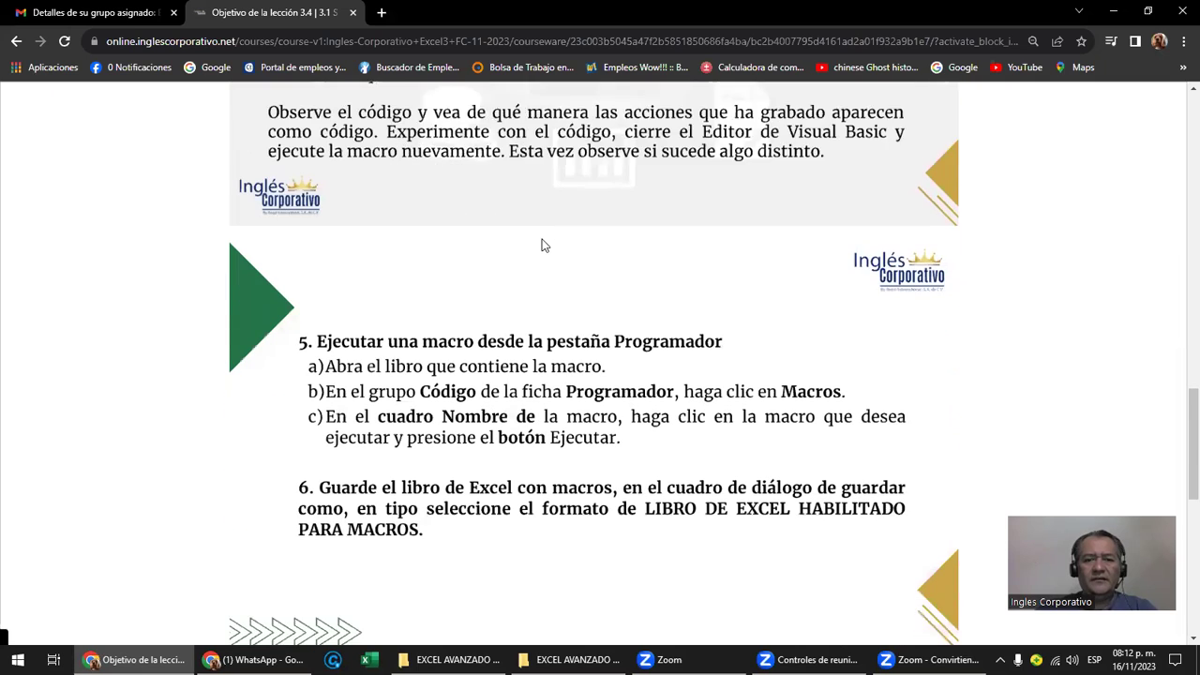
pyautogui.scroll(-1, 541, 244)
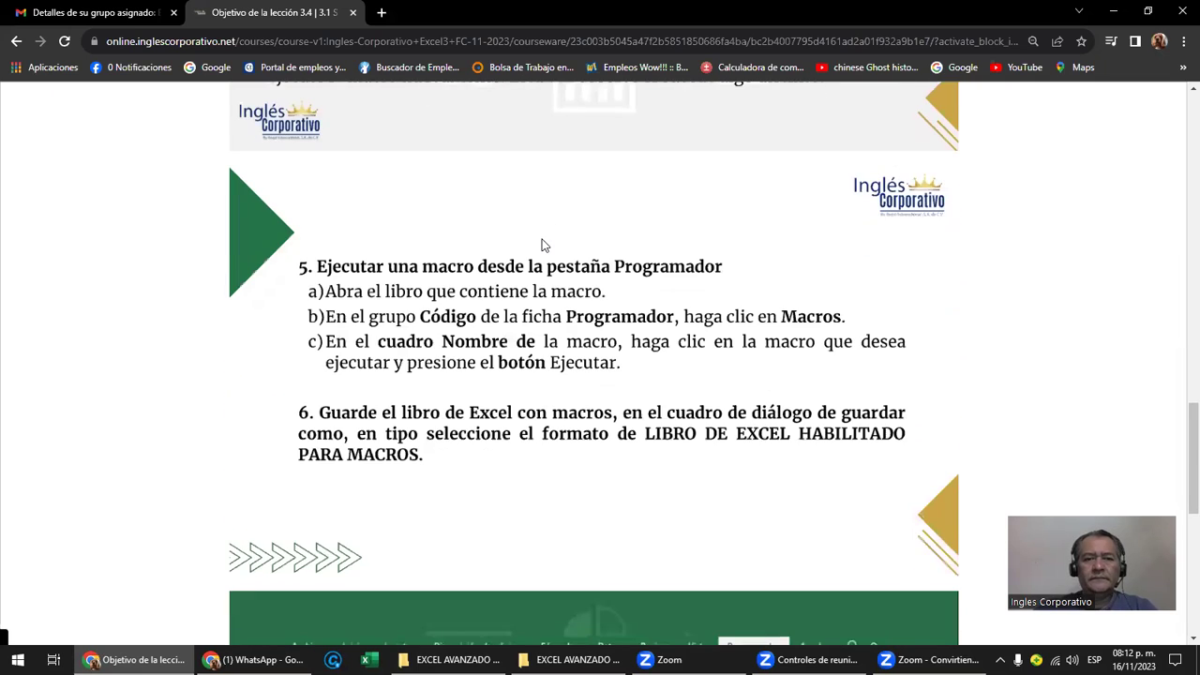
pyautogui.scroll(-1, 541, 245)
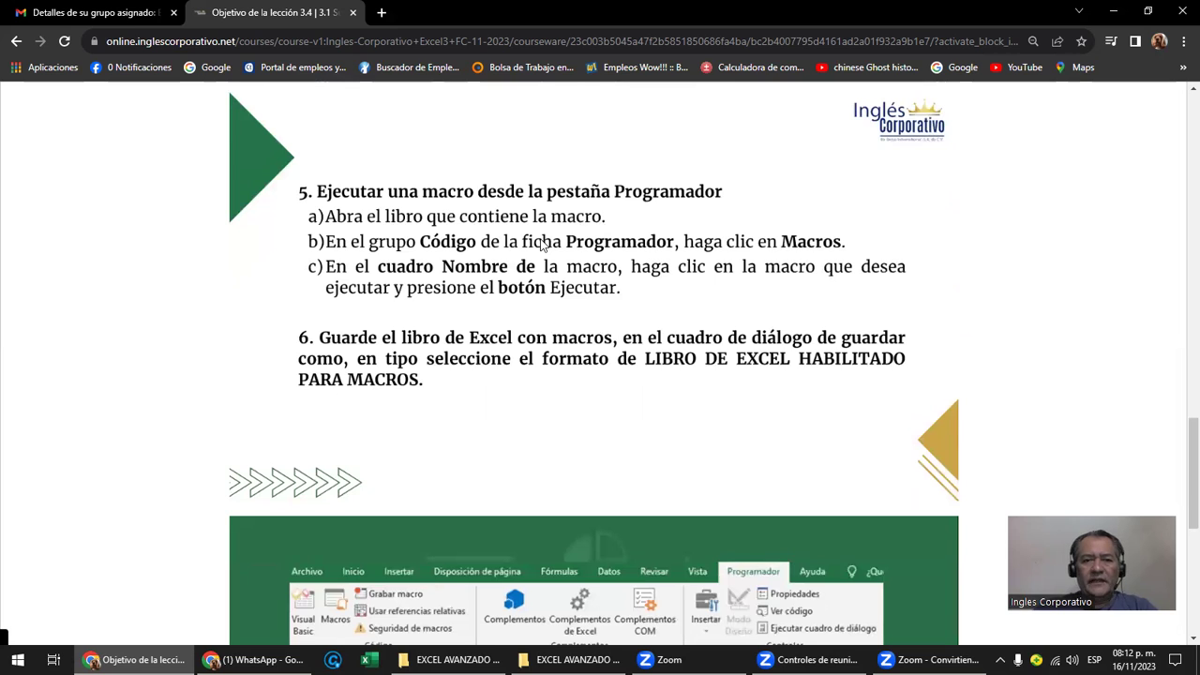
pyautogui.scroll(-2, 541, 245)
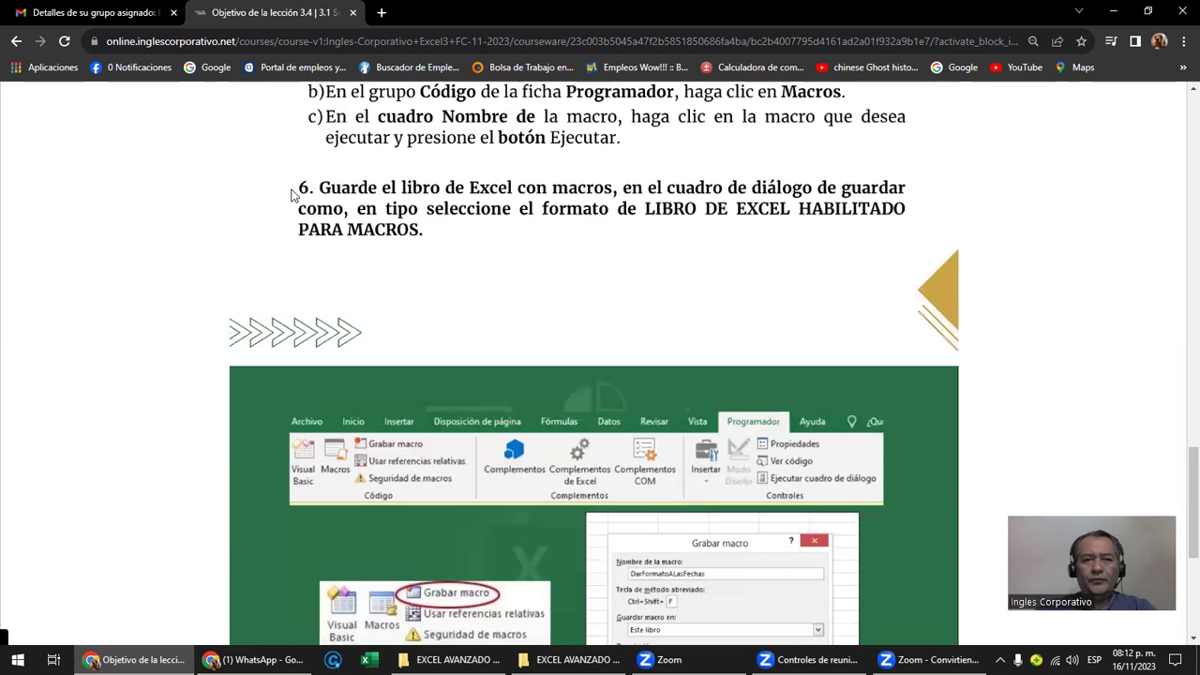
pyautogui.moveTo(291, 195); pyautogui.dragTo(698, 223)
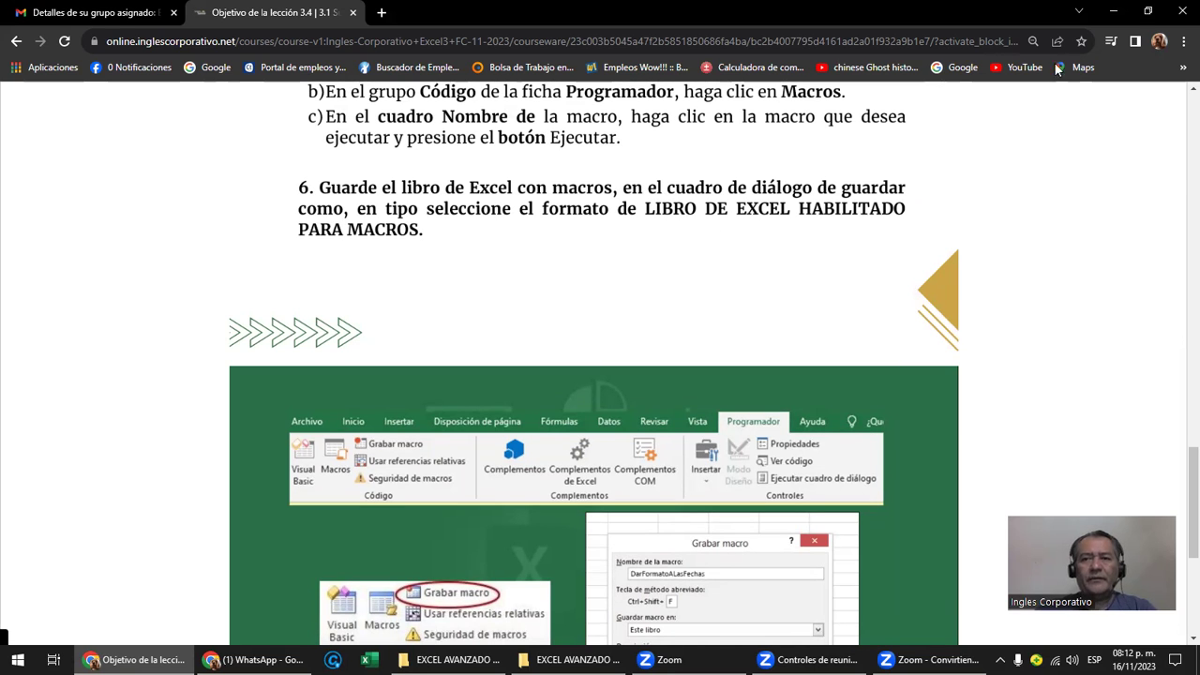
# Minimize the lesson, chat and folder windows and move the conversion progress window aside.
pyautogui.click(1112, 11)
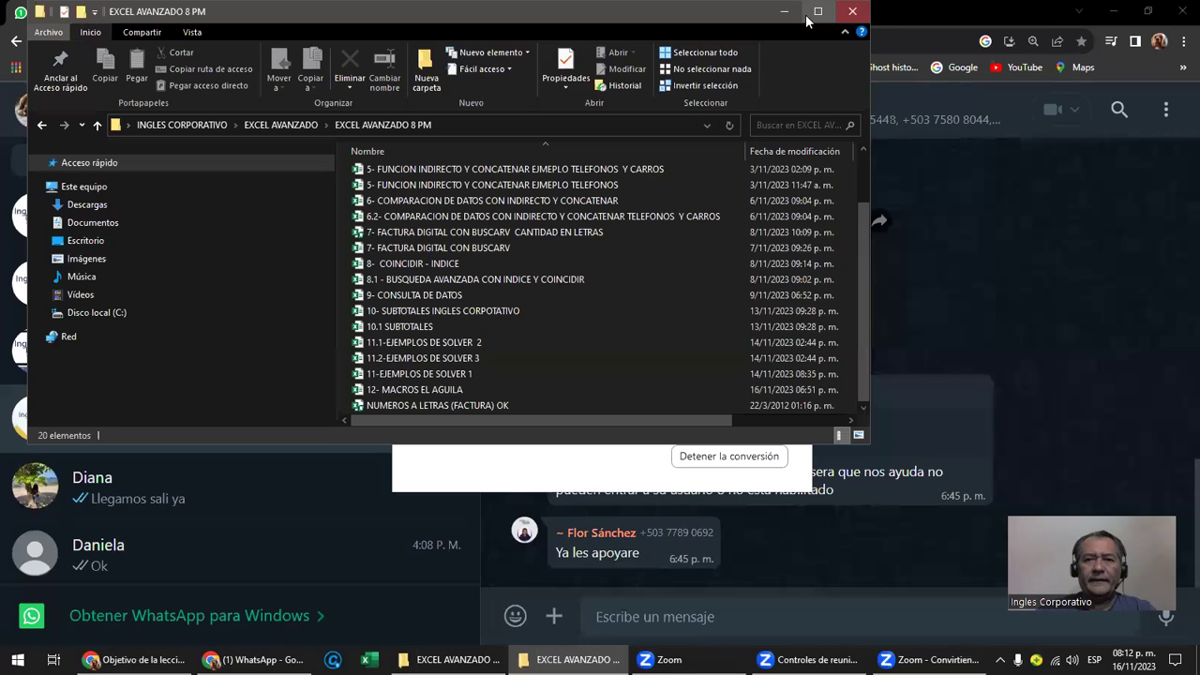
pyautogui.click(909, 33)
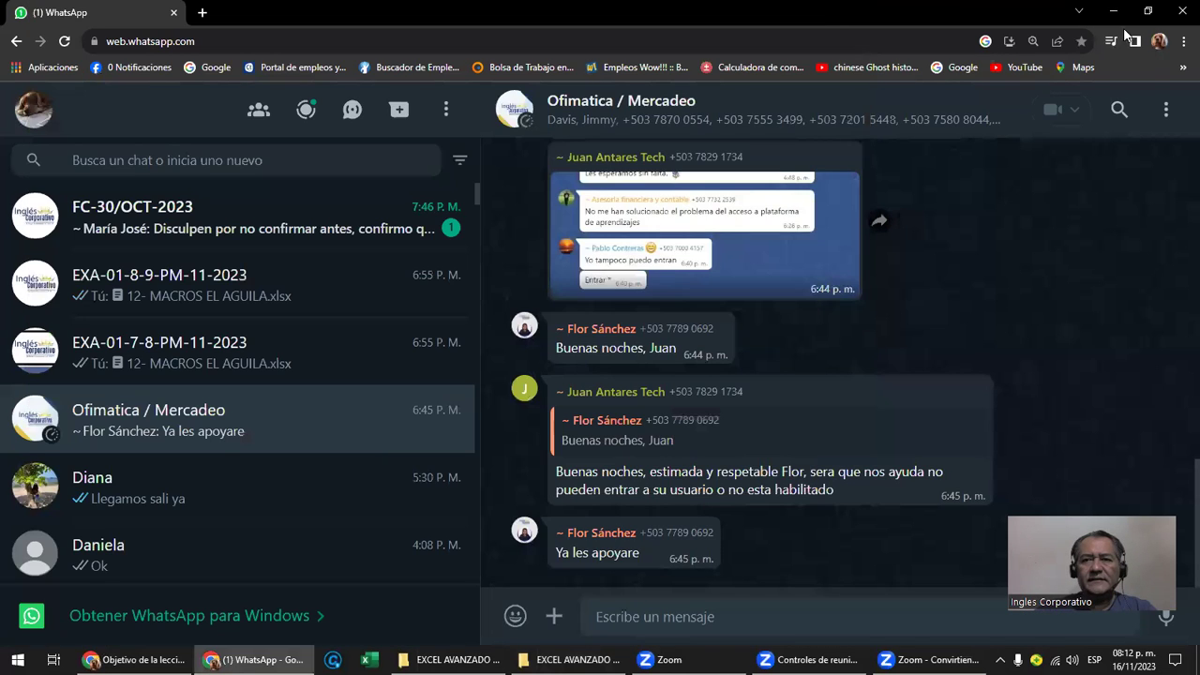
pyautogui.click(1113, 11)
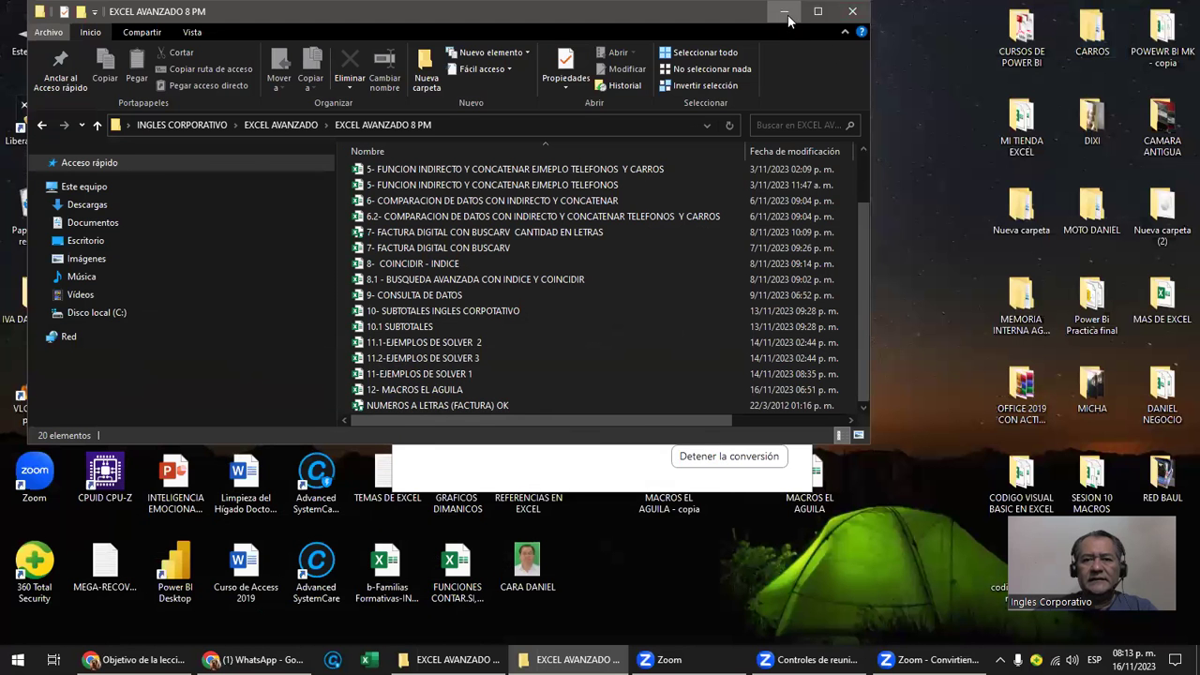
pyautogui.click(784, 14)
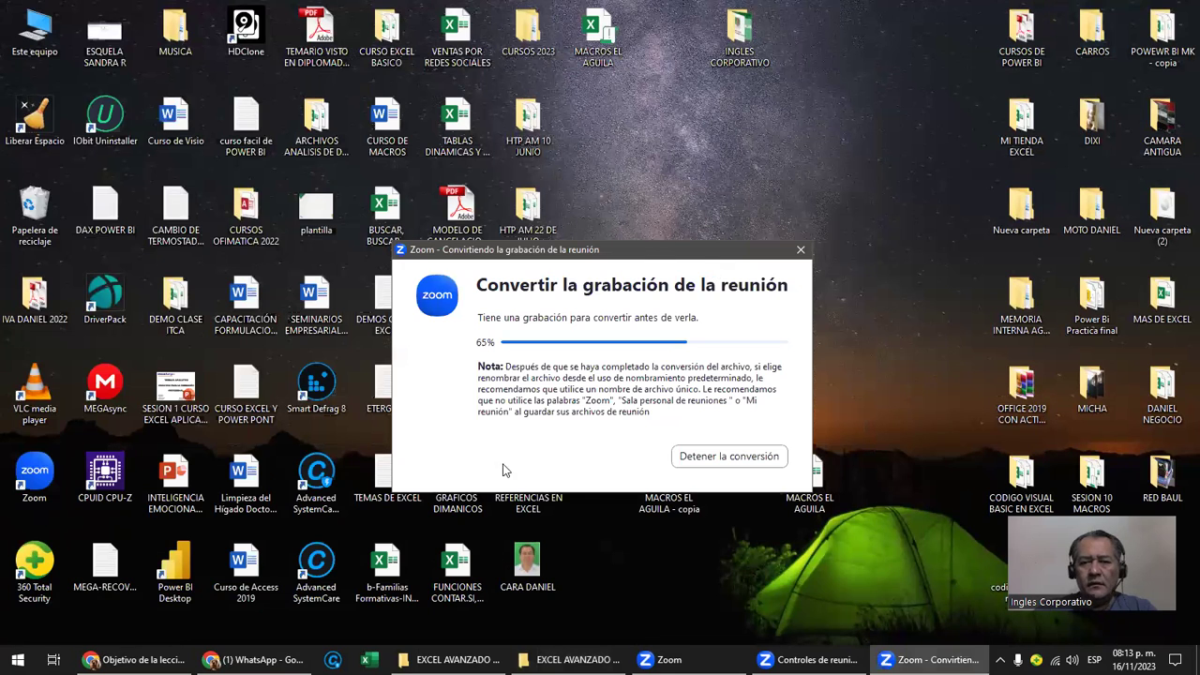
pyautogui.moveTo(643, 258); pyautogui.dragTo(261, 476)
# Place the MACROS EL AGUILA icon and its copy side by side mid-desktop.
pyautogui.moveTo(668, 480); pyautogui.dragTo(685, 197)
pyautogui.moveTo(821, 486); pyautogui.dragTo(823, 220)
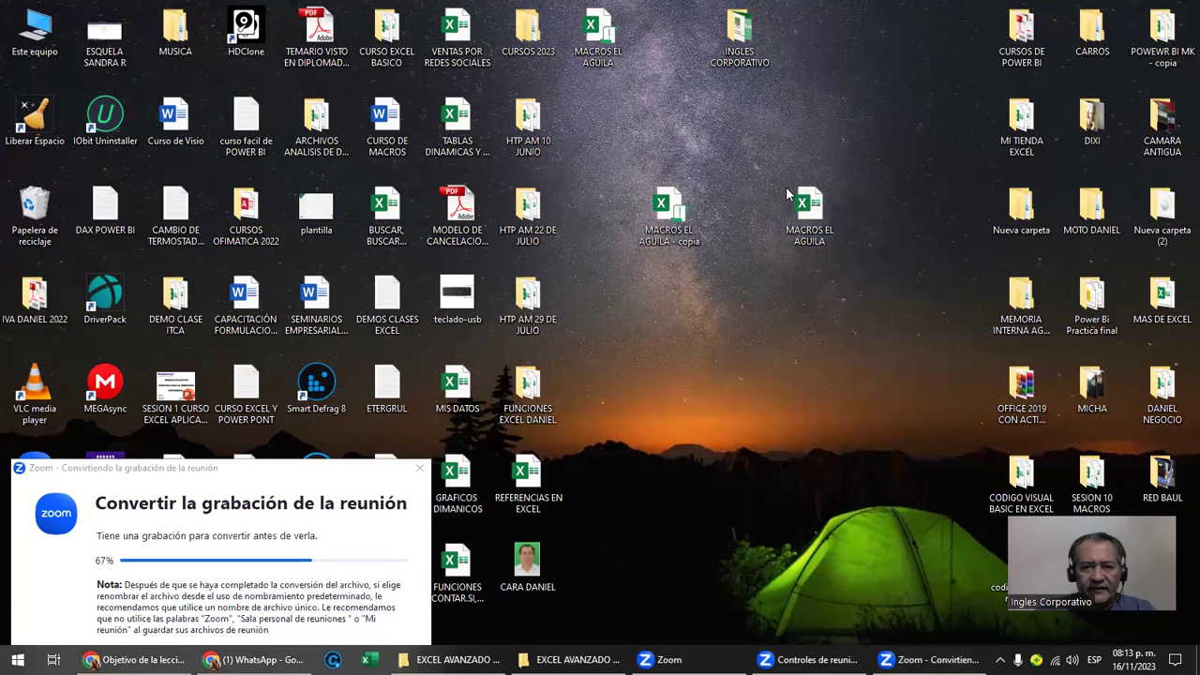
pyautogui.moveTo(762, 147); pyautogui.dragTo(873, 307)
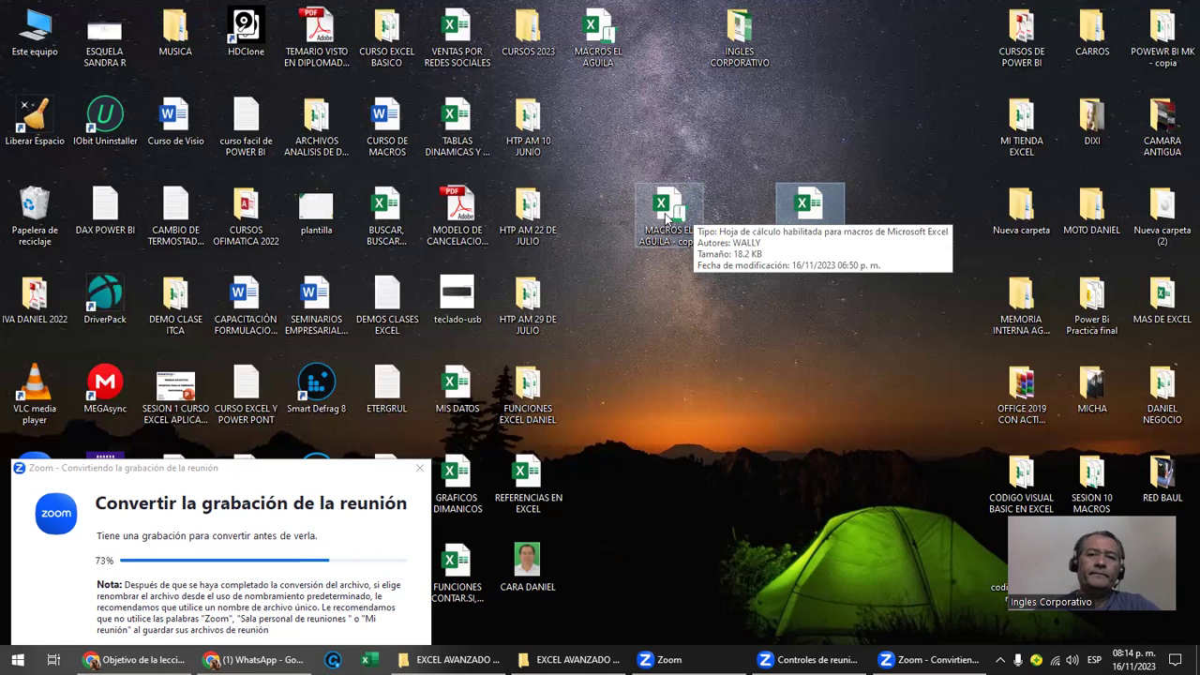
# Open MACROS EL AGUILA - copia, enable content, and edit the TOTAL macro via Programador > Macros.
pyautogui.click(672, 210)
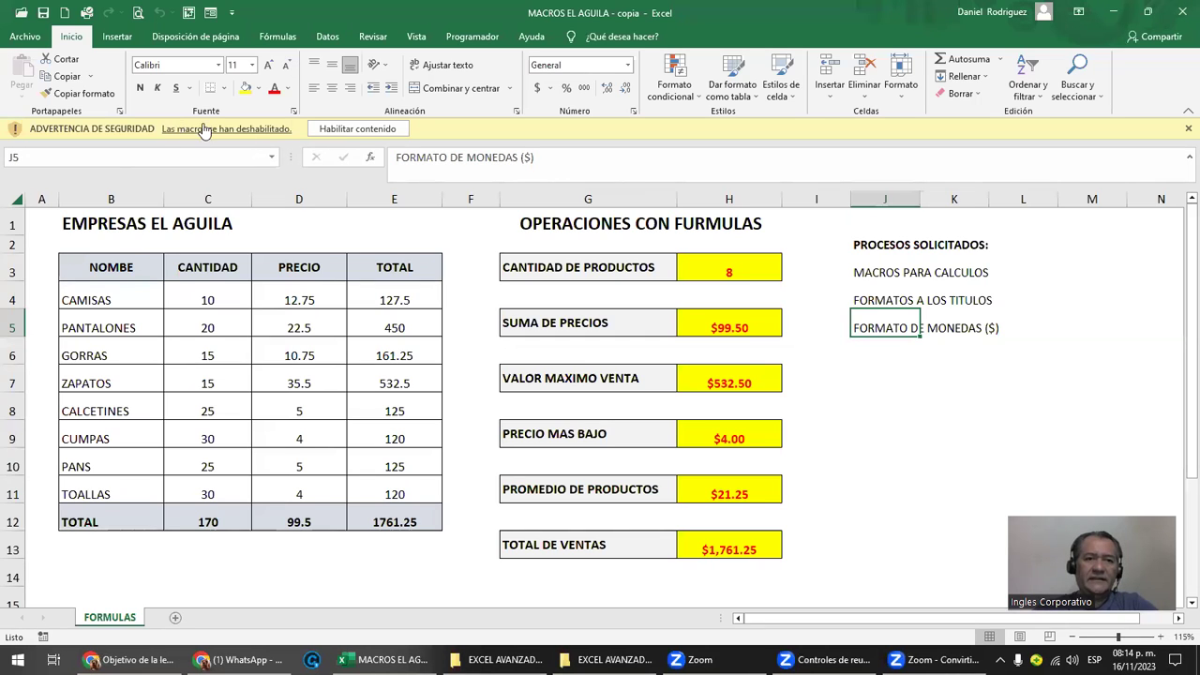
pyautogui.click(356, 132)
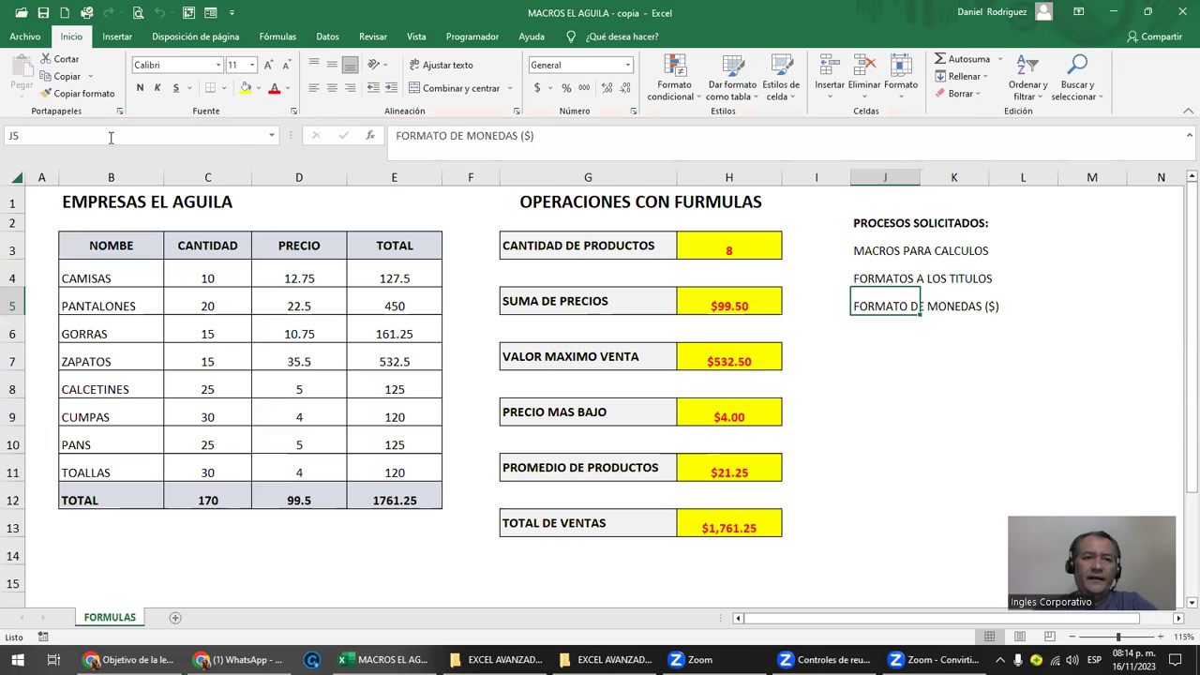
pyautogui.click(462, 39)
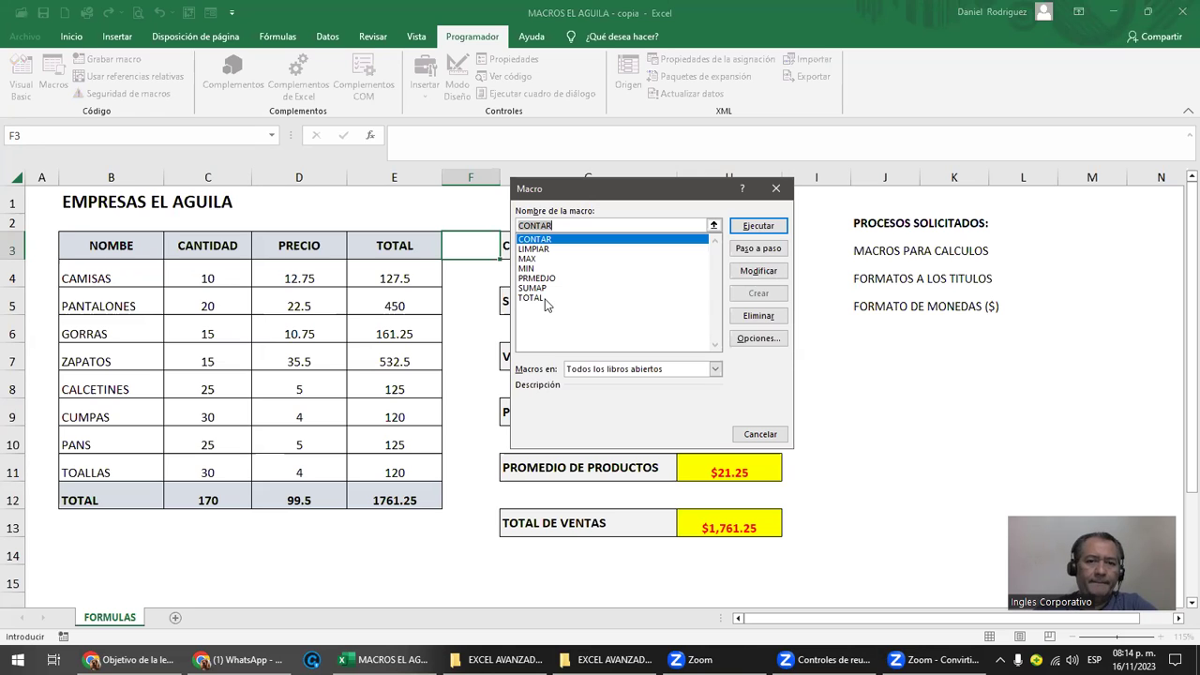
pyautogui.click(547, 298)
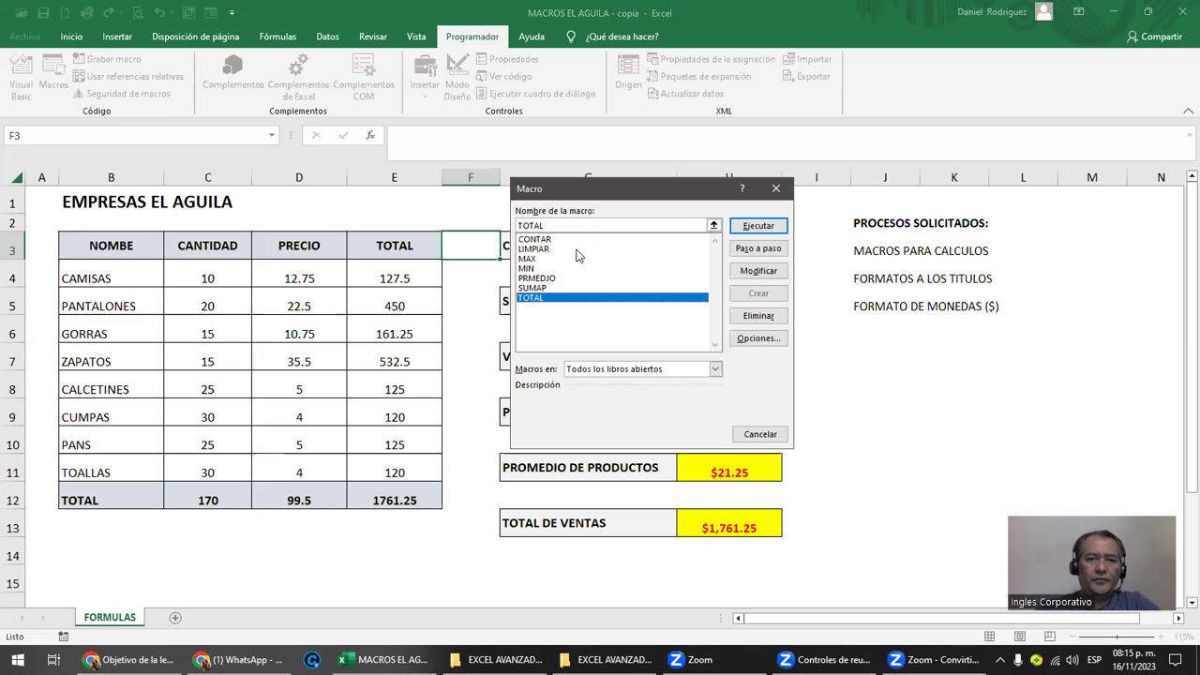
pyautogui.click(764, 271)
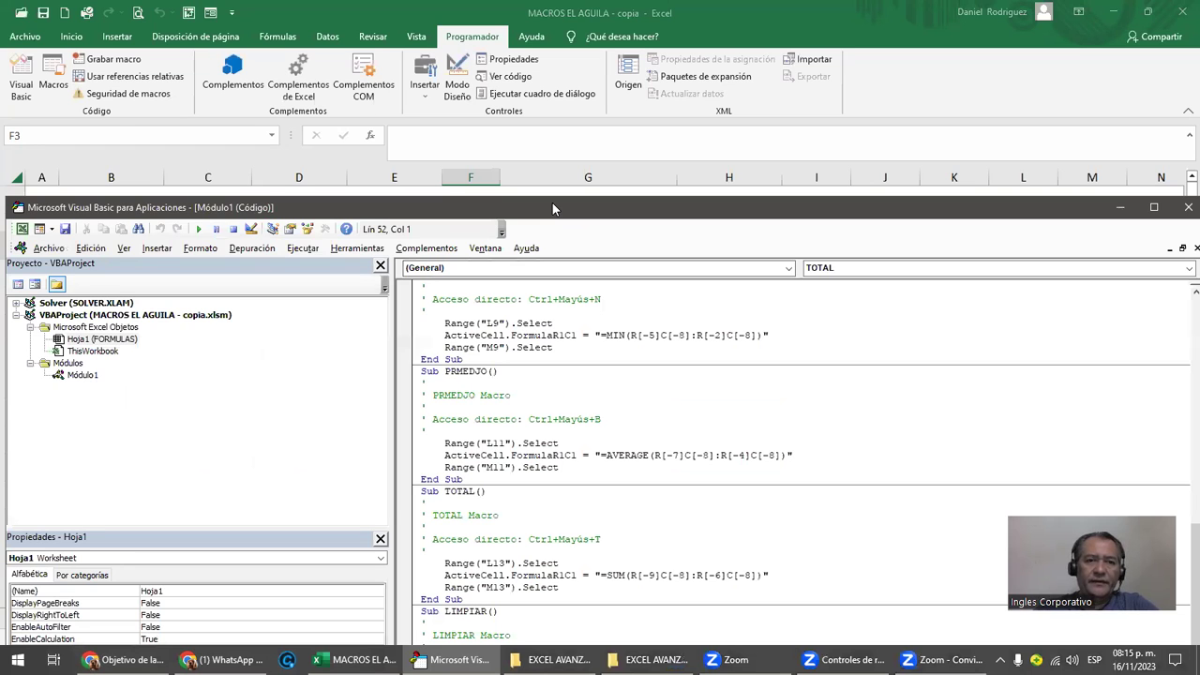
# Reposition the VBA code window so the EMPRESAS EL AGUILA sheet shows beside it.
pyautogui.moveTo(553, 209); pyautogui.dragTo(730, 149)
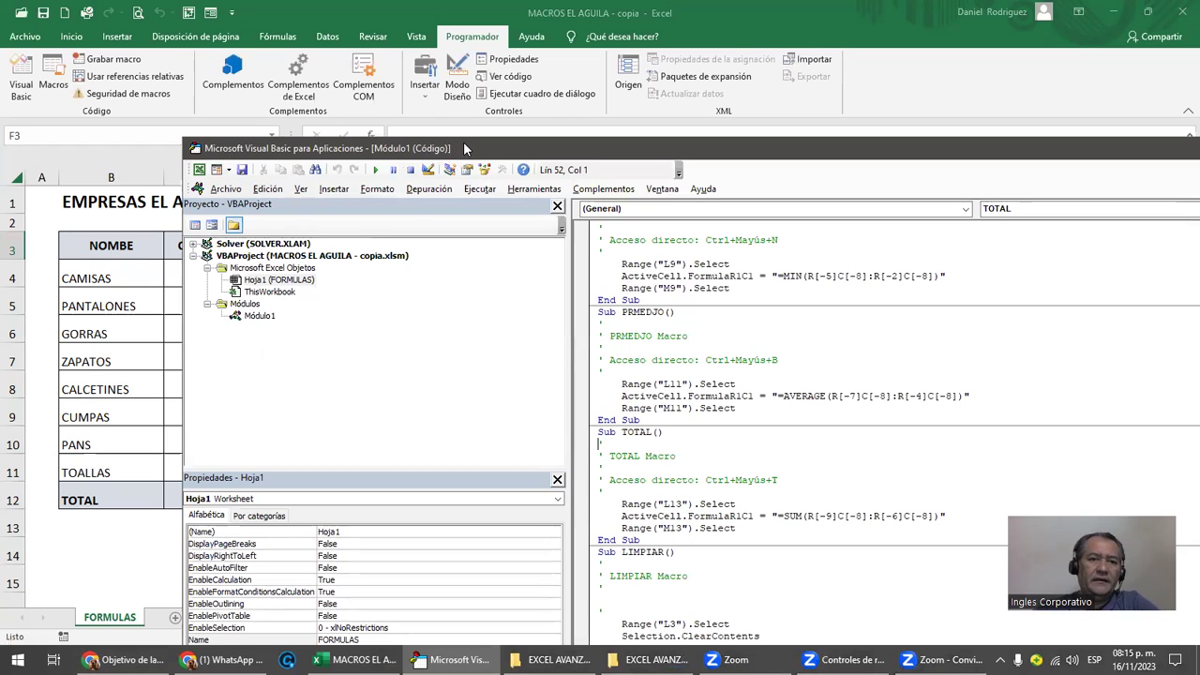
pyautogui.moveTo(463, 143)
pyautogui.mouseDown()
pyautogui.moveTo(605, 168)
pyautogui.moveTo(628, 204)
pyautogui.mouseUp()
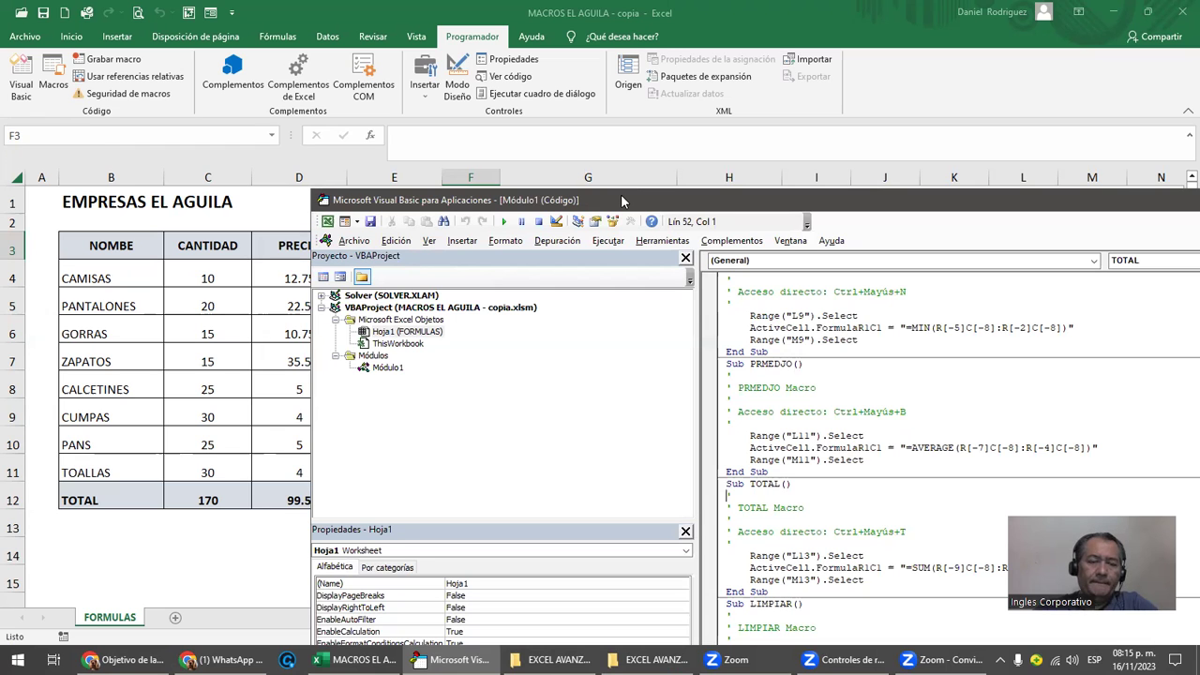
pyautogui.moveTo(620, 200); pyautogui.dragTo(494, 95)
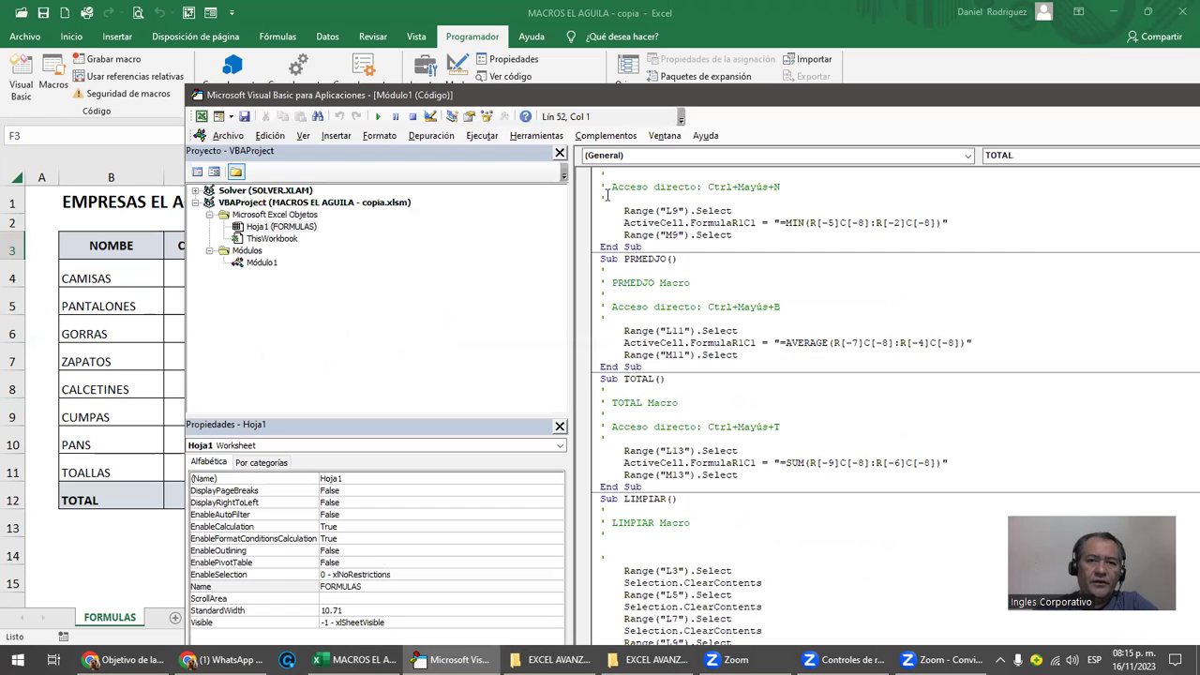
# Select and inspect the MIN and PRMEDJO macro code lines, then select Módulo1.
pyautogui.moveTo(615, 184); pyautogui.dragTo(605, 391)
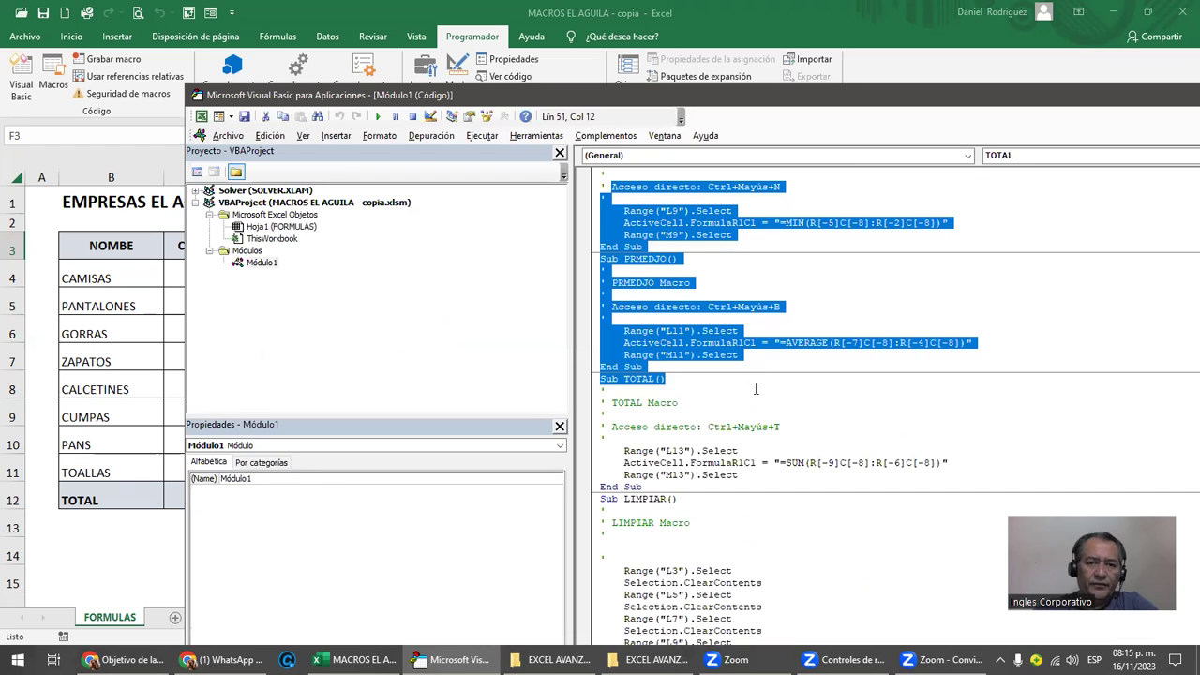
pyautogui.click(649, 201)
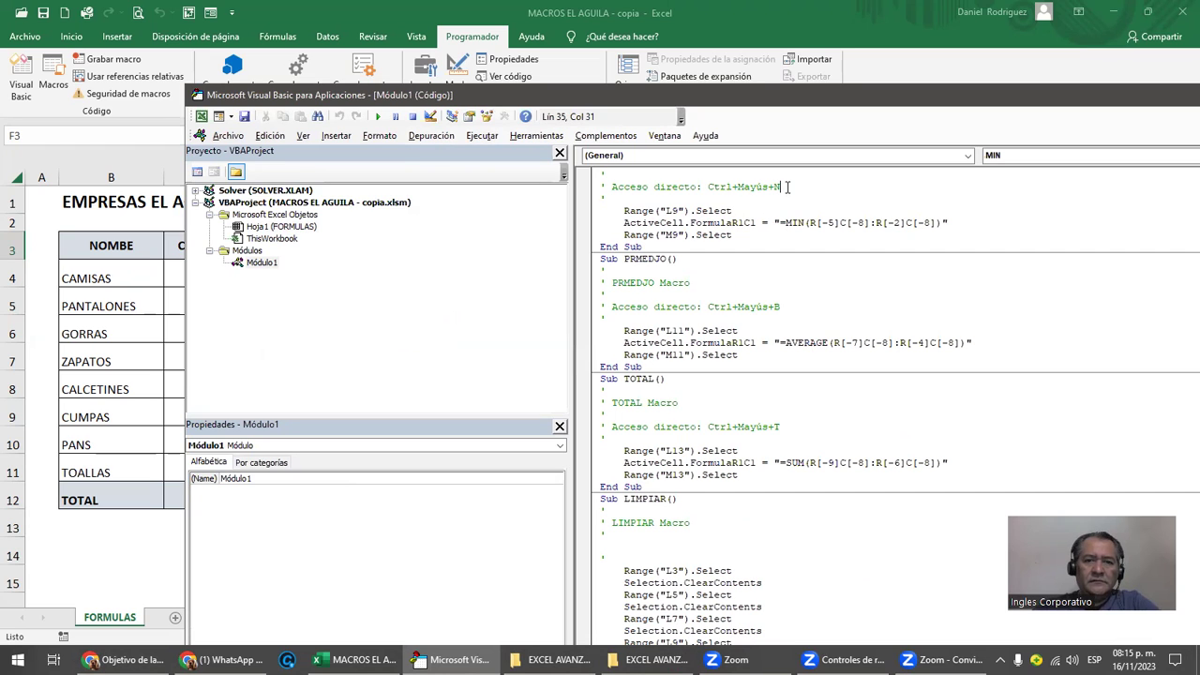
pyautogui.click(661, 283)
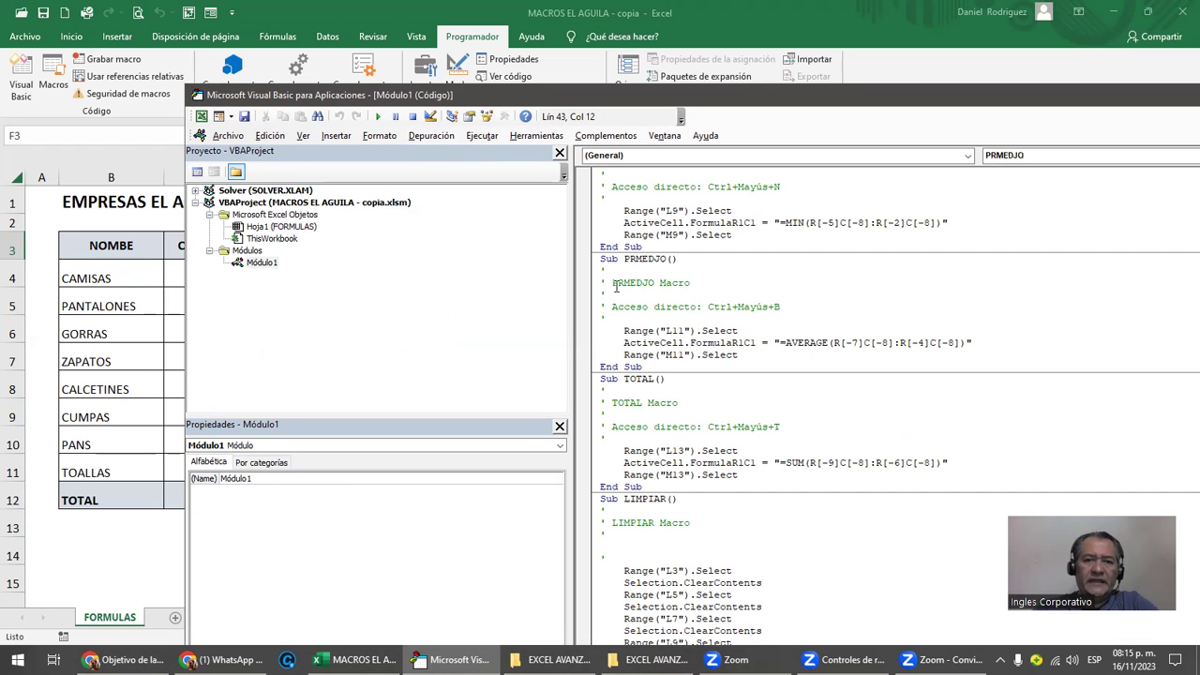
pyautogui.moveTo(614, 283); pyautogui.dragTo(663, 285)
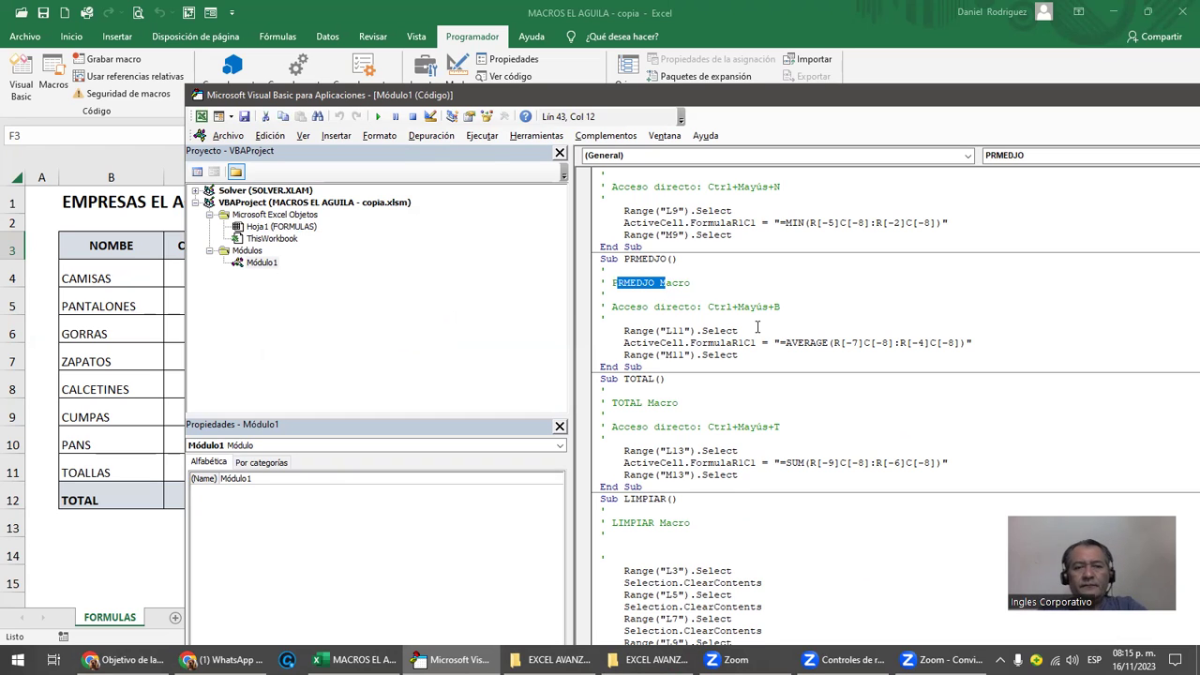
pyautogui.click(369, 262)
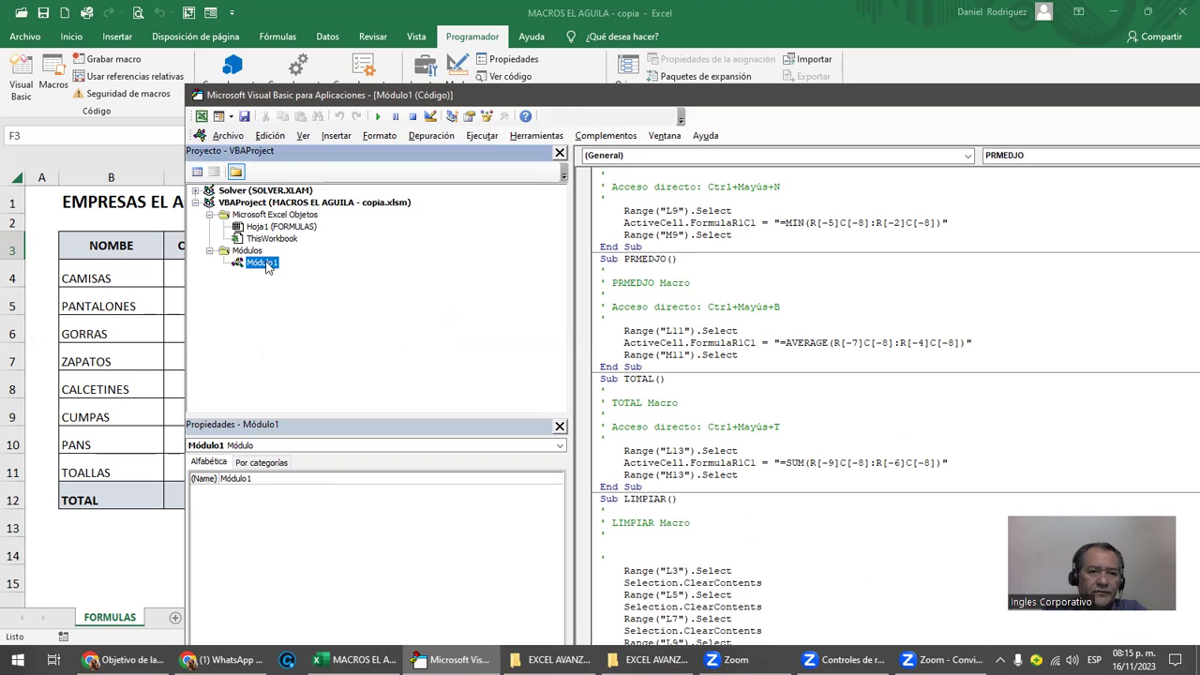
# Browse the MACROS EL AGUILA - copia project, its FORMULAS sheet and Módulo1 in the Project Explorer.
pyautogui.click(255, 251)
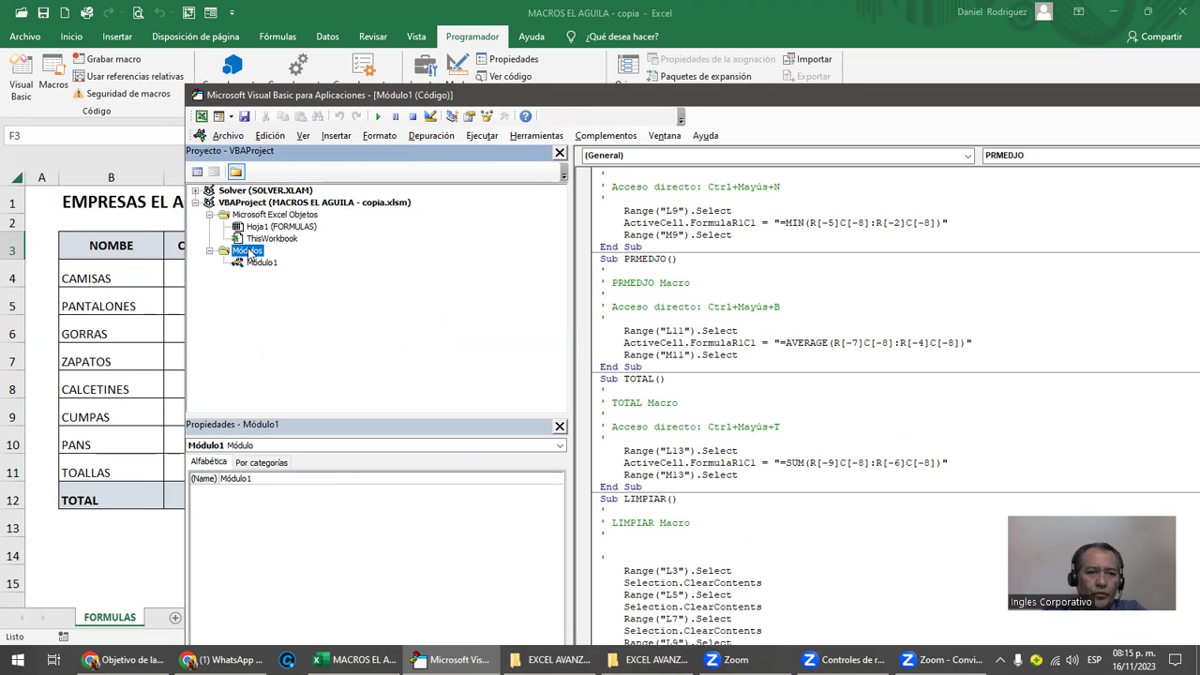
pyautogui.click(260, 264)
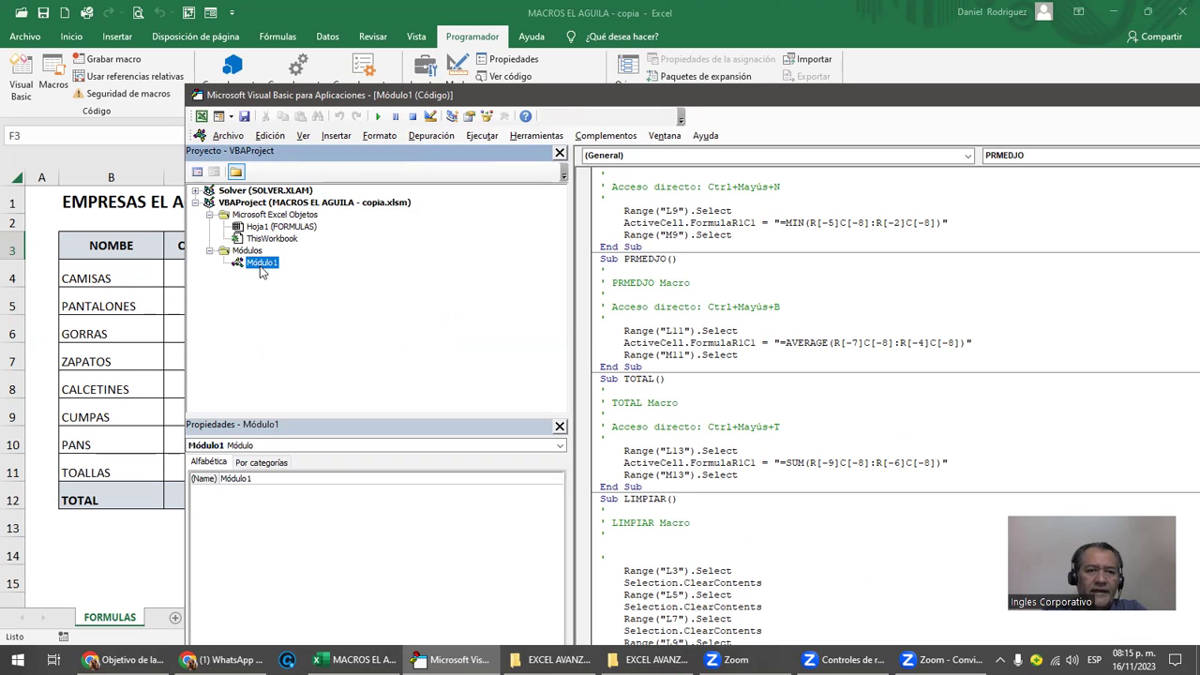
pyautogui.click(287, 206)
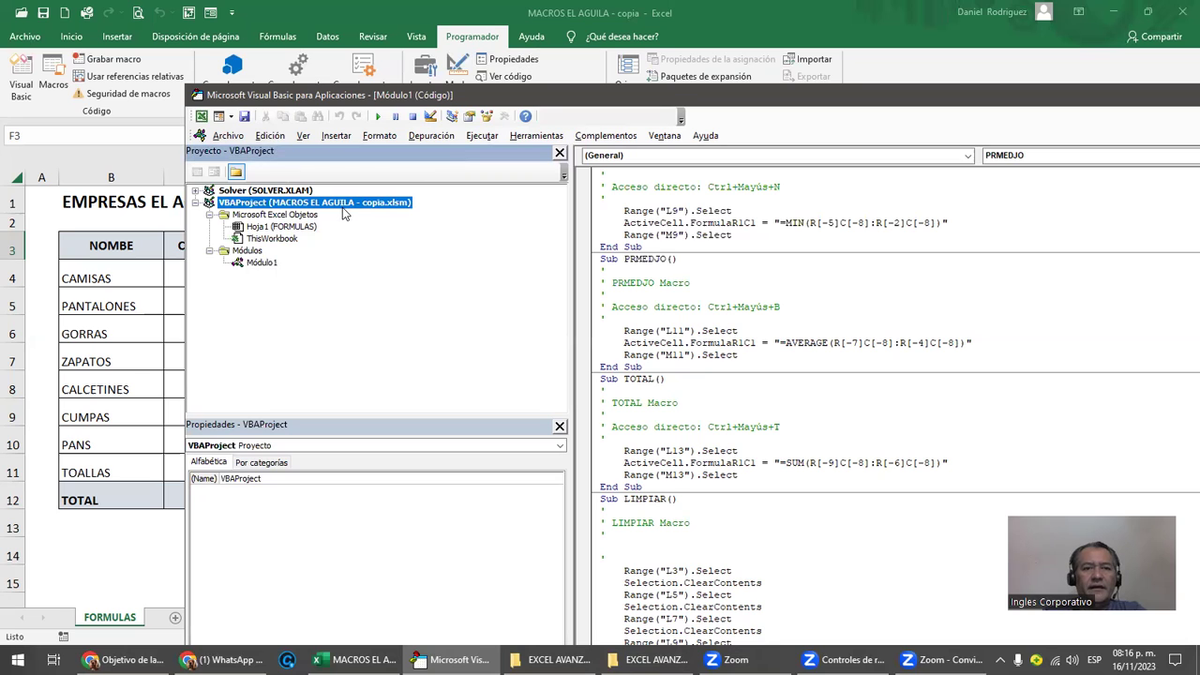
pyautogui.click(284, 228)
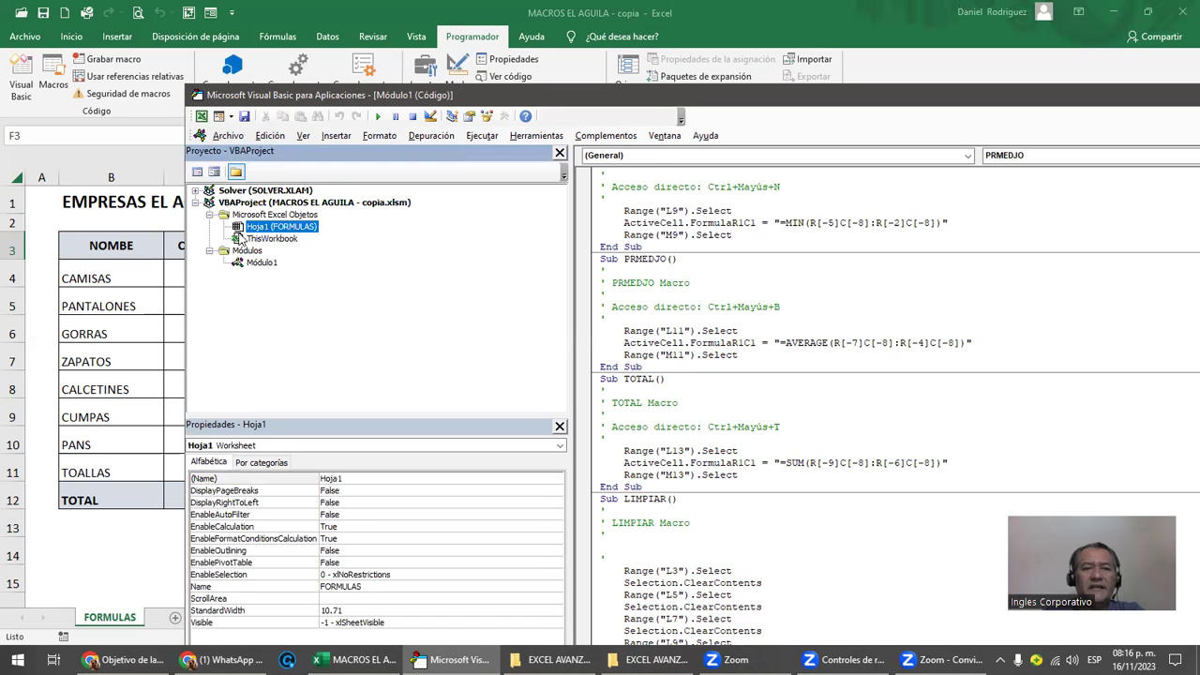
pyautogui.click(244, 251)
pyautogui.click(262, 262)
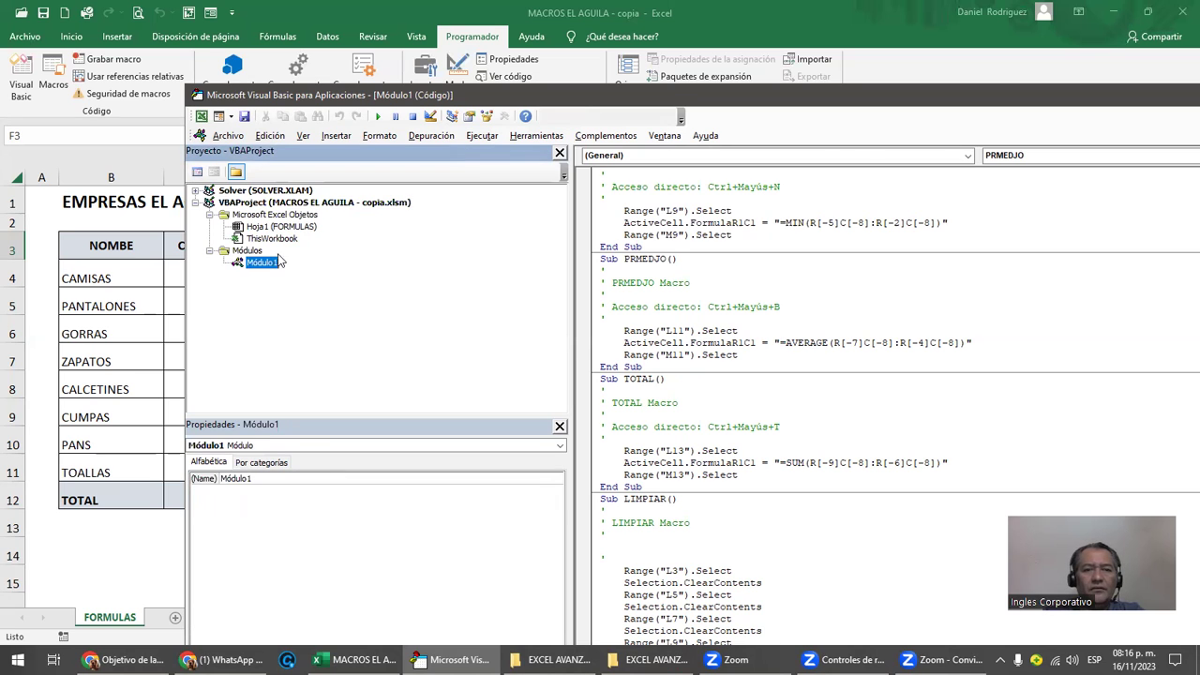
# Highlight the MIN, PRMEDJO, TOTAL and LIMPIAR macro code in Módulo1.
pyautogui.moveTo(612, 184)
pyautogui.mouseDown()
pyautogui.moveTo(748, 413)
pyautogui.moveTo(800, 575)
pyautogui.moveTo(786, 542)
pyautogui.mouseUp()
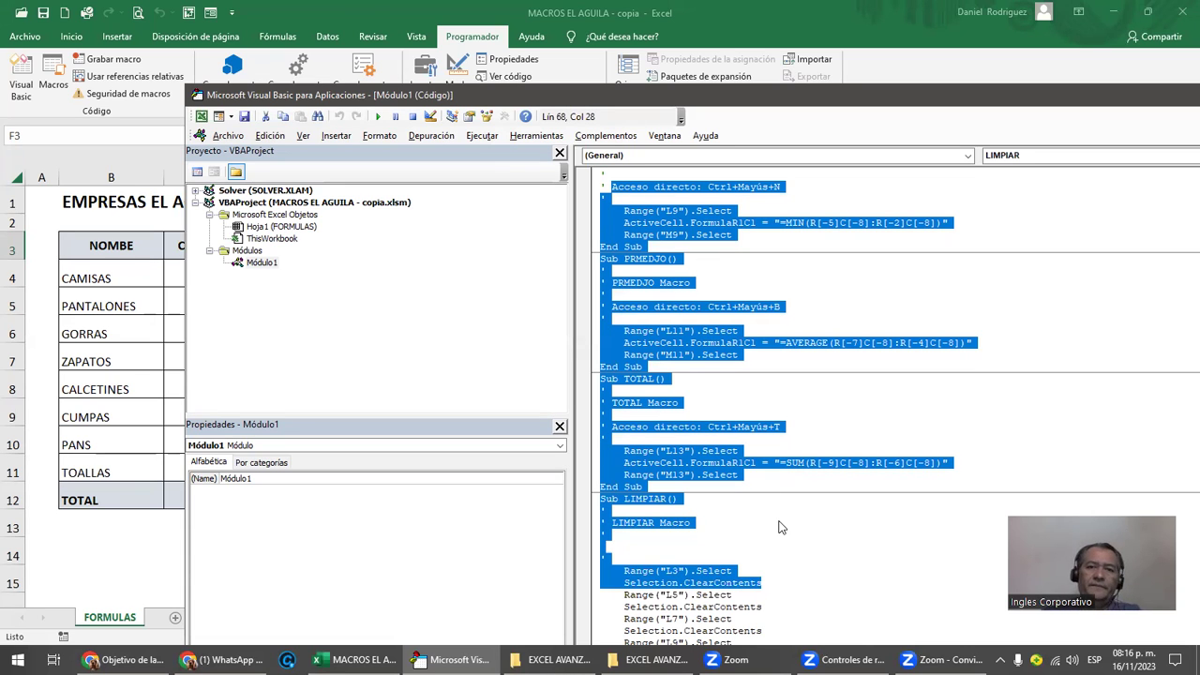
pyautogui.click(830, 238)
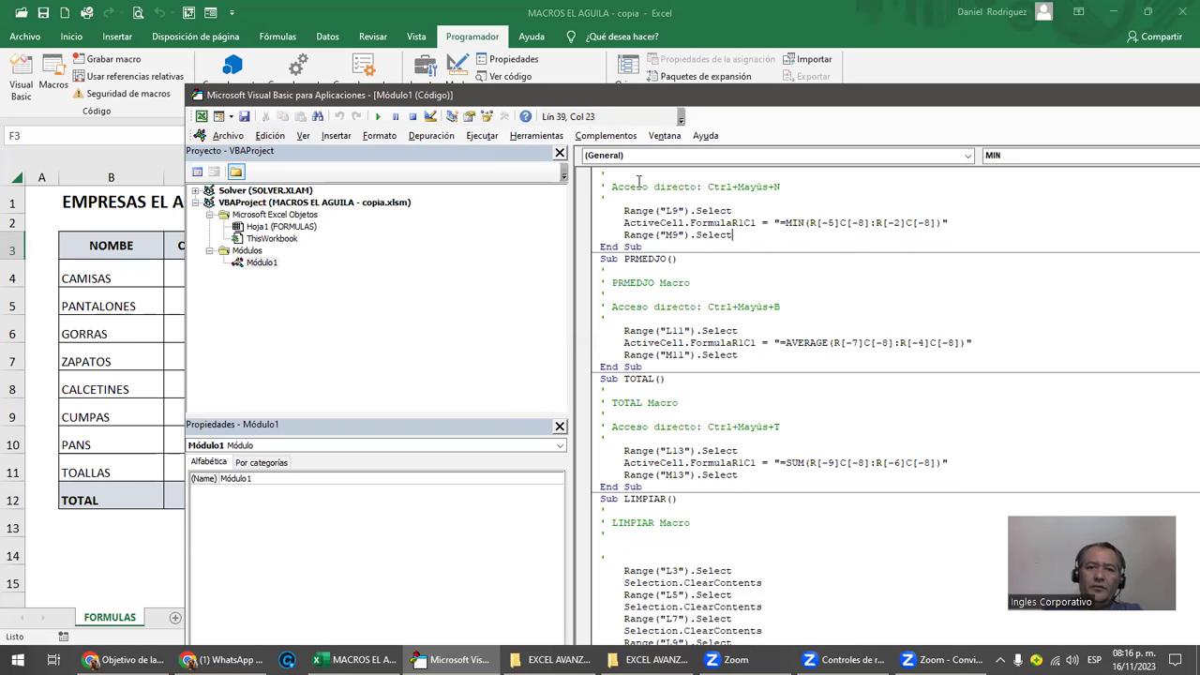
pyautogui.moveTo(636, 186); pyautogui.dragTo(810, 240)
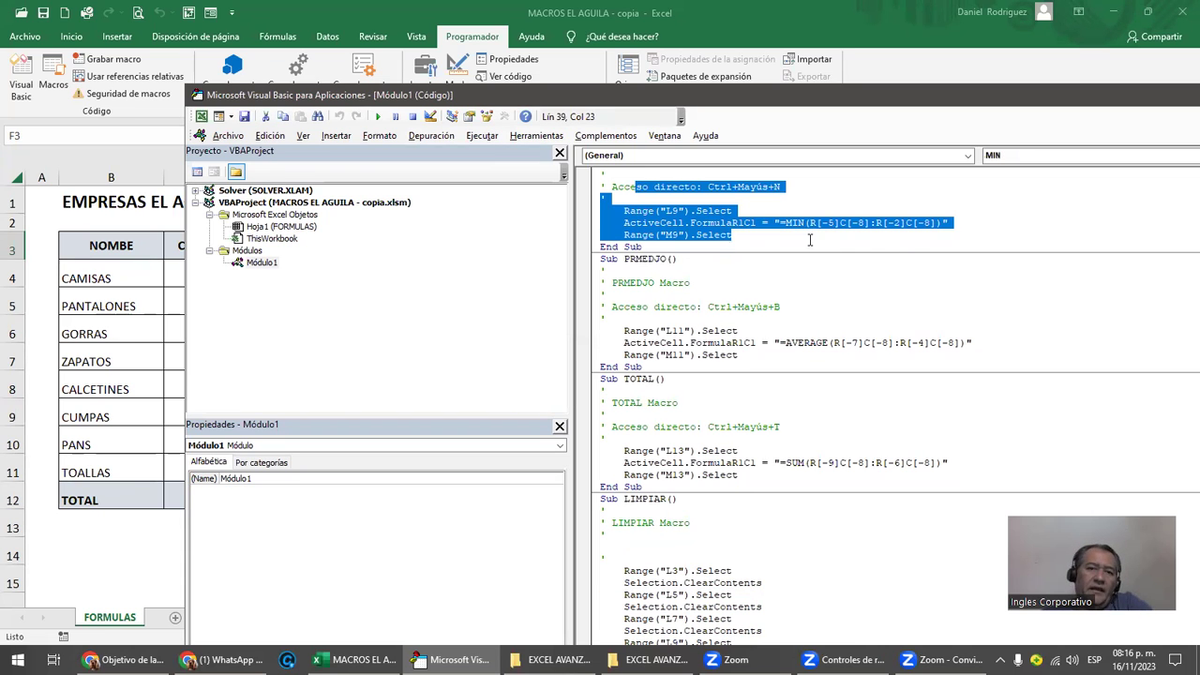
pyautogui.click(692, 259)
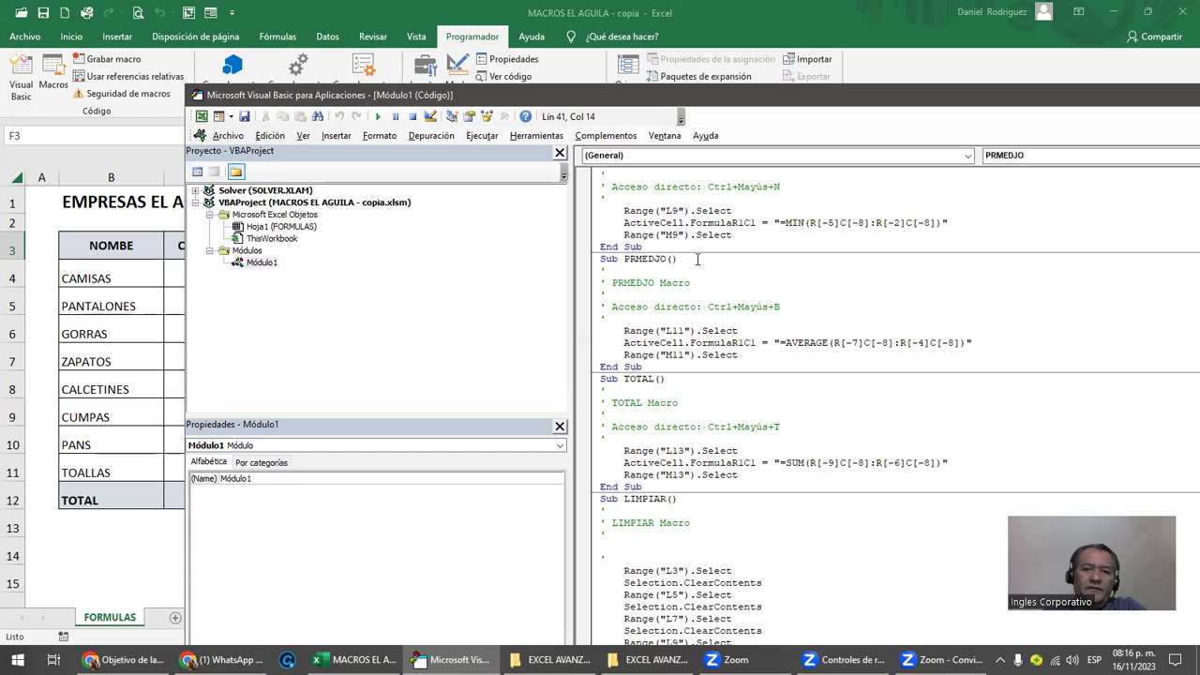
pyautogui.moveTo(675, 260); pyautogui.dragTo(623, 263)
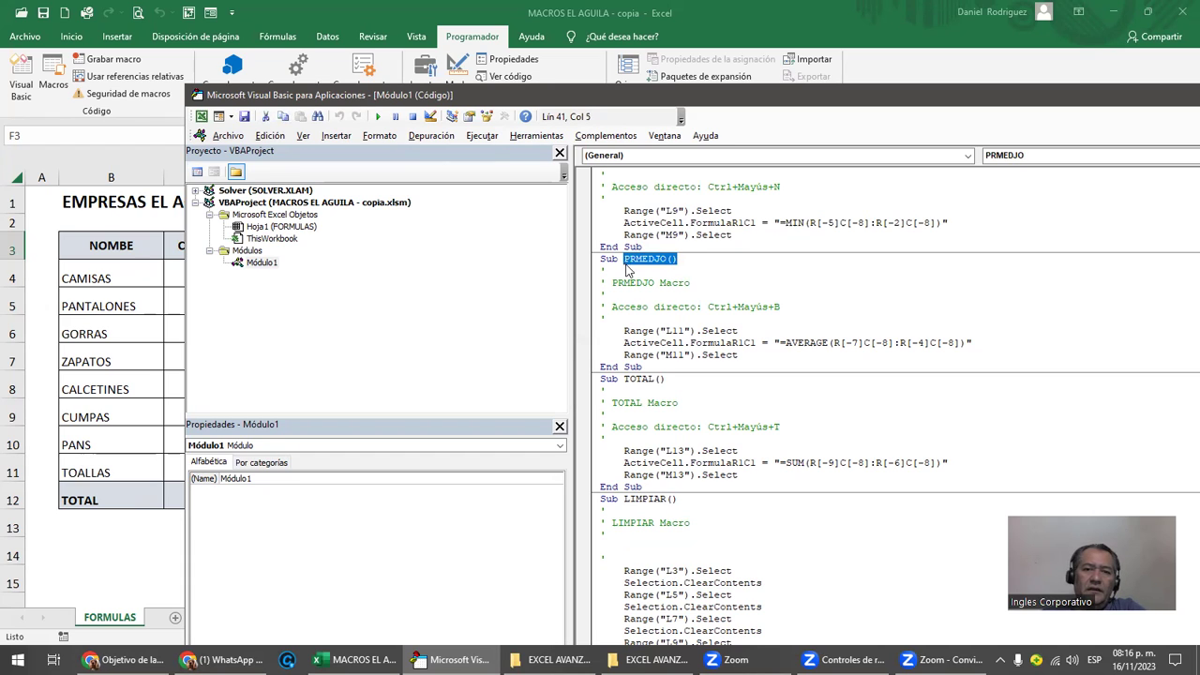
pyautogui.click(693, 260)
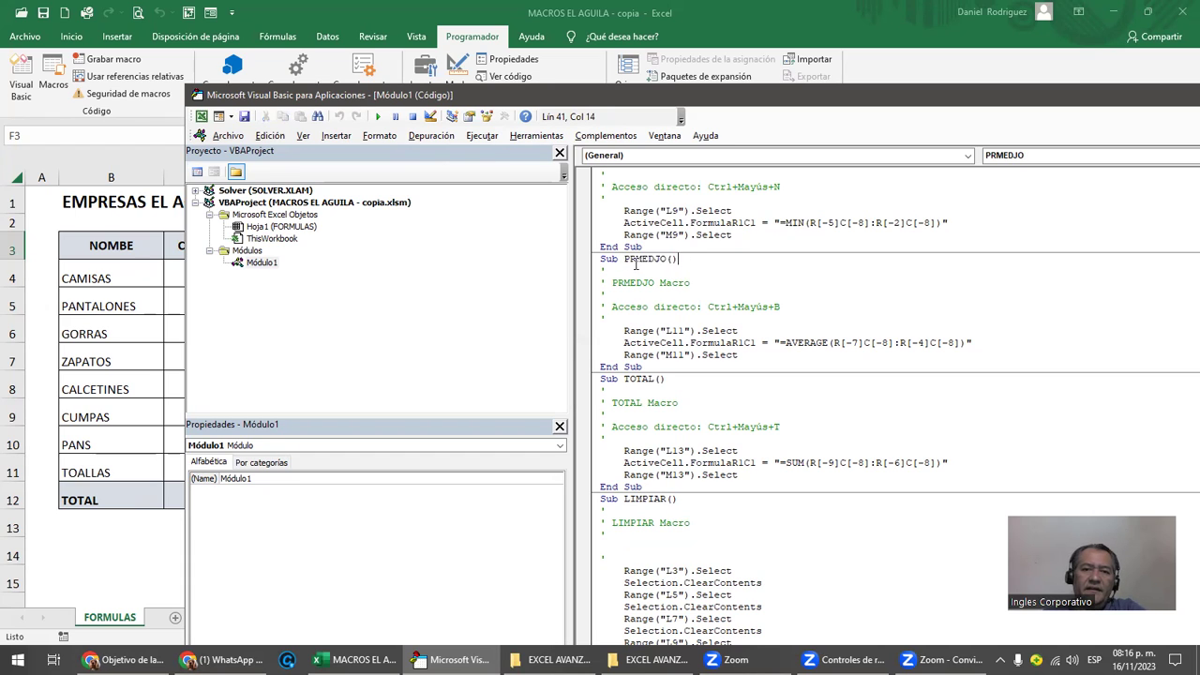
pyautogui.moveTo(626, 260); pyautogui.dragTo(685, 259)
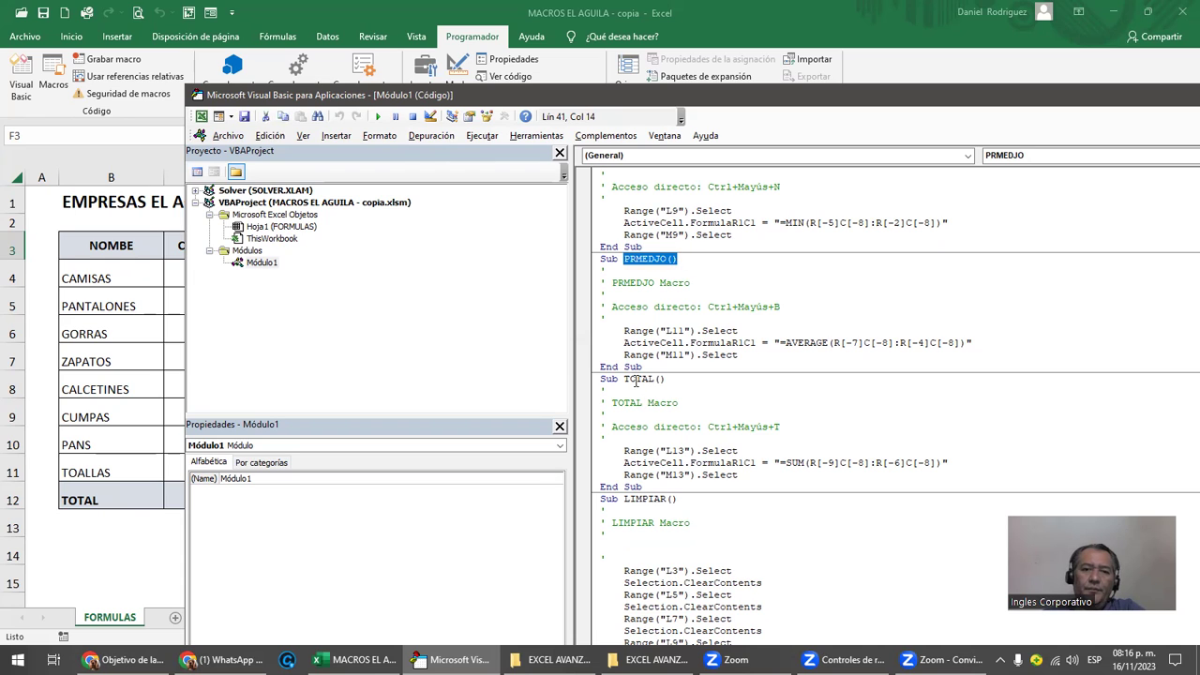
pyautogui.moveTo(624, 378); pyautogui.dragTo(697, 375)
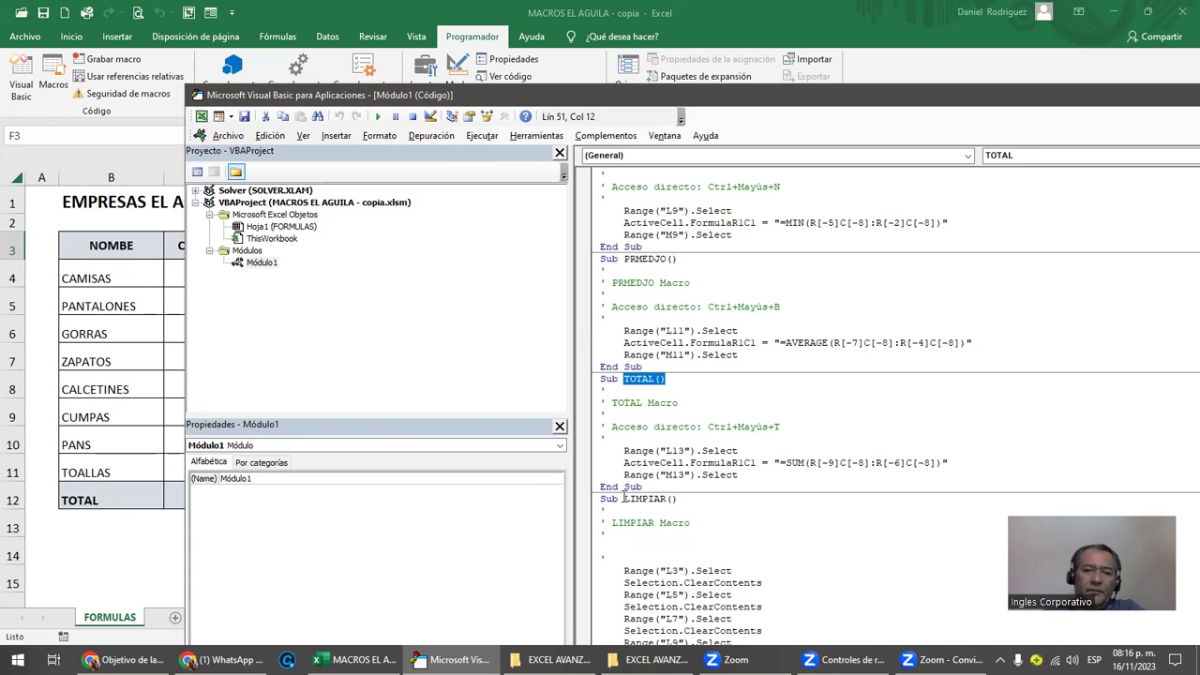
pyautogui.moveTo(624, 498); pyautogui.dragTo(716, 510)
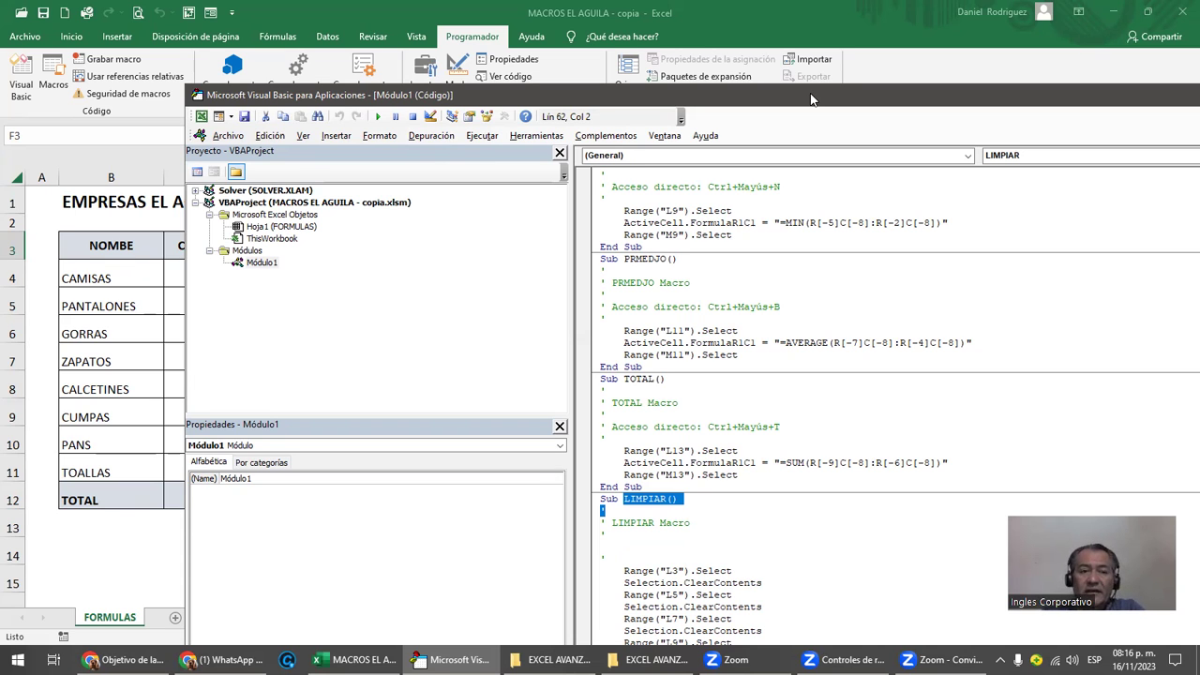
# Leave the VBA editor with Alt+F11 and return to the FORMULAS sheet at cell F1.
pyautogui.moveTo(812, 99); pyautogui.dragTo(652, 111)
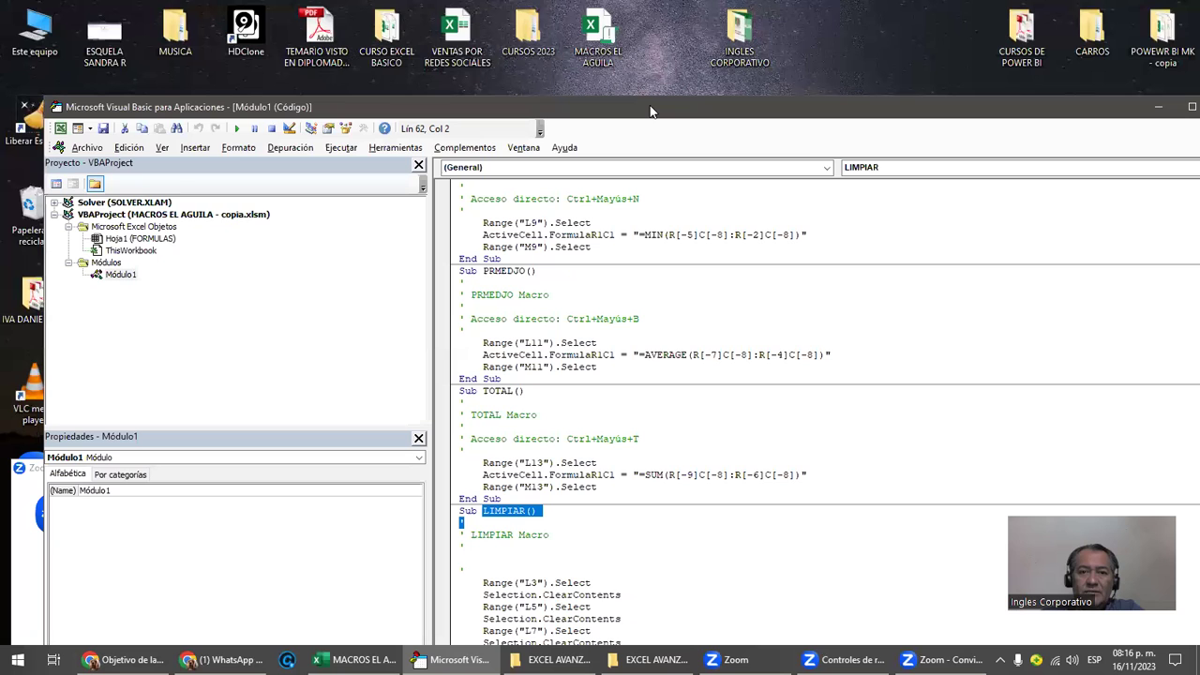
pyautogui.moveTo(651, 111); pyautogui.dragTo(516, 57)
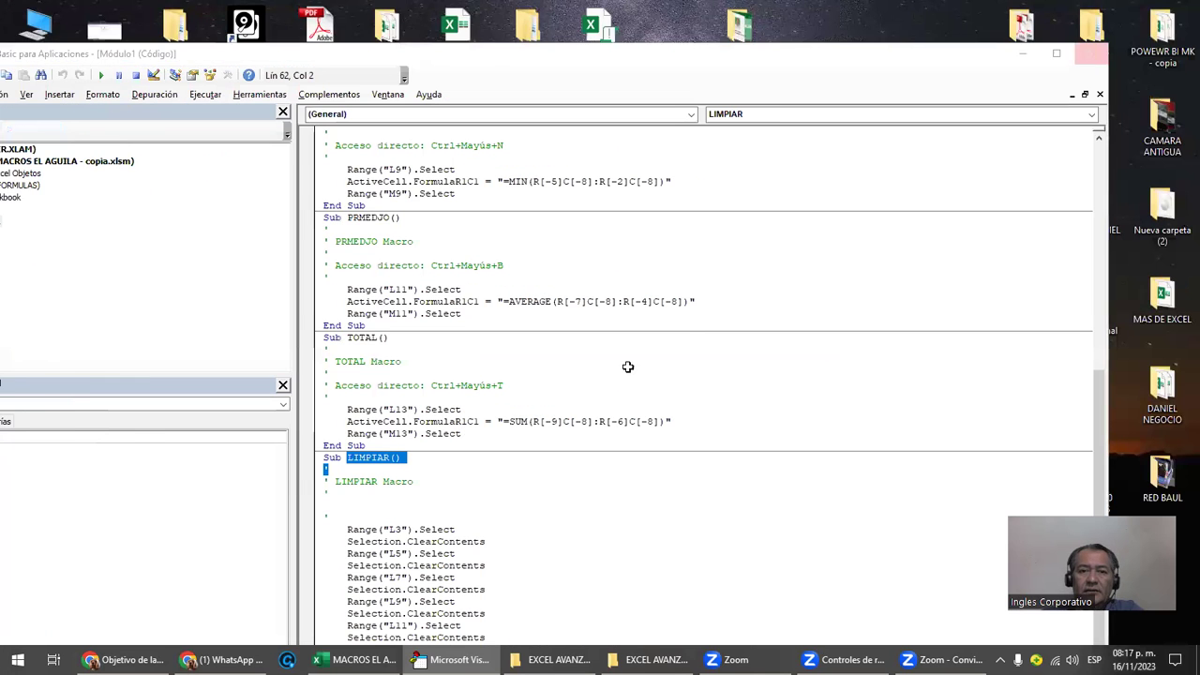
pyautogui.hotkey('alt', 'F11')
pyautogui.click(450, 202)
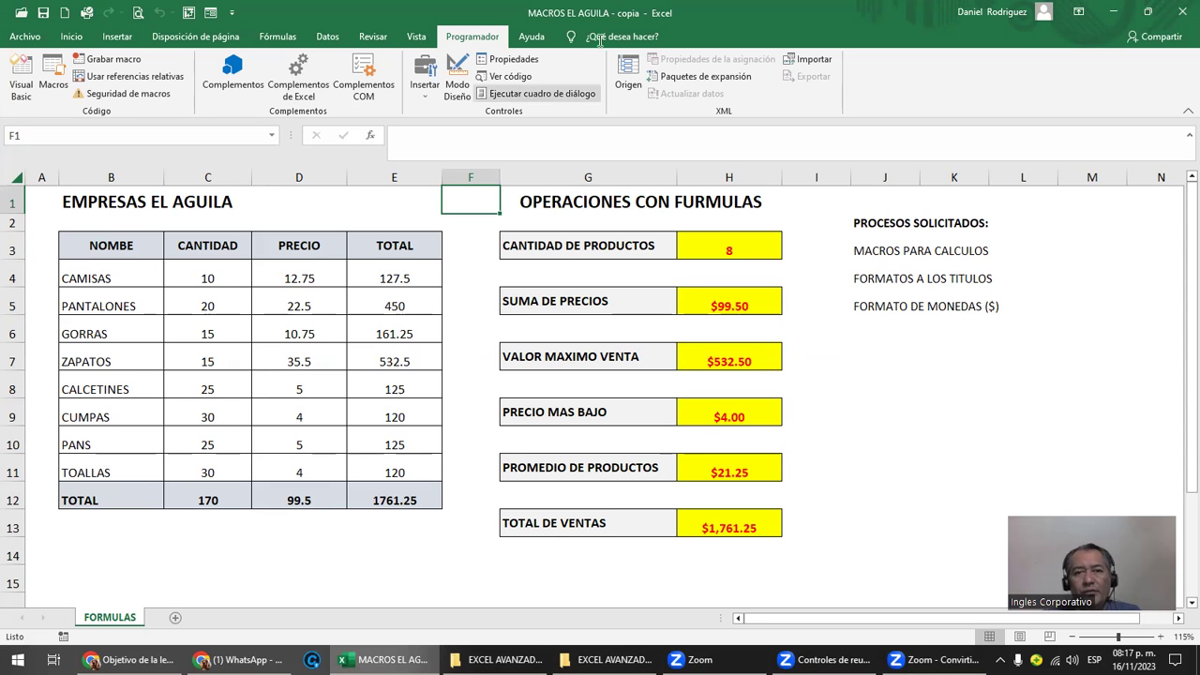
# Restore and close the MACROS EL AGUILA - copia workbook window.
pyautogui.doubleClick(770, 20)
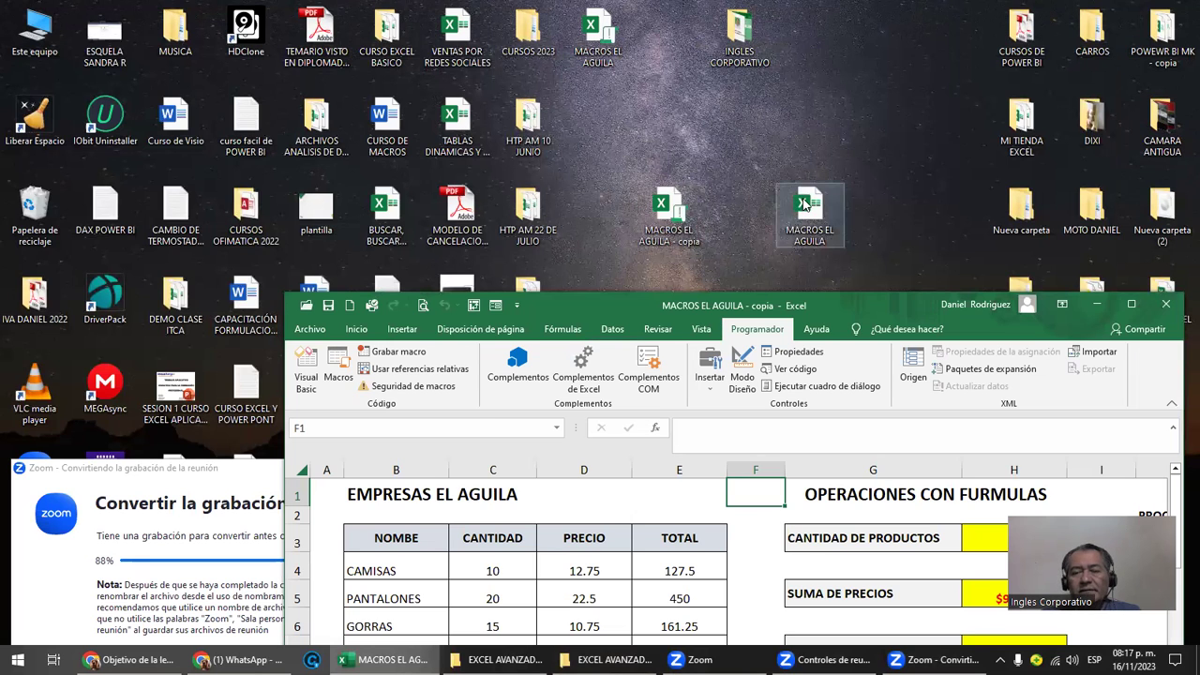
pyautogui.moveTo(827, 299); pyautogui.dragTo(610, 81)
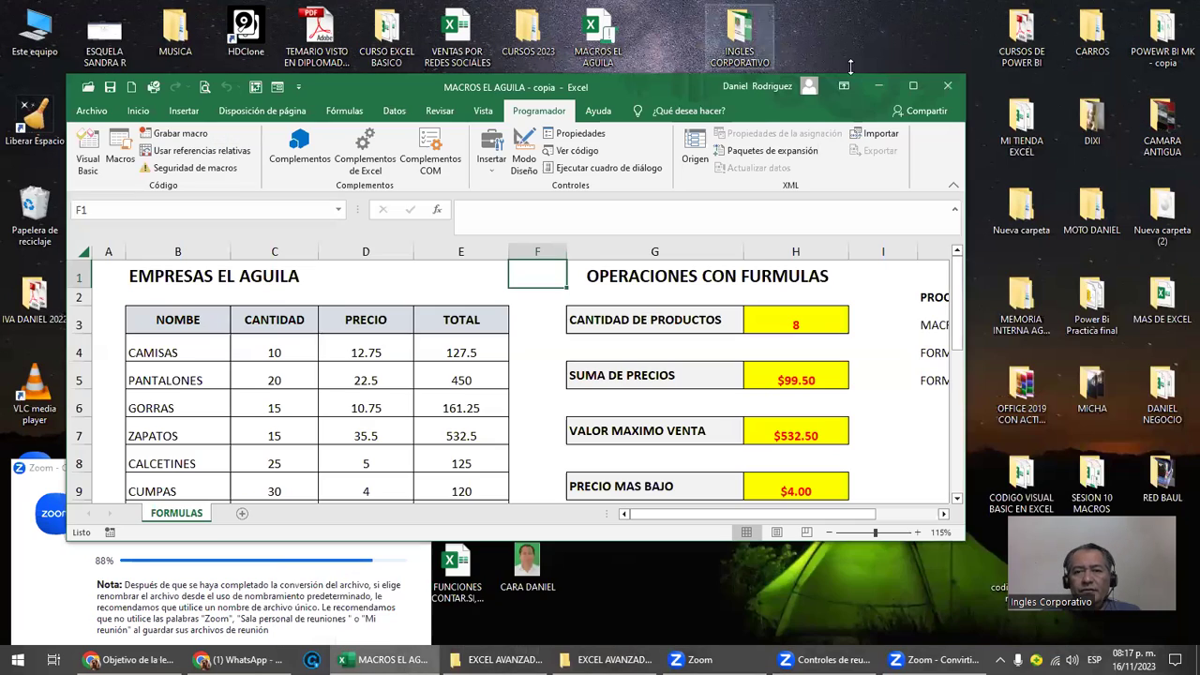
pyautogui.click(940, 91)
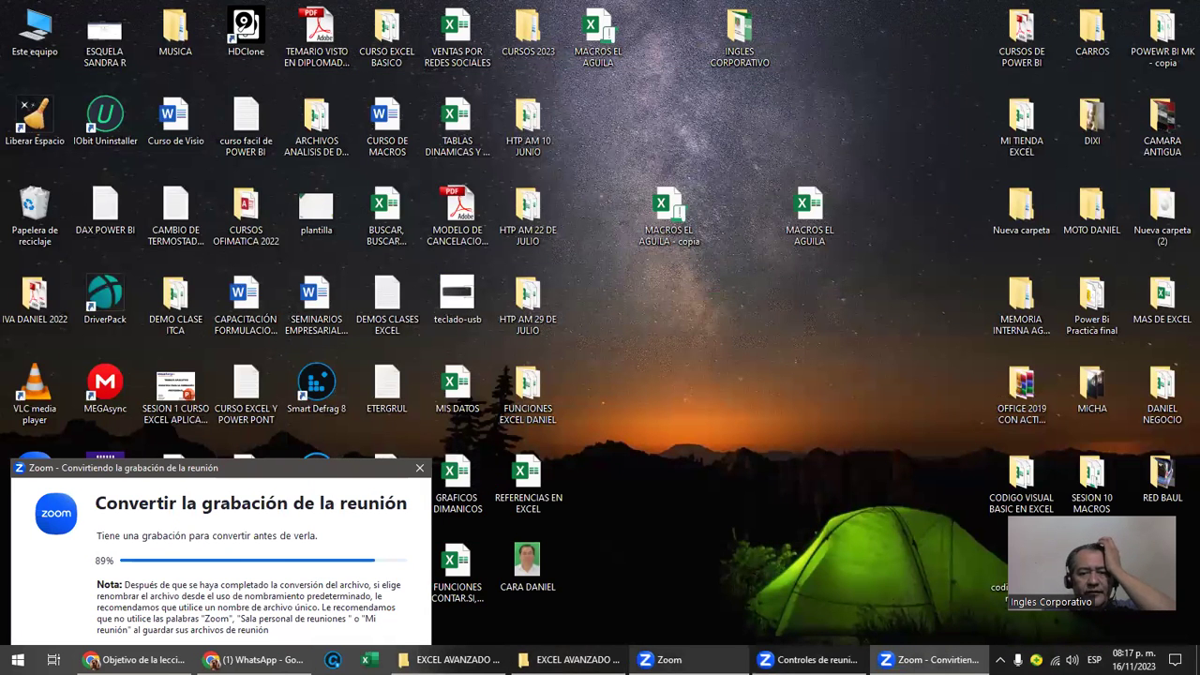
# Open 12- MACROS EL AGUILA from the EXCEL AVANZADO 8 PM folder and maximize it.
pyautogui.click(567, 658)
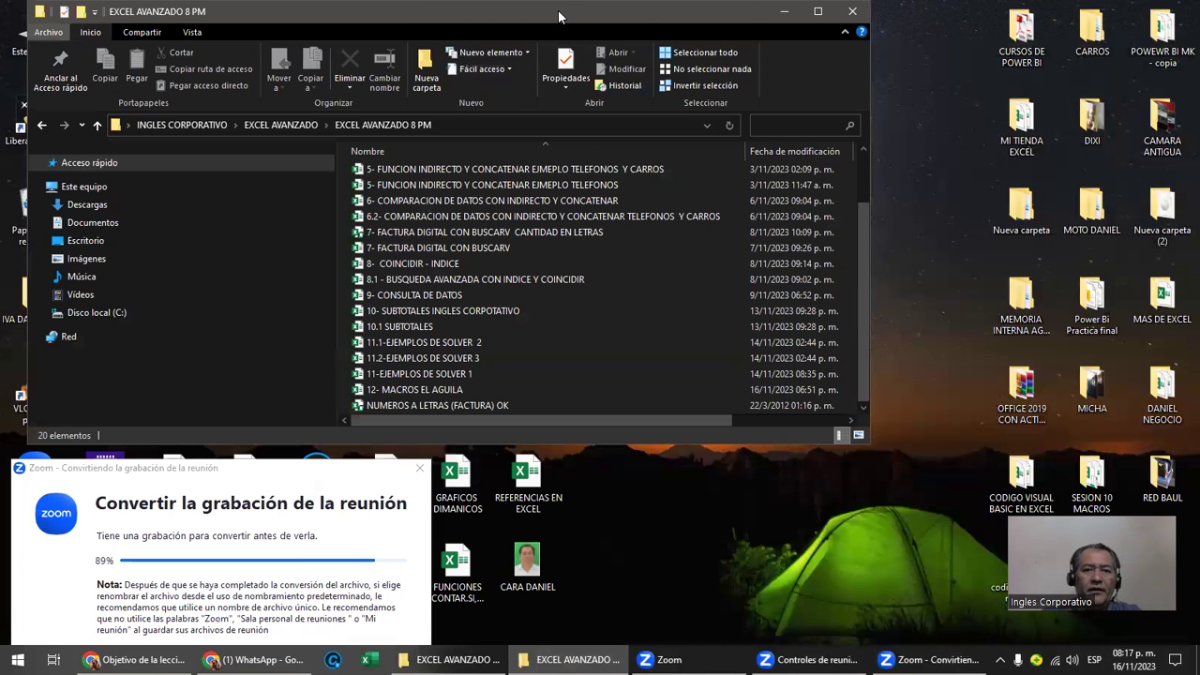
pyautogui.click(817, 11)
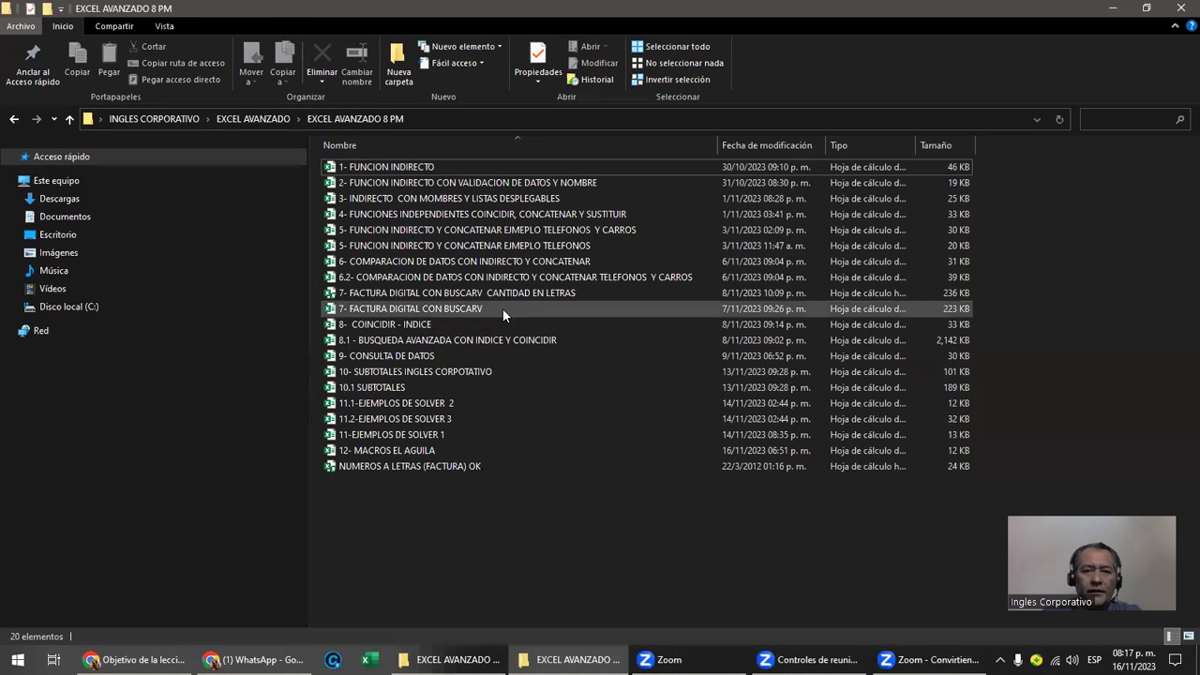
pyautogui.doubleClick(385, 454)
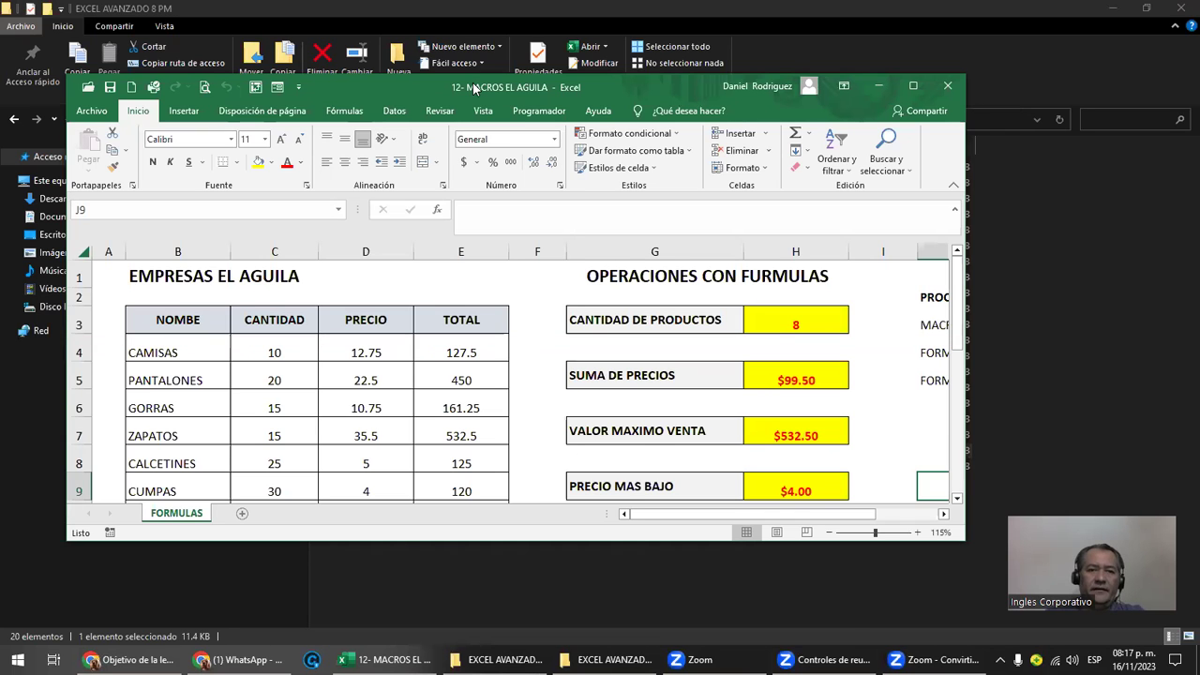
pyautogui.moveTo(473, 83); pyautogui.dragTo(883, 43)
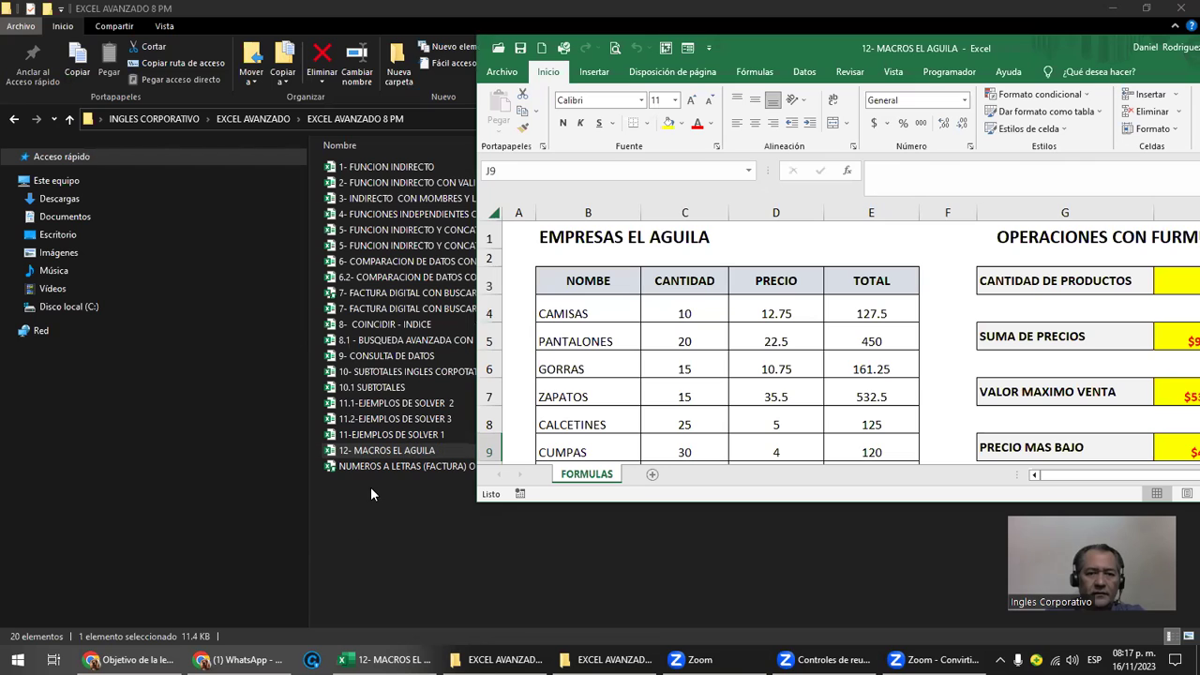
pyautogui.click(370, 456)
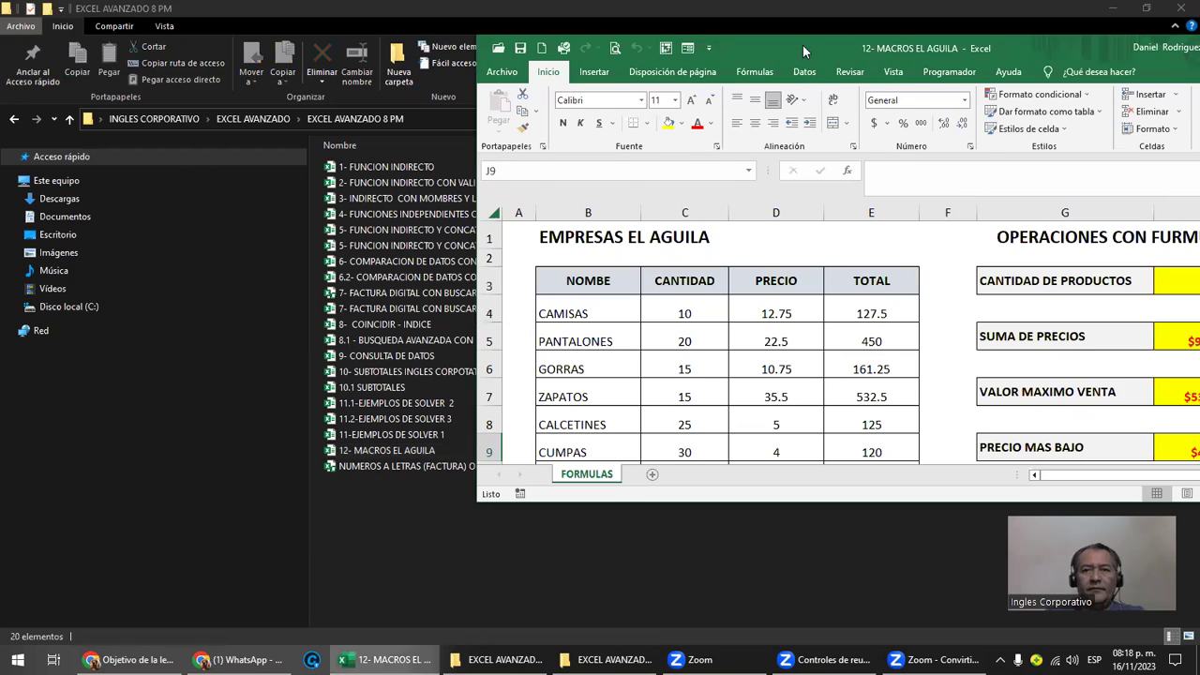
pyautogui.doubleClick(802, 45)
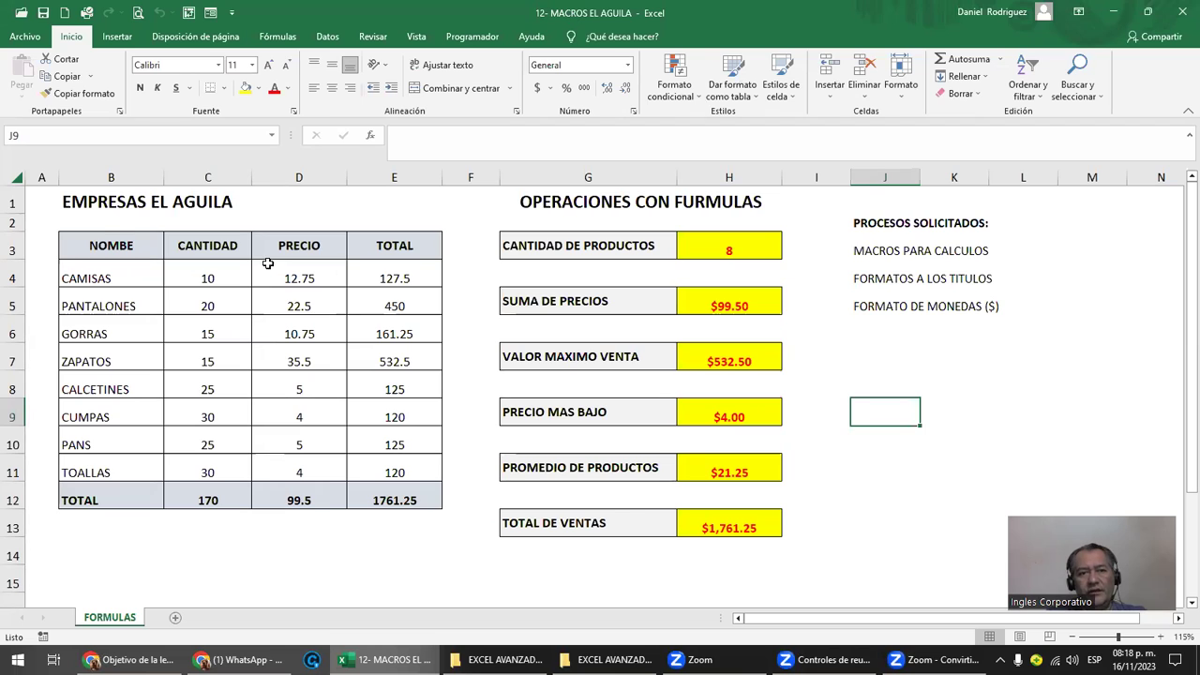
pyautogui.moveTo(109, 234); pyautogui.dragTo(403, 473)
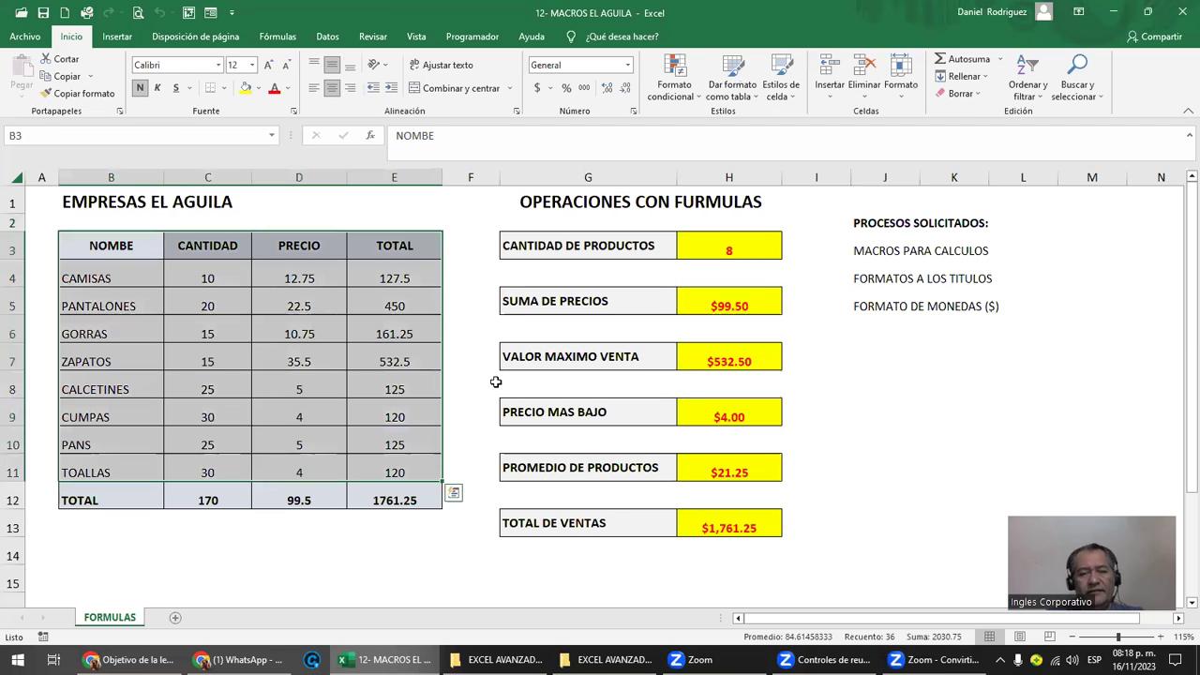
pyautogui.click(474, 334)
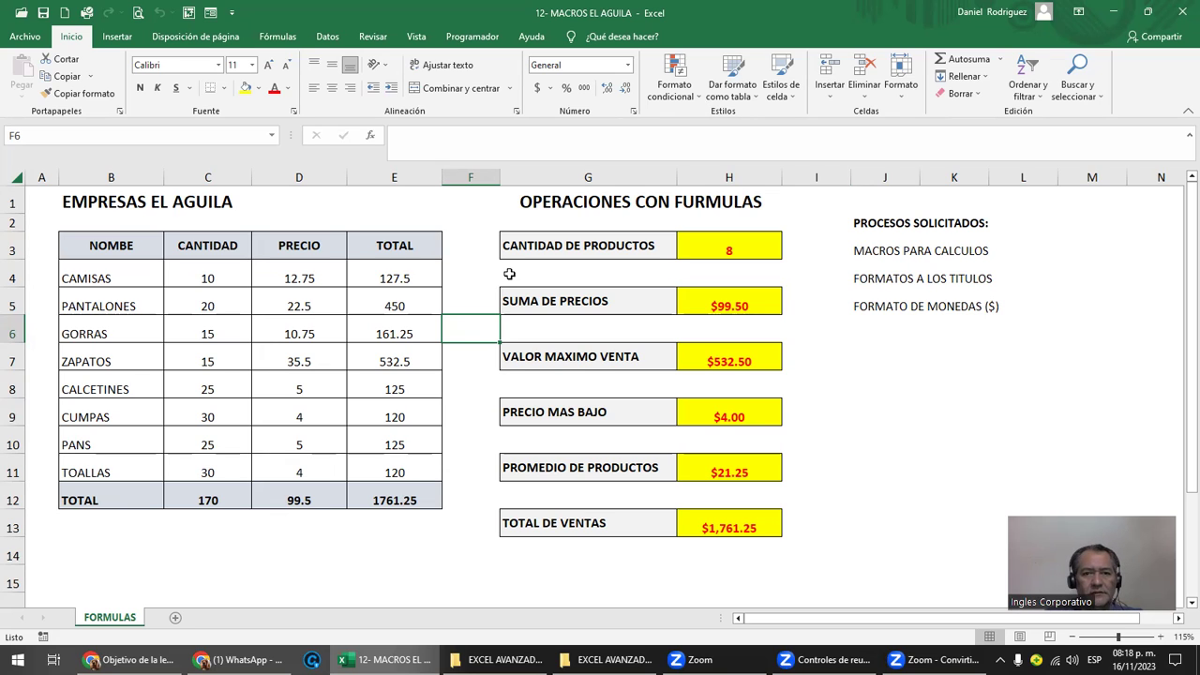
pyautogui.click(457, 528)
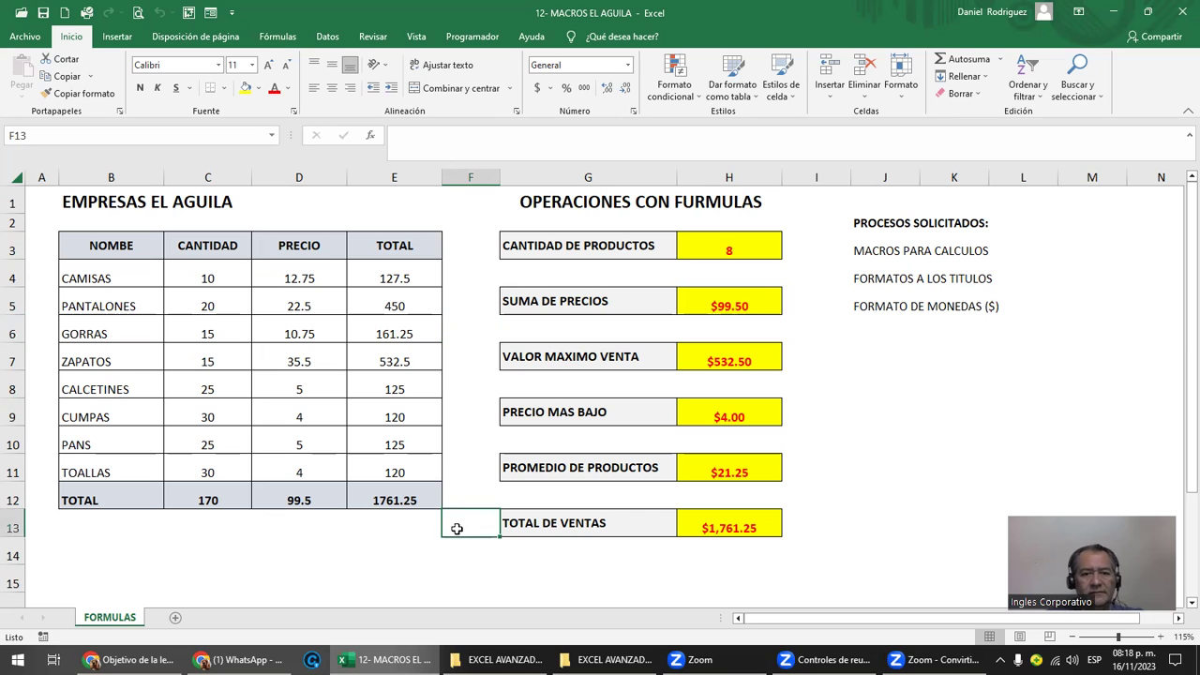
pyautogui.click(737, 243)
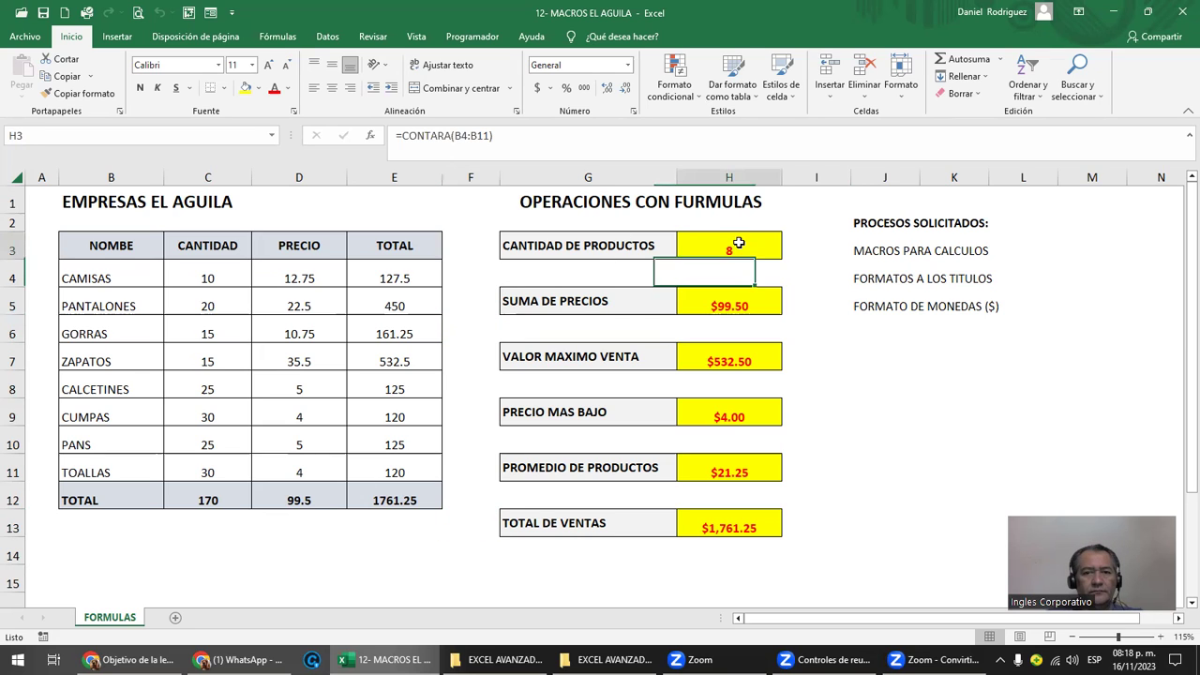
pyautogui.click(475, 40)
pyautogui.click(55, 81)
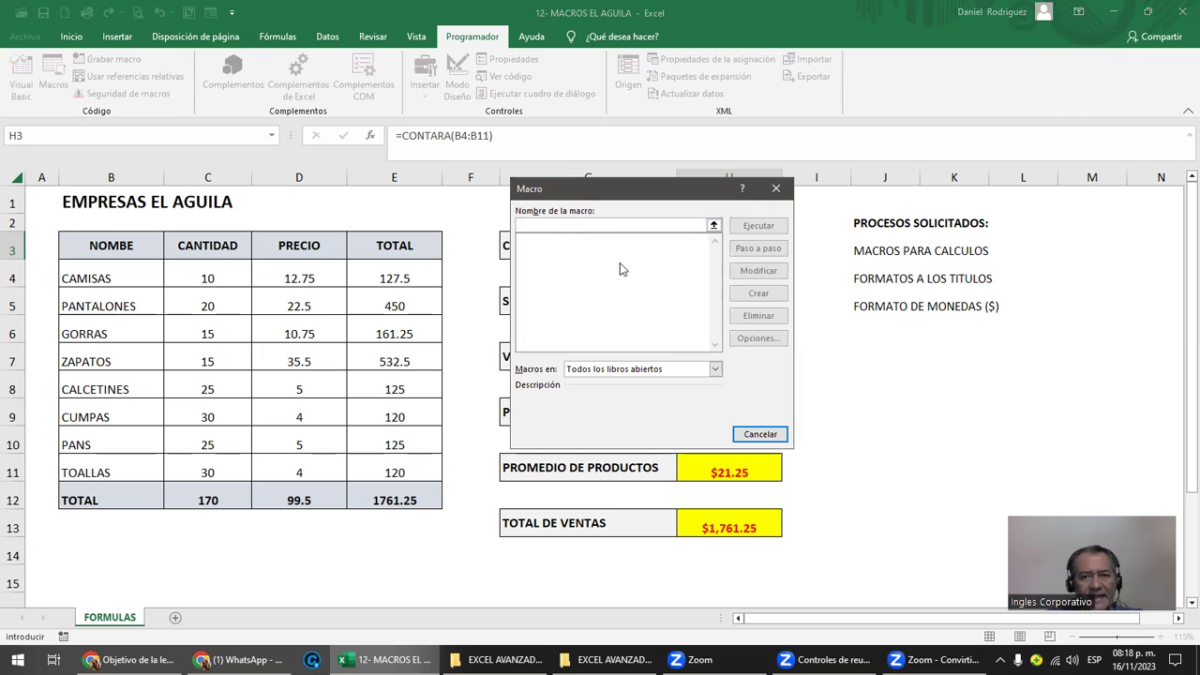
pyautogui.click(776, 188)
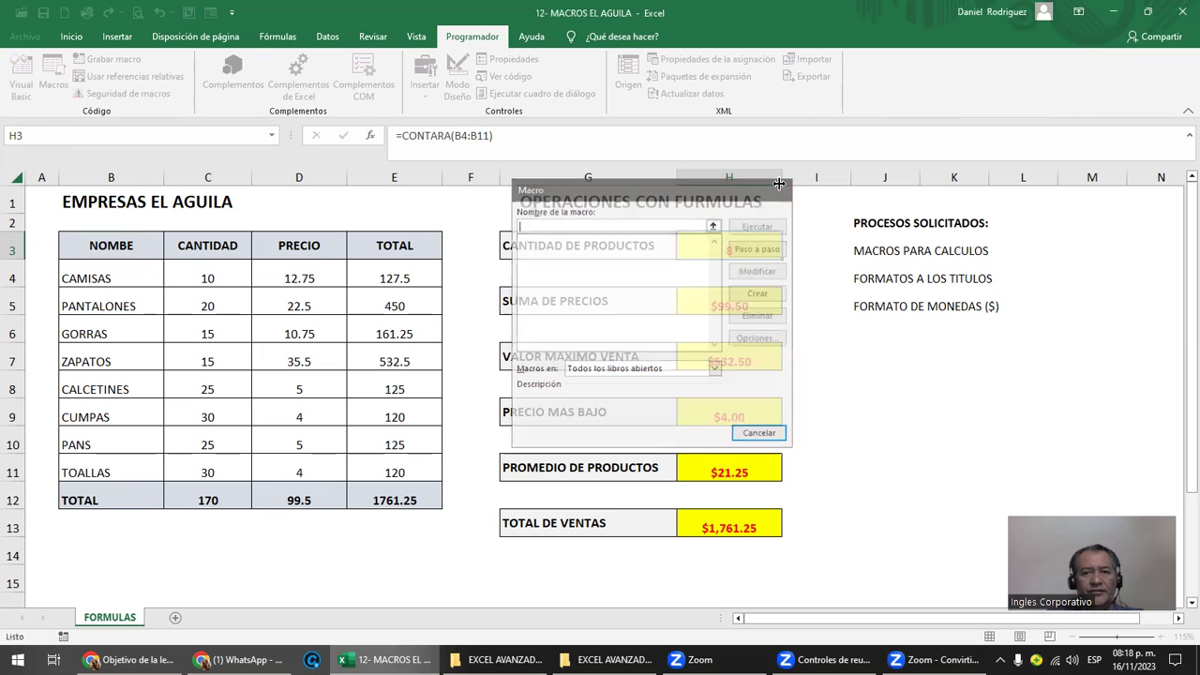
pyautogui.click(859, 358)
pyautogui.click(860, 276)
# Enlarge the PROCESOS SOLICITADOS: title in J2:K2 to font size 14.
pyautogui.moveTo(876, 223); pyautogui.dragTo(952, 219)
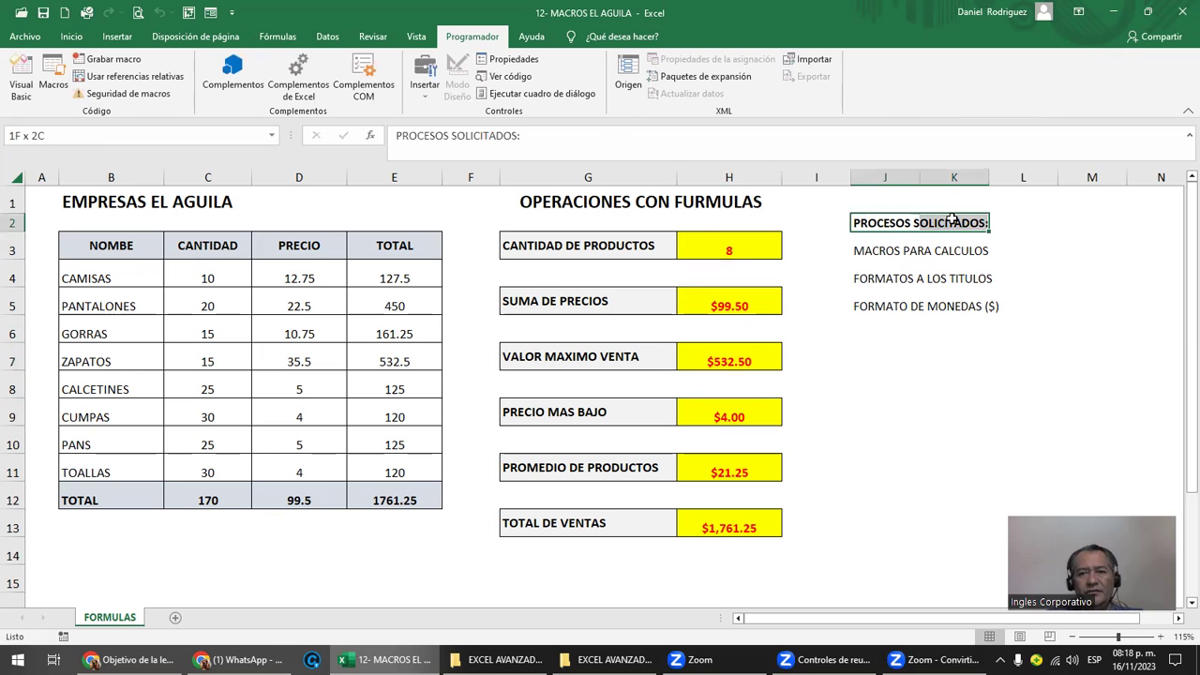
pyautogui.click(72, 35)
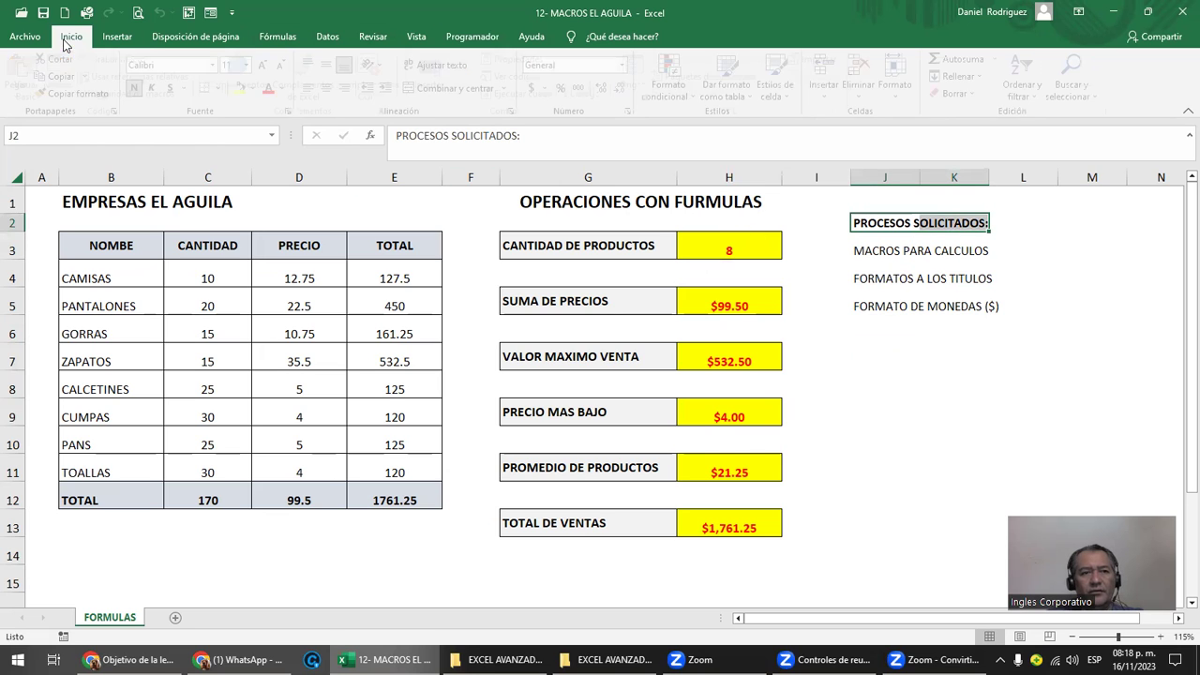
pyautogui.click(267, 65)
pyautogui.click(267, 65)
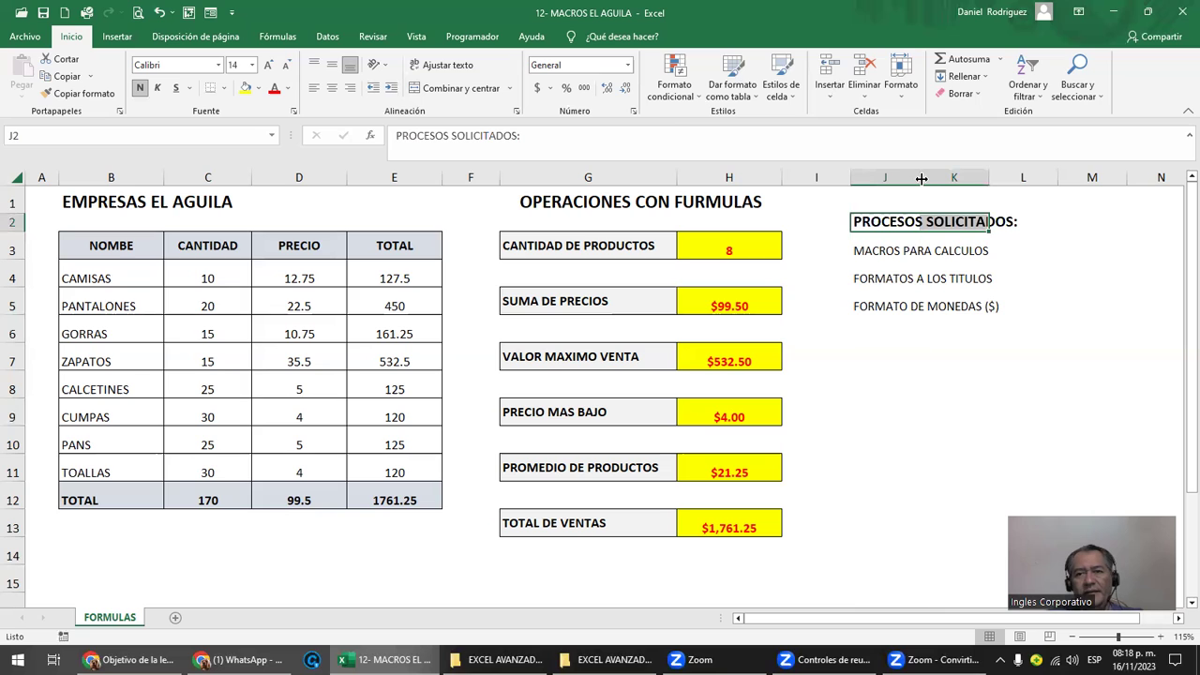
# AutoFit column J to its heading, then select the formula results in H3:H13.
pyautogui.hotkey('shift', 'Down')
pyautogui.hotkey('shift', 'Up')
pyautogui.hotkey('shift', 'Left')
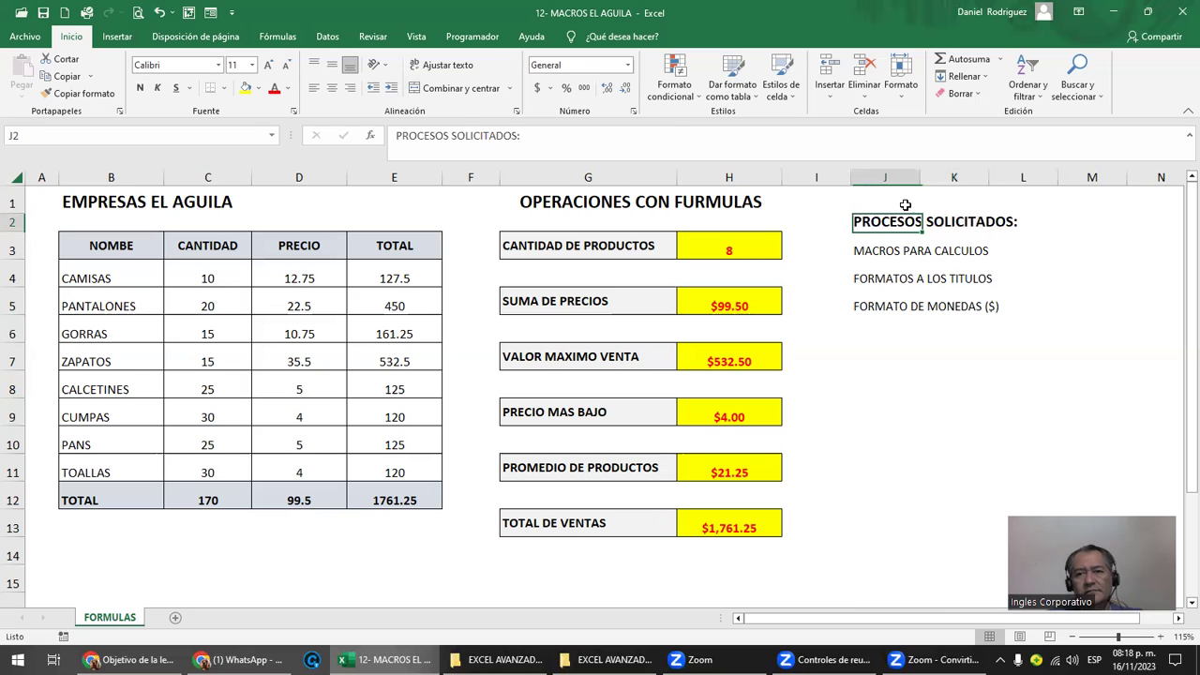
pyautogui.doubleClick(914, 177)
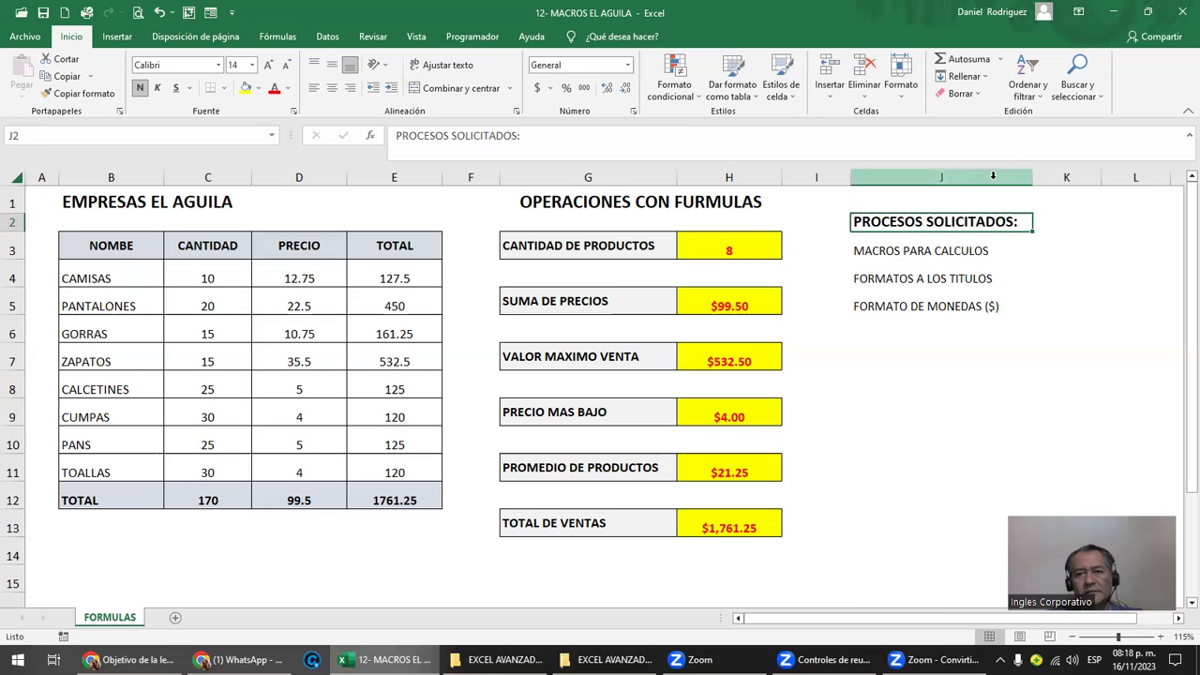
pyautogui.click(956, 250)
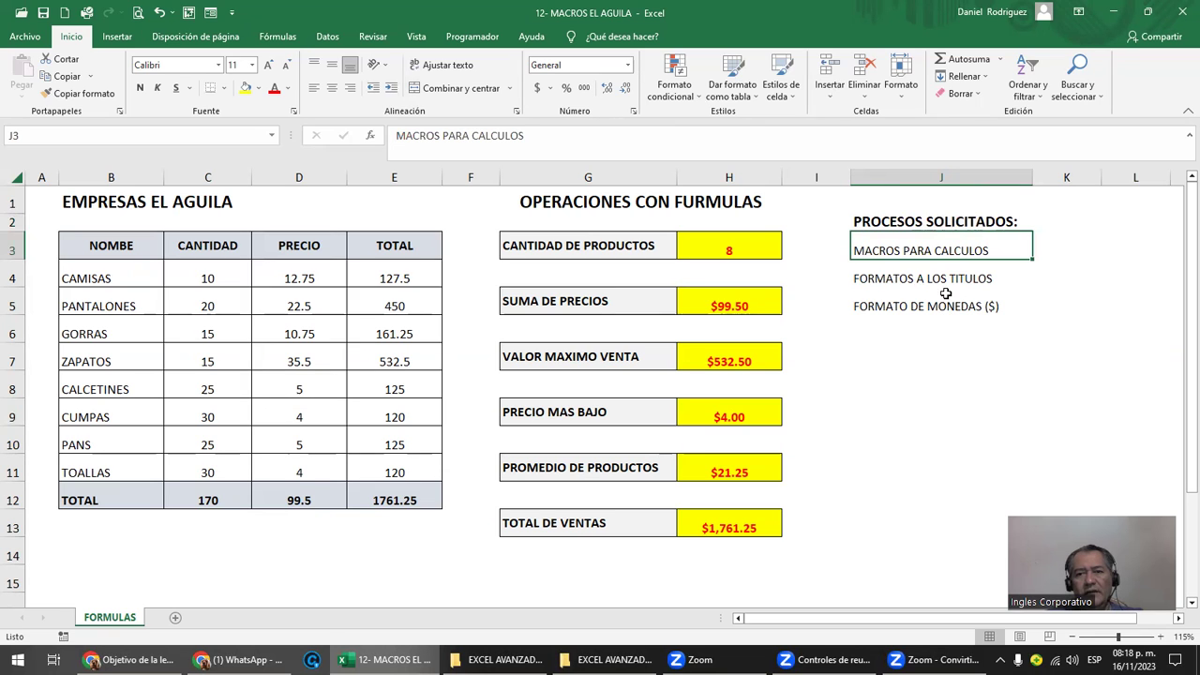
pyautogui.moveTo(737, 246); pyautogui.dragTo(765, 528)
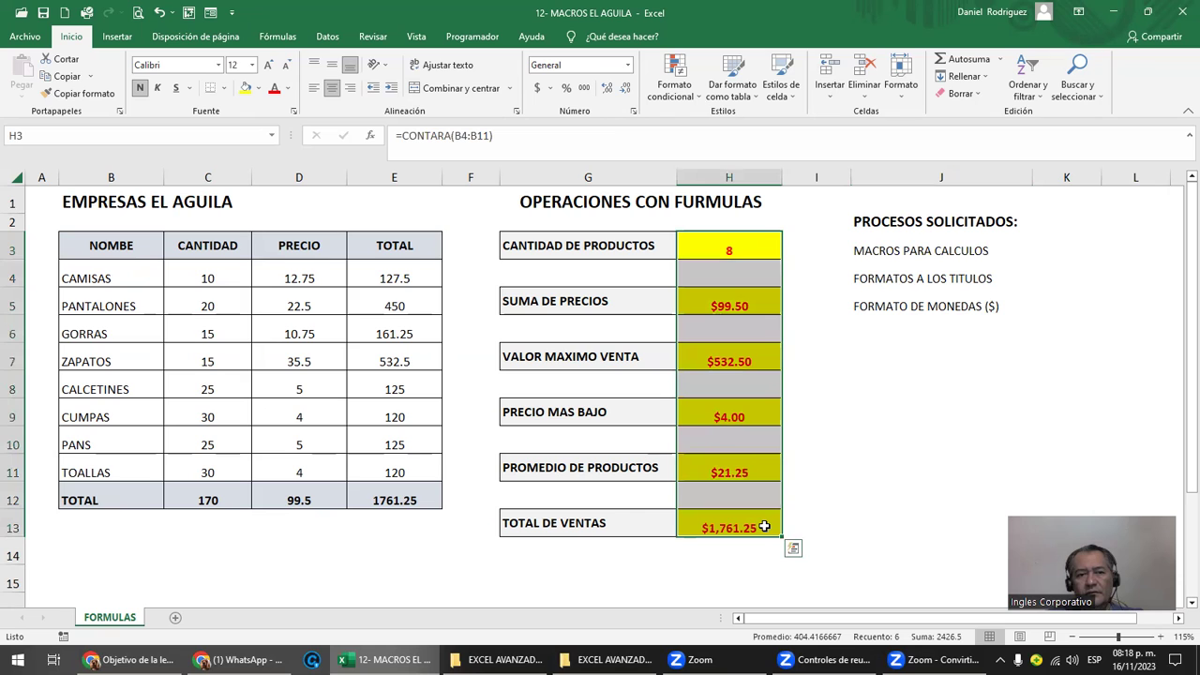
pyautogui.click(536, 248)
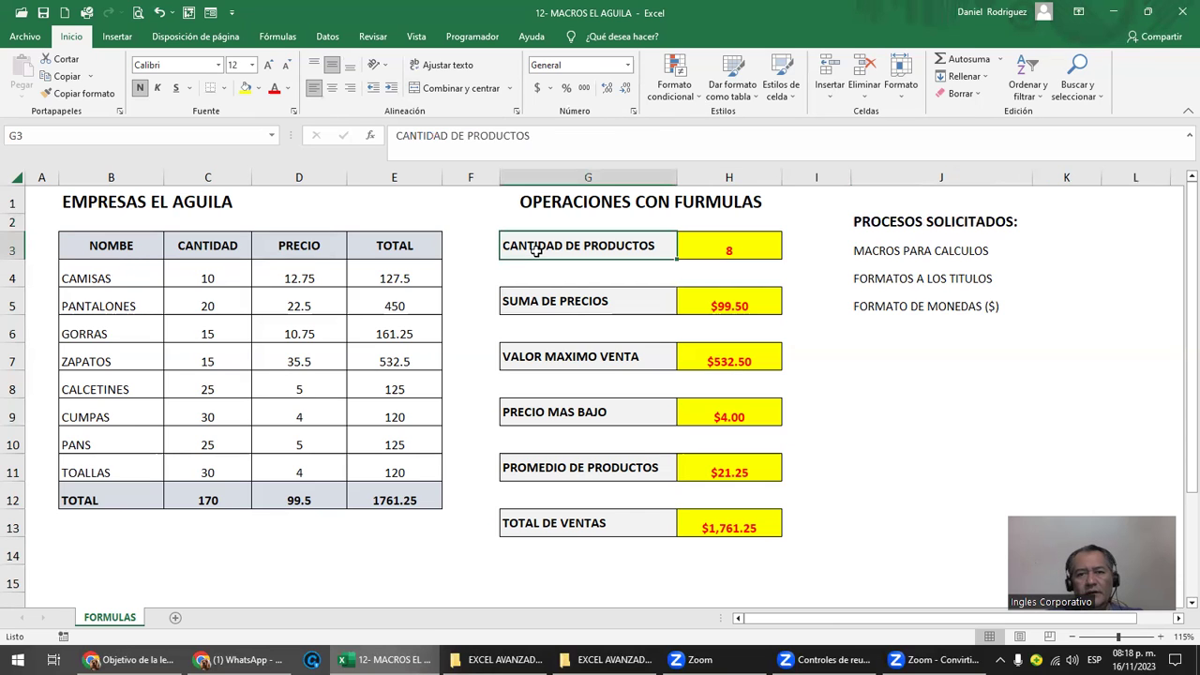
pyautogui.click(716, 249)
pyautogui.doubleClick(716, 249)
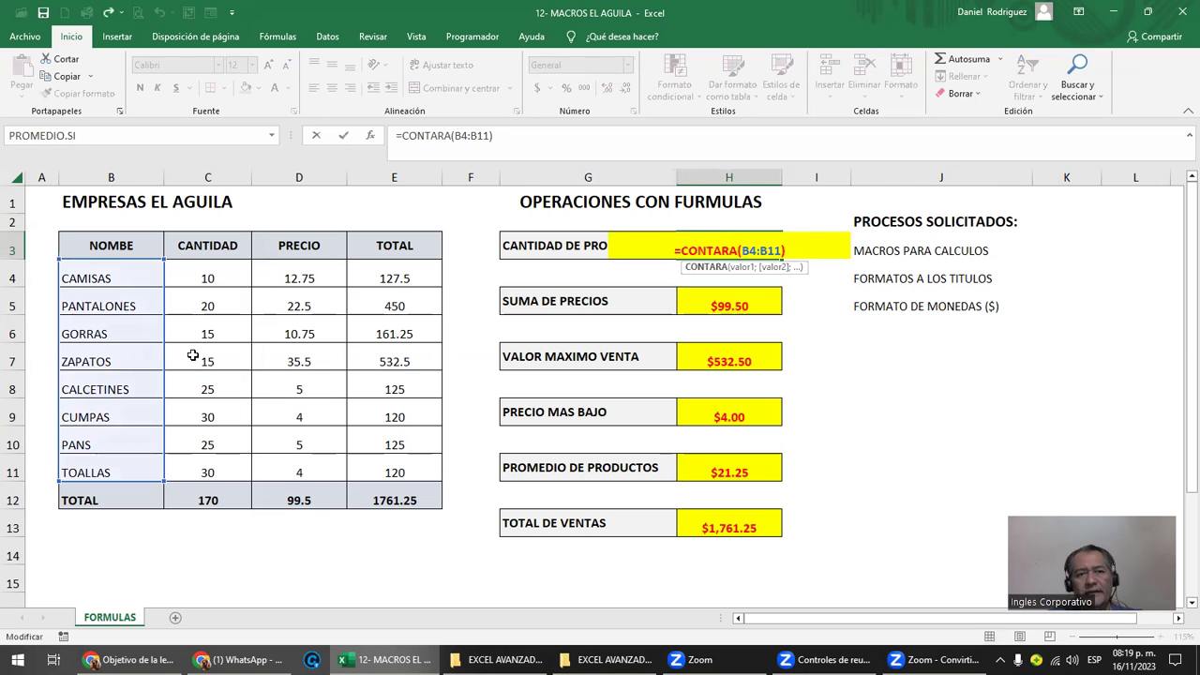
pyautogui.press('Escape')
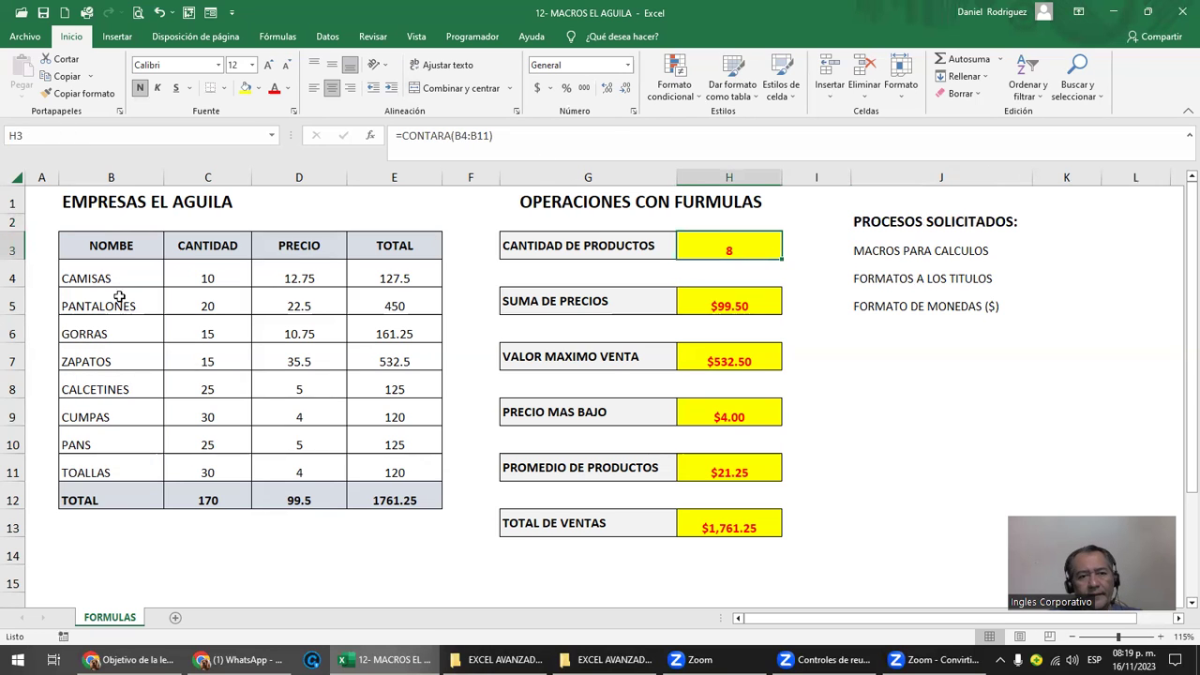
pyautogui.moveTo(94, 278); pyautogui.dragTo(128, 472)
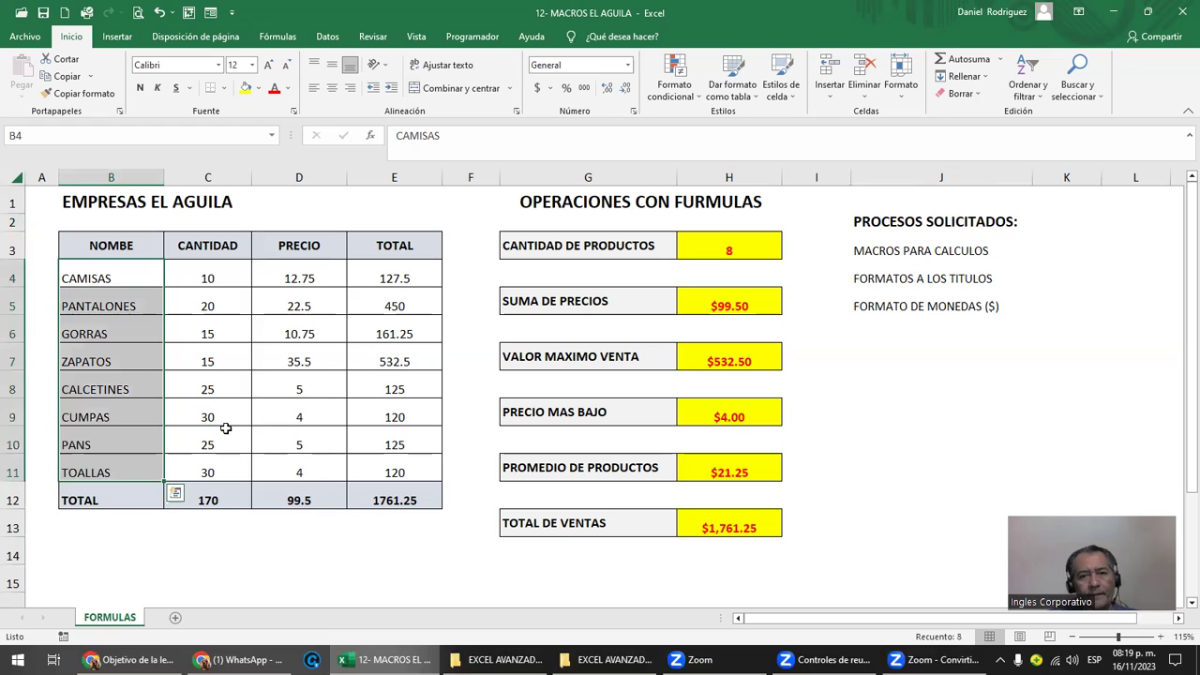
pyautogui.click(536, 298)
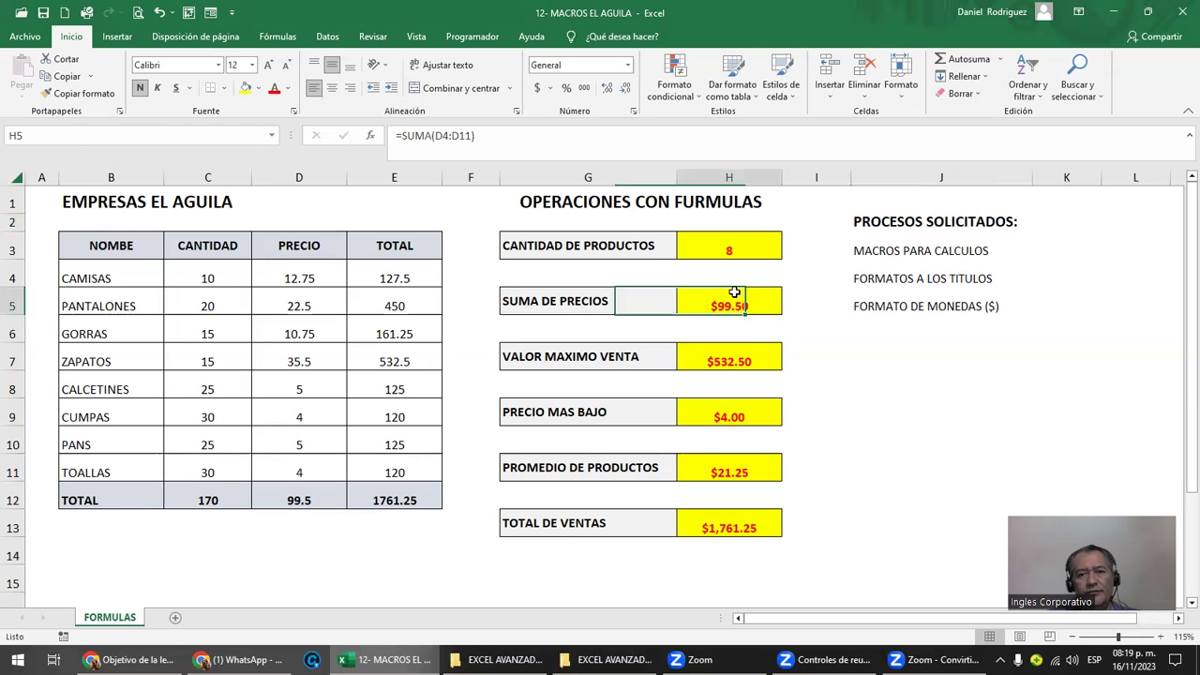
pyautogui.doubleClick(733, 301)
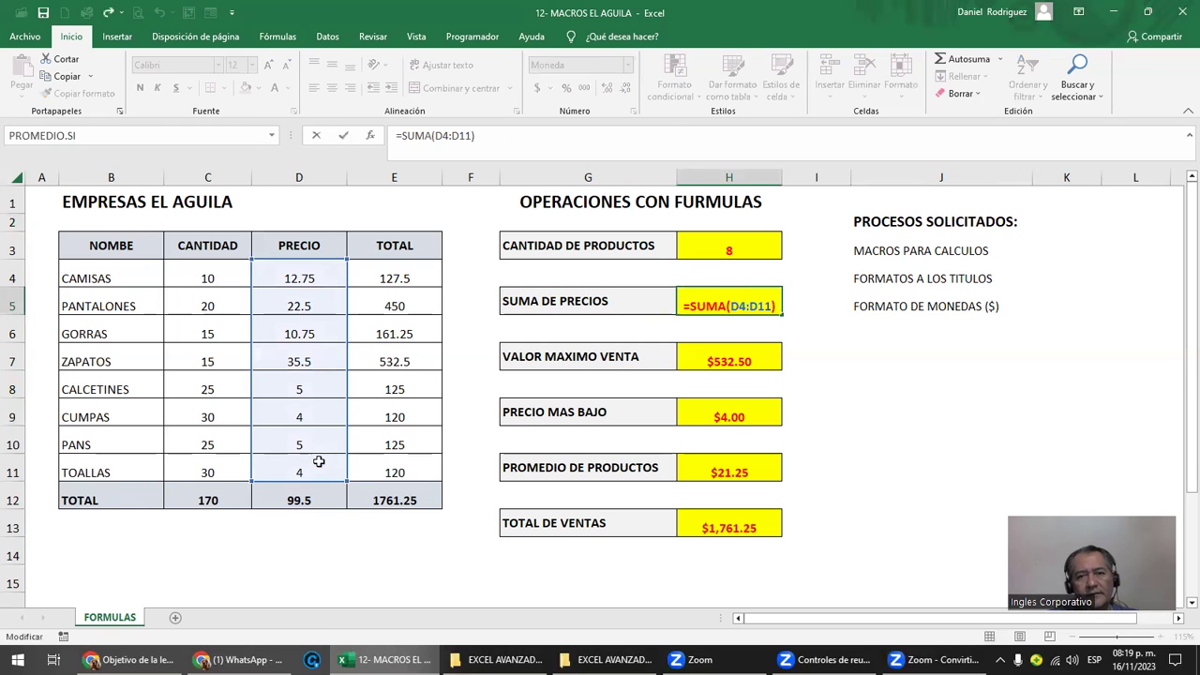
pyautogui.press('Escape')
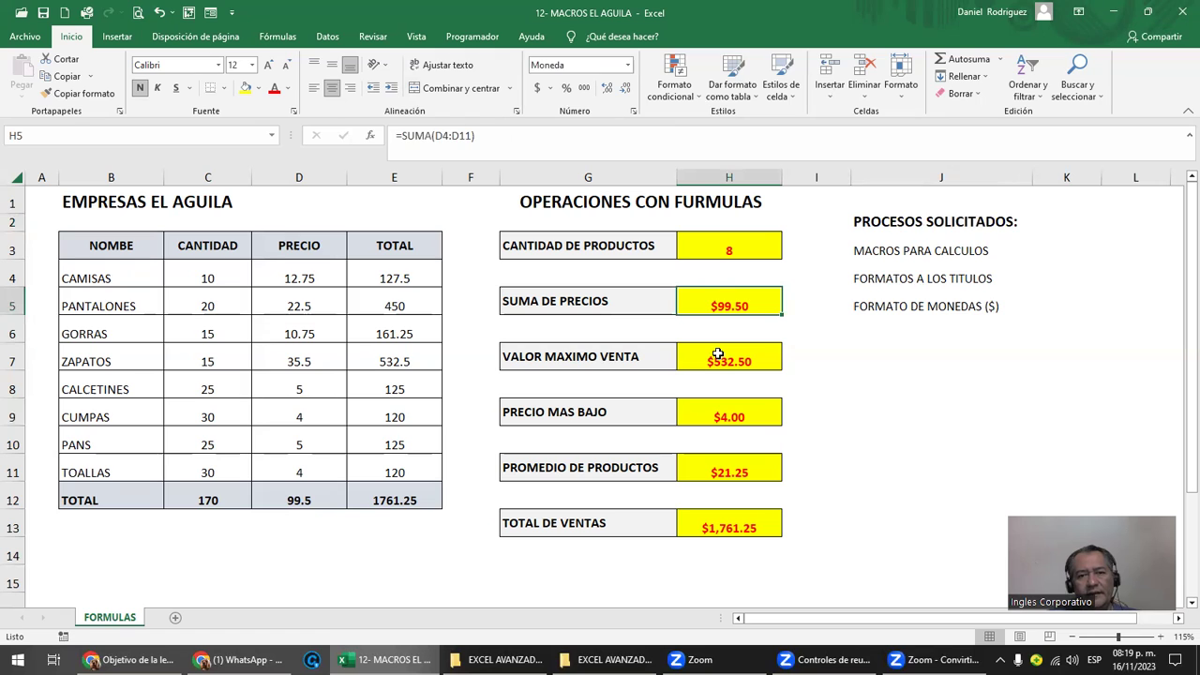
pyautogui.doubleClick(717, 354)
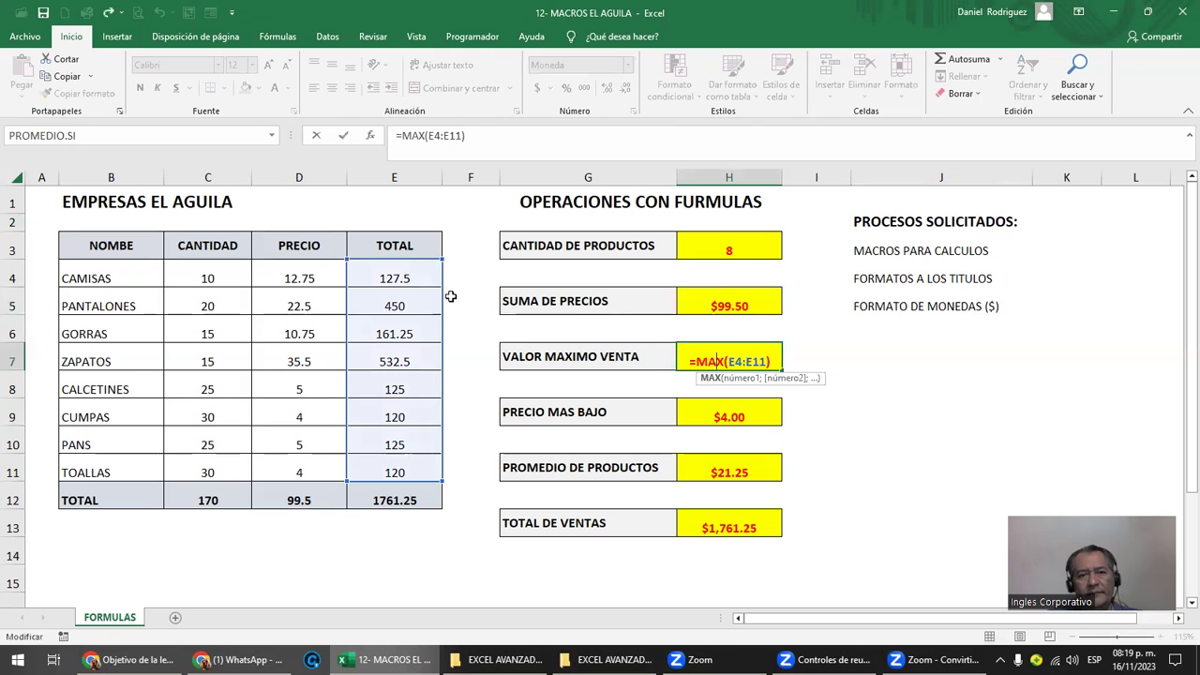
pyautogui.click(393, 360)
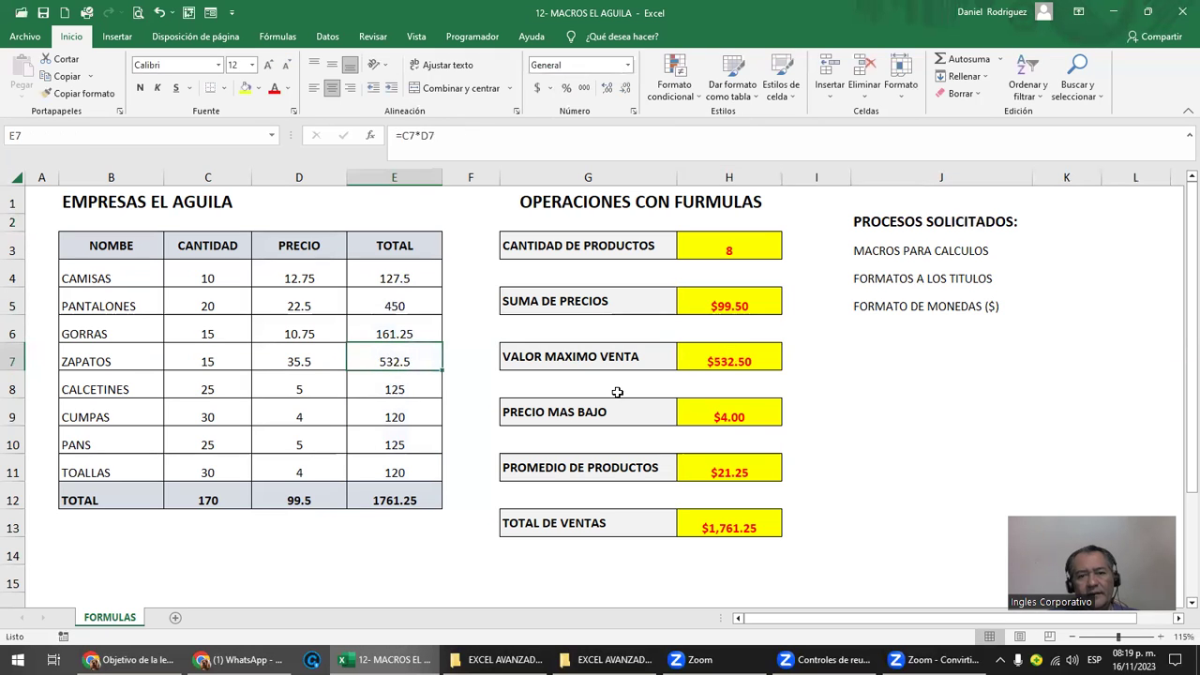
pyautogui.doubleClick(738, 417)
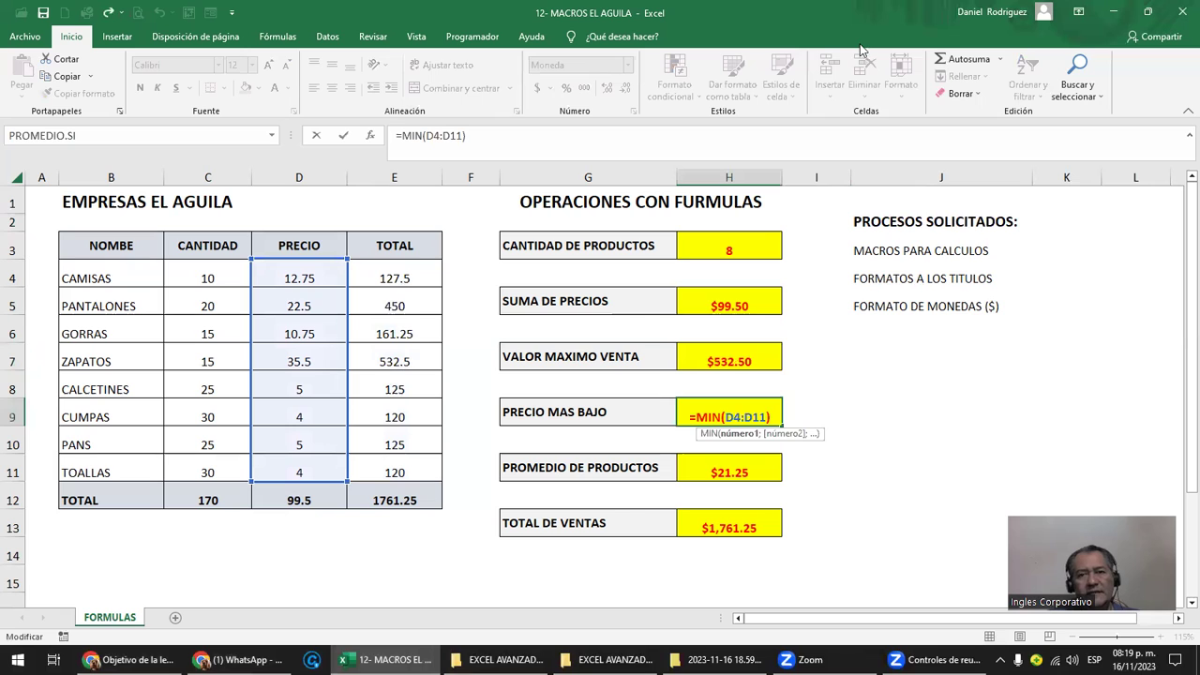
pyautogui.hotkey('ctrl', 'Return')
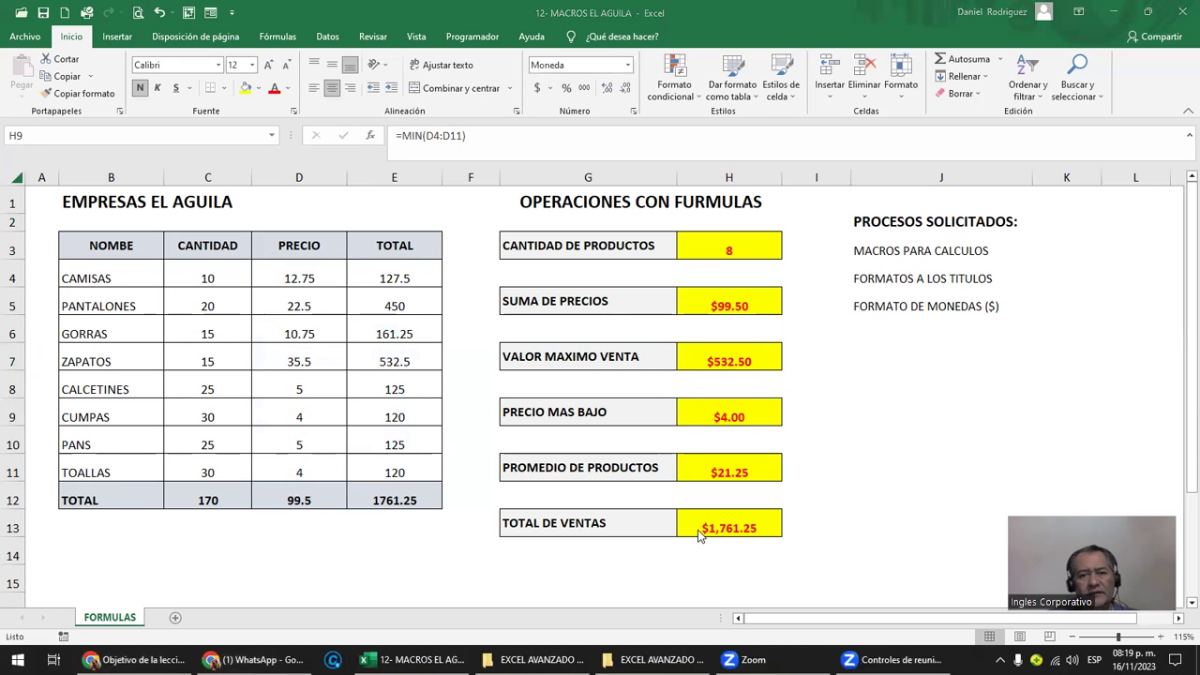
pyautogui.moveTo(717, 525); pyautogui.dragTo(717, 246)
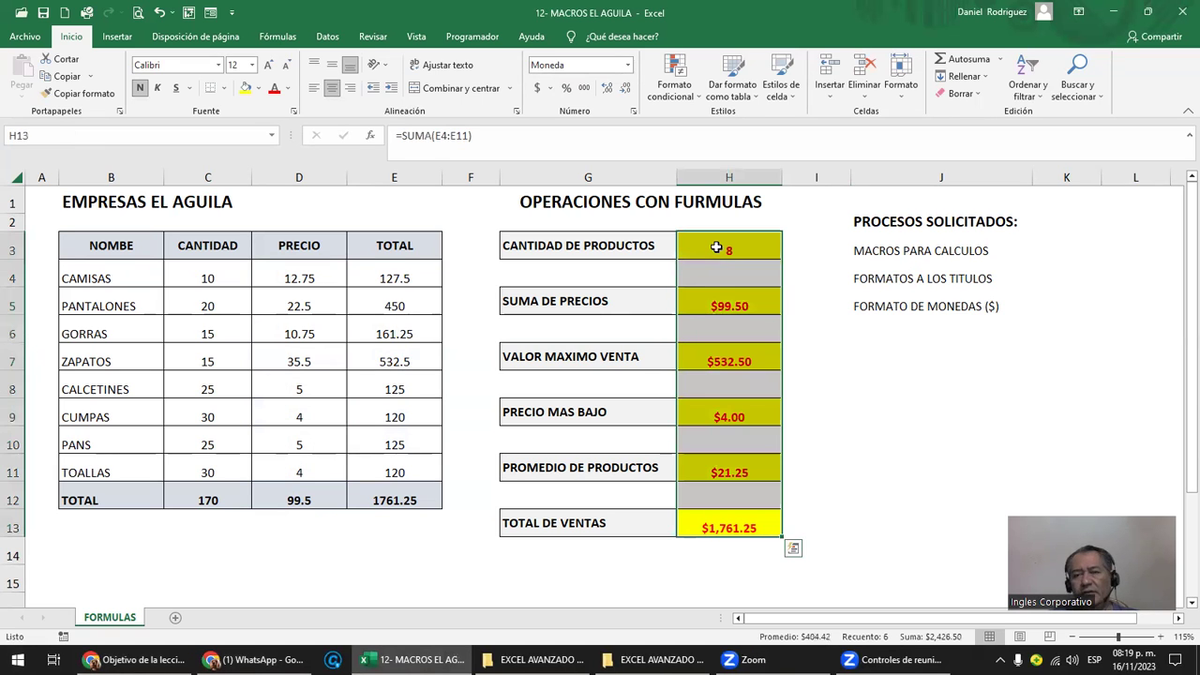
# Give header row B3:E3 and TOTAL row B12:E12 white fill and remove their bold.
pyautogui.click(887, 249)
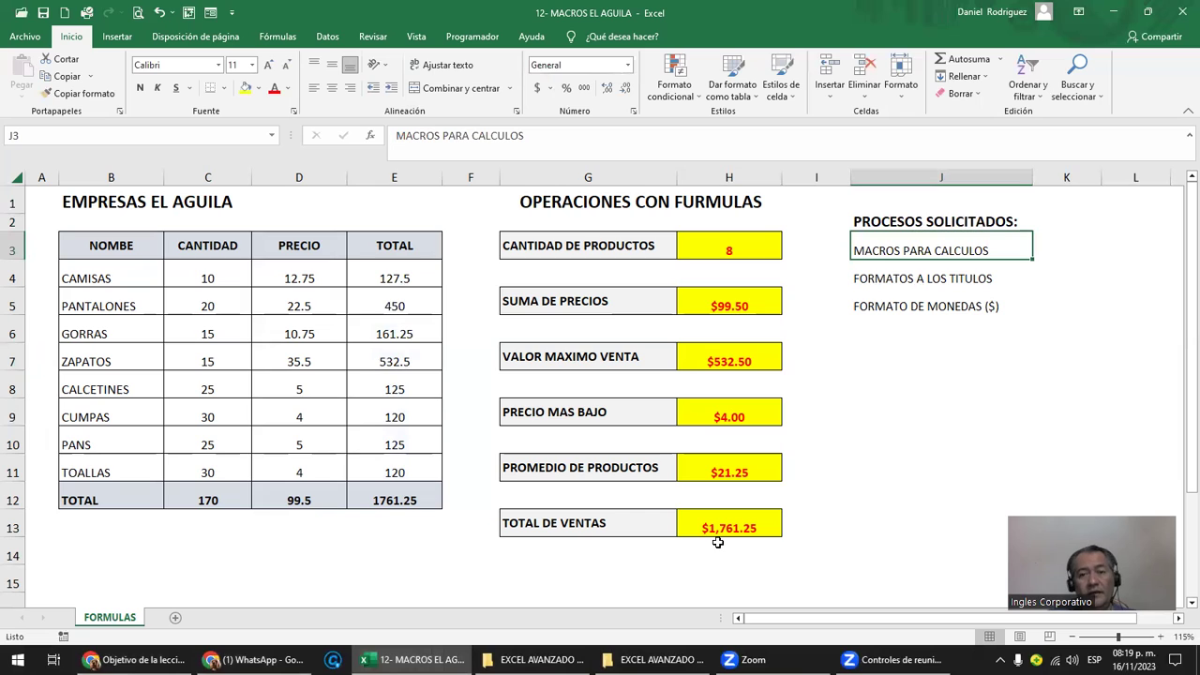
pyautogui.click(922, 278)
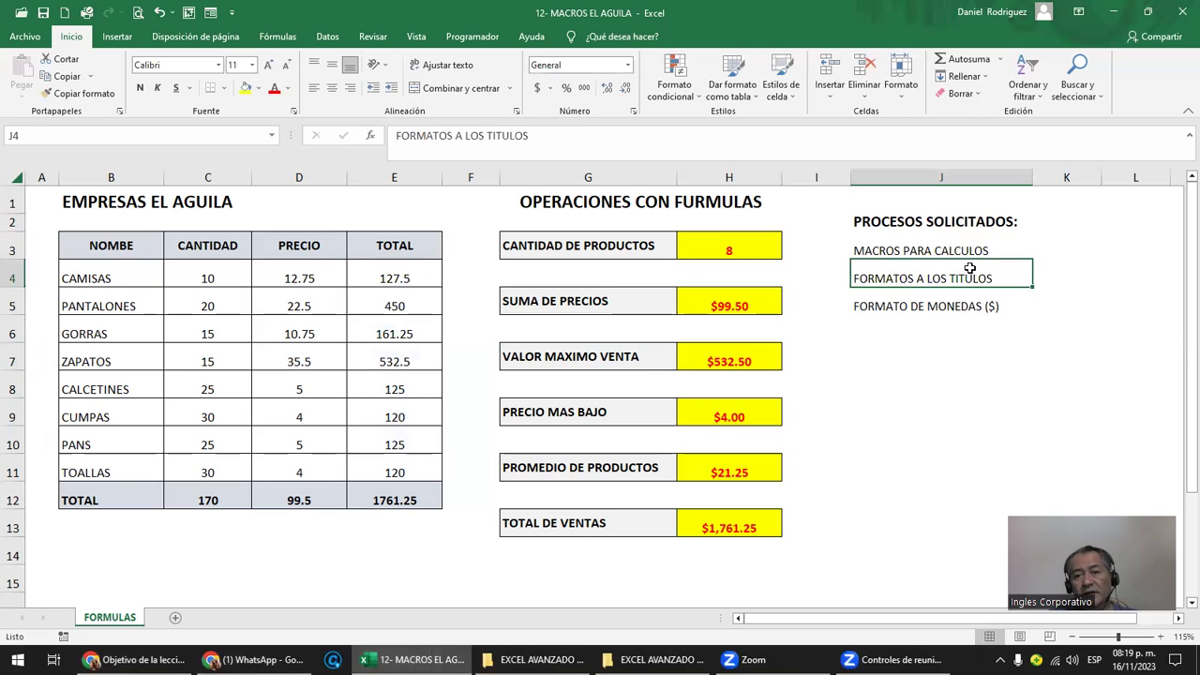
pyautogui.moveTo(102, 246); pyautogui.dragTo(417, 245)
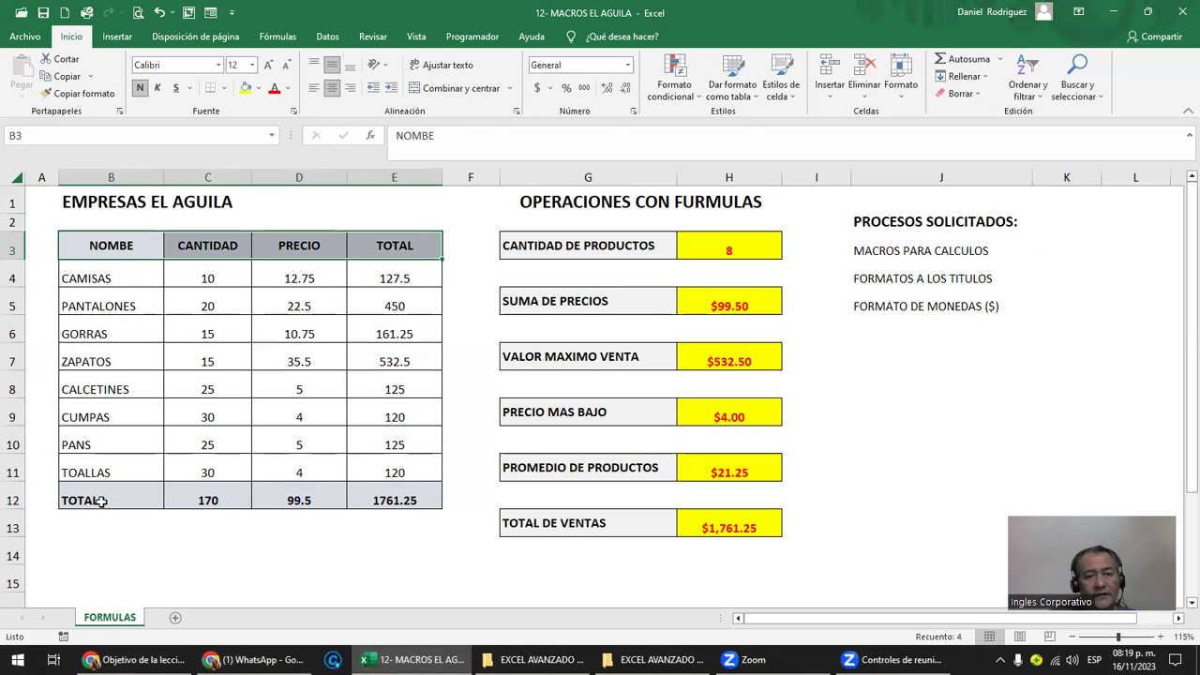
pyautogui.keyDown('ctrl'); pyautogui.moveTo(101, 501); pyautogui.dragTo(391, 497); pyautogui.keyUp('ctrl')
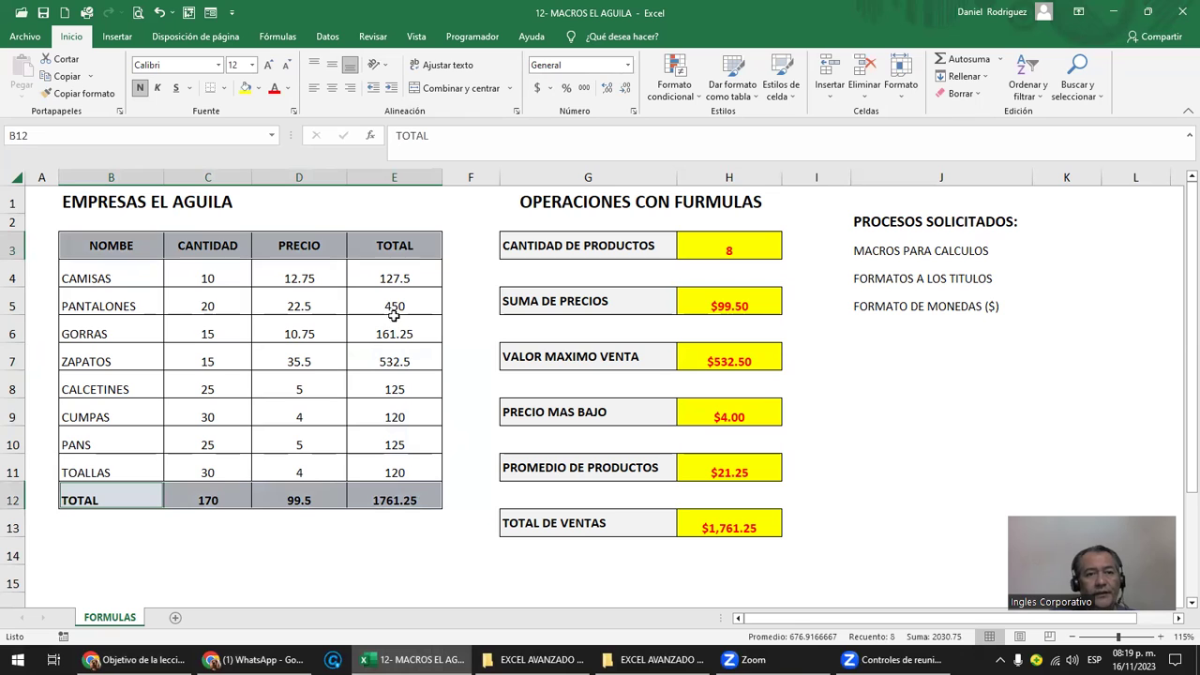
pyautogui.click(255, 89)
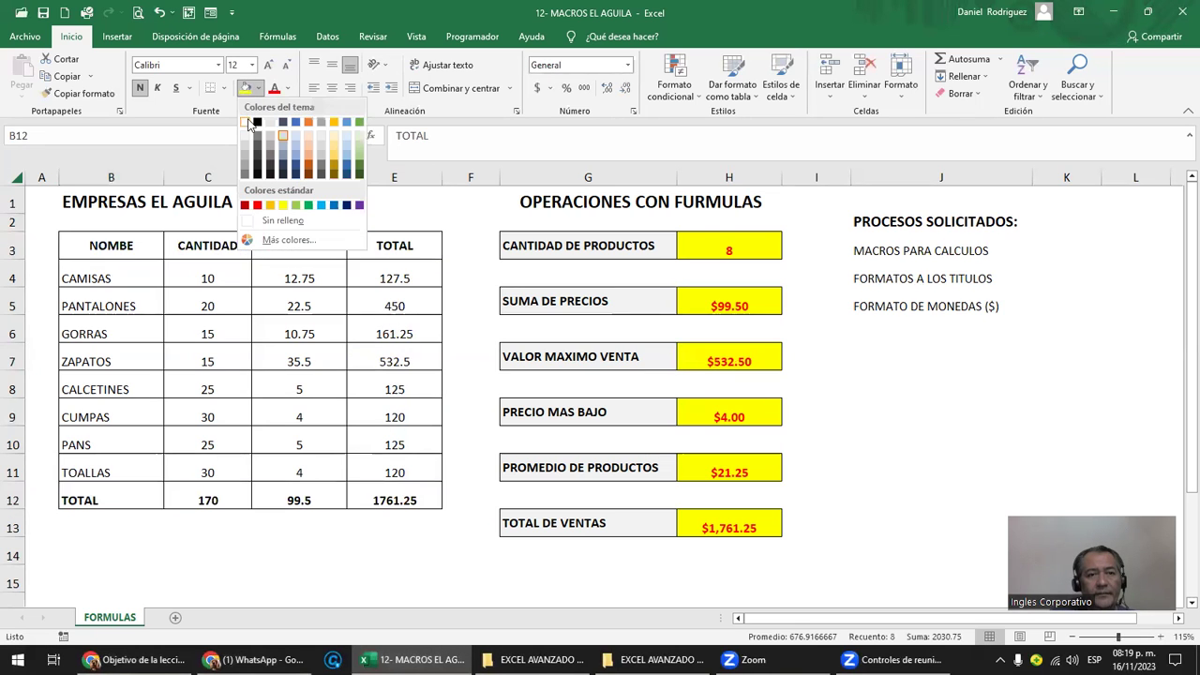
pyautogui.click(248, 123)
pyautogui.click(139, 87)
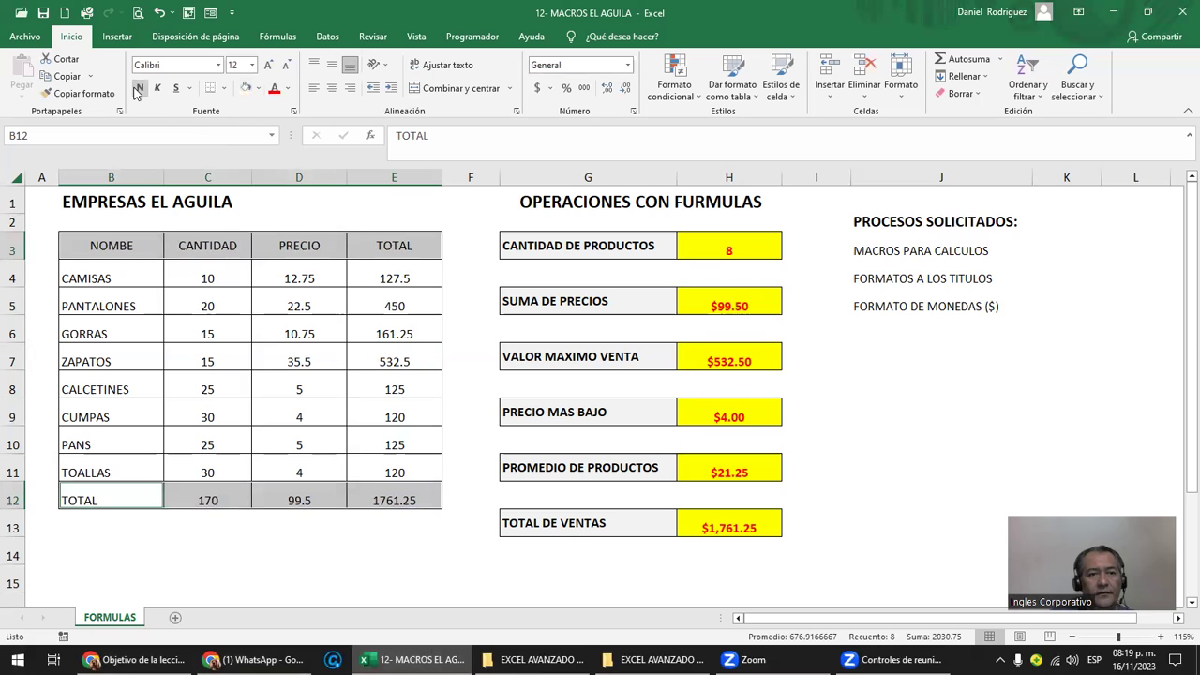
pyautogui.click(319, 217)
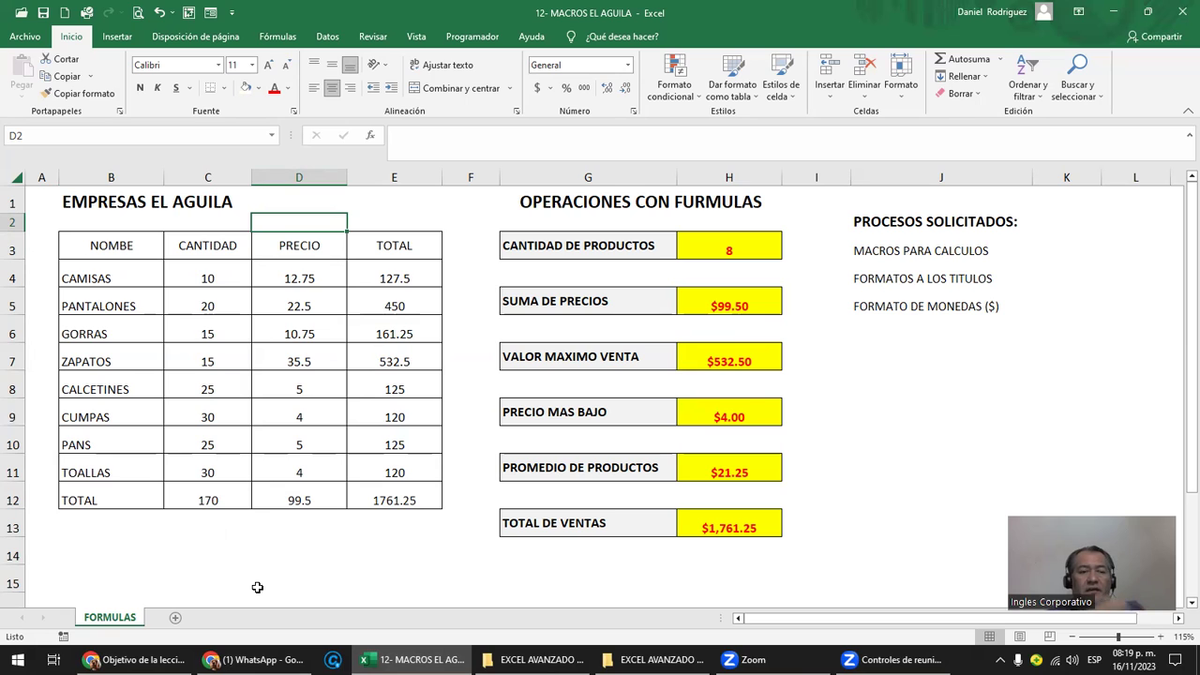
pyautogui.click(869, 306)
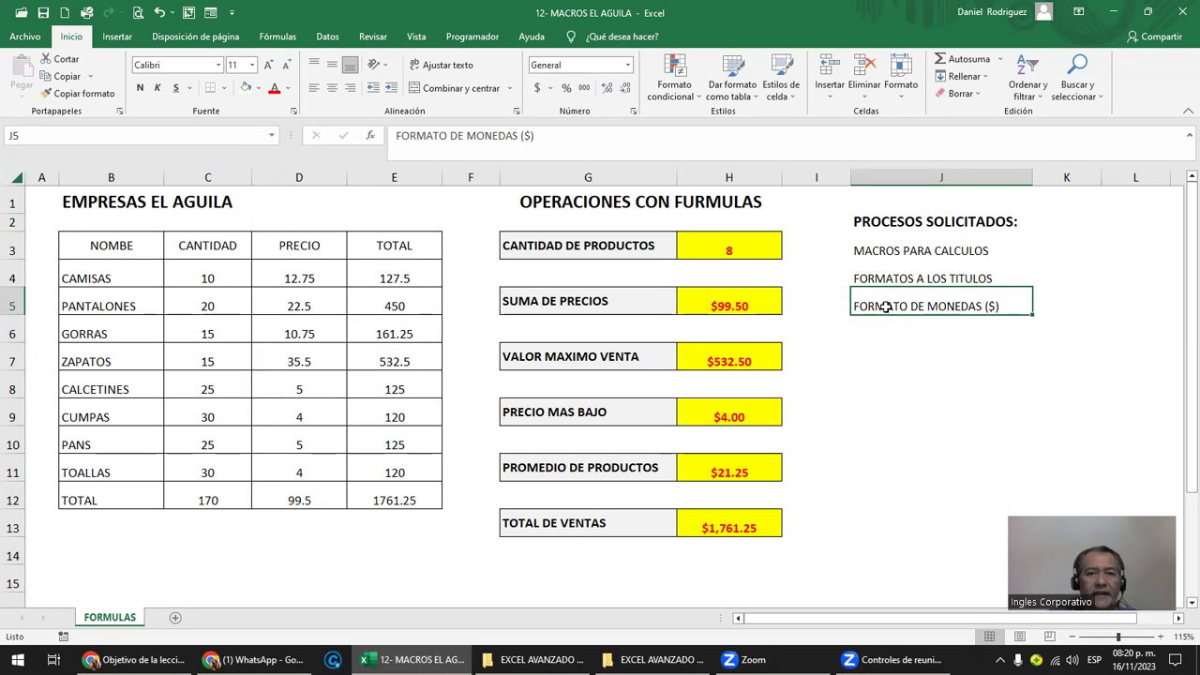
pyautogui.click(289, 249)
pyautogui.moveTo(299, 279)
pyautogui.mouseDown()
pyautogui.moveTo(377, 362)
pyautogui.moveTo(441, 487)
pyautogui.mouseUp()
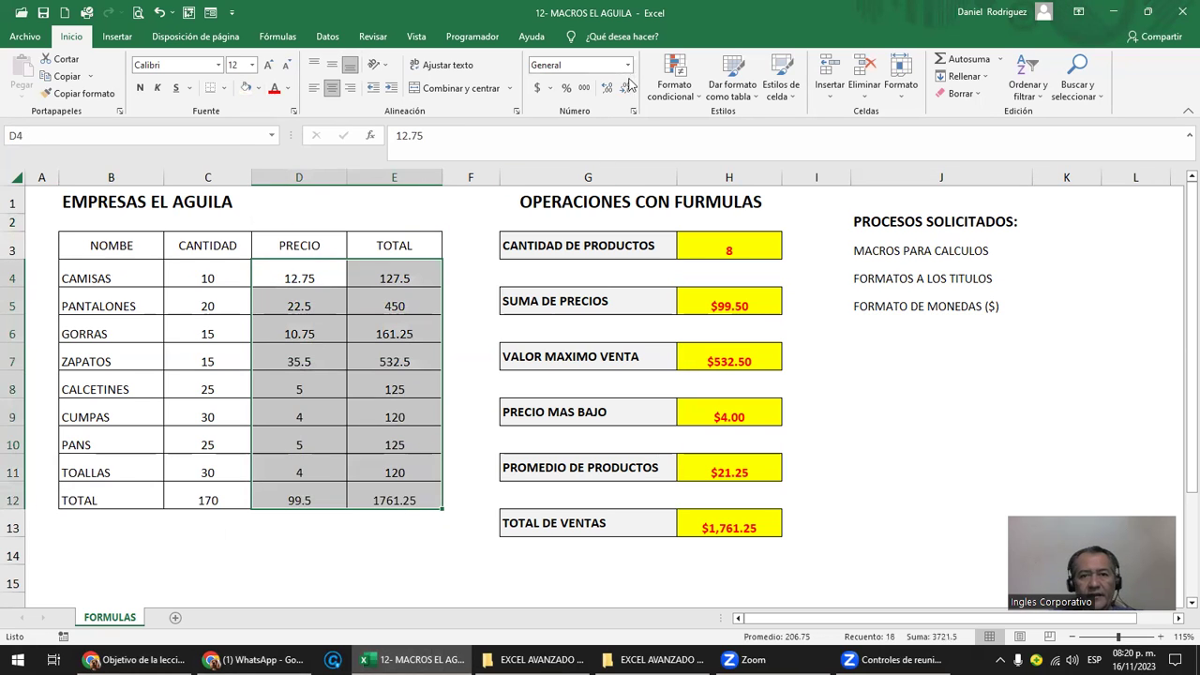
pyautogui.click(626, 68)
pyautogui.click(612, 160)
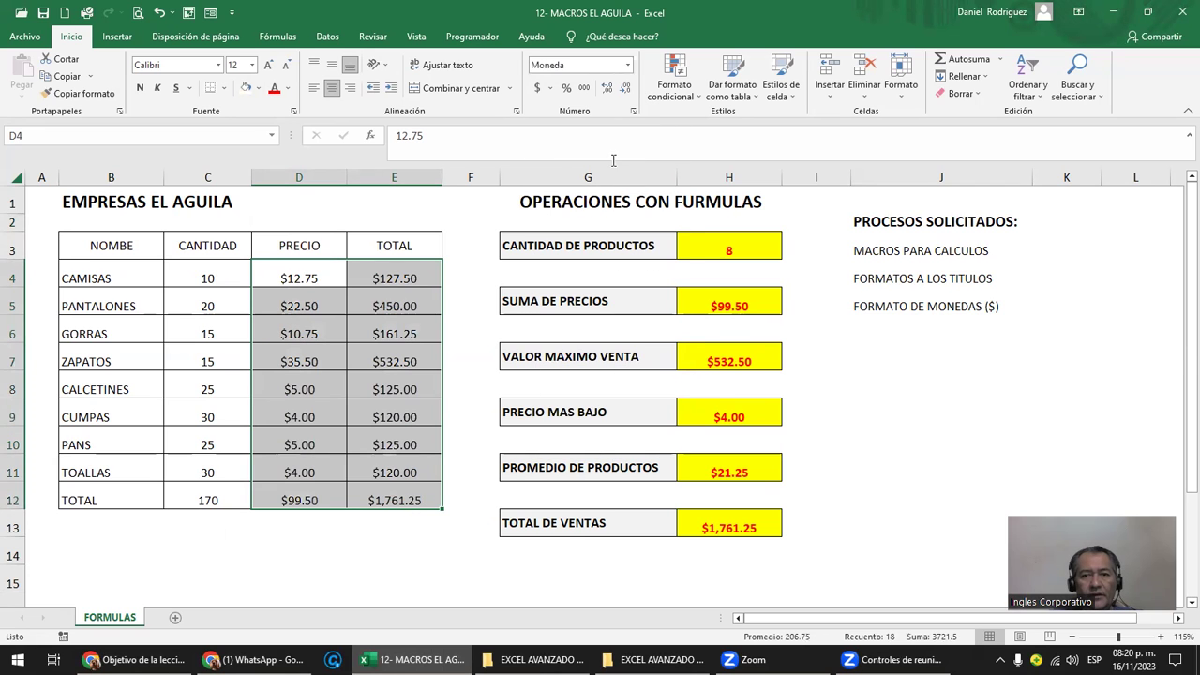
pyautogui.click(317, 553)
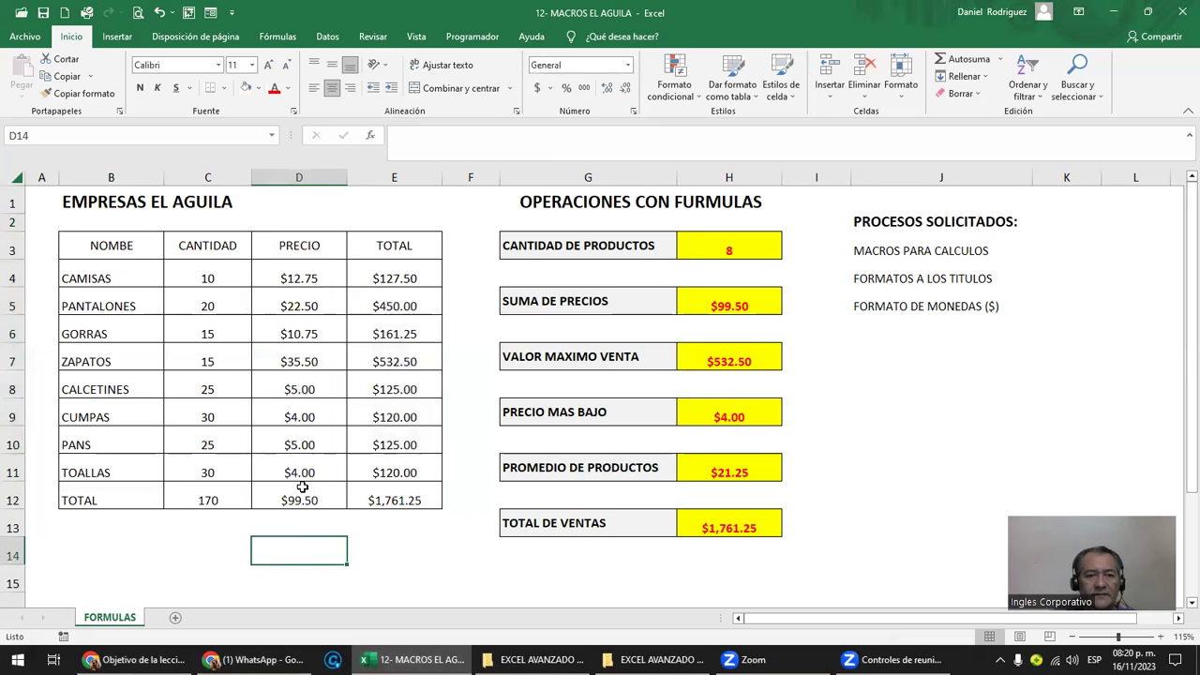
pyautogui.hotkey('ctrl', 'z')
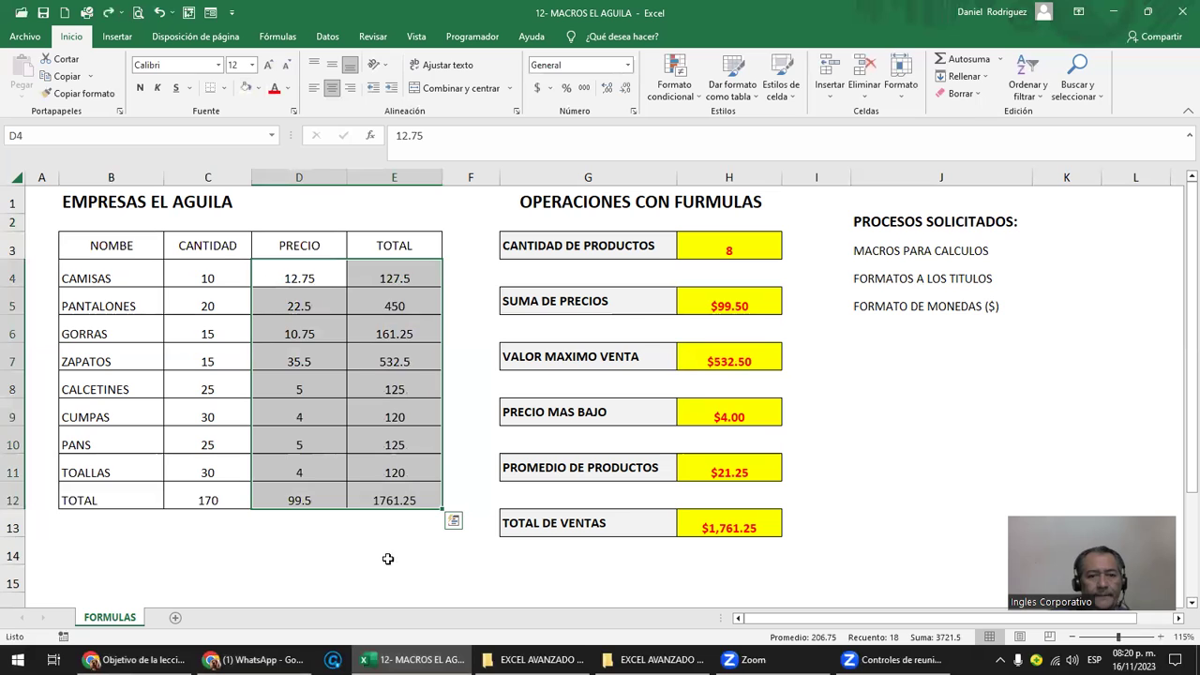
pyautogui.click(384, 557)
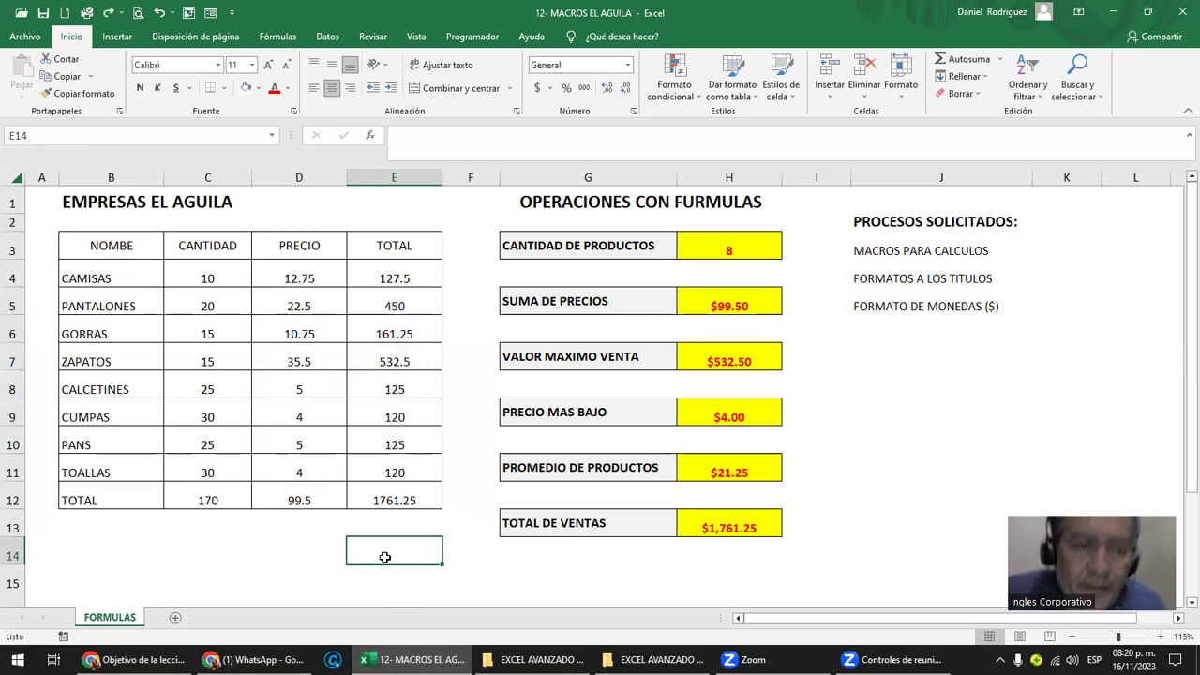
pyautogui.click(97, 274)
pyautogui.moveTo(180, 291)
pyautogui.mouseDown()
pyautogui.moveTo(415, 455)
pyautogui.moveTo(415, 471)
pyautogui.mouseUp()
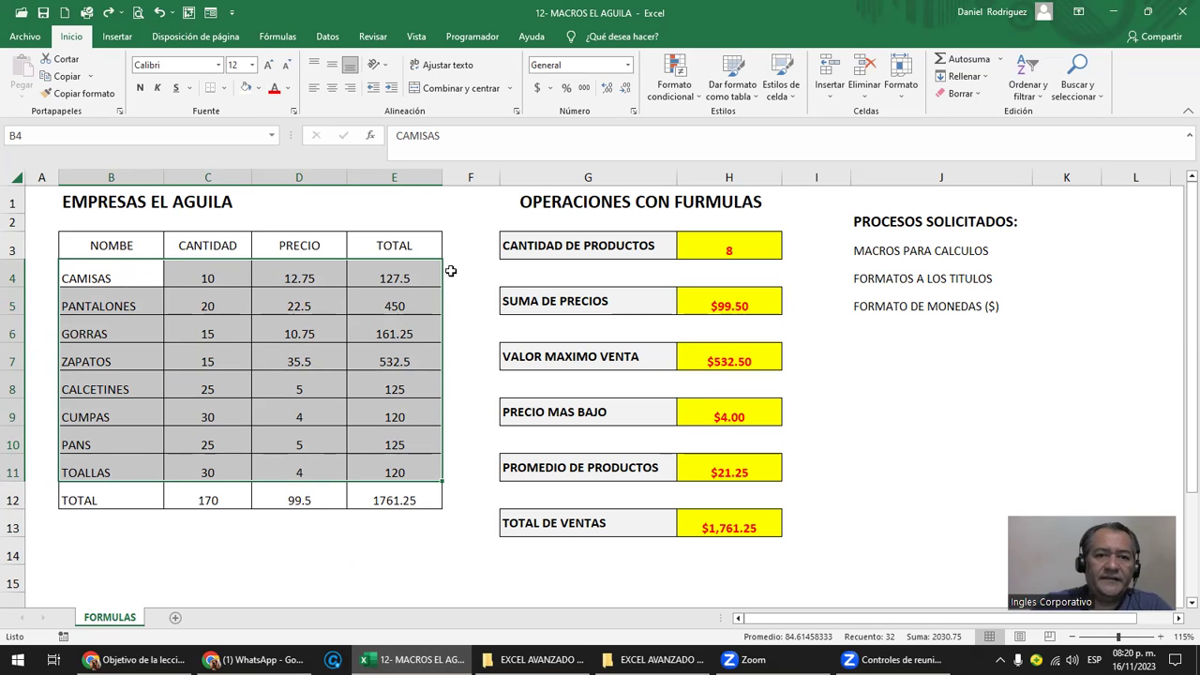
# Check the H3 product-count formula and column H, then display the Programador (Developer) tab.
pyautogui.click(479, 254)
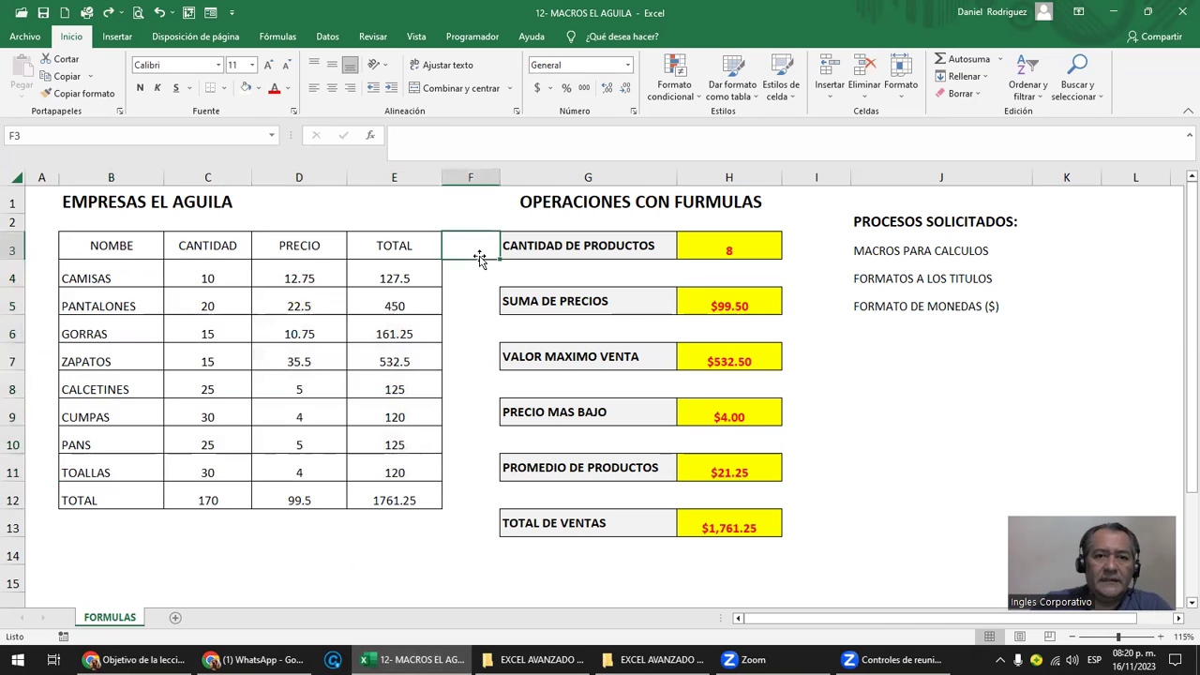
pyautogui.click(736, 245)
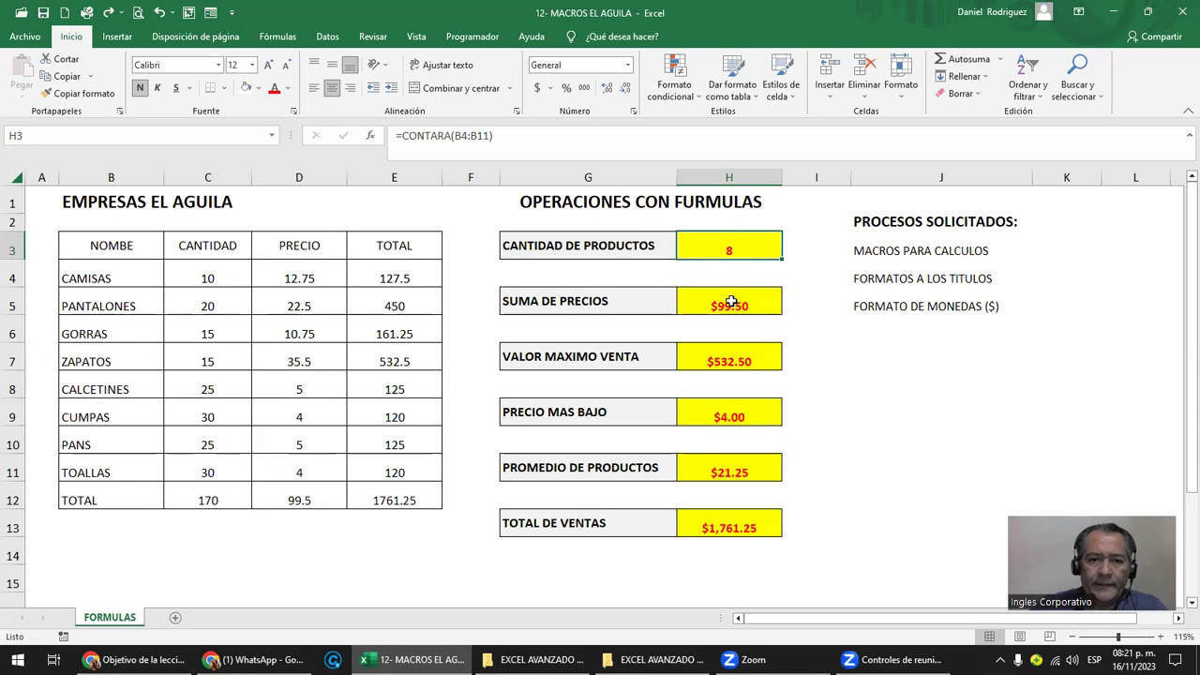
pyautogui.click(916, 353)
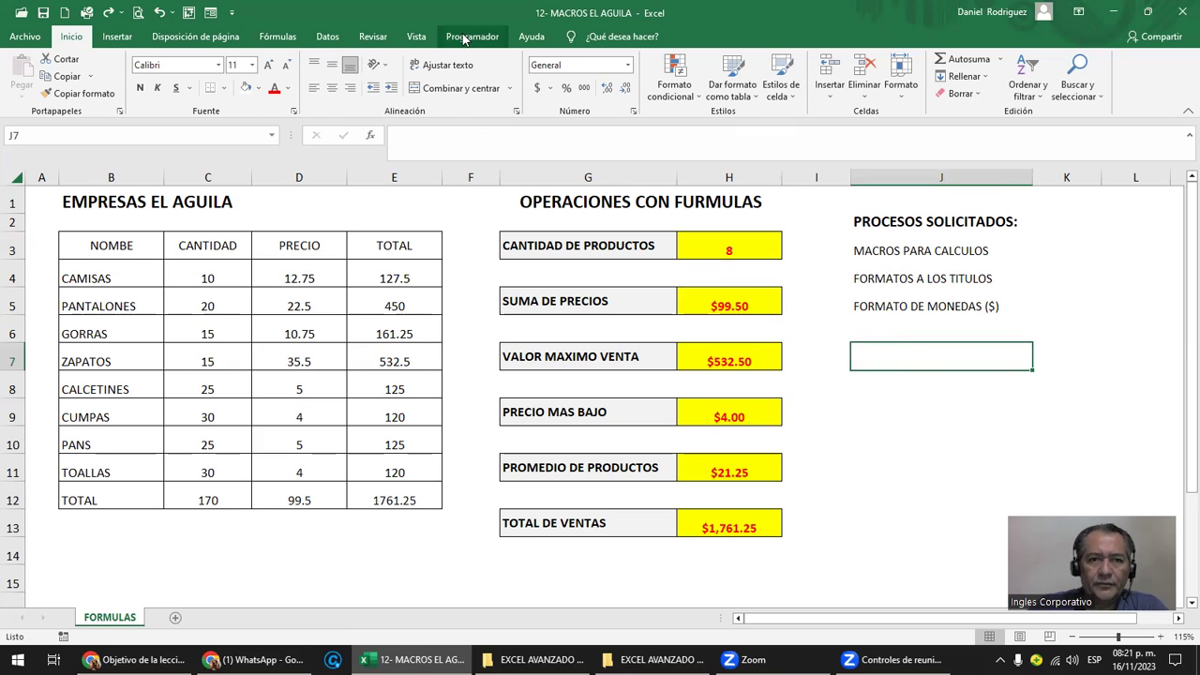
pyautogui.click(11, 177)
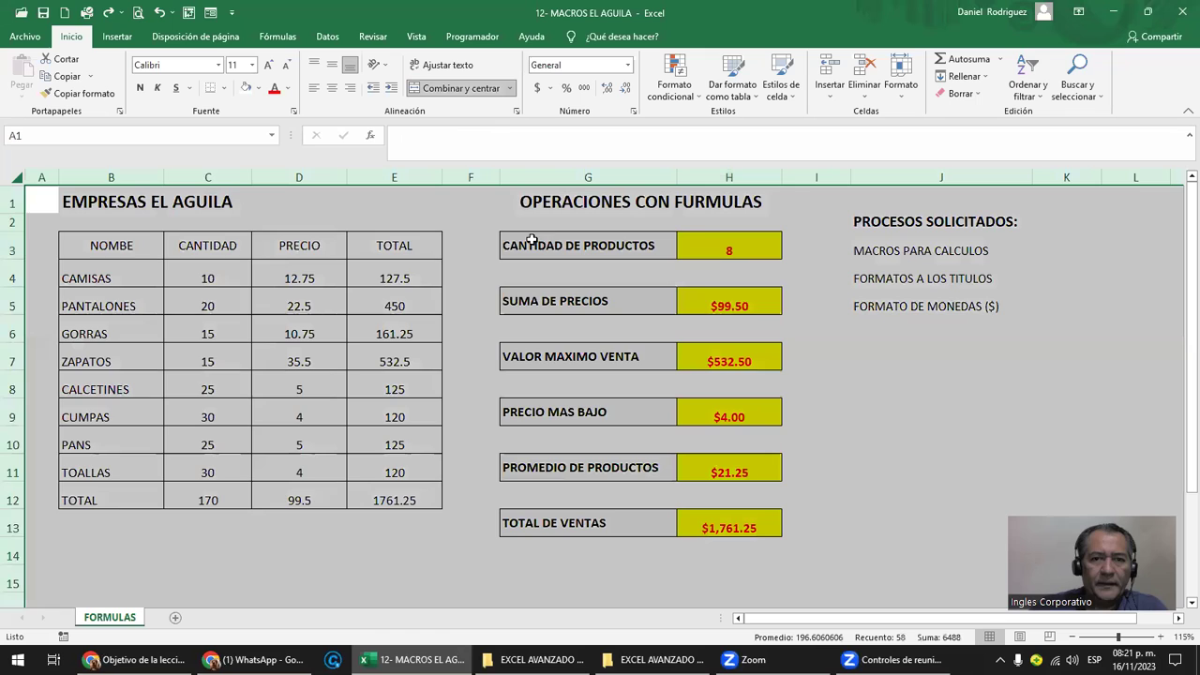
pyautogui.click(703, 242)
pyautogui.click(754, 178)
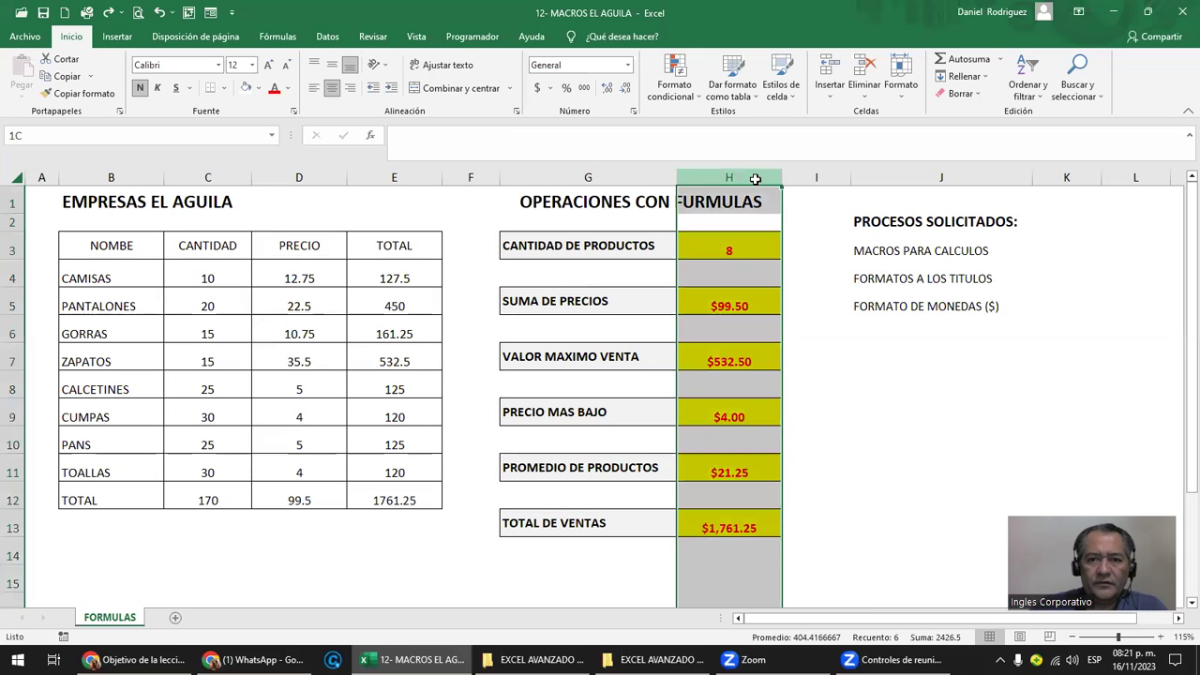
pyautogui.click(743, 248)
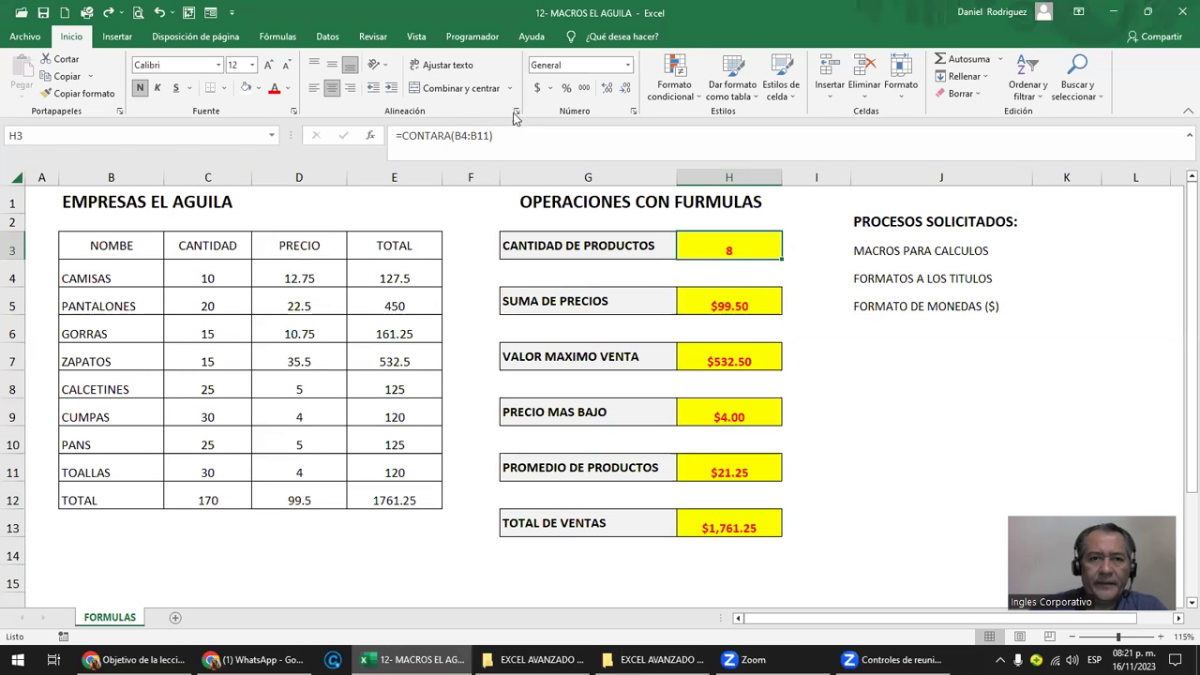
pyautogui.click(471, 36)
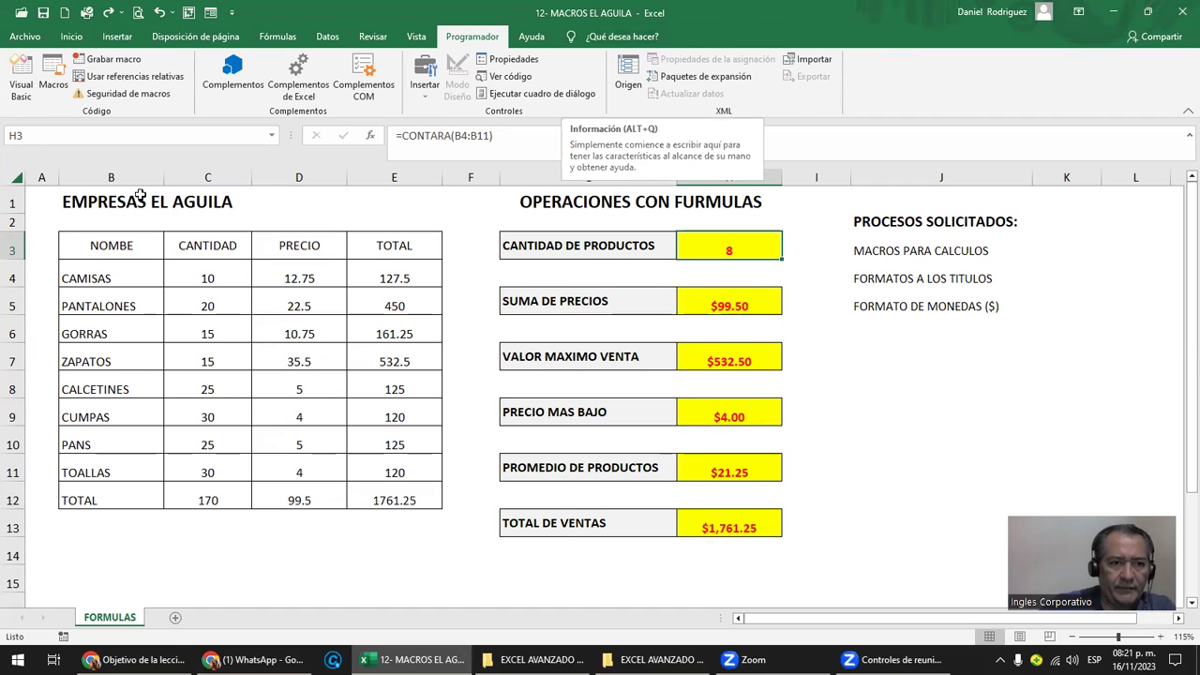
pyautogui.moveTo(113, 248); pyautogui.dragTo(382, 253)
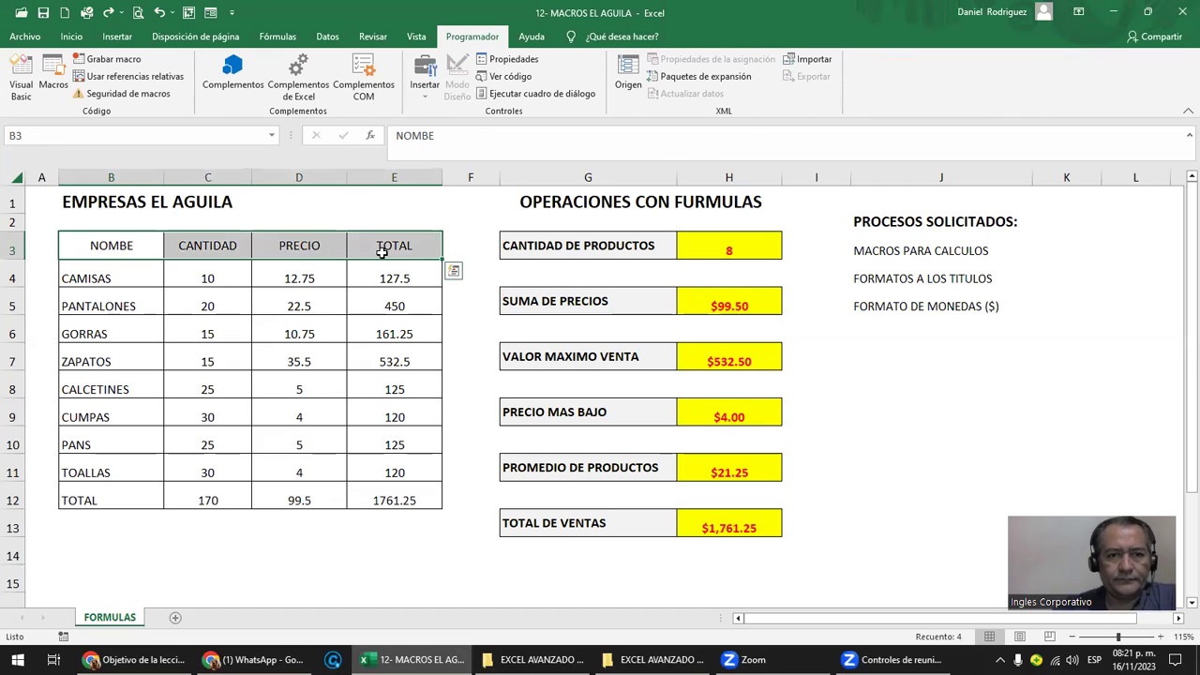
pyautogui.click(73, 38)
pyautogui.click(275, 89)
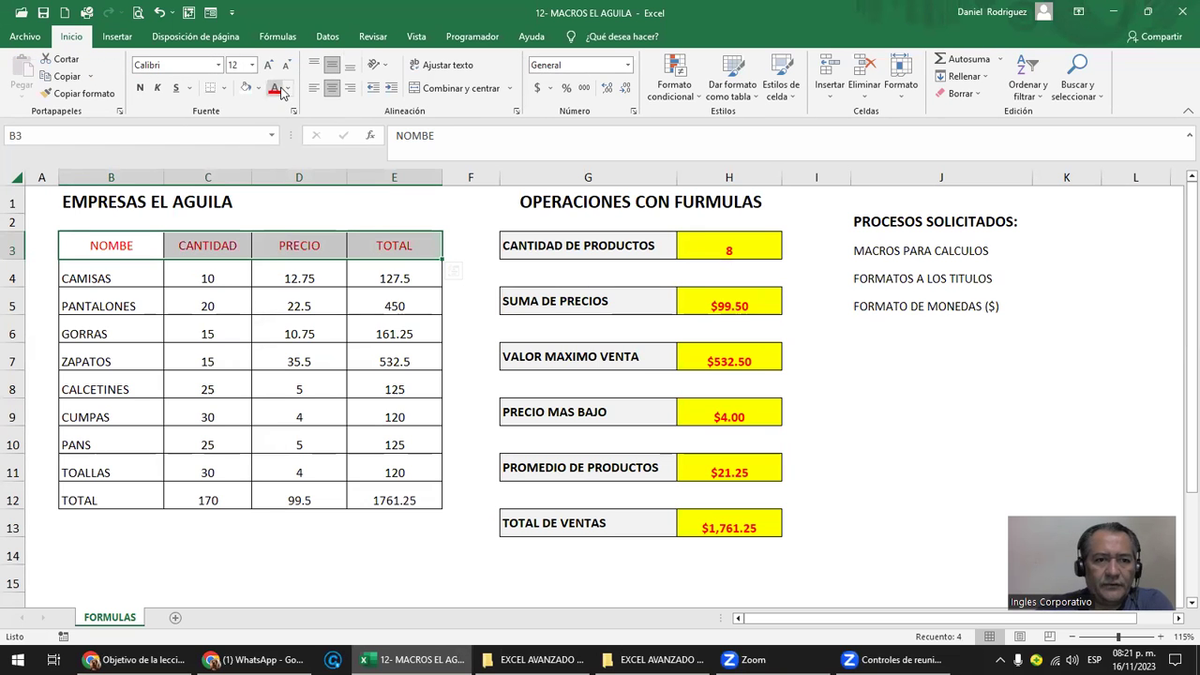
pyautogui.moveTo(121, 500); pyautogui.dragTo(403, 500)
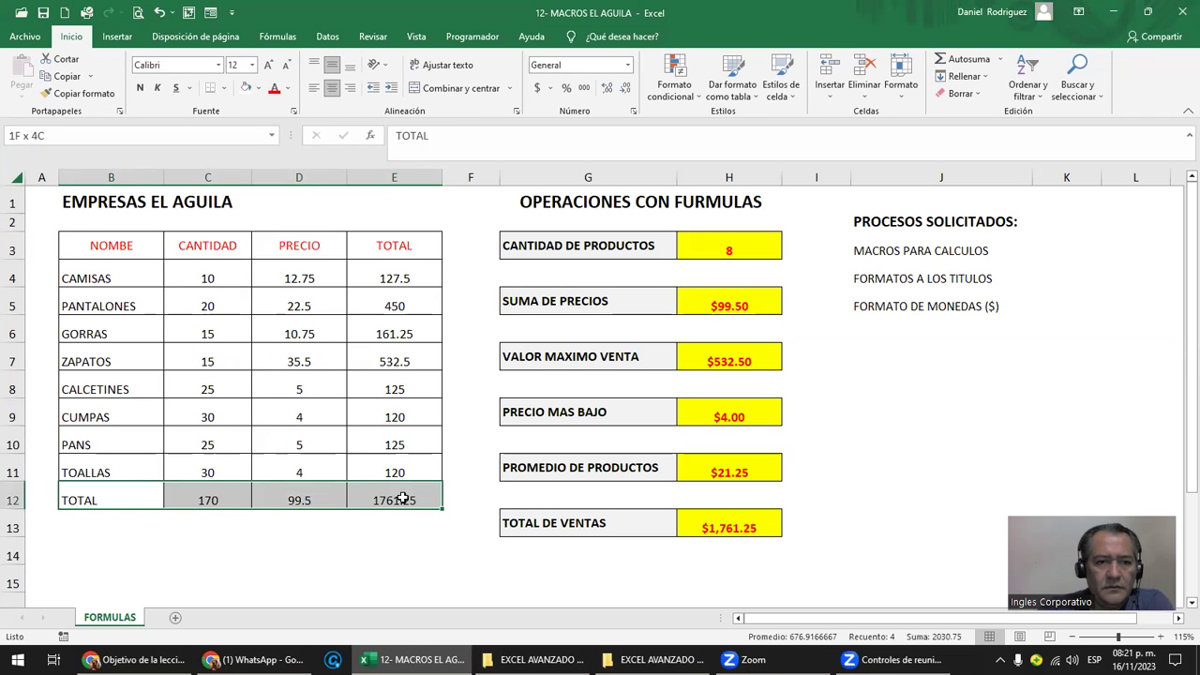
pyautogui.click(275, 89)
pyautogui.click(421, 200)
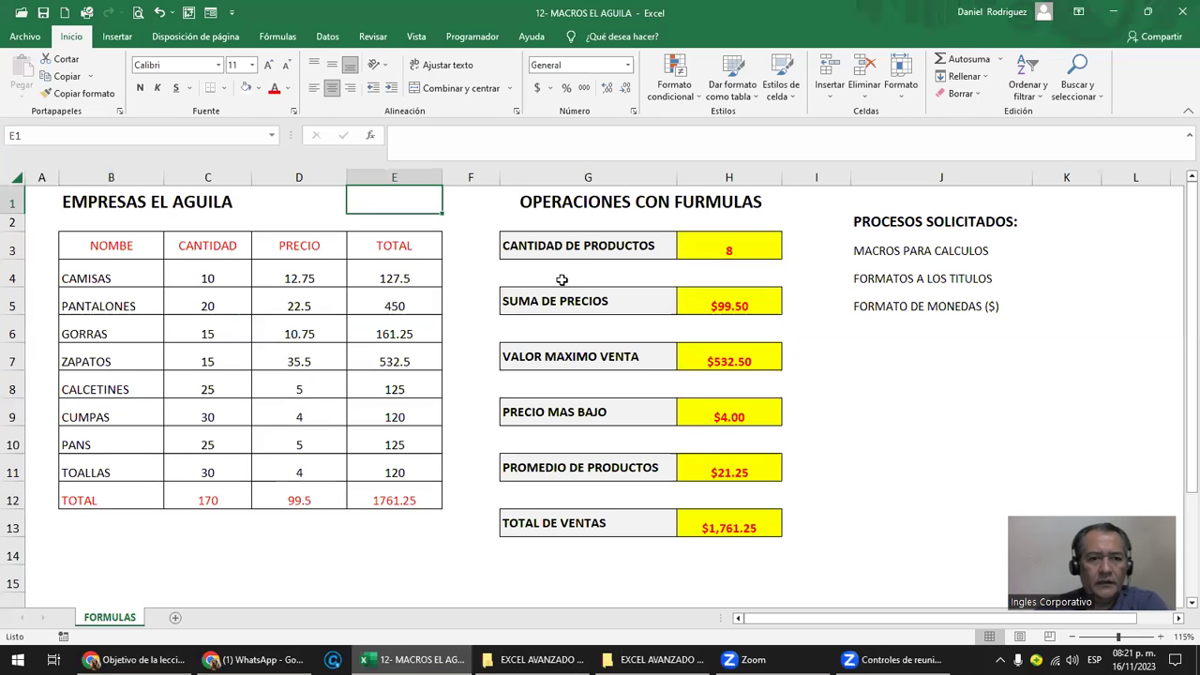
pyautogui.hotkey('ctrl', 'z')
pyautogui.hotkey('ctrl', 'z')
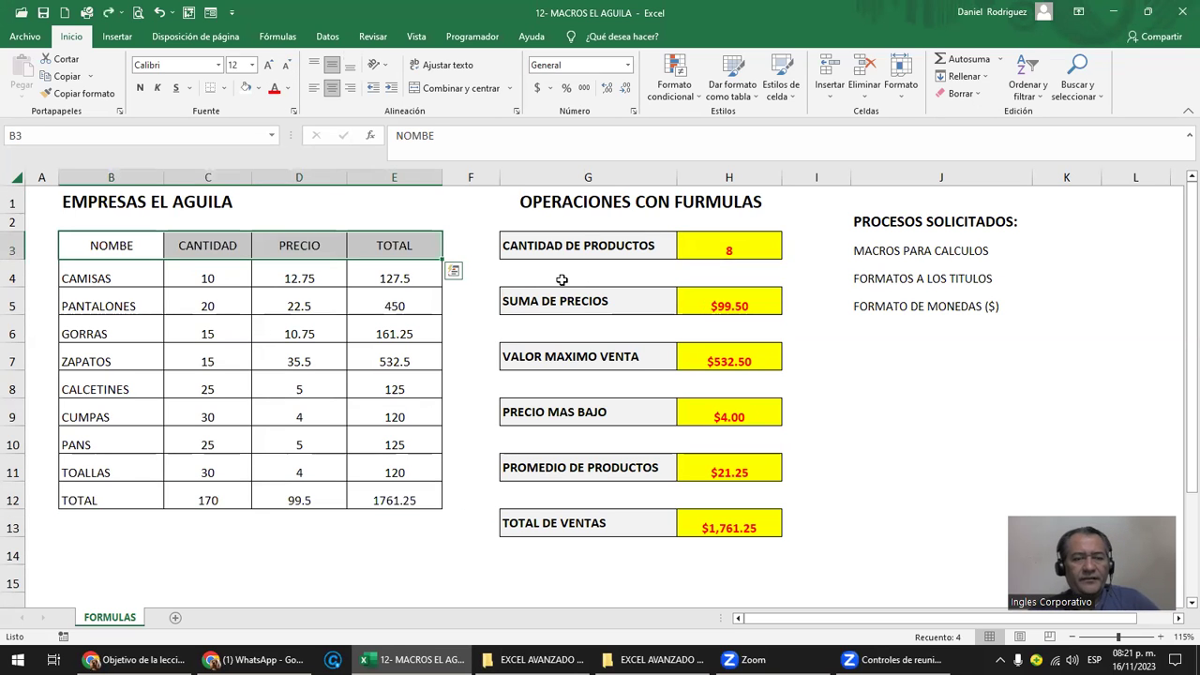
pyautogui.click(914, 348)
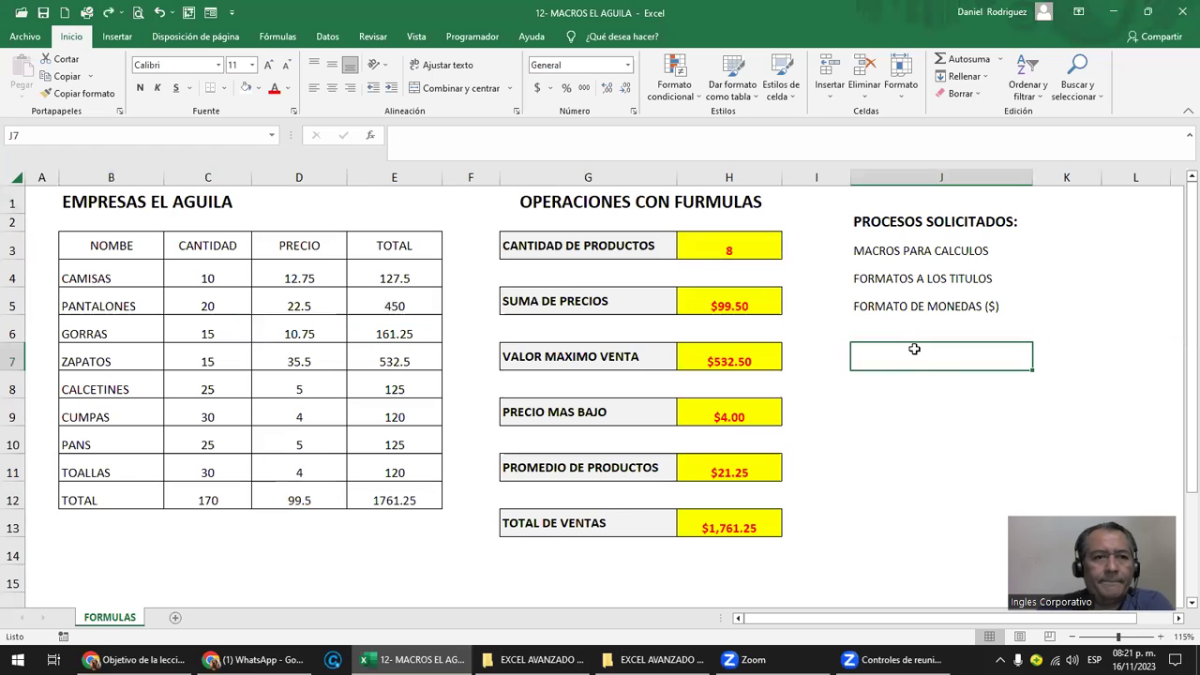
# Start Grabar macro and rename Macro1 to TITULOS_ROJOS in the macro name box.
pyautogui.click(473, 36)
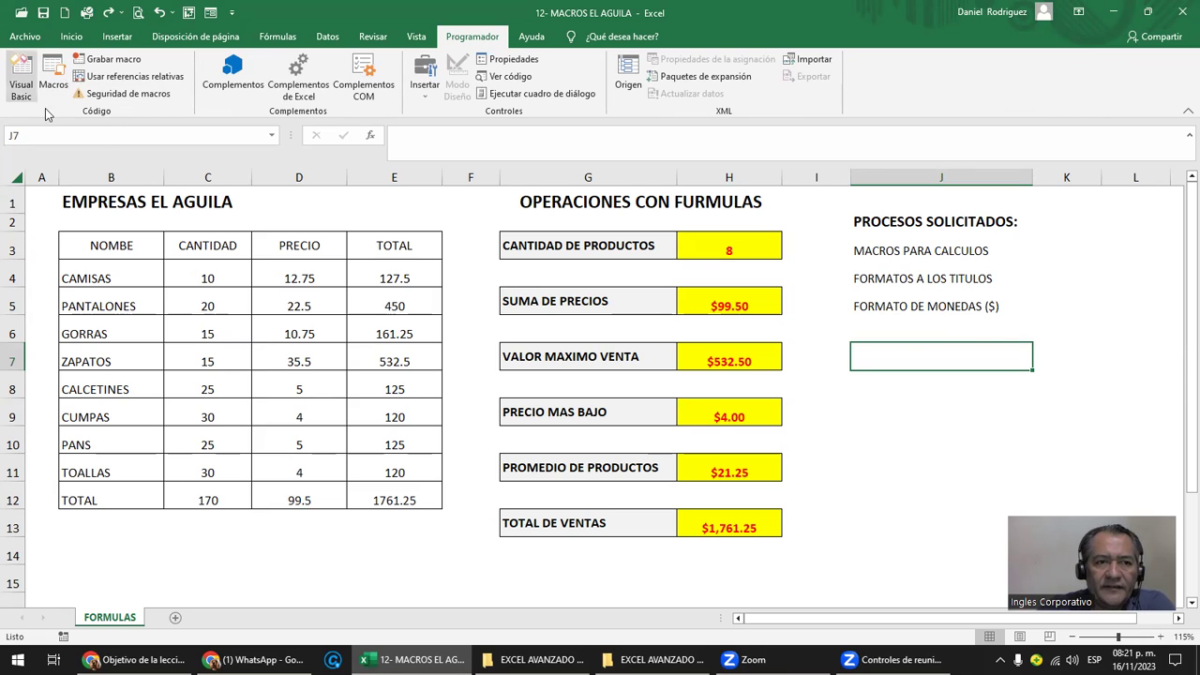
pyautogui.click(110, 64)
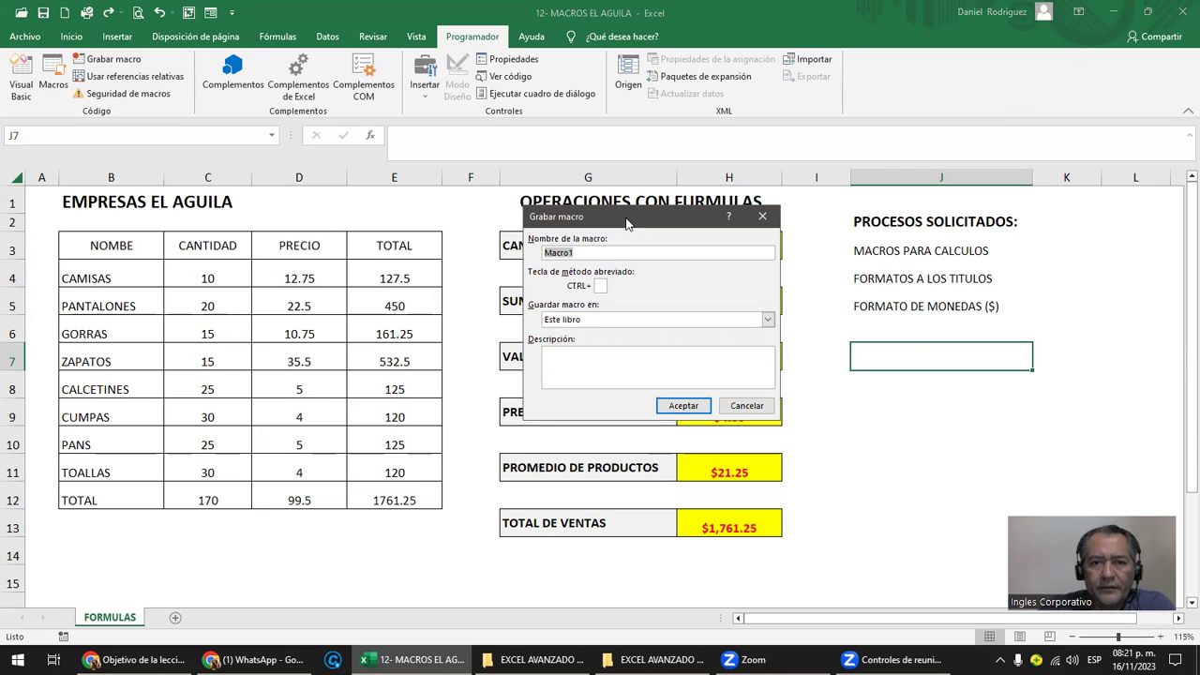
pyautogui.moveTo(618, 221); pyautogui.dragTo(590, 201)
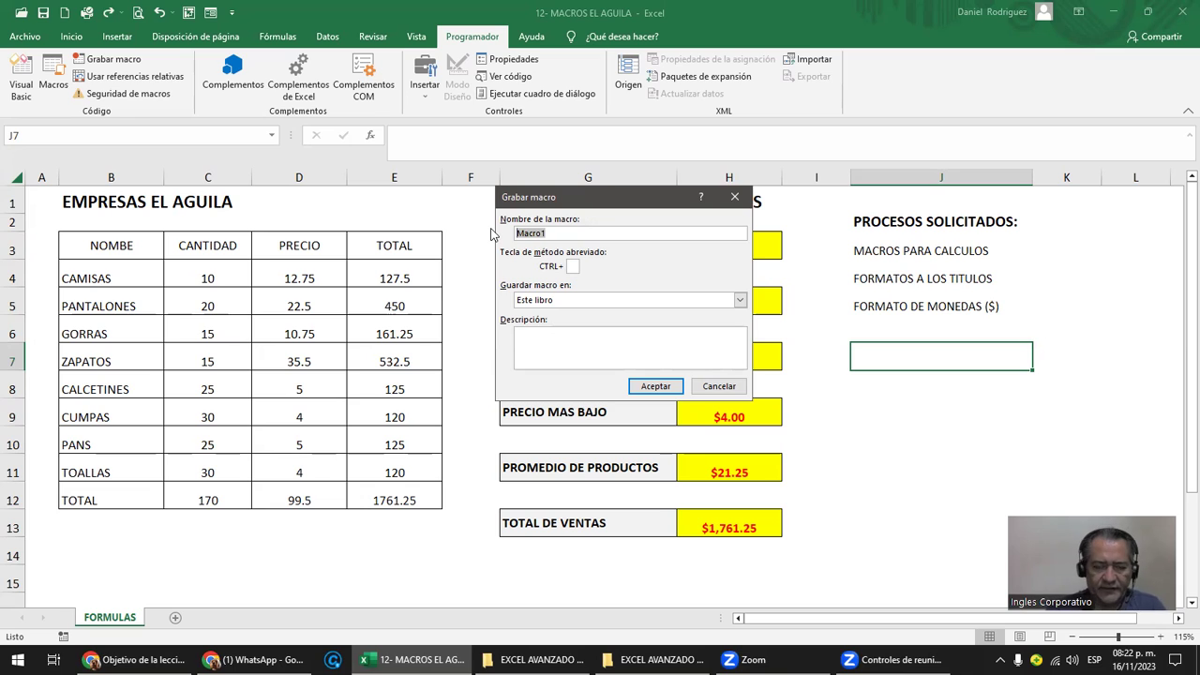
pyautogui.write('TITU')
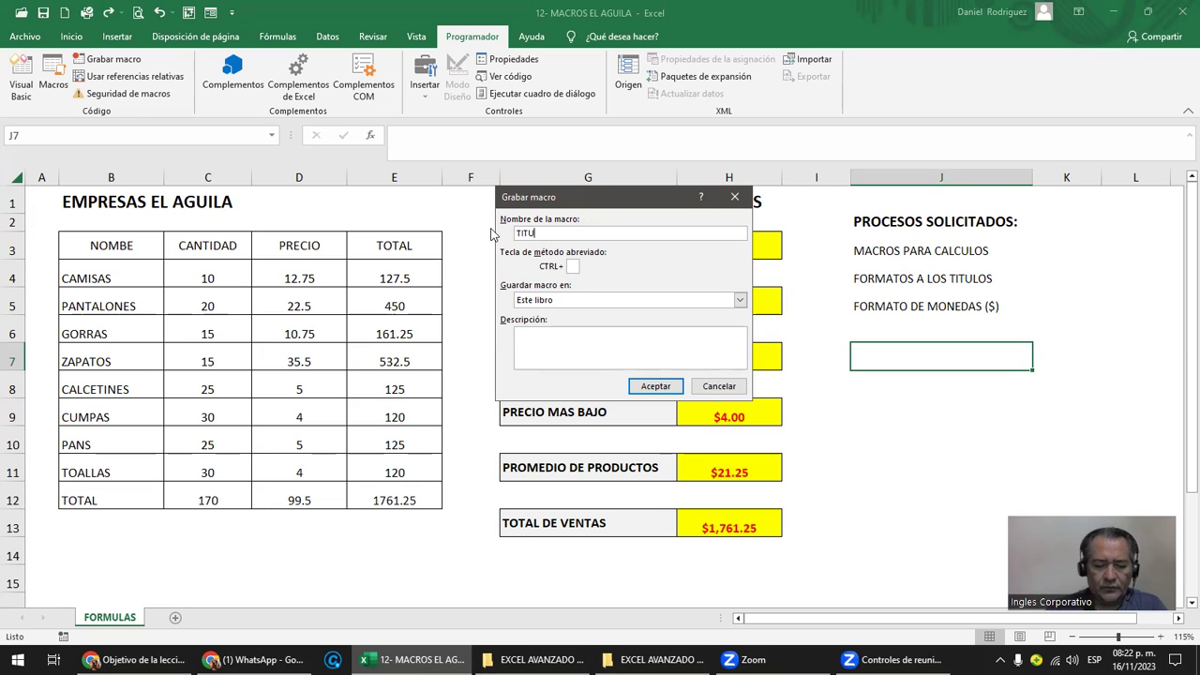
pyautogui.write('JOS')
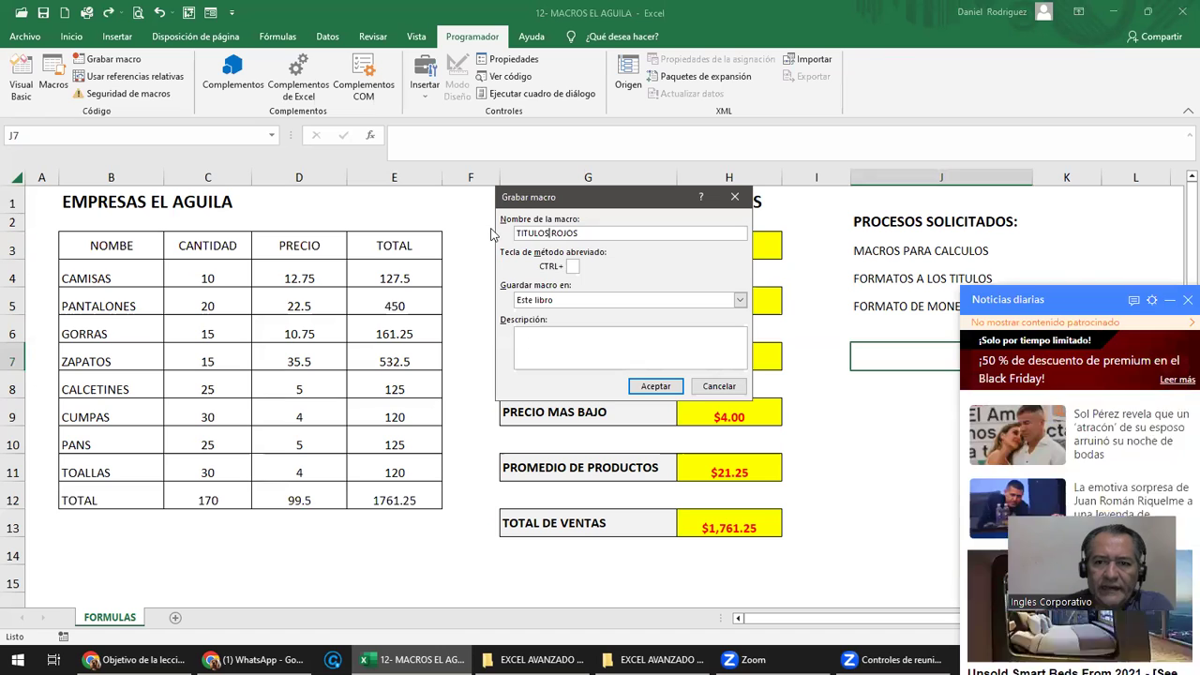
pyautogui.click(1184, 212)
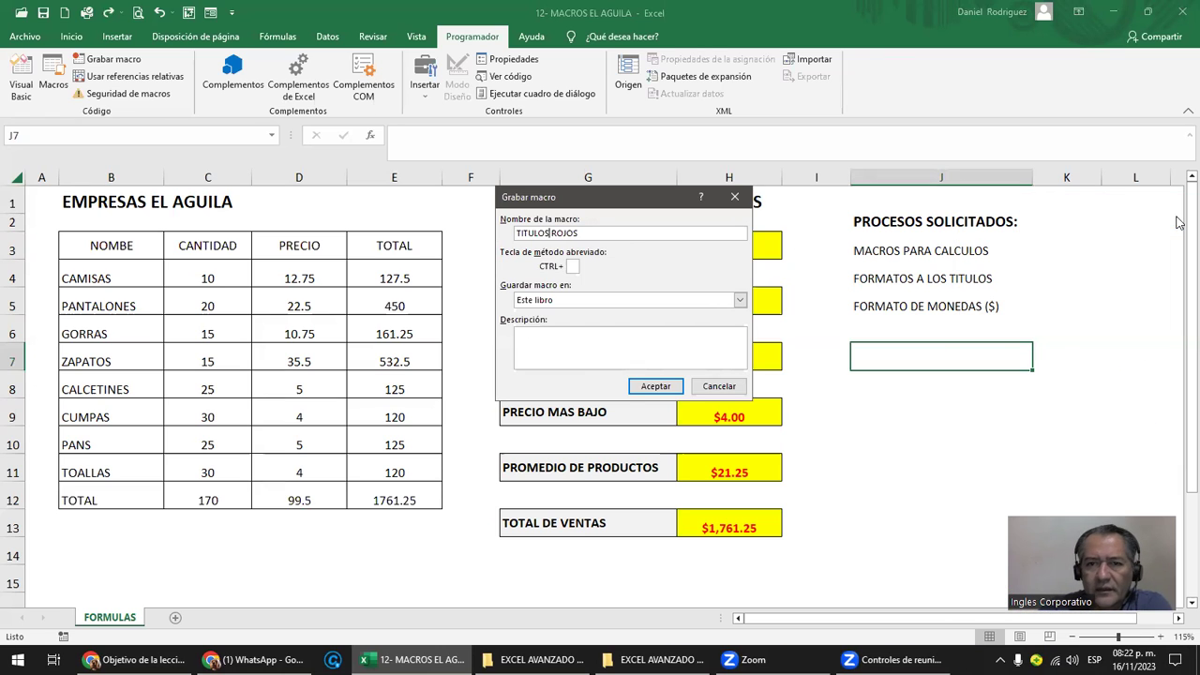
pyautogui.write('_')
pyautogui.press('Delete')
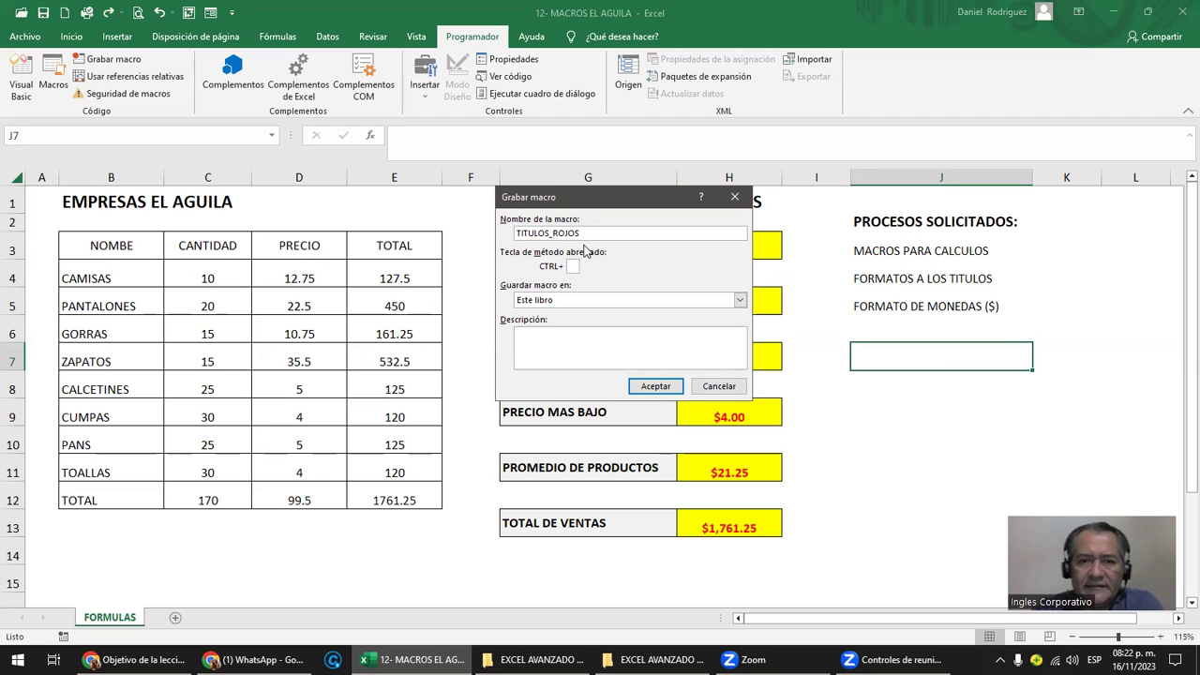
pyautogui.press('Delete')
pyautogui.press('Delete')
pyautogui.press('Delete')
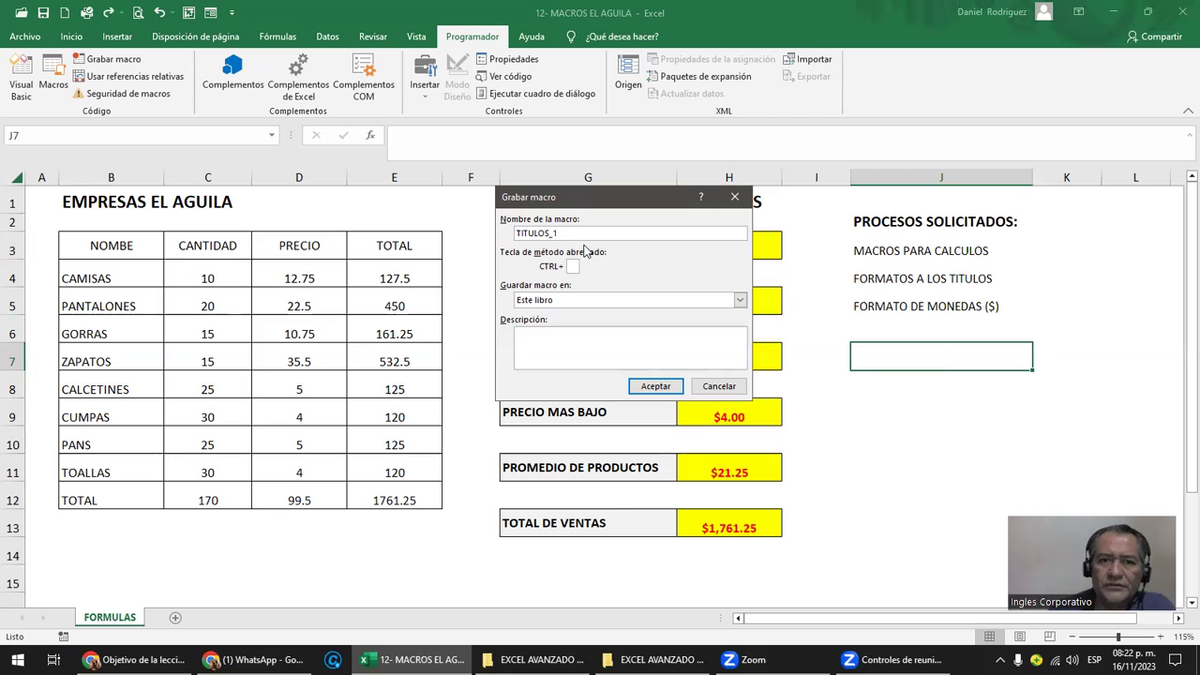
pyautogui.press('BackSpace')
pyautogui.write('1')
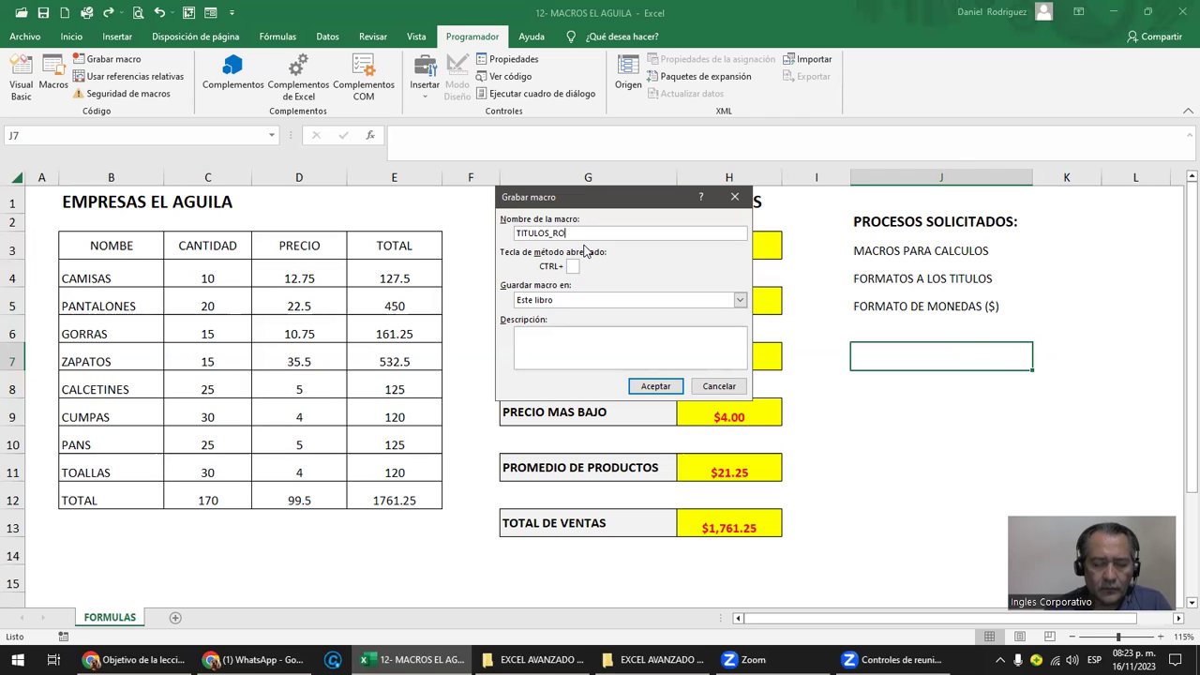
pyautogui.write('OS')
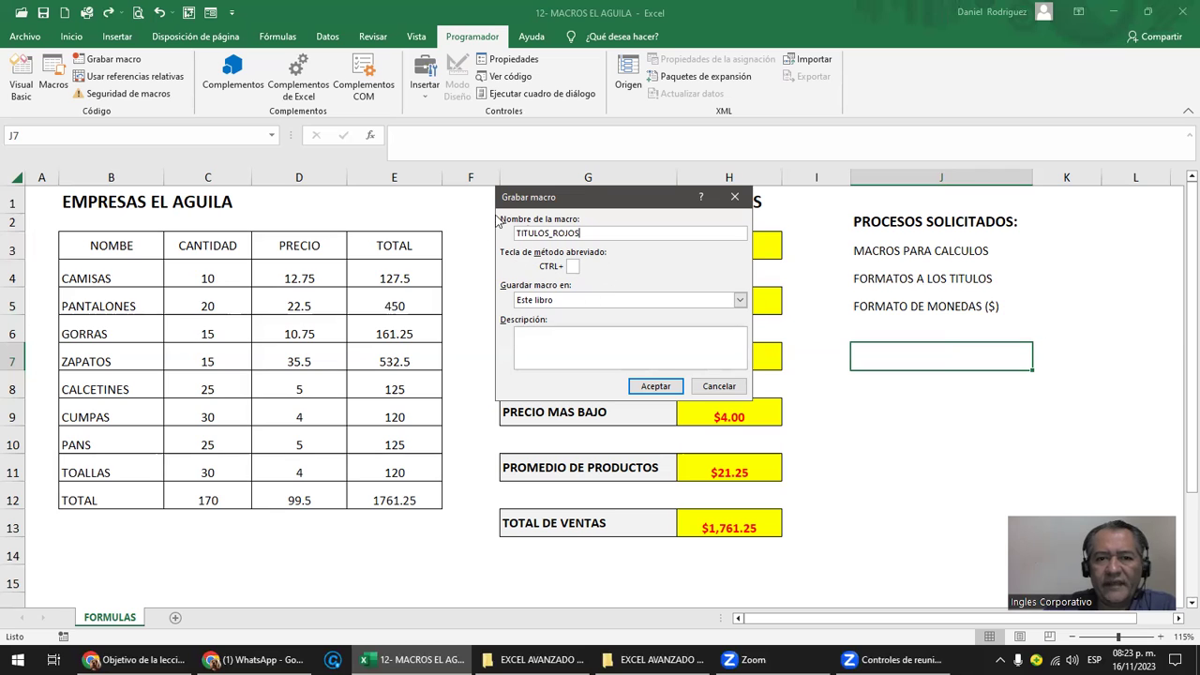
# Assign the Ctrl+Shift+T shortcut and store the macro in Este libro.
pyautogui.click(574, 267)
pyautogui.write('T')
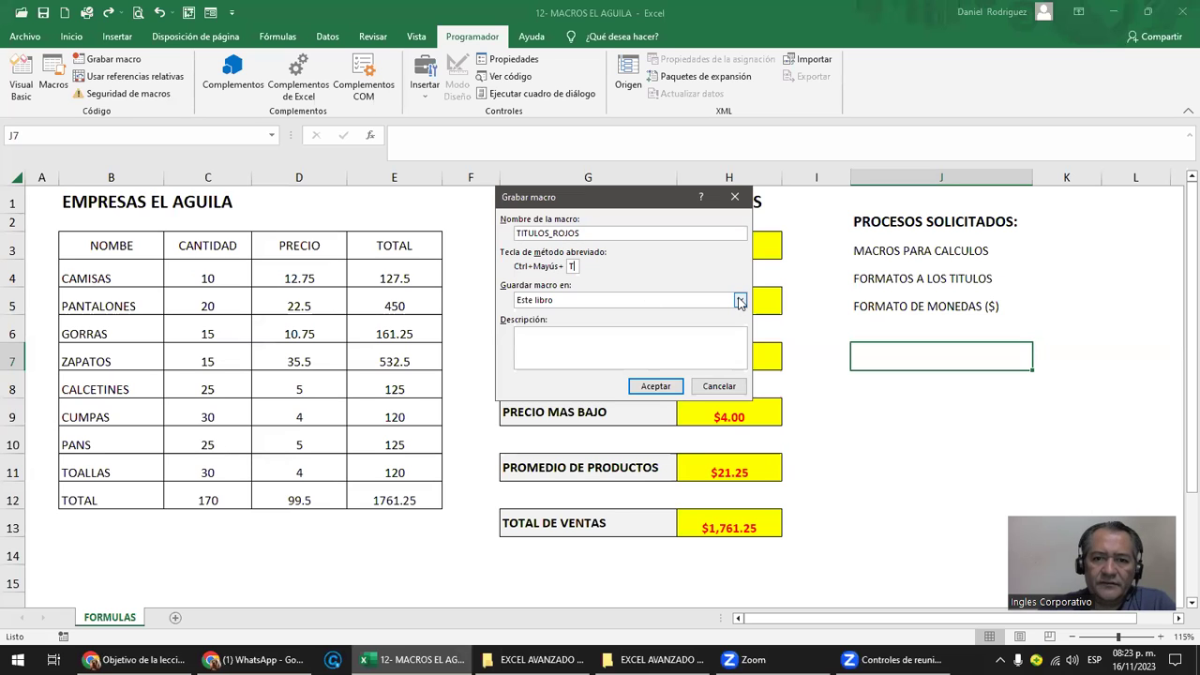
pyautogui.click(739, 300)
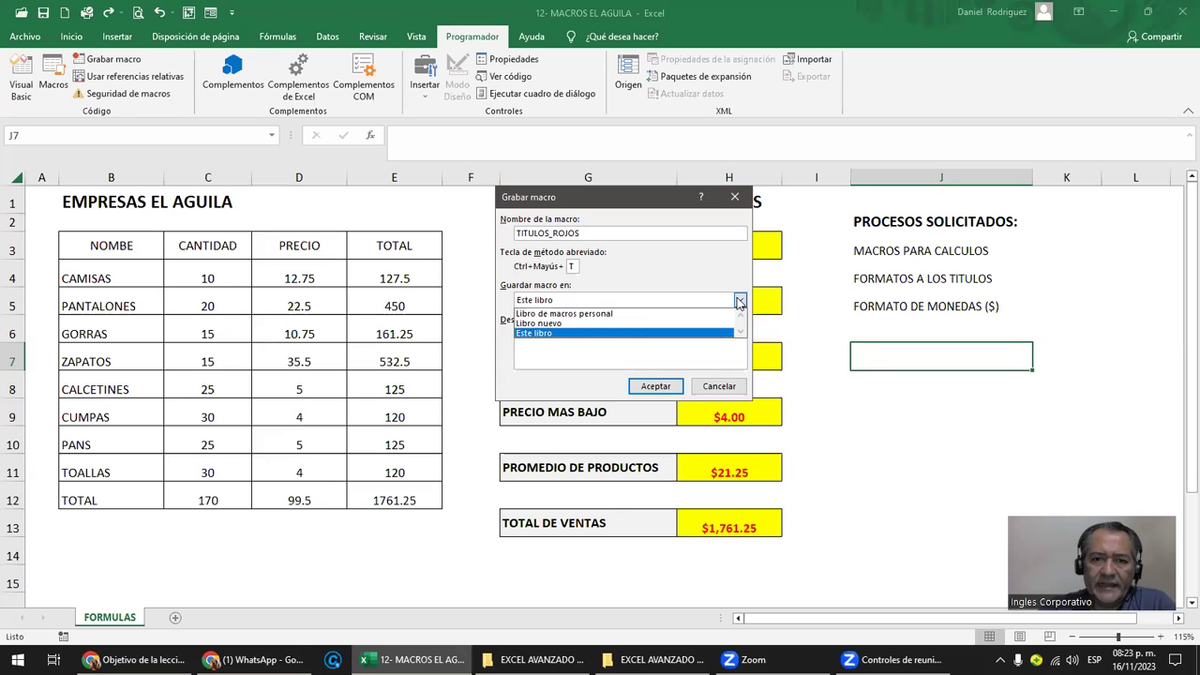
pyautogui.click(534, 333)
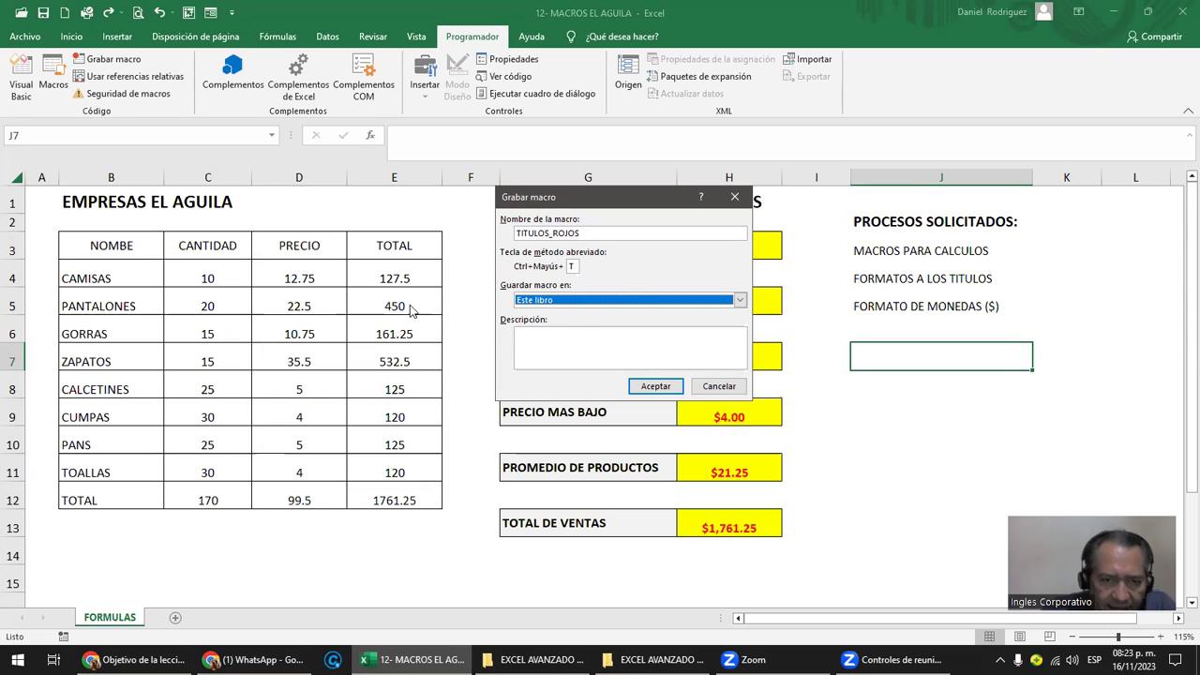
pyautogui.click(740, 301)
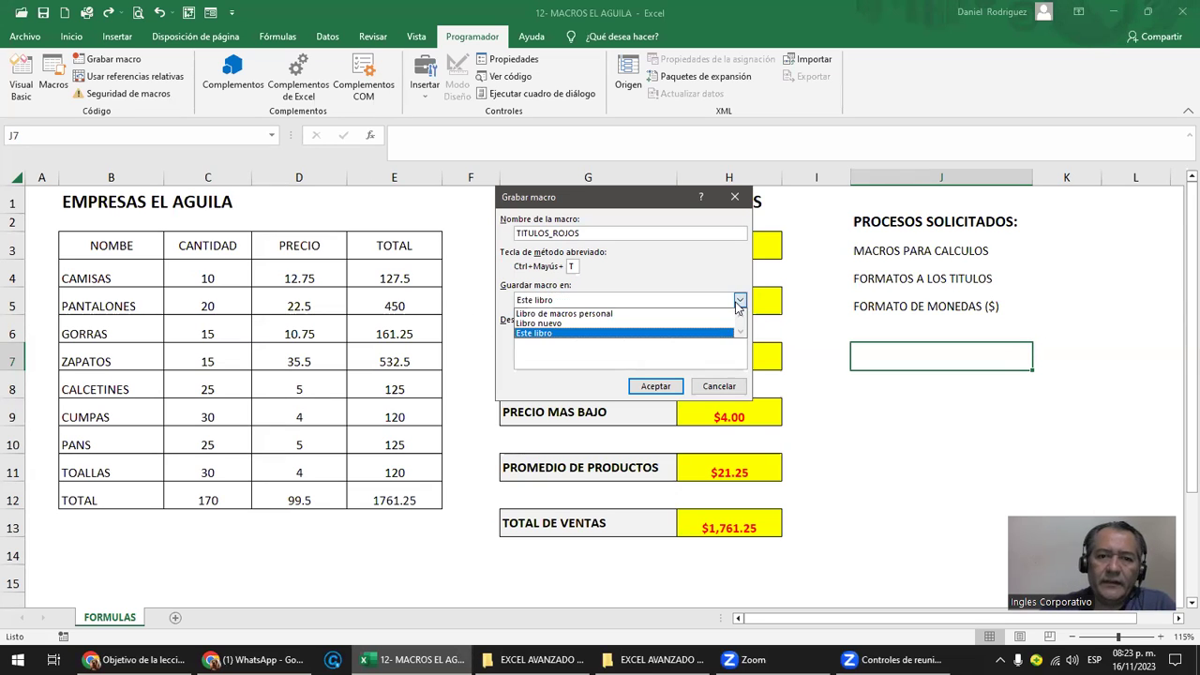
pyautogui.click(523, 334)
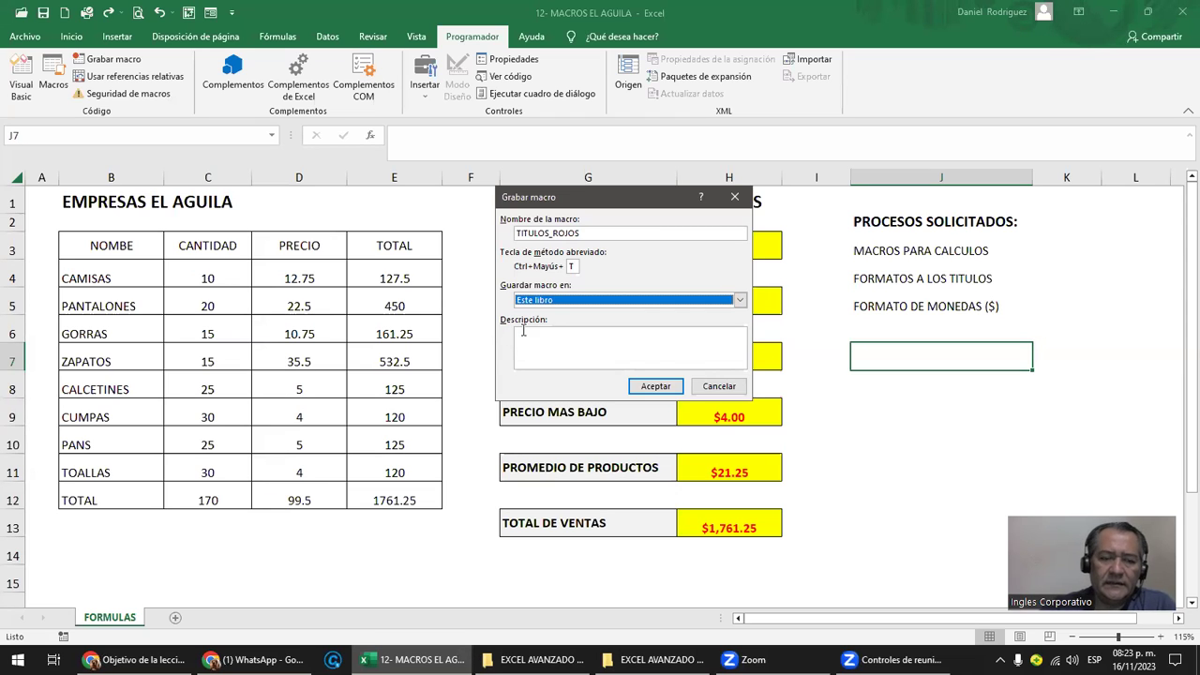
# Enter the macro description PONER EN ROJO LOS TITULOS.
pyautogui.click(546, 353)
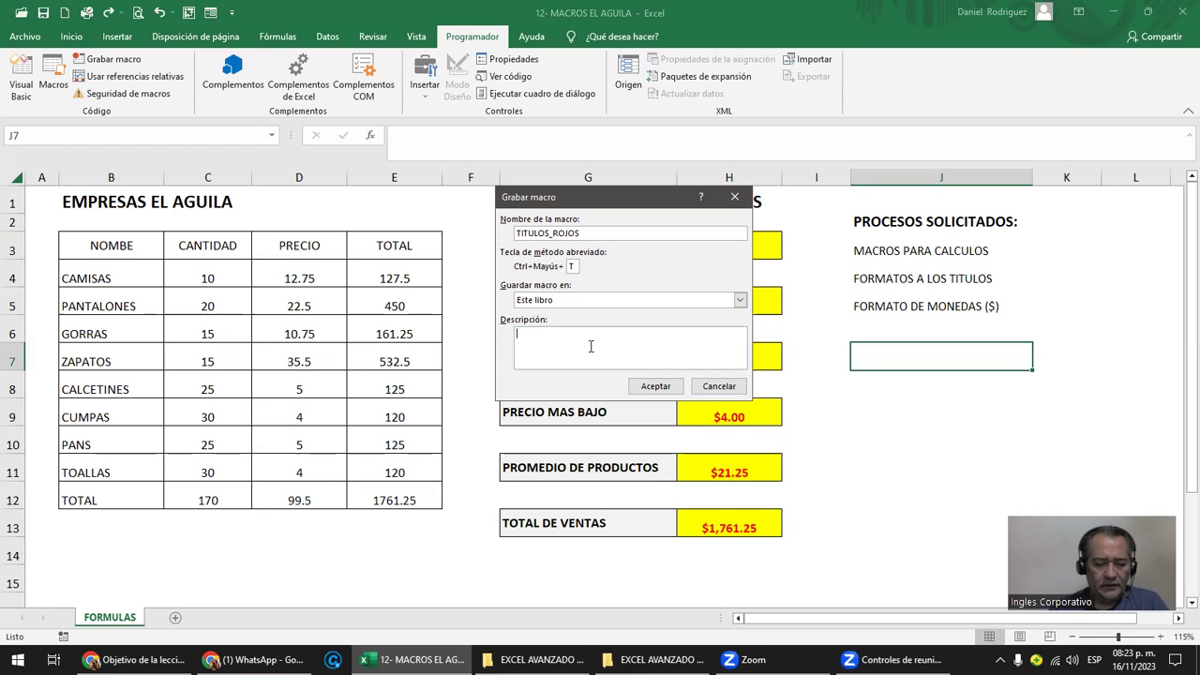
pyautogui.write('PONER EN ROJO LOS T')
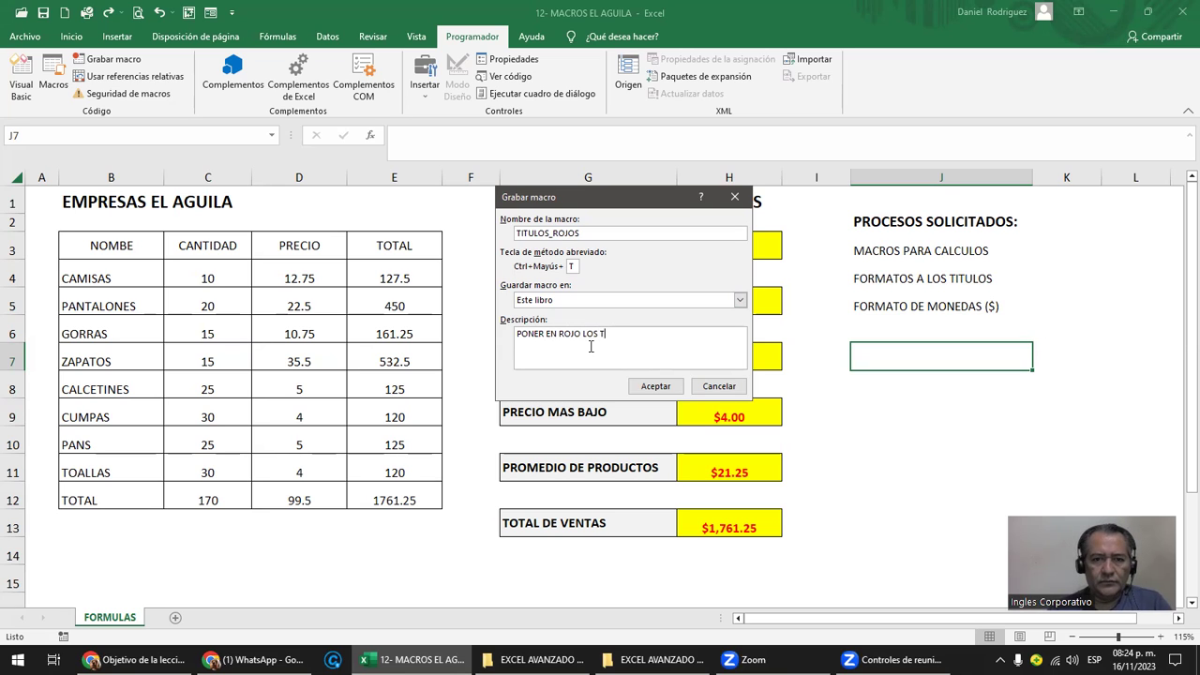
pyautogui.write('ITULOS')
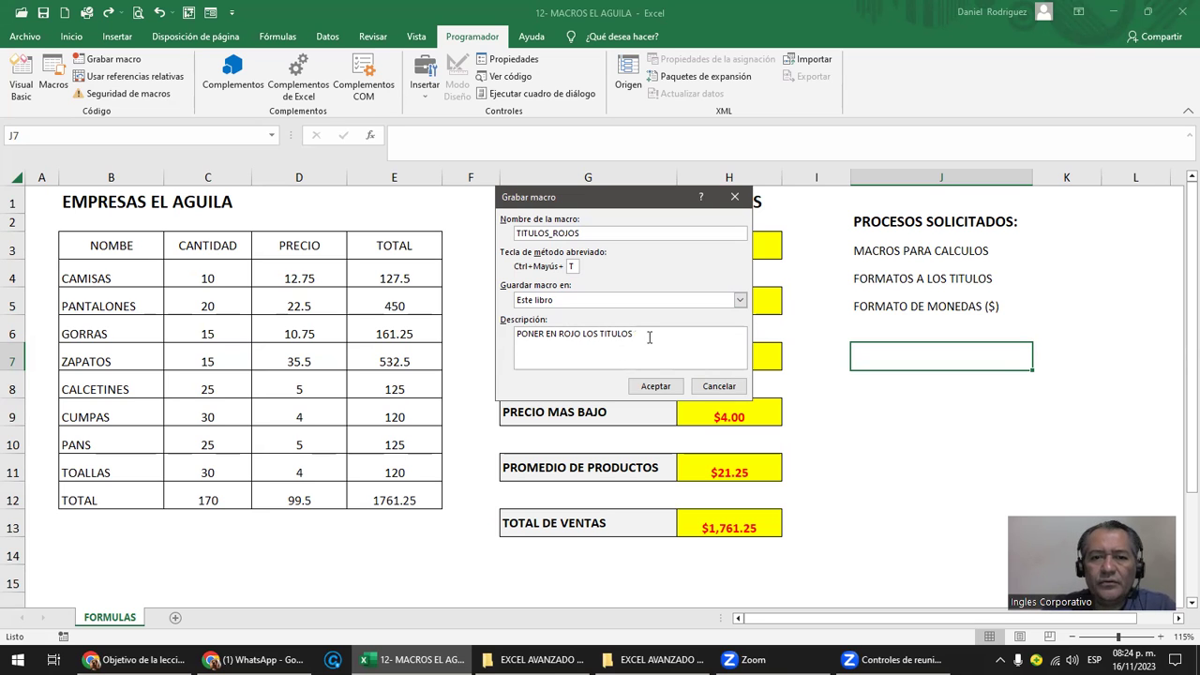
pyautogui.moveTo(649, 337); pyautogui.dragTo(503, 333)
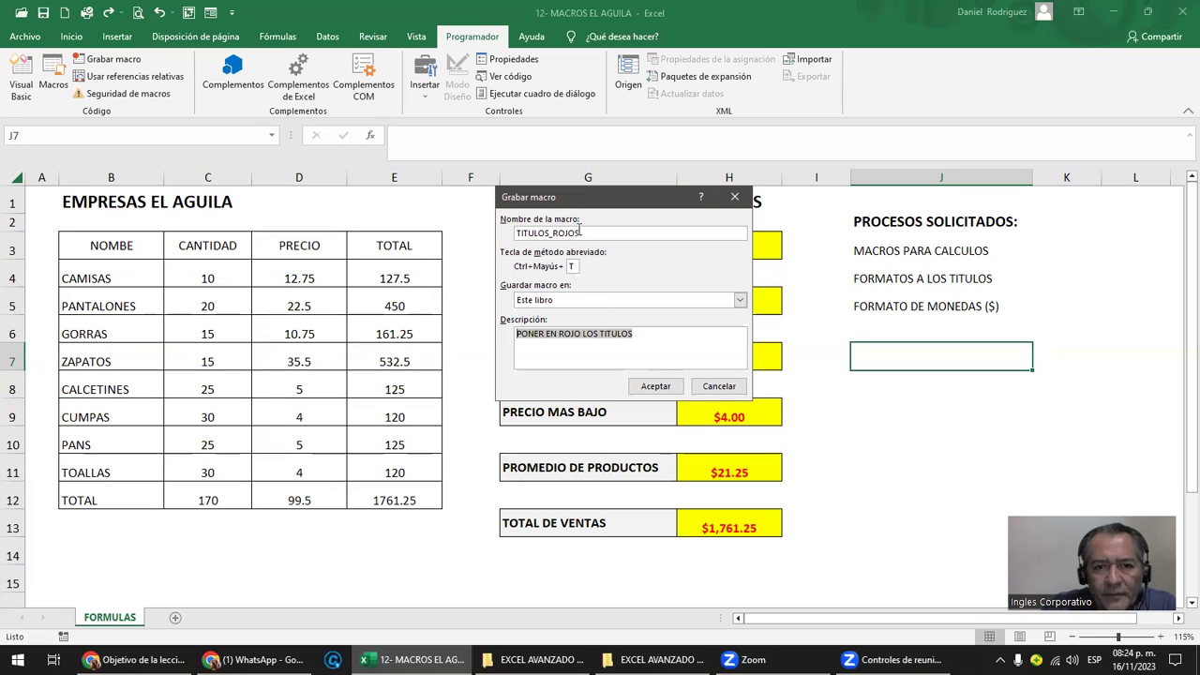
pyautogui.press('Tab')
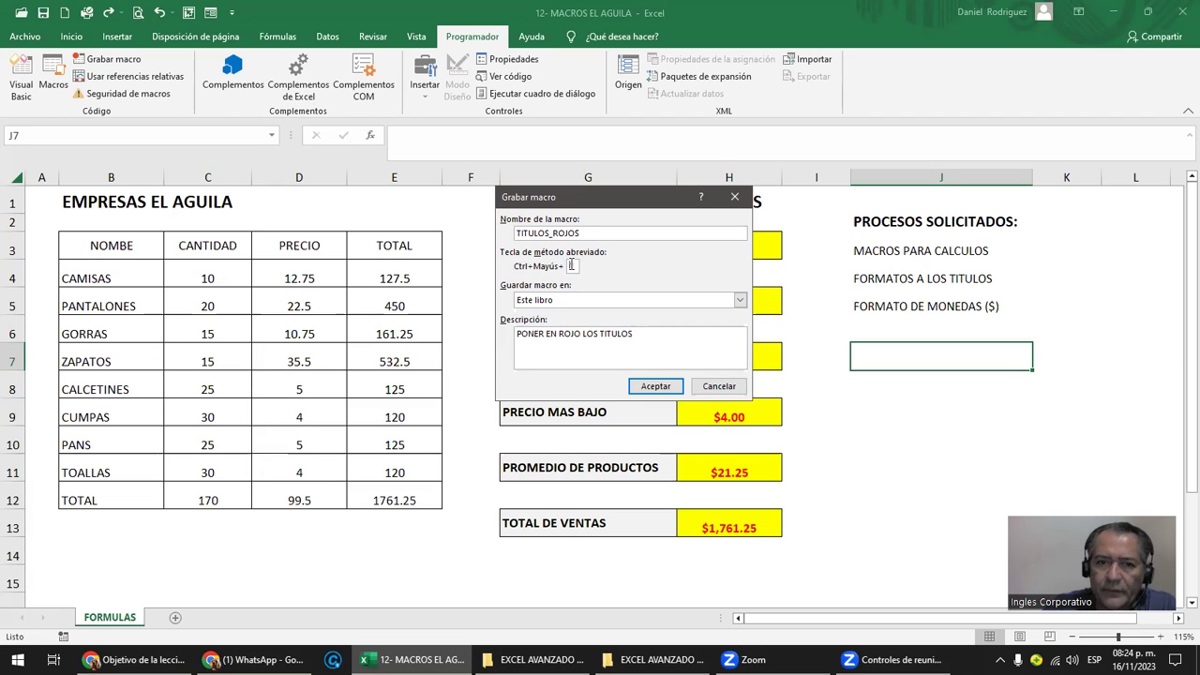
pyautogui.click(615, 345)
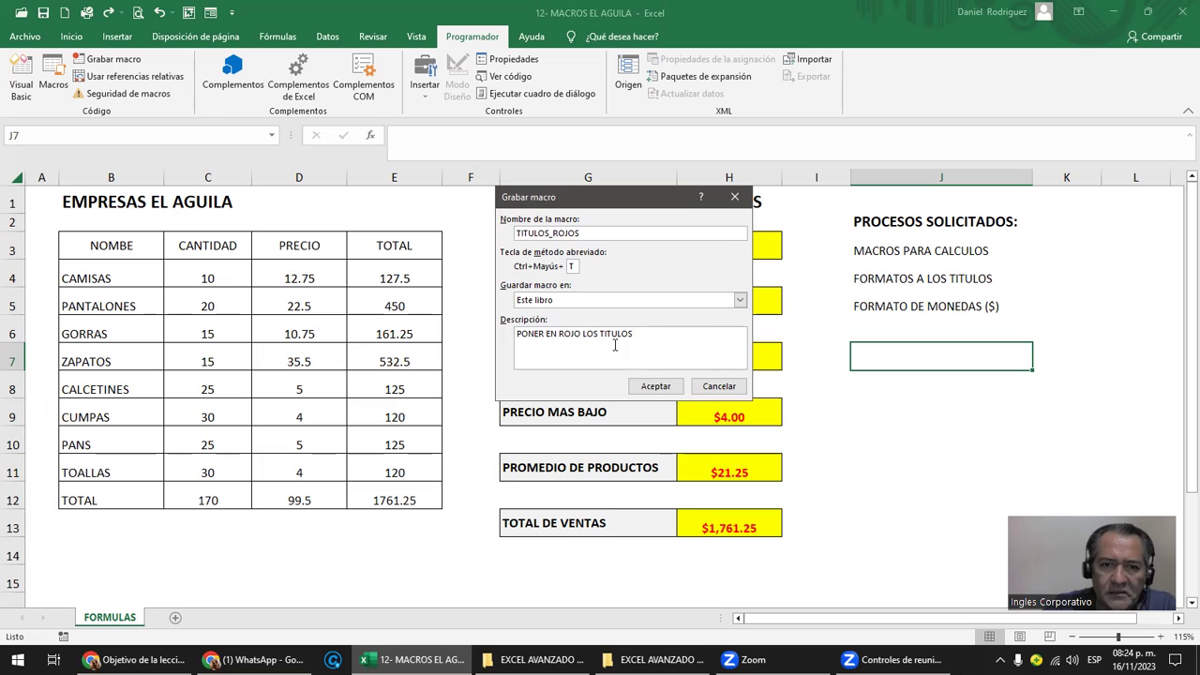
# Start recording and turn the header row B3:E3 text red.
pyautogui.click(656, 388)
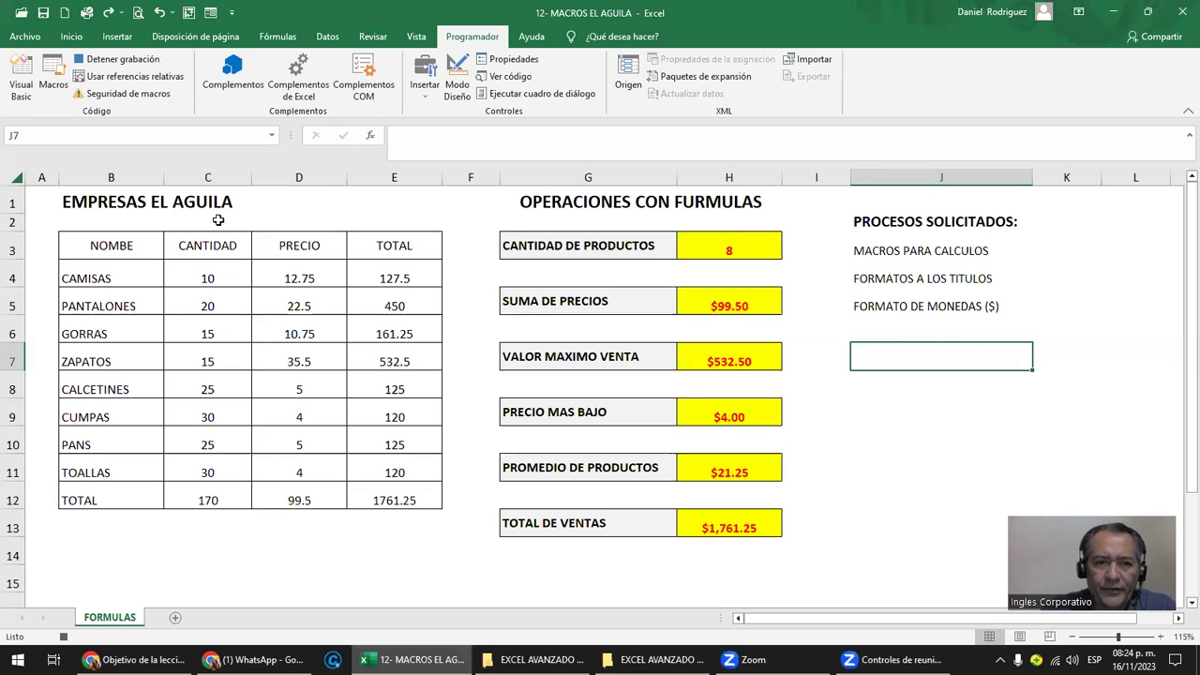
pyautogui.click(108, 246)
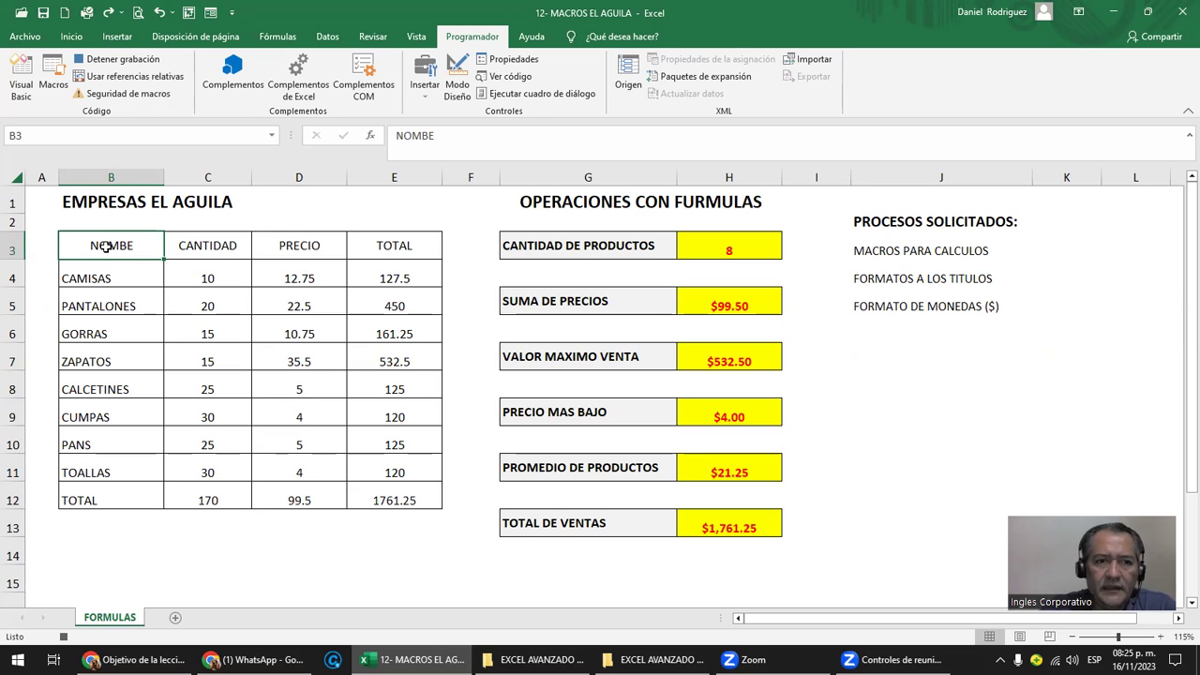
pyautogui.moveTo(106, 248); pyautogui.dragTo(374, 249)
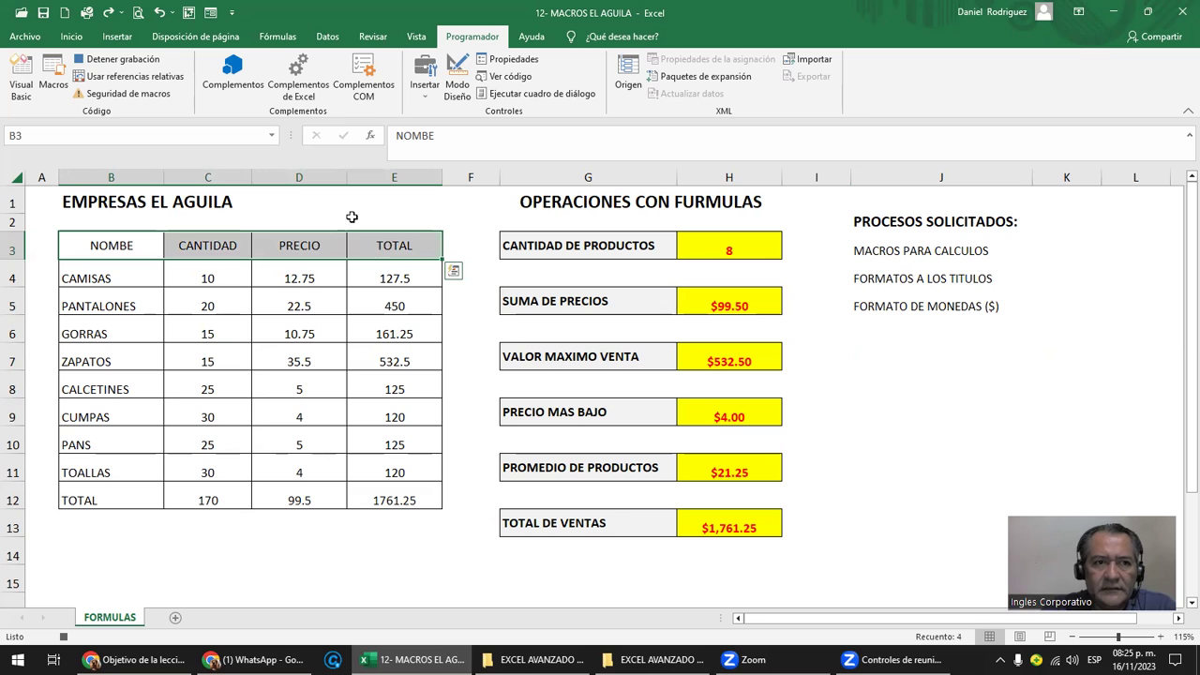
pyautogui.click(72, 40)
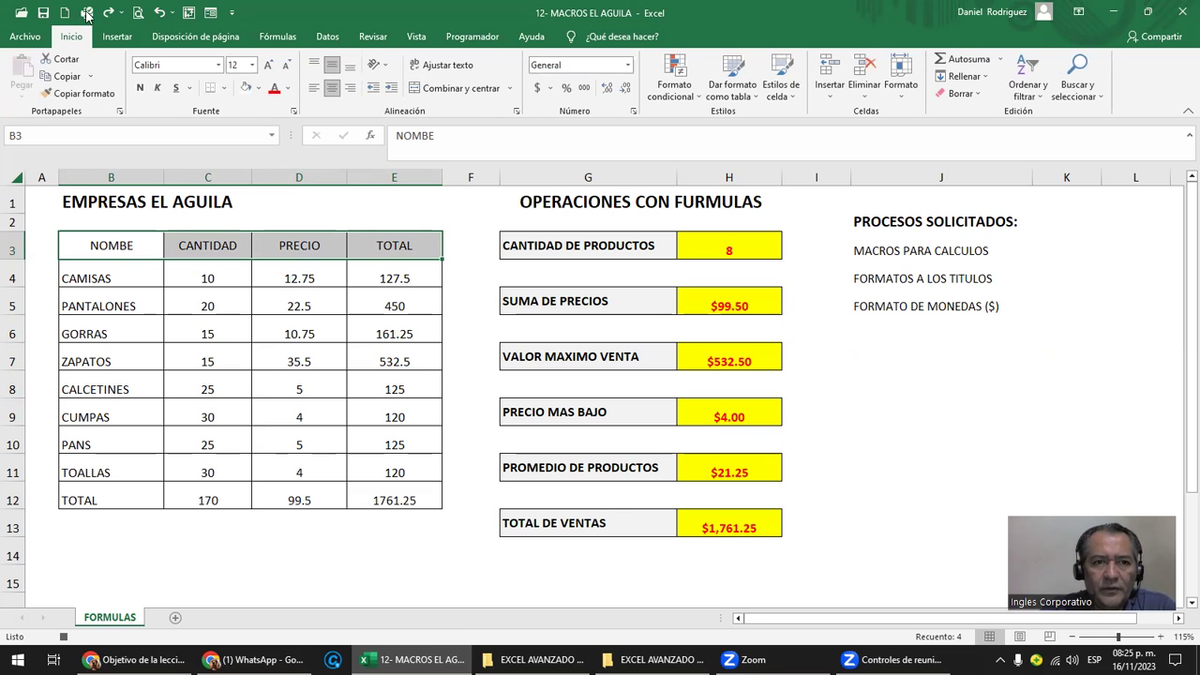
pyautogui.click(287, 89)
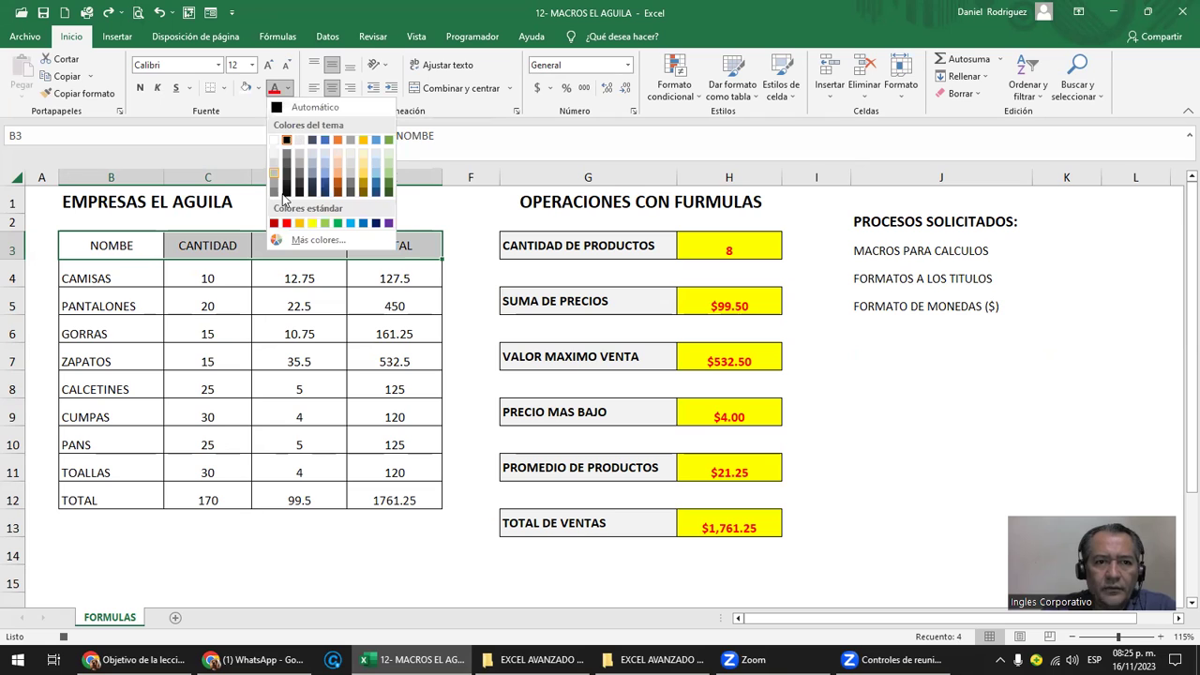
pyautogui.click(286, 222)
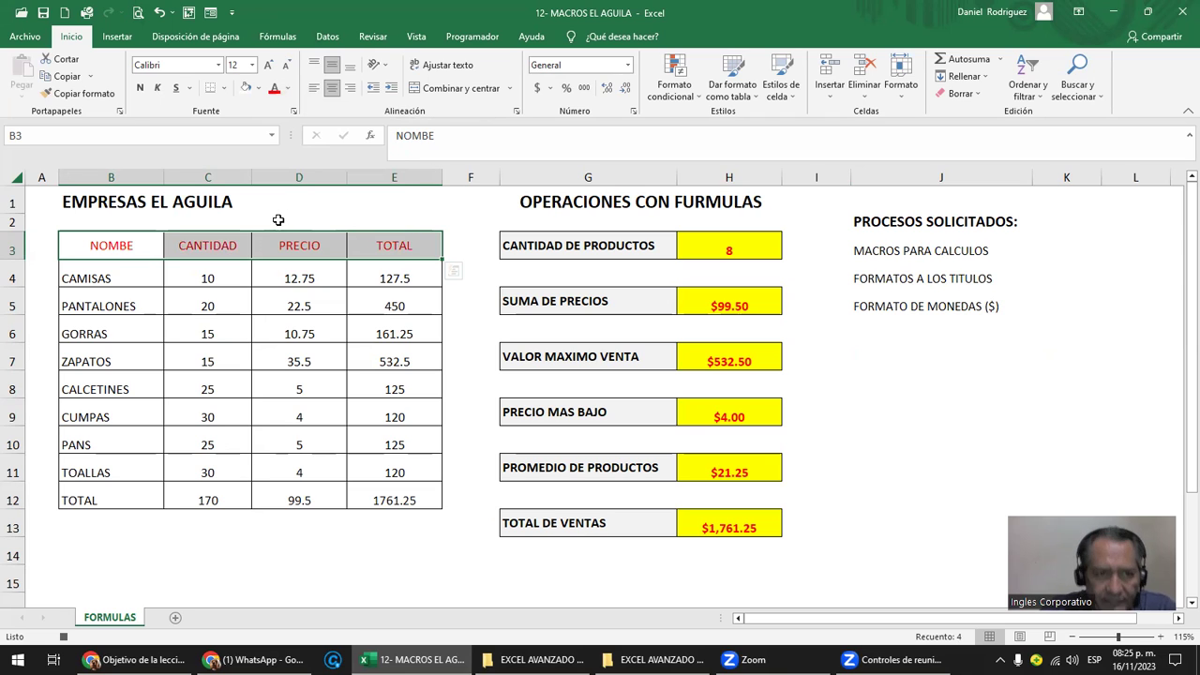
# Turn the TOTAL row B12:E12 text red and select cell F1.
pyautogui.click(93, 499)
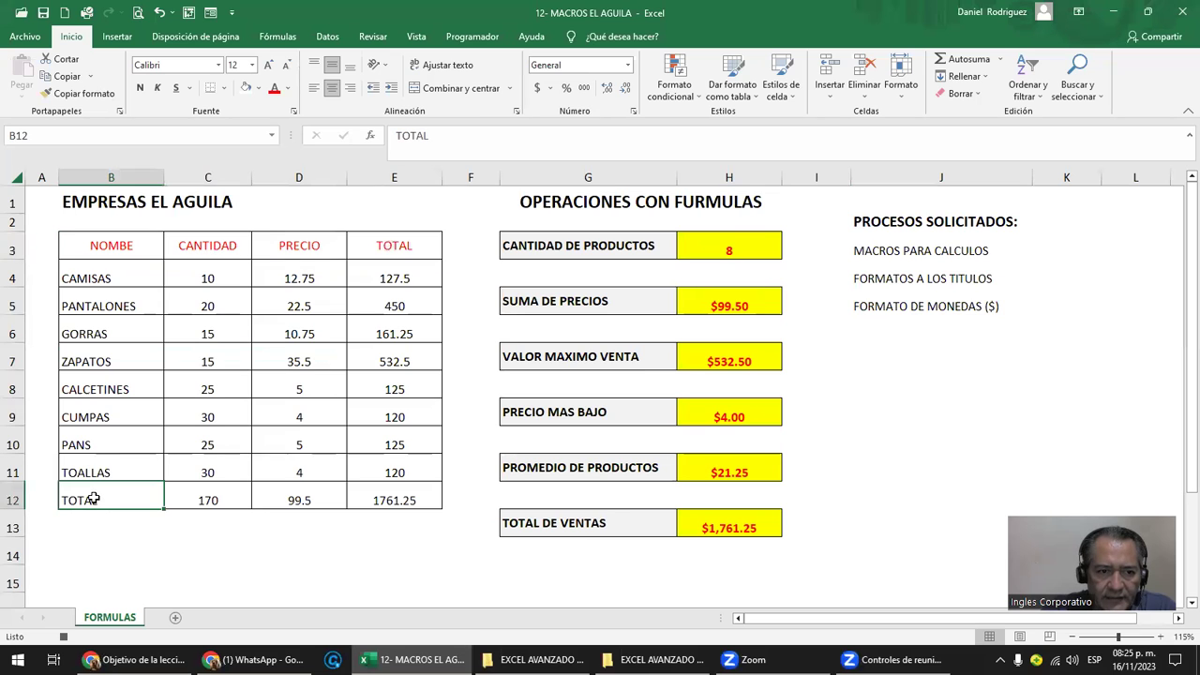
pyautogui.moveTo(93, 499); pyautogui.dragTo(383, 491)
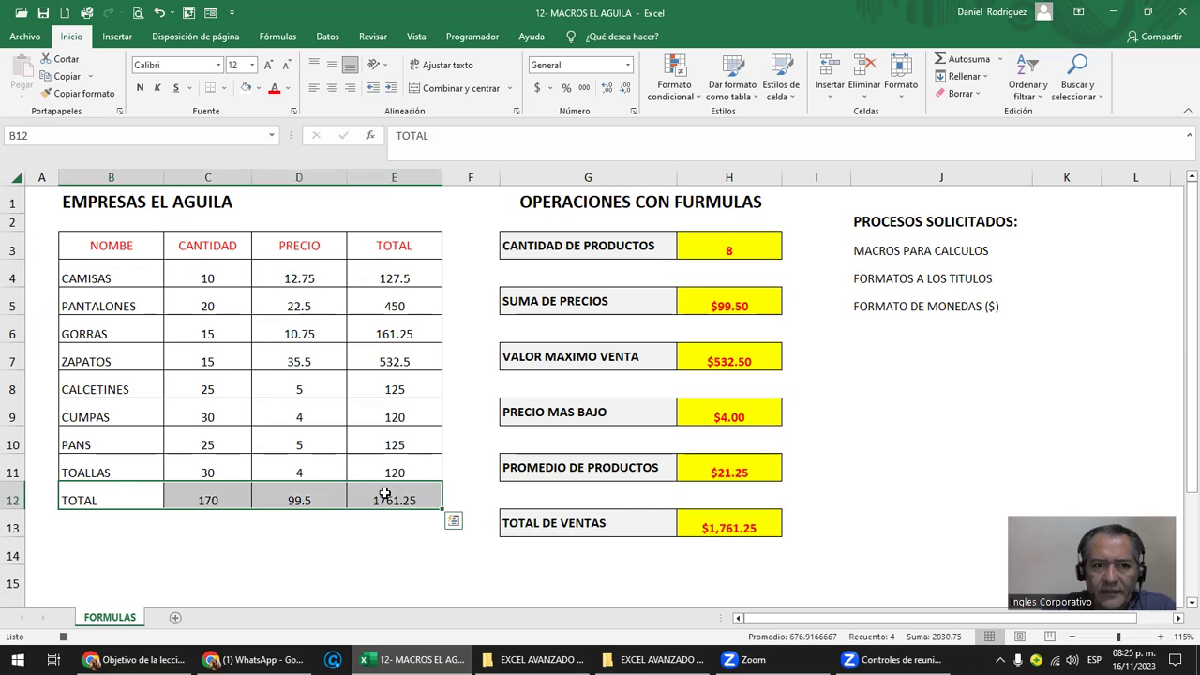
pyautogui.click(274, 90)
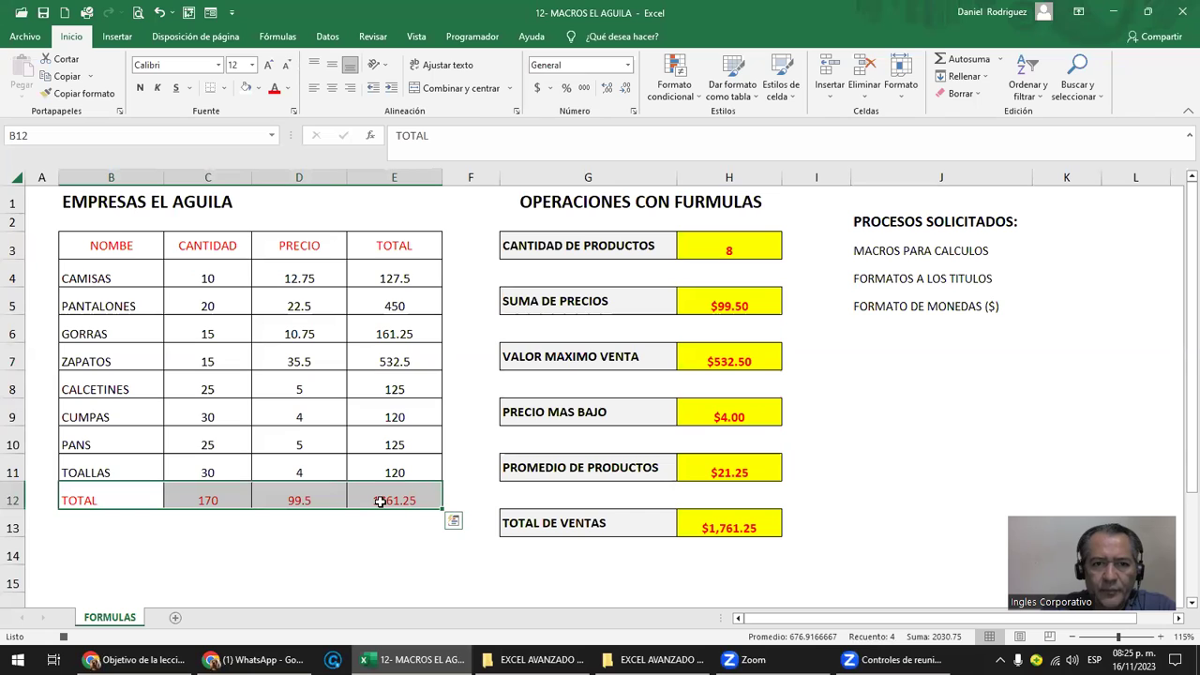
pyautogui.click(459, 198)
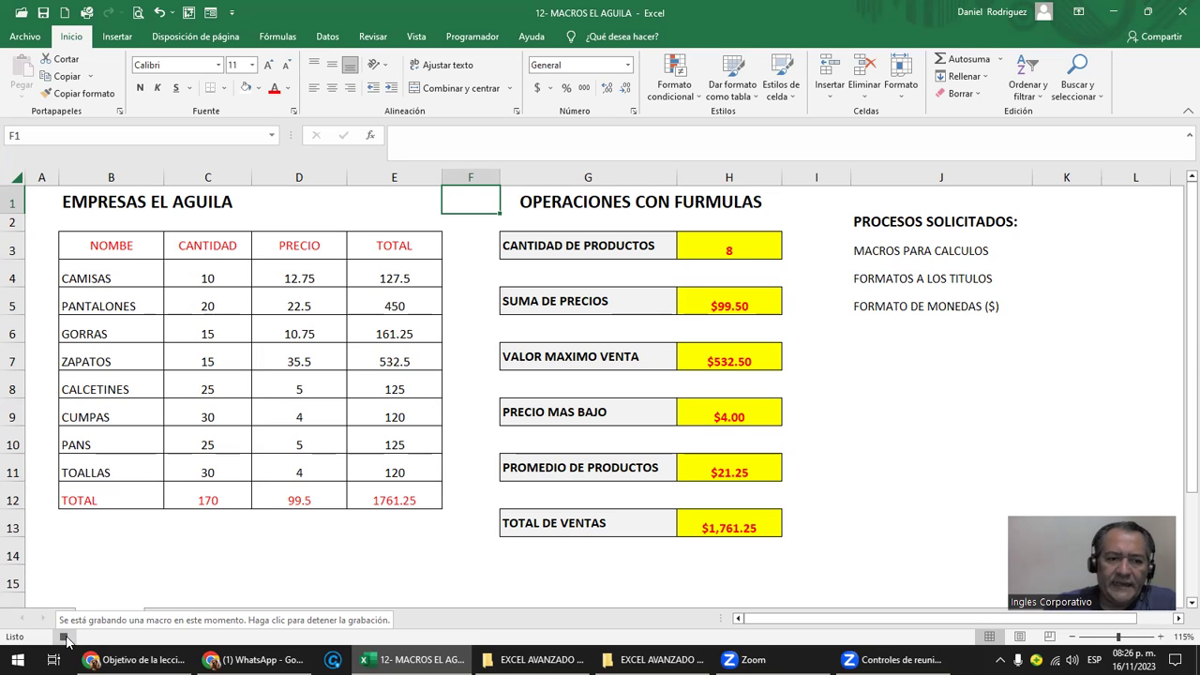
pyautogui.click(472, 37)
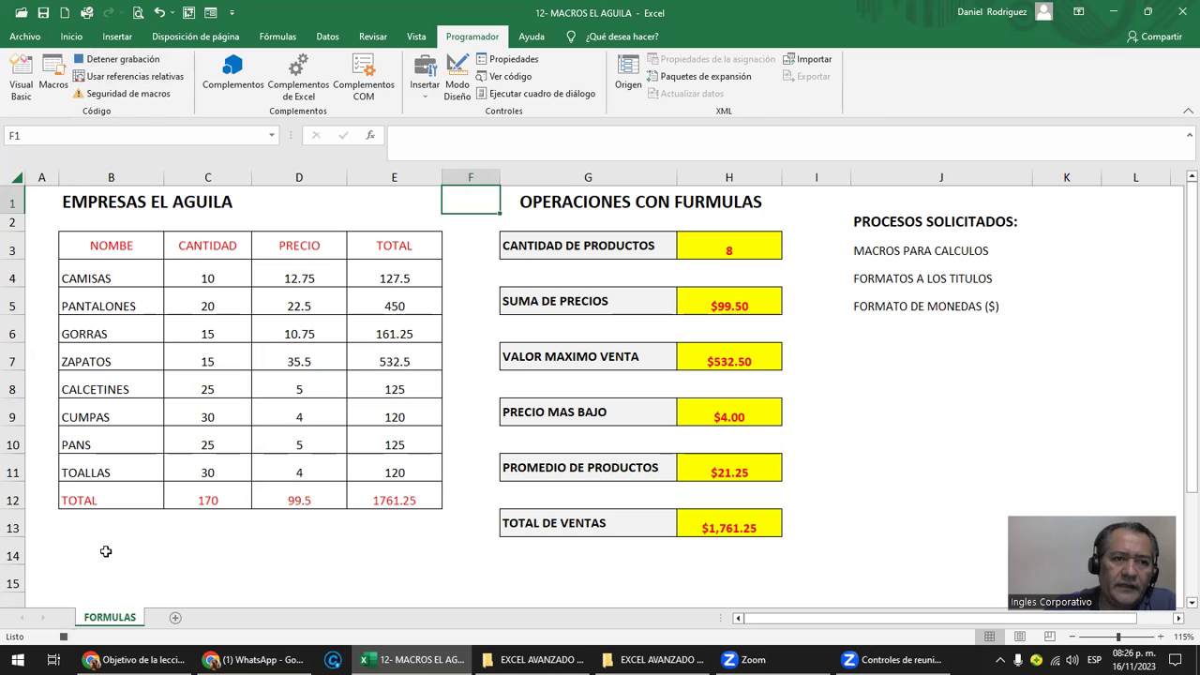
# Stop the recording, then run TITULOS_ROJOS from the Macros list with Ejecutar.
pyautogui.click(143, 64)
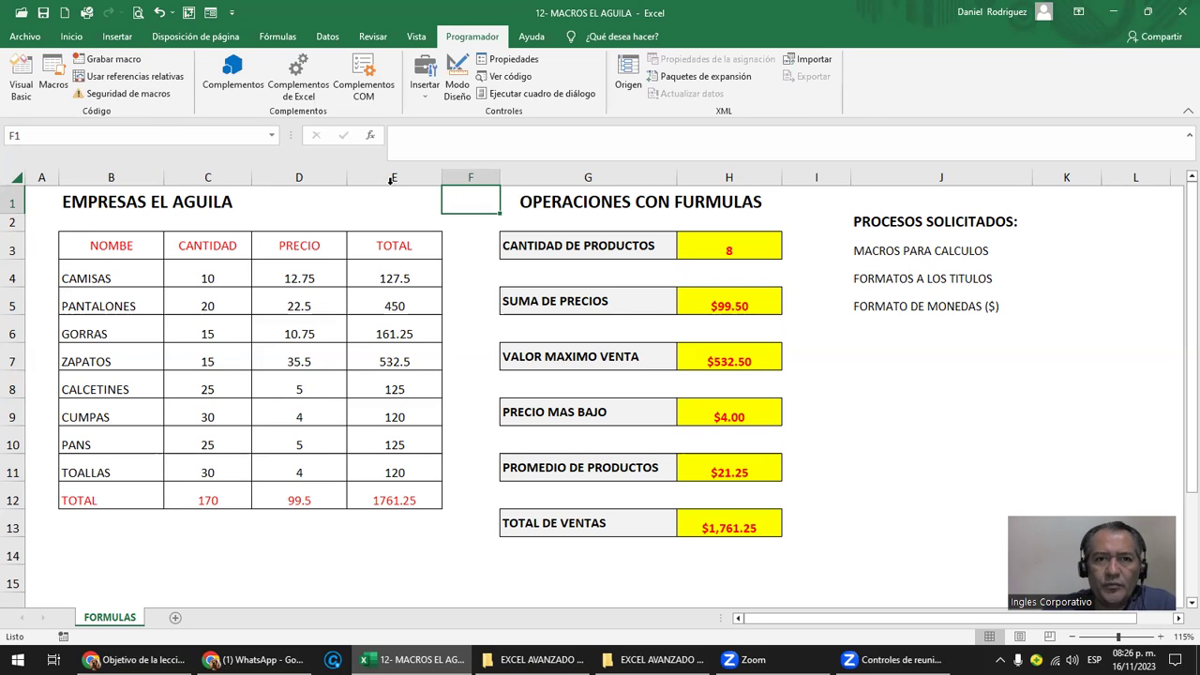
pyautogui.click(56, 73)
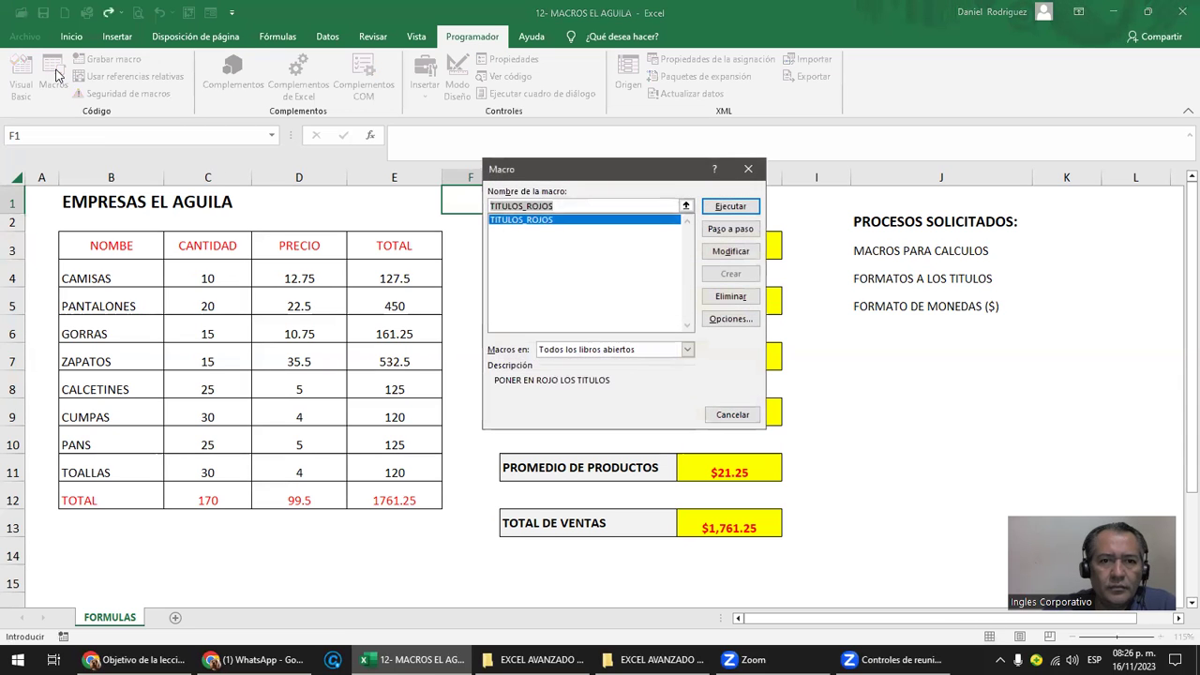
pyautogui.press('Escape')
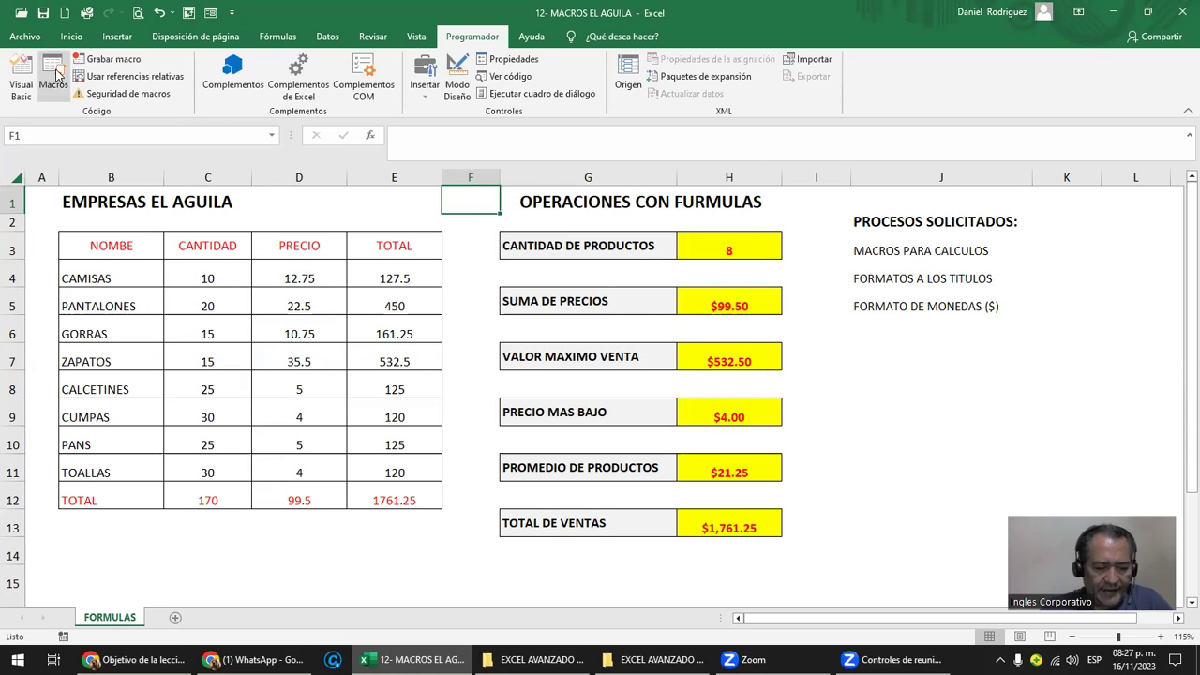
pyautogui.click(56, 73)
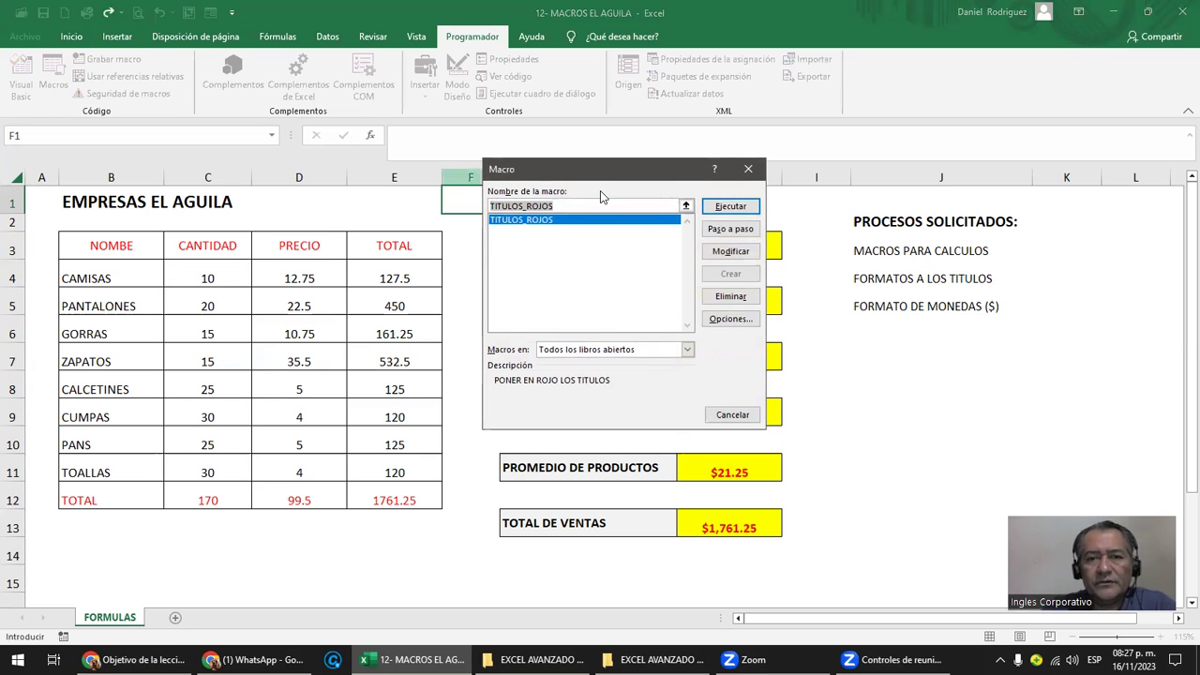
pyautogui.click(527, 221)
pyautogui.click(710, 207)
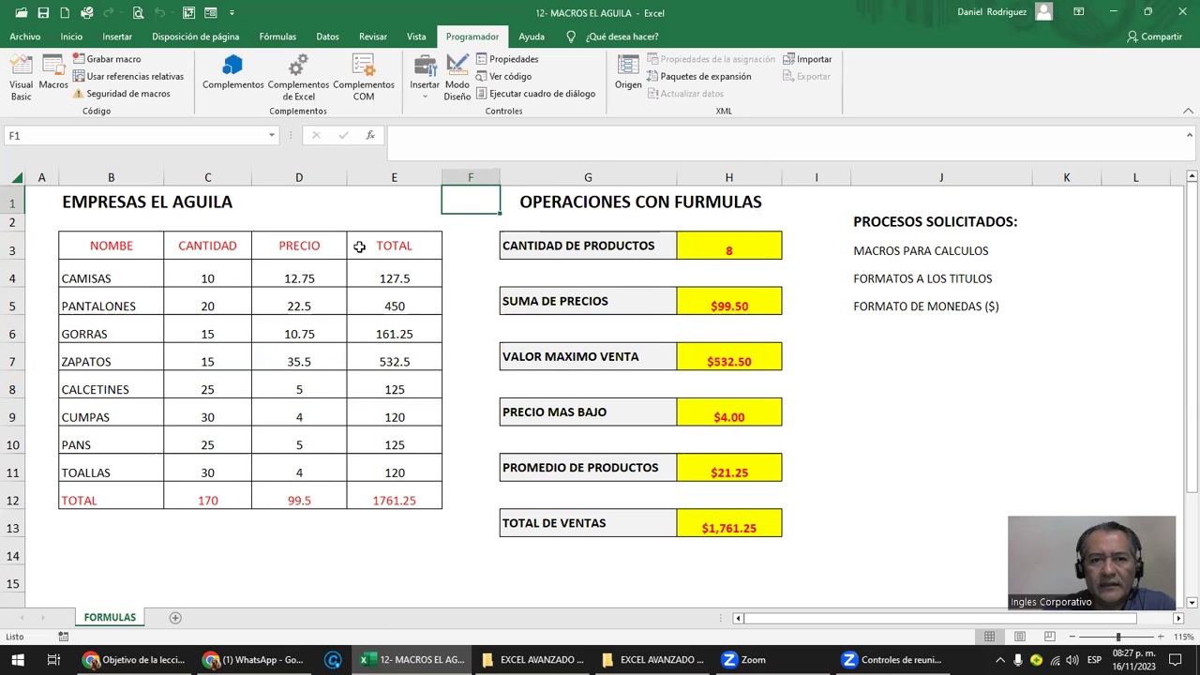
# Reset the B3:E3 header and B12:E12 TOTAL rows to Automático black font colour.
pyautogui.moveTo(98, 251); pyautogui.dragTo(386, 263)
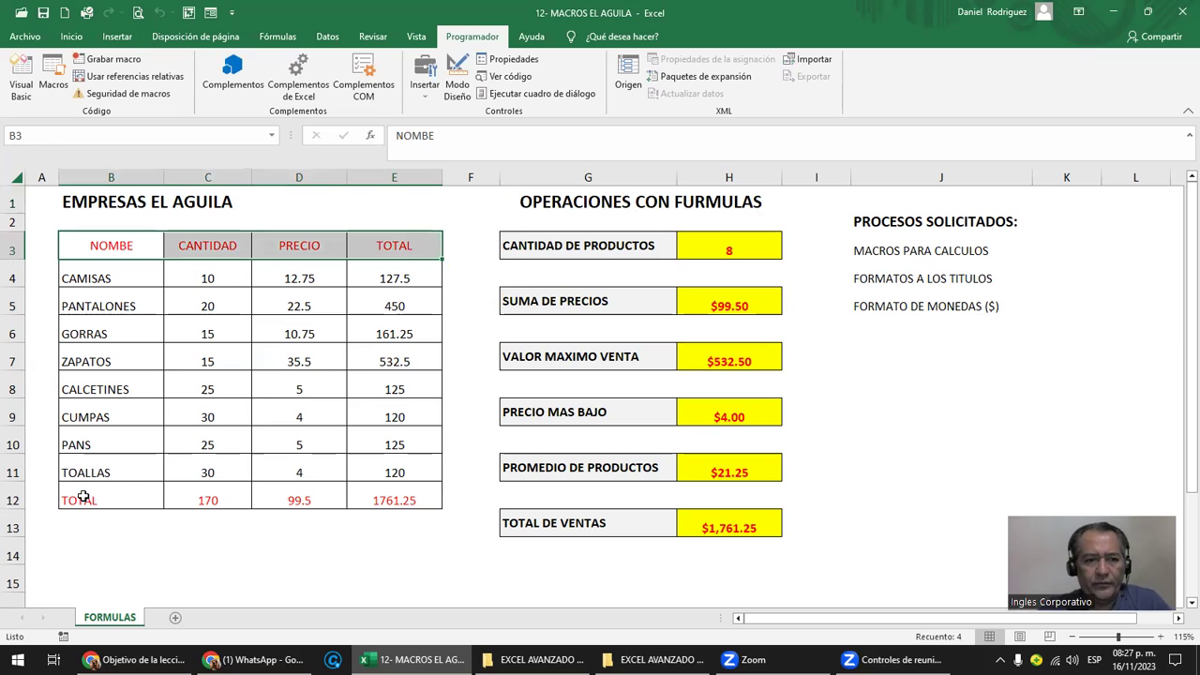
pyautogui.moveTo(81, 499); pyautogui.dragTo(407, 498)
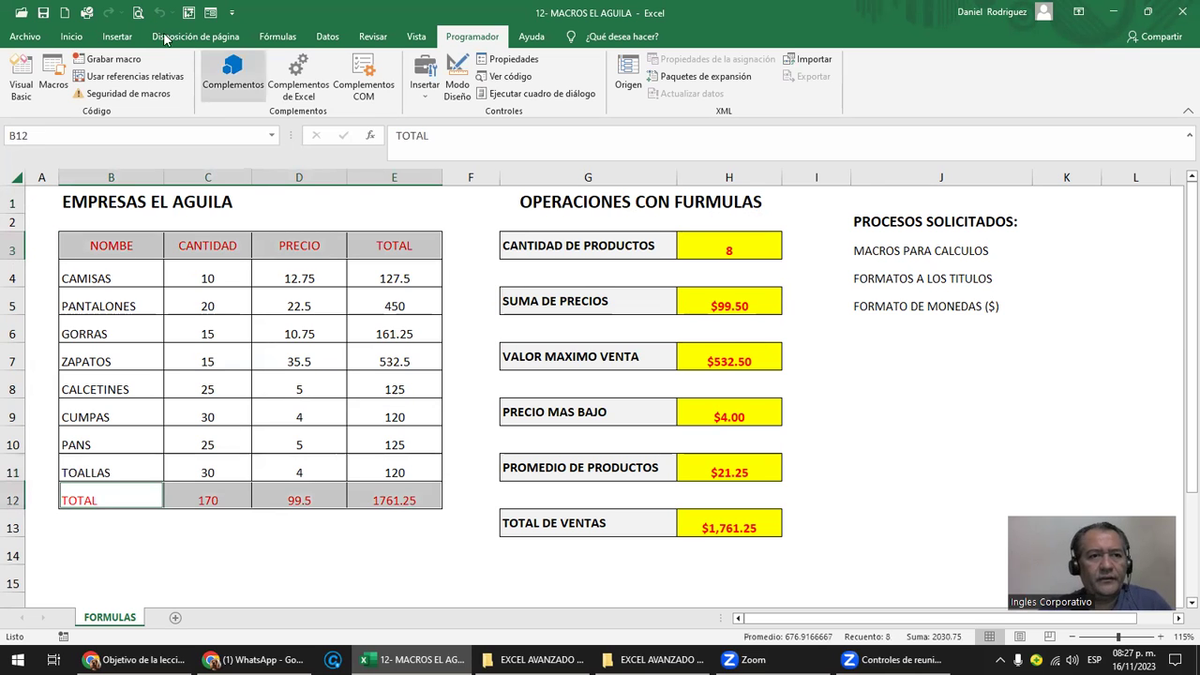
pyautogui.click(79, 42)
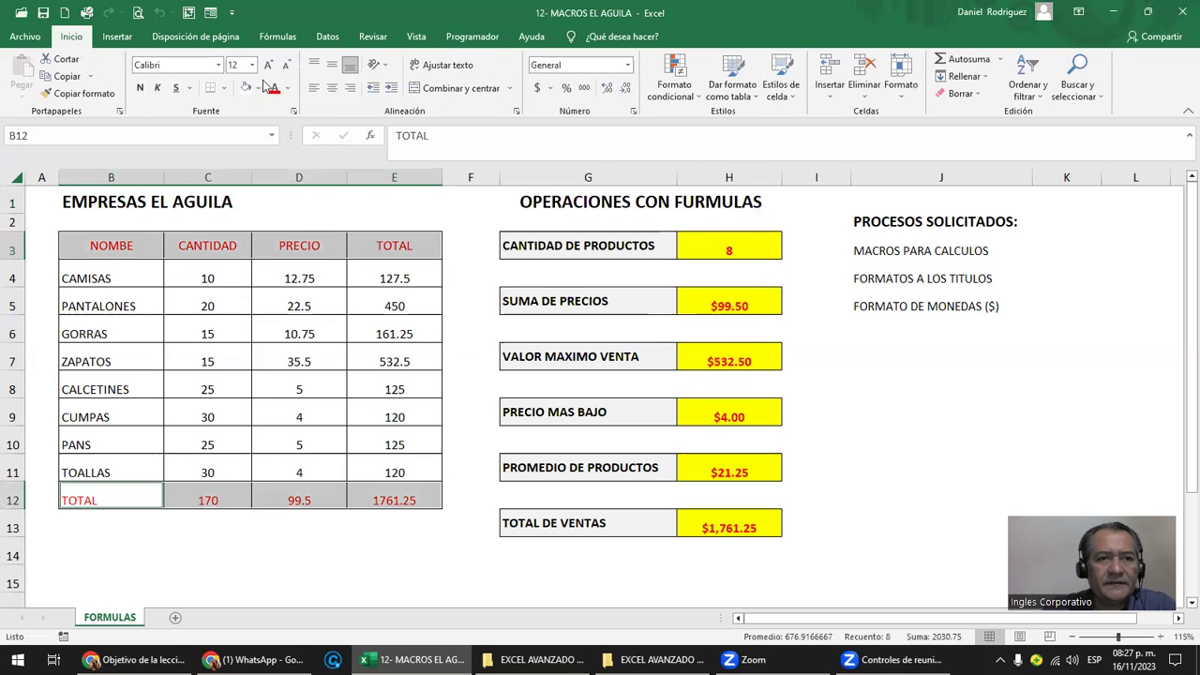
pyautogui.click(287, 87)
pyautogui.click(278, 112)
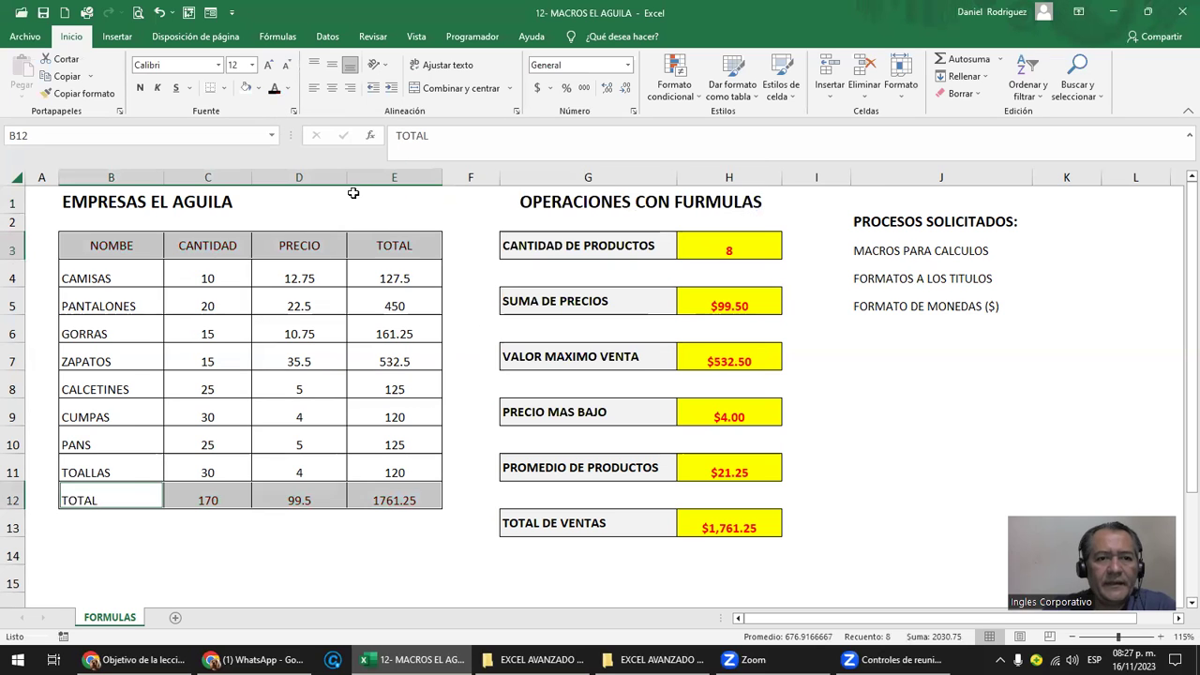
pyautogui.click(388, 195)
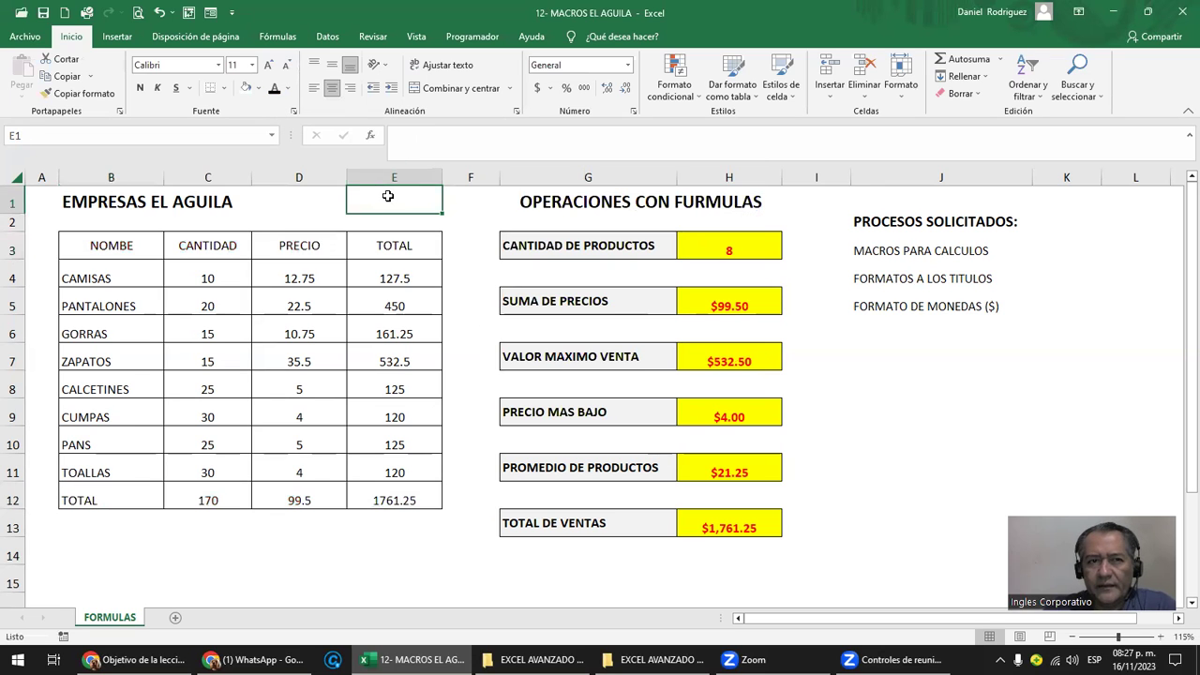
# Run the TITULOS_ROJOS macro from the Macros list to turn both rows red.
pyautogui.click(472, 36)
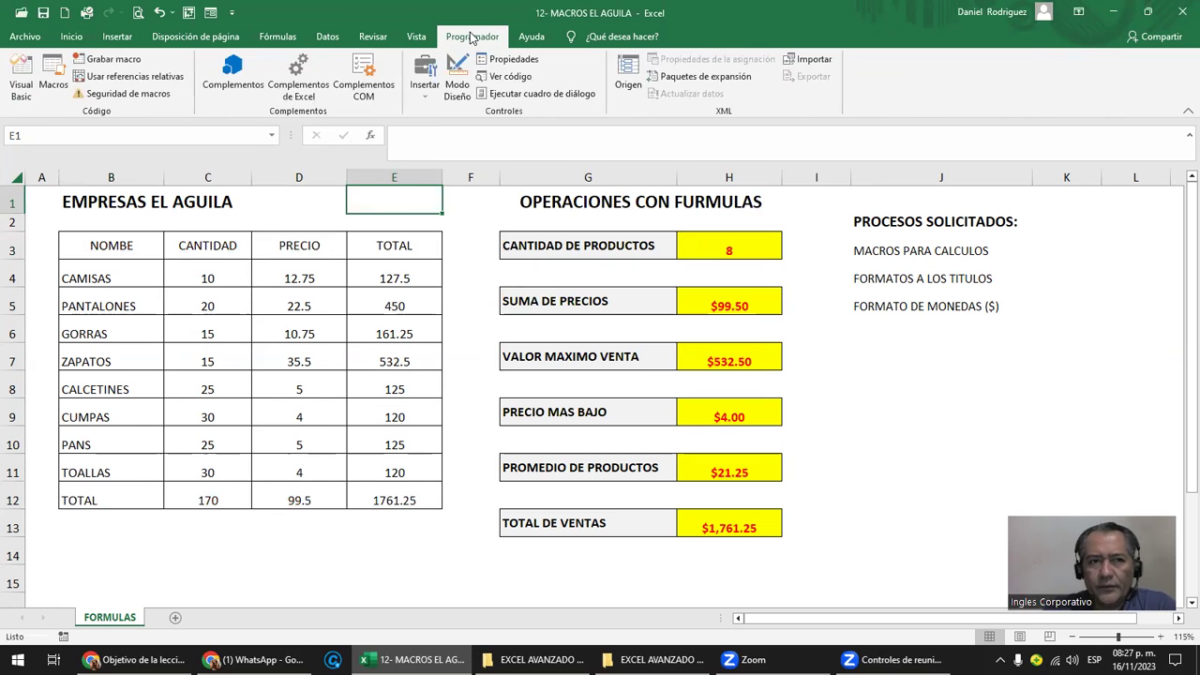
pyautogui.click(54, 67)
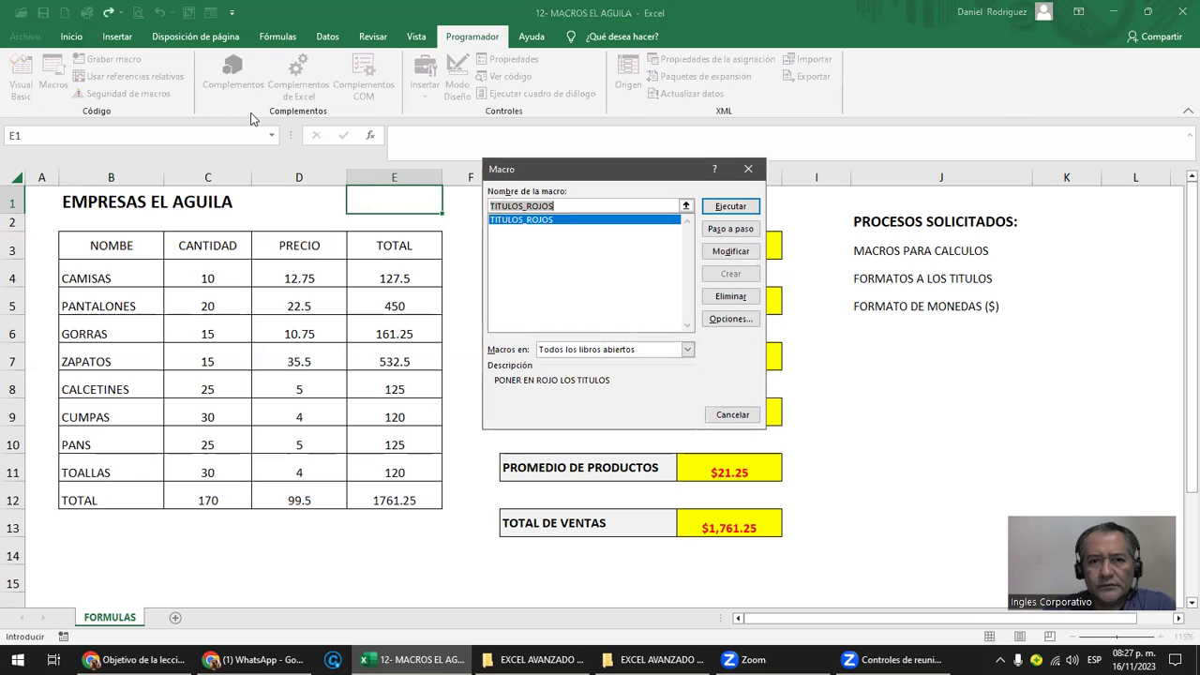
pyautogui.click(535, 221)
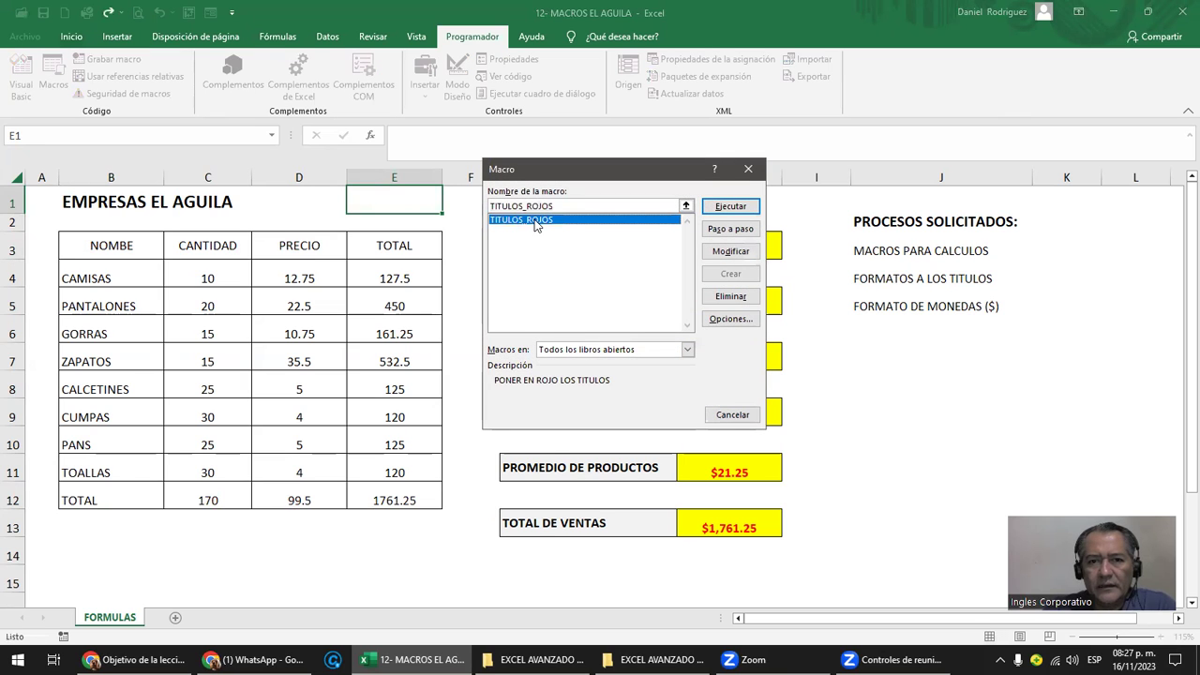
pyautogui.click(716, 207)
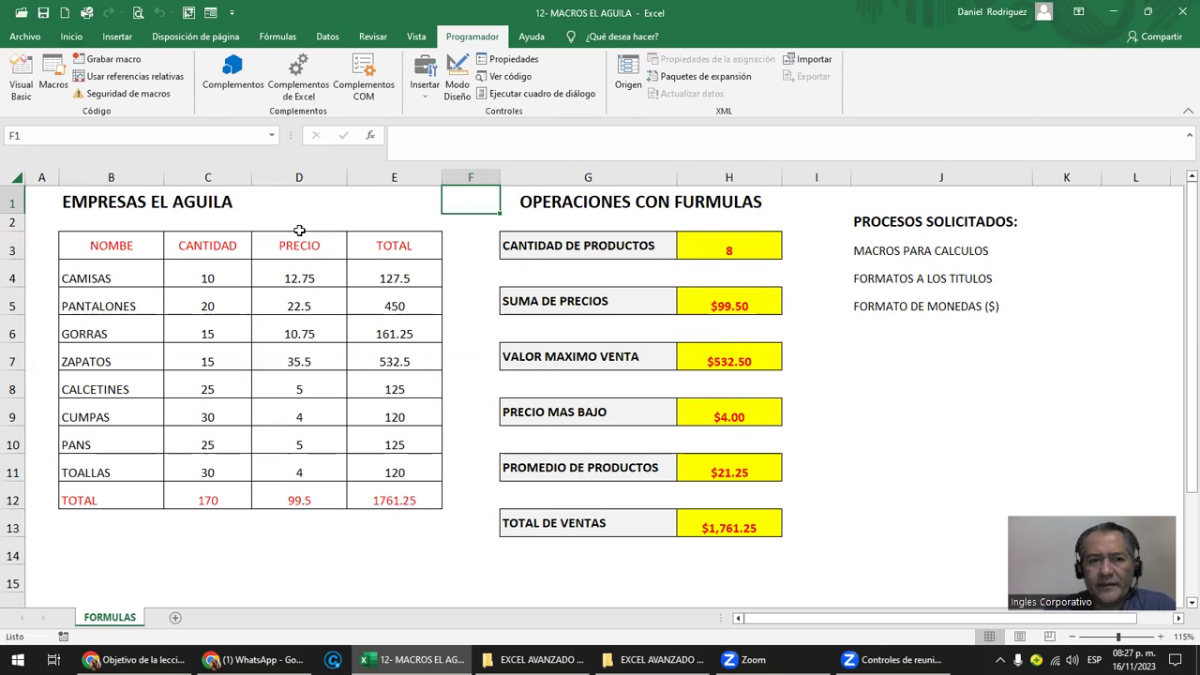
# Turn the B3:E3 header and B12:E12 TOTAL rows back to black text.
pyautogui.moveTo(131, 244); pyautogui.dragTo(468, 246)
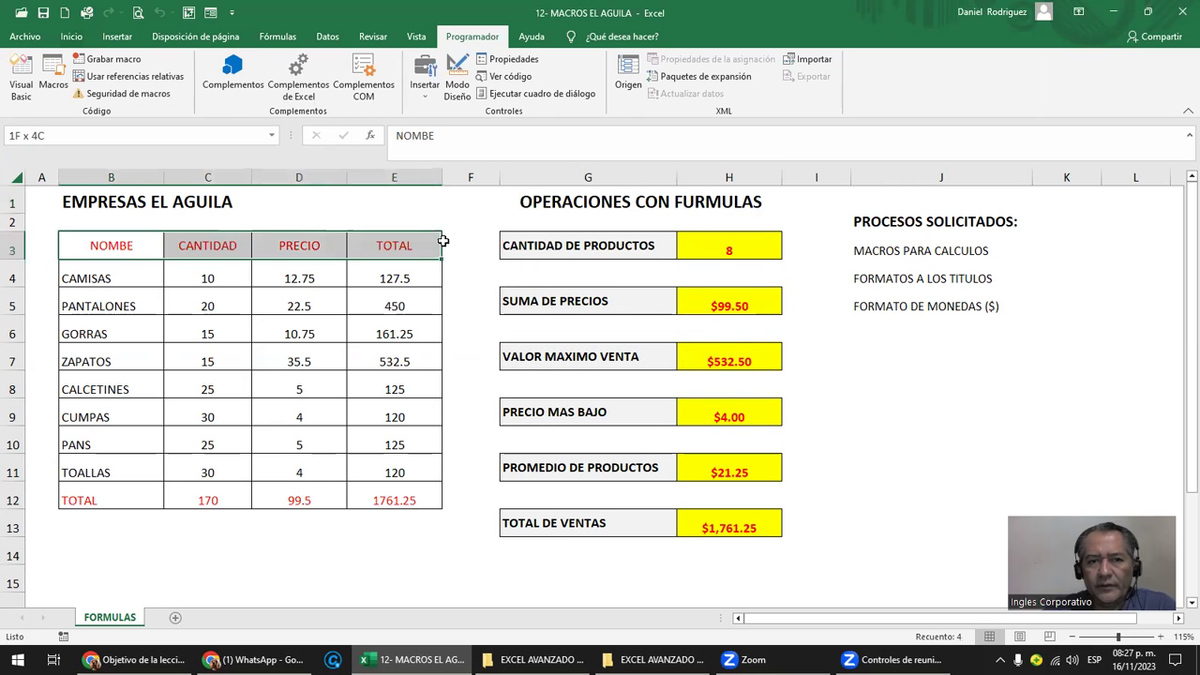
pyautogui.moveTo(108, 510); pyautogui.dragTo(374, 500)
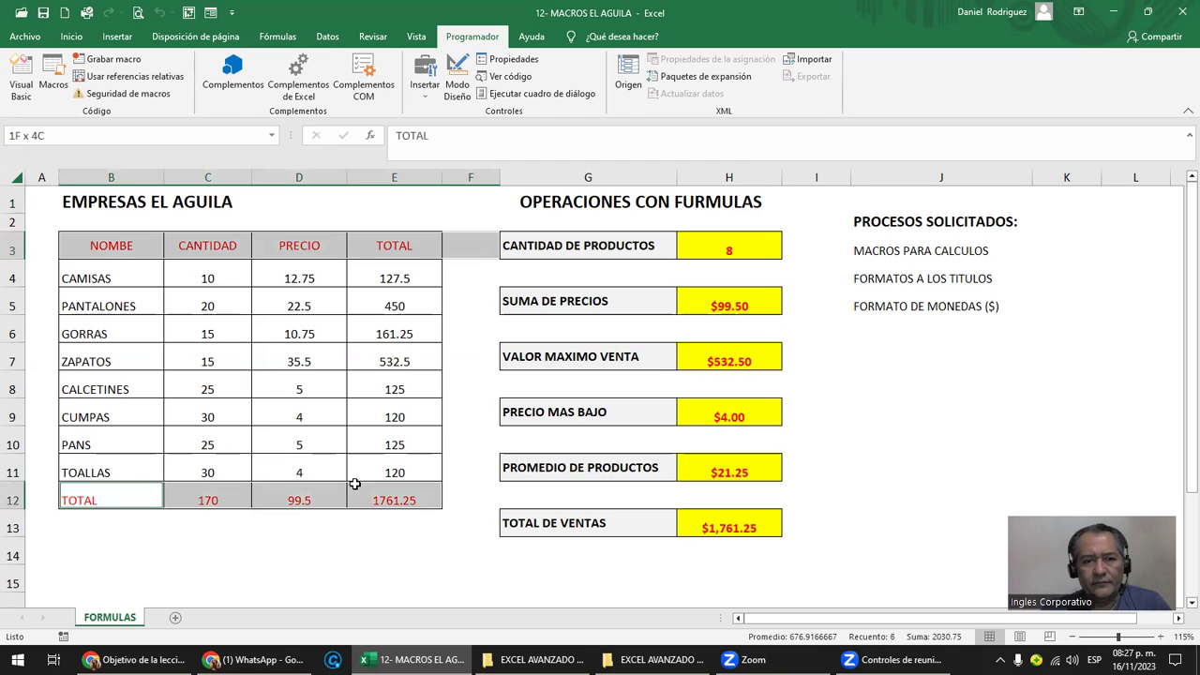
pyautogui.click(72, 36)
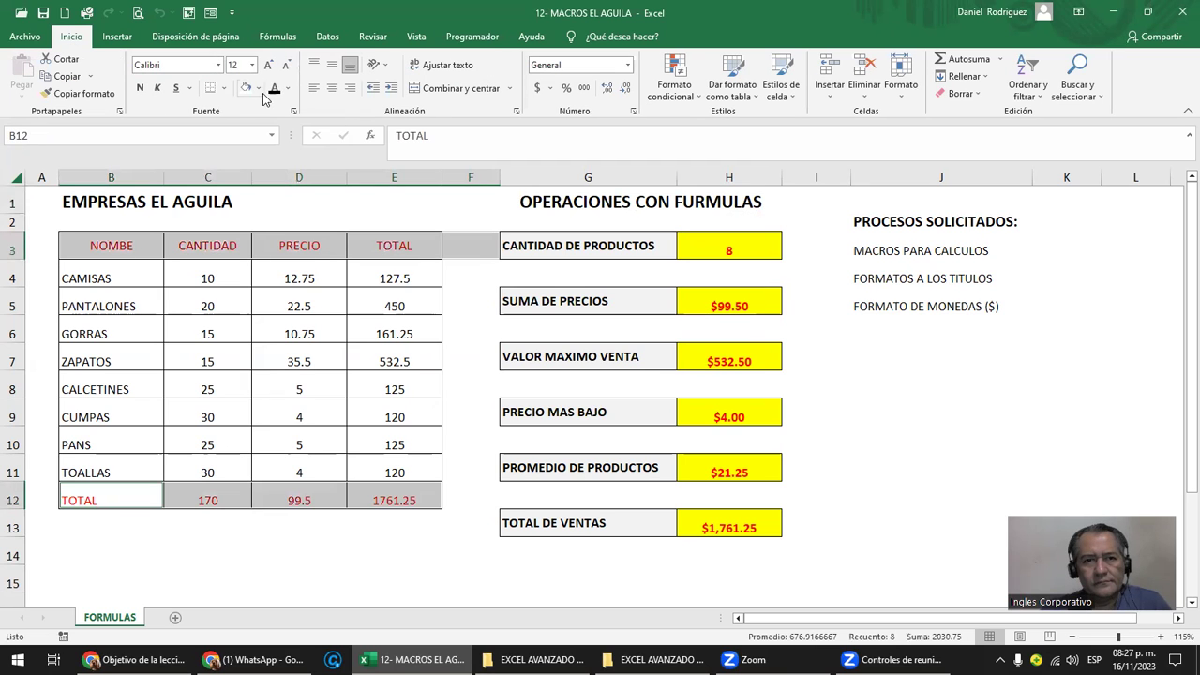
pyautogui.click(273, 87)
# From cell F1, run TITULOS_ROJOS with the Ctrl+Shift+T shortcut.
pyautogui.click(475, 206)
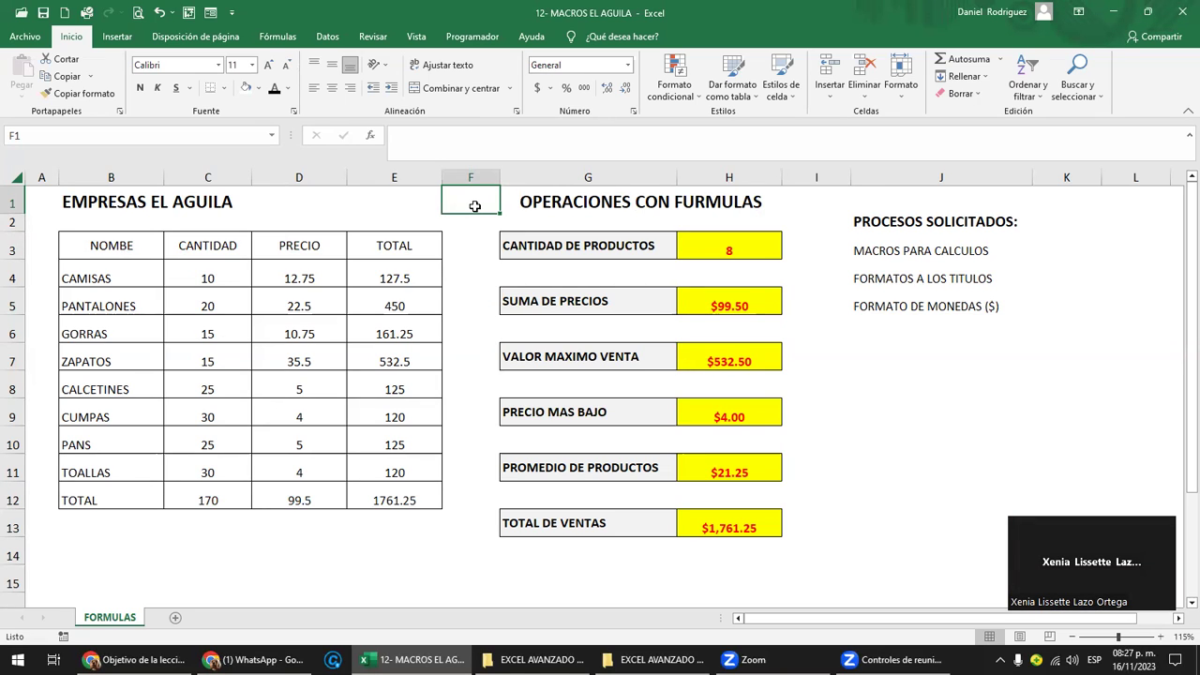
pyautogui.hotkey('ctrl', 'shift', 't')
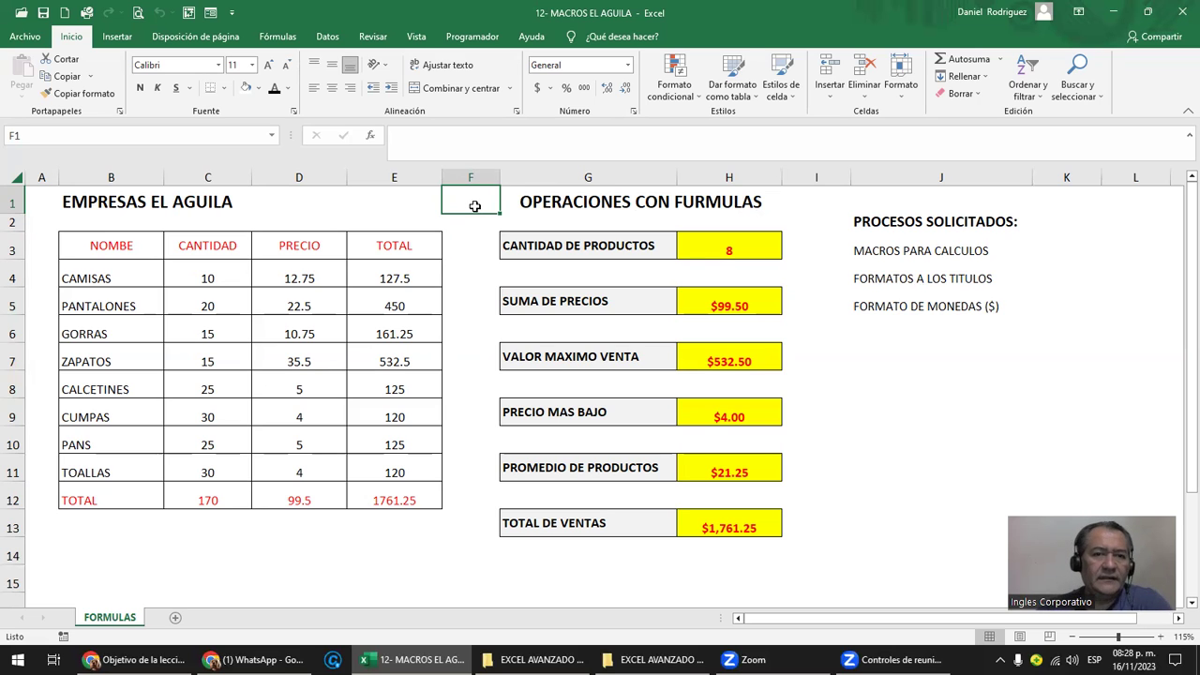
pyautogui.click(476, 38)
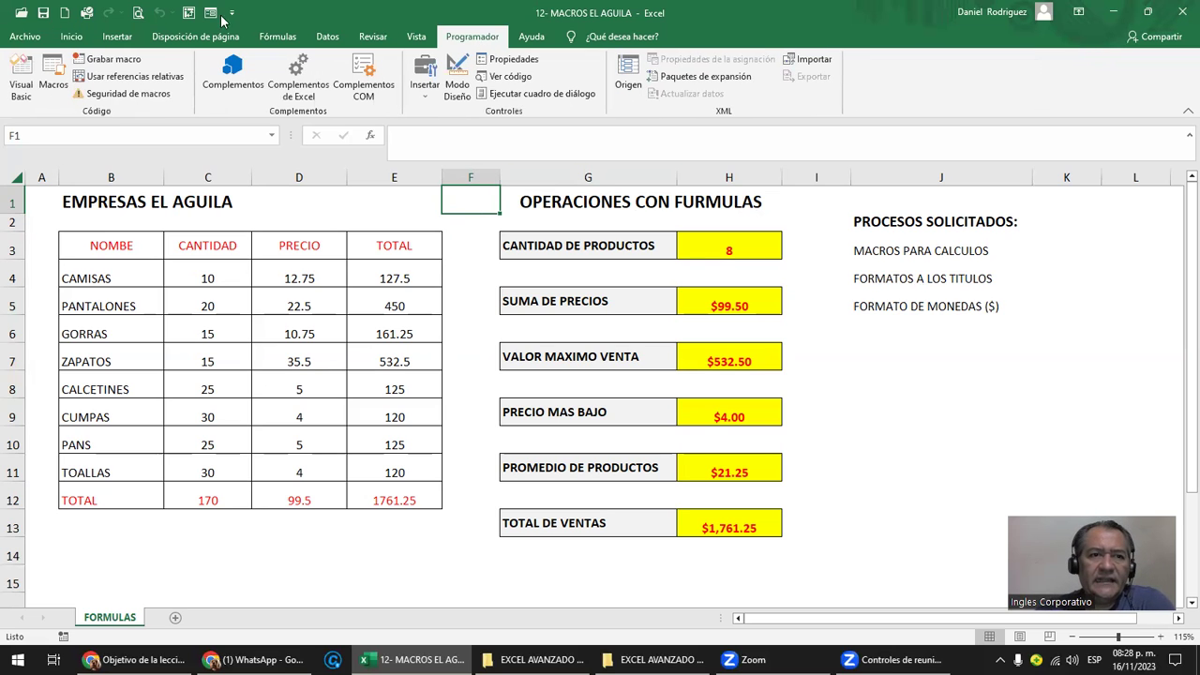
# Open TITULOS_ROJOS with Modificar from the Alt+F8 macro list to view its code.
pyautogui.click(59, 73)
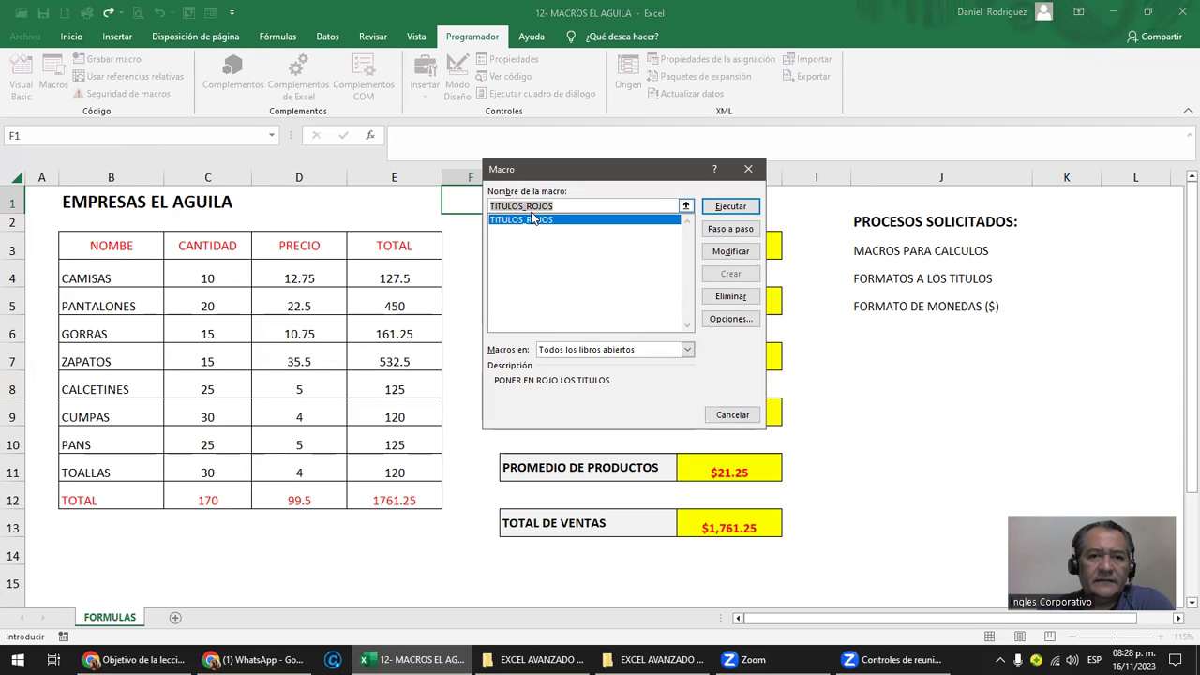
pyautogui.click(532, 223)
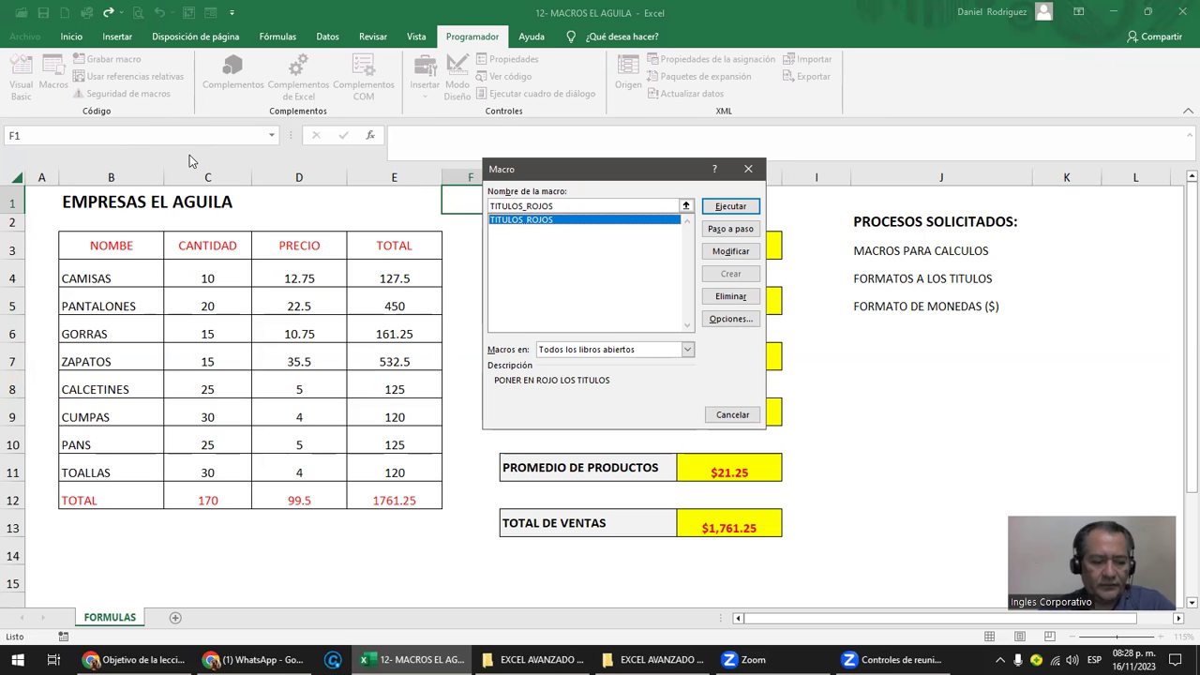
pyautogui.press('Escape')
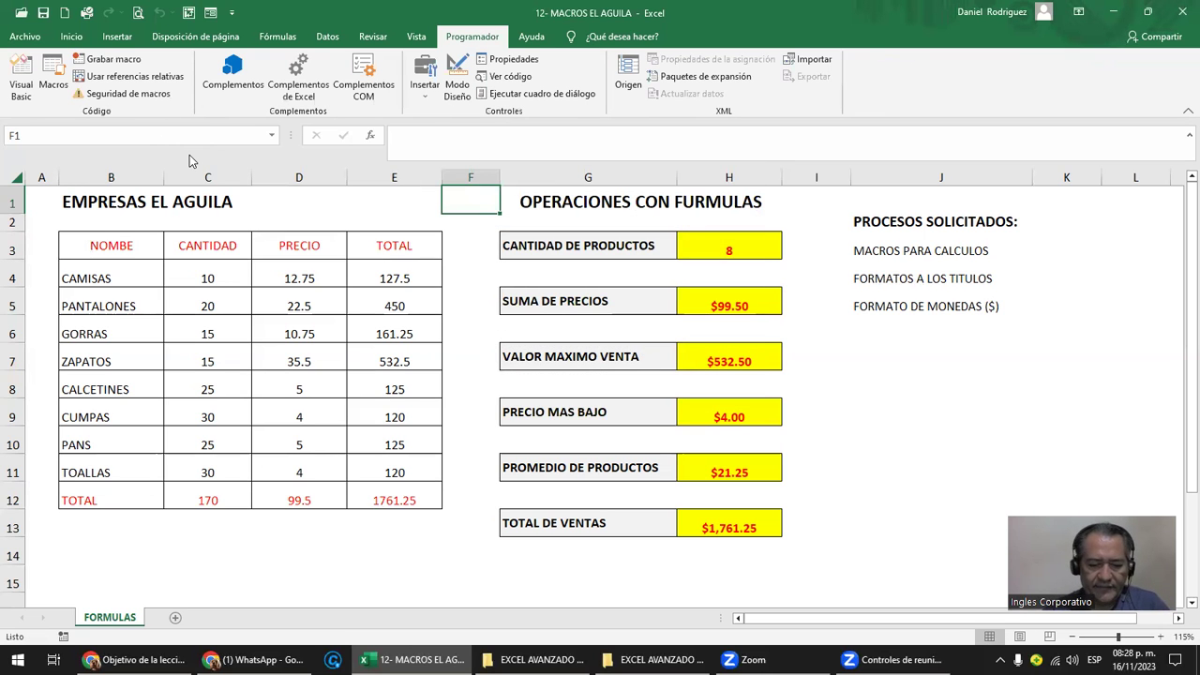
pyautogui.hotkey('alt', 'F8')
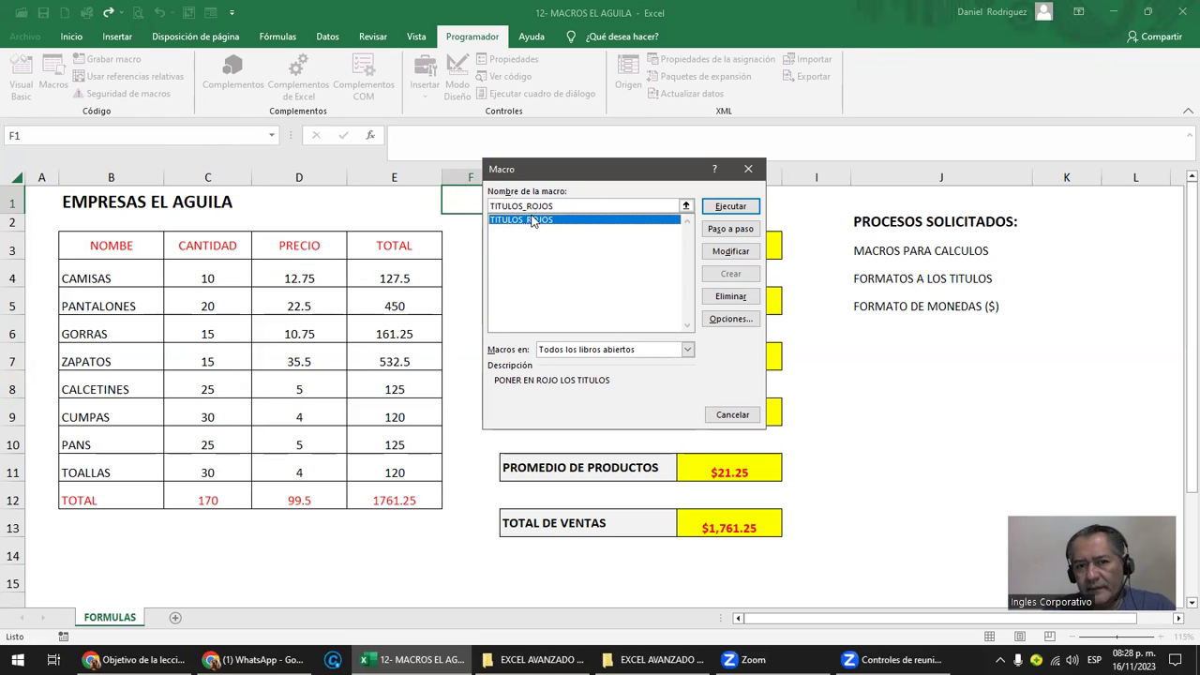
pyautogui.click(730, 250)
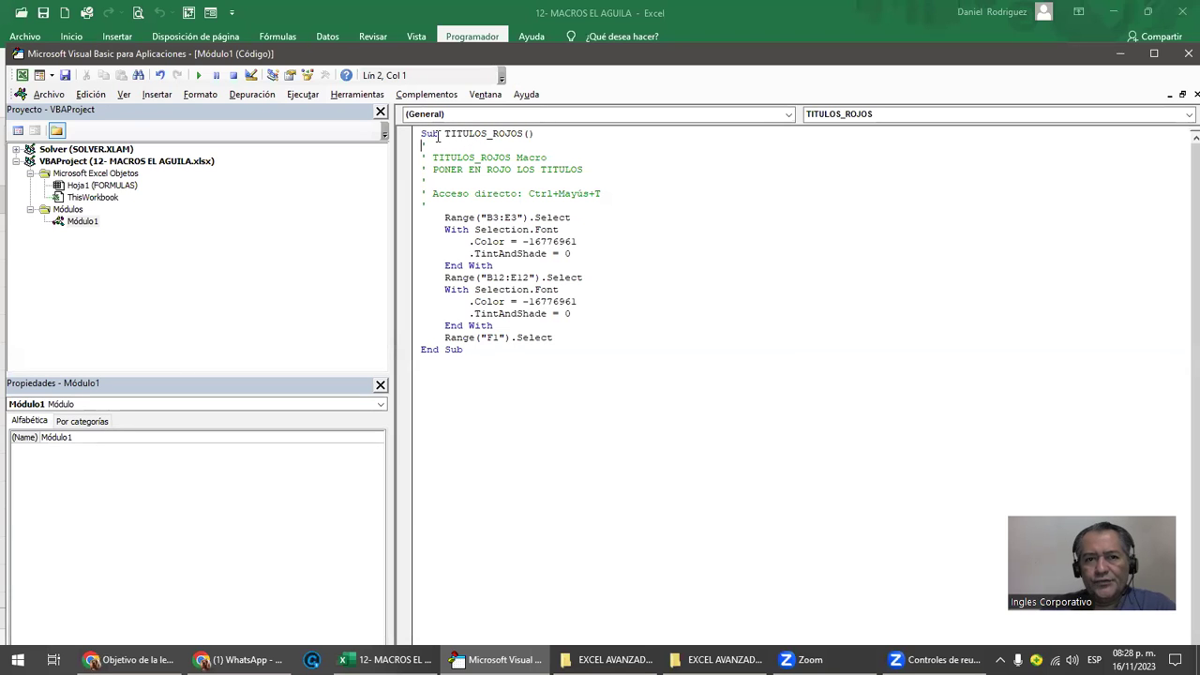
# Walk through the Sub TITULOS_ROJOS() declaration and its description and shortcut comment lines.
pyautogui.moveTo(438, 136); pyautogui.dragTo(420, 134)
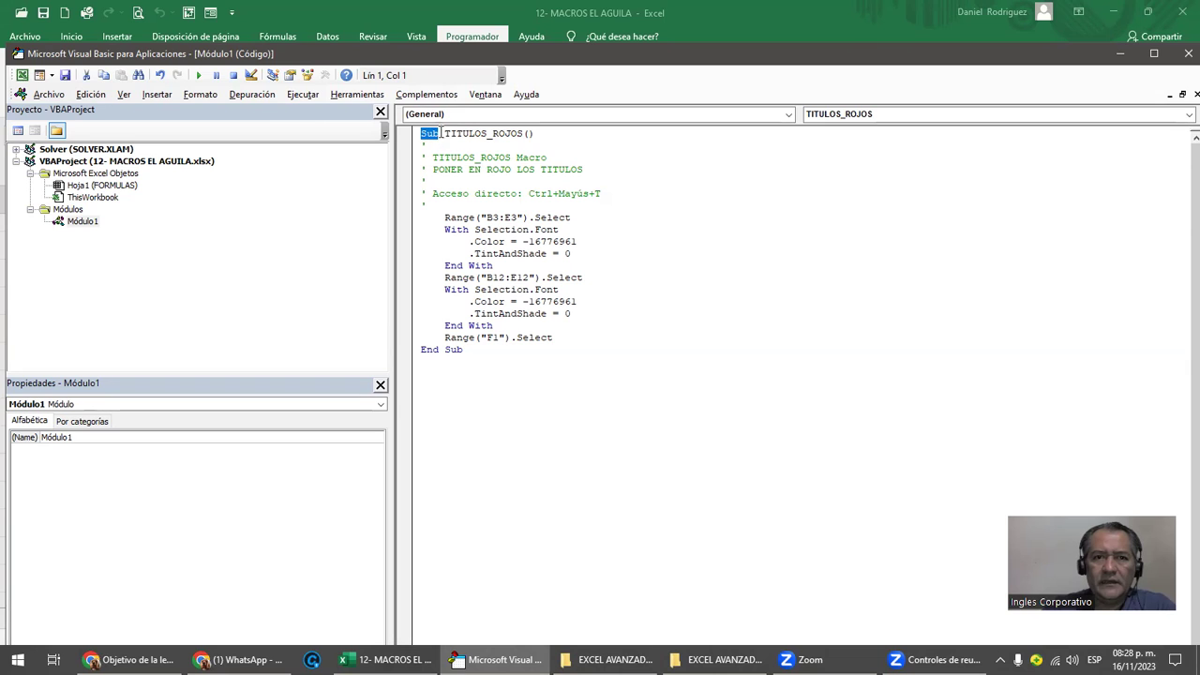
pyautogui.click(445, 136)
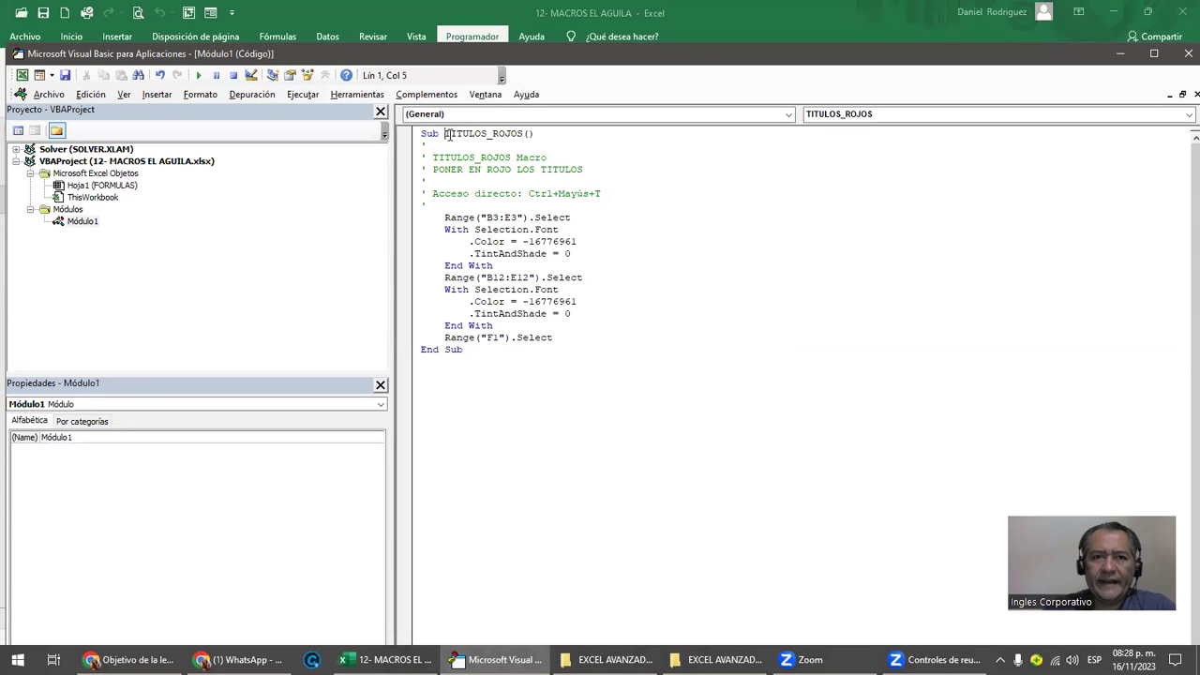
pyautogui.keyDown('shift'); pyautogui.click(456, 139); pyautogui.keyUp('shift')
pyautogui.moveTo(444, 136); pyautogui.dragTo(551, 140)
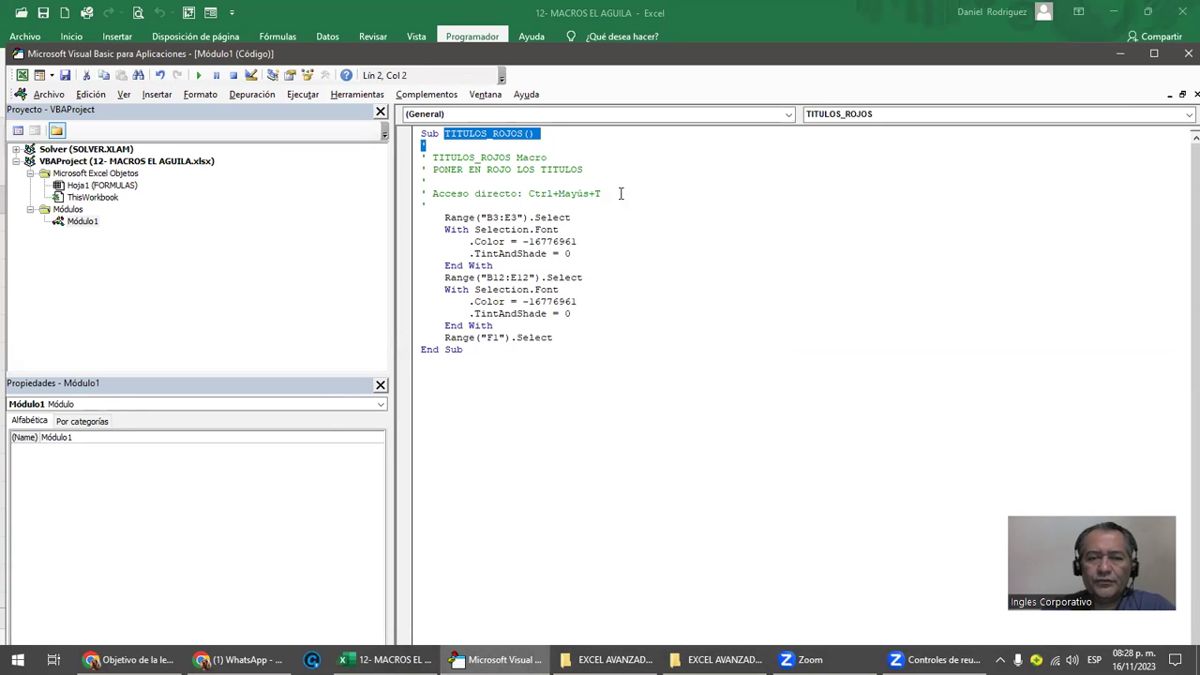
pyautogui.click(576, 141)
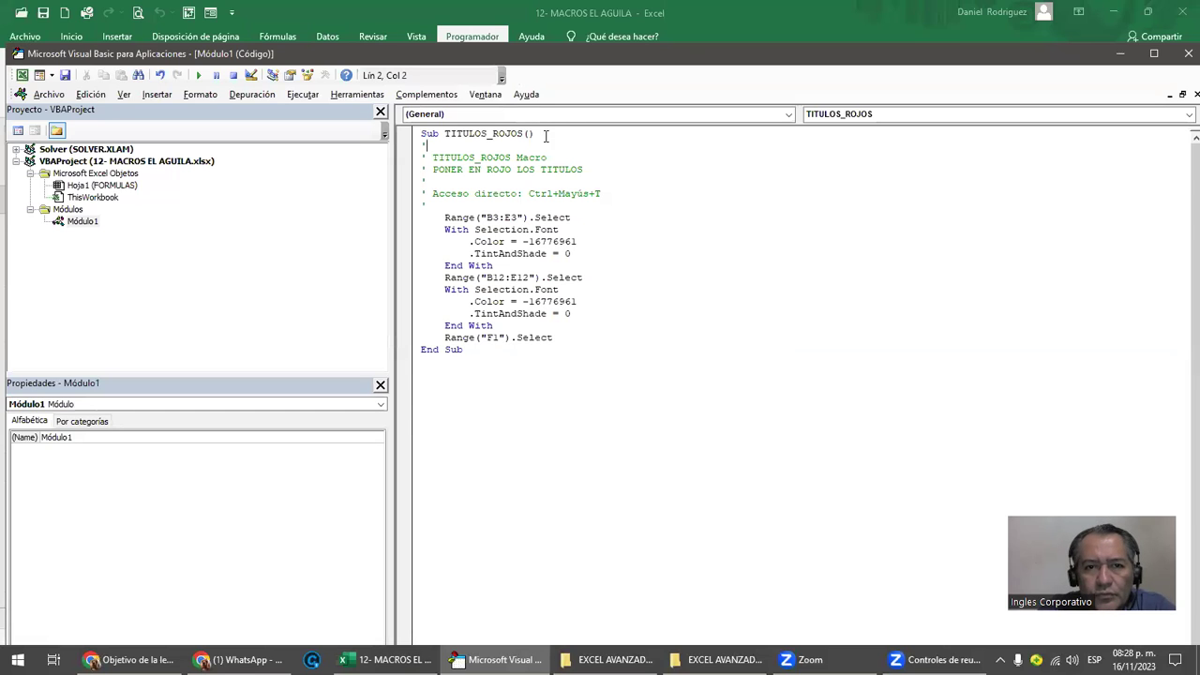
pyautogui.moveTo(533, 134); pyautogui.dragTo(523, 134)
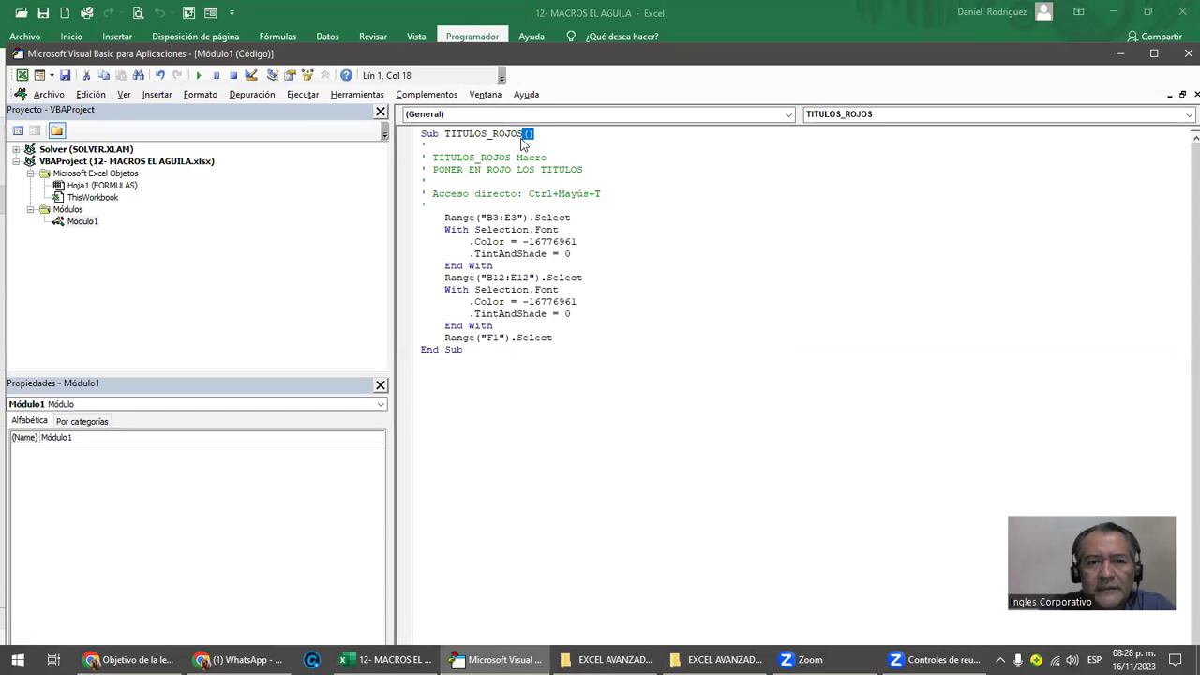
pyautogui.moveTo(437, 157); pyautogui.dragTo(569, 164)
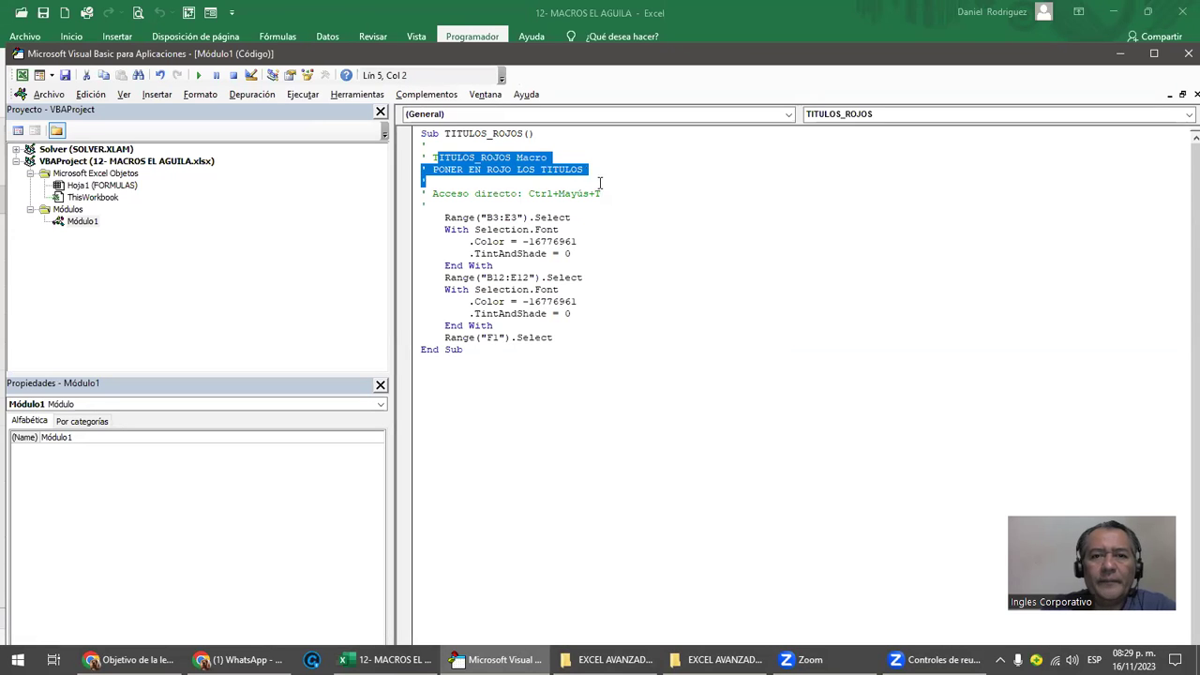
pyautogui.moveTo(569, 164); pyautogui.dragTo(611, 197)
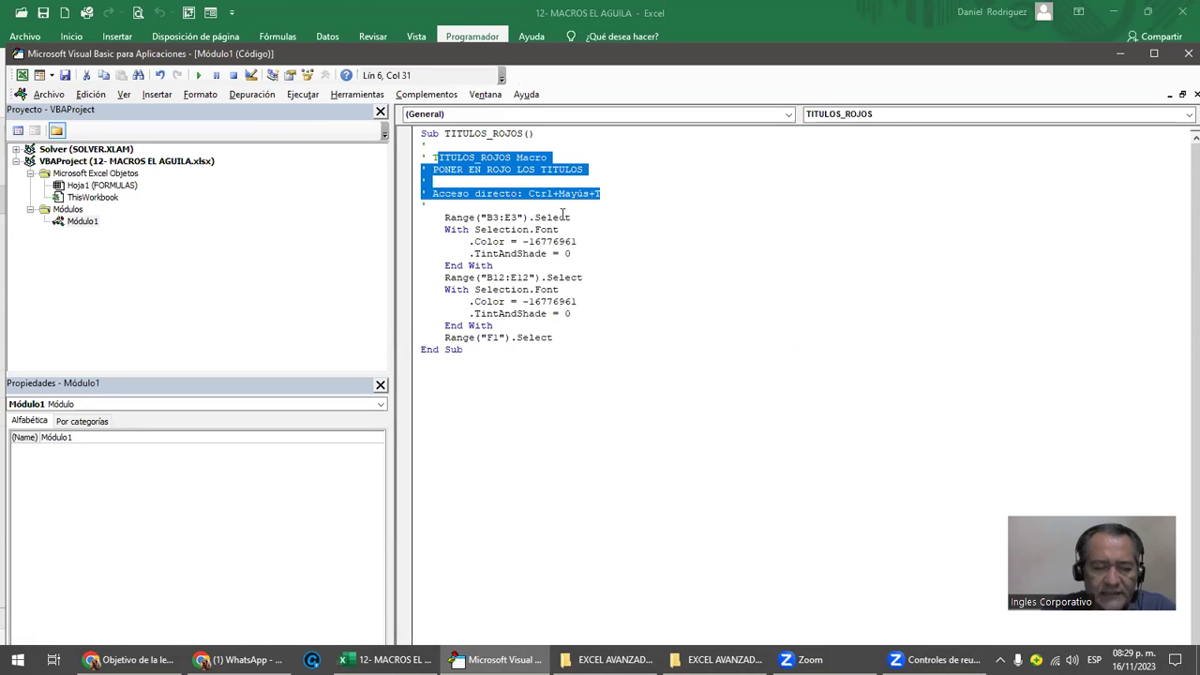
pyautogui.click(614, 204)
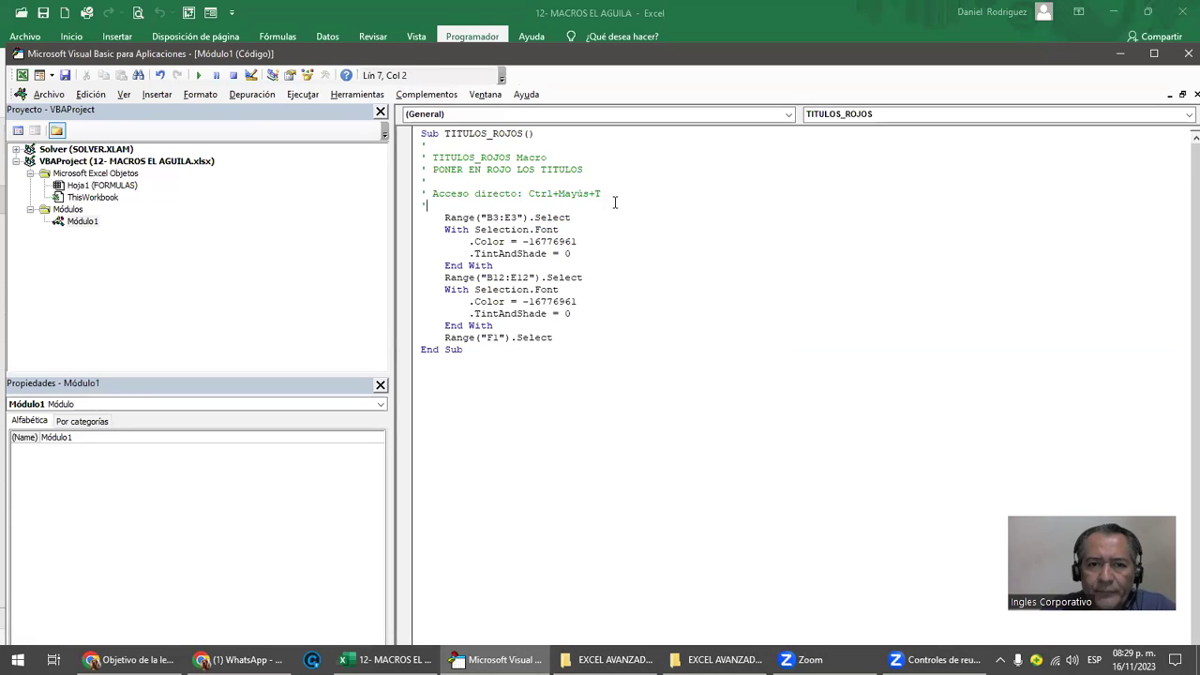
pyautogui.moveTo(615, 192); pyautogui.dragTo(425, 196)
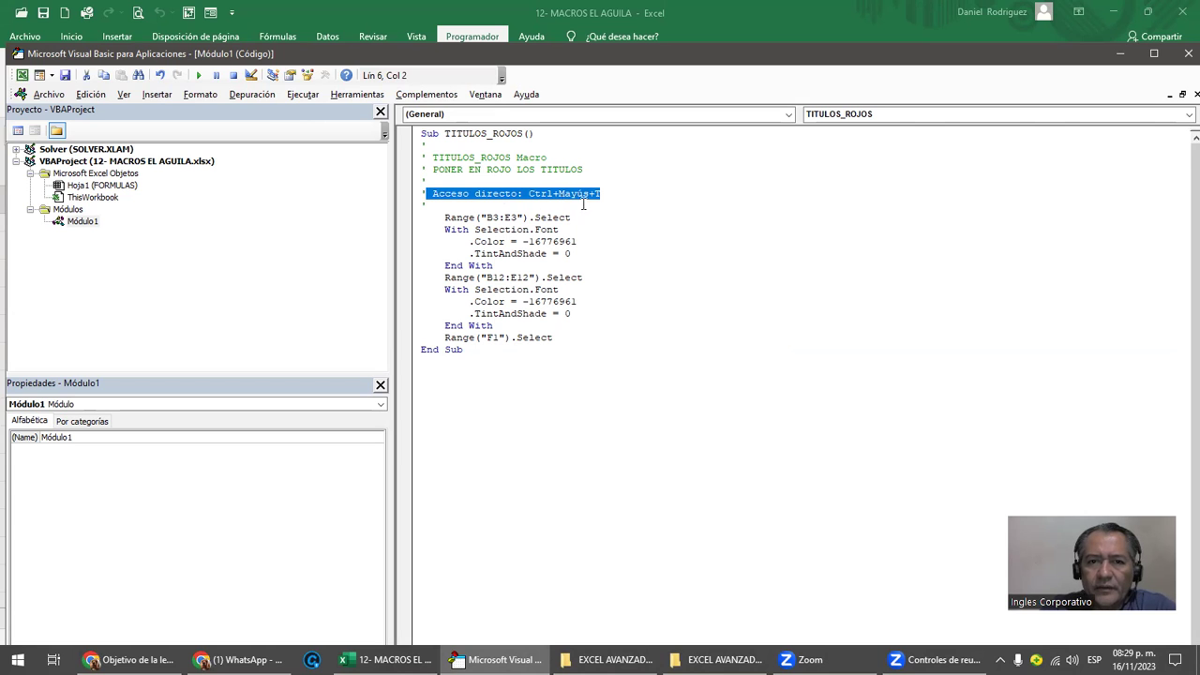
pyautogui.click(469, 233)
# Review the red font statements for B3:E3 and B12:E12, then close the VBA editor.
pyautogui.moveTo(444, 217)
pyautogui.mouseDown()
pyautogui.moveTo(477, 231)
pyautogui.moveTo(573, 337)
pyautogui.mouseUp()
pyautogui.click(648, 252)
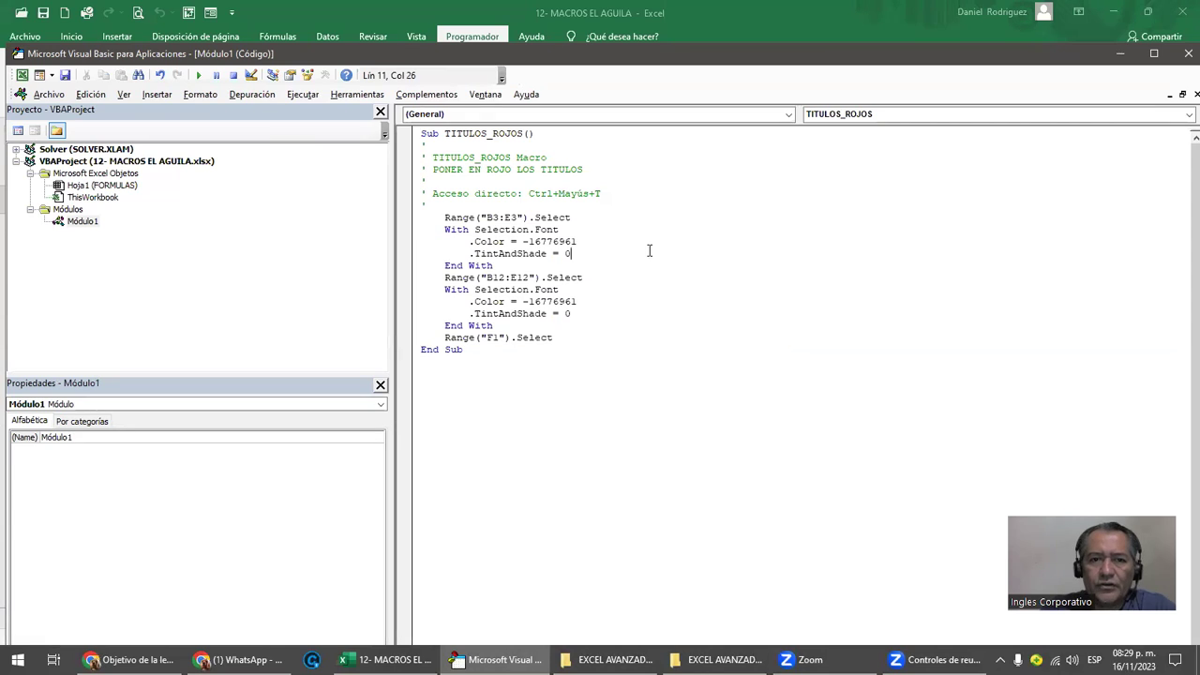
pyautogui.moveTo(493, 217); pyautogui.dragTo(525, 216)
pyautogui.click(446, 216)
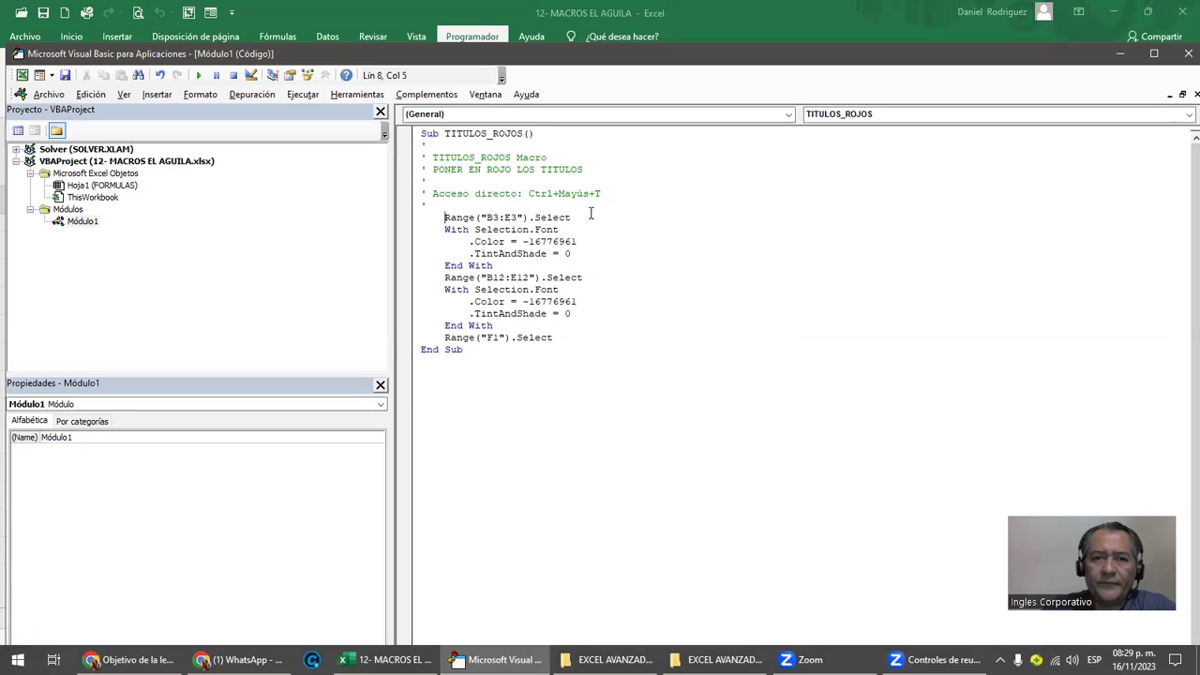
pyautogui.moveTo(591, 214); pyautogui.dragTo(449, 219)
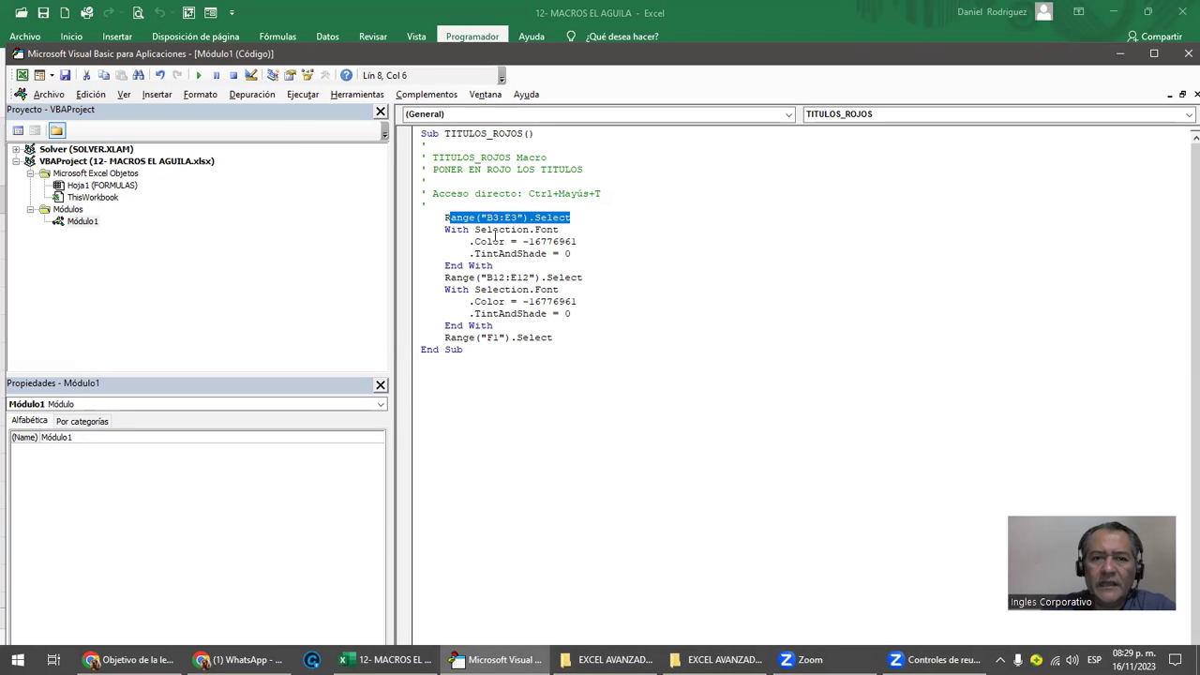
pyautogui.moveTo(476, 230); pyautogui.dragTo(568, 255)
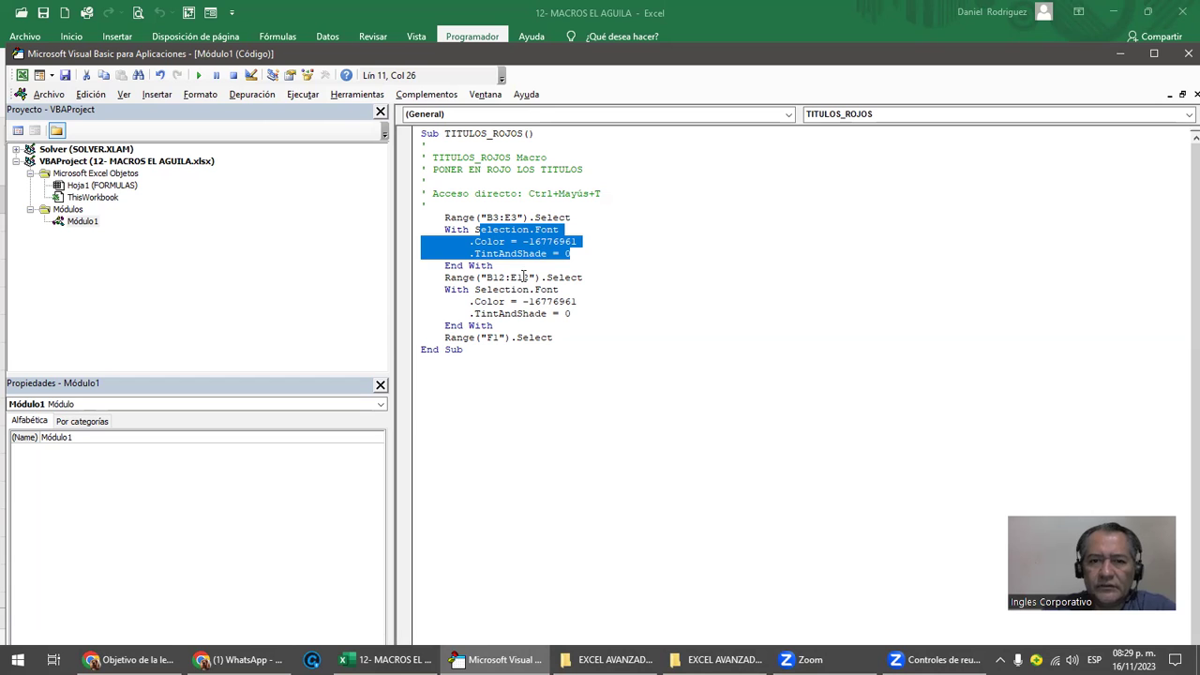
pyautogui.moveTo(479, 290); pyautogui.dragTo(591, 309)
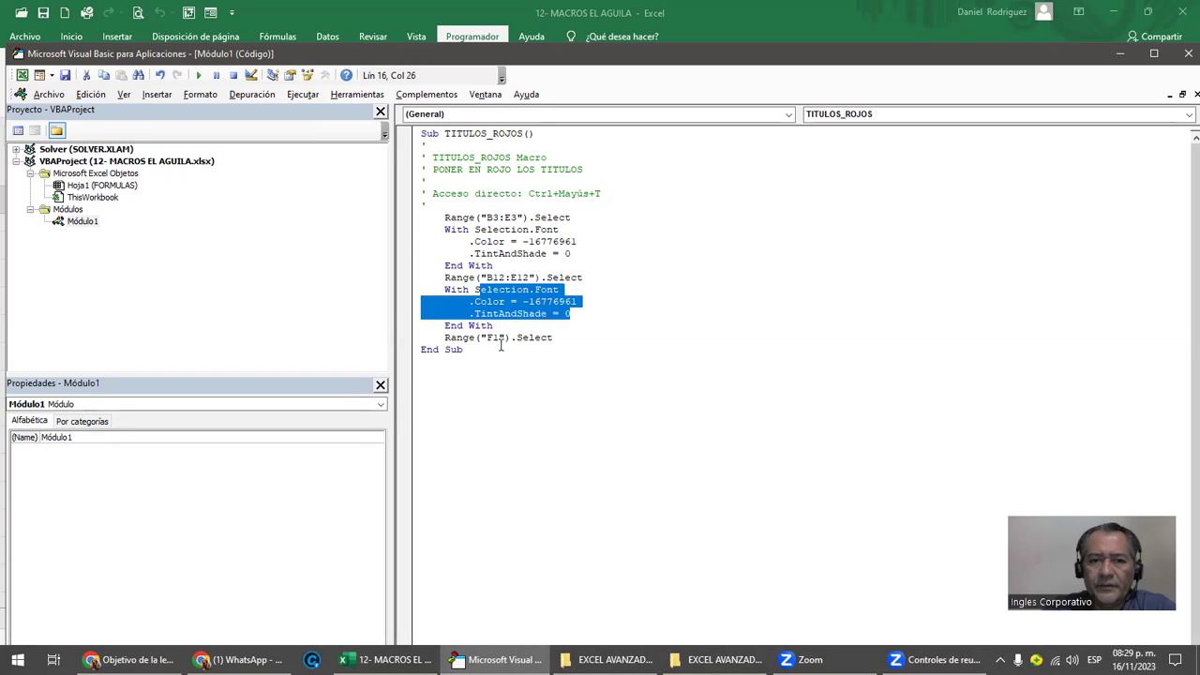
pyautogui.moveTo(534, 339); pyautogui.dragTo(553, 379)
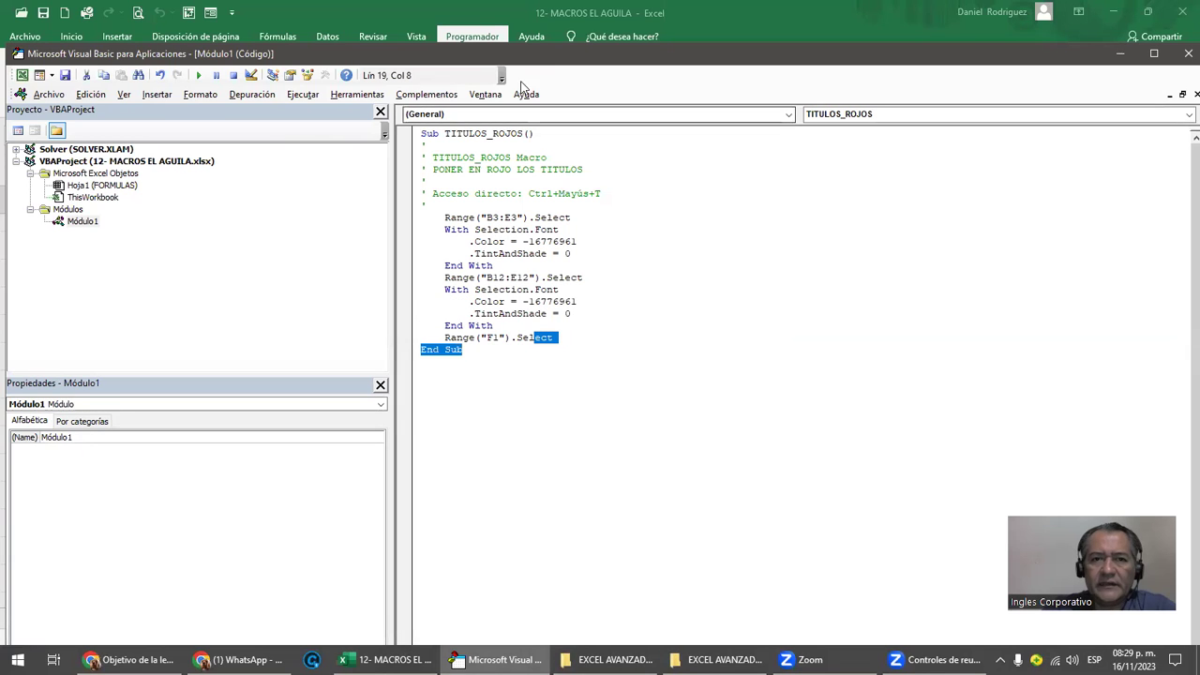
pyautogui.doubleClick(541, 62)
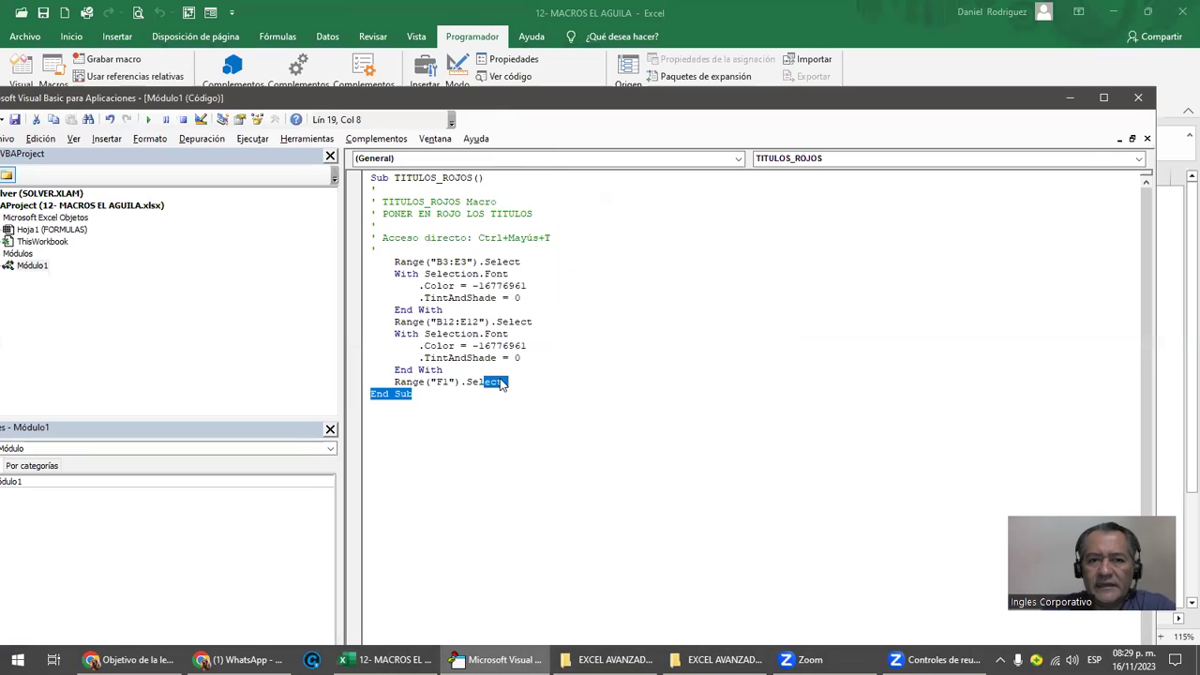
pyautogui.click(1137, 98)
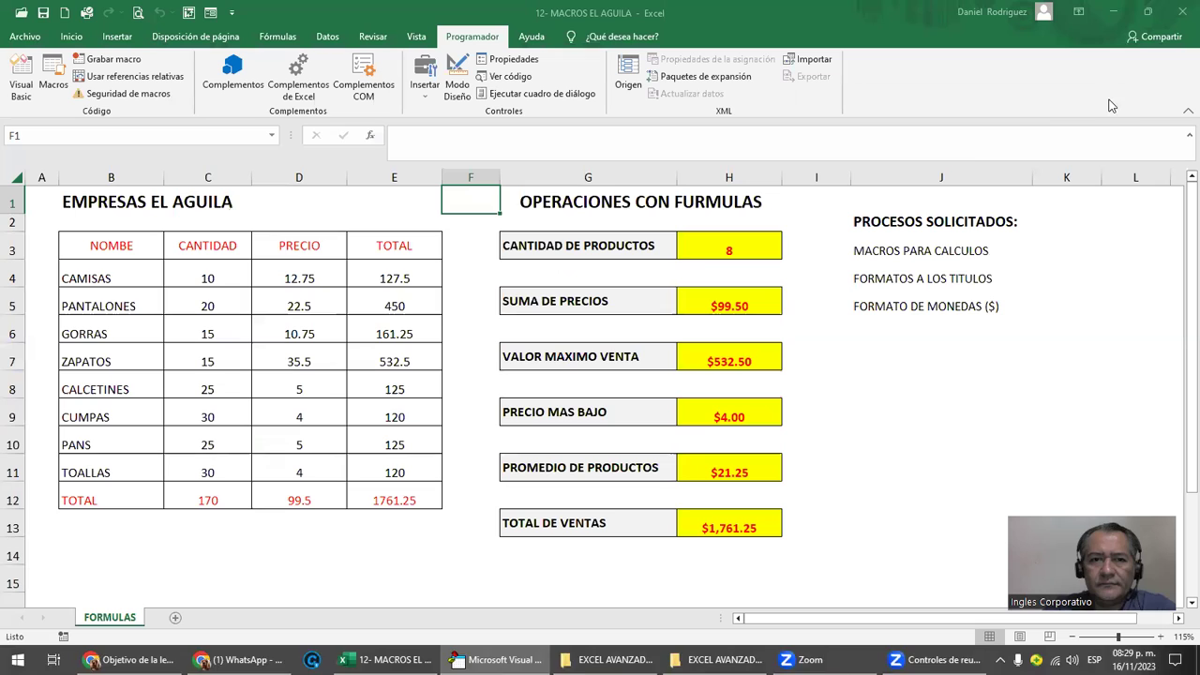
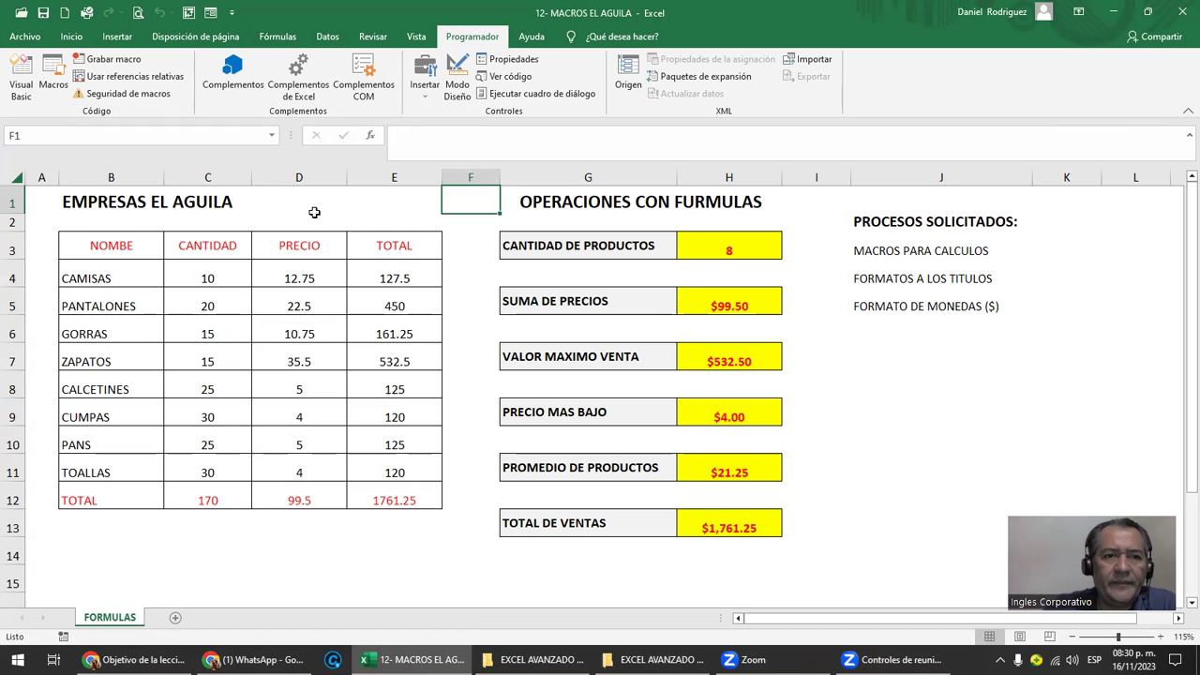
# Open the TITULOS_ROJOS macro's code from the macro list, then close the editor.
pyautogui.click(56, 83)
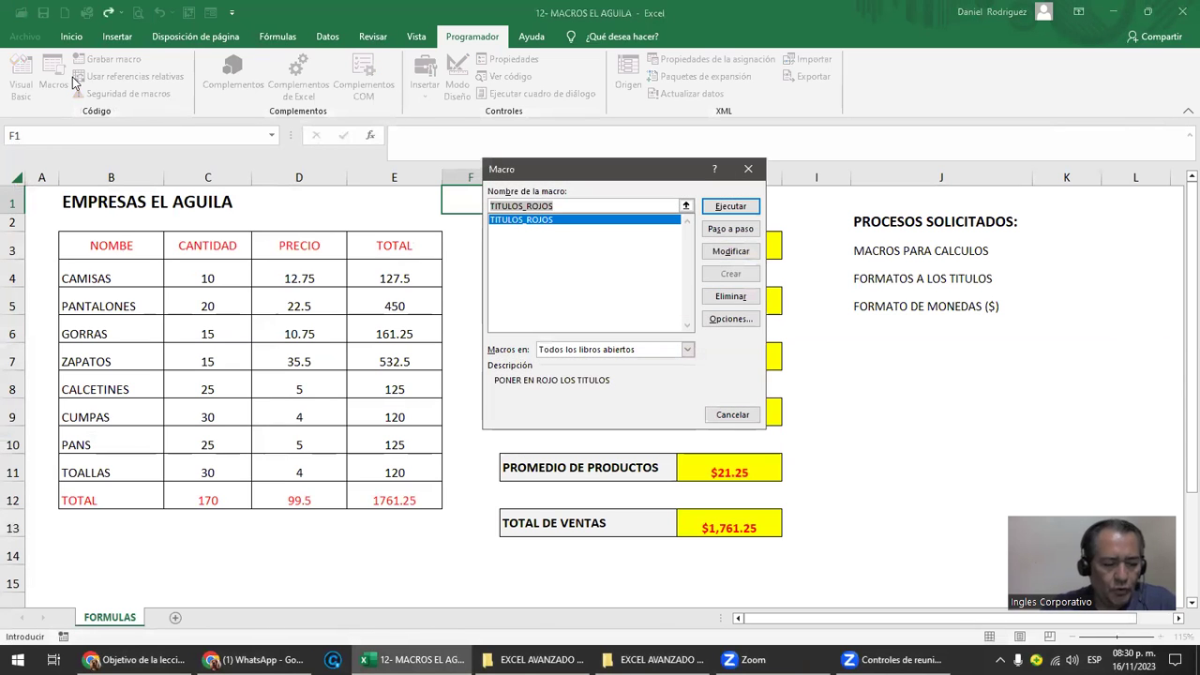
pyautogui.press('Escape')
pyautogui.press('alt')
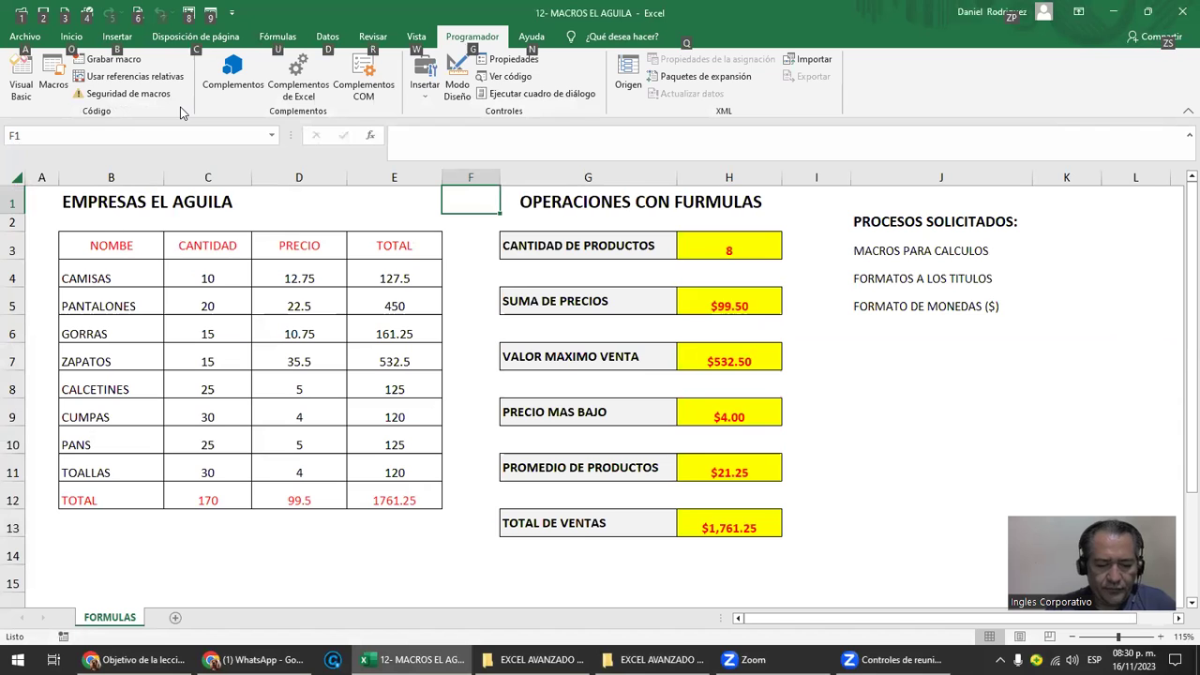
pyautogui.hotkey('alt', 'F8')
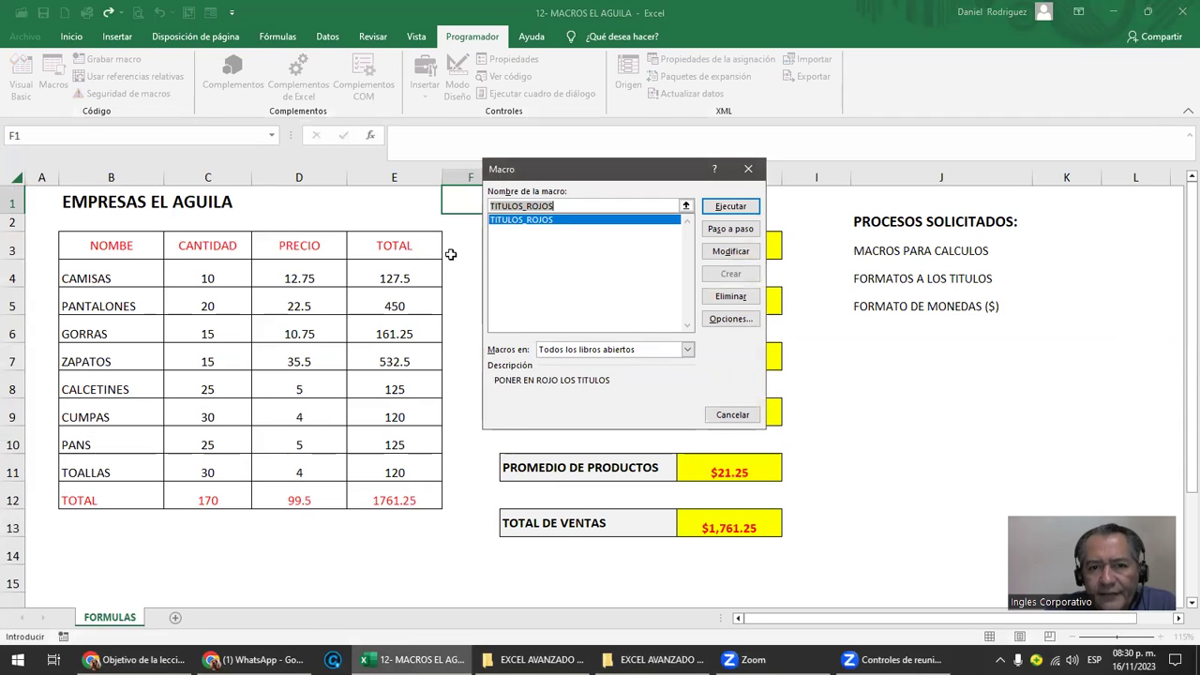
pyautogui.click(526, 222)
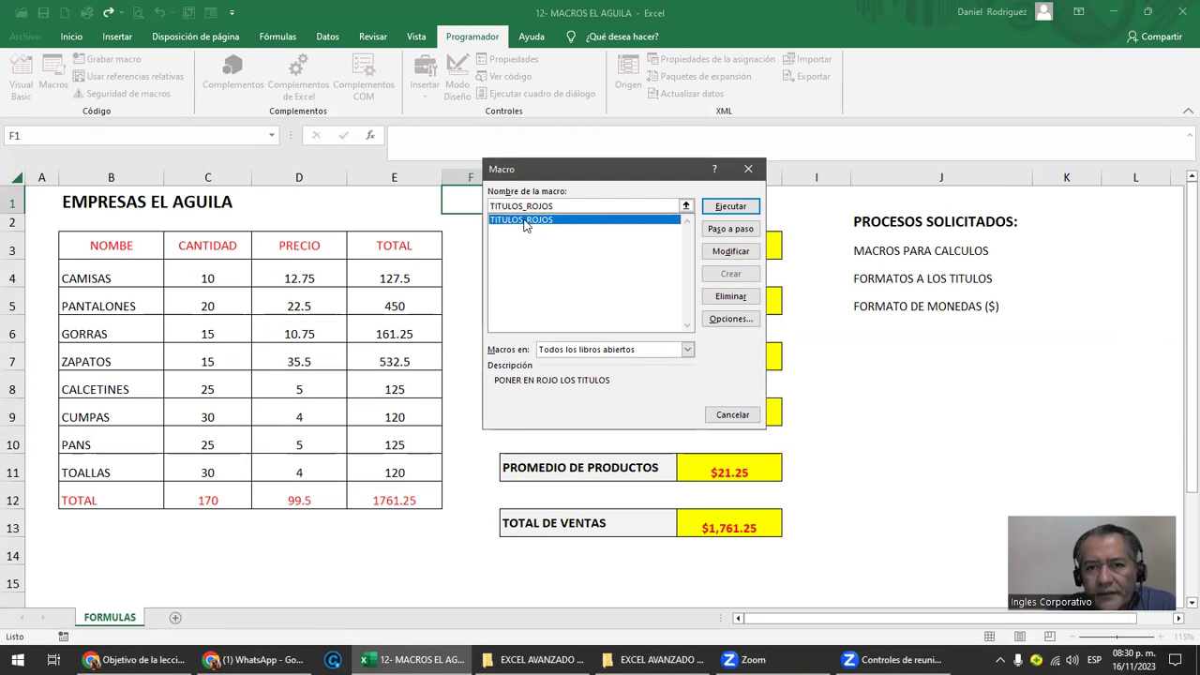
pyautogui.click(730, 251)
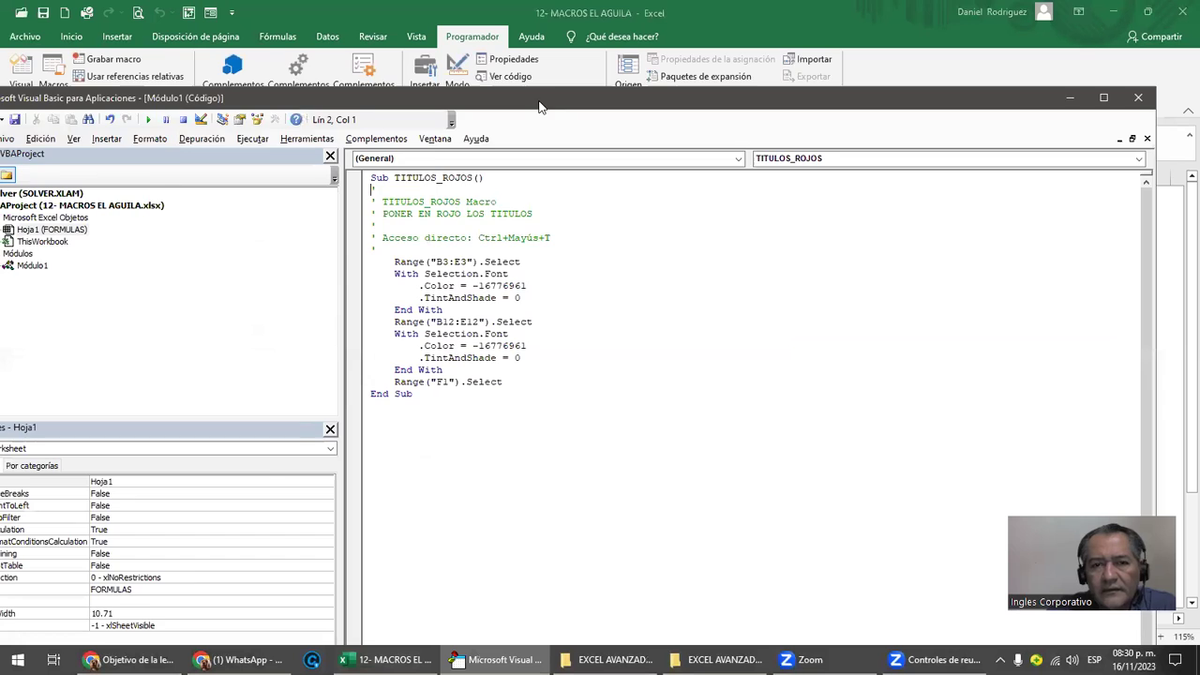
pyautogui.moveTo(539, 106); pyautogui.dragTo(486, 144)
pyautogui.click(1085, 135)
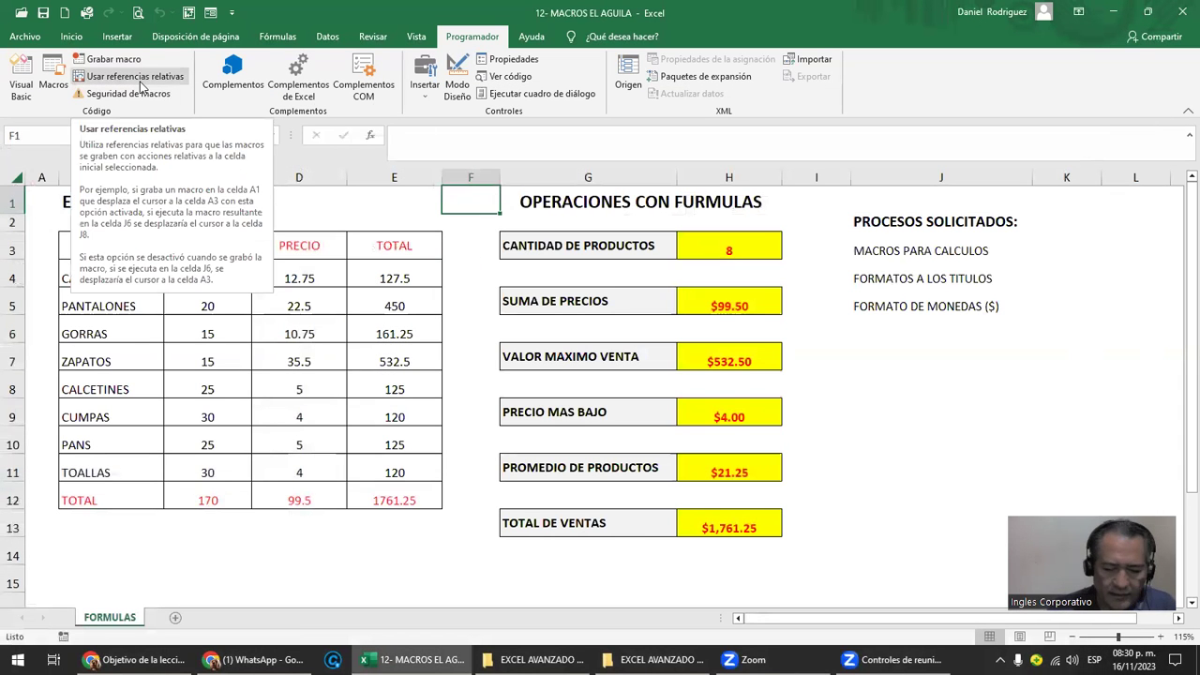
# Toggle relative references and cancel deleting the TITULOS_ROJOS macro, then select I7.
pyautogui.click(142, 86)
pyautogui.hotkey('alt', 'F8')
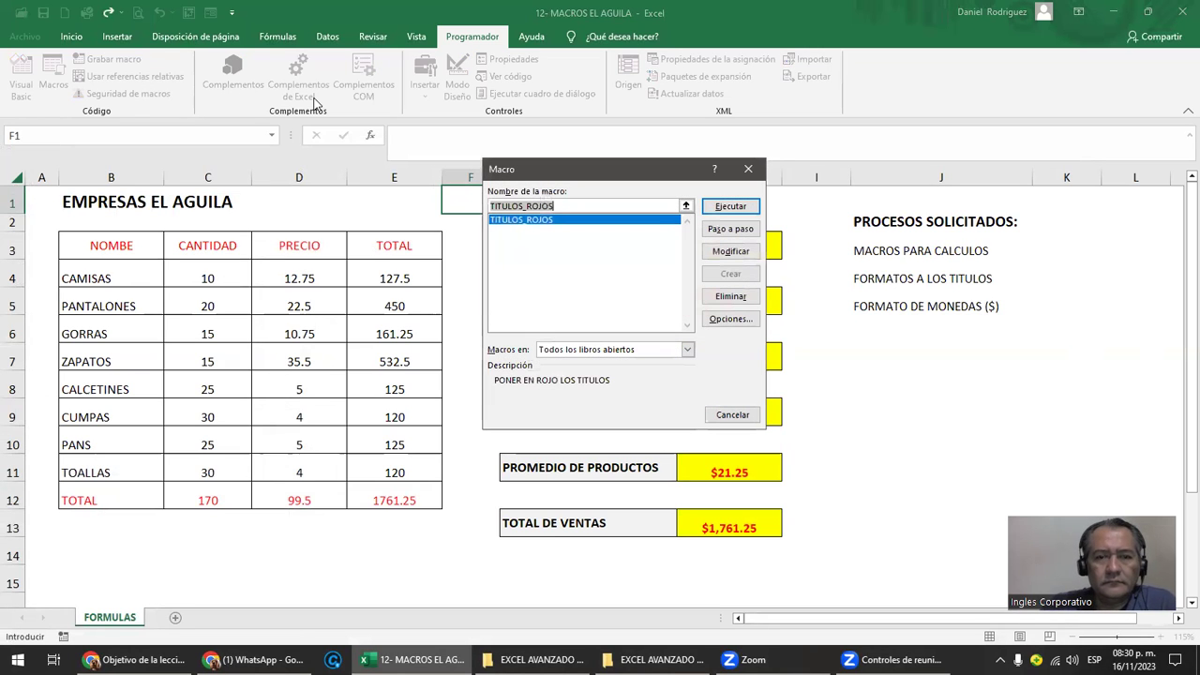
pyautogui.click(525, 225)
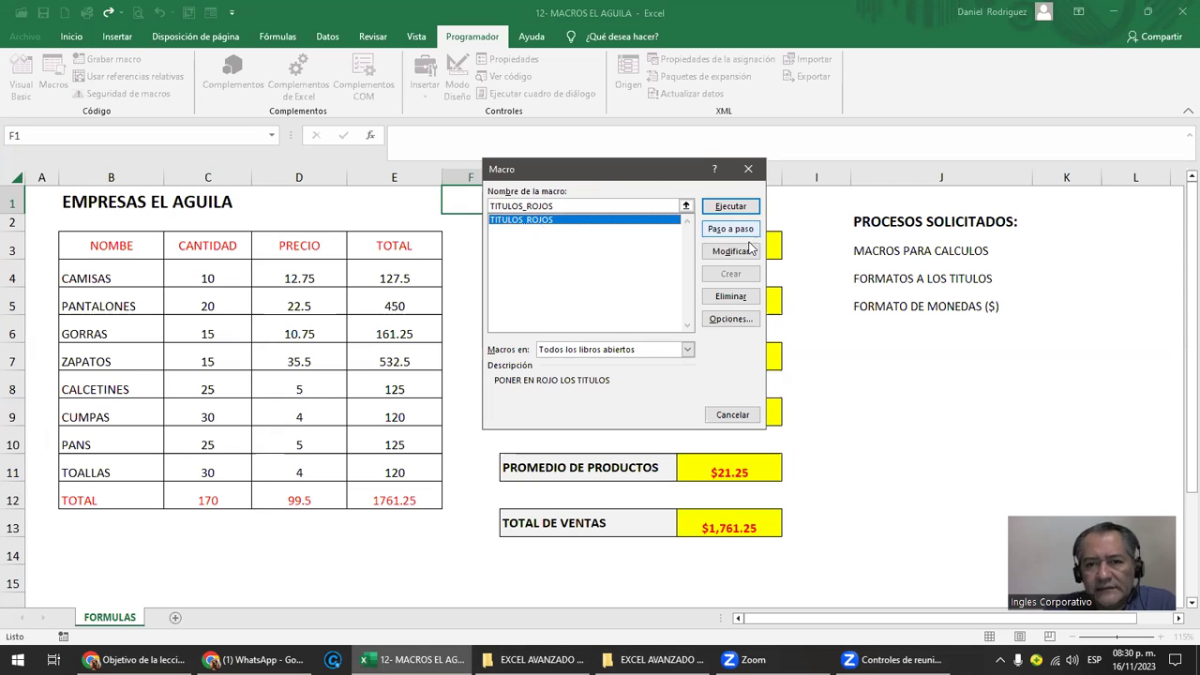
pyautogui.click(730, 296)
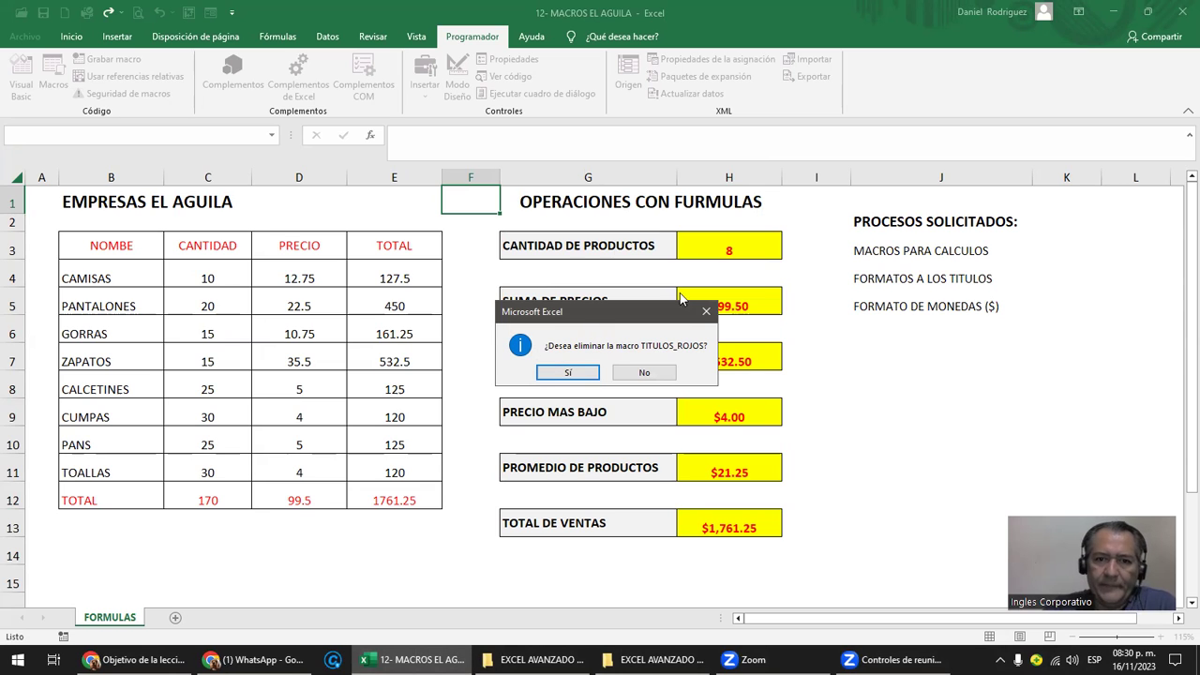
pyautogui.click(660, 378)
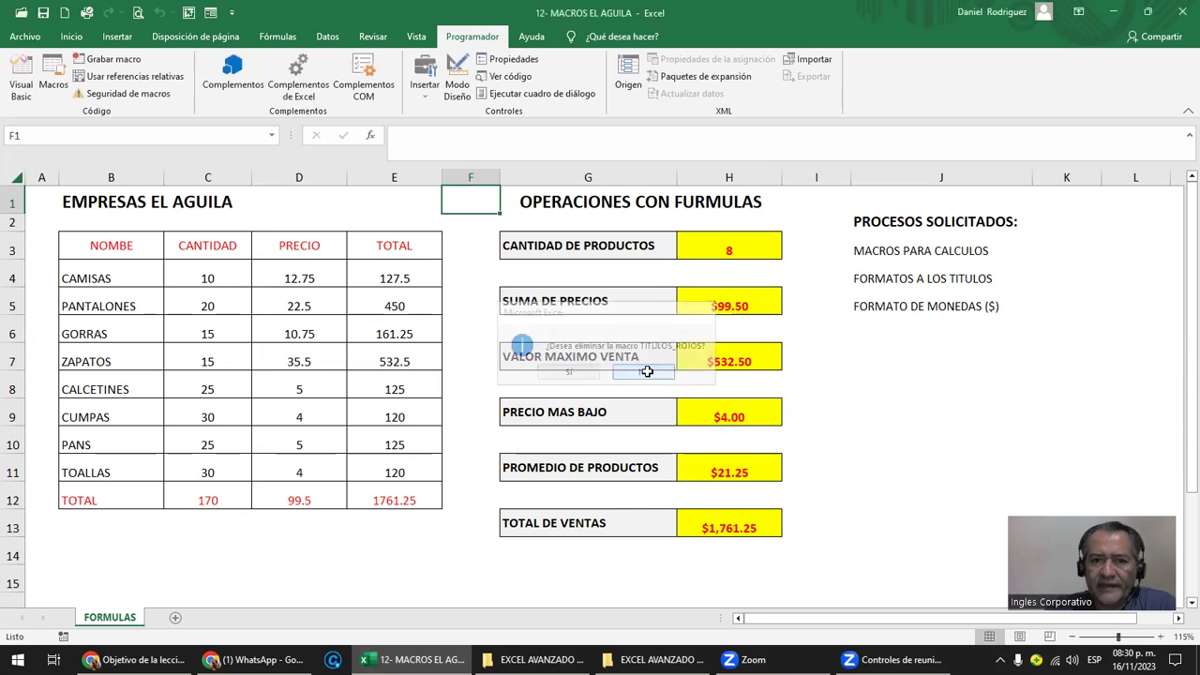
pyautogui.click(836, 366)
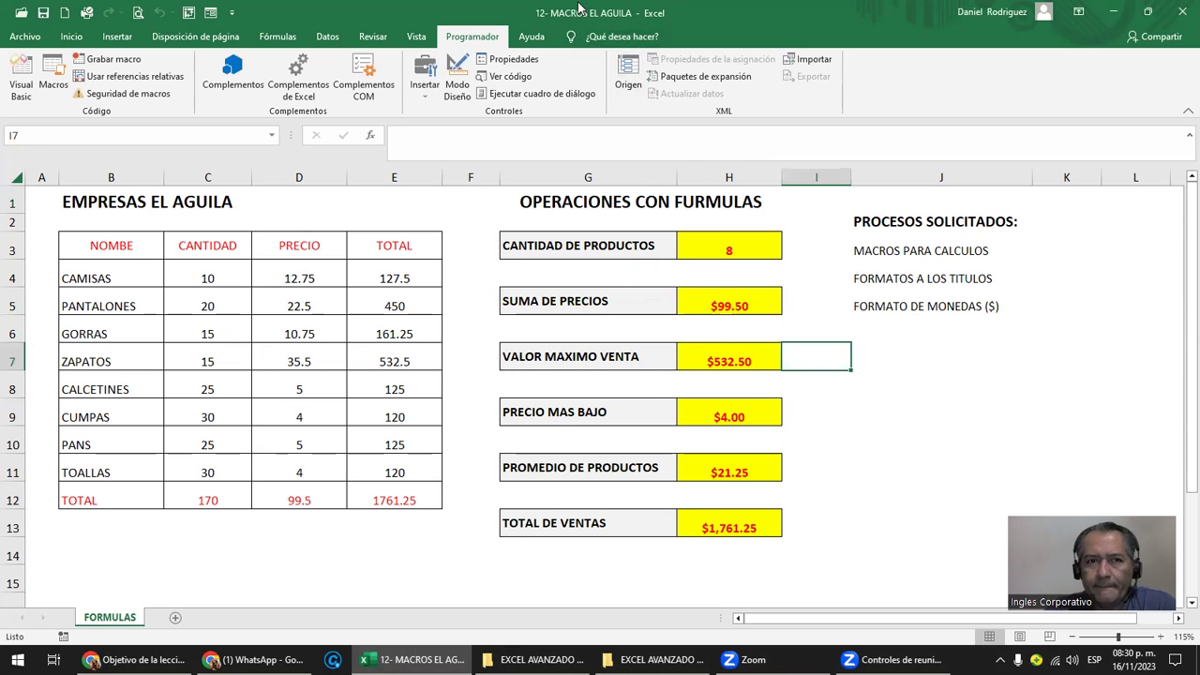
# Start Save As for the workbook and edit the file name 12- MACROS EL AGUILA.
pyautogui.click(25, 37)
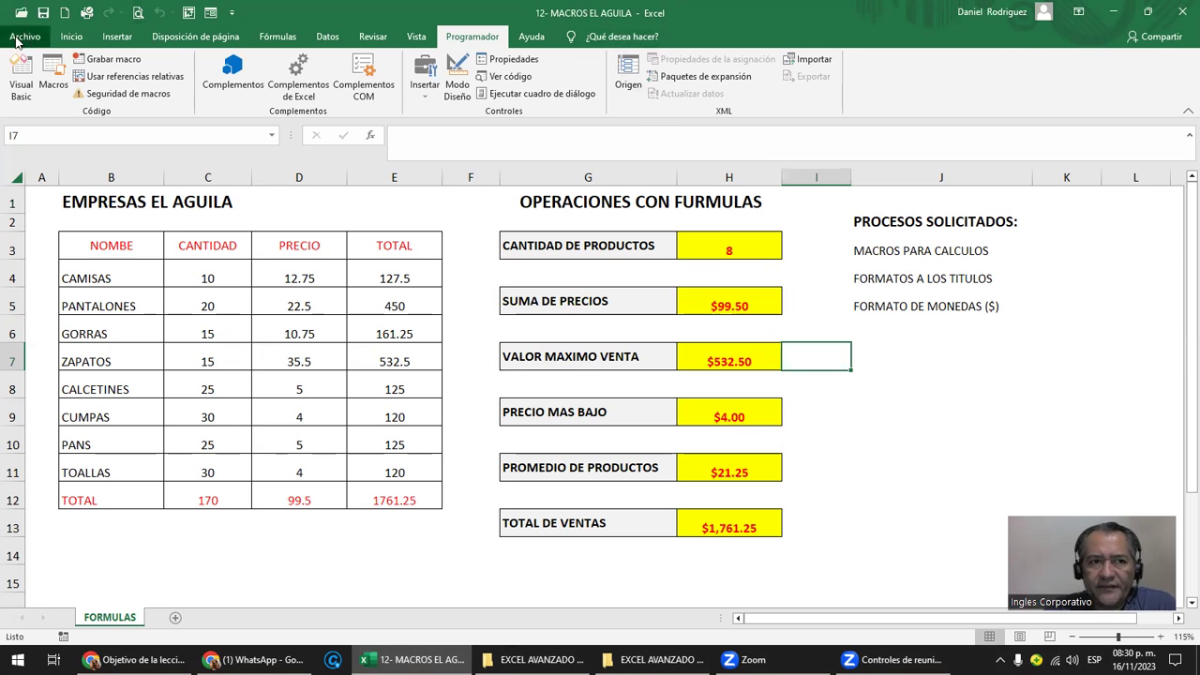
pyautogui.click(62, 242)
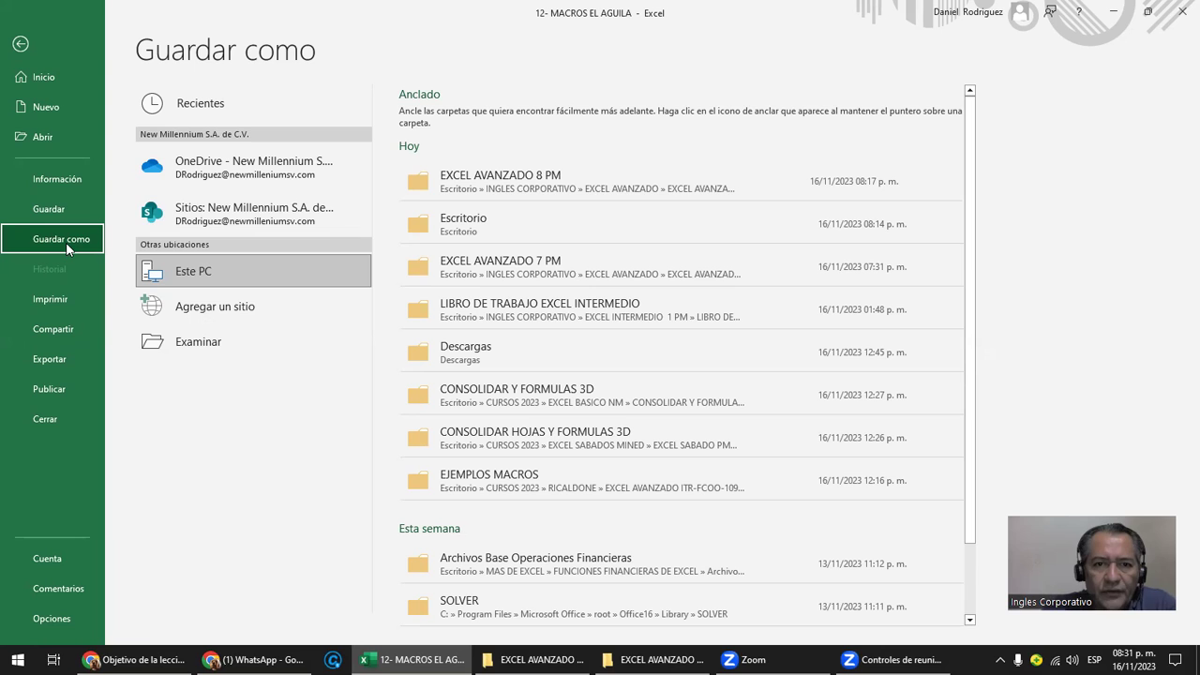
pyautogui.click(527, 183)
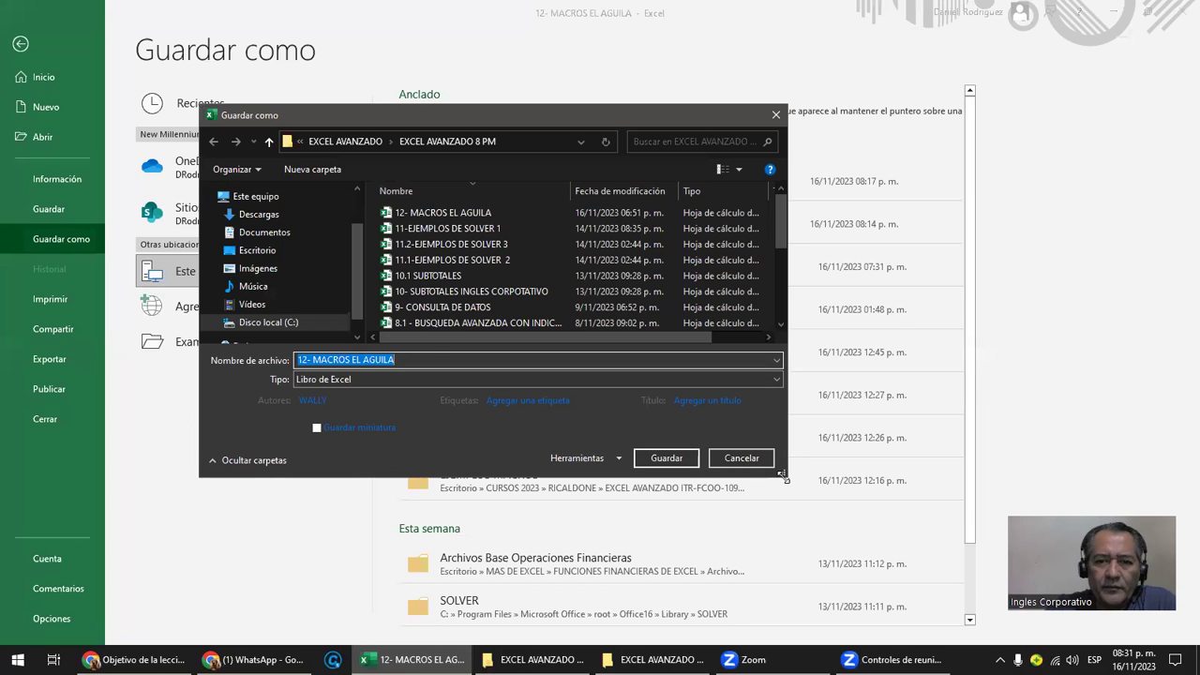
pyautogui.moveTo(783, 477); pyautogui.dragTo(857, 540)
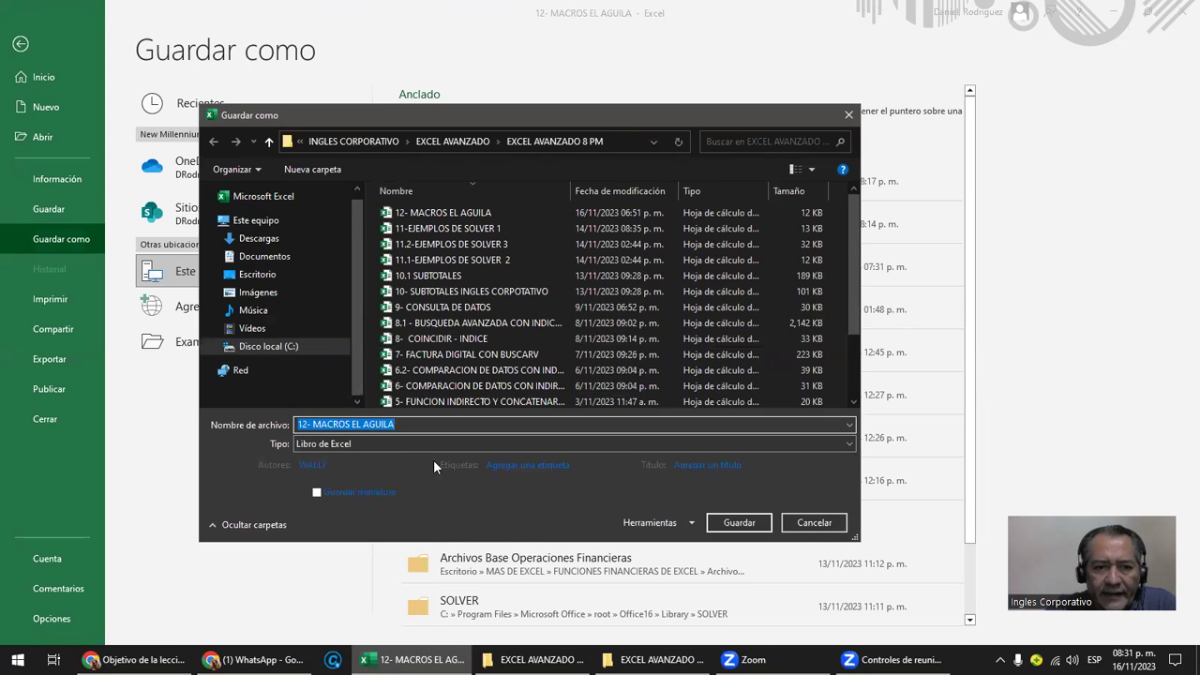
pyautogui.click(403, 424)
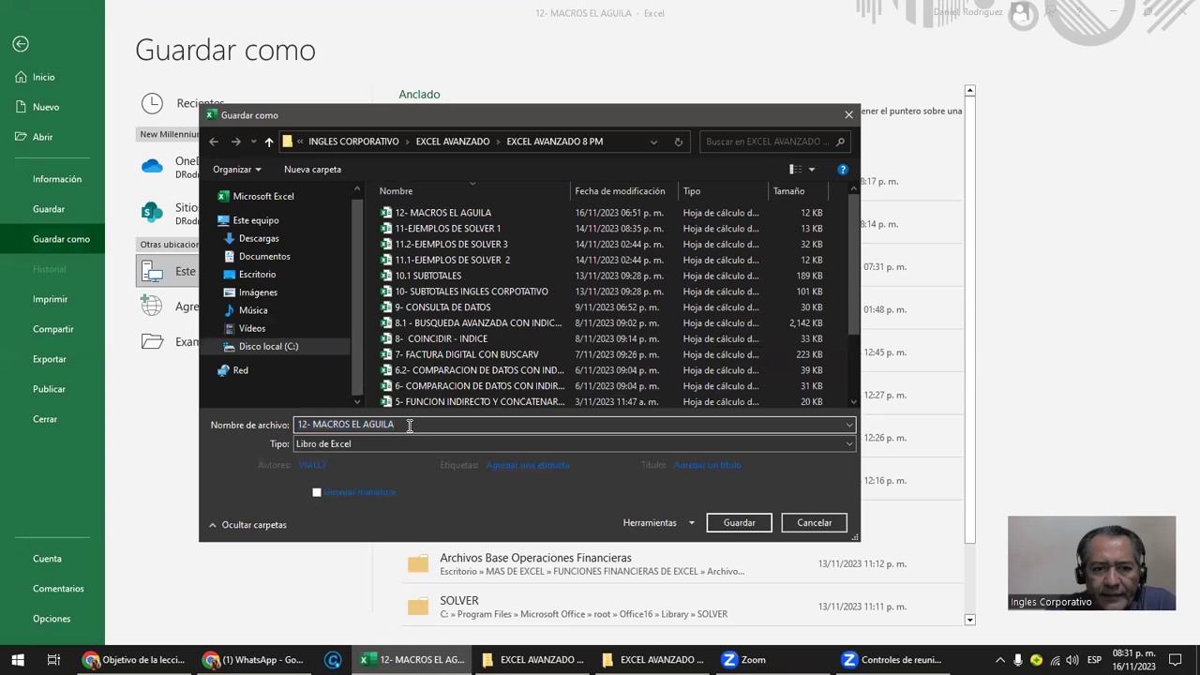
# Save as Excel Macro-Enabled Workbook in the EXCEL AVANZADO 8 PM folder.
pyautogui.click(318, 446)
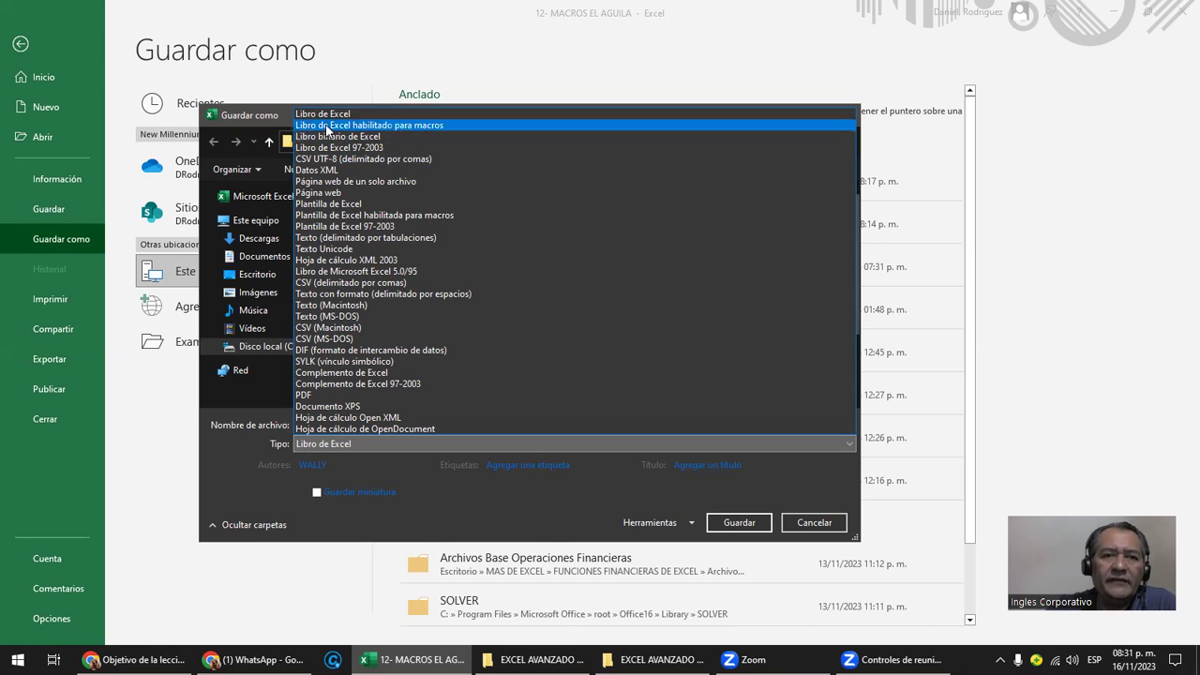
pyautogui.click(381, 136)
pyautogui.click(379, 138)
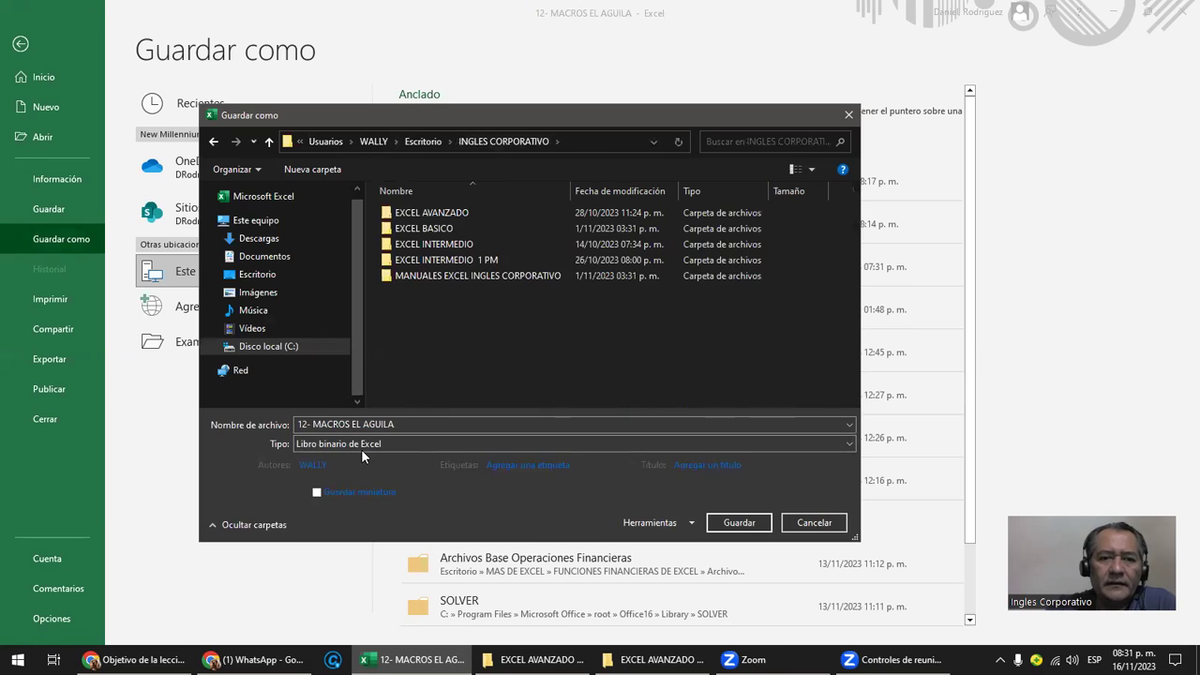
pyautogui.click(361, 446)
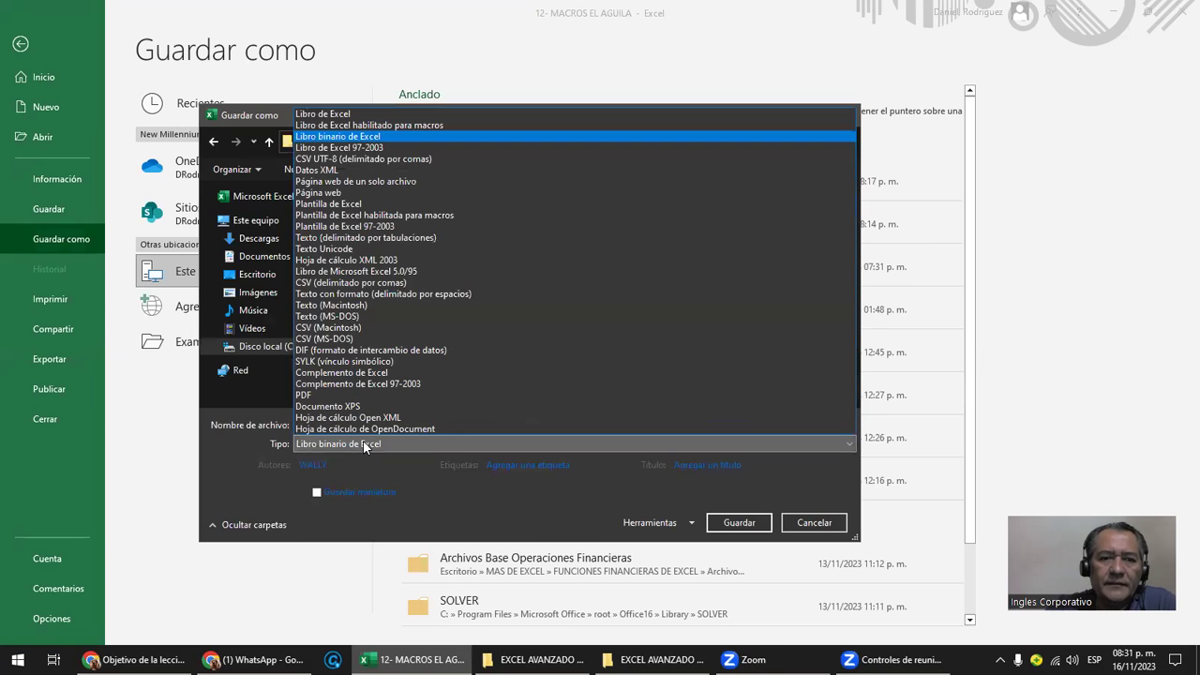
pyautogui.click(358, 126)
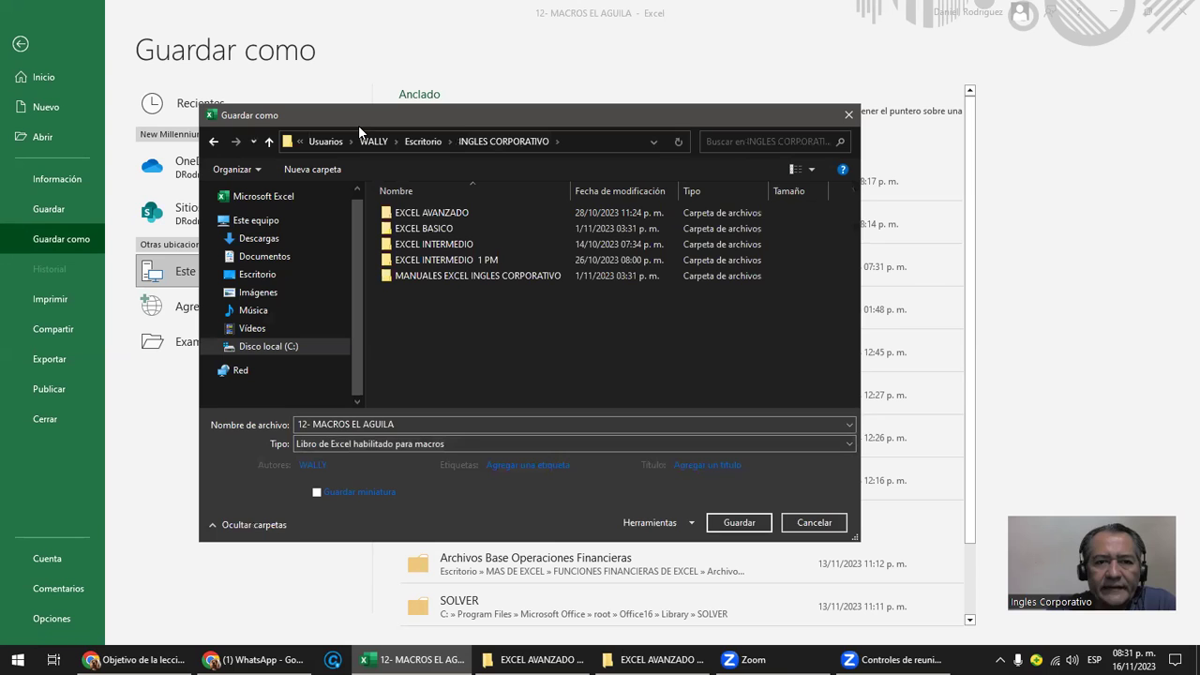
pyautogui.click(440, 215)
pyautogui.doubleClick(441, 215)
pyautogui.click(455, 230)
pyautogui.doubleClick(455, 230)
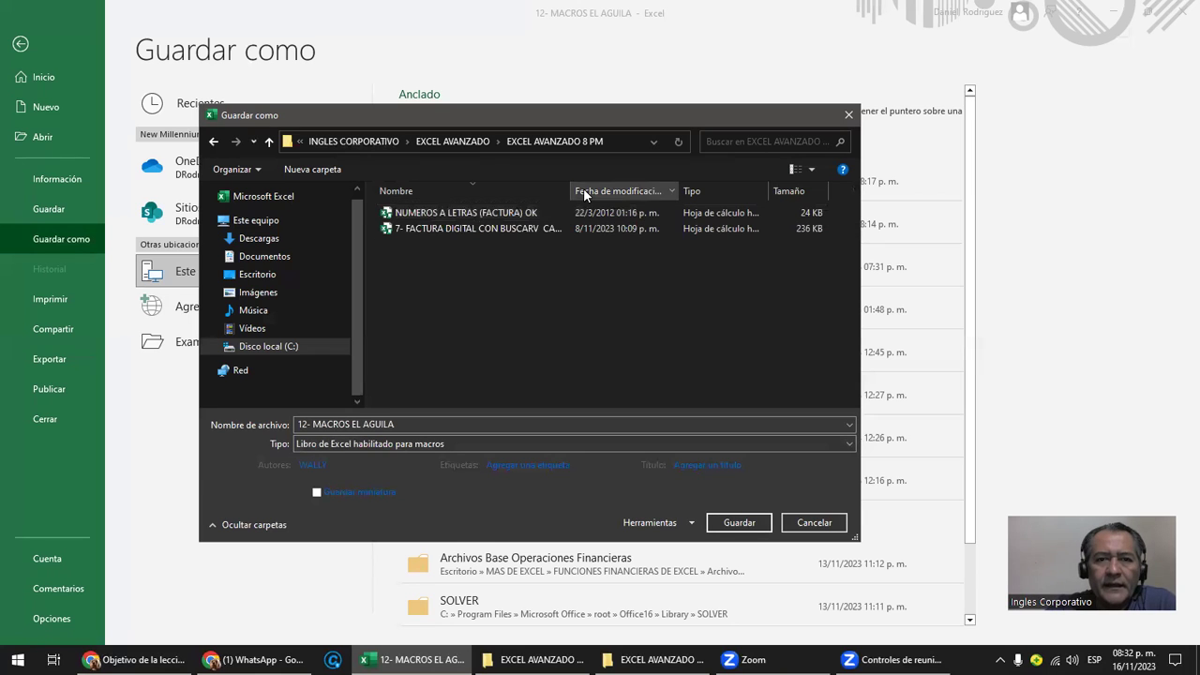
pyautogui.moveTo(571, 190); pyautogui.dragTo(634, 191)
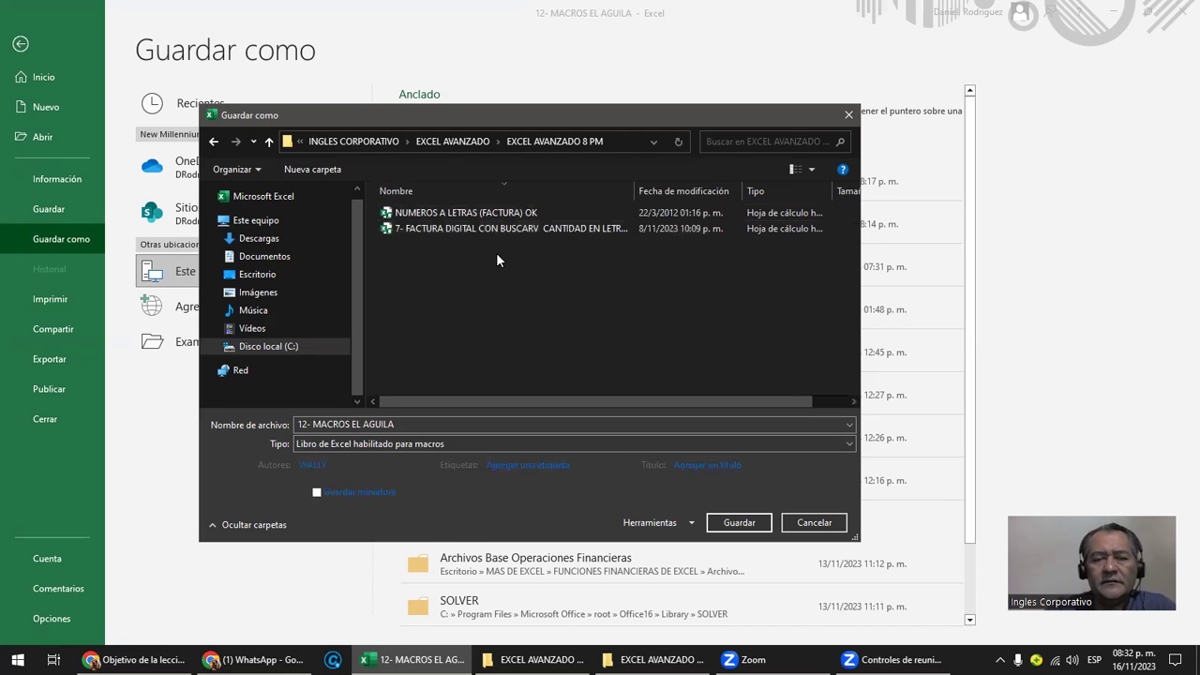
pyautogui.click(740, 522)
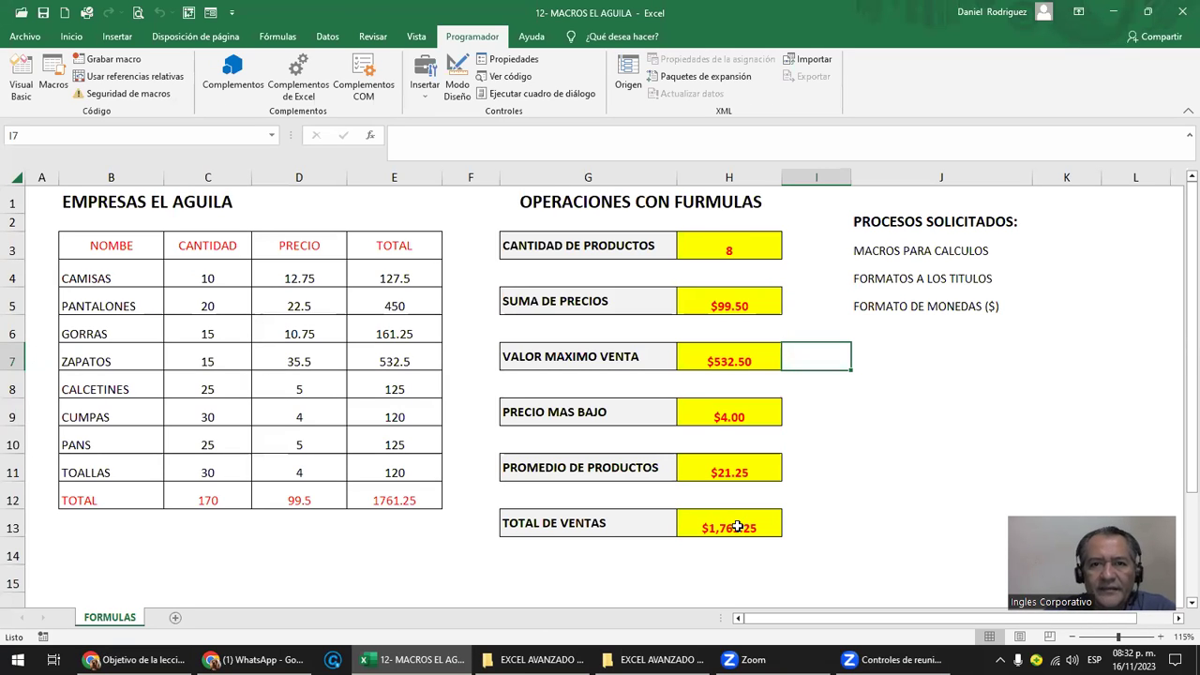
pyautogui.click(1112, 12)
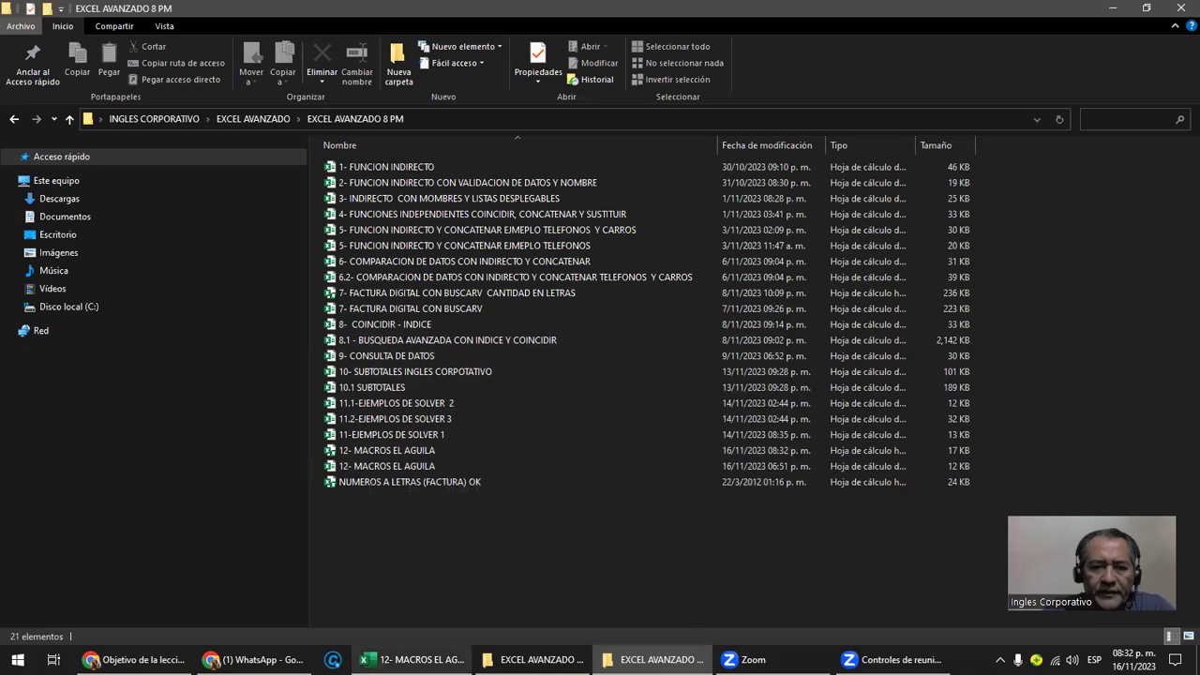
pyautogui.click(412, 659)
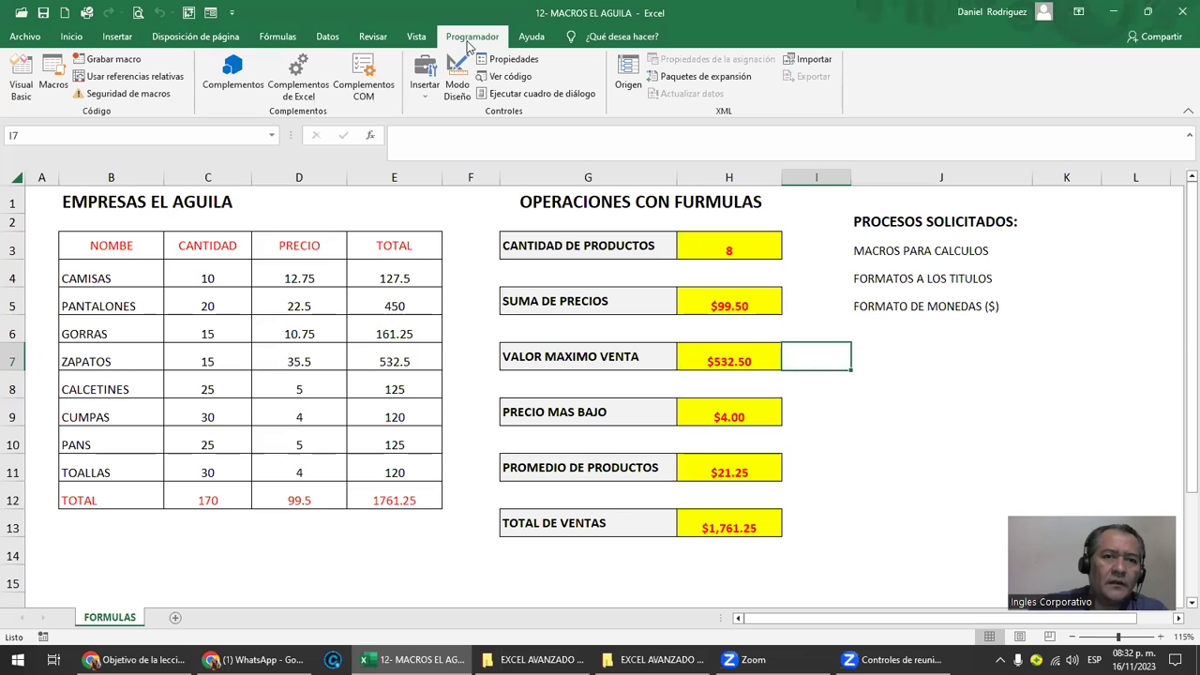
pyautogui.click(53, 85)
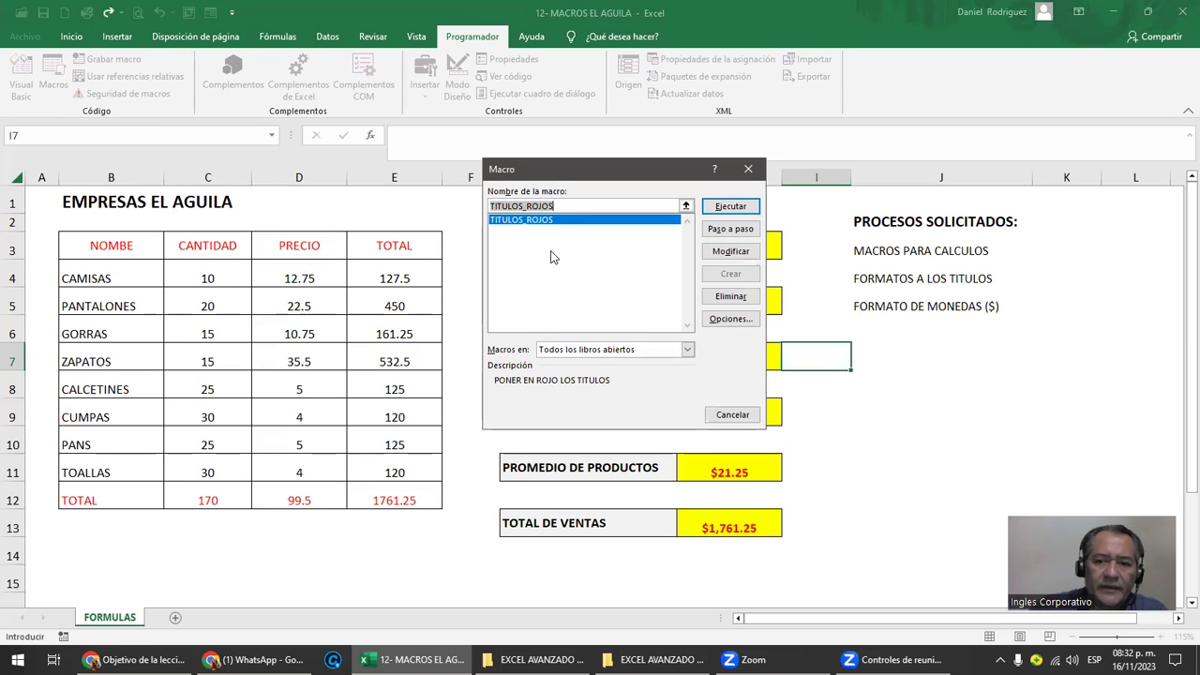
pyautogui.click(536, 220)
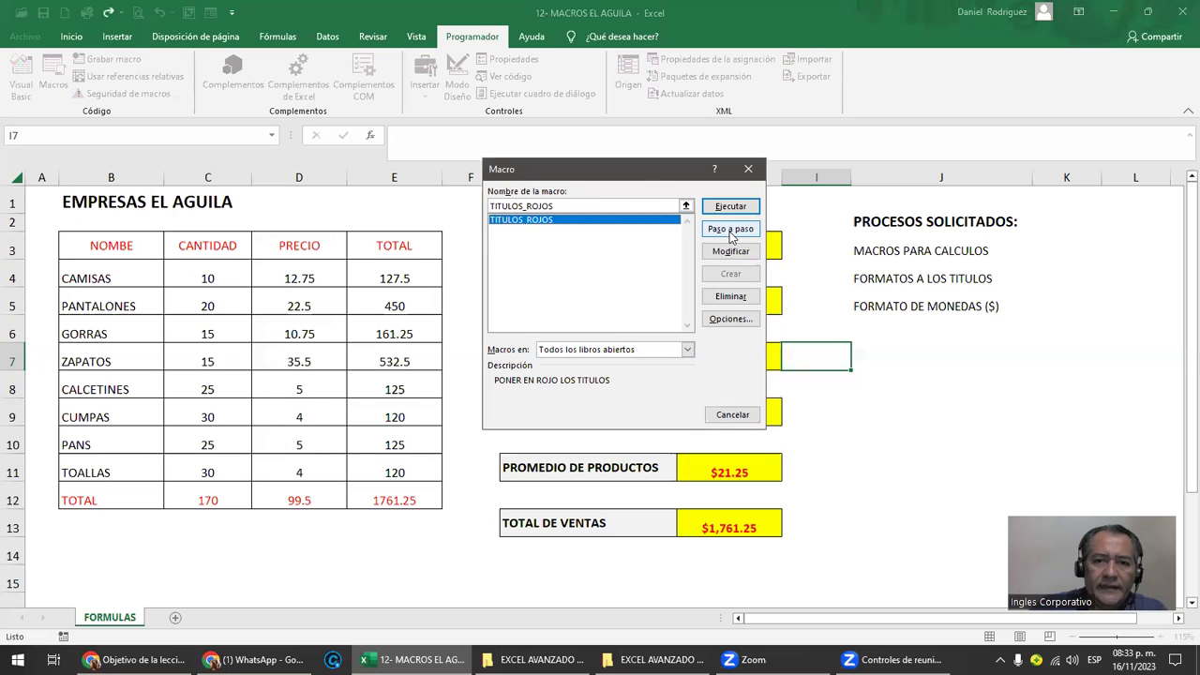
pyautogui.click(730, 296)
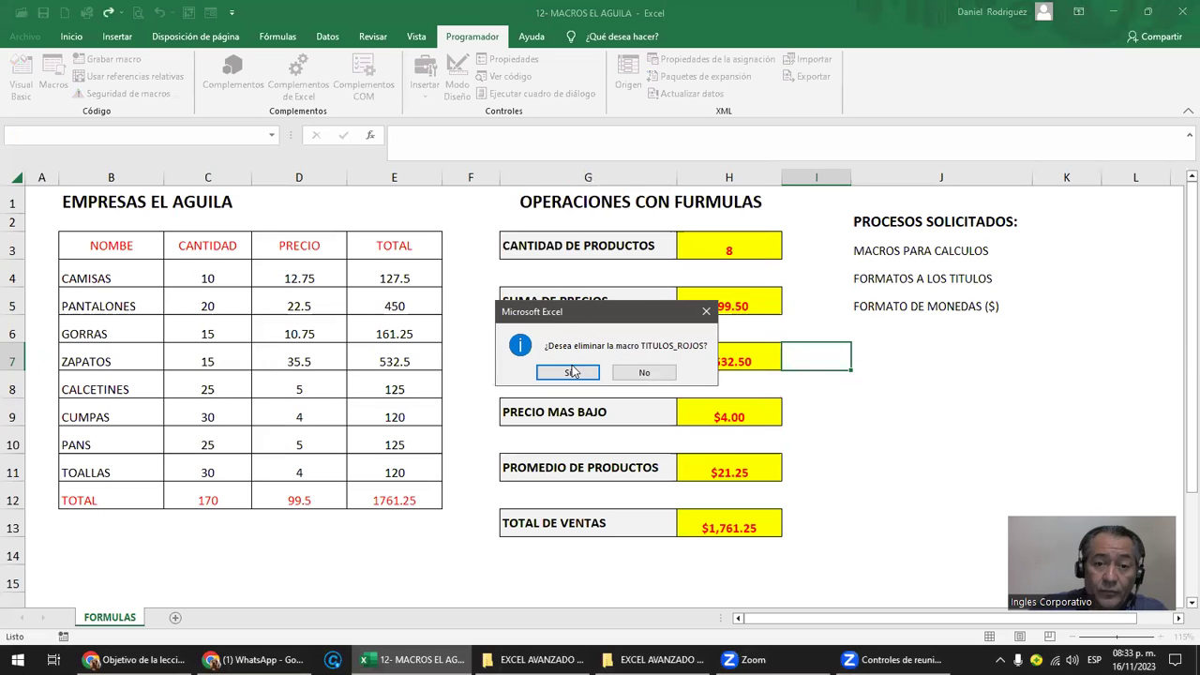
pyautogui.click(572, 372)
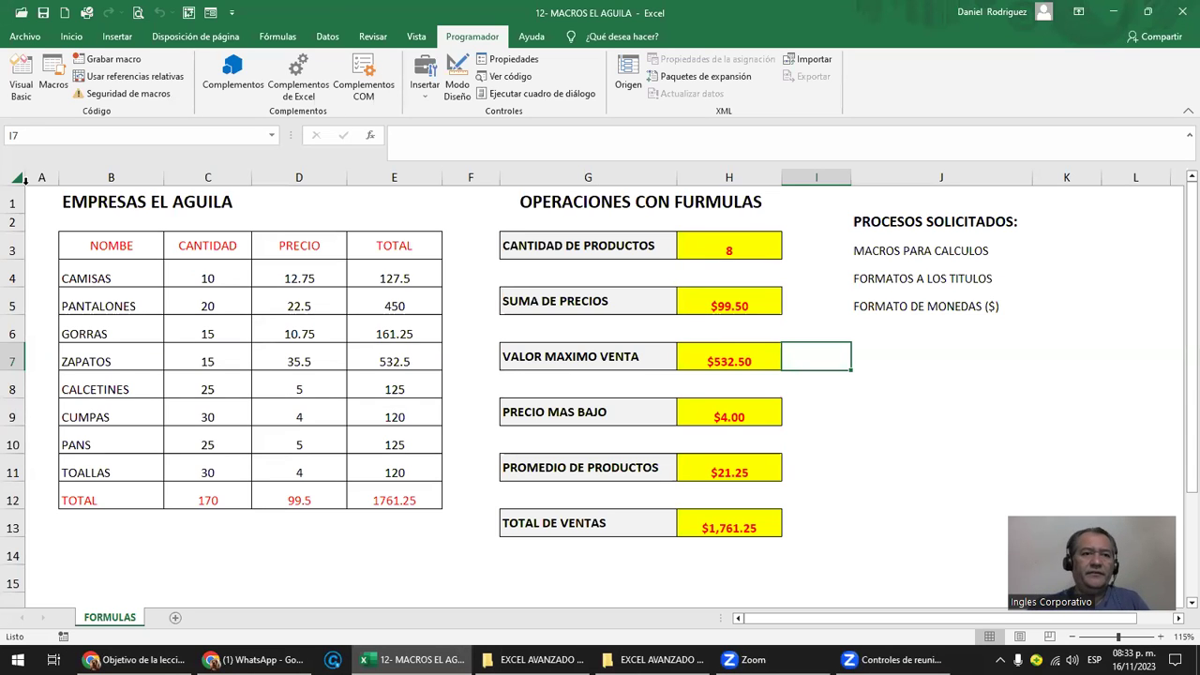
pyautogui.click(53, 82)
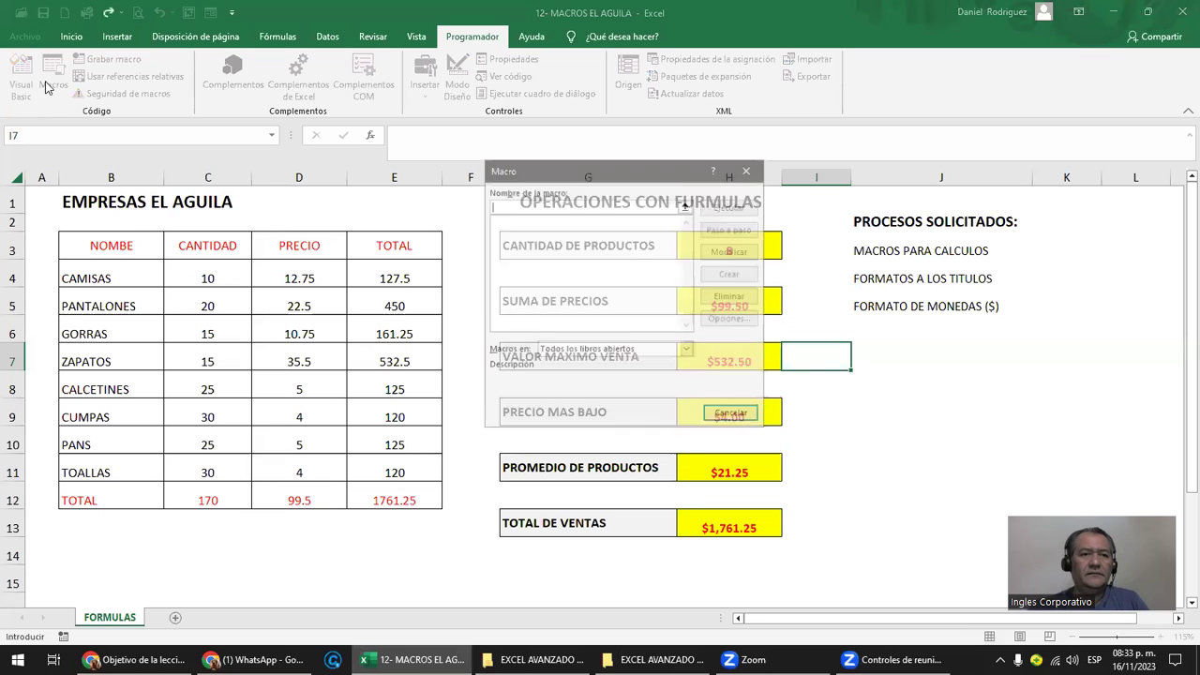
pyautogui.click(748, 169)
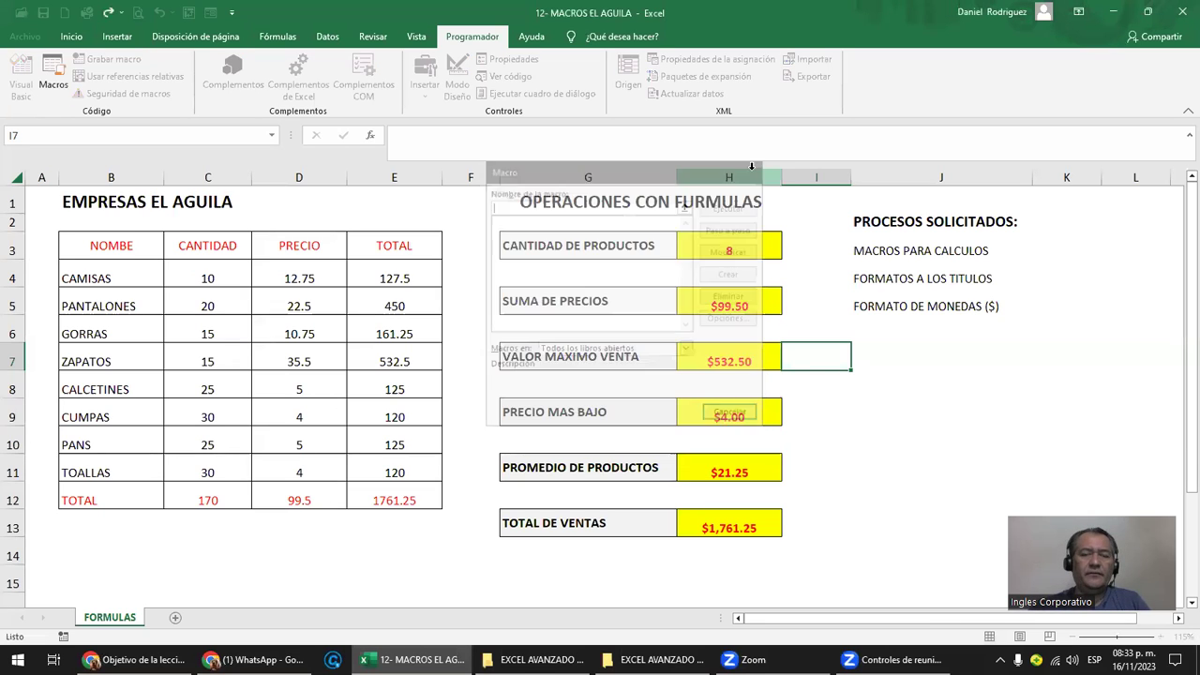
pyautogui.click(120, 250)
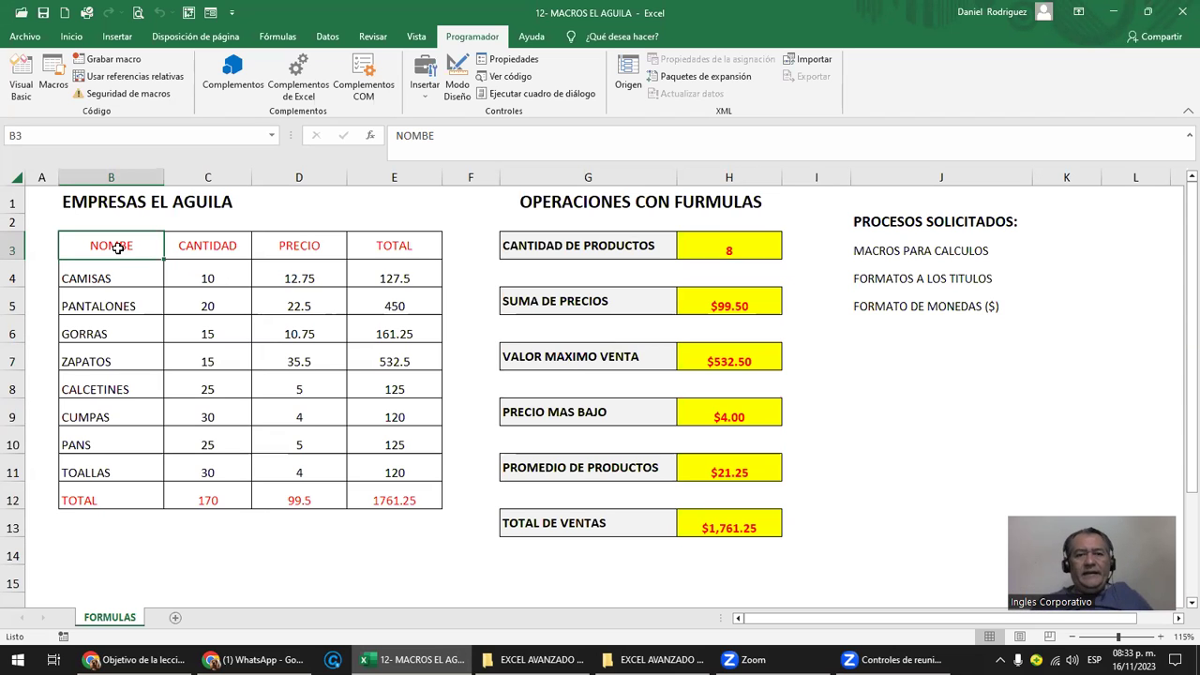
# Inspect the CONTARA, SUMA, MAX and MIN formulas in H3, H5, H7 and H9 without changing them.
pyautogui.click(53, 80)
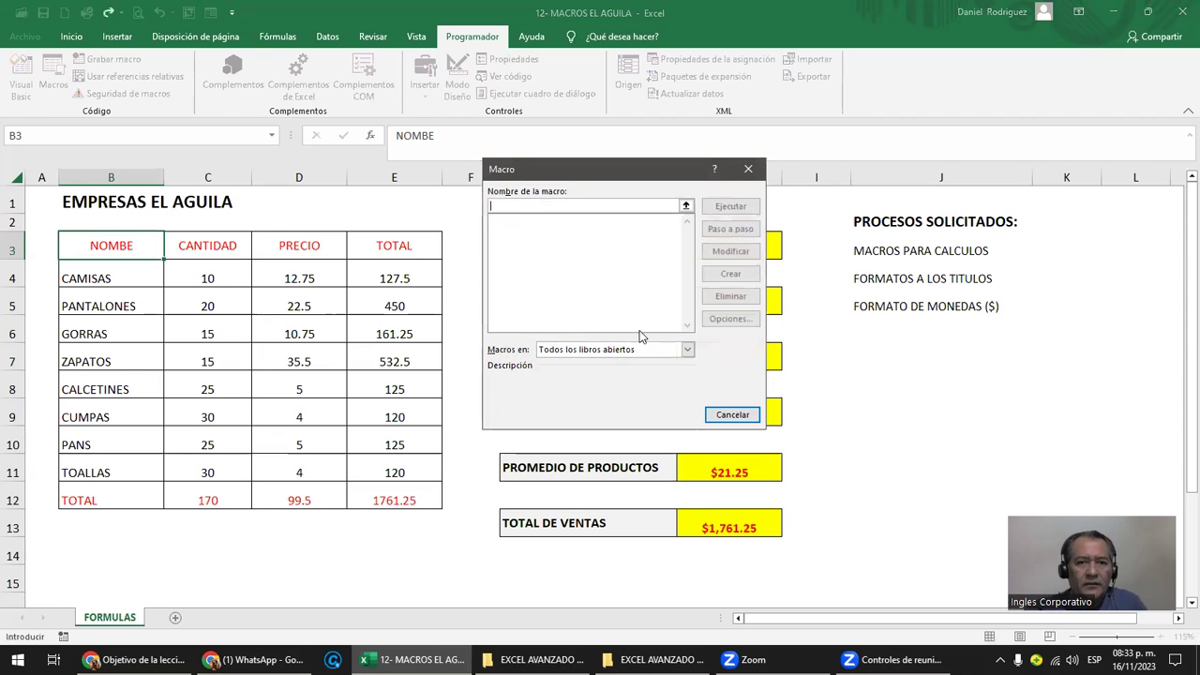
pyautogui.click(748, 169)
pyautogui.click(725, 246)
pyautogui.doubleClick(724, 247)
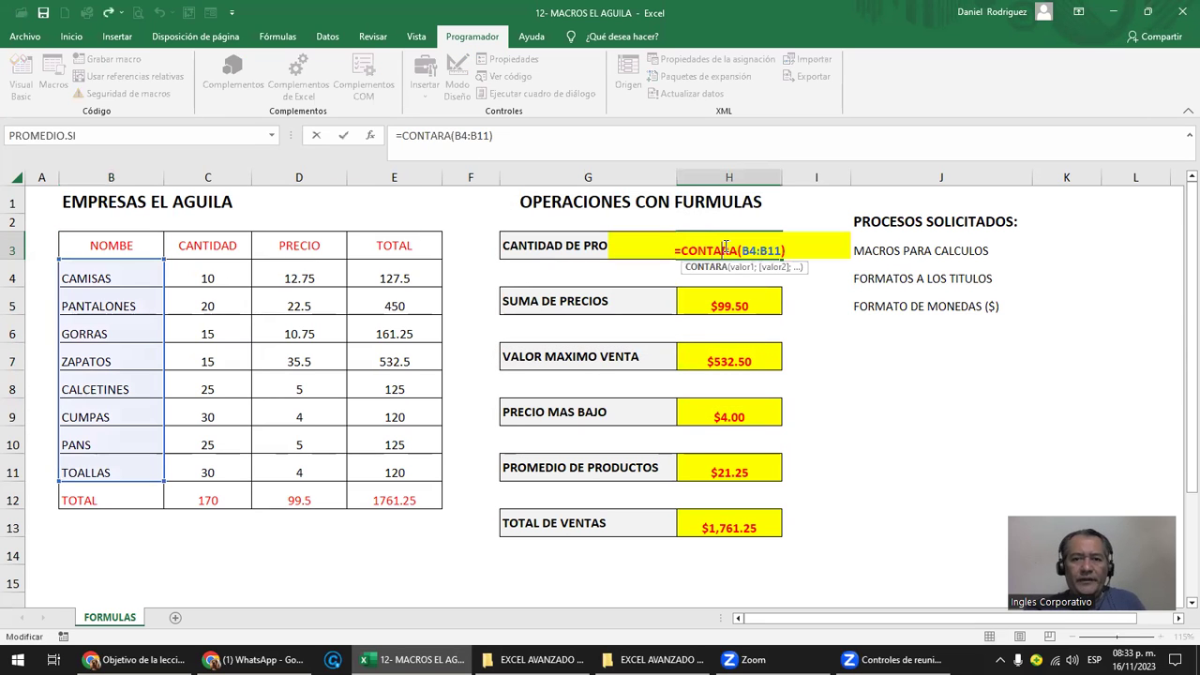
pyautogui.press('Escape')
pyautogui.doubleClick(729, 302)
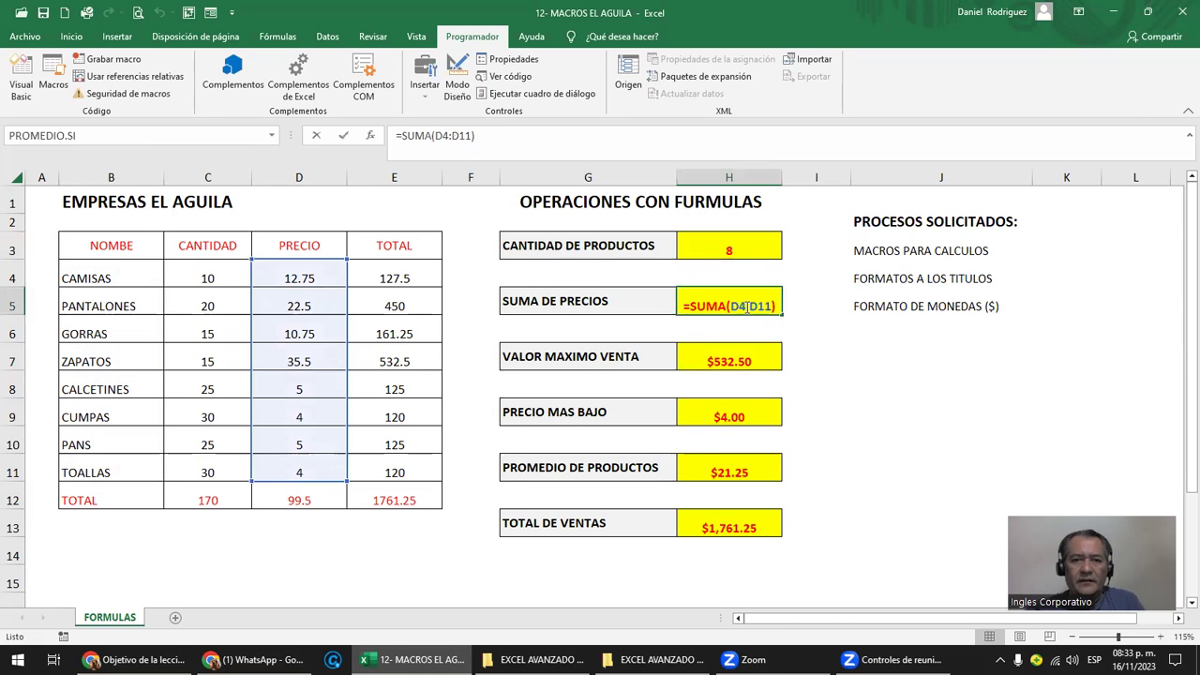
pyautogui.press('Escape')
pyautogui.doubleClick(747, 362)
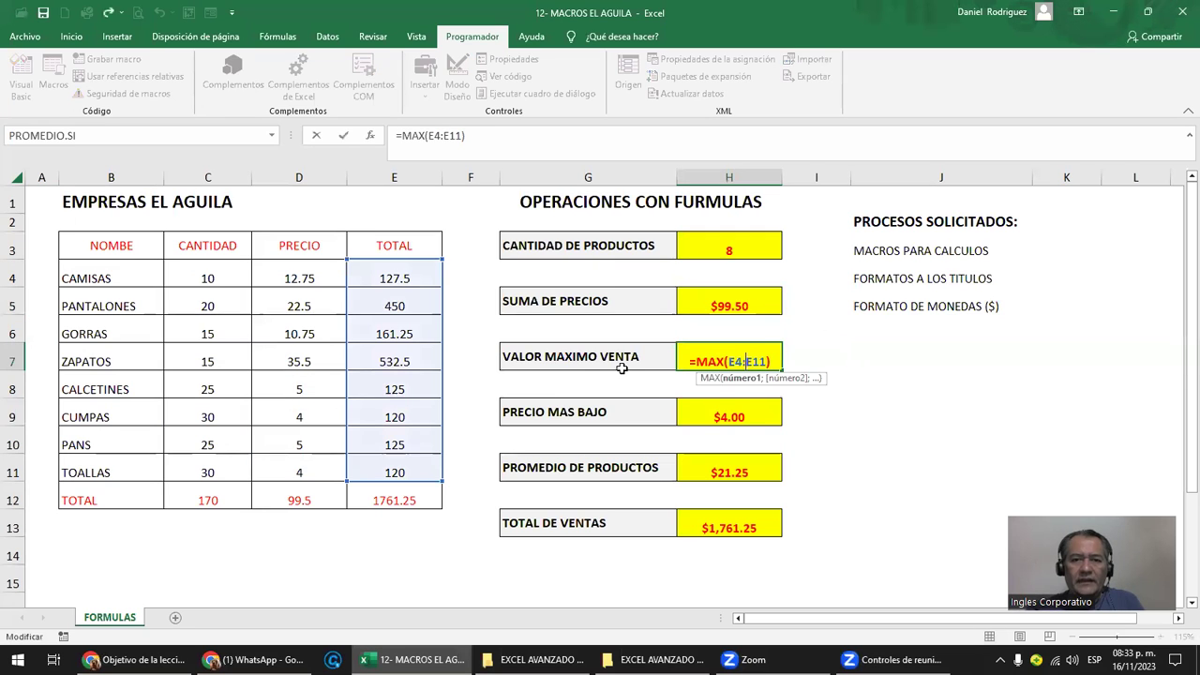
pyautogui.press('Escape')
pyautogui.doubleClick(737, 416)
pyautogui.press('Escape')
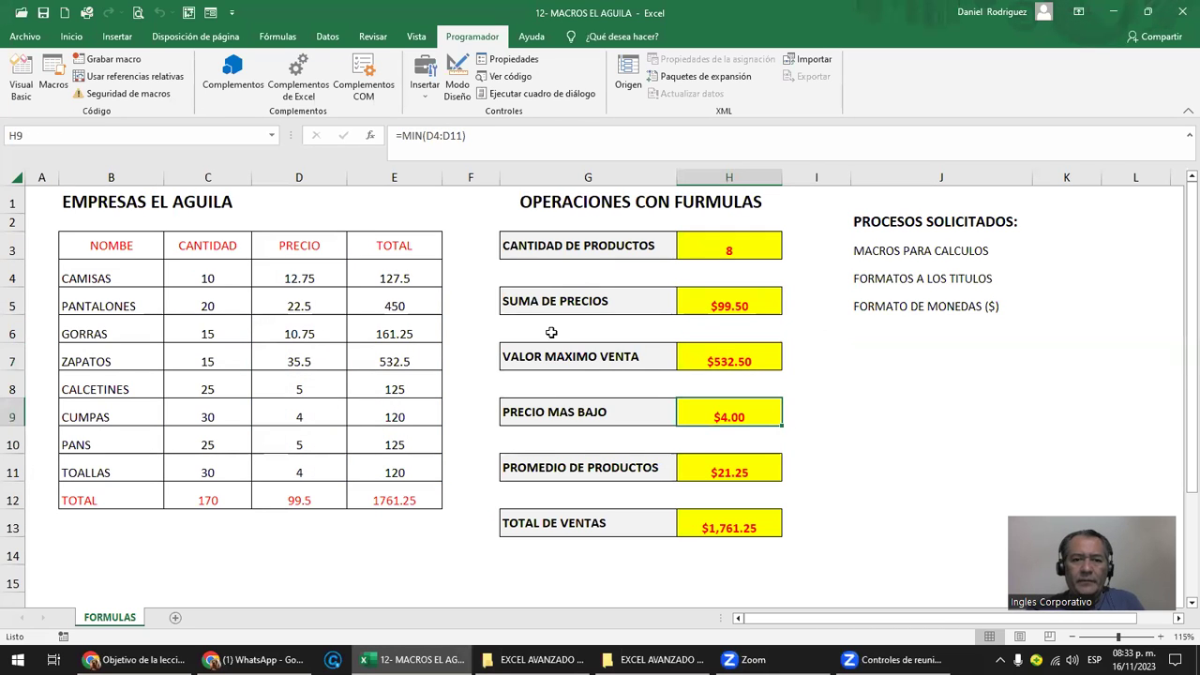
# Clear result cells H3:H13 and review the empty cells and product names B4:B11.
pyautogui.moveTo(727, 247); pyautogui.dragTo(738, 509)
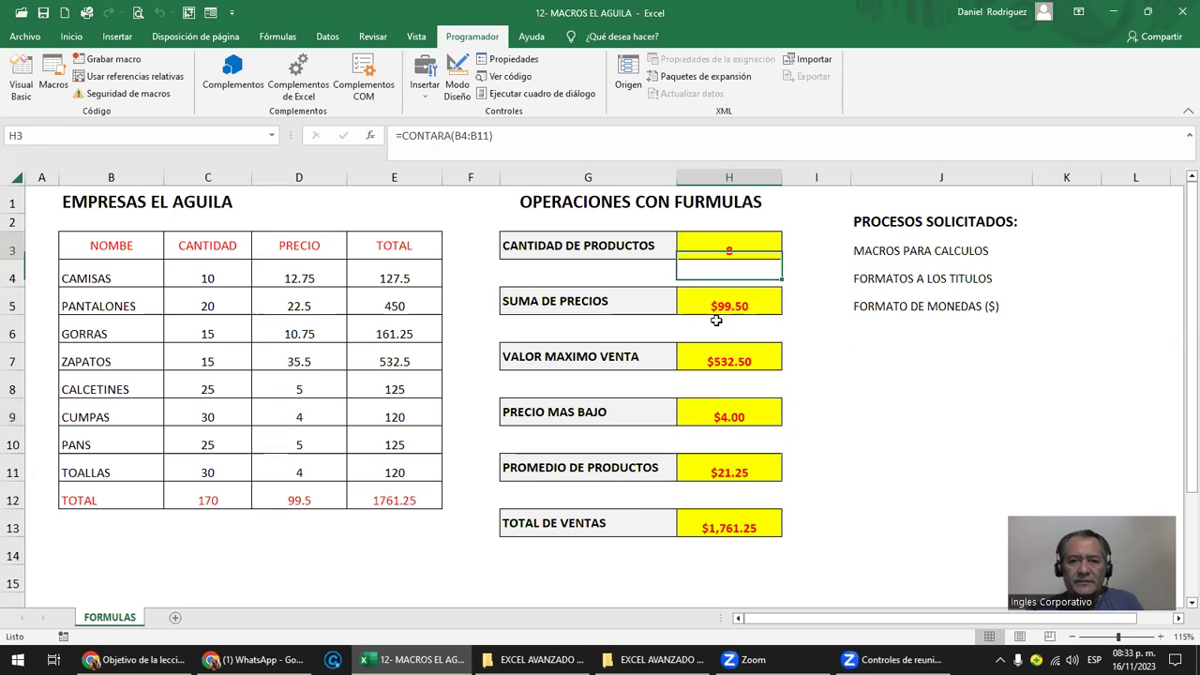
pyautogui.press('Delete')
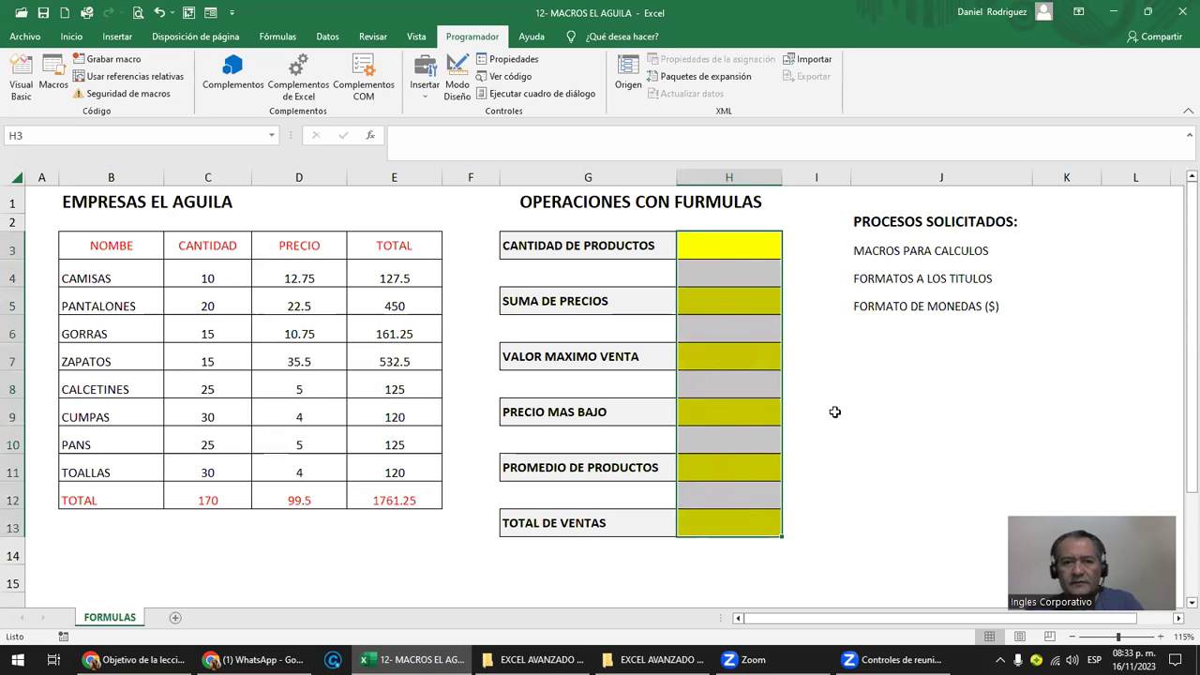
pyautogui.click(849, 417)
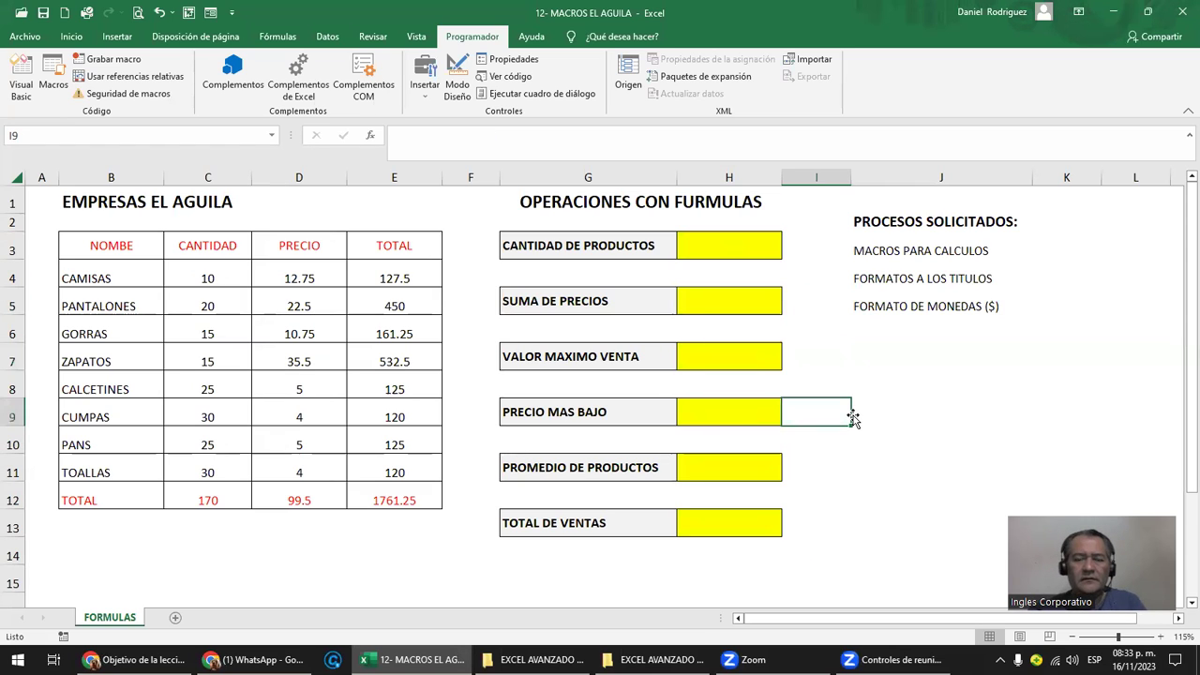
pyautogui.click(731, 249)
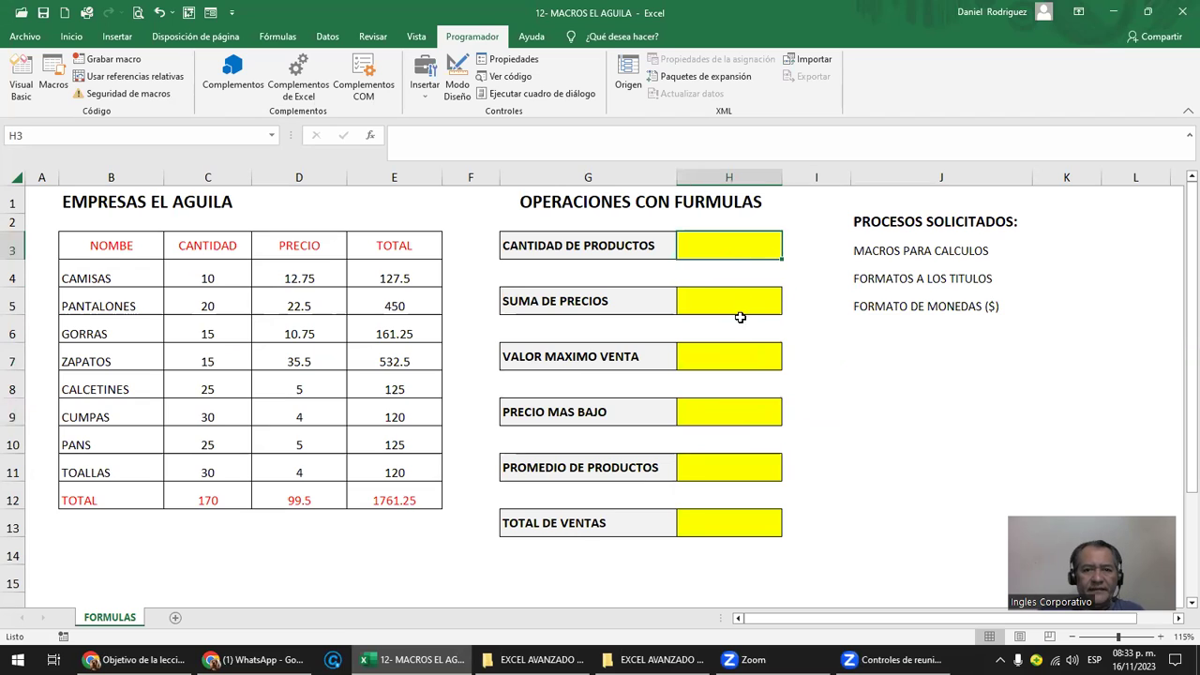
pyautogui.click(874, 254)
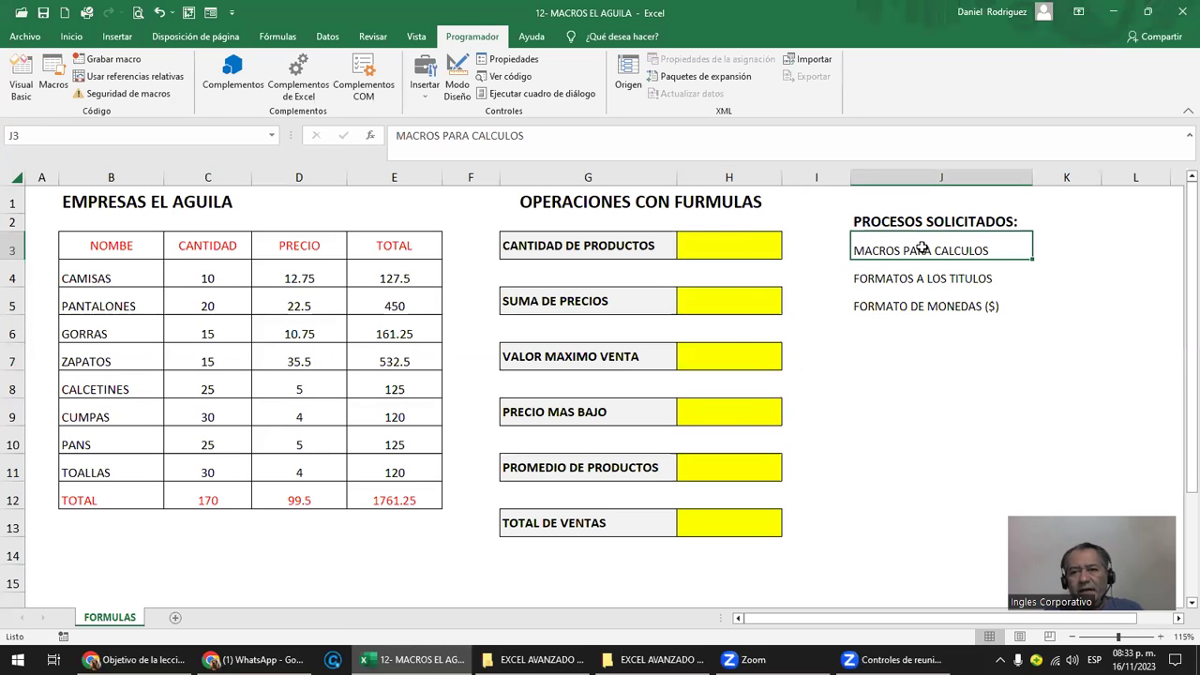
pyautogui.click(736, 241)
pyautogui.click(729, 303)
pyautogui.click(757, 355)
pyautogui.click(725, 252)
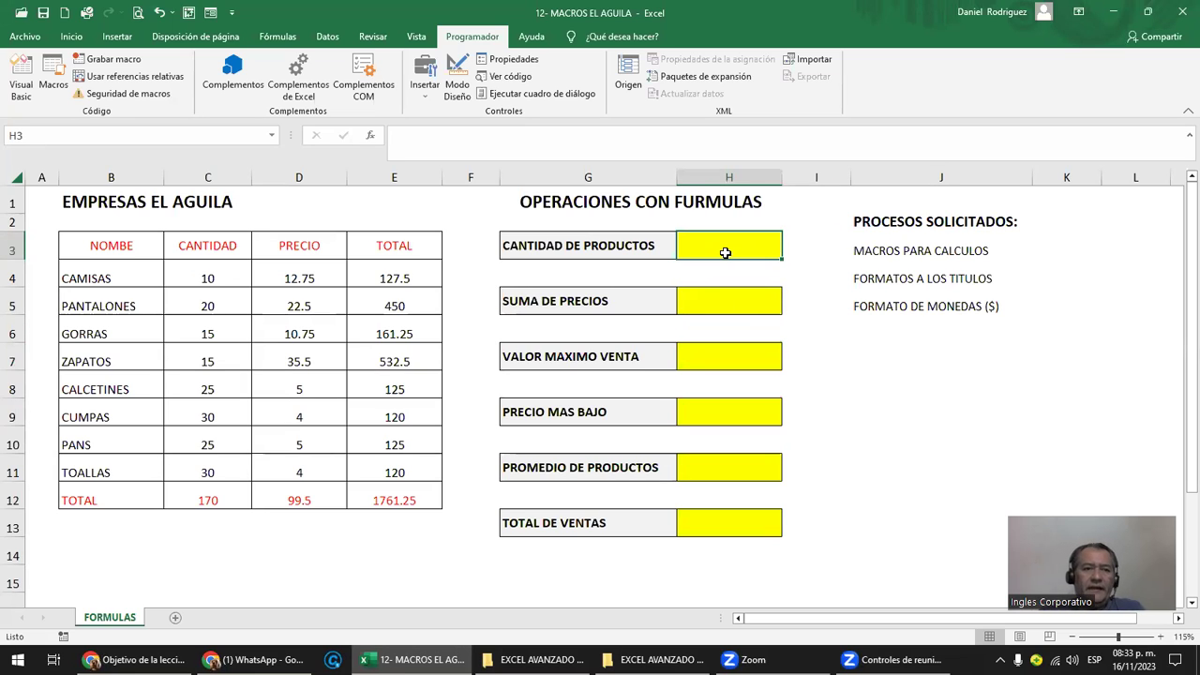
pyautogui.moveTo(118, 273); pyautogui.dragTo(132, 459)
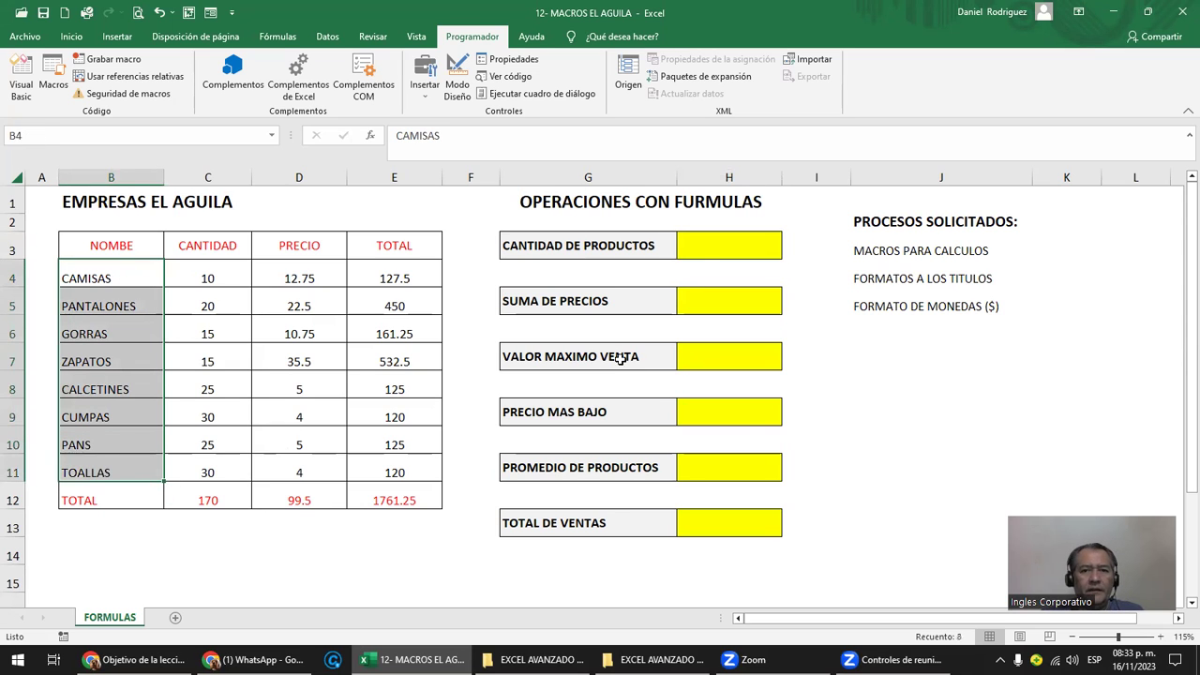
pyautogui.click(702, 260)
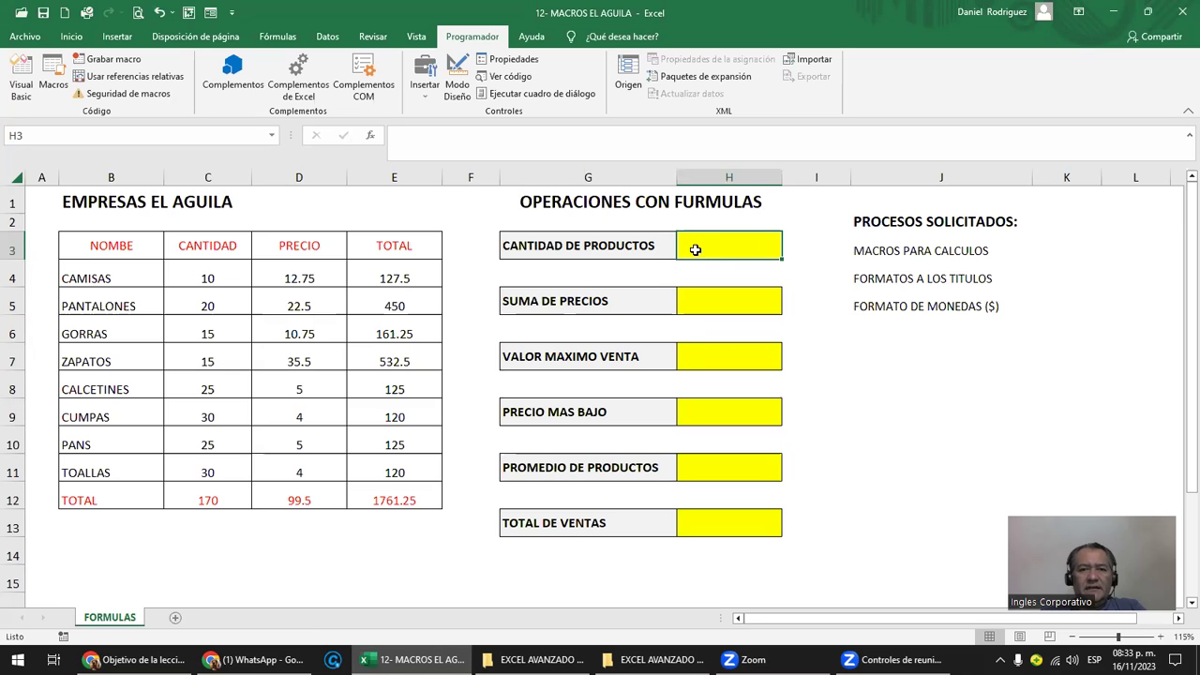
pyautogui.click(815, 196)
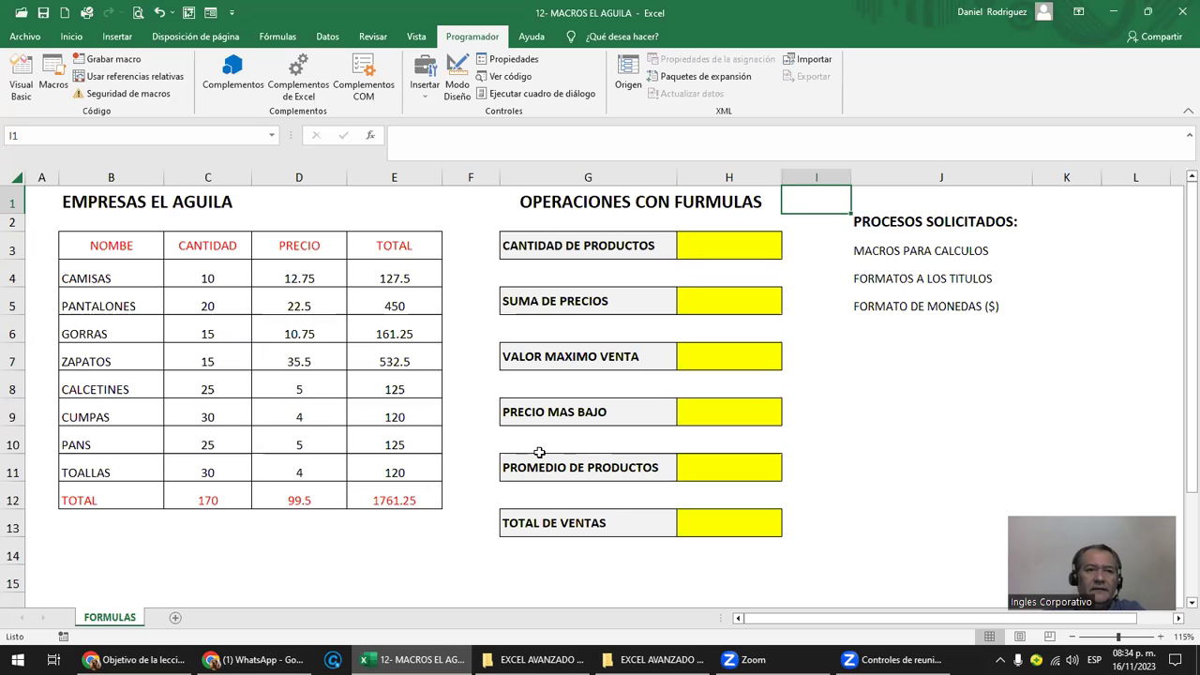
# Set up the macro recording as CONTAR with shortcut C and description CONTEO PRODUCTO.
pyautogui.click(113, 59)
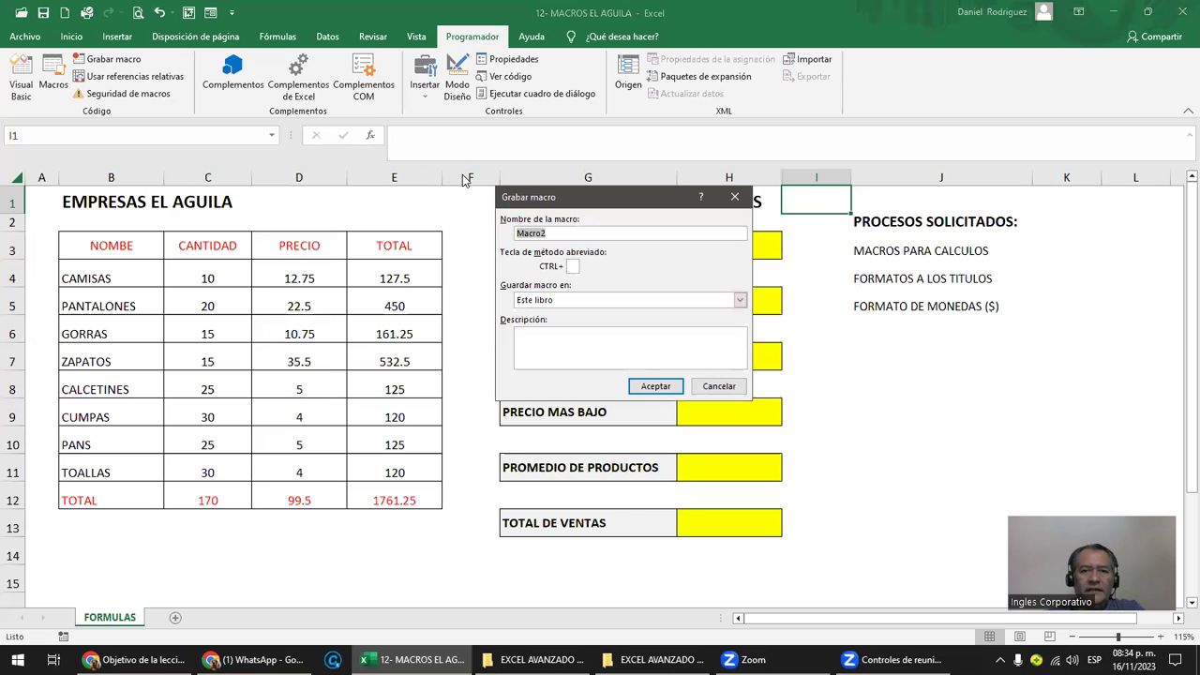
pyautogui.moveTo(578, 208); pyautogui.dragTo(592, 298)
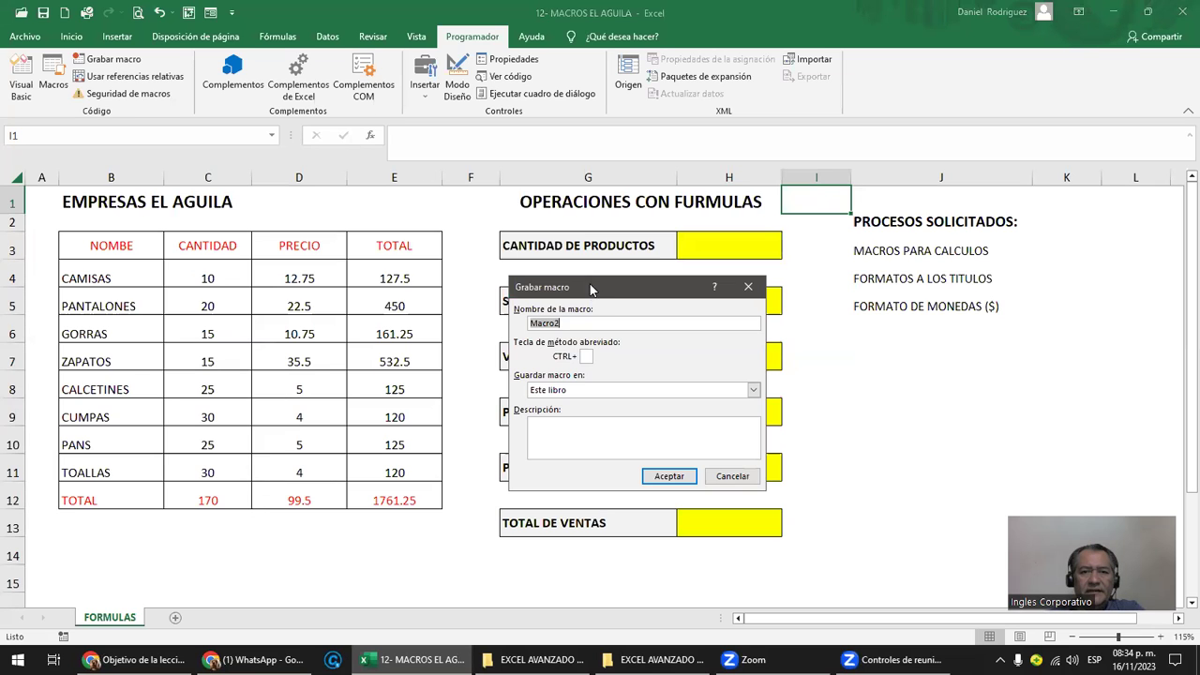
pyautogui.click(547, 324)
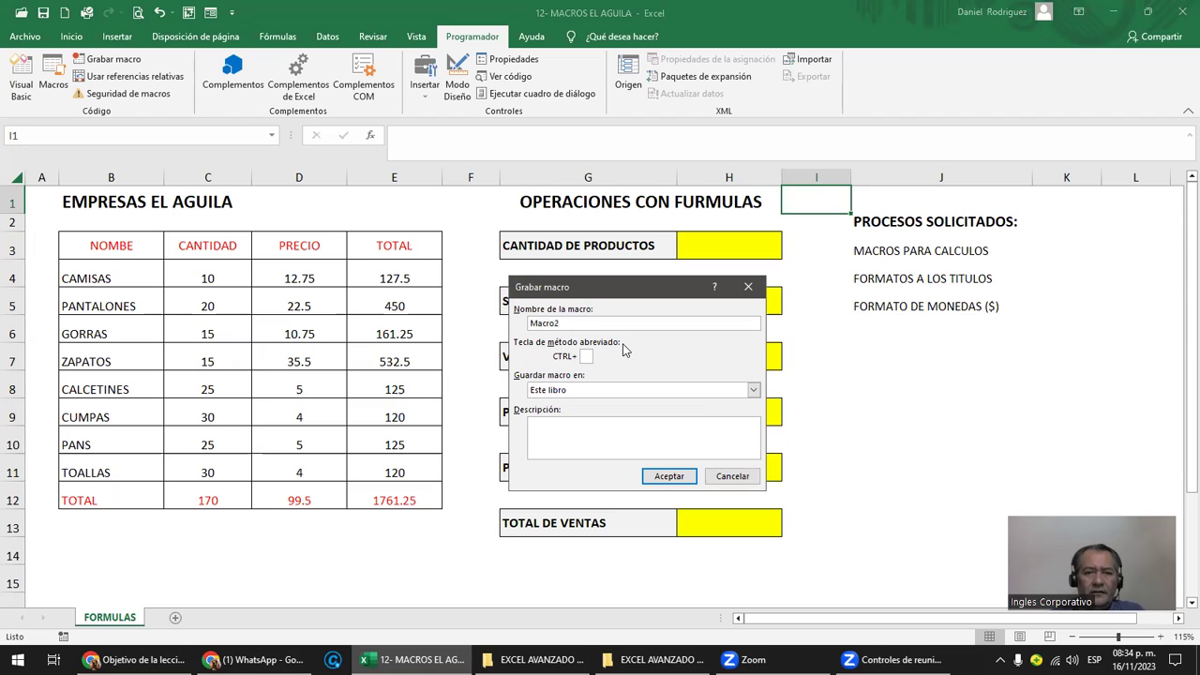
pyautogui.press('BackSpace')
pyautogui.press('BackSpace')
pyautogui.write('CONTAR')
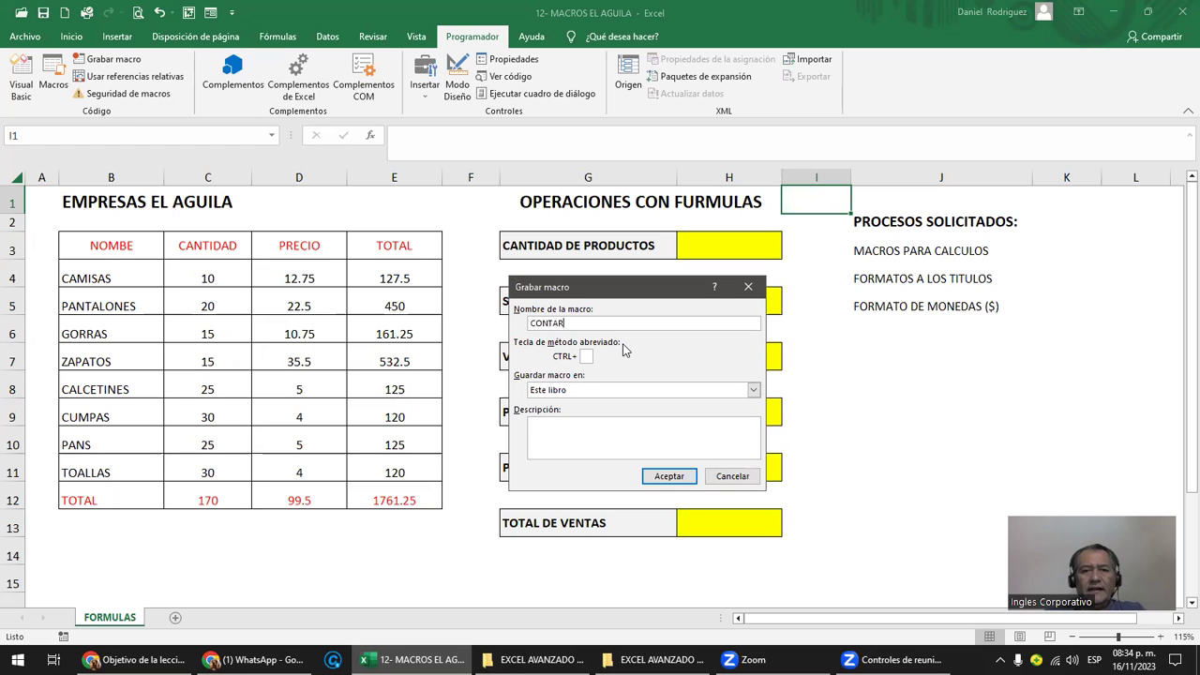
pyautogui.write('C')
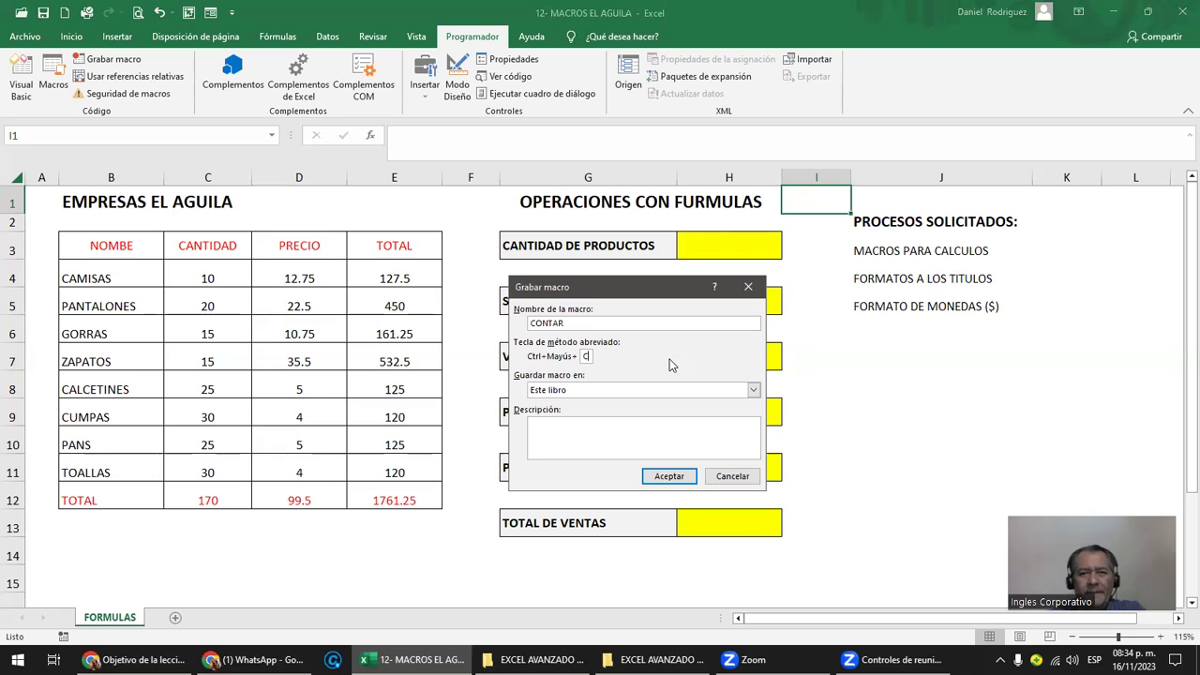
pyautogui.click(575, 437)
pyautogui.write('CONTEO PRODUCTO')
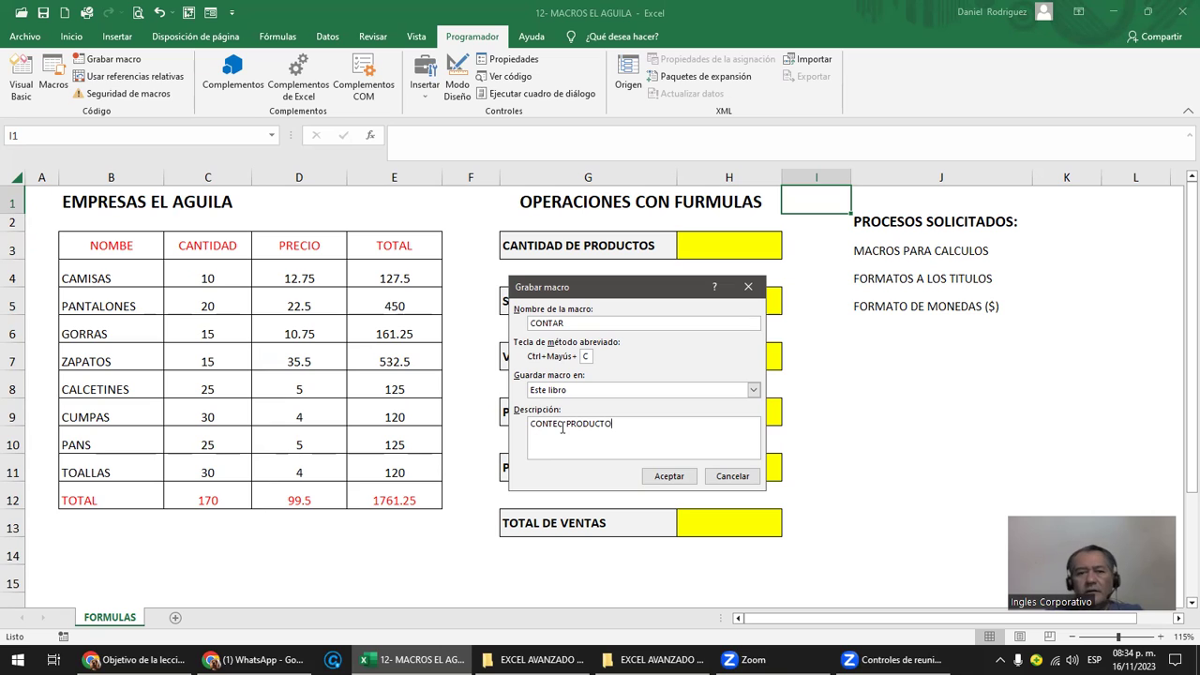
pyautogui.press('Tab')
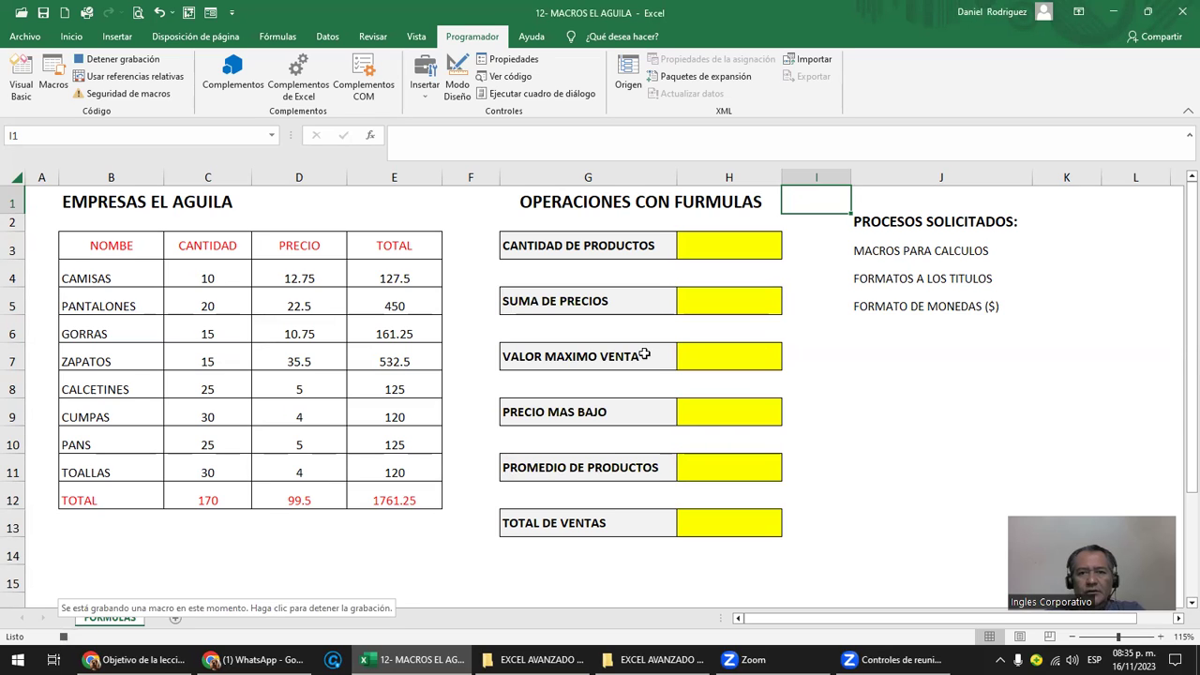
# Enter =CONTARA(B4:B11) in H3 so it shows 8, then select I1.
pyautogui.click(713, 250)
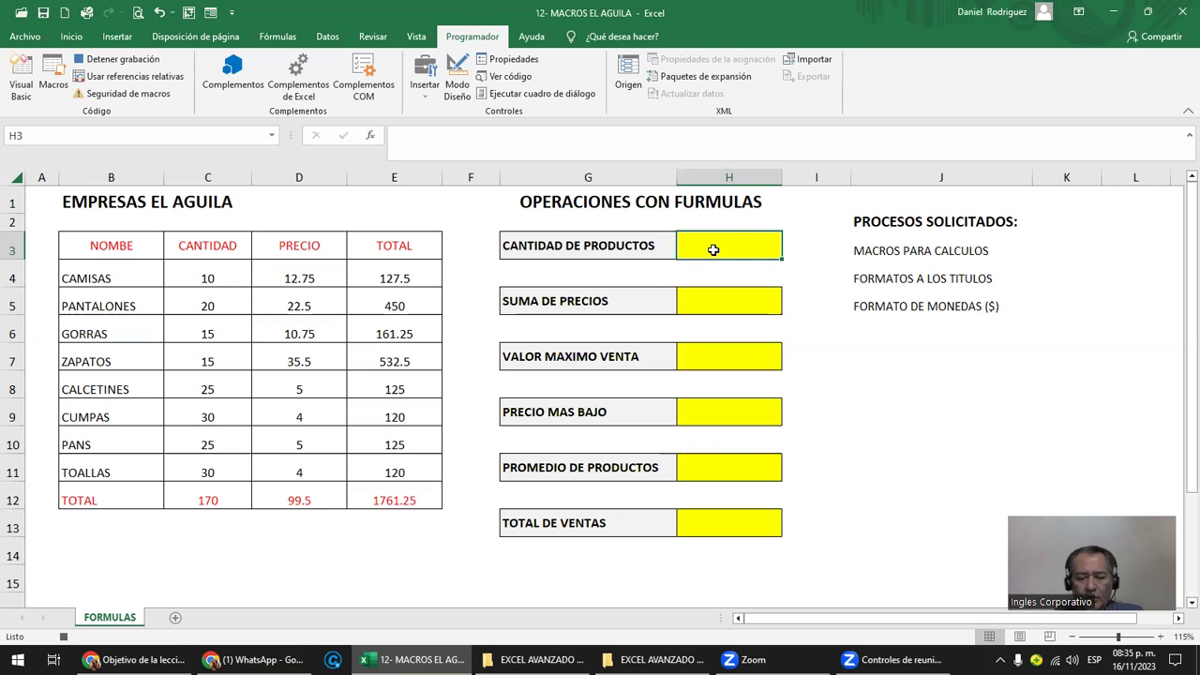
pyautogui.write('=CONTARA')
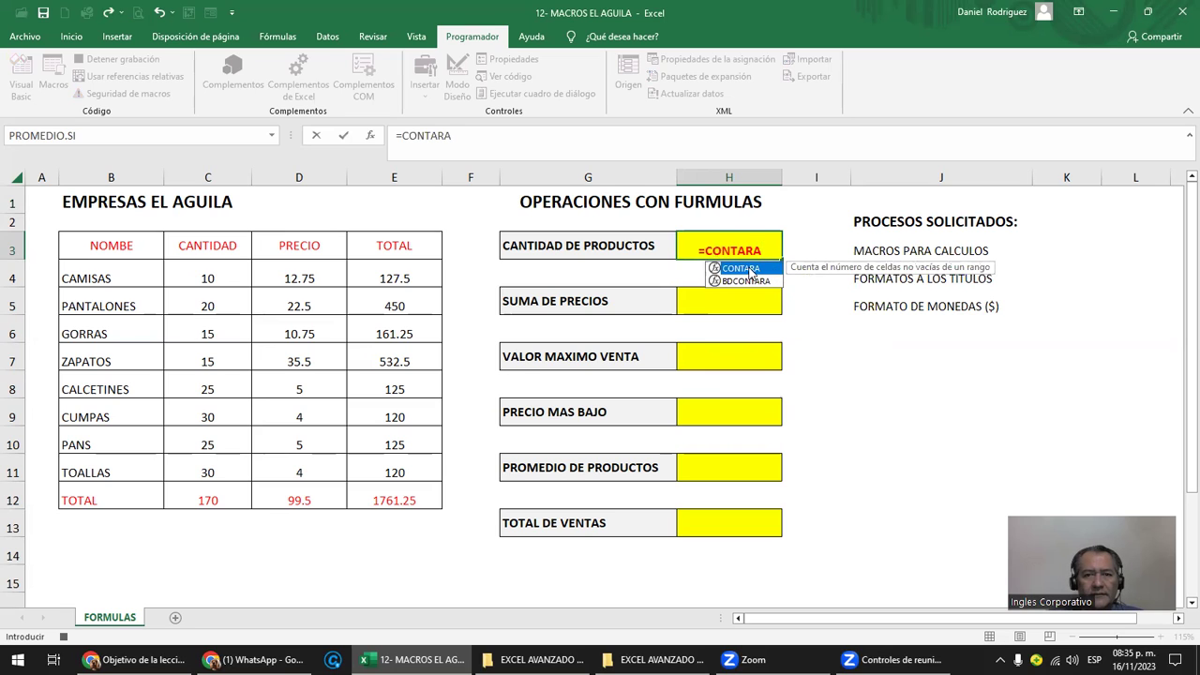
pyautogui.doubleClick(750, 270)
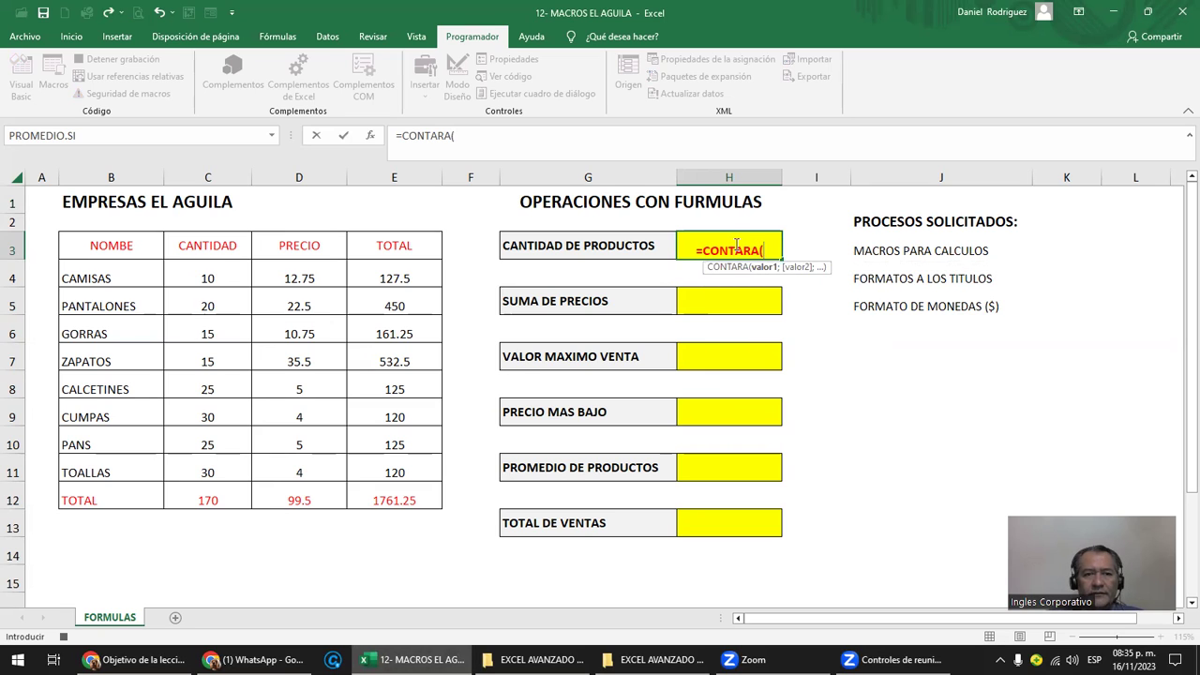
pyautogui.moveTo(107, 274); pyautogui.dragTo(114, 463)
pyautogui.write(')')
pyautogui.press('Return')
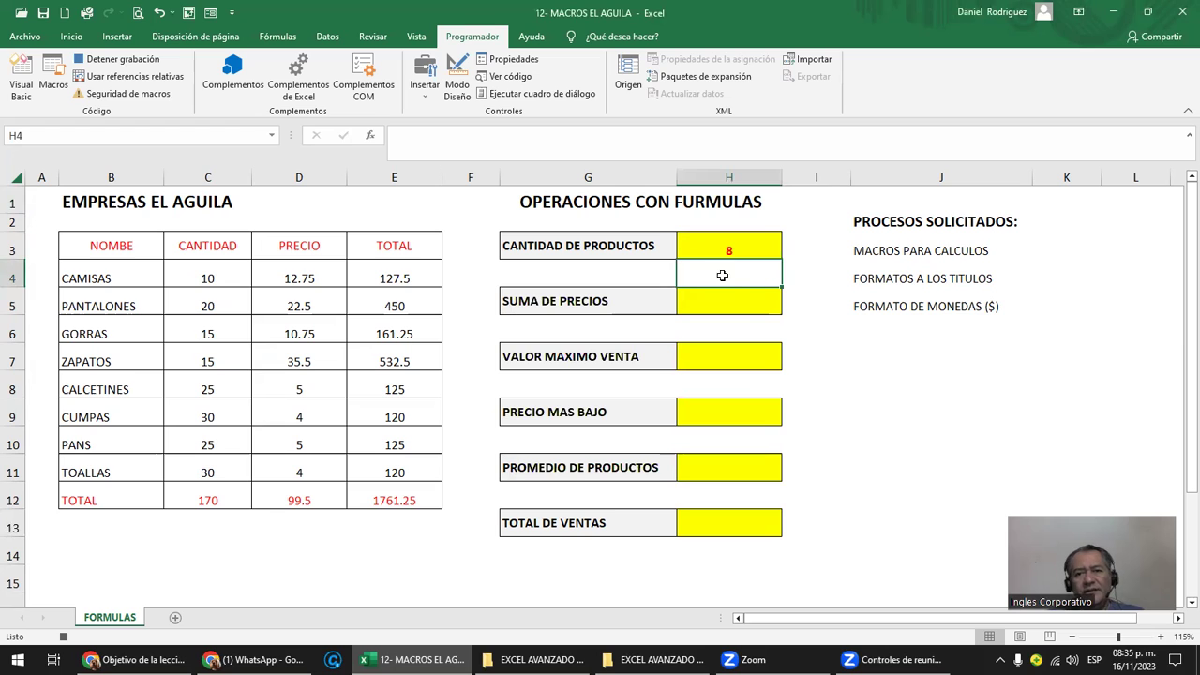
pyautogui.click(819, 196)
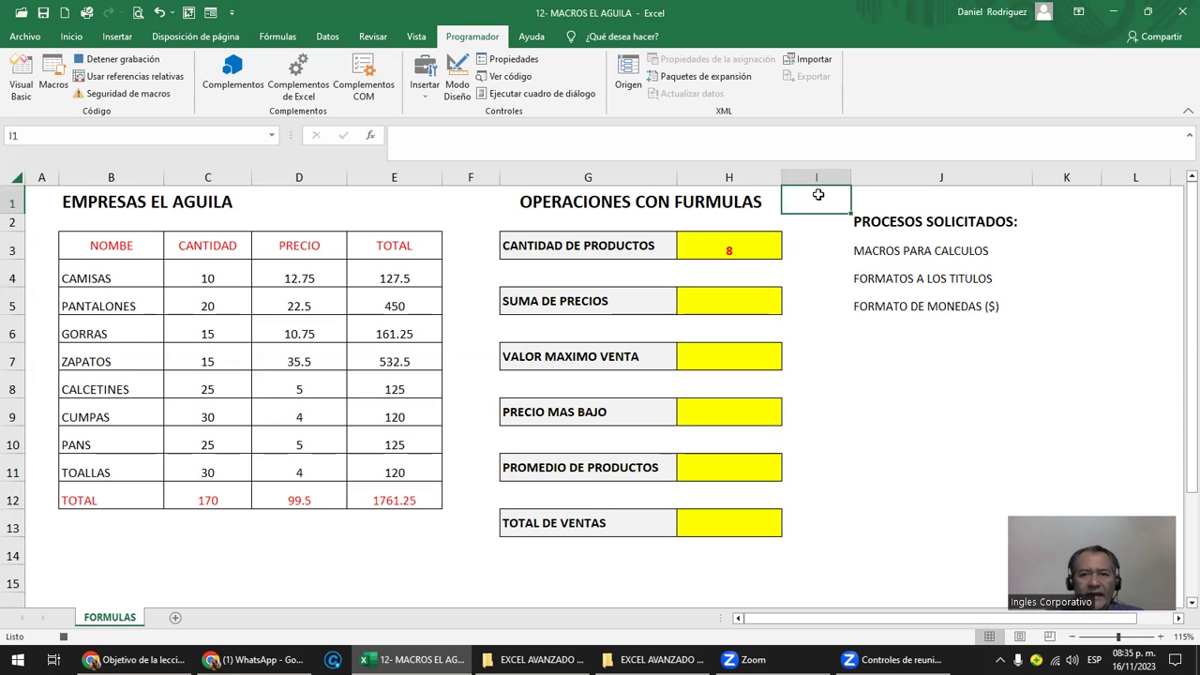
# Stop recording and open the CONTAR macro's code from the macro list.
pyautogui.click(119, 62)
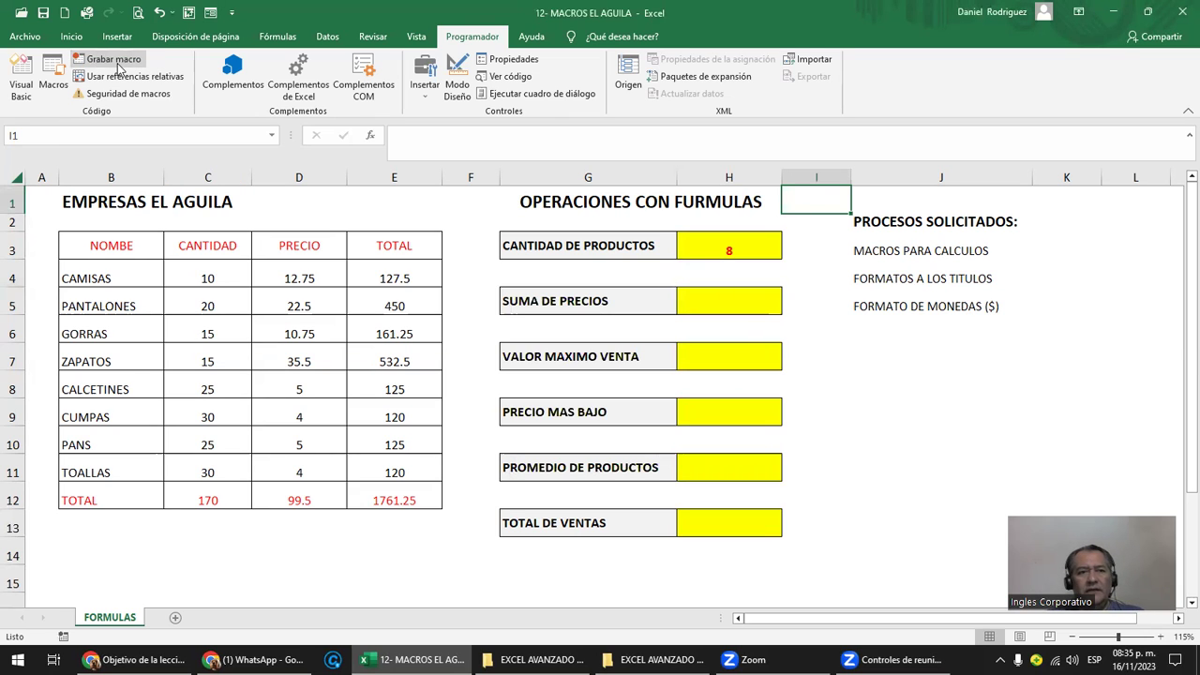
pyautogui.click(53, 79)
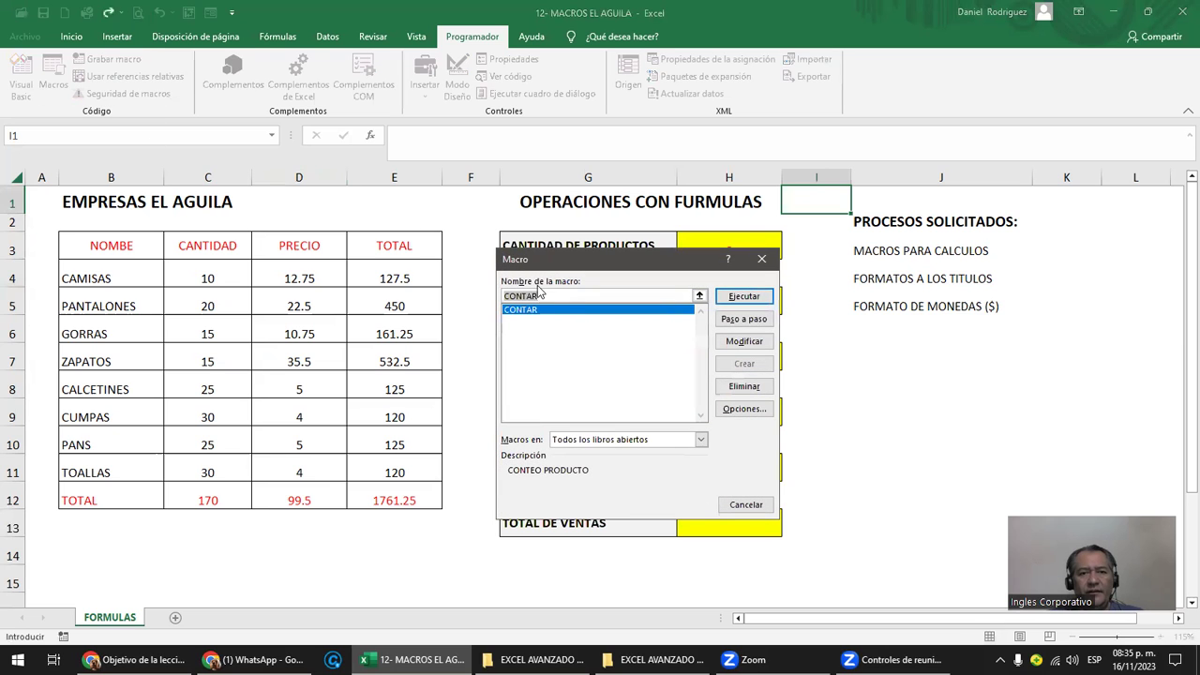
pyautogui.click(523, 309)
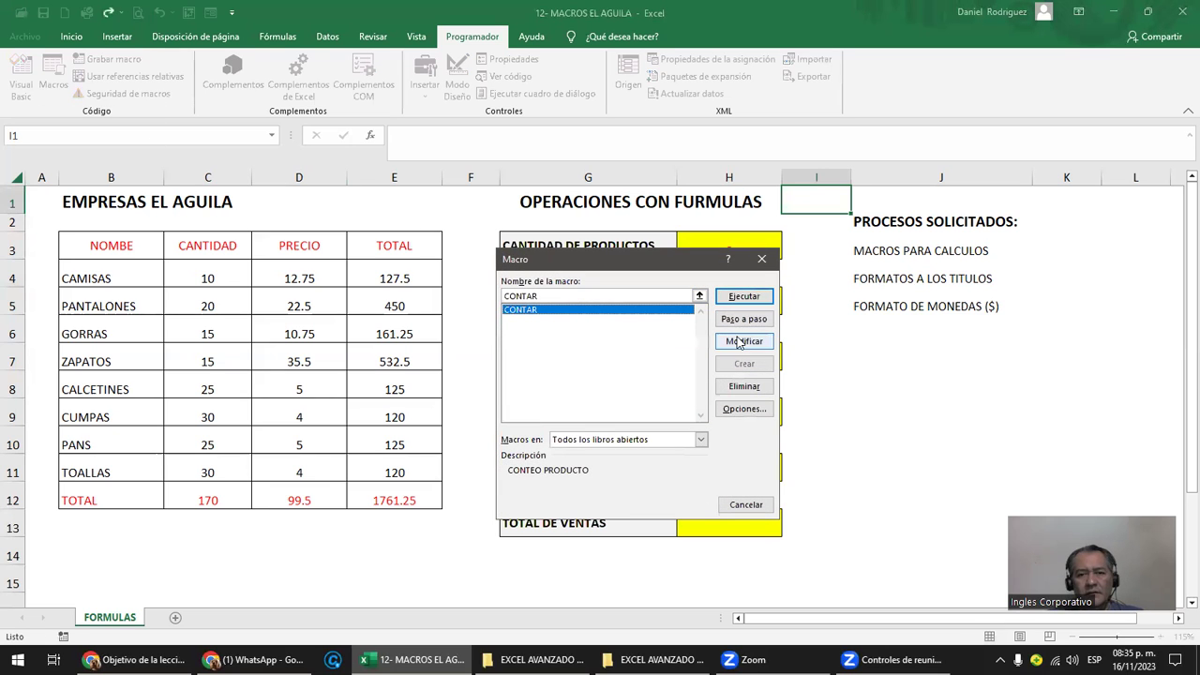
pyautogui.click(737, 341)
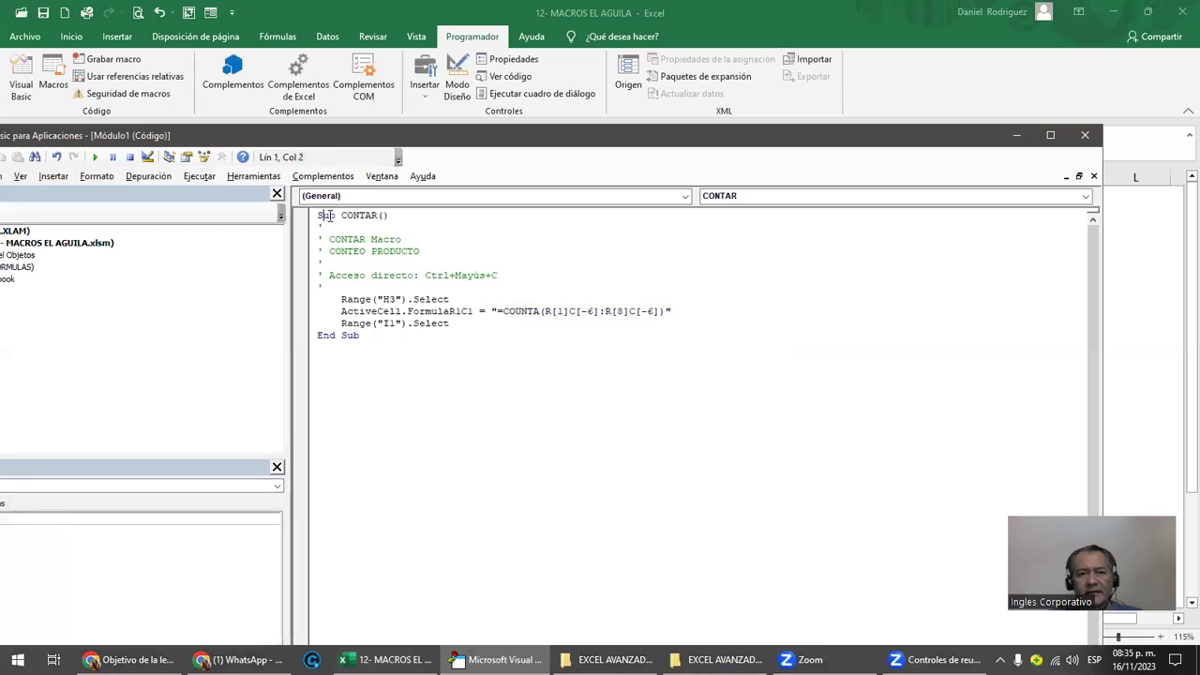
# Review the H3 selection and COUNTA range in the code, then return to the sheet at H3.
pyautogui.moveTo(326, 215); pyautogui.dragTo(557, 363)
pyautogui.click(473, 355)
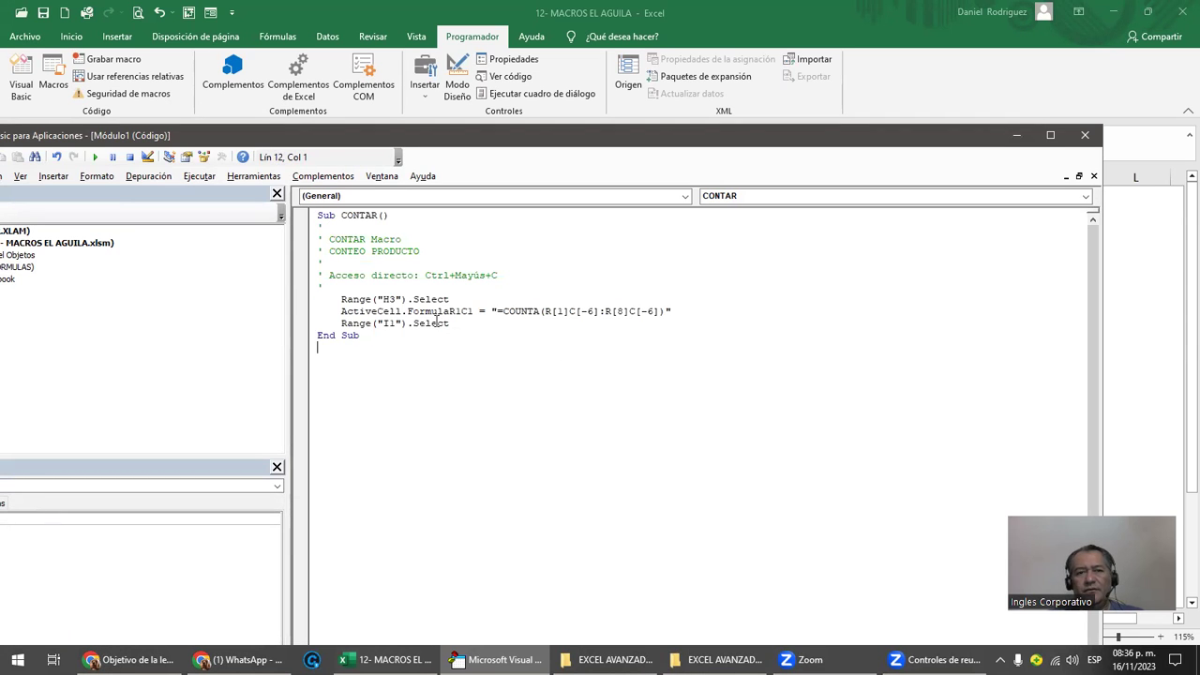
pyautogui.click(405, 298)
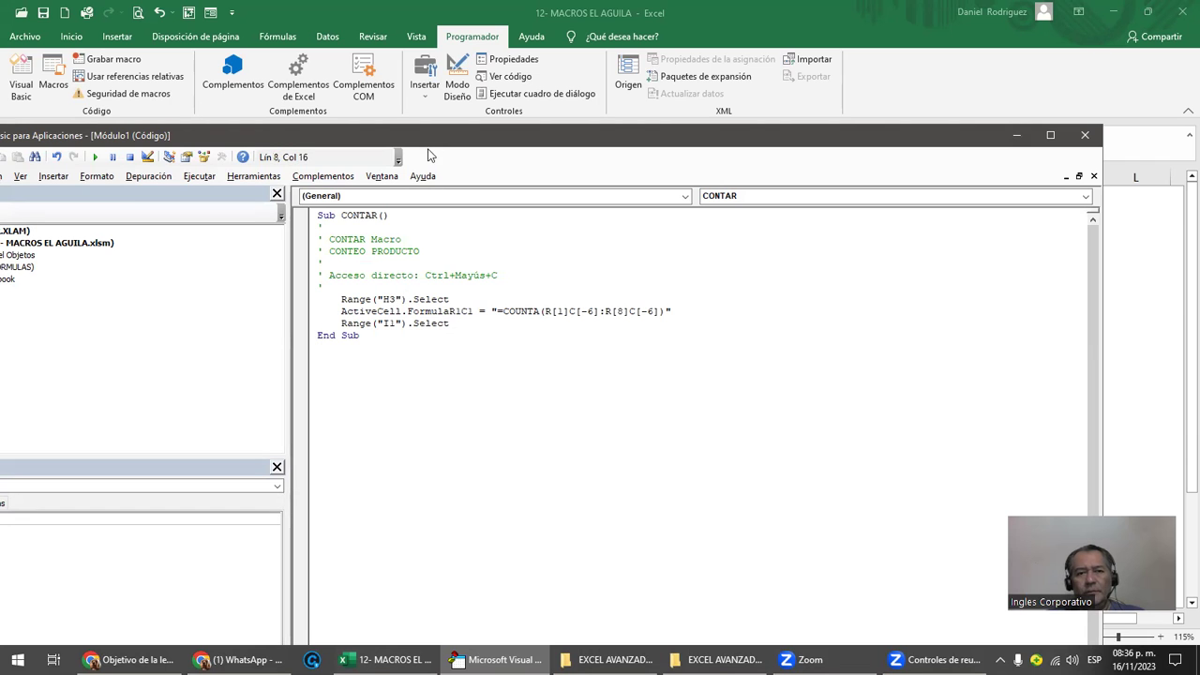
pyautogui.moveTo(441, 141); pyautogui.dragTo(523, 313)
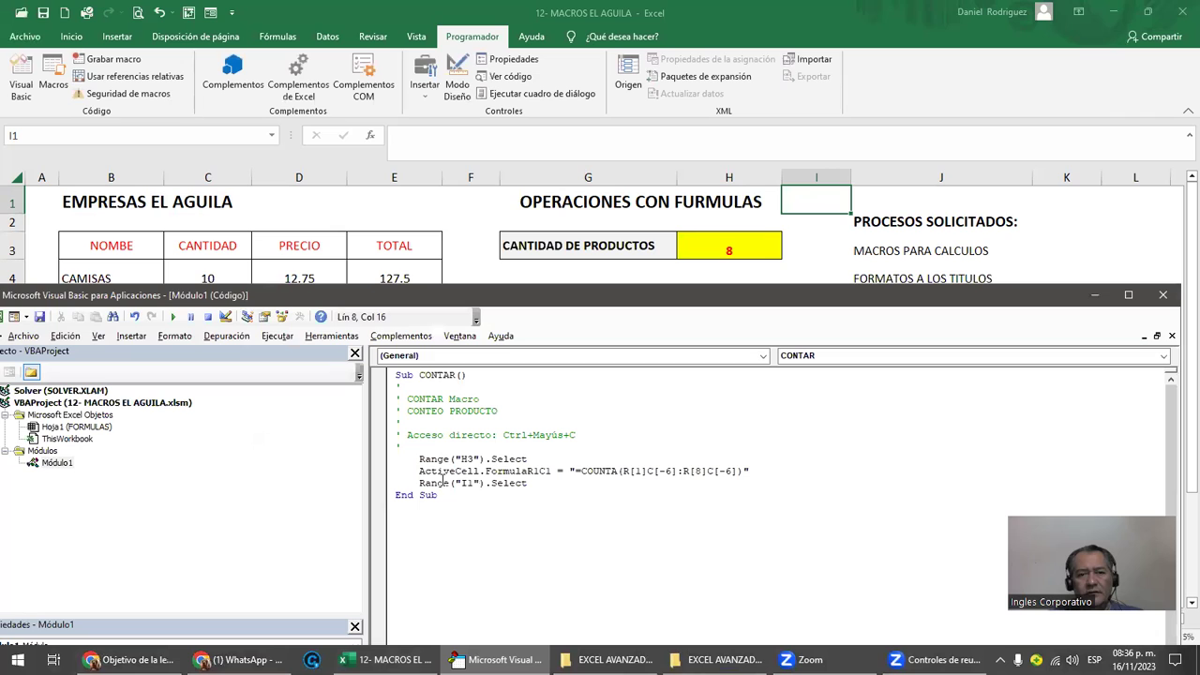
pyautogui.moveTo(585, 470); pyautogui.dragTo(717, 470)
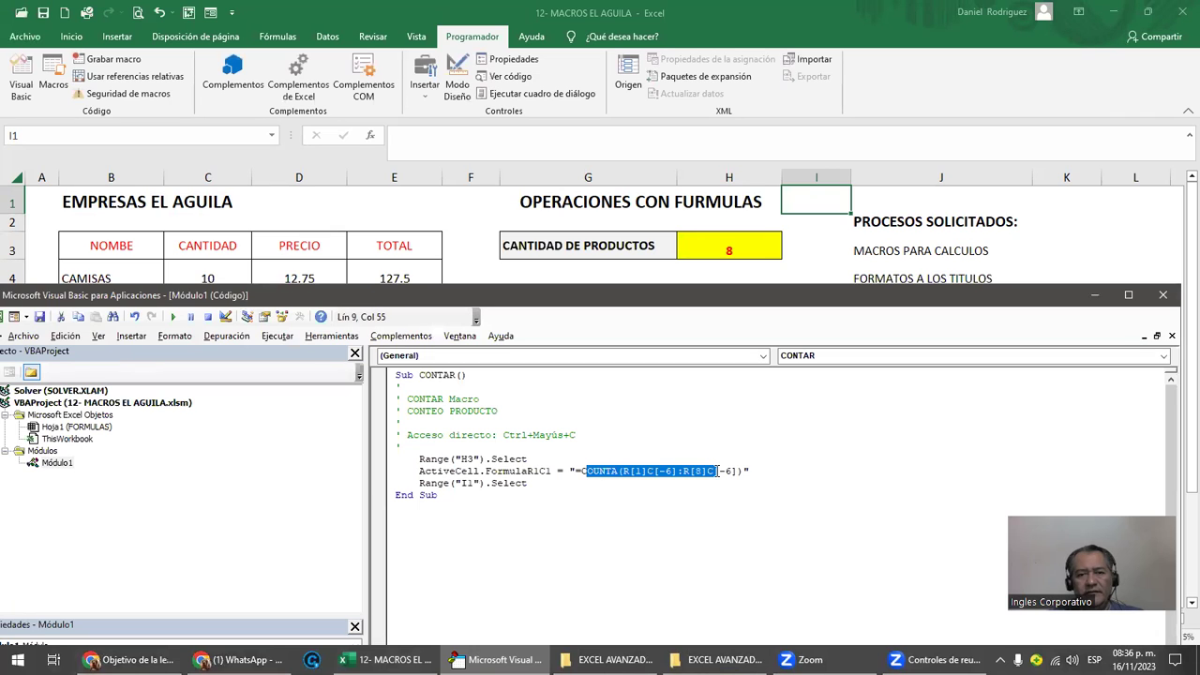
pyautogui.click(479, 484)
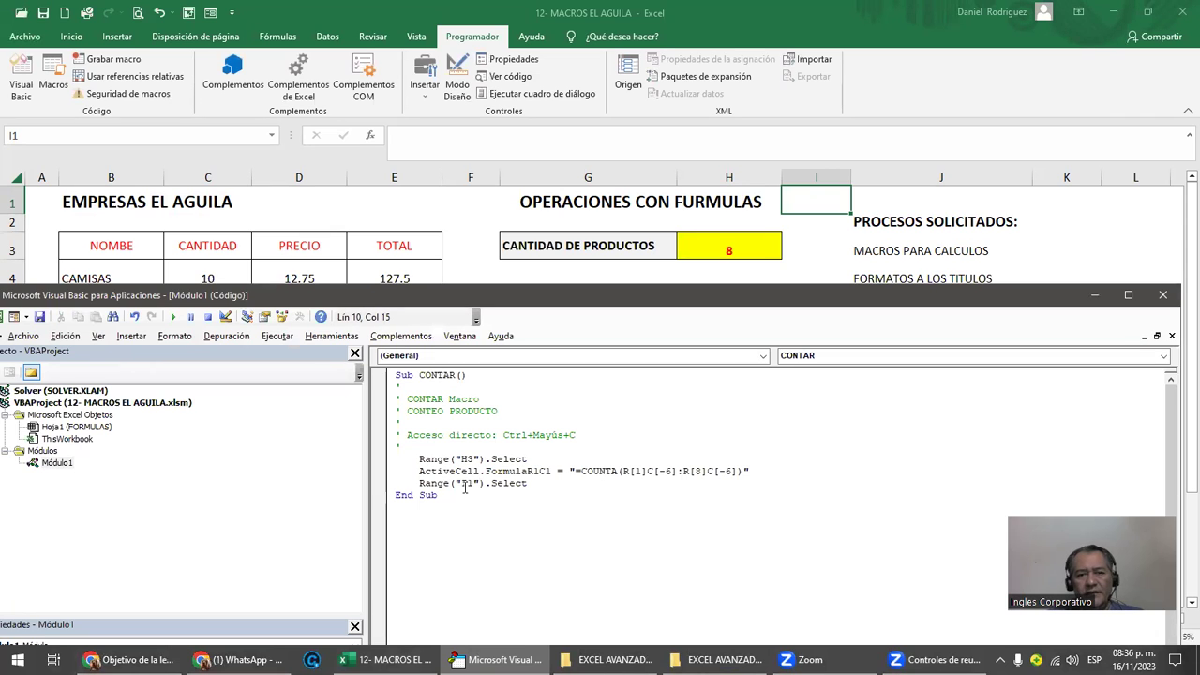
pyautogui.click(1162, 296)
pyautogui.click(870, 303)
pyautogui.click(734, 248)
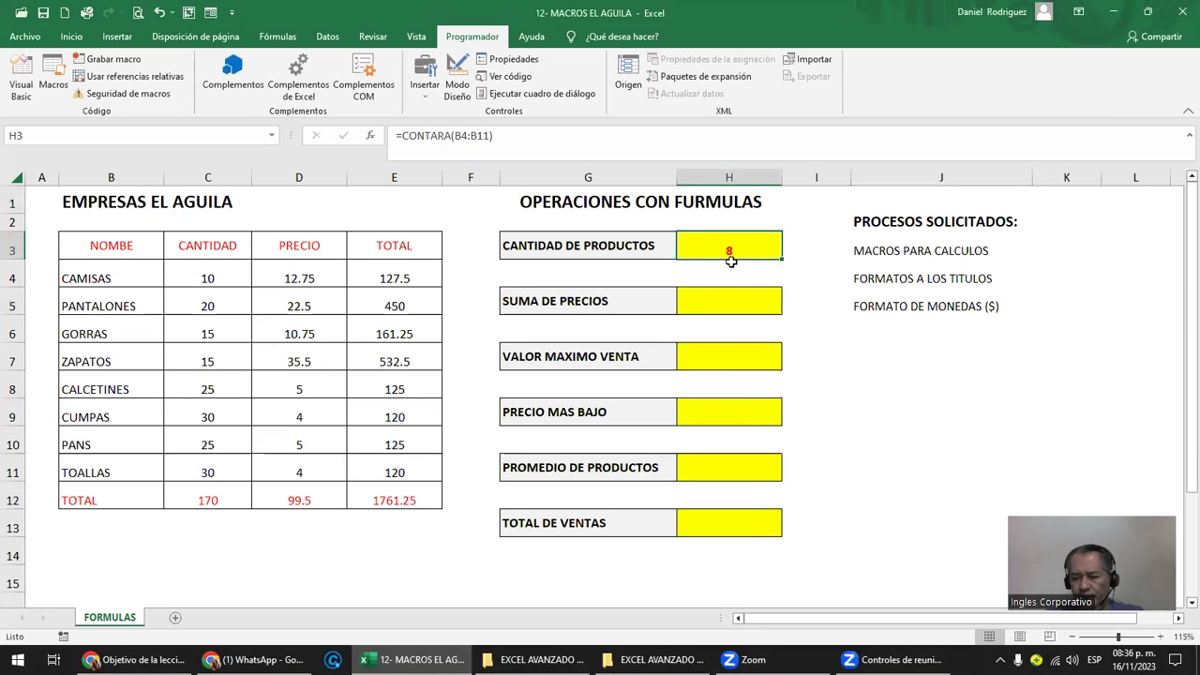
# Clear H3 and refill it twice with the CONTAR macro's keyboard shortcut, then clear it again.
pyautogui.press('Delete')
pyautogui.click(818, 242)
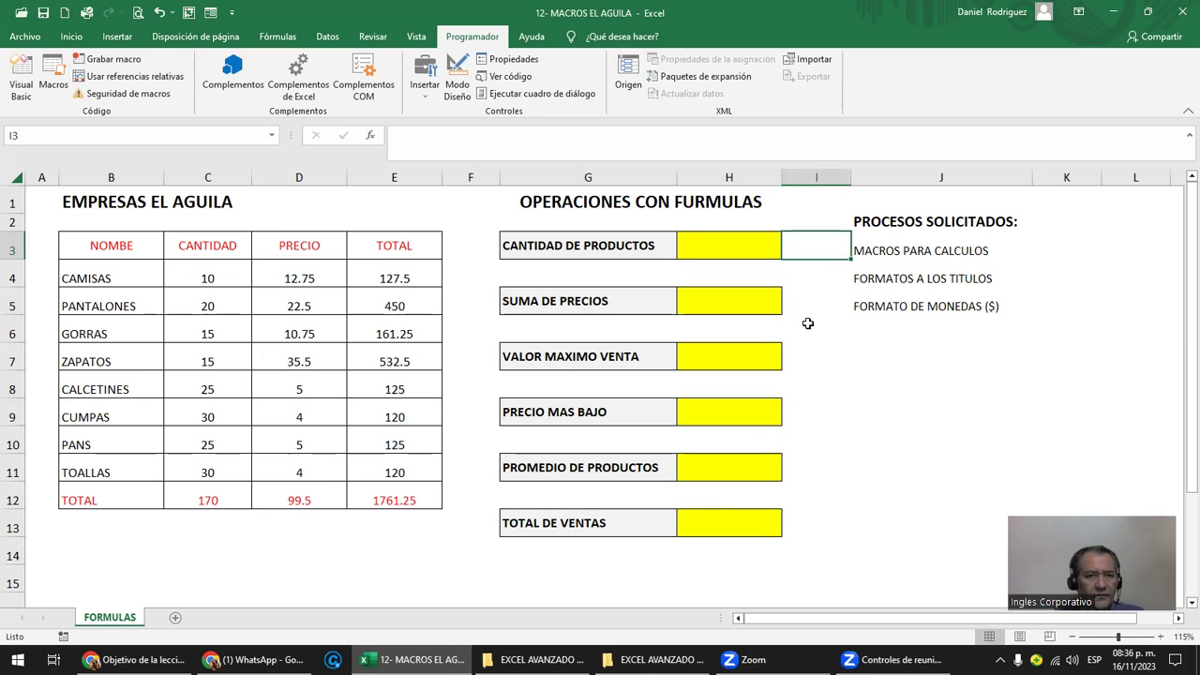
pyautogui.hotkey('ctrl', 'm')
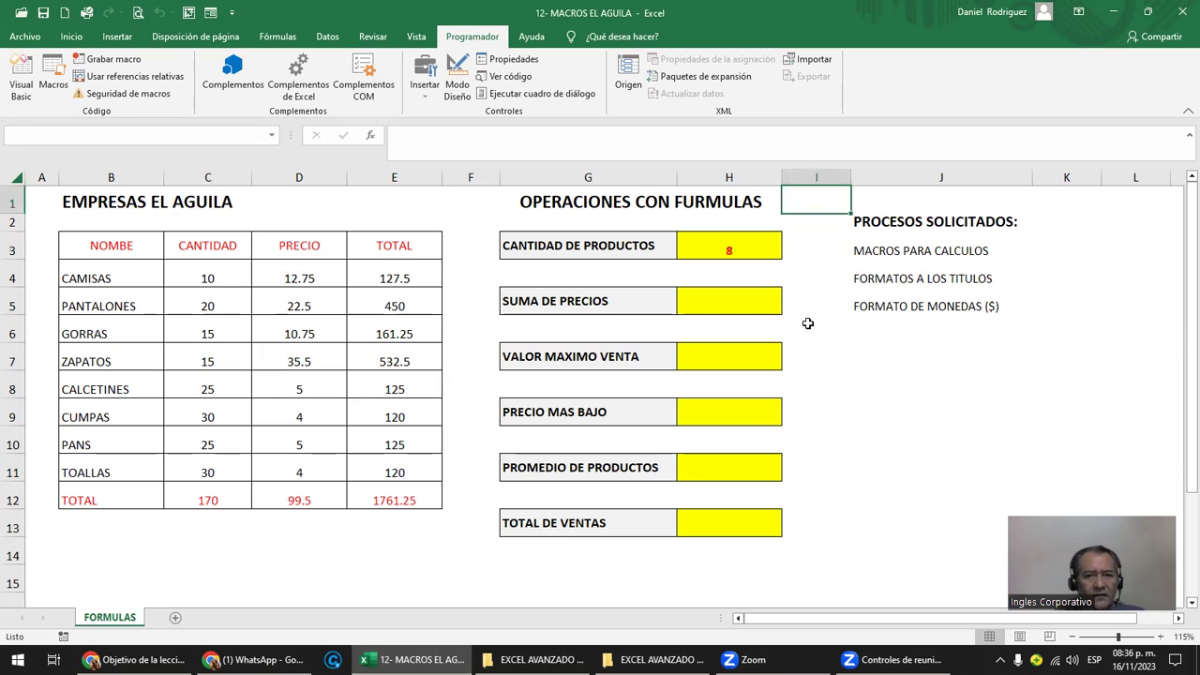
pyautogui.click(729, 253)
pyautogui.press('Delete')
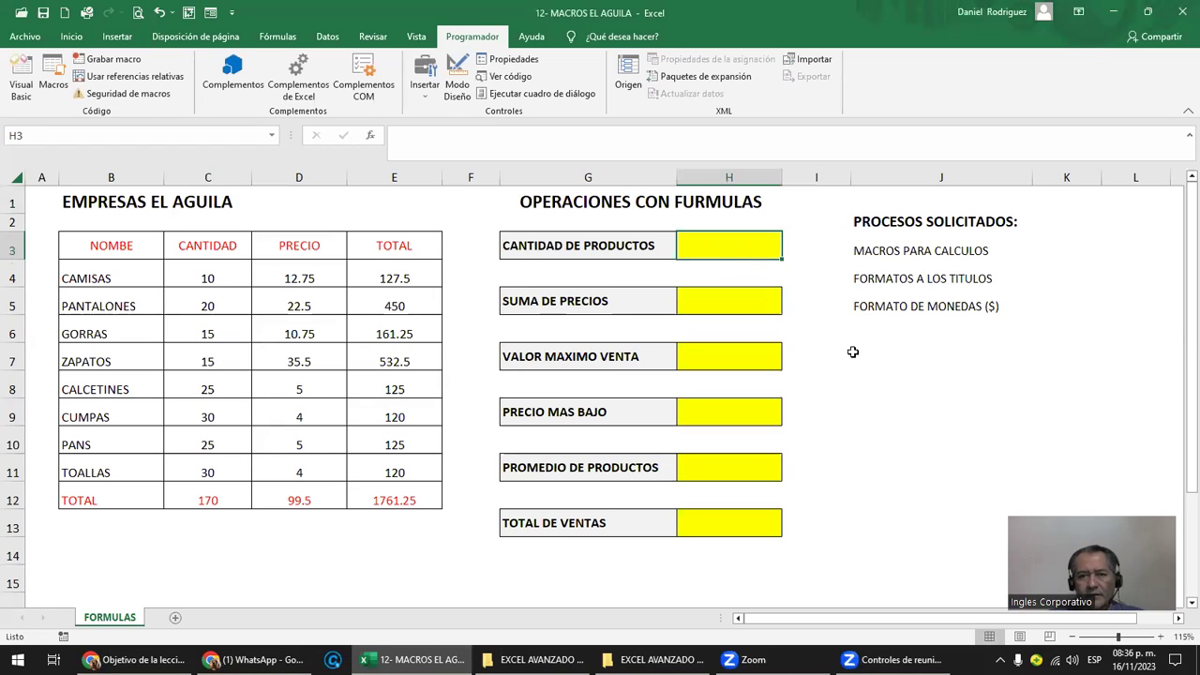
pyautogui.click(848, 356)
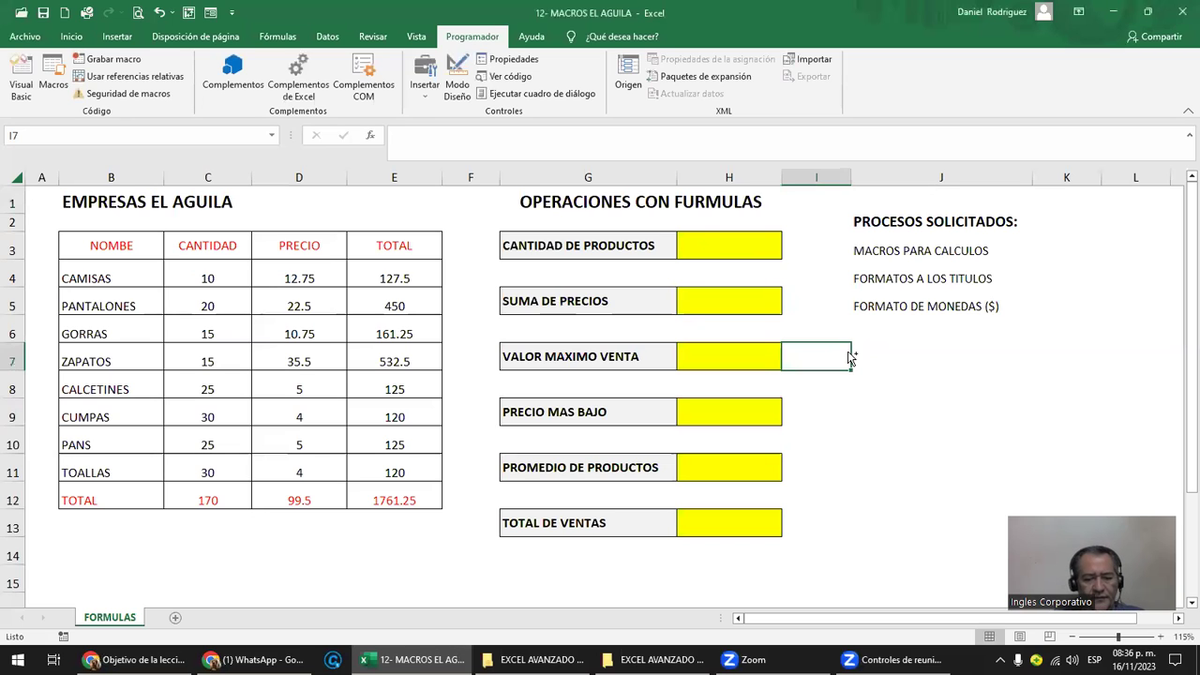
pyautogui.hotkey('ctrl', 'q')
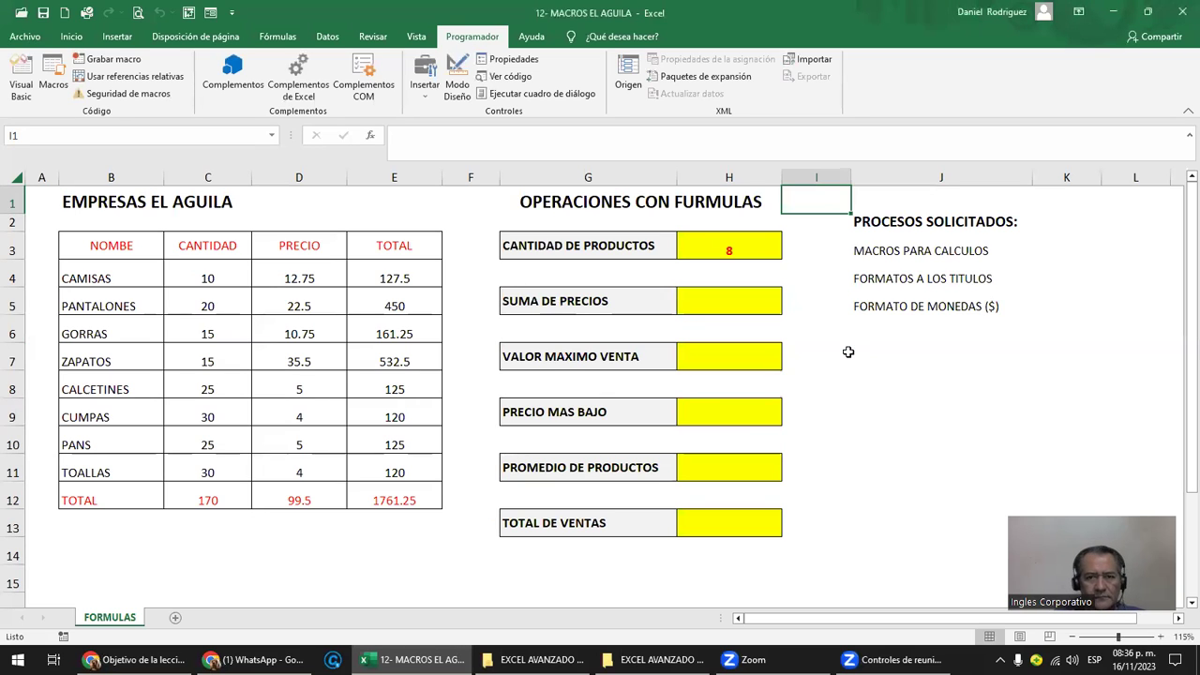
pyautogui.click(731, 248)
pyautogui.press('Delete')
pyautogui.click(934, 419)
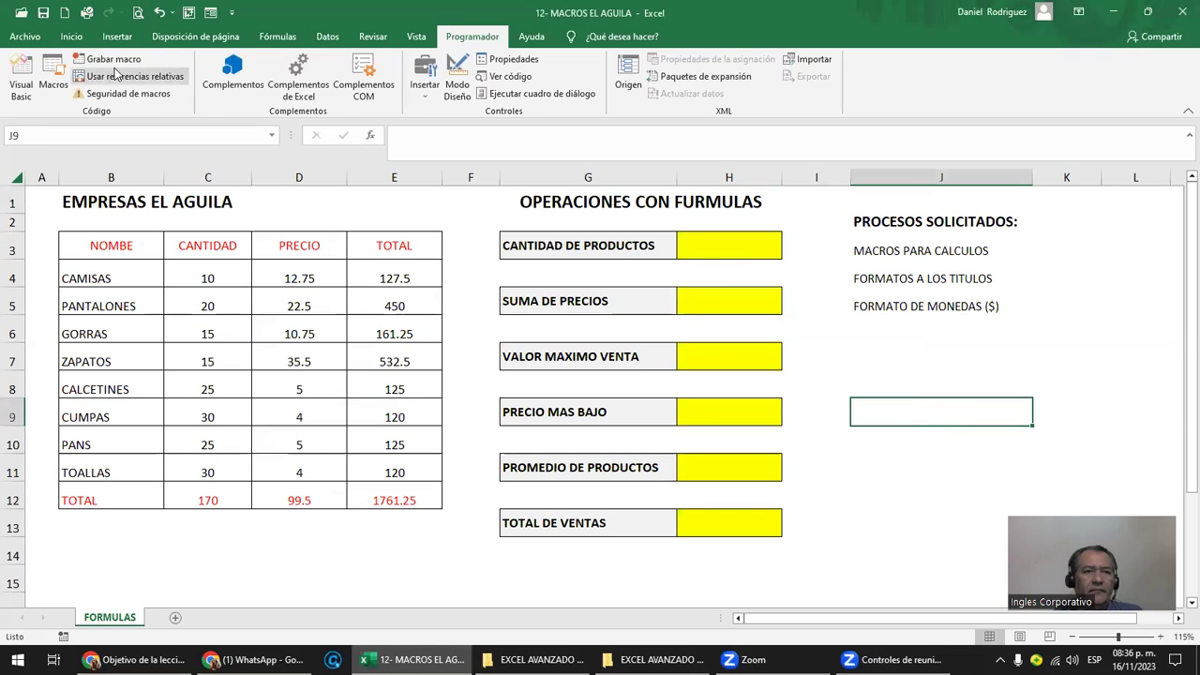
# Run CONTAR from the macro list to bring back the count of 8.
pyautogui.click(49, 71)
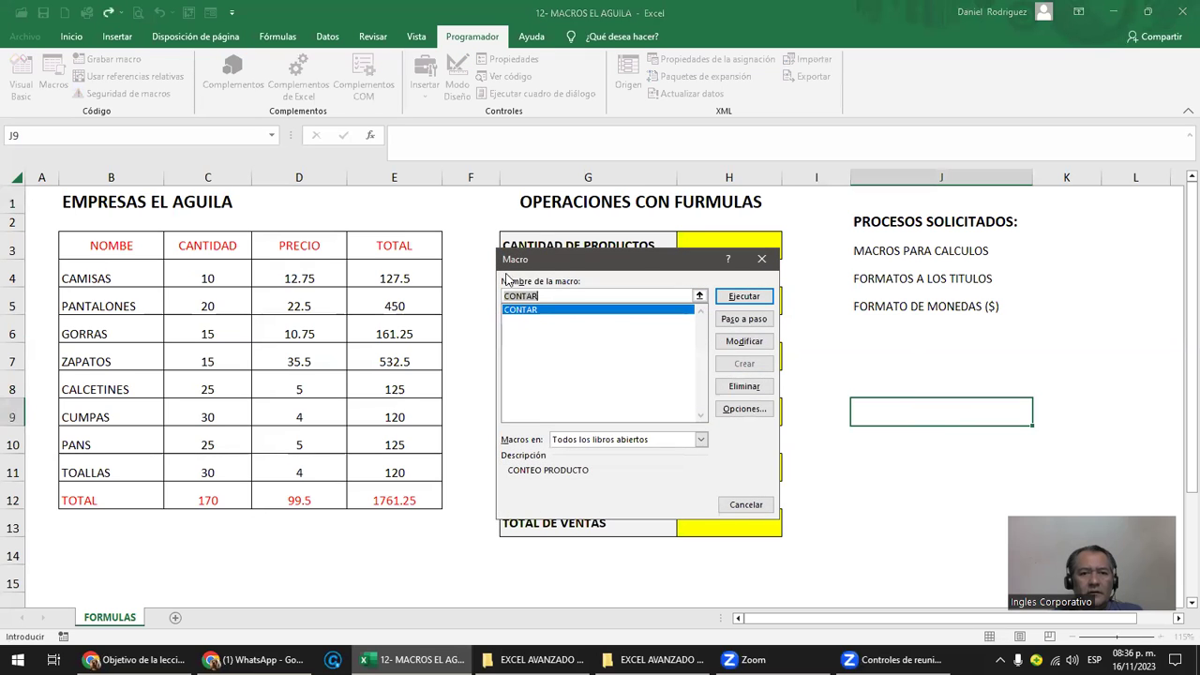
pyautogui.click(526, 315)
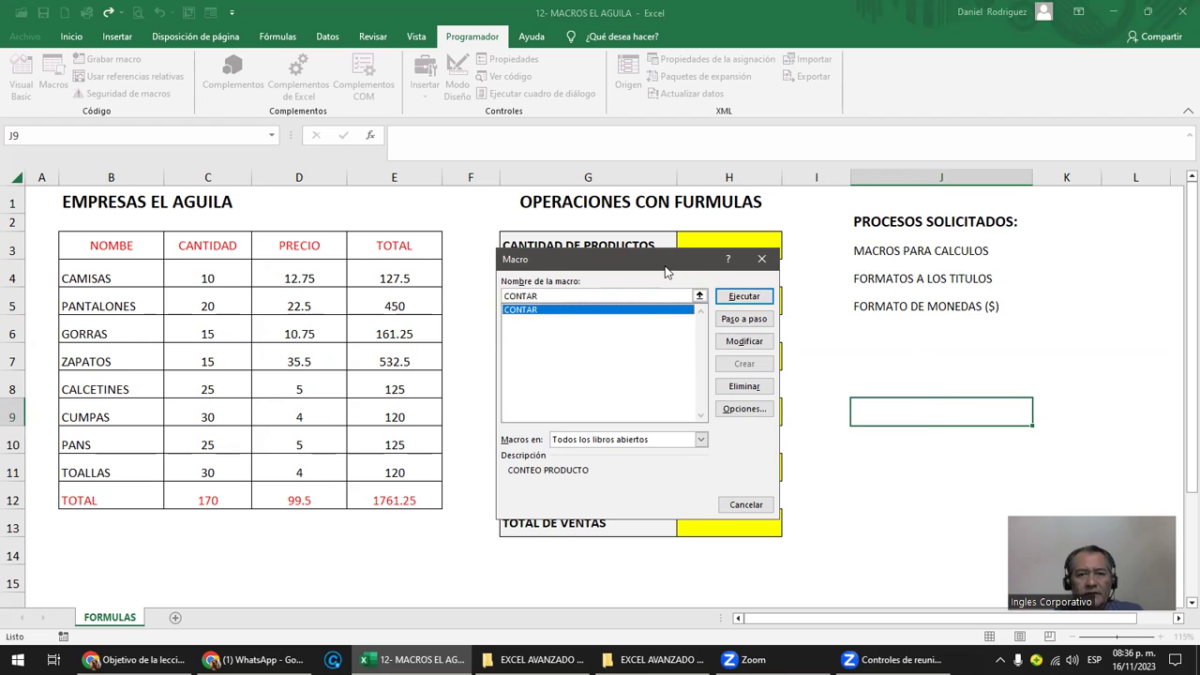
pyautogui.moveTo(665, 260); pyautogui.dragTo(673, 328)
pyautogui.click(753, 367)
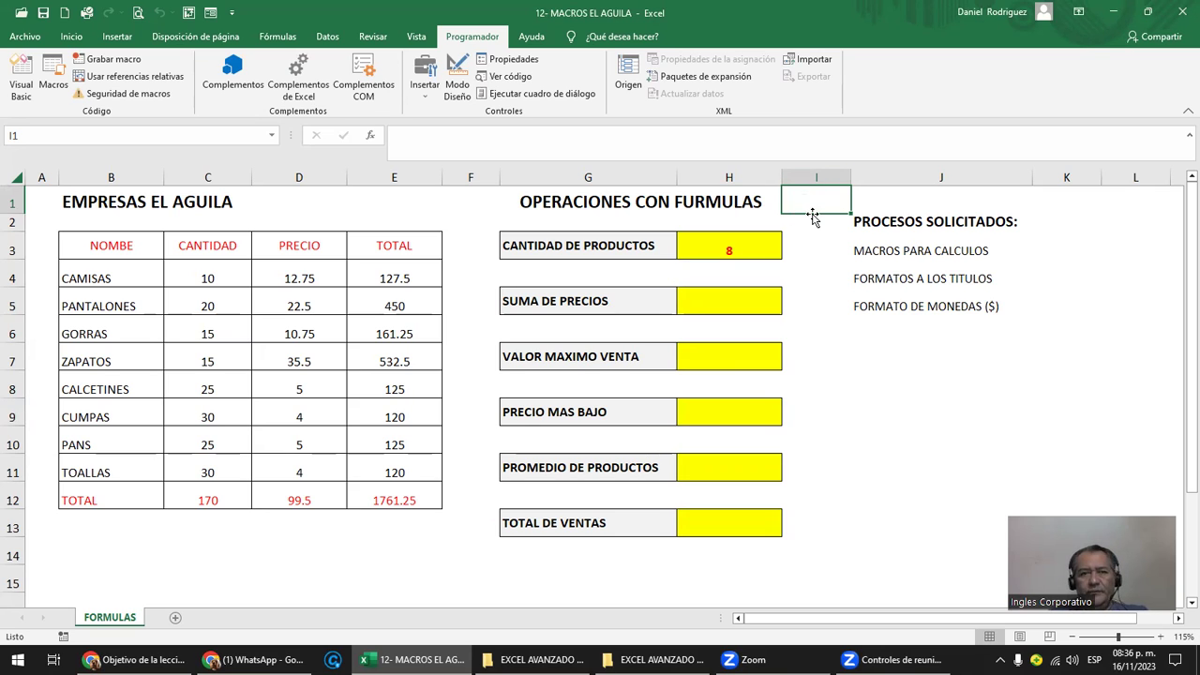
# Name the new macro SUMA with shortcut S and begin recording.
pyautogui.click(113, 59)
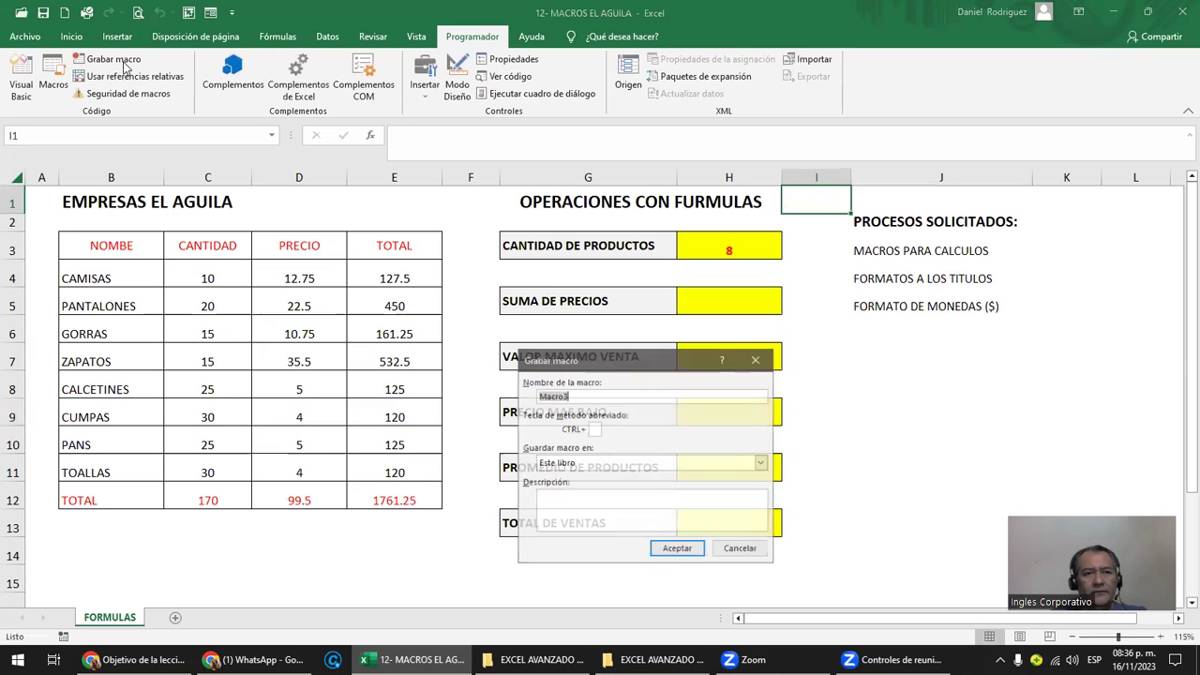
pyautogui.write('S')
pyautogui.write('UMA')
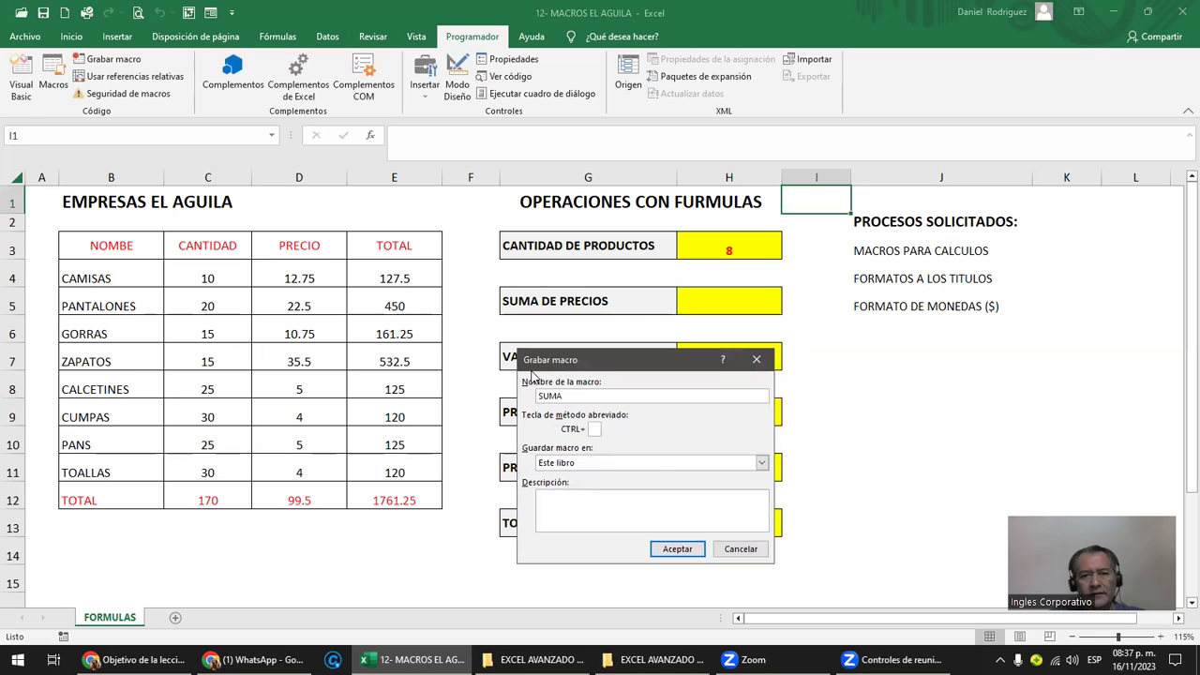
pyautogui.write('S')
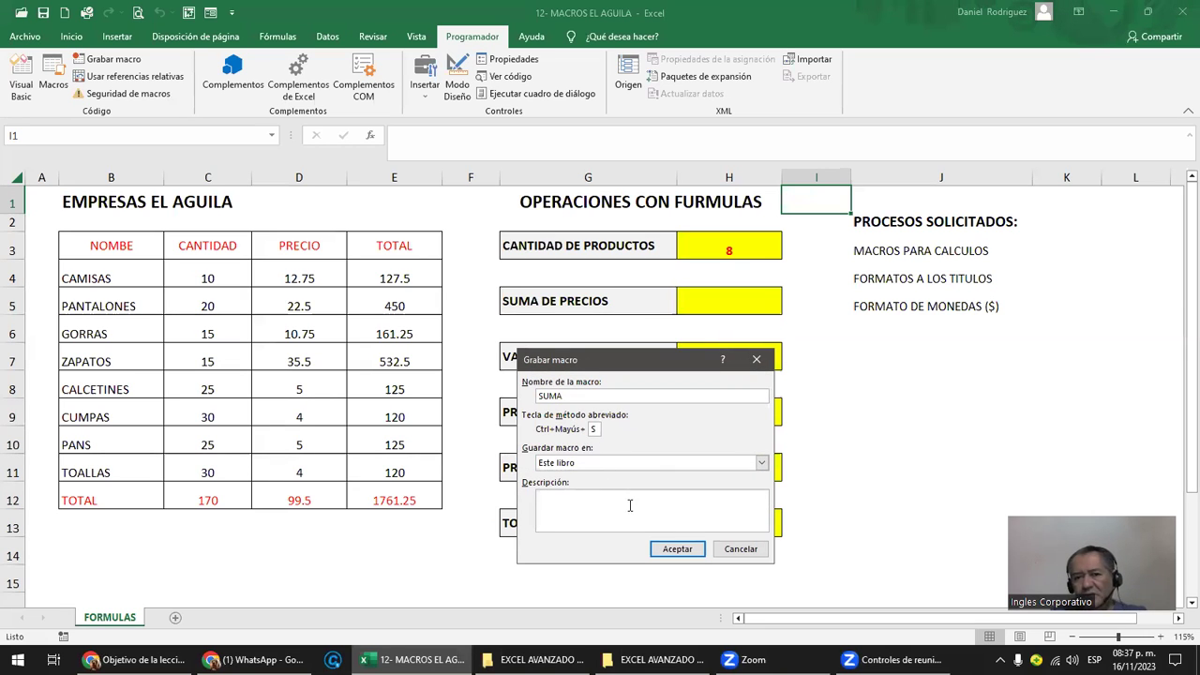
pyautogui.click(674, 548)
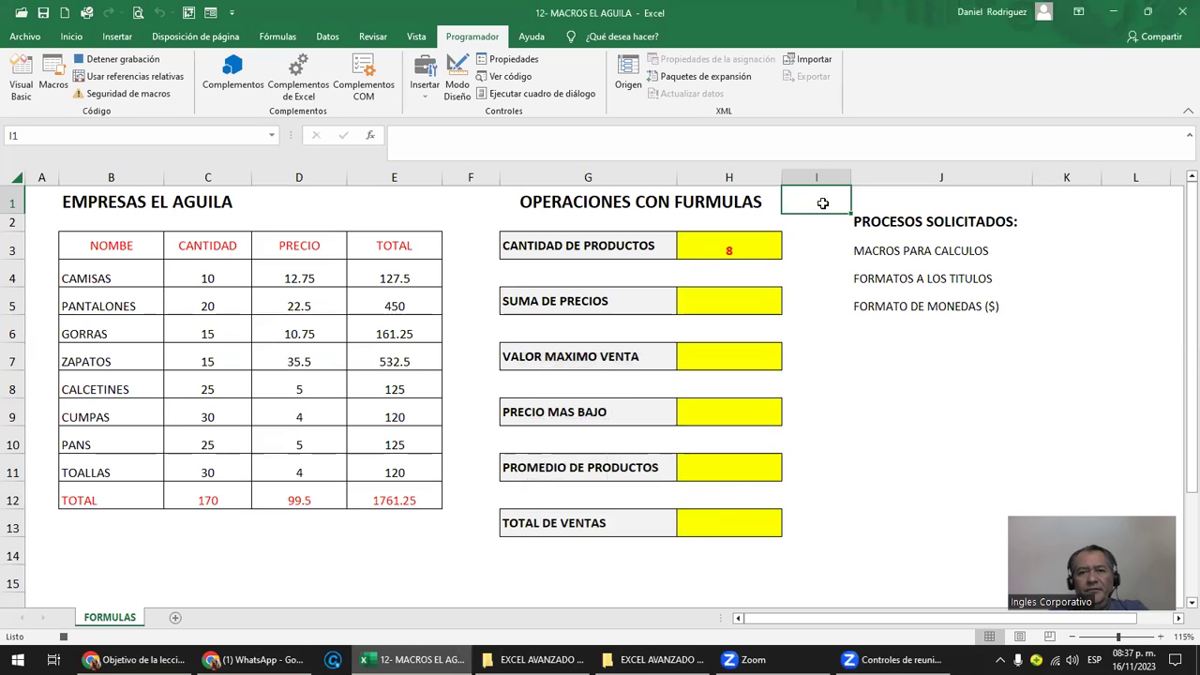
# Enter =SUMA(D4:D11) in H5 to total the prices as $99.50.
pyautogui.click(714, 295)
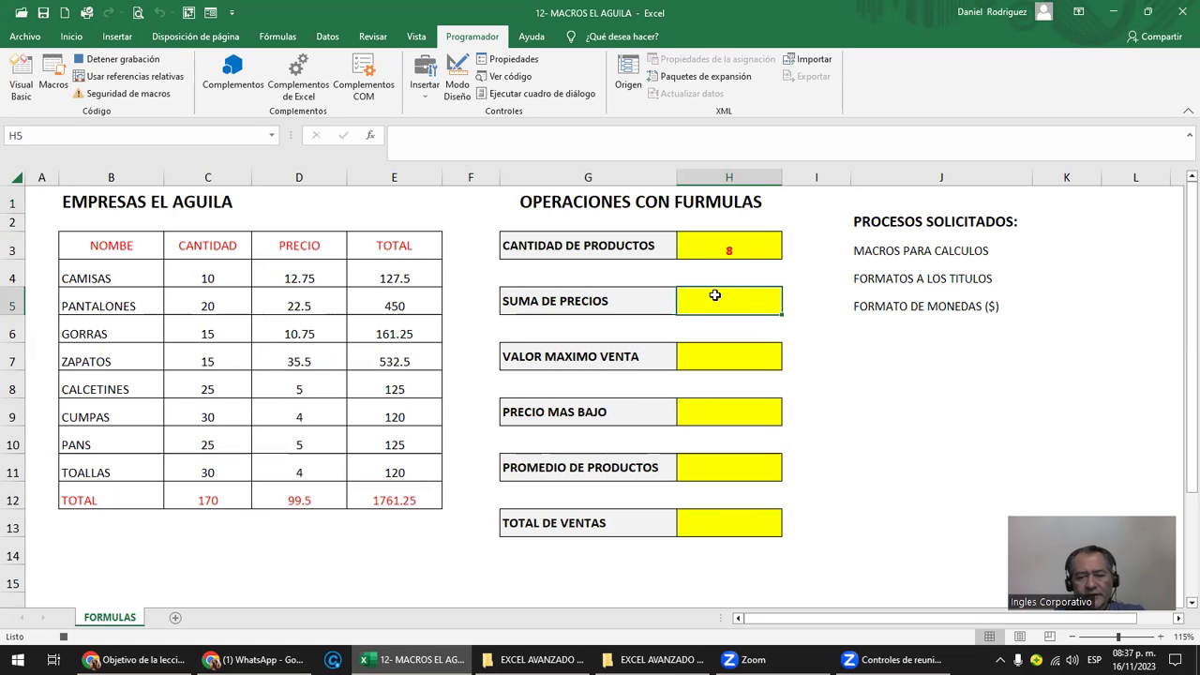
pyautogui.write('=SUMA')
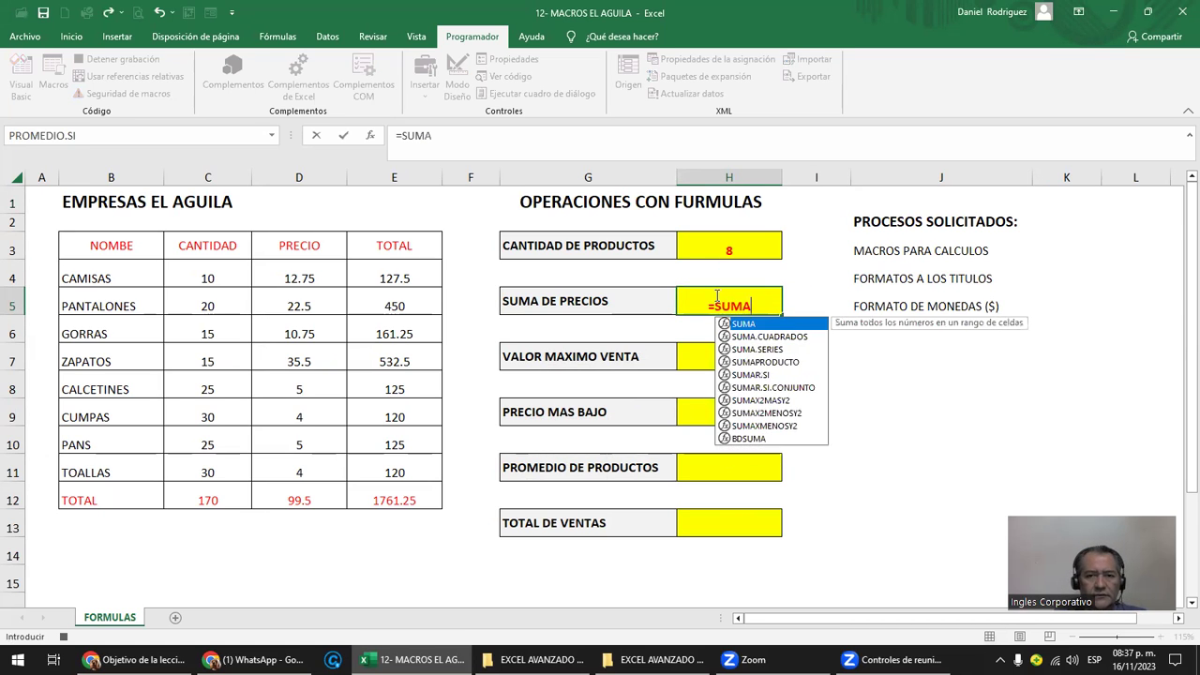
pyautogui.write('(')
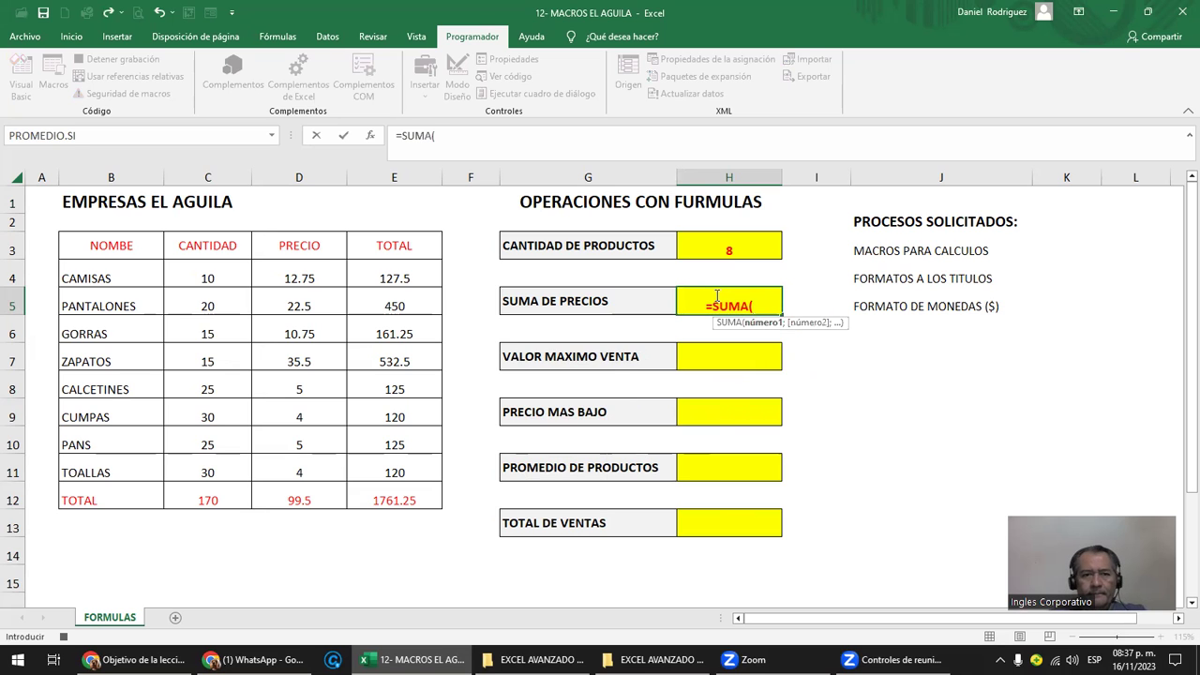
pyautogui.moveTo(313, 271); pyautogui.dragTo(327, 461)
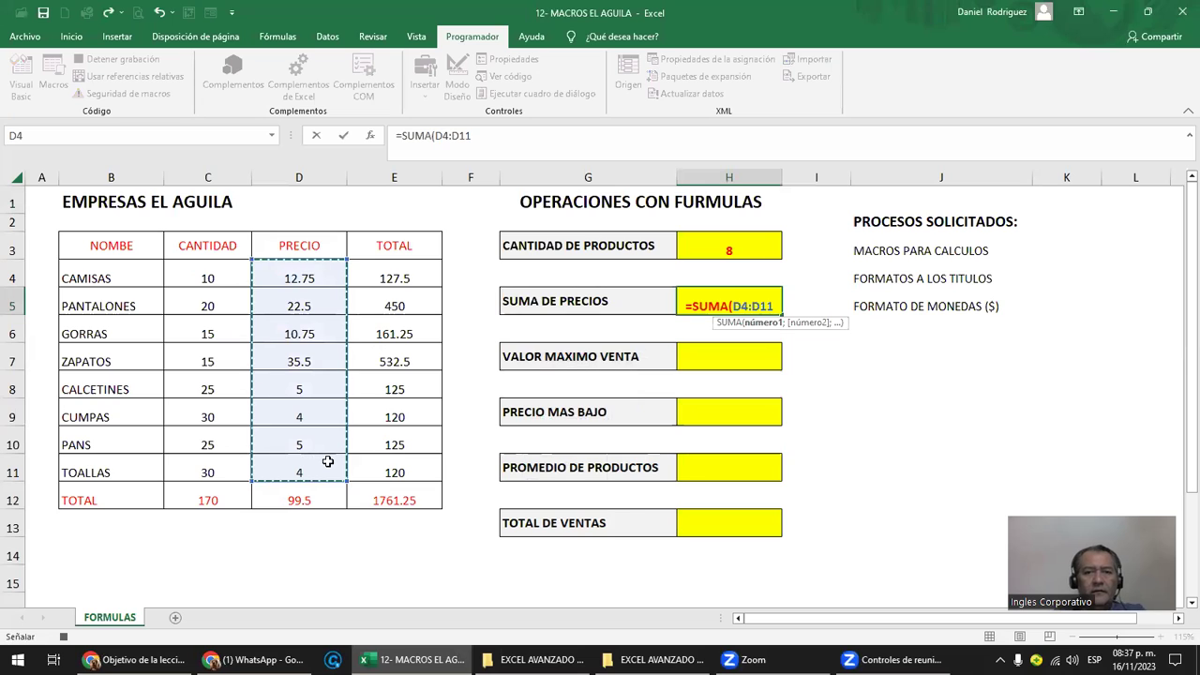
pyautogui.write(')')
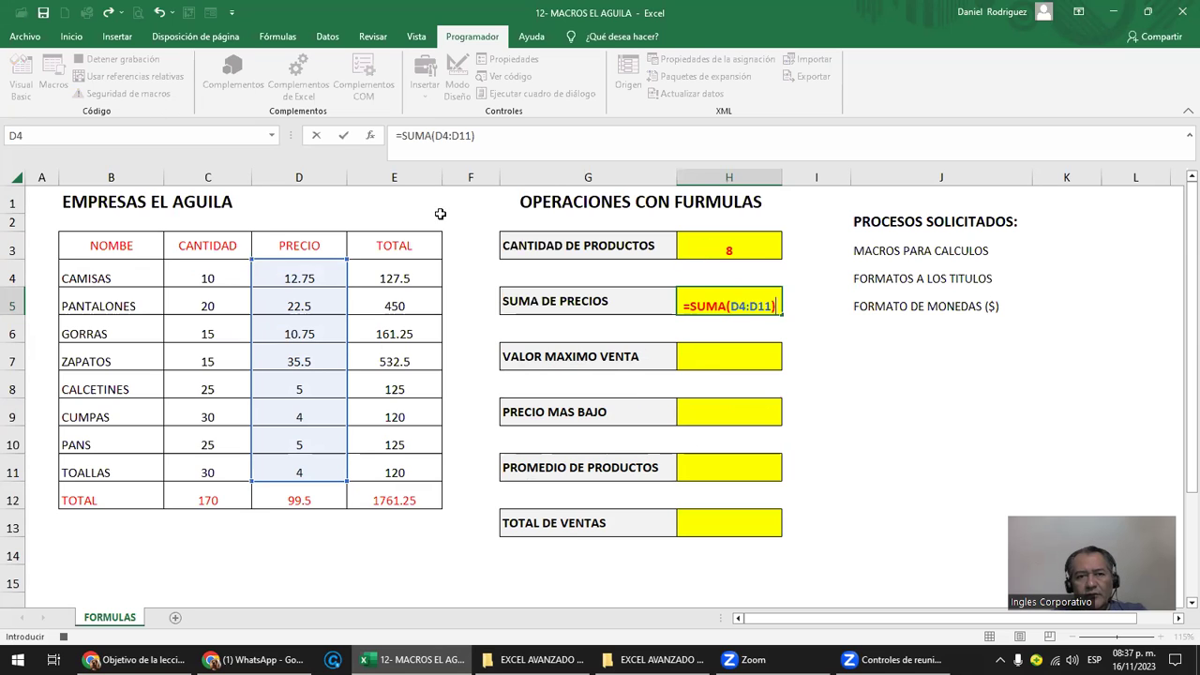
pyautogui.click(342, 136)
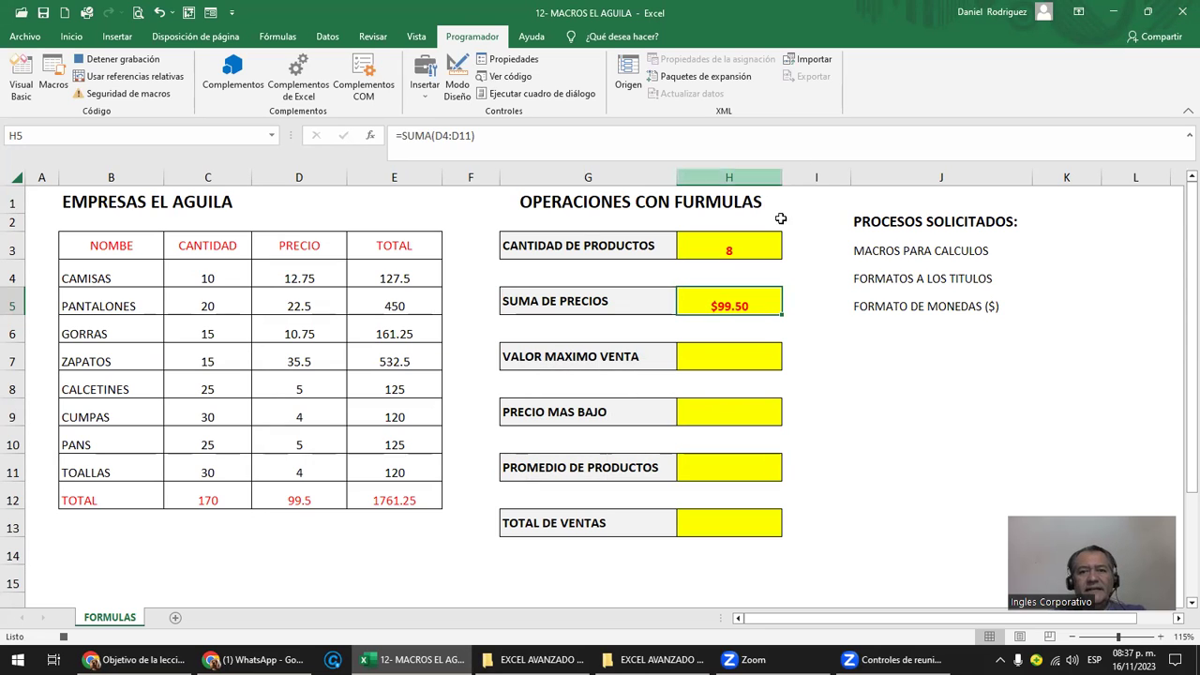
# Stop the SUMA recording at I1, clear H5, and rerun SUMA to restore $99.50.
pyautogui.click(822, 199)
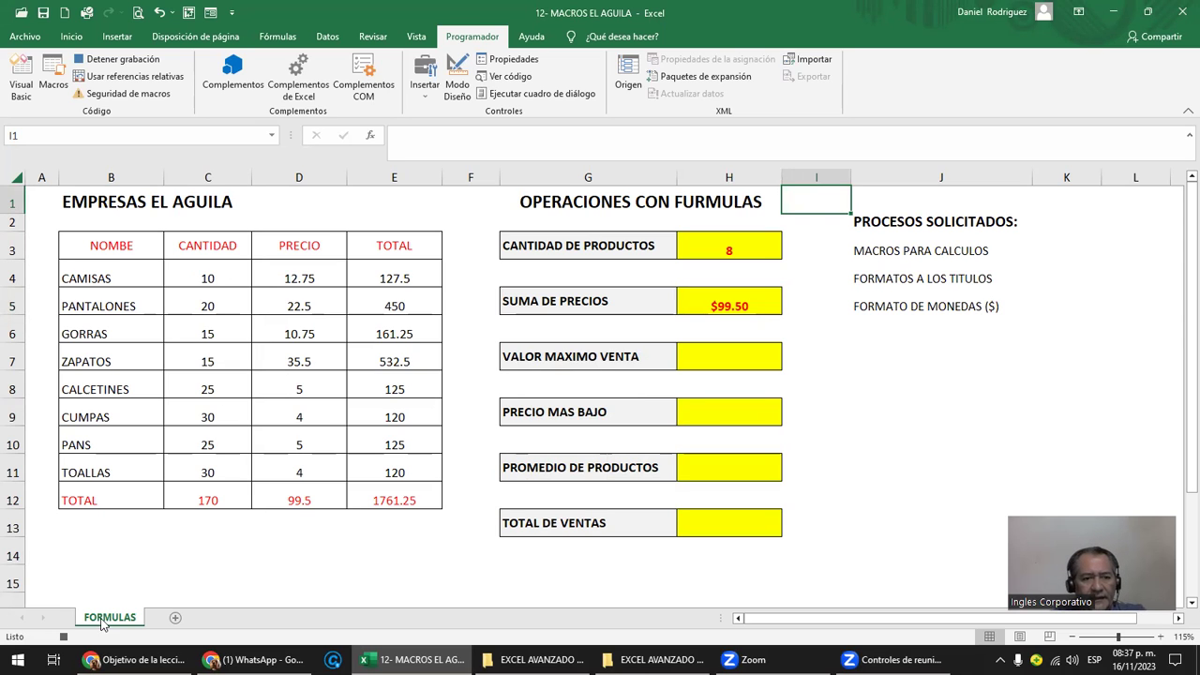
pyautogui.click(65, 636)
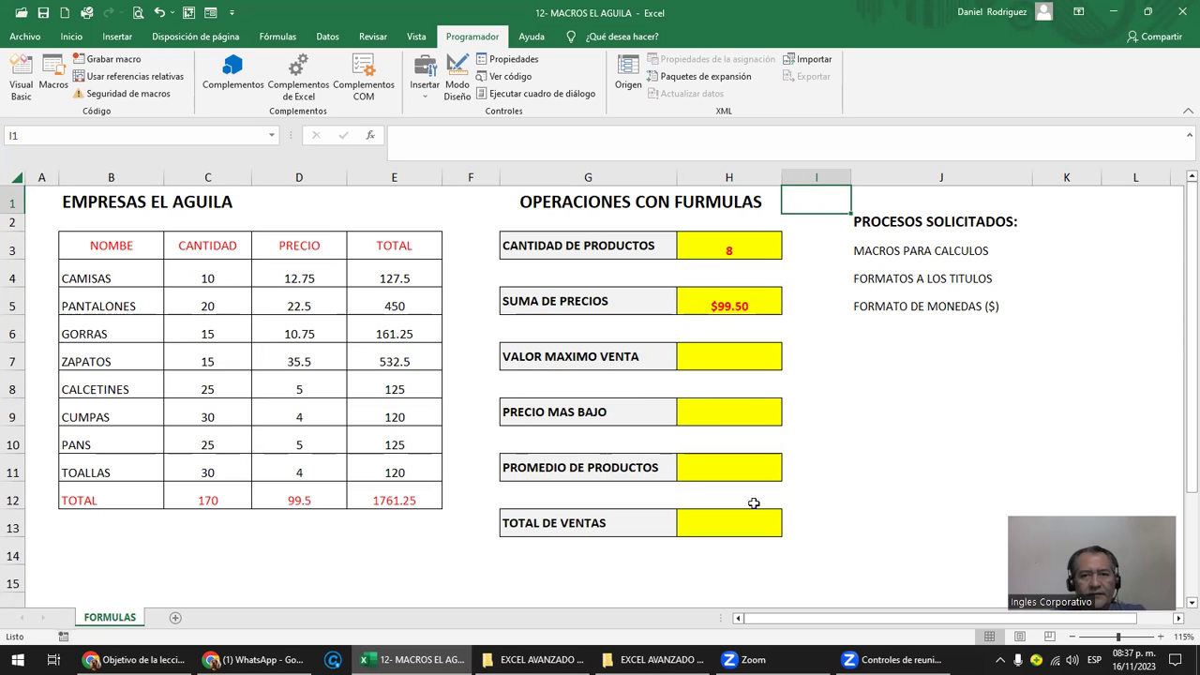
pyautogui.click(735, 306)
pyautogui.press('Delete')
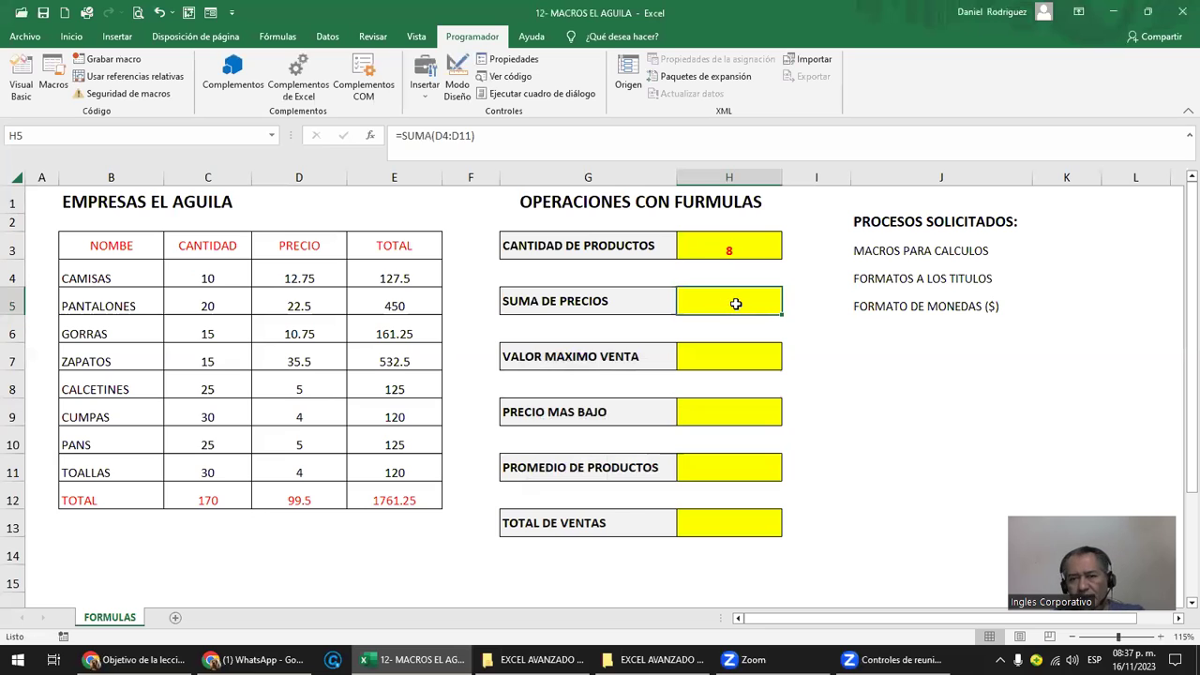
pyautogui.click(918, 411)
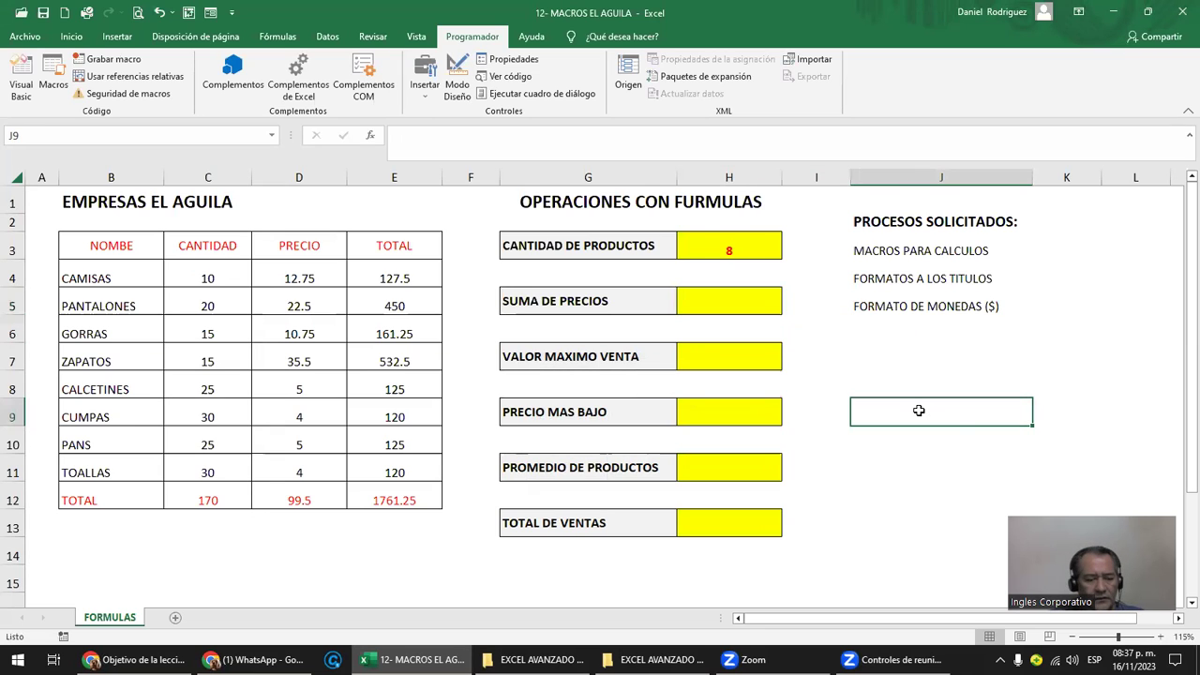
pyautogui.hotkey('ctrl', 'm')
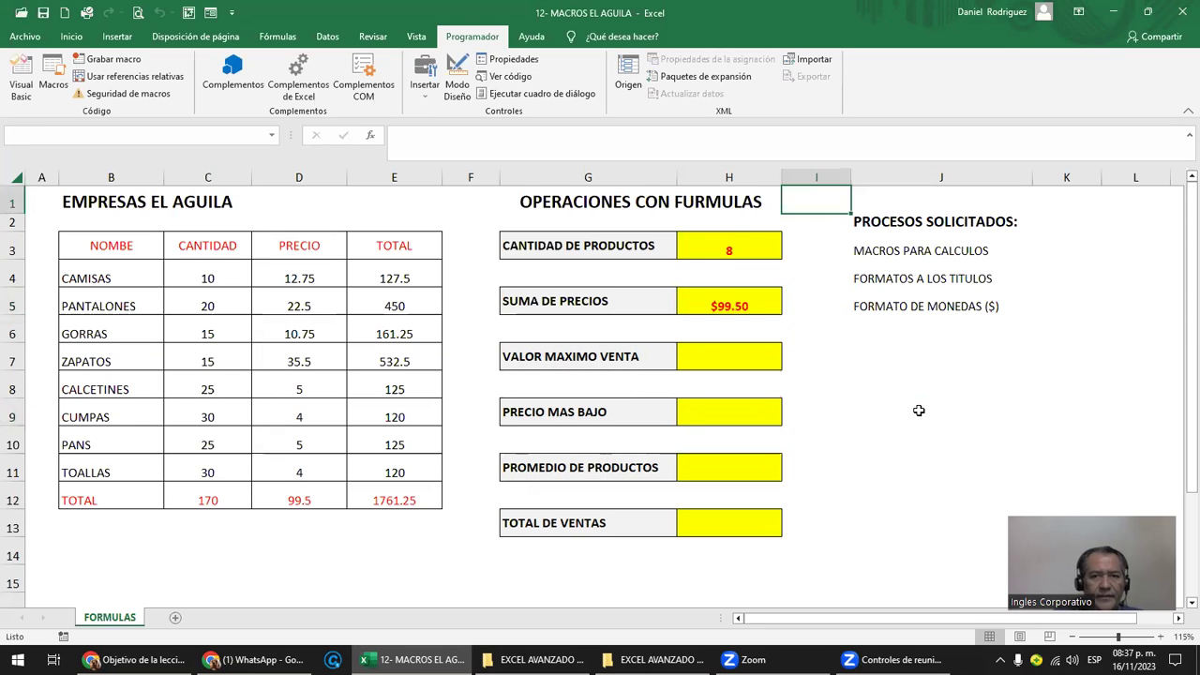
pyautogui.click(736, 312)
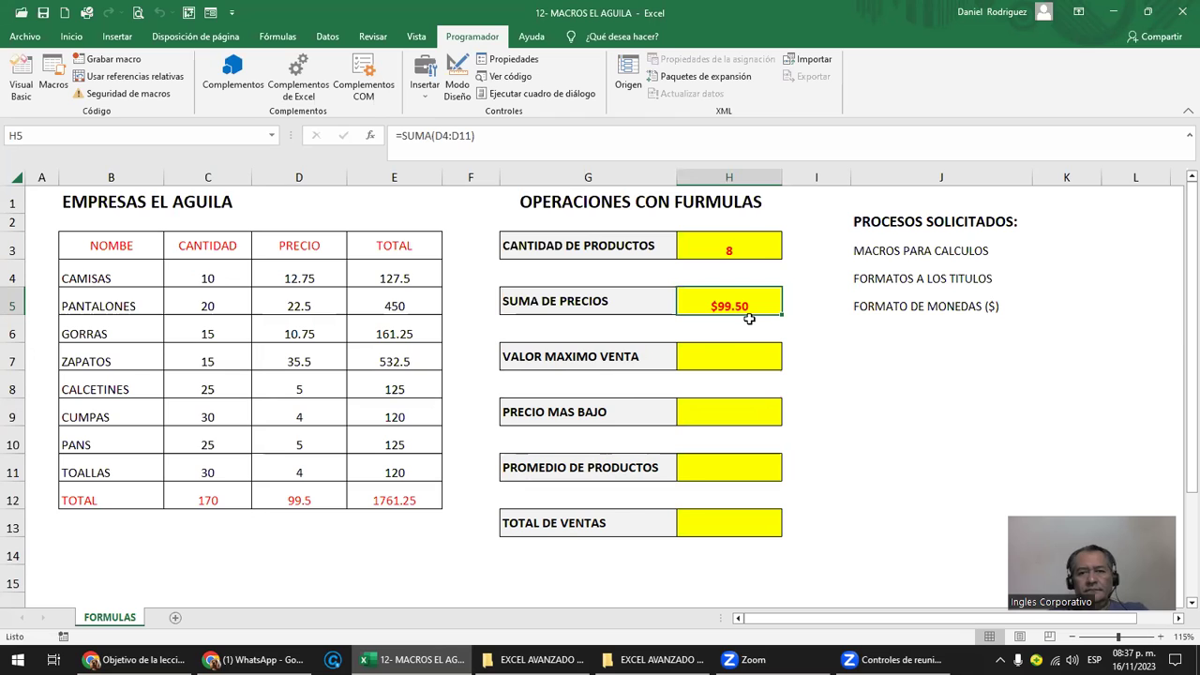
pyautogui.click(571, 362)
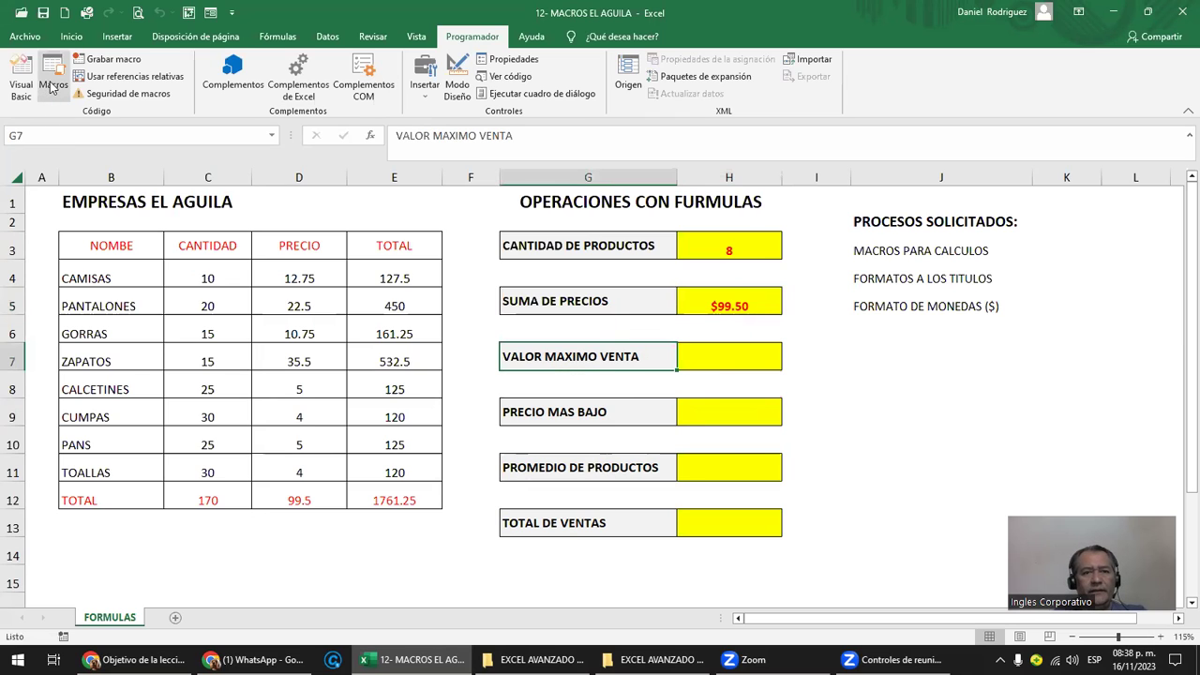
pyautogui.click(51, 86)
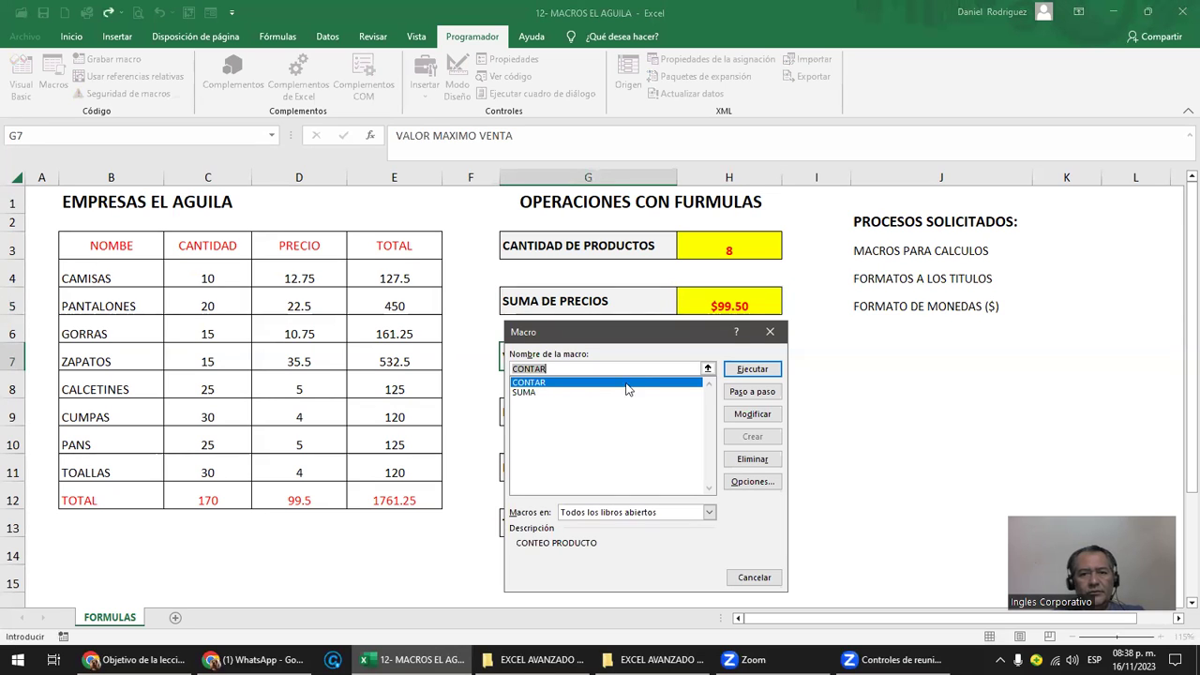
pyautogui.click(750, 414)
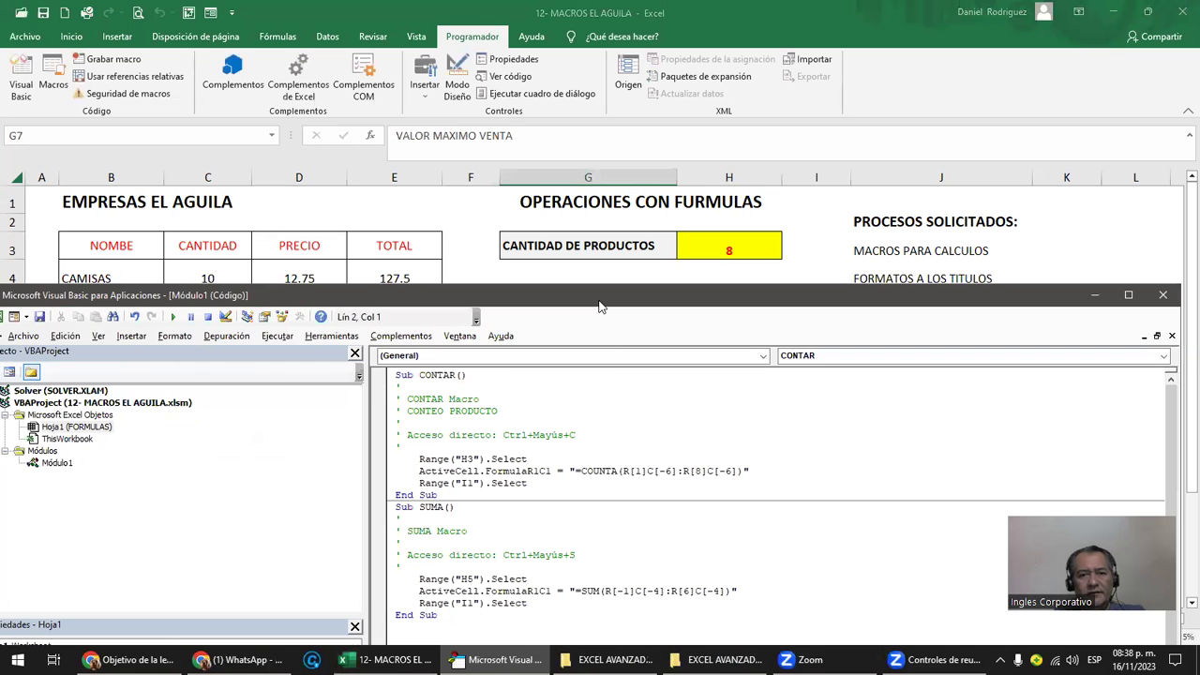
pyautogui.doubleClick(600, 304)
pyautogui.moveTo(472, 221); pyautogui.dragTo(519, 221)
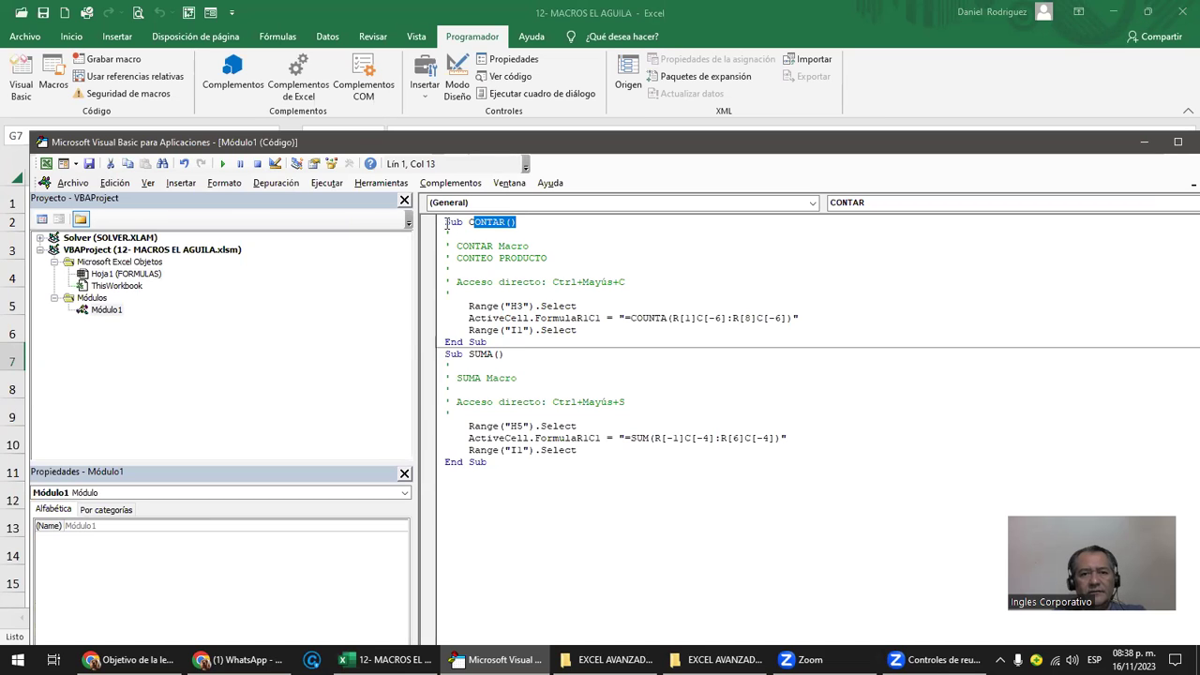
pyautogui.moveTo(446, 222); pyautogui.dragTo(459, 221)
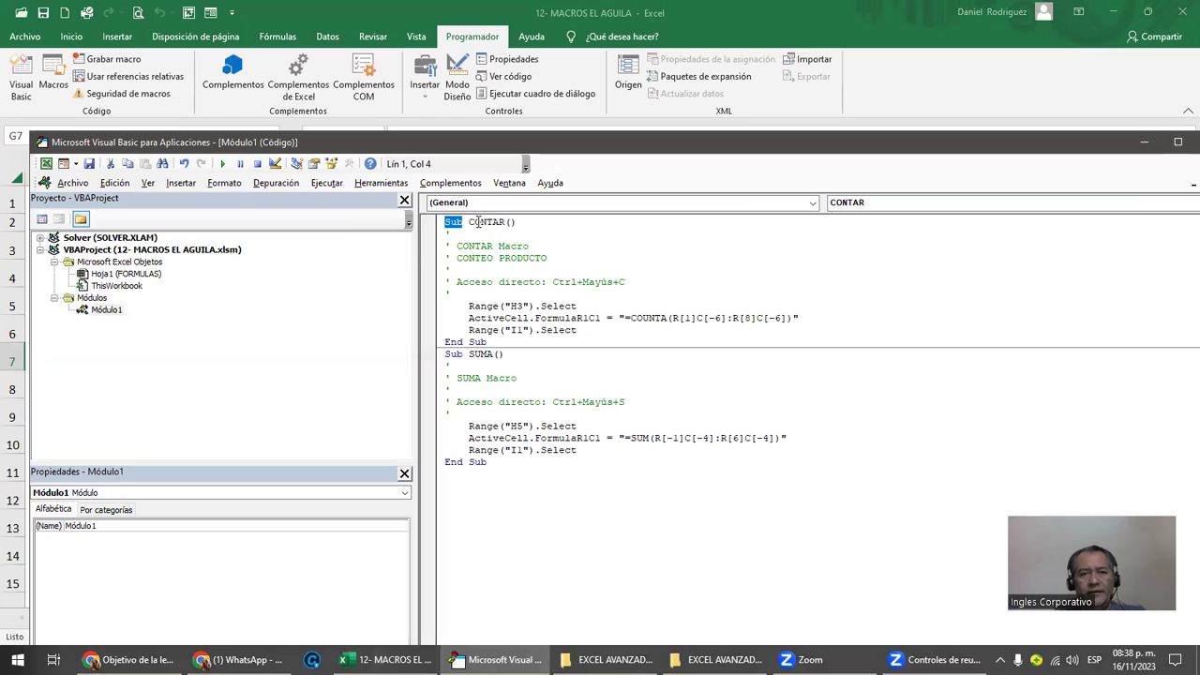
pyautogui.moveTo(488, 342); pyautogui.dragTo(450, 326)
pyautogui.moveTo(454, 237); pyautogui.dragTo(448, 221)
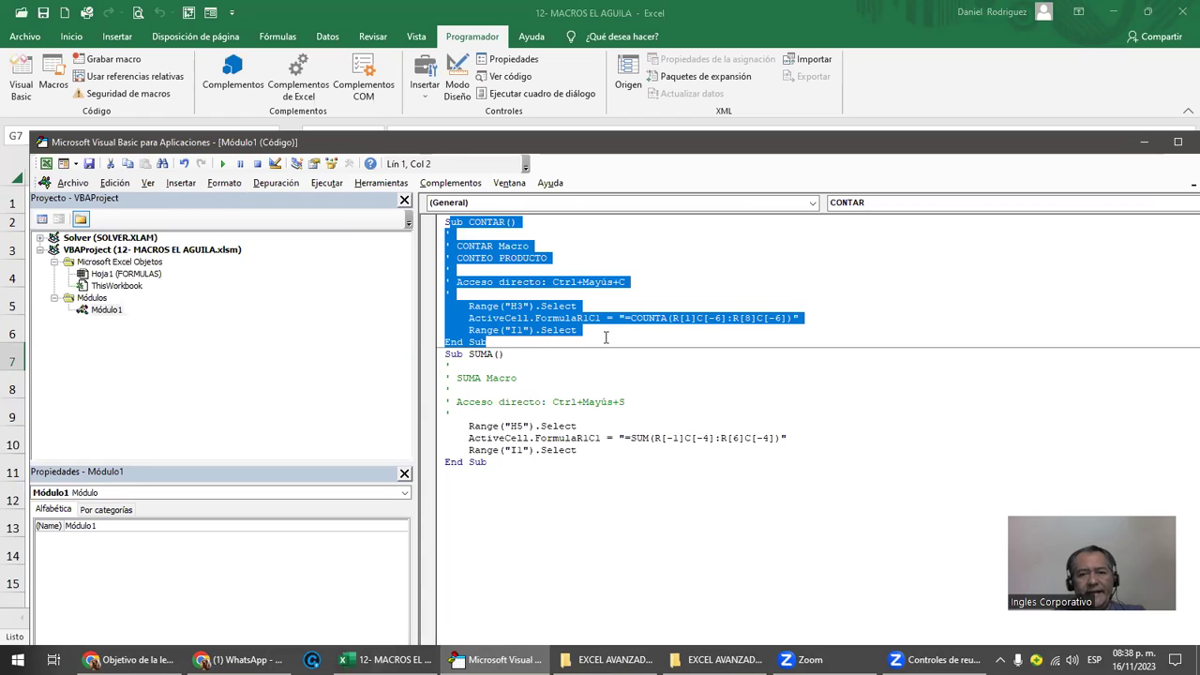
pyautogui.click(435, 362)
pyautogui.click(500, 496)
pyautogui.write('SUB COL')
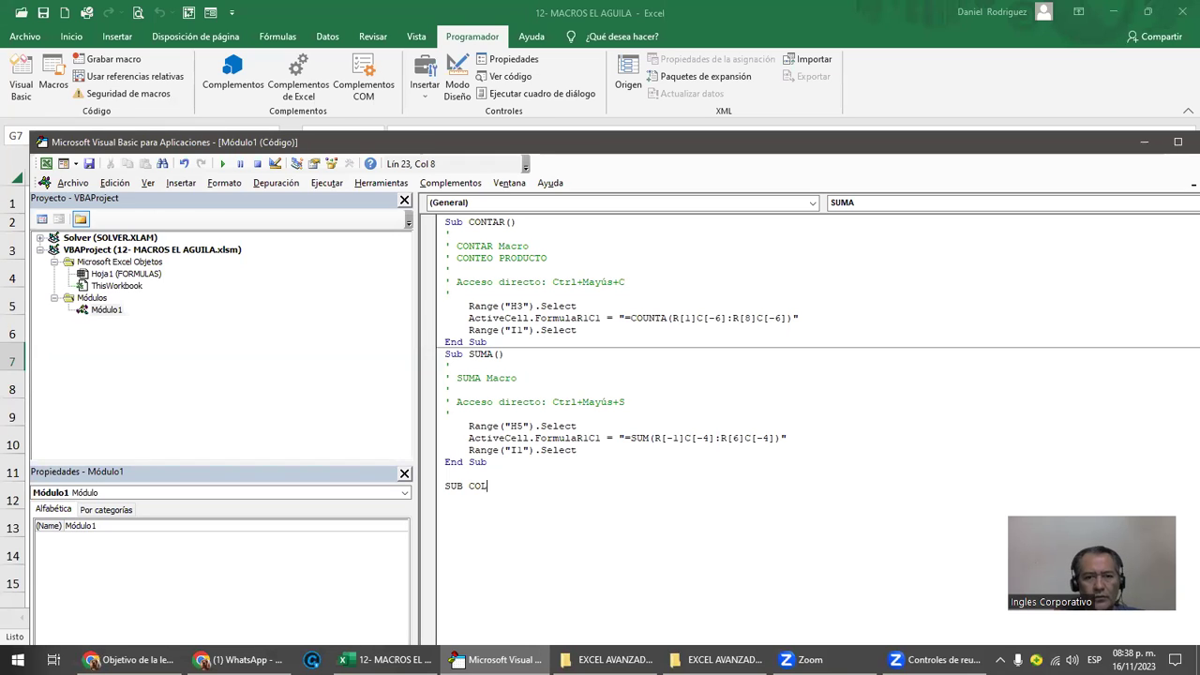
pyautogui.write('OR()')
pyautogui.press('Return')
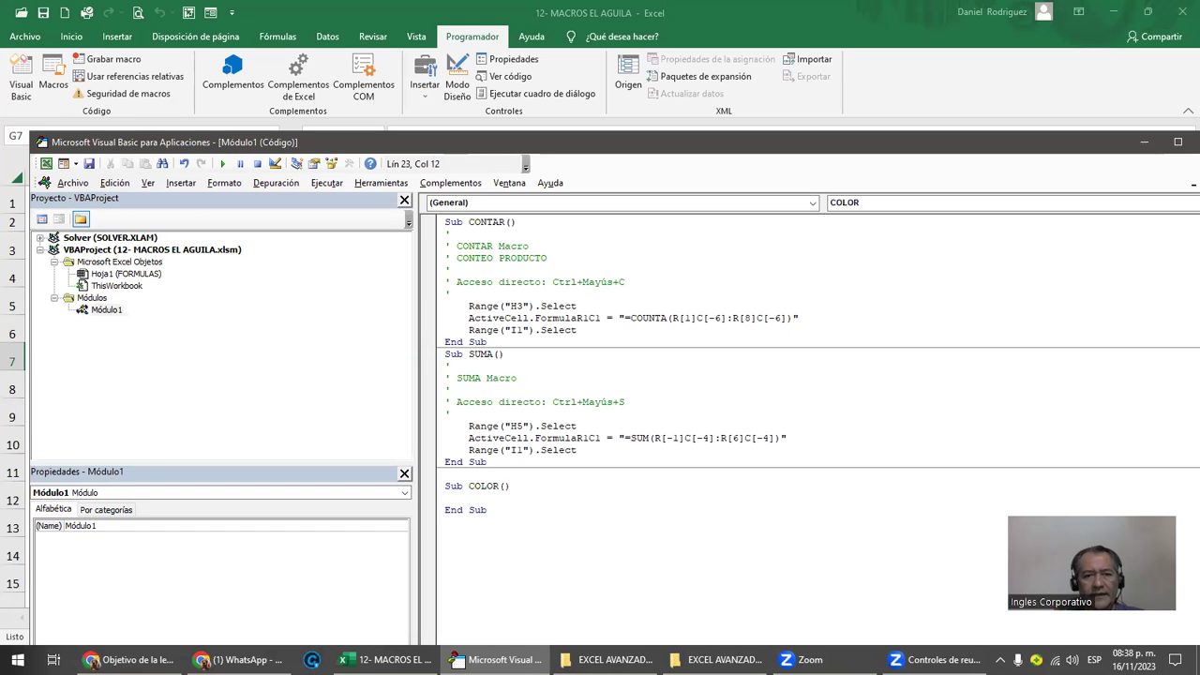
pyautogui.moveTo(497, 521); pyautogui.dragTo(436, 492)
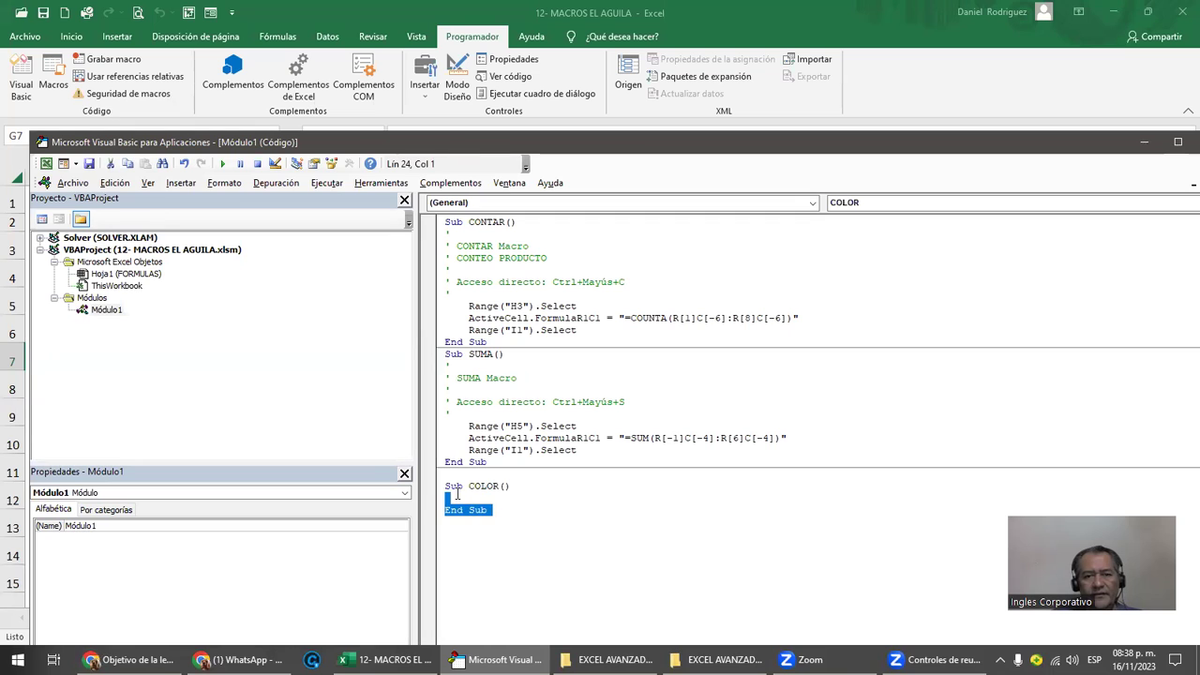
pyautogui.press('Delete')
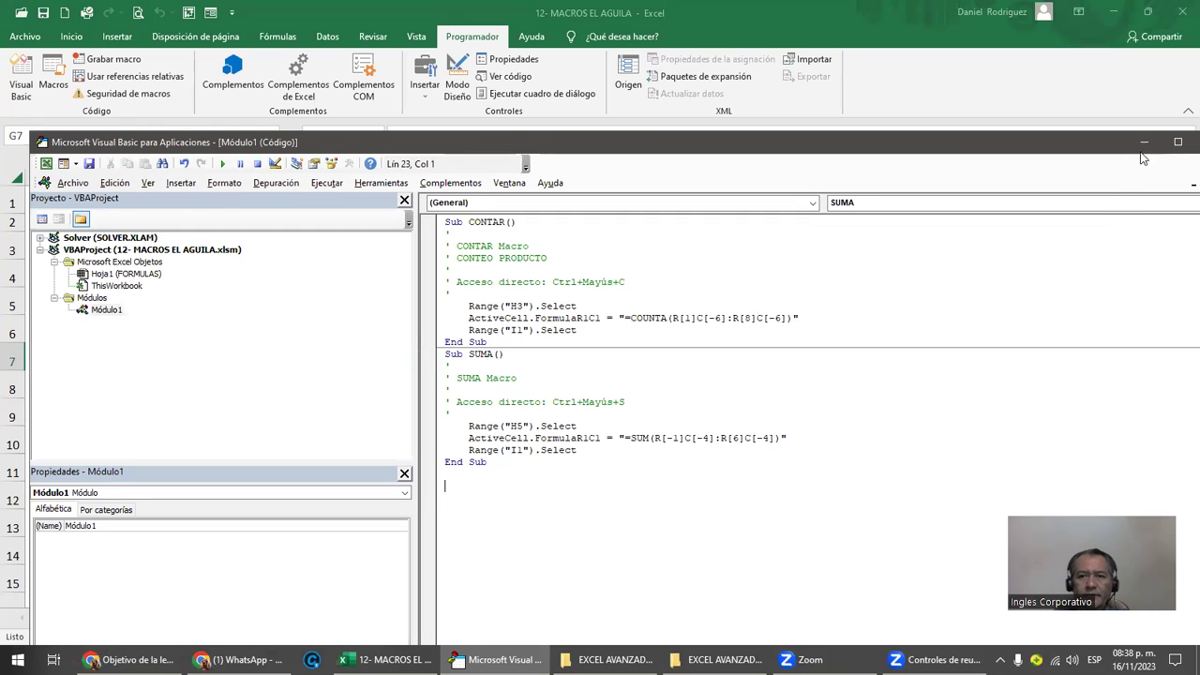
pyautogui.click(1179, 145)
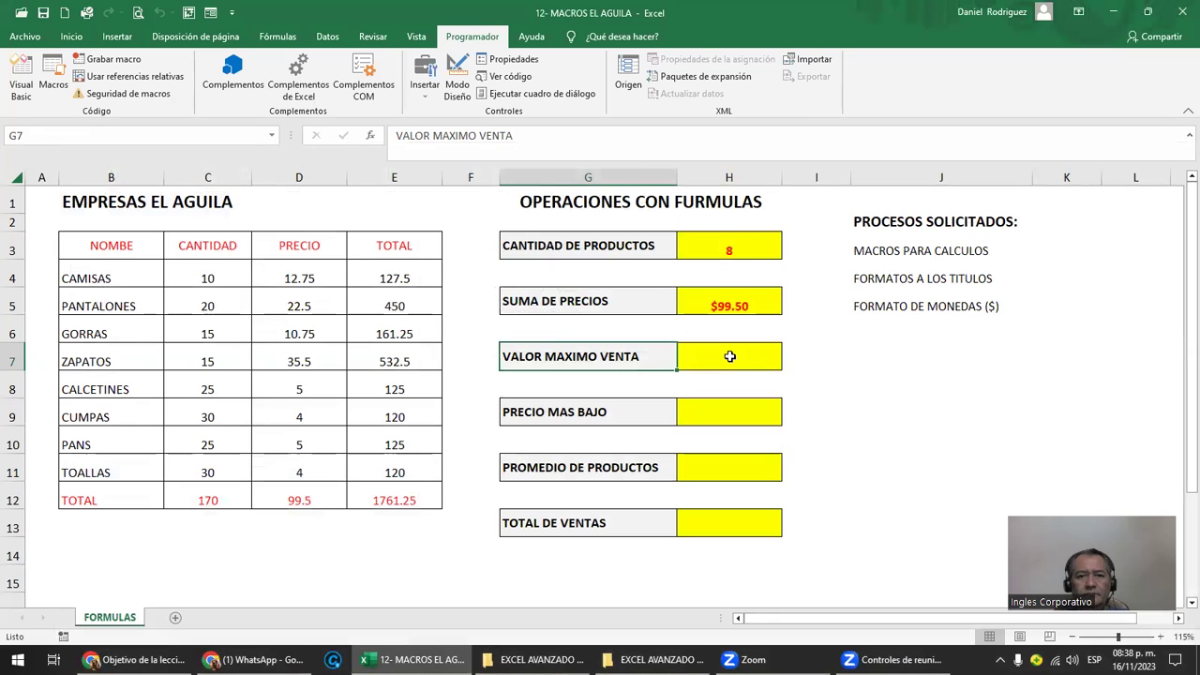
# From cell I1, start recording macro MAXIMO with shortcut M.
pyautogui.click(762, 365)
pyautogui.click(825, 197)
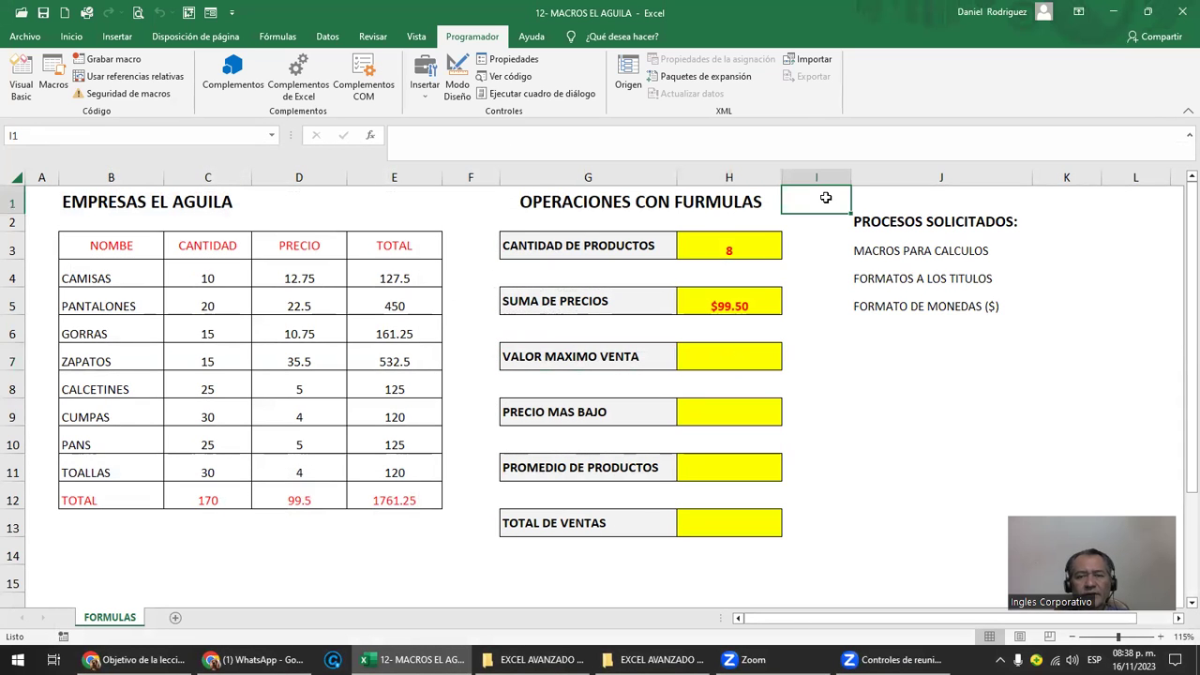
pyautogui.click(105, 61)
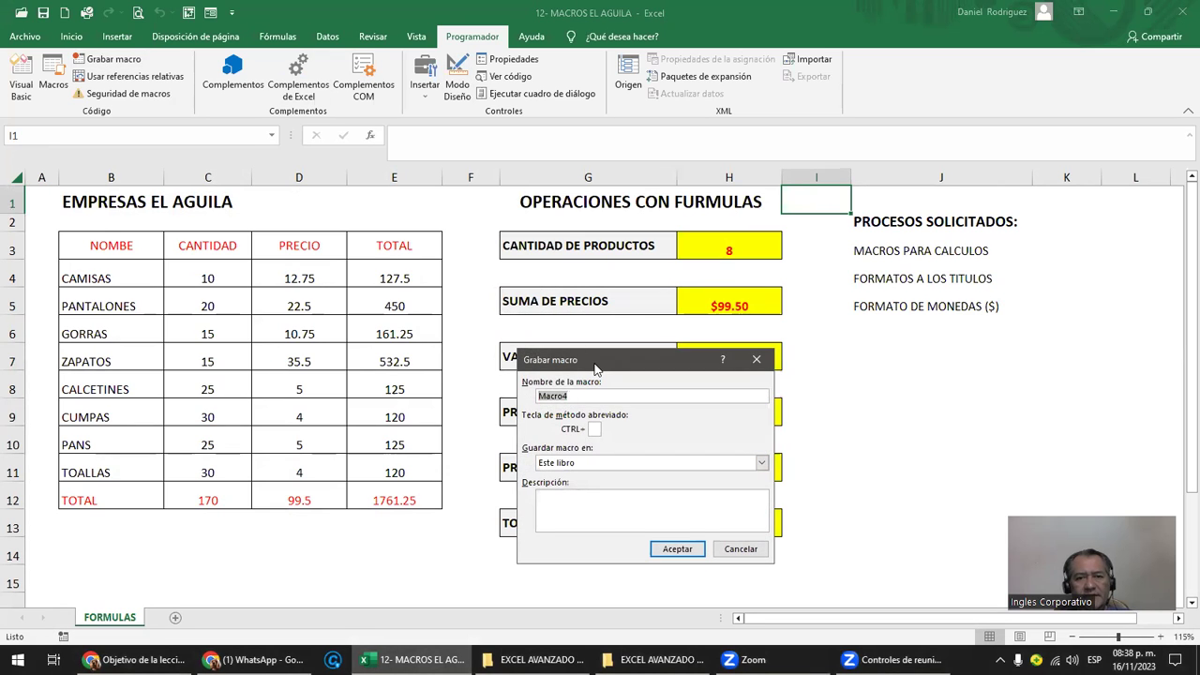
pyautogui.moveTo(594, 367); pyautogui.dragTo(605, 401)
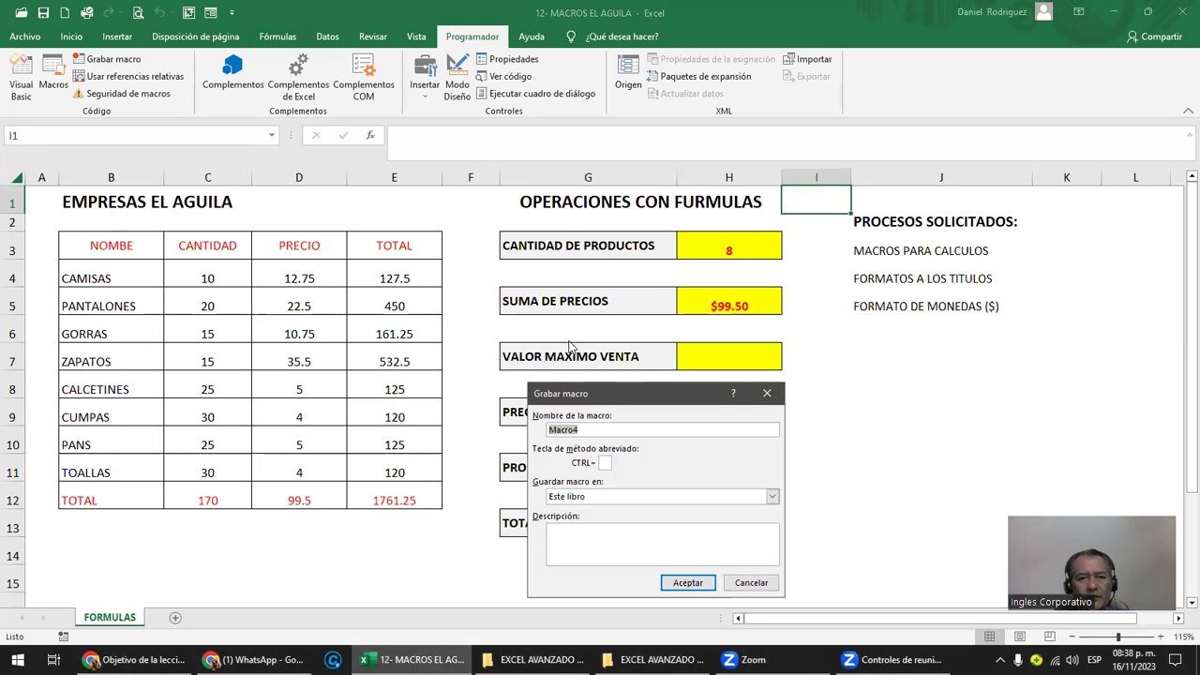
pyautogui.write('MAXIMO')
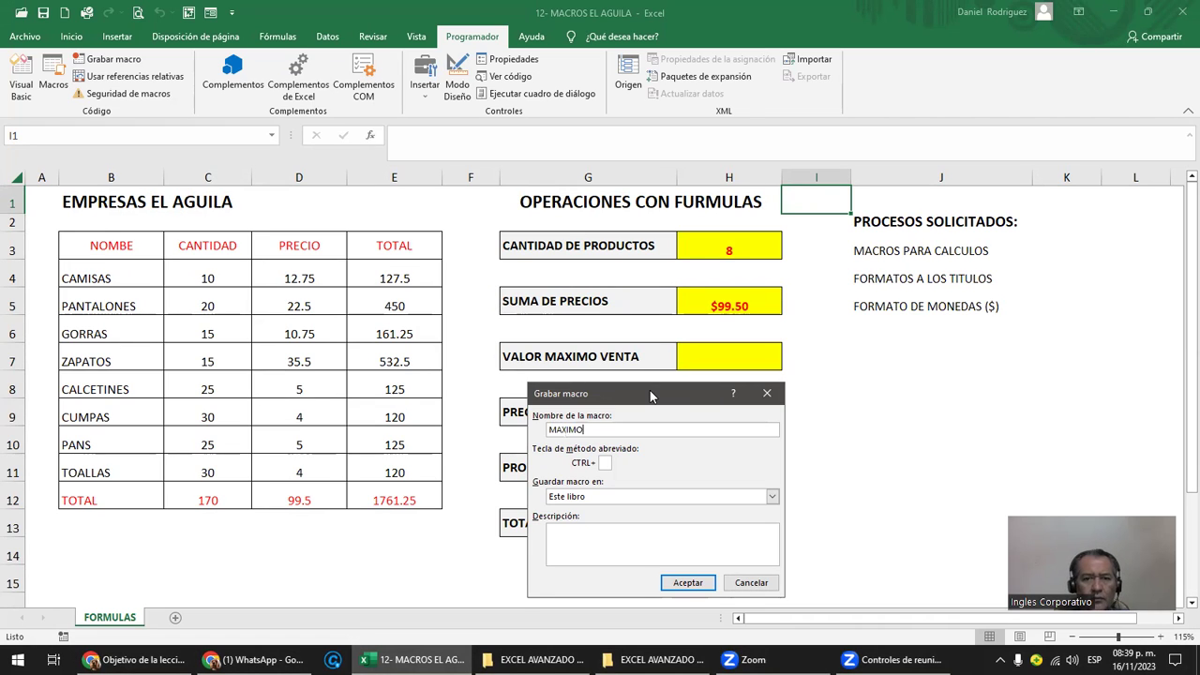
pyautogui.click(603, 463)
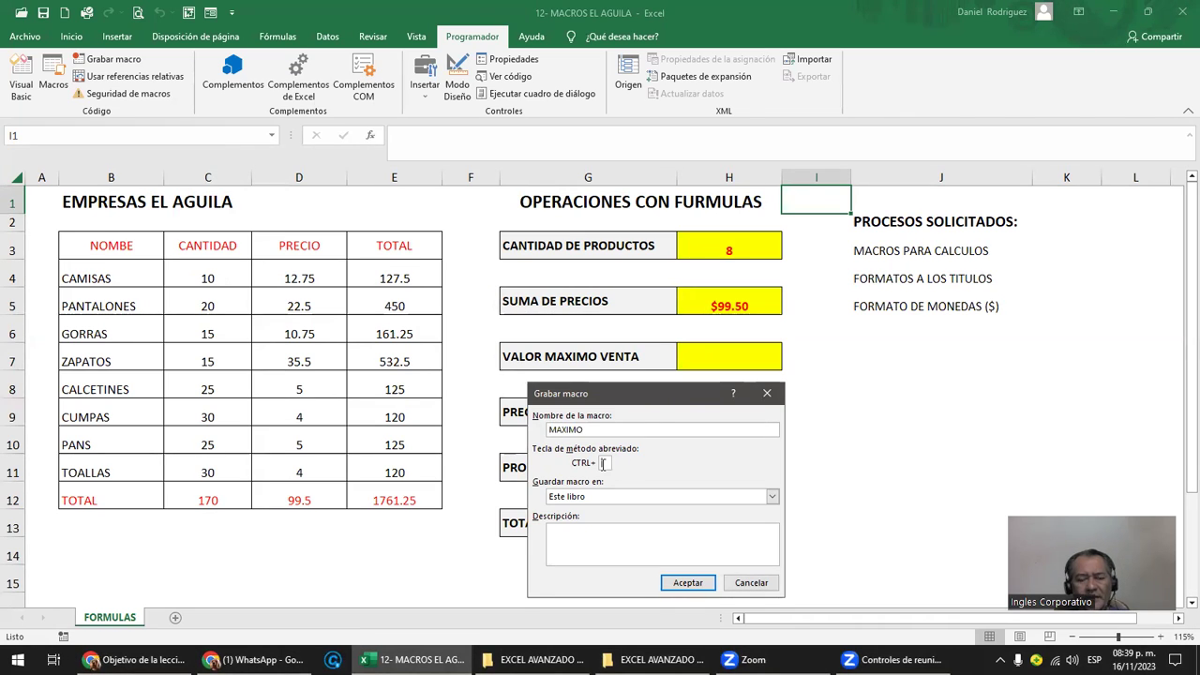
pyautogui.write('M')
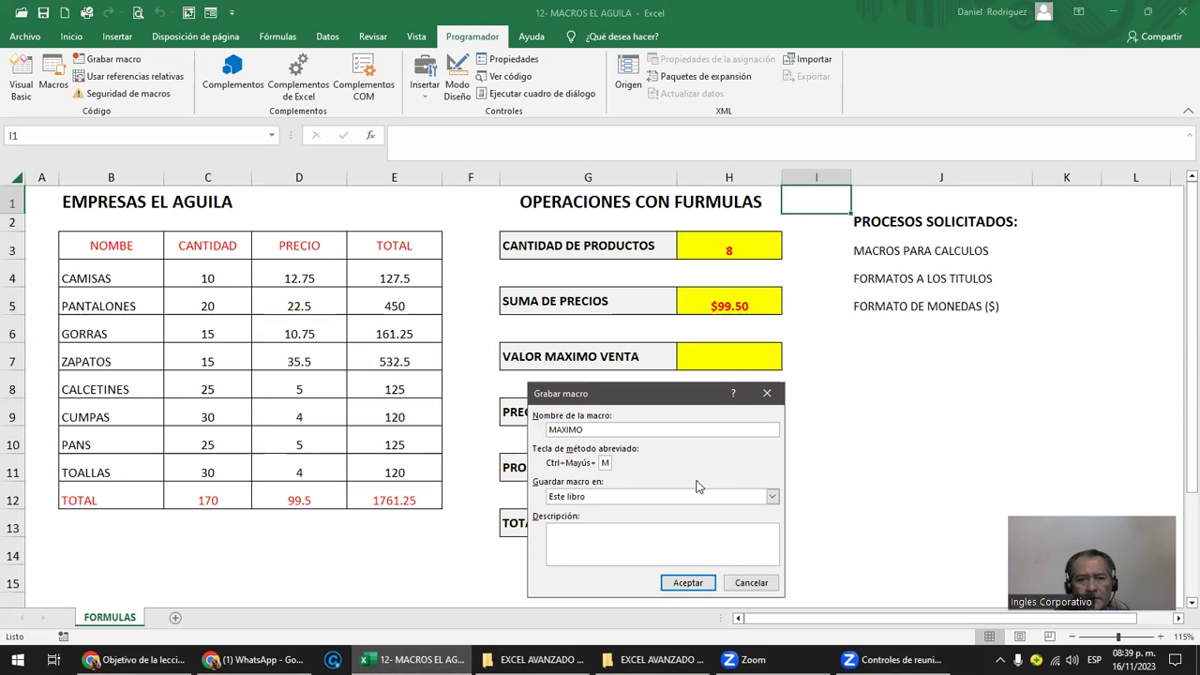
pyautogui.moveTo(619, 405); pyautogui.dragTo(256, 264)
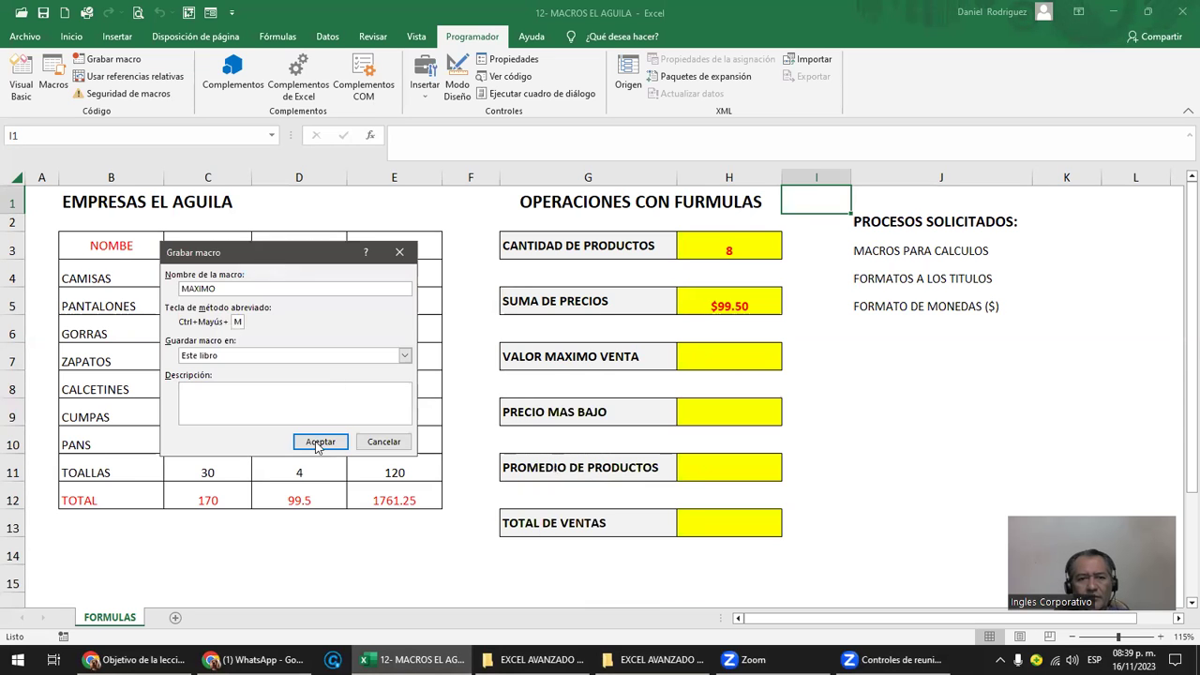
pyautogui.click(323, 441)
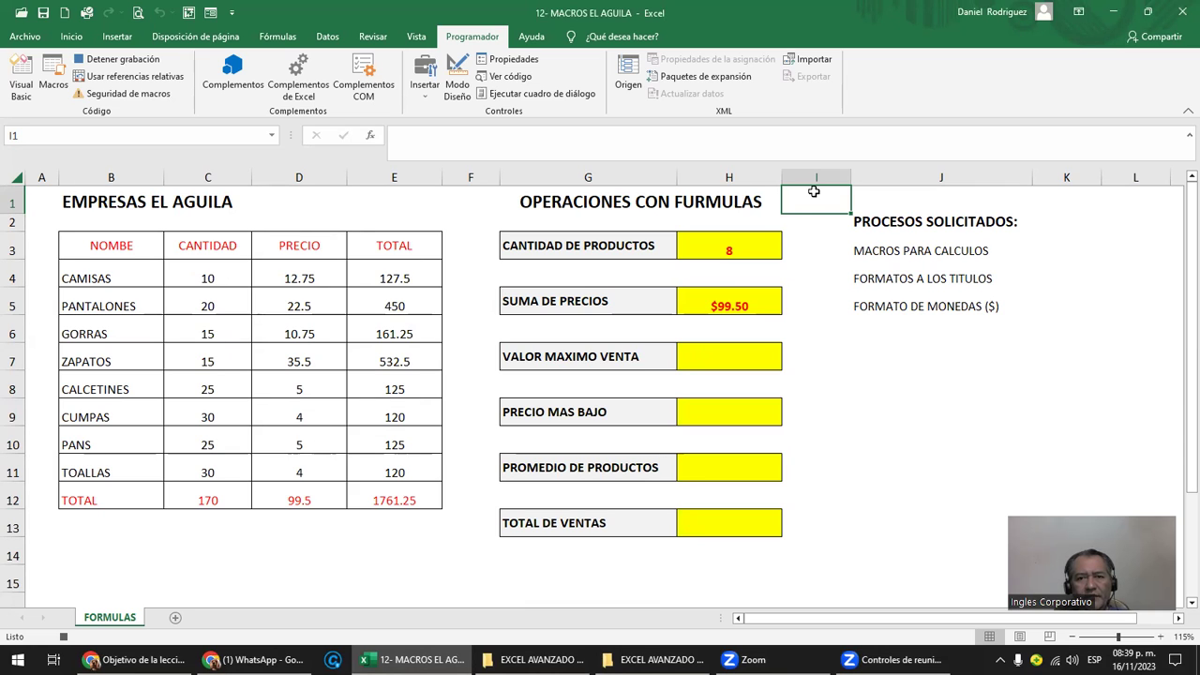
# Enter =MAX(E4:E11) in H7 to show $532.50, then stop recording the MAXIMO macro.
pyautogui.click(725, 364)
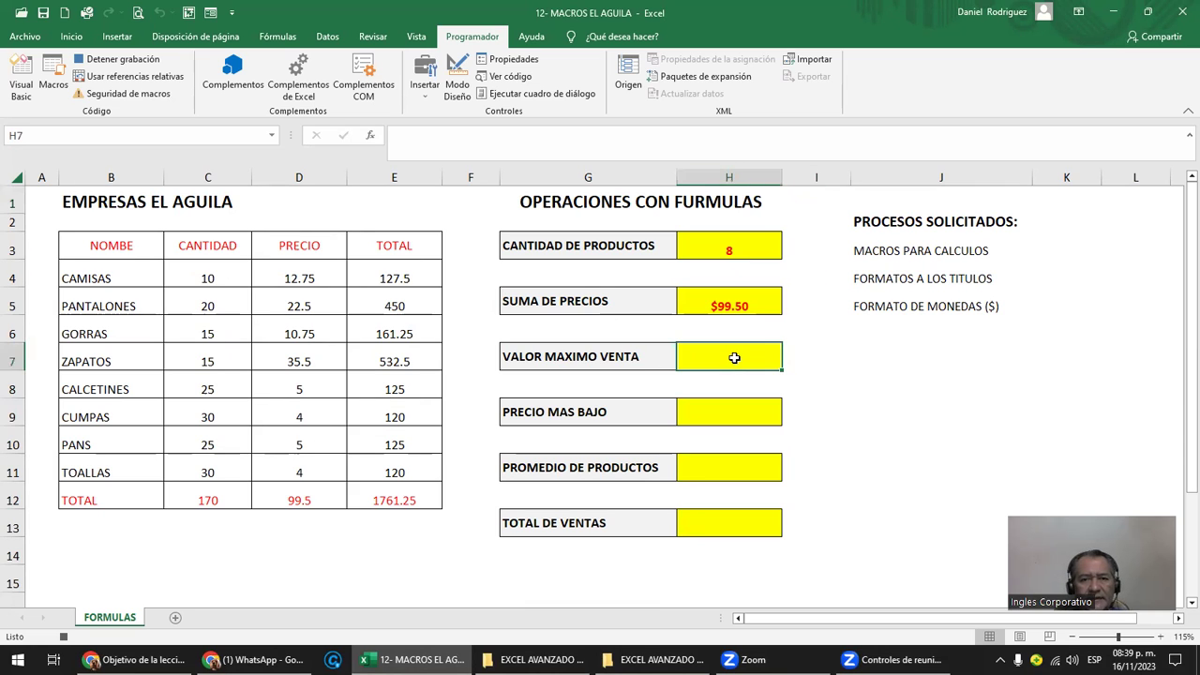
pyautogui.write('=')
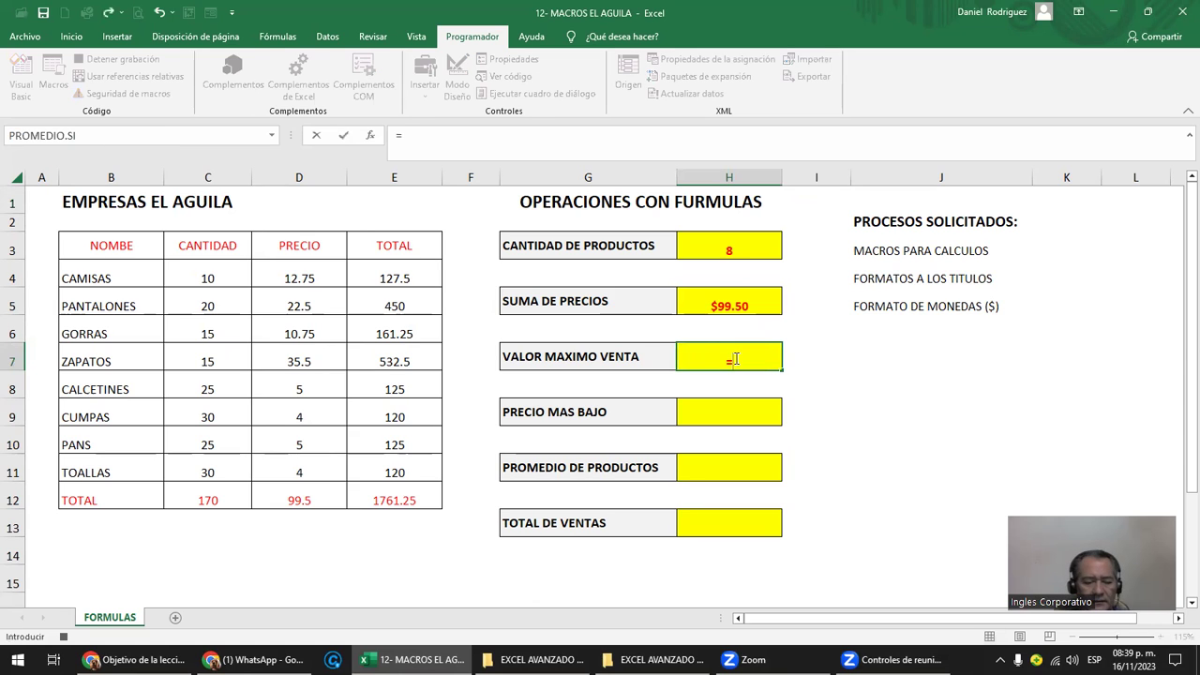
pyautogui.write('MAX(')
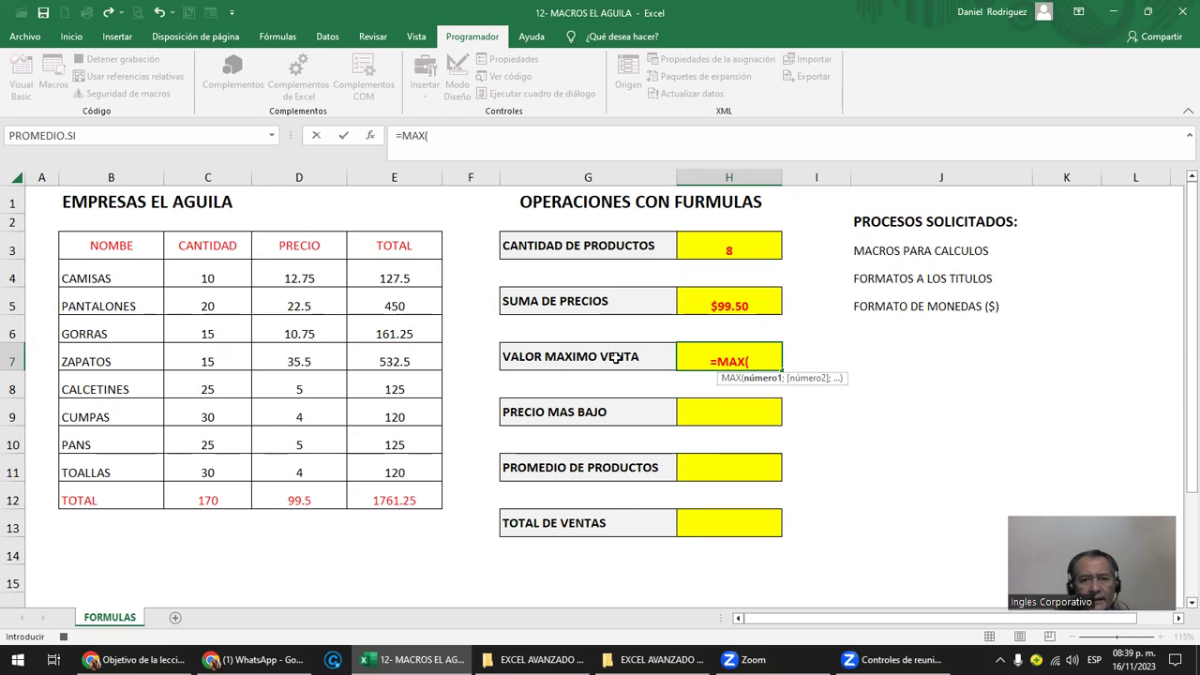
pyautogui.moveTo(393, 278); pyautogui.dragTo(404, 461)
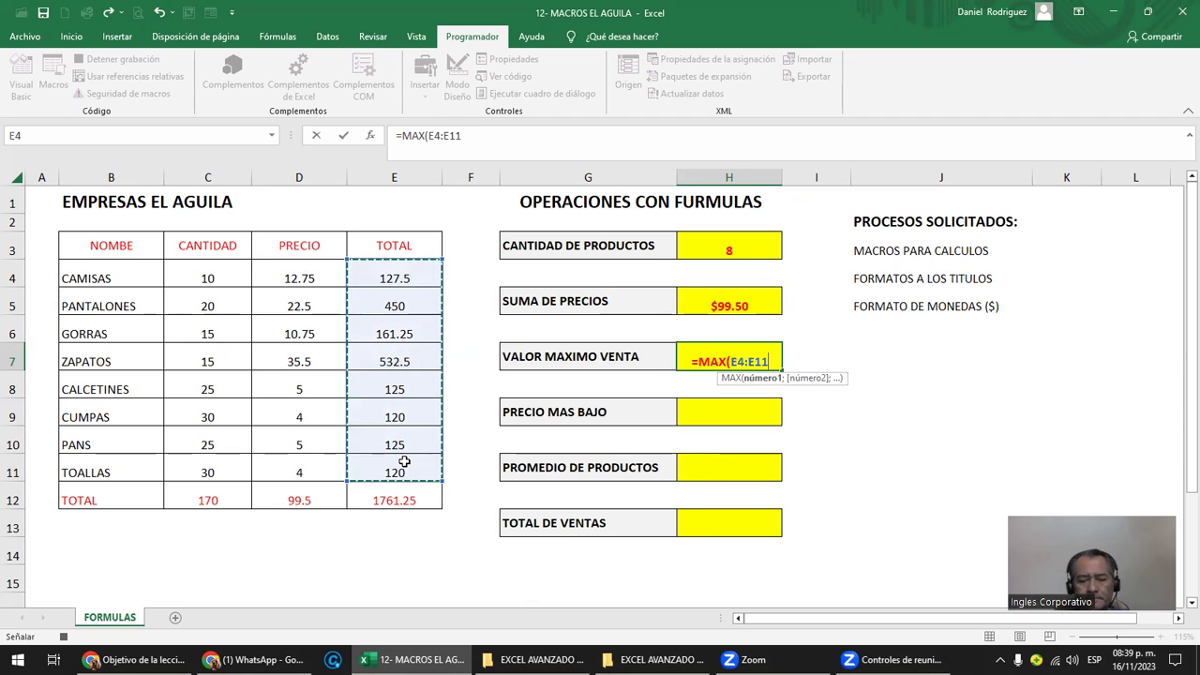
pyautogui.write(')')
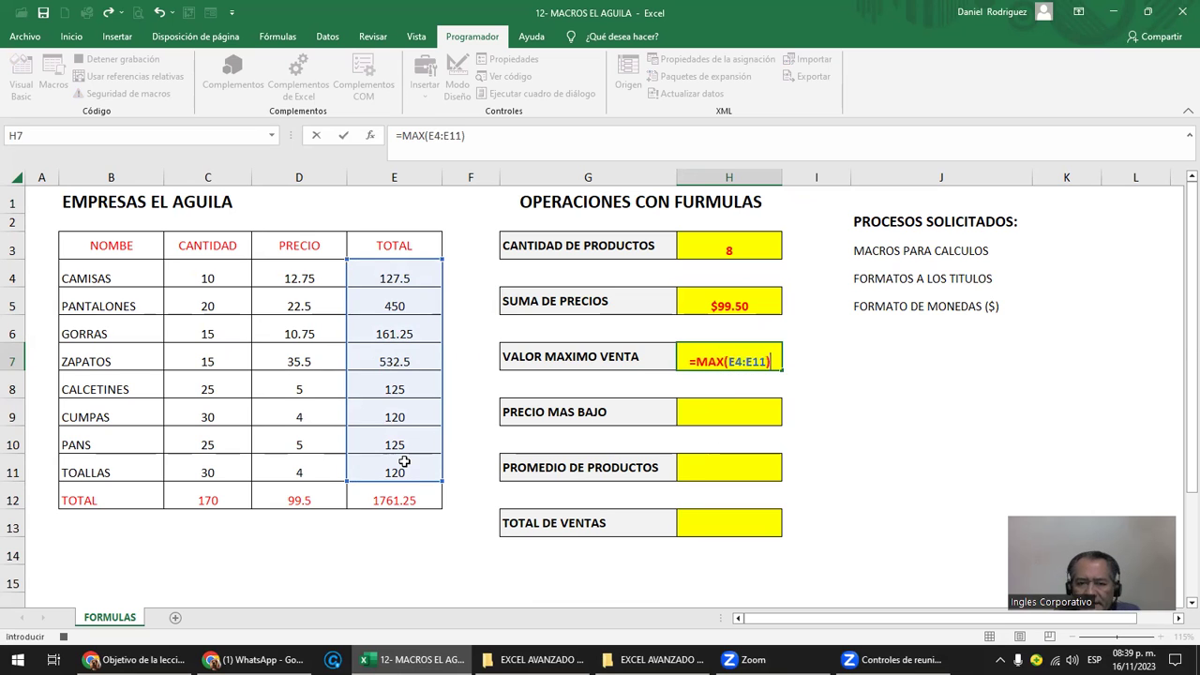
pyautogui.press('Return')
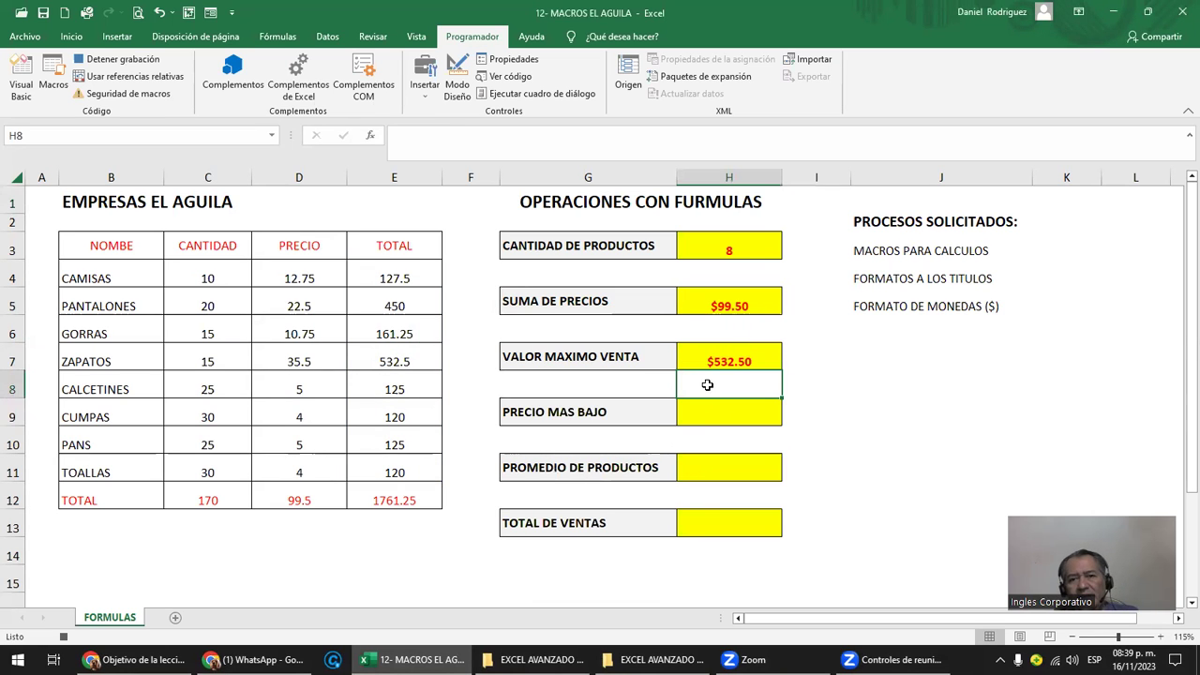
pyautogui.click(824, 201)
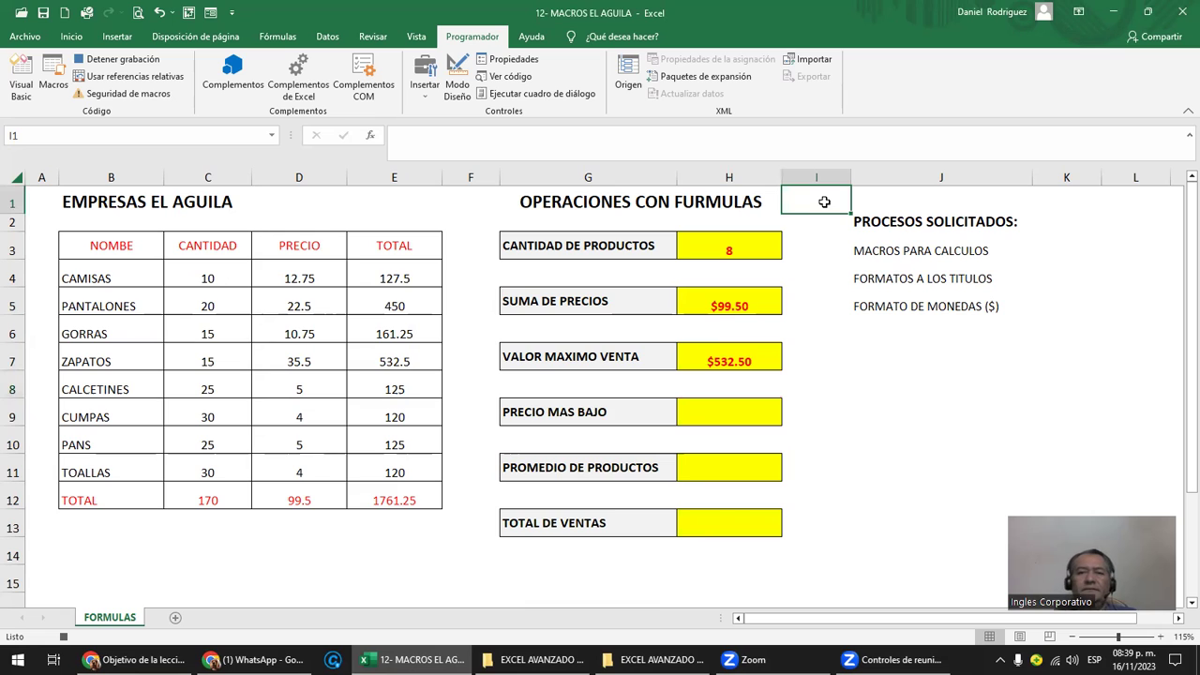
pyautogui.click(114, 60)
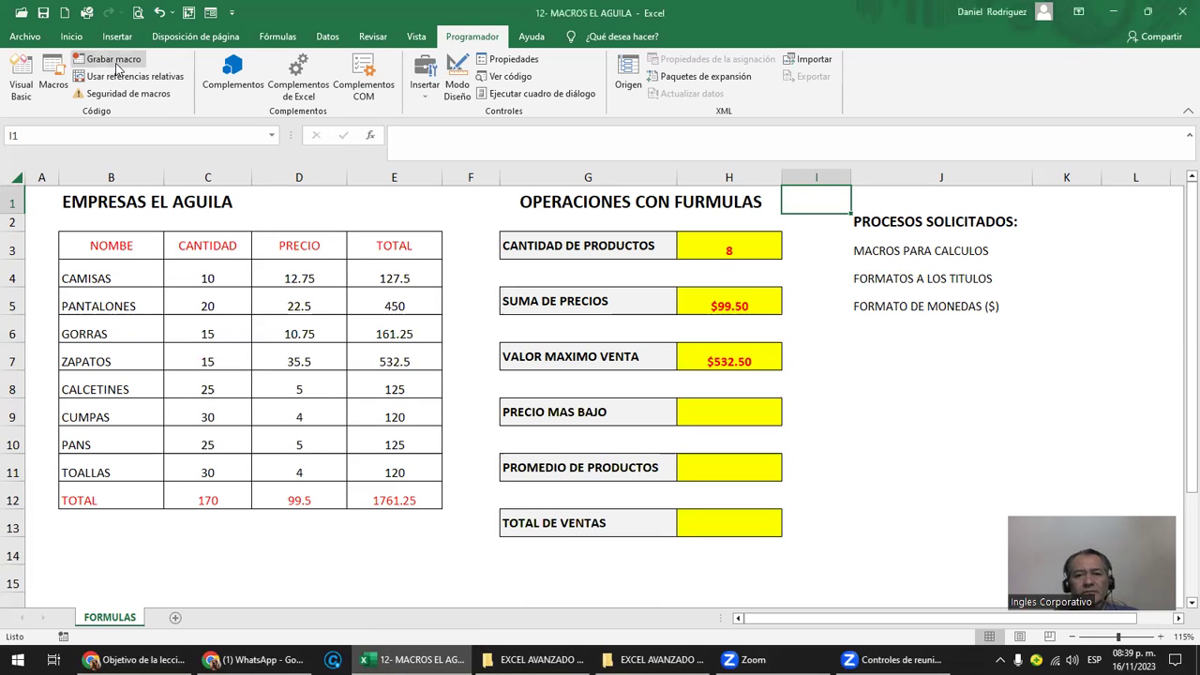
# Clear the results in H3:H7 and rerun the CONTAR macro to refill H3.
pyautogui.click(54, 75)
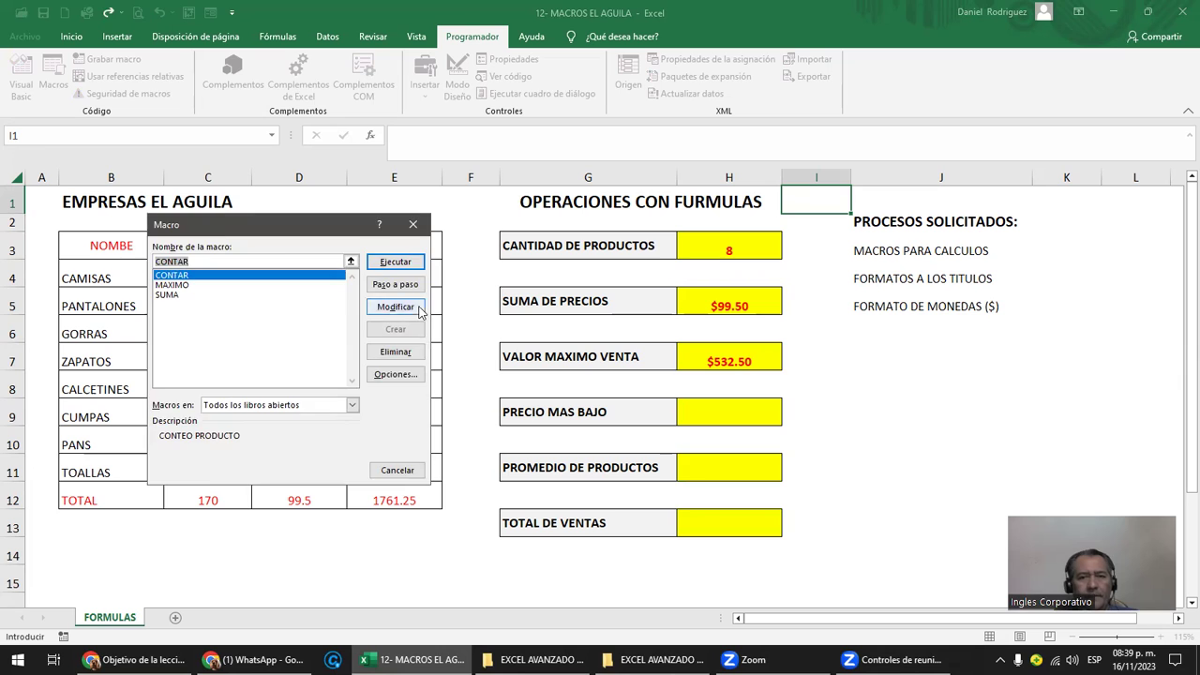
pyautogui.click(395, 261)
pyautogui.moveTo(740, 246); pyautogui.dragTo(724, 348)
pyautogui.press('Delete')
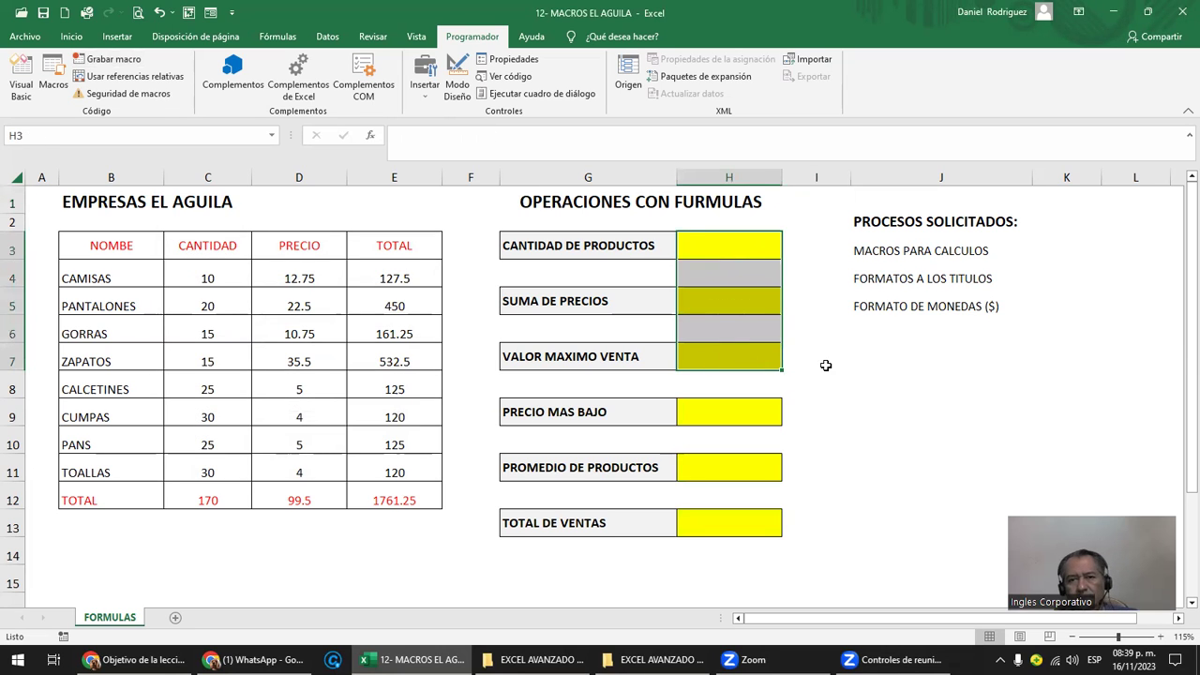
pyautogui.click(823, 363)
pyautogui.click(53, 84)
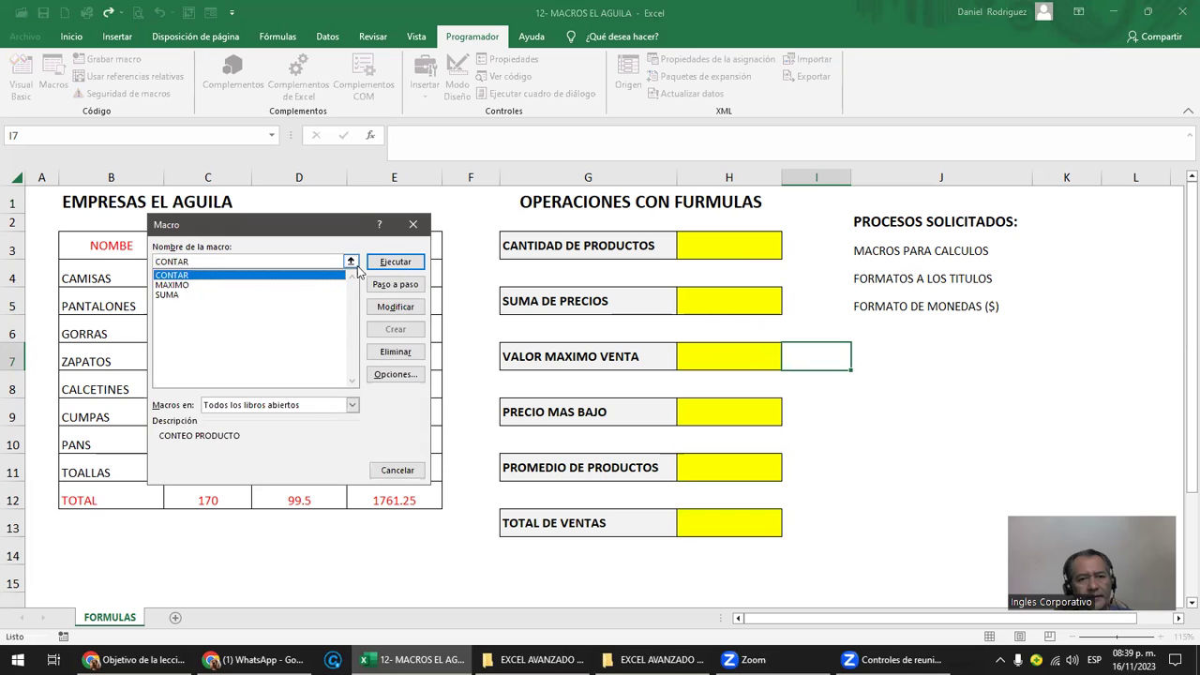
pyautogui.click(398, 261)
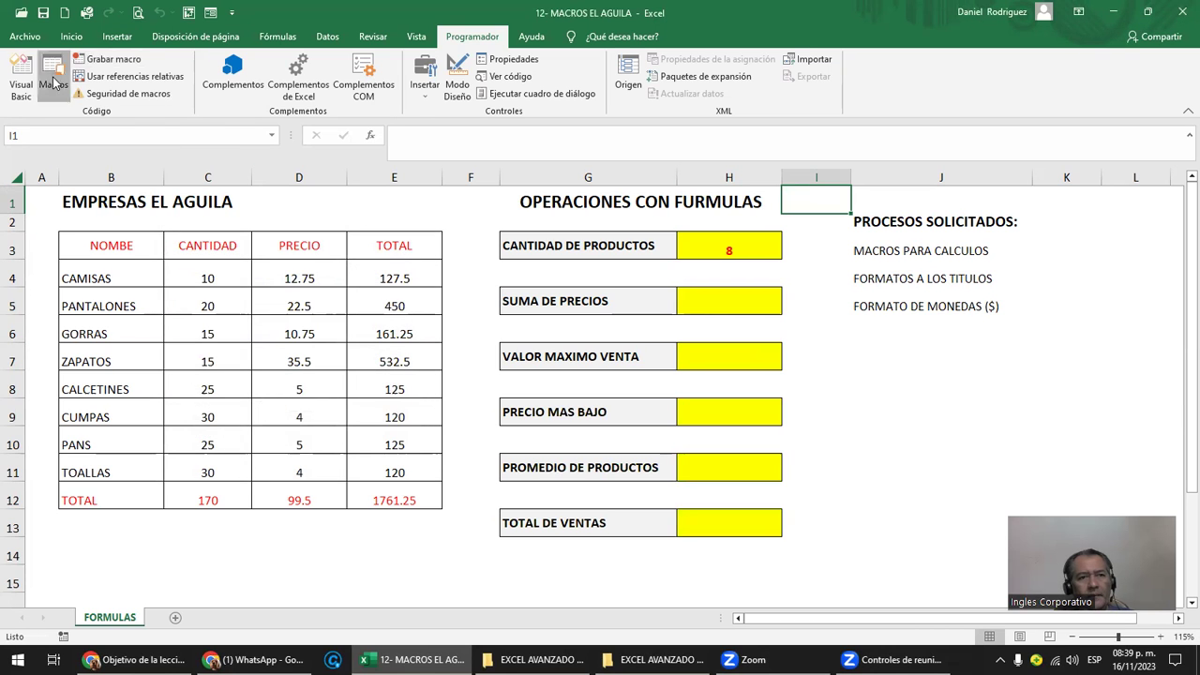
# Run the MAXIMO and SUMA macros so H7 shows $532.50 and H5 shows $99.50.
pyautogui.click(53, 79)
pyautogui.click(197, 284)
pyautogui.click(386, 262)
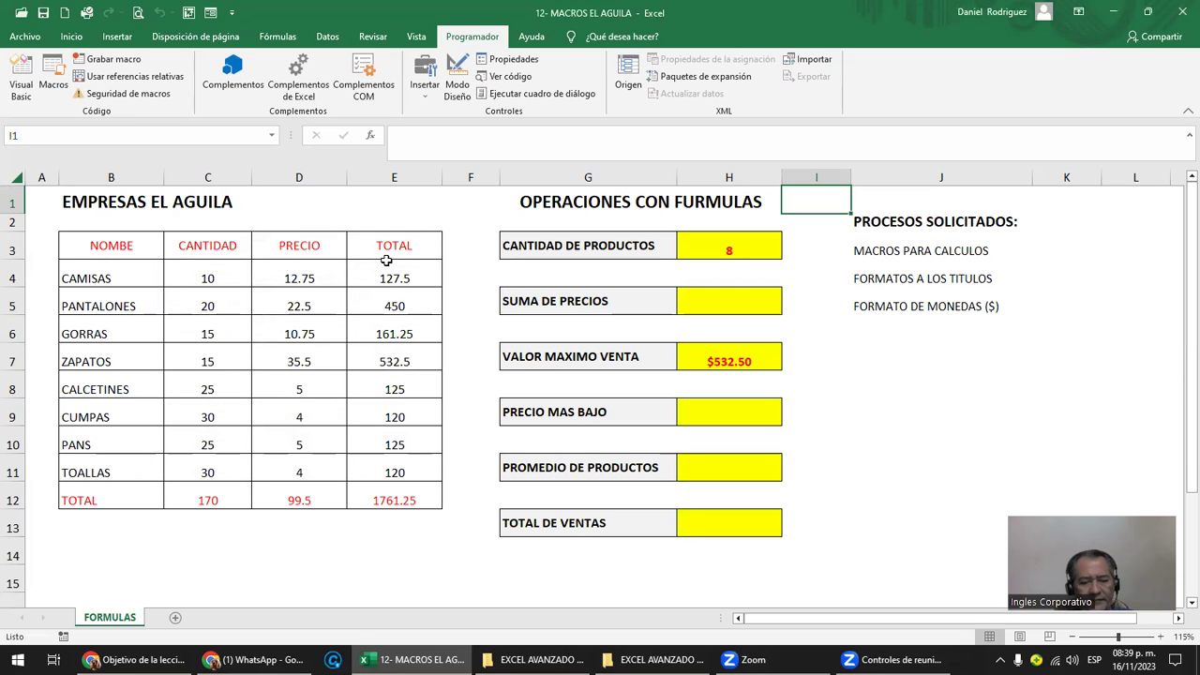
pyautogui.hotkey('alt', 'F8')
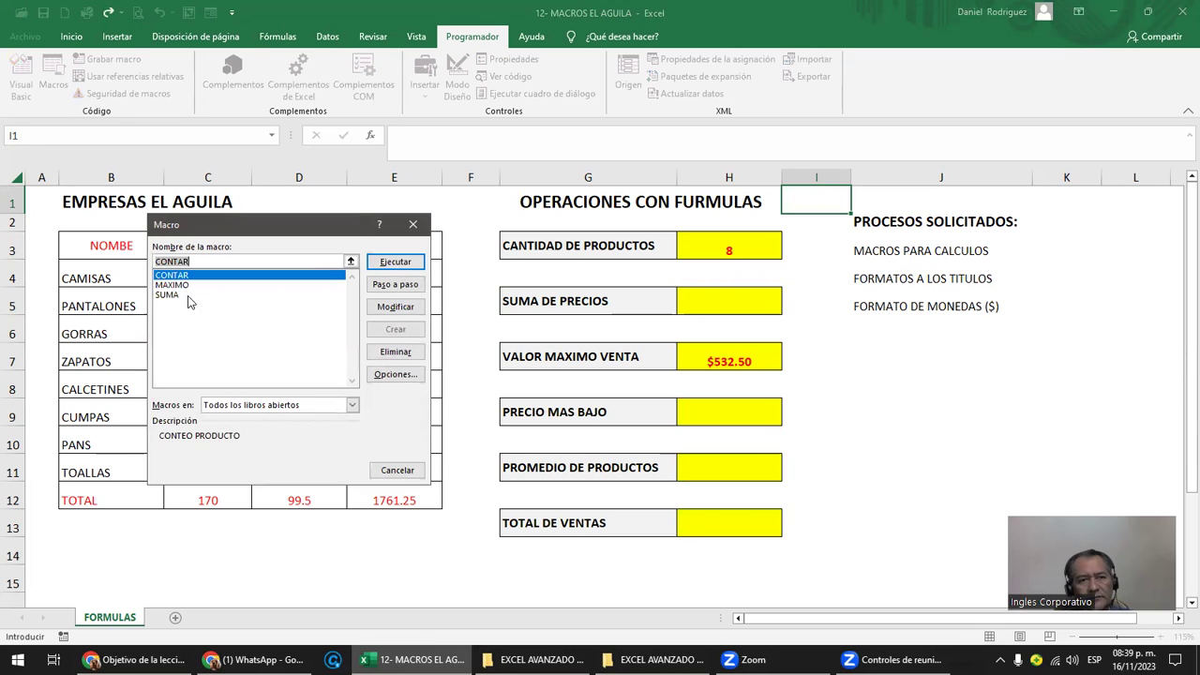
pyautogui.click(166, 295)
pyautogui.click(393, 262)
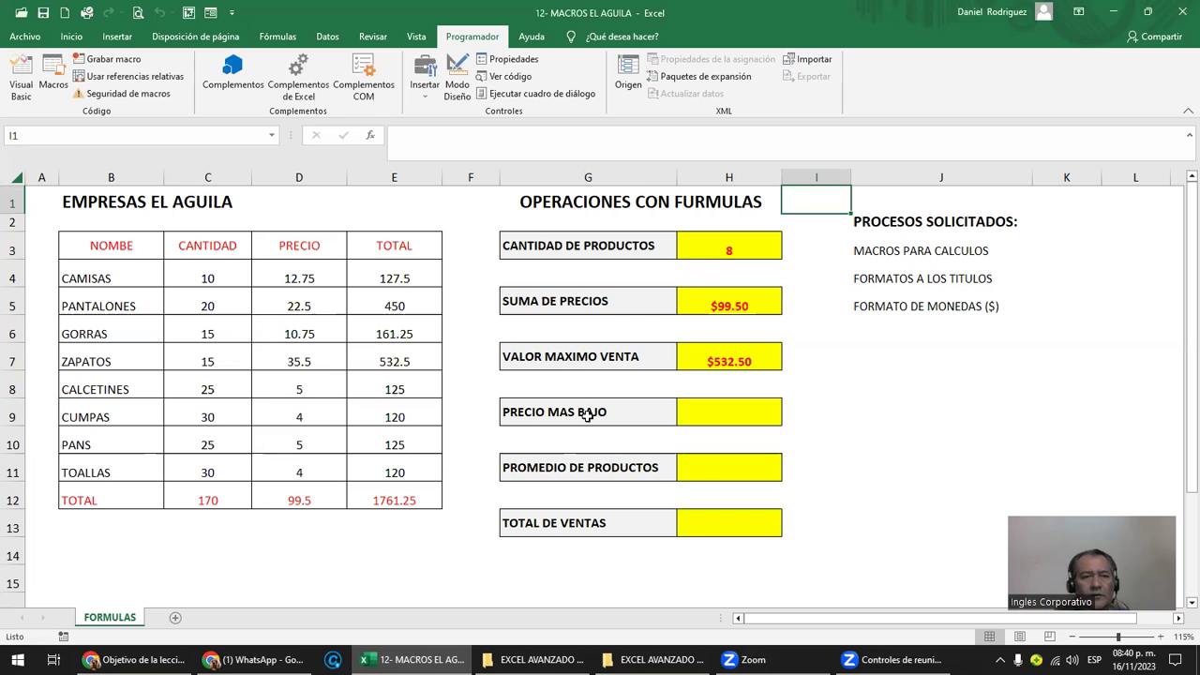
# Name the new macro MINIMO, switch its shortcut from the taken M to Ctrl+Shift+O, and start recording.
pyautogui.click(116, 61)
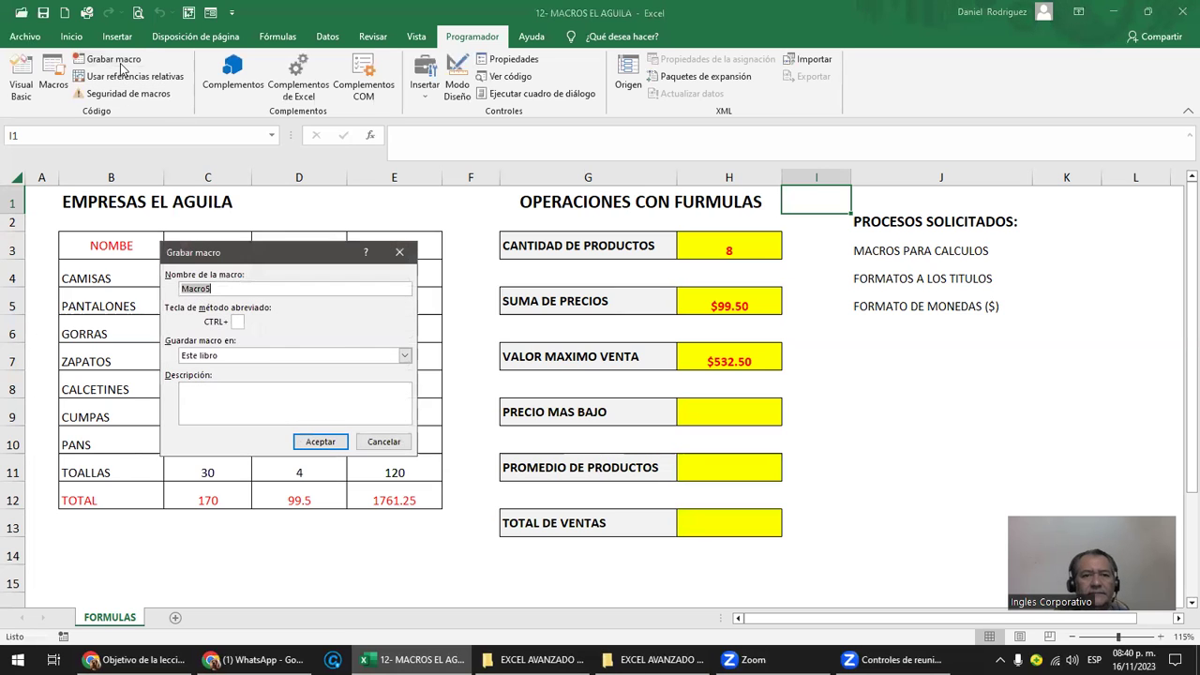
pyautogui.write('MINIMO')
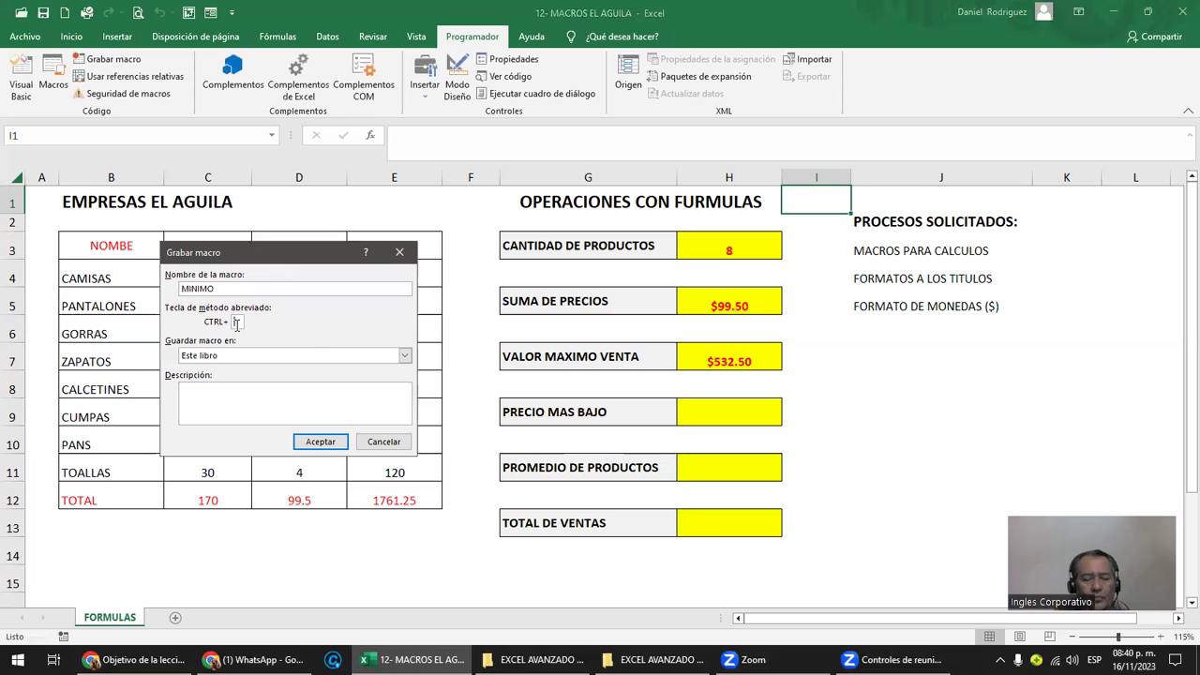
pyautogui.write('M')
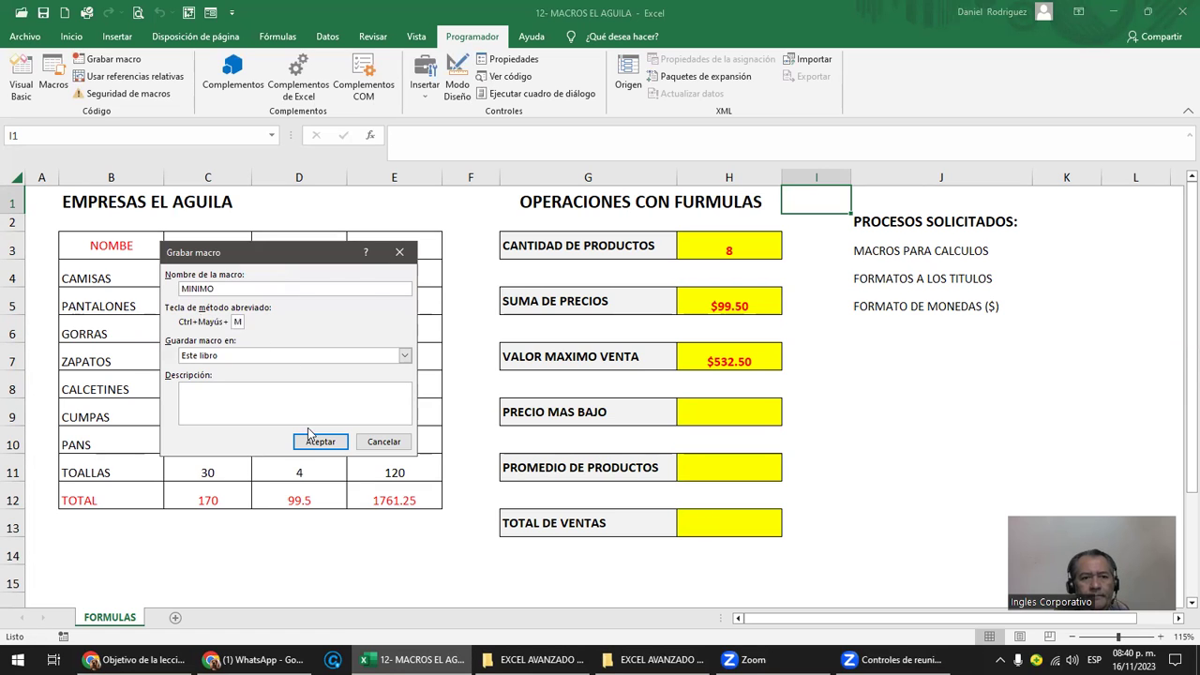
pyautogui.click(310, 441)
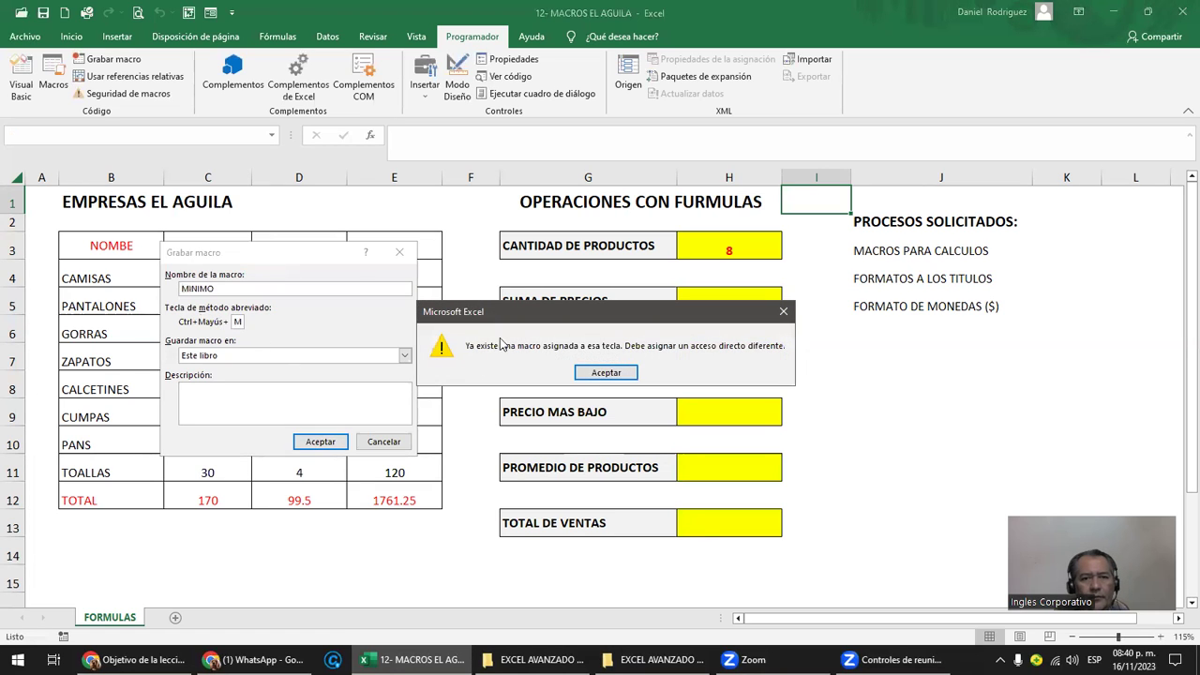
pyautogui.click(588, 375)
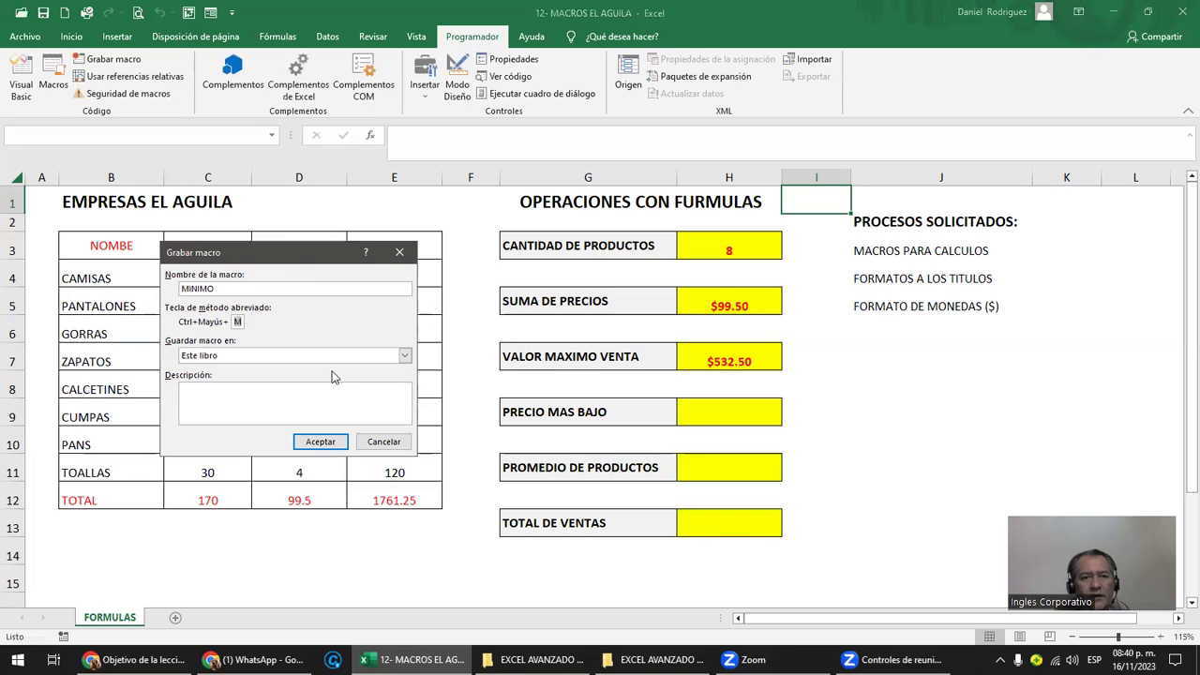
pyautogui.write('O')
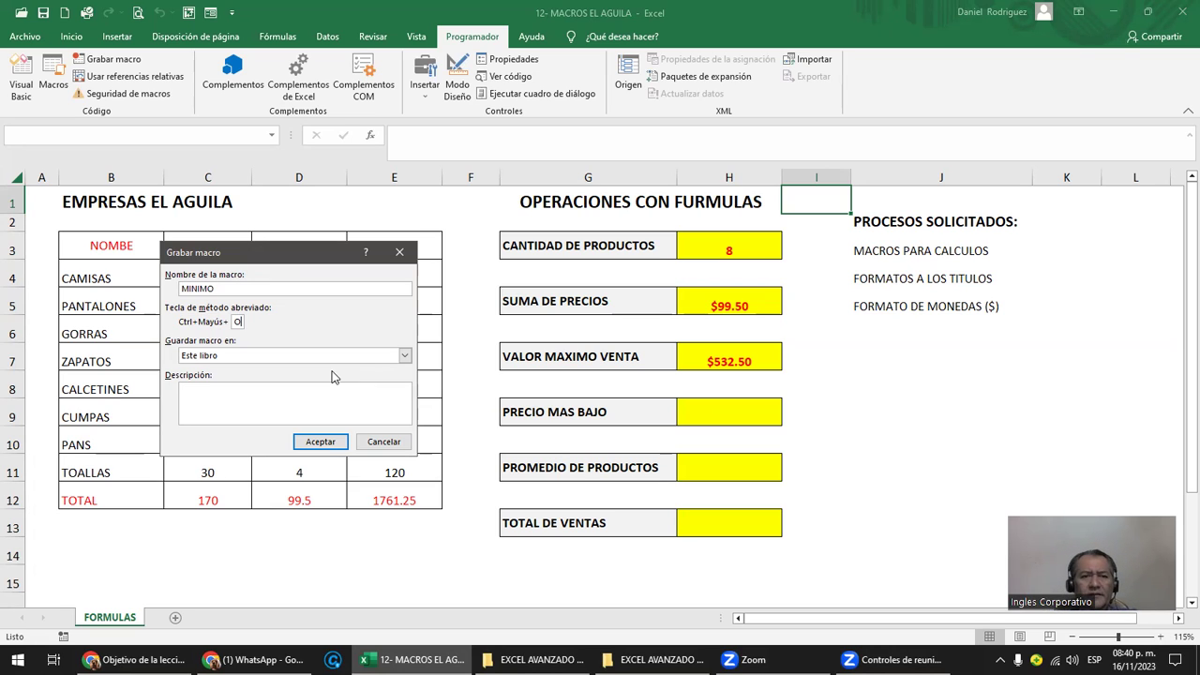
pyautogui.click(321, 442)
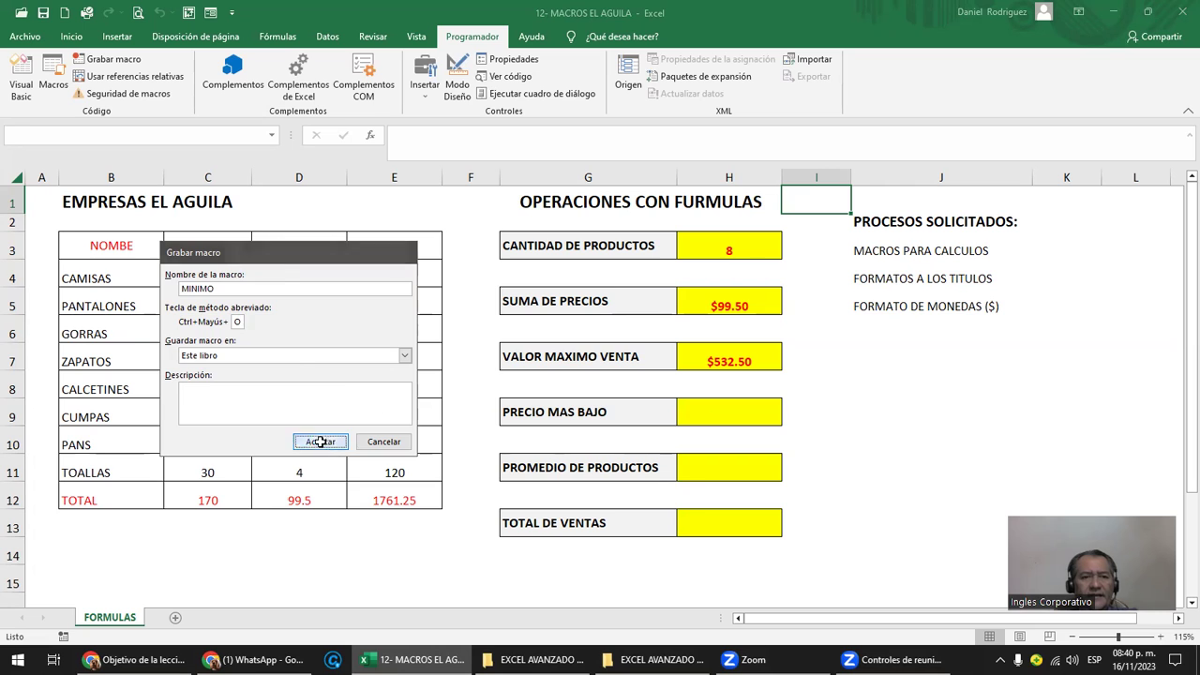
pyautogui.click(123, 76)
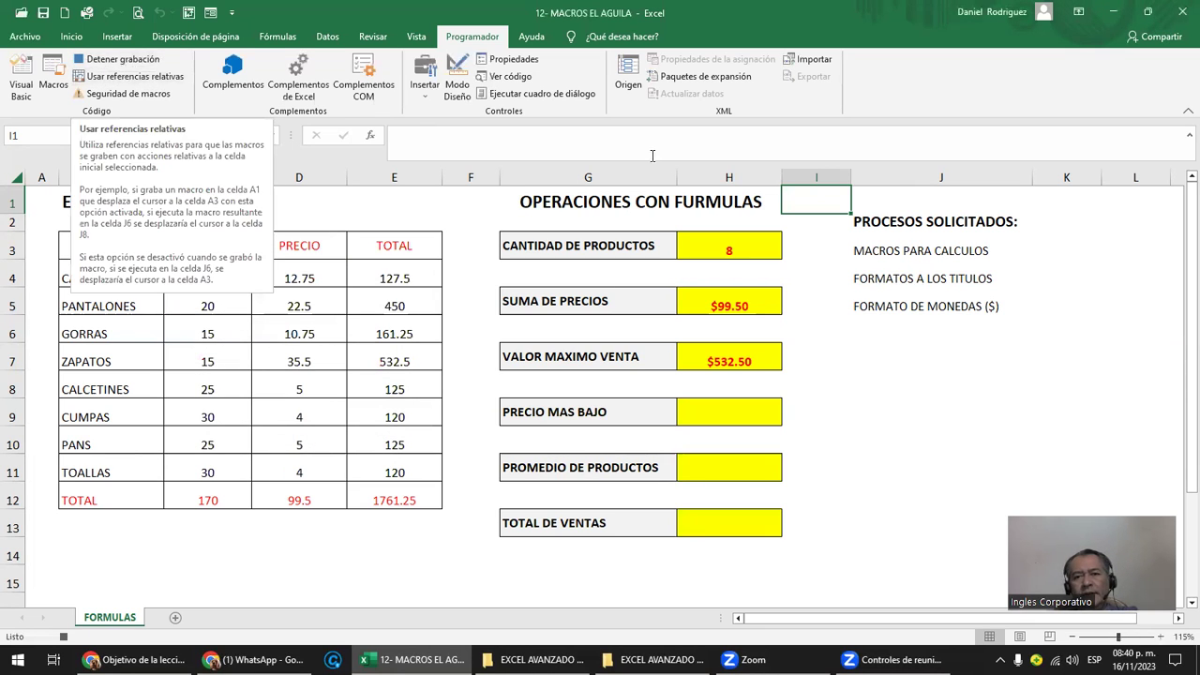
# Enter =MIN(D4:D11) in H9 to show $4.00, then stop recording the MINIMO macro.
pyautogui.click(736, 412)
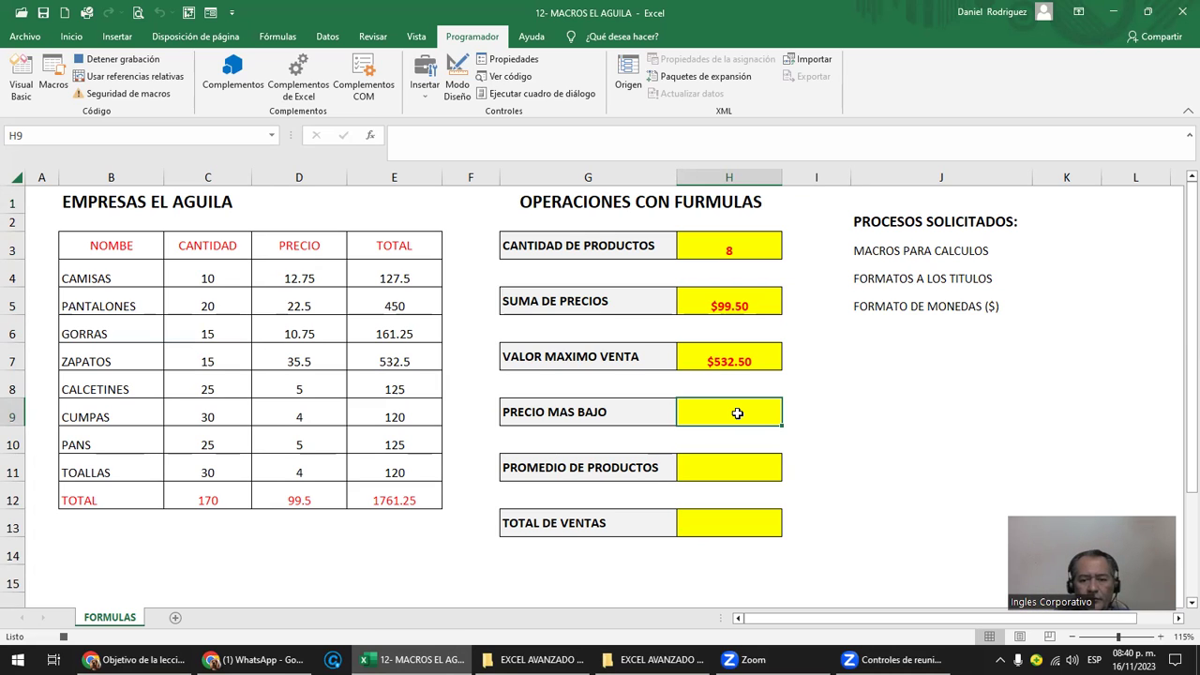
pyautogui.write('=MIN')
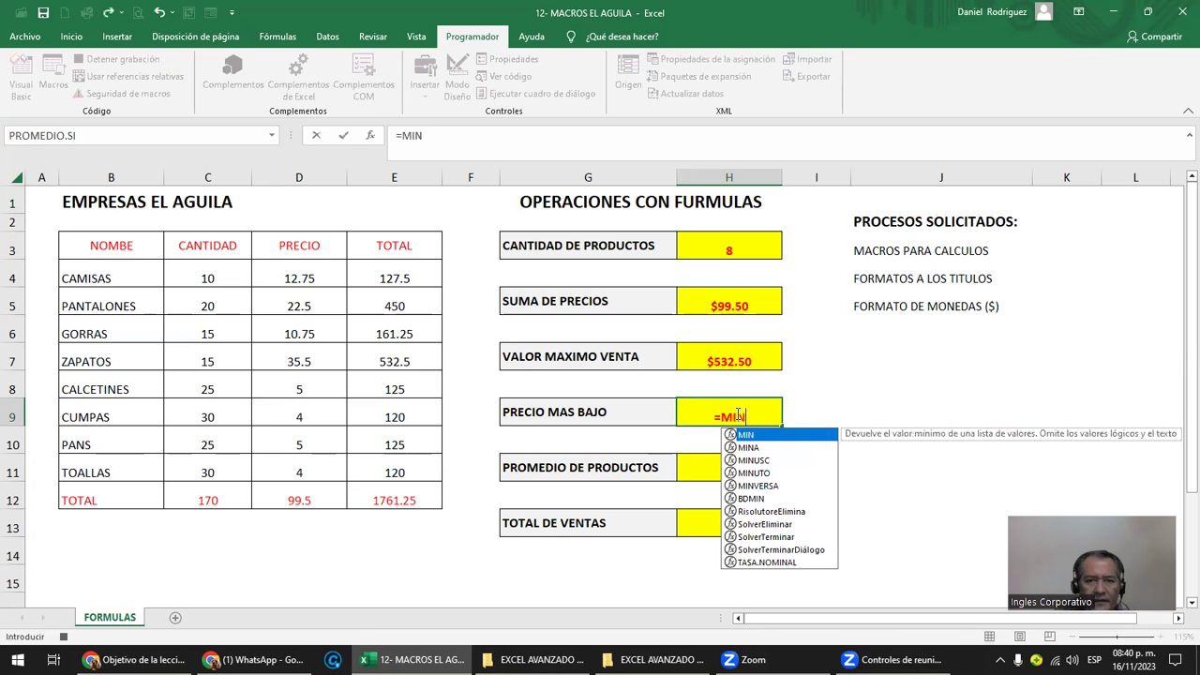
pyautogui.write('(')
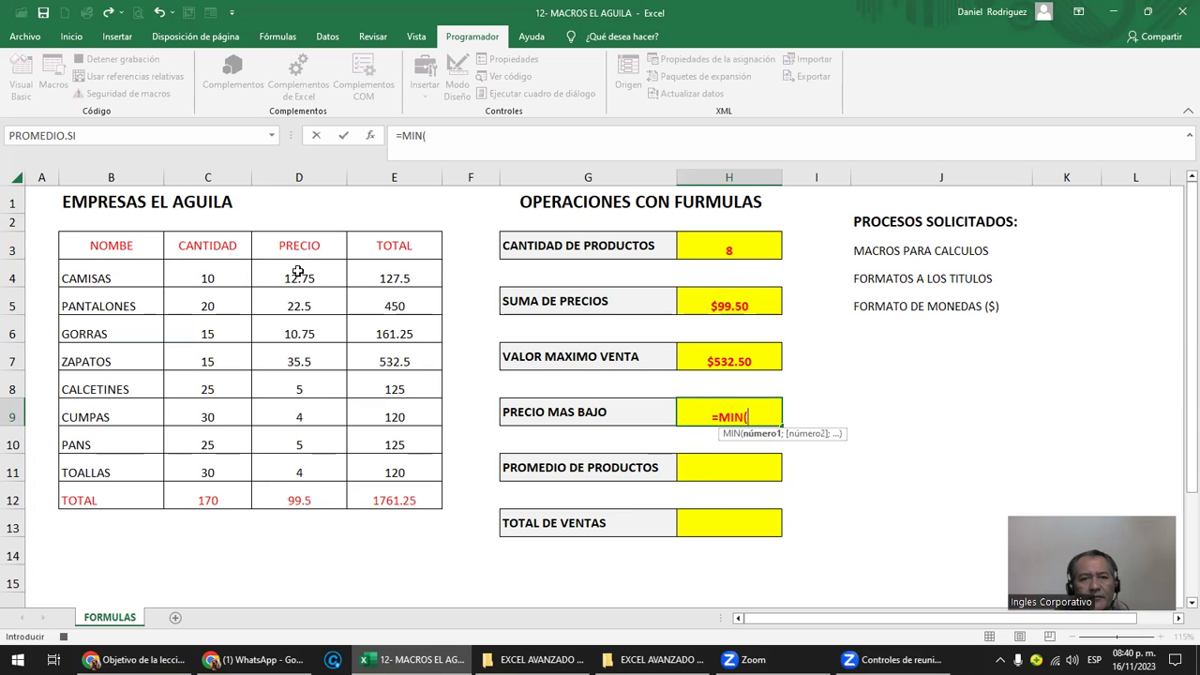
pyautogui.moveTo(298, 272); pyautogui.dragTo(300, 468)
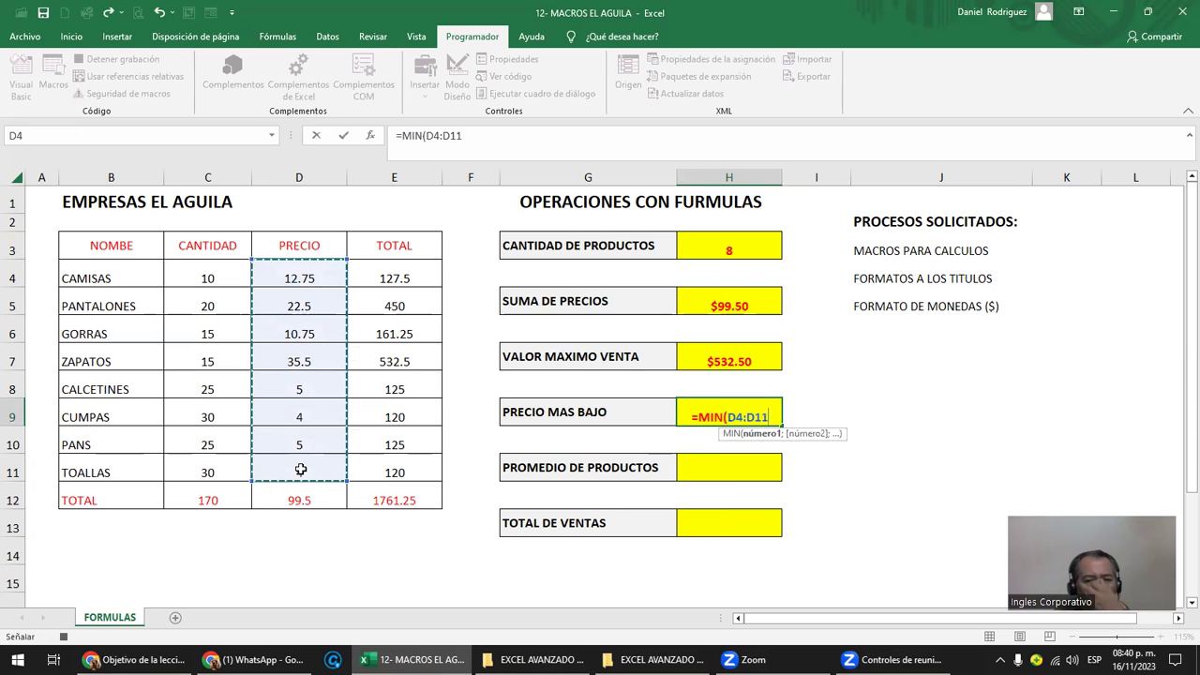
pyautogui.write(')')
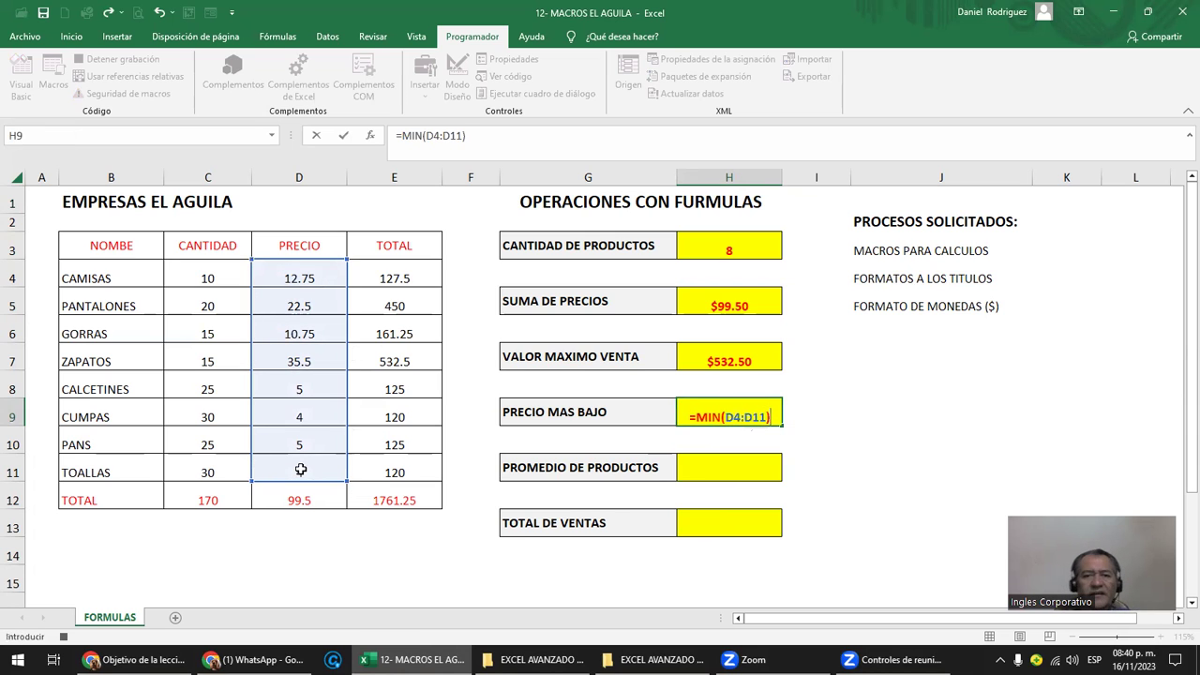
pyautogui.press('Return')
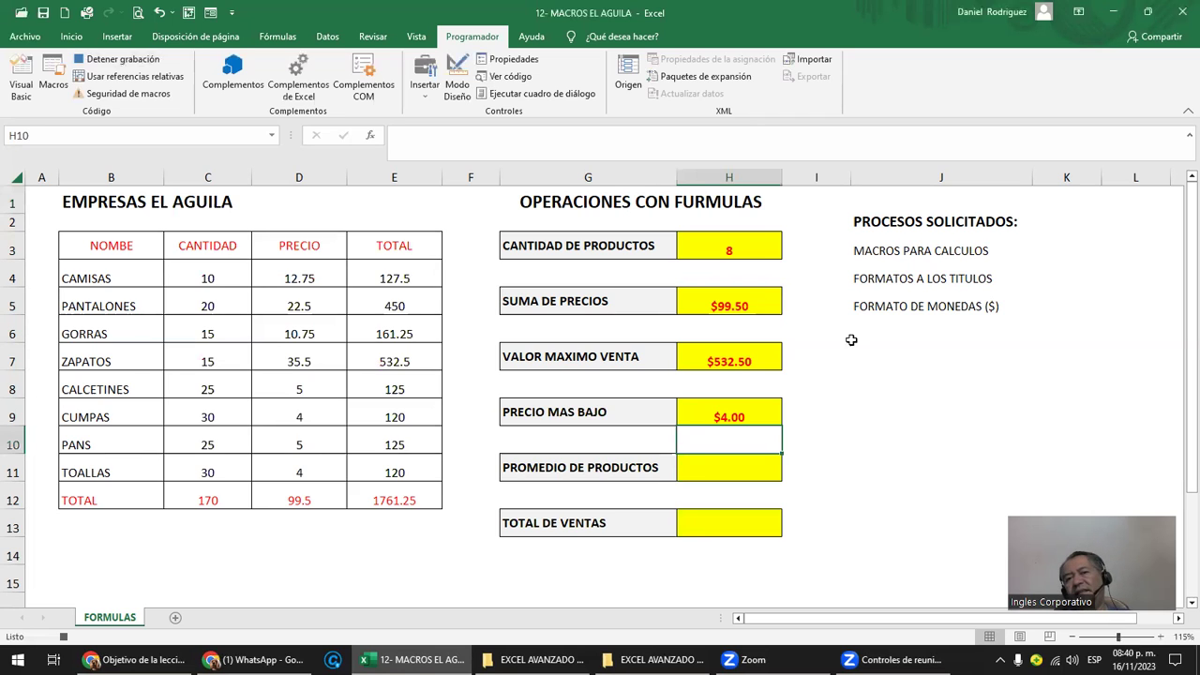
pyautogui.click(811, 199)
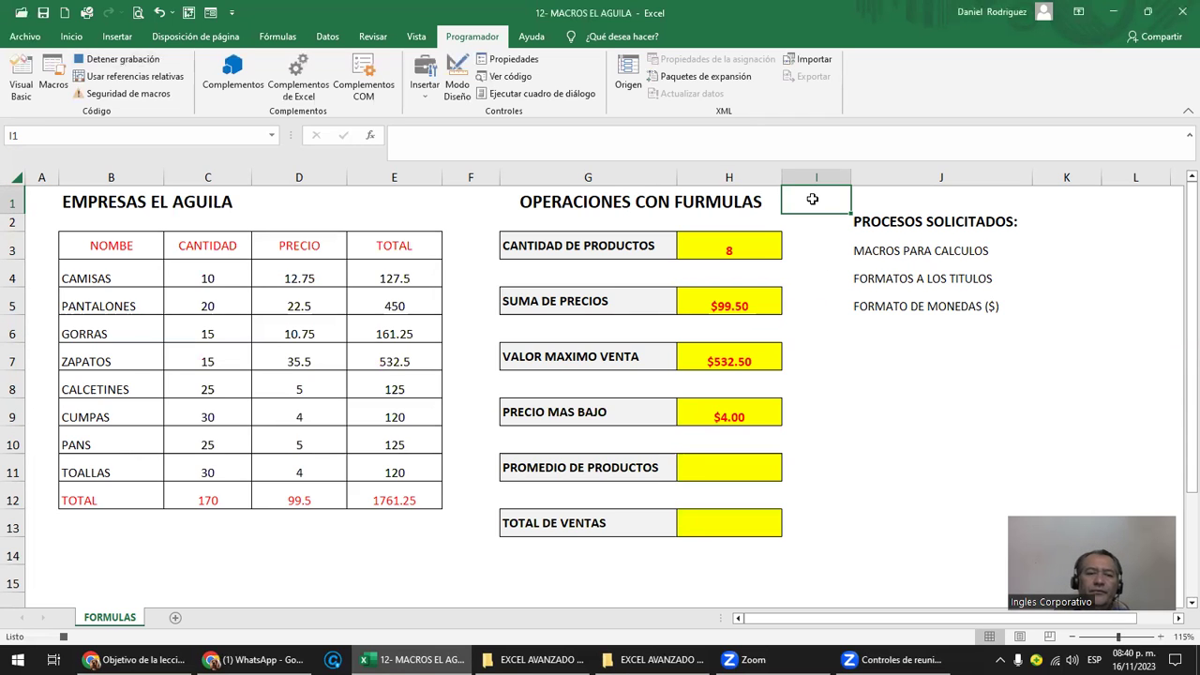
pyautogui.click(95, 62)
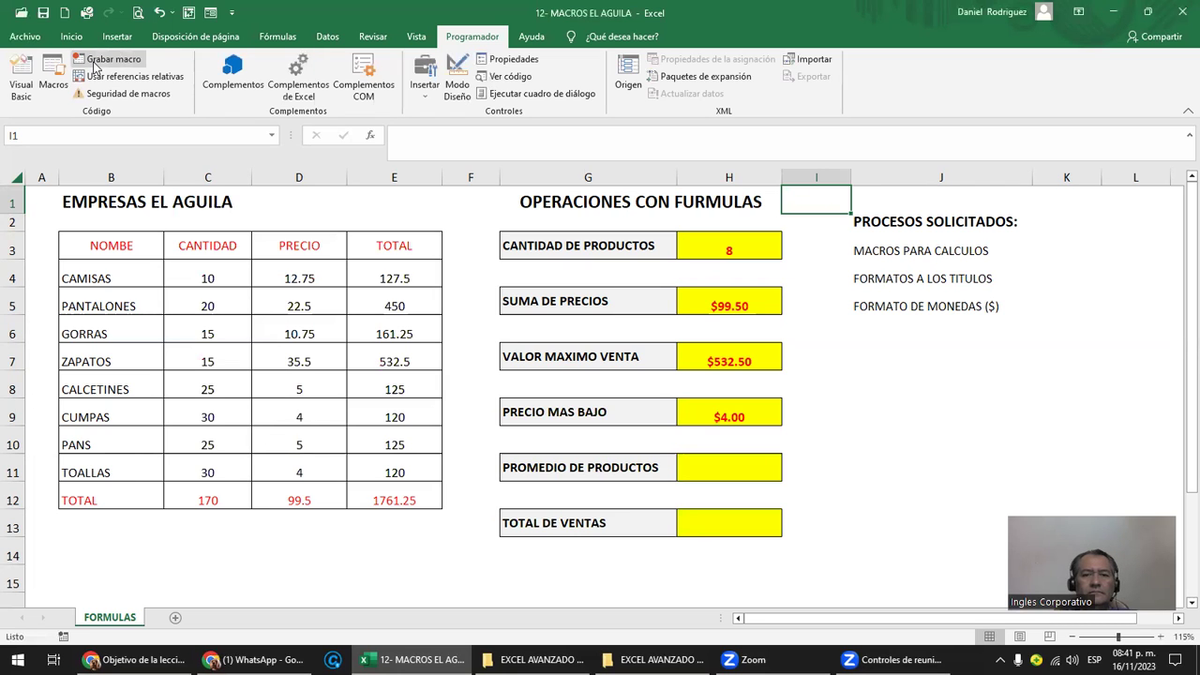
pyautogui.click(53, 75)
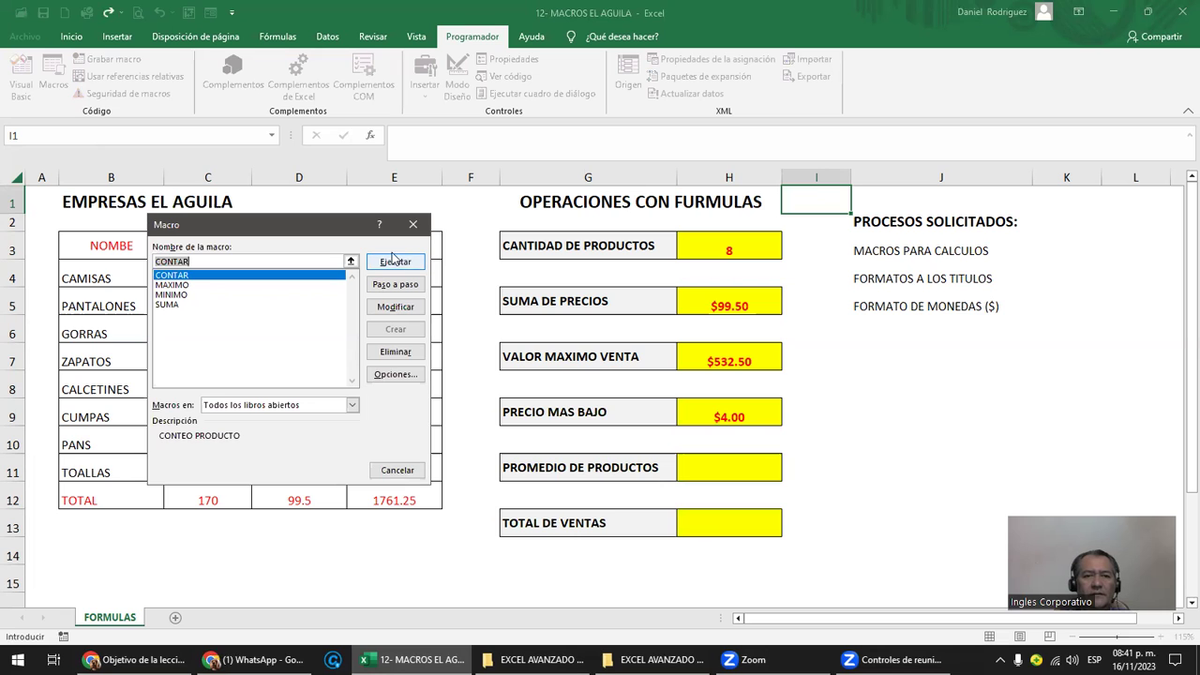
pyautogui.click(408, 226)
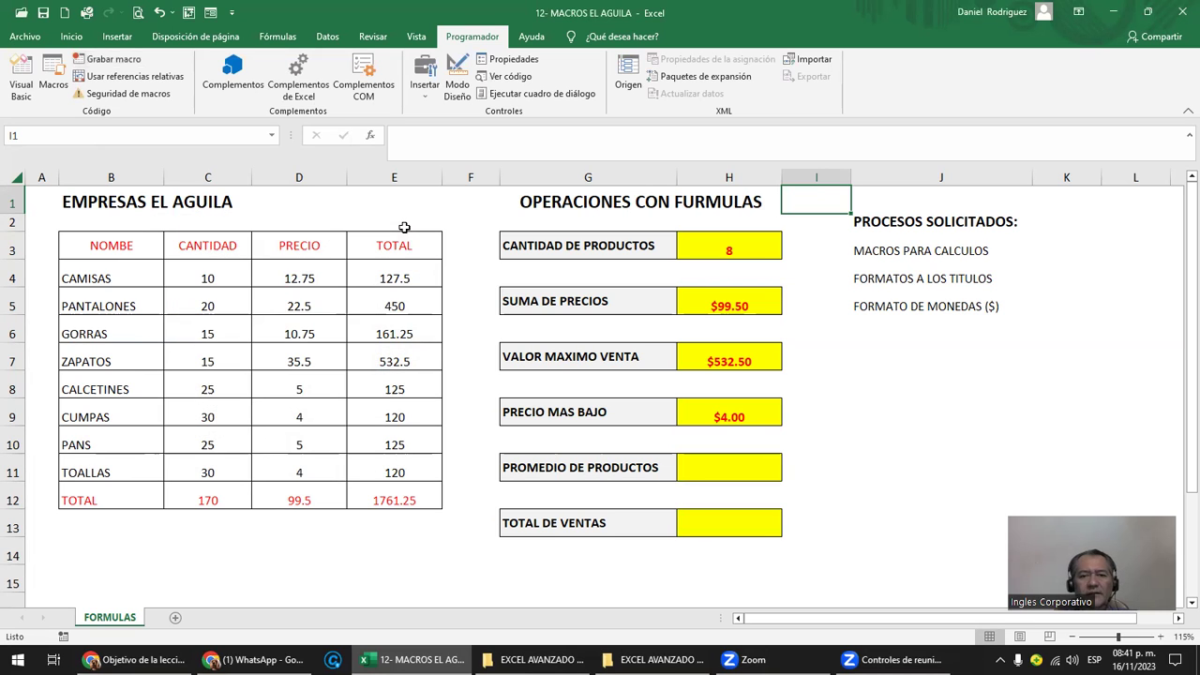
pyautogui.click(635, 463)
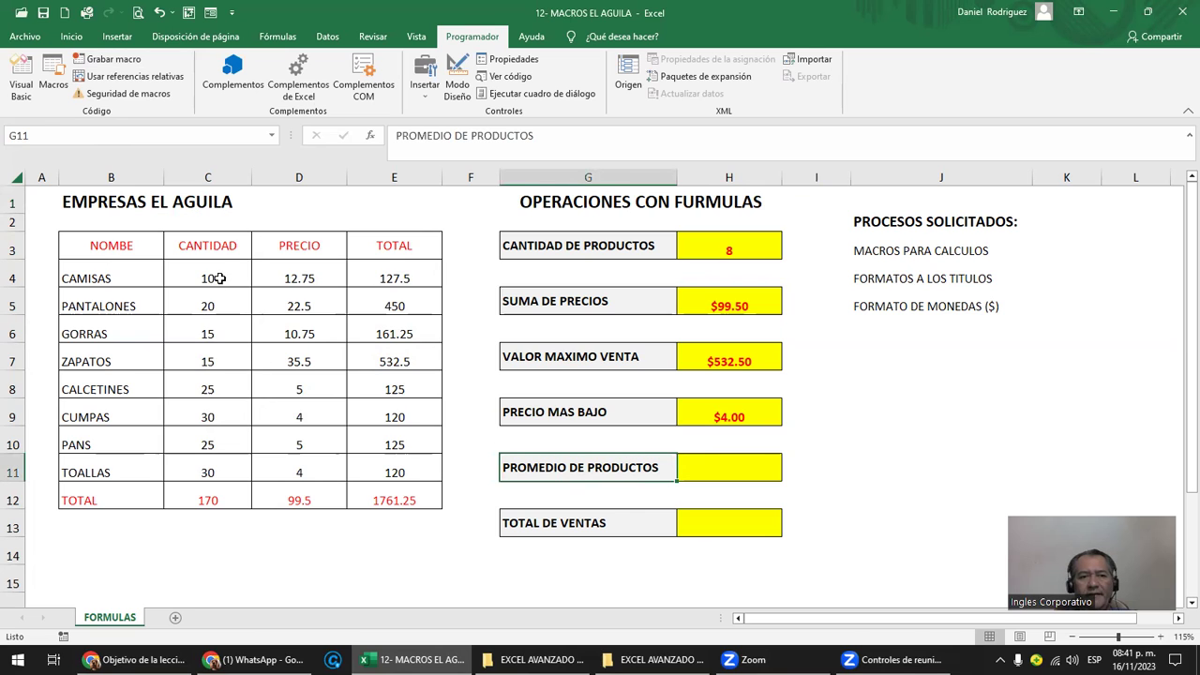
pyautogui.moveTo(218, 279); pyautogui.dragTo(234, 462)
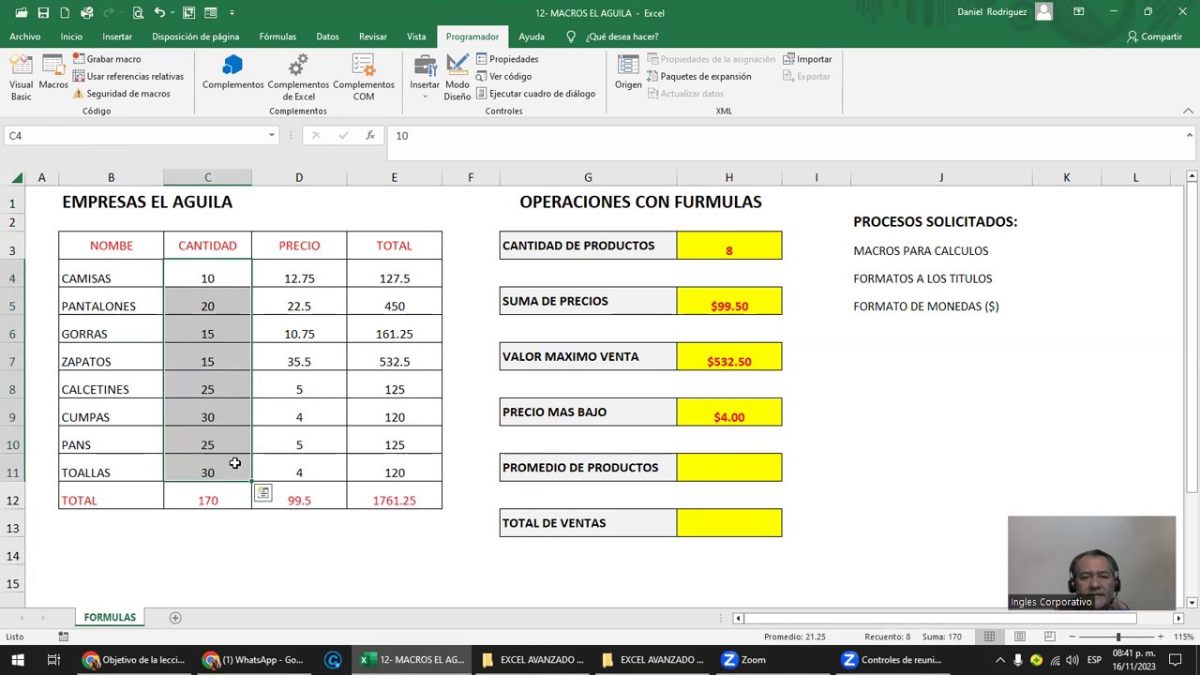
pyautogui.click(719, 473)
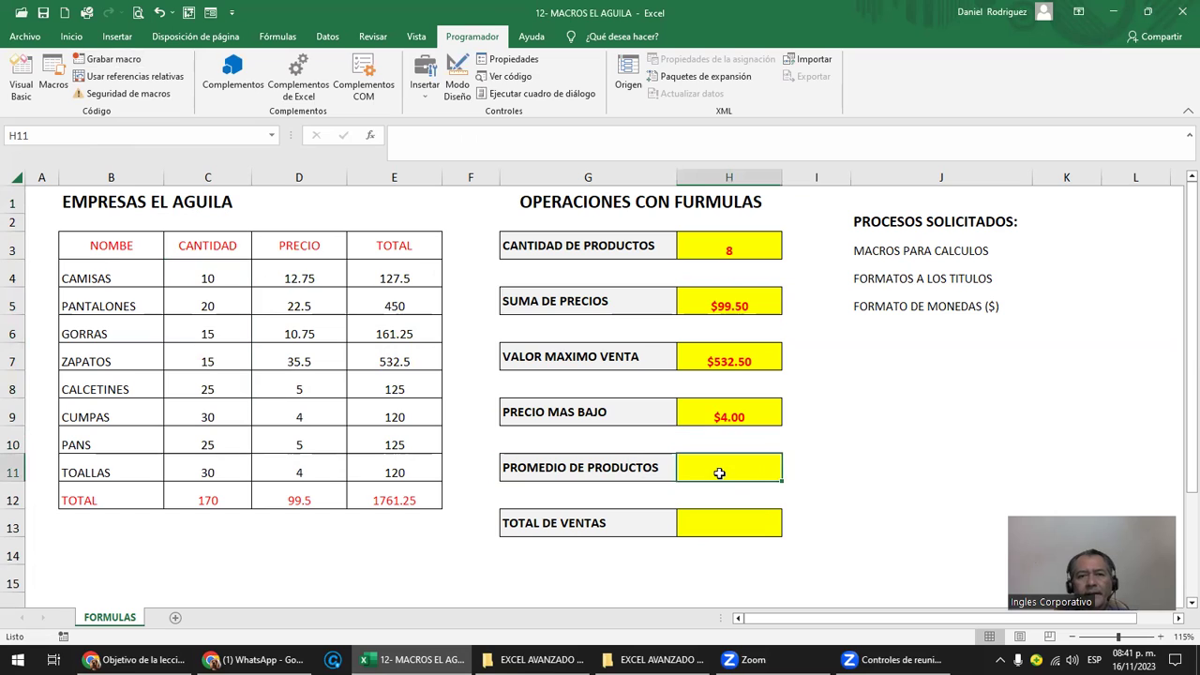
pyautogui.click(821, 196)
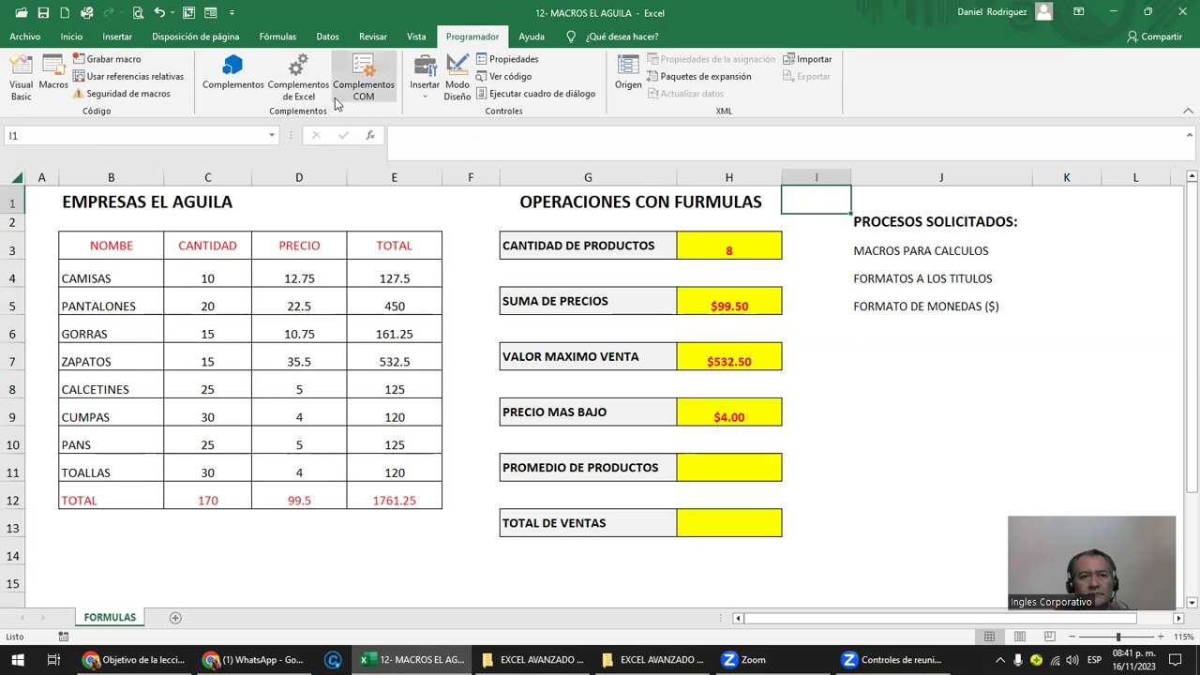
# Set up the PROMEDIO_PRODUCTOS macro with shortcut Ctrl+Shift+P and begin recording.
pyautogui.click(112, 60)
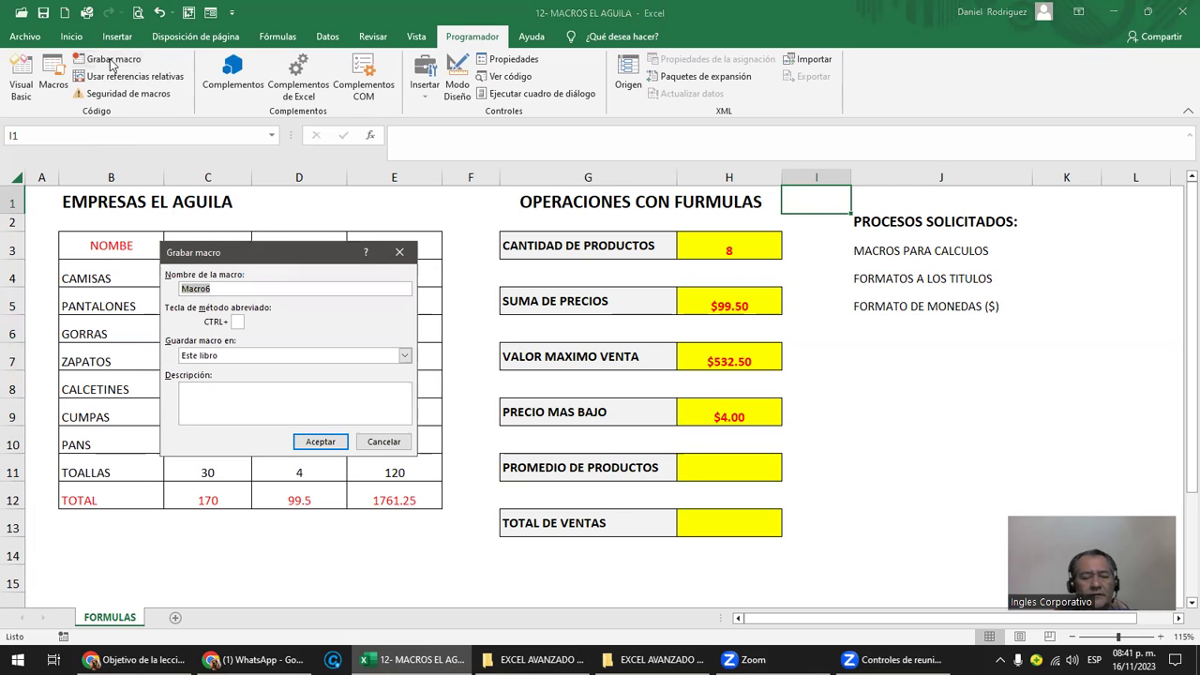
pyautogui.write('PROMEDIO_PRODUCT')
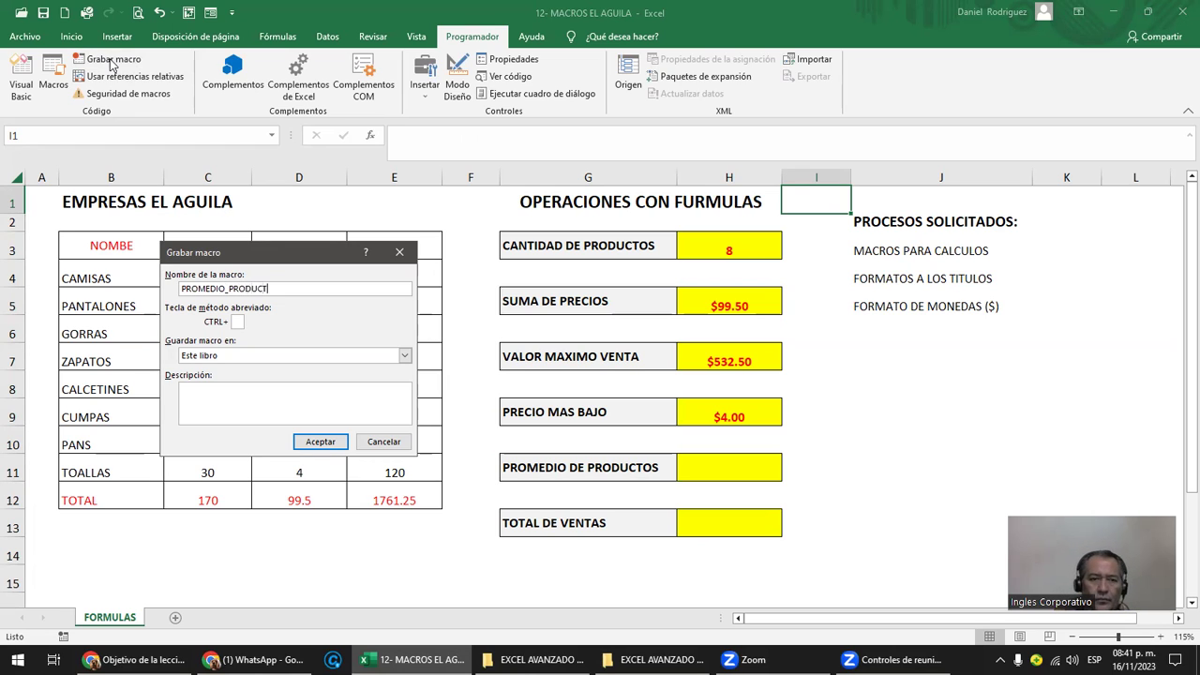
pyautogui.write('OS')
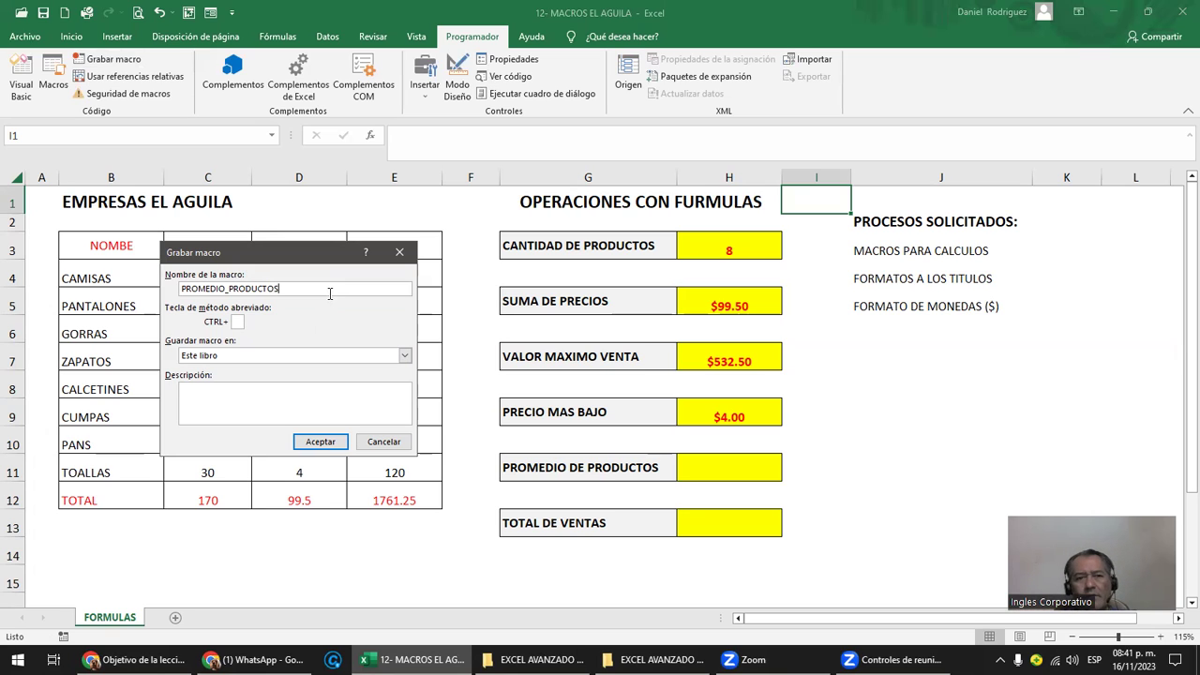
pyautogui.click(238, 321)
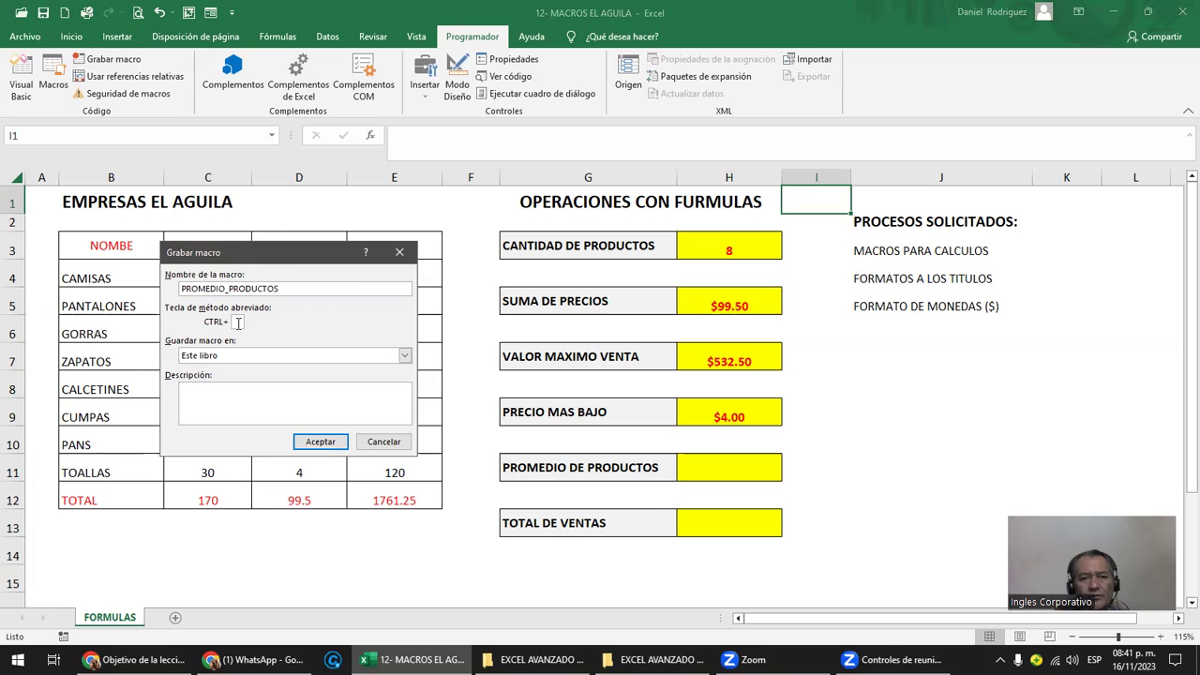
pyautogui.write('P')
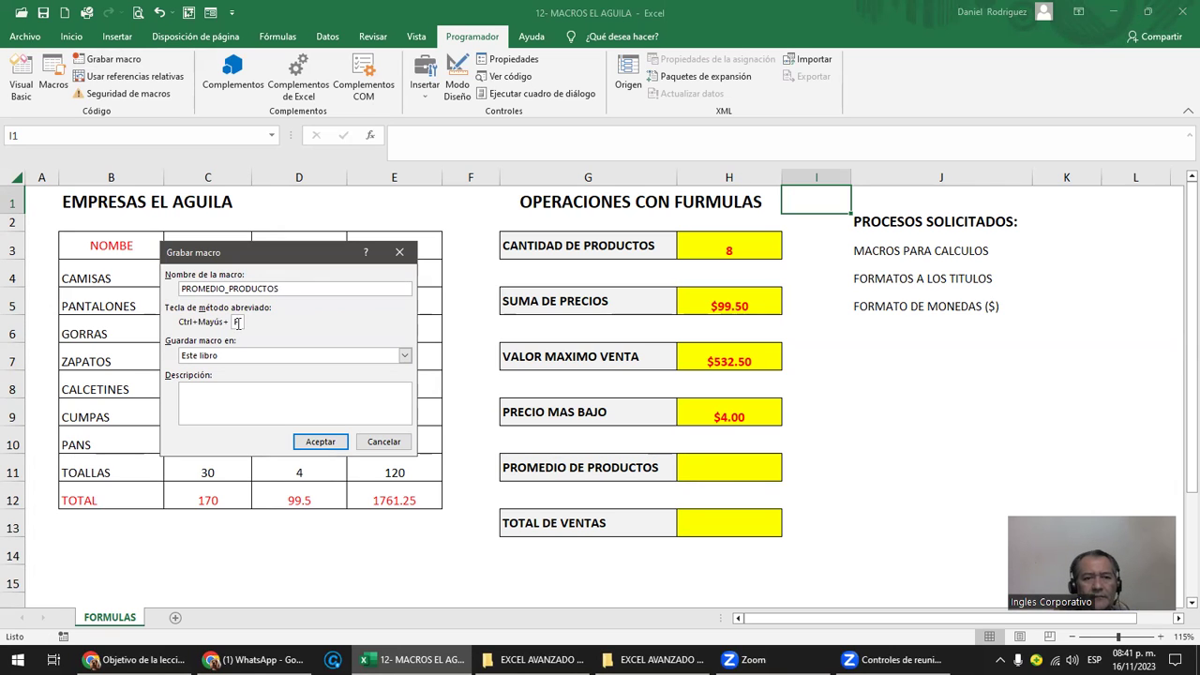
pyautogui.click(319, 446)
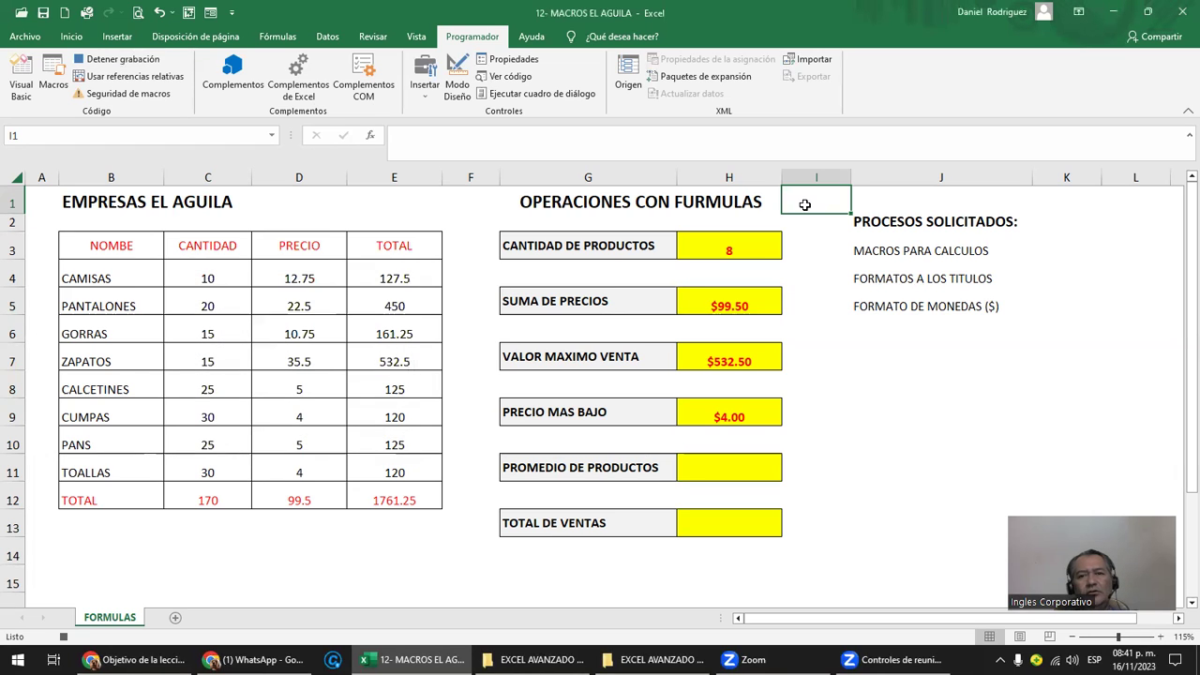
# Put an Autosum average of C4:C11 in H11, then stop recording the macro.
pyautogui.click(728, 467)
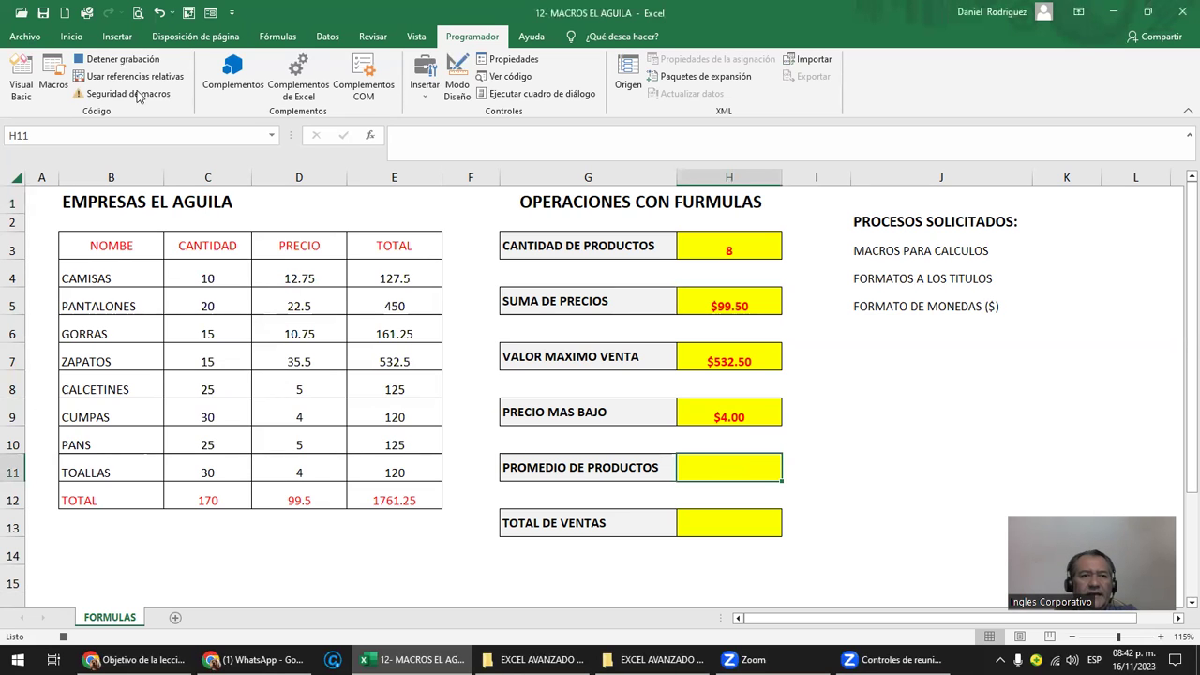
pyautogui.click(71, 39)
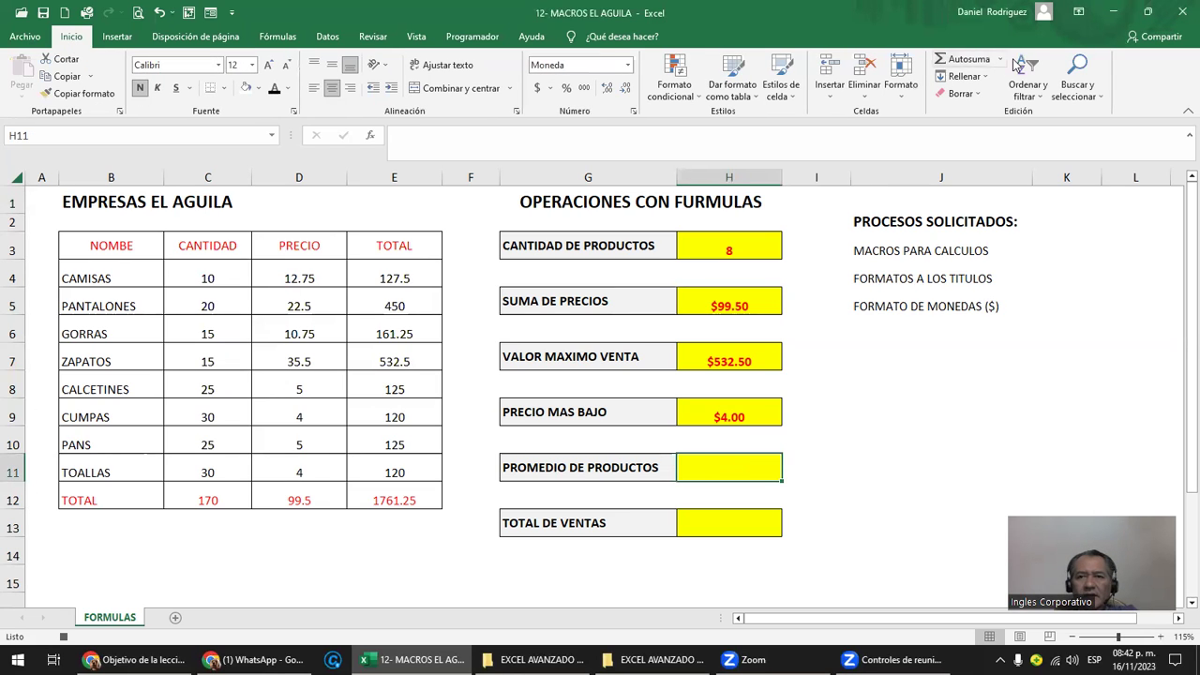
pyautogui.click(999, 64)
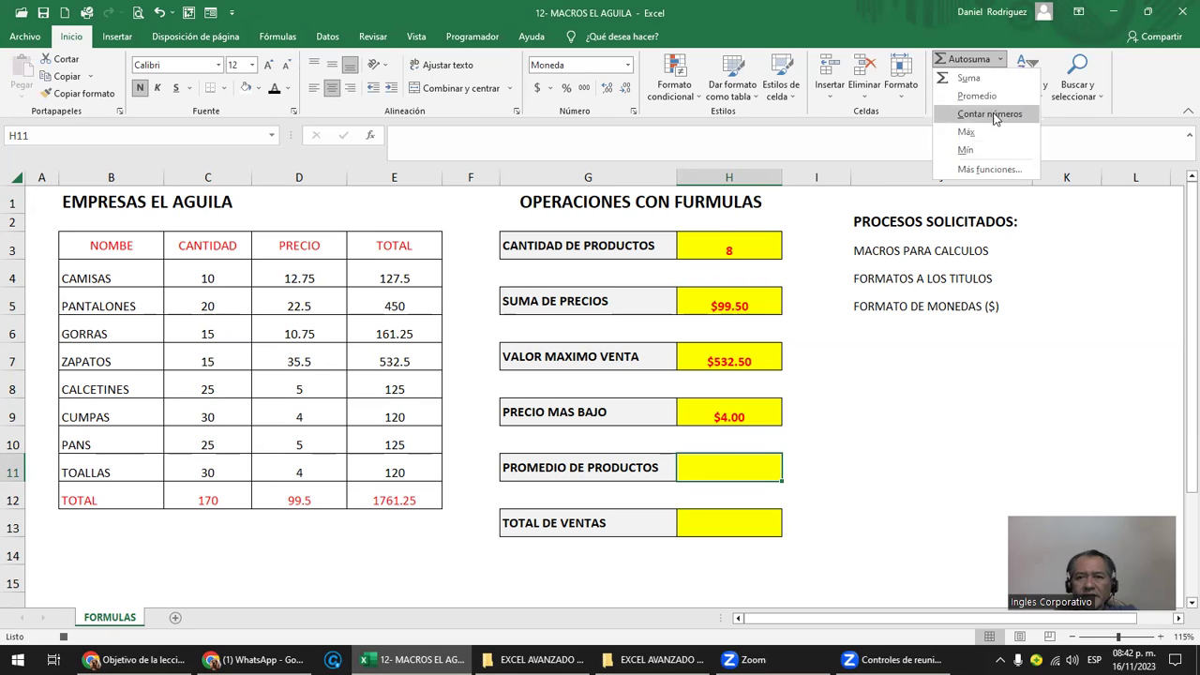
pyautogui.click(975, 99)
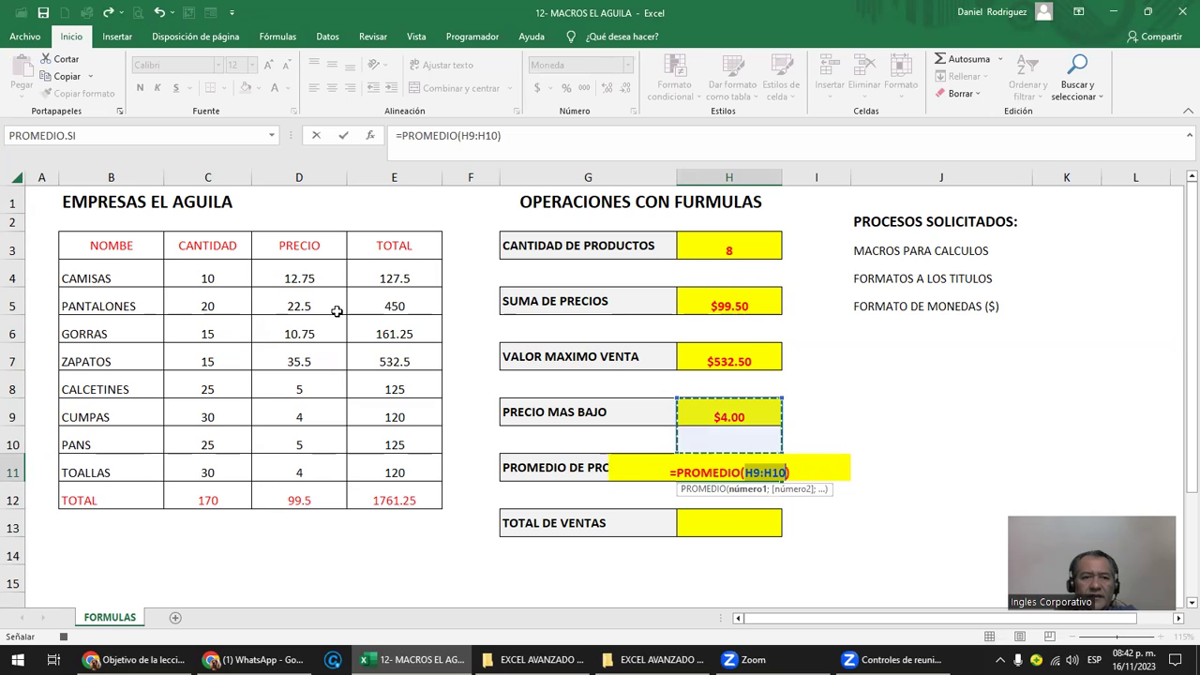
pyautogui.moveTo(195, 273); pyautogui.dragTo(196, 459)
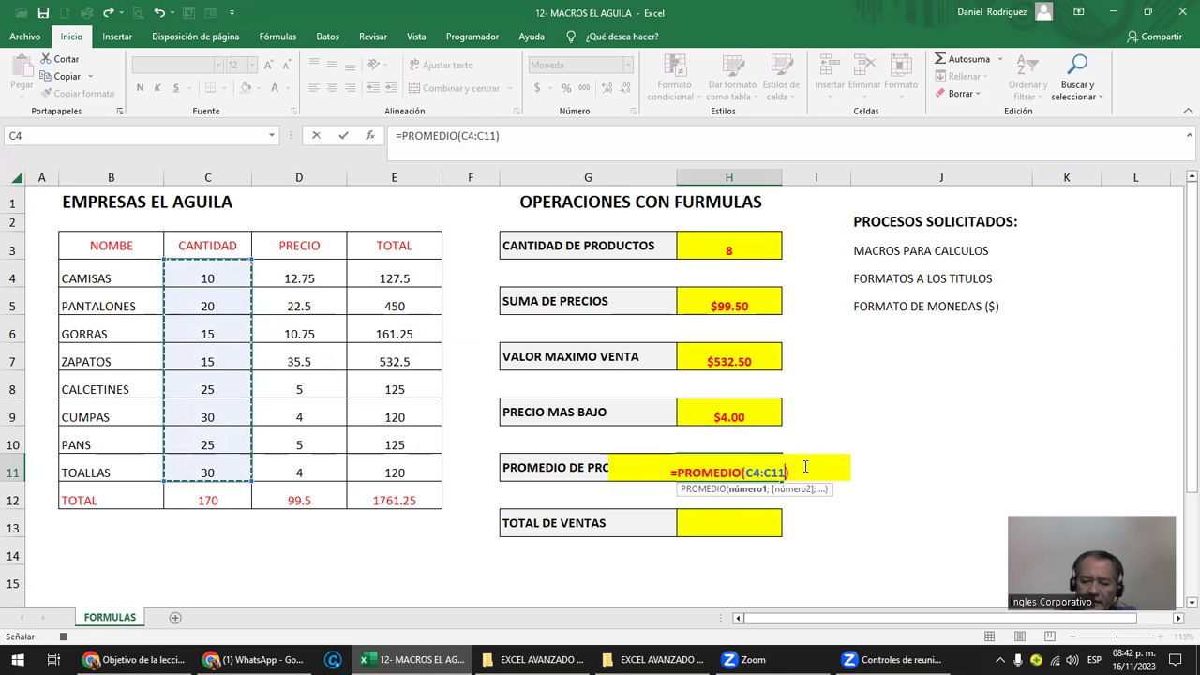
pyautogui.press('Return')
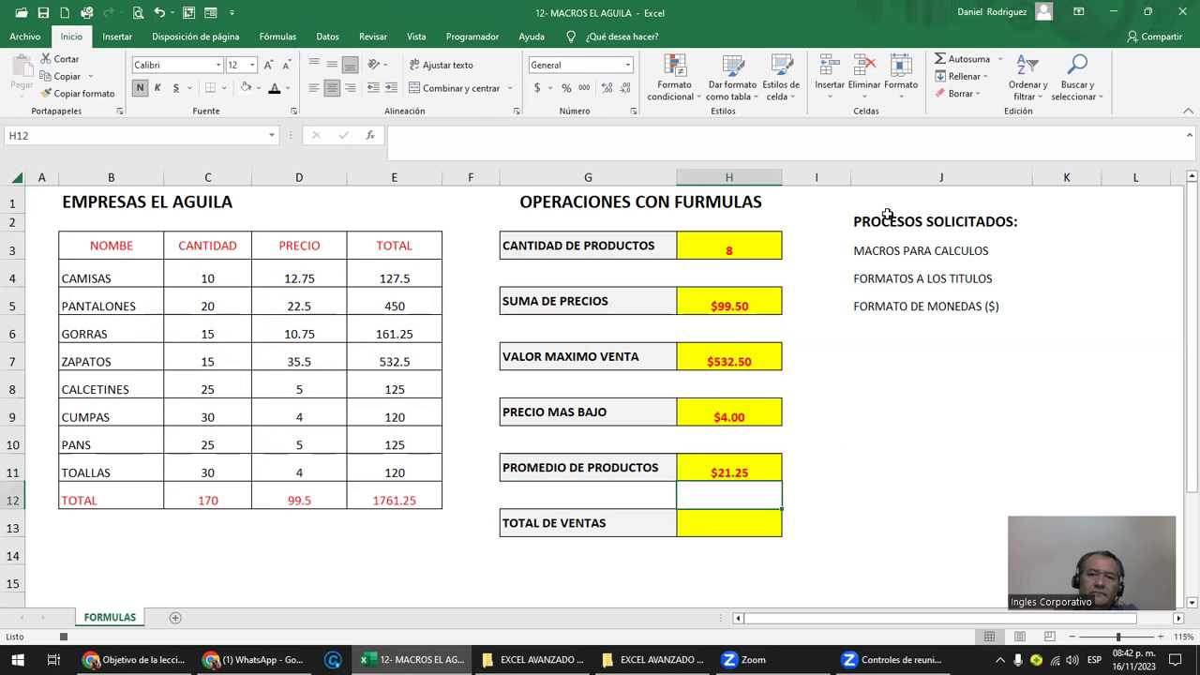
pyautogui.click(829, 203)
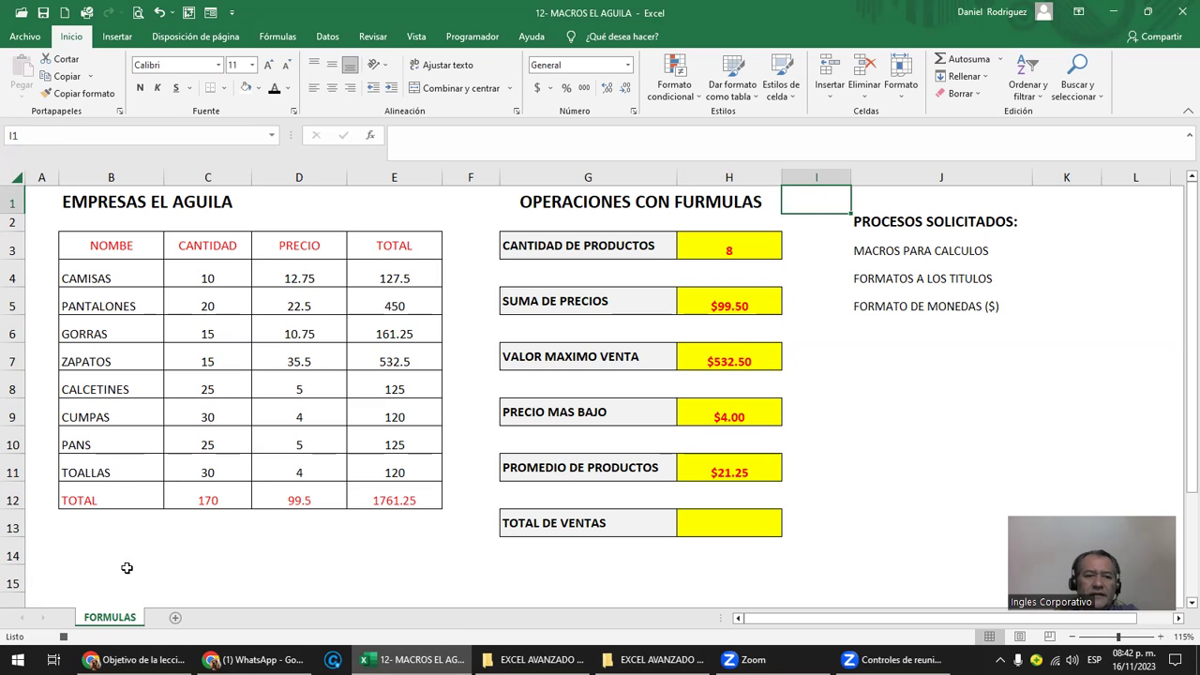
pyautogui.click(64, 638)
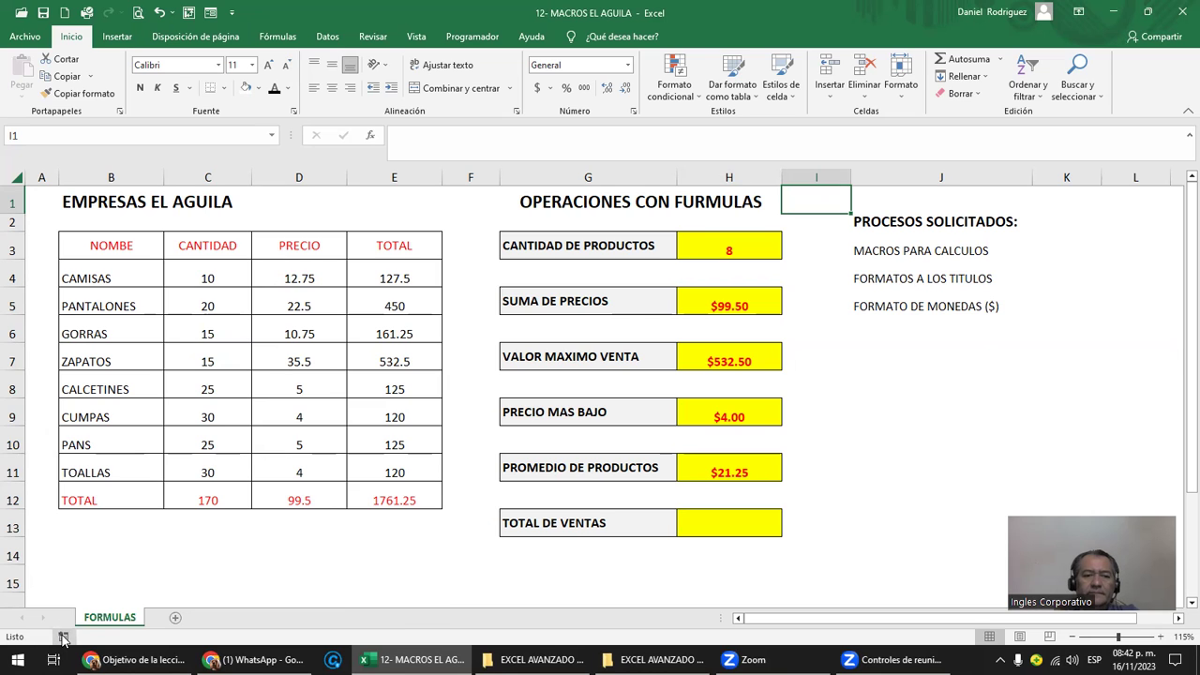
# Clear H11 and rerun the macro with its shortcut to restore the $21.25 average.
pyautogui.click(736, 471)
pyautogui.press('Delete')
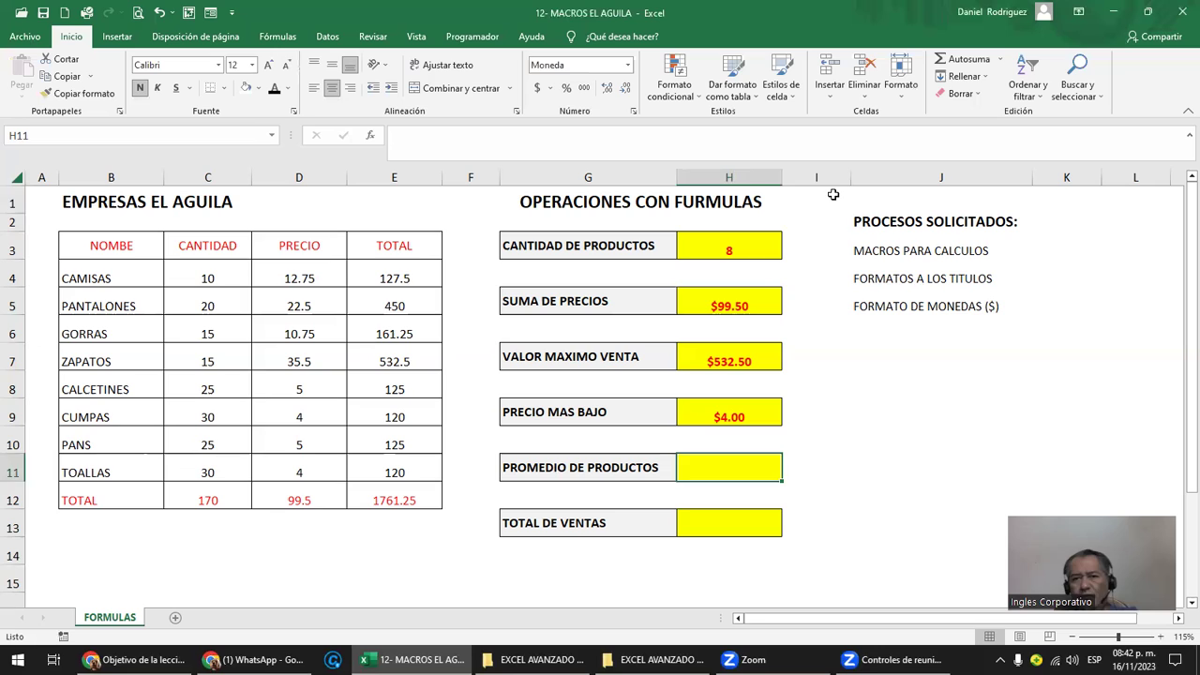
pyautogui.click(833, 194)
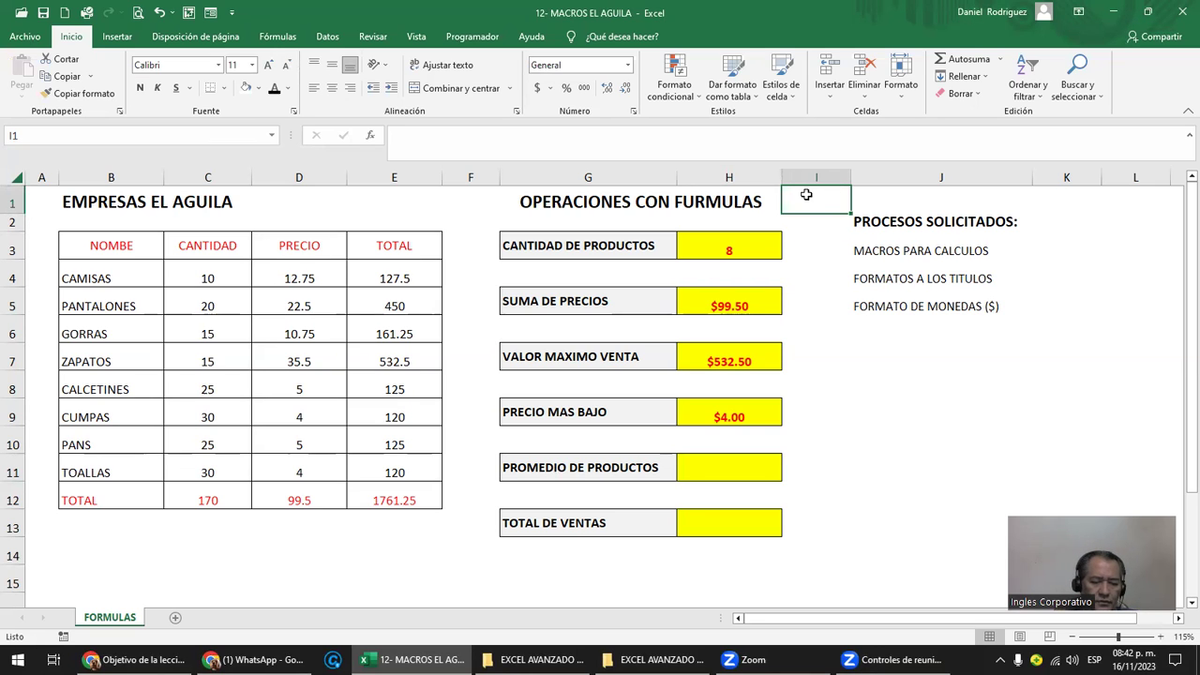
pyautogui.hotkey('ctrl', 'p')
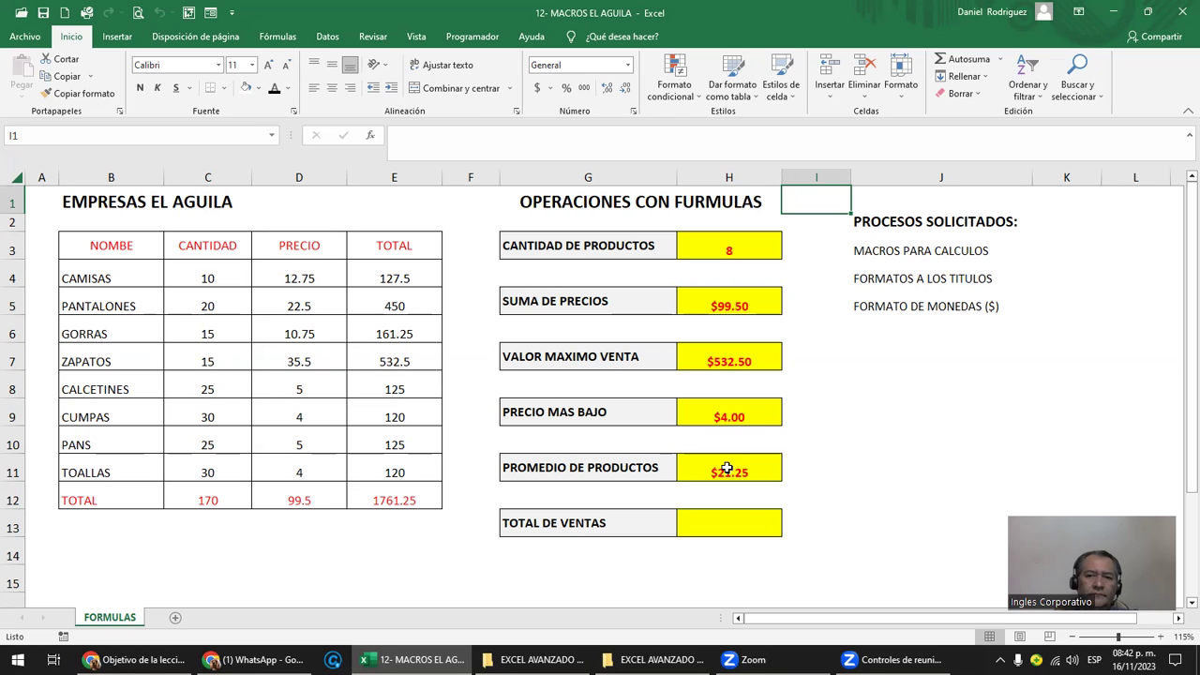
pyautogui.click(461, 38)
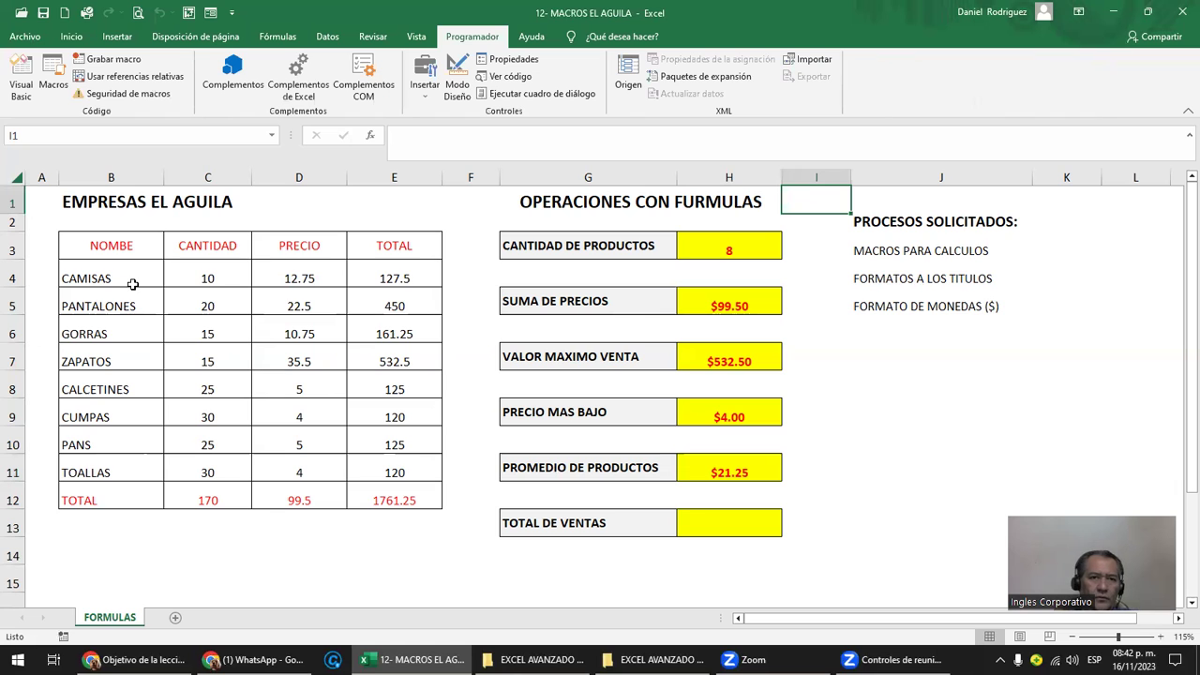
pyautogui.click(471, 364)
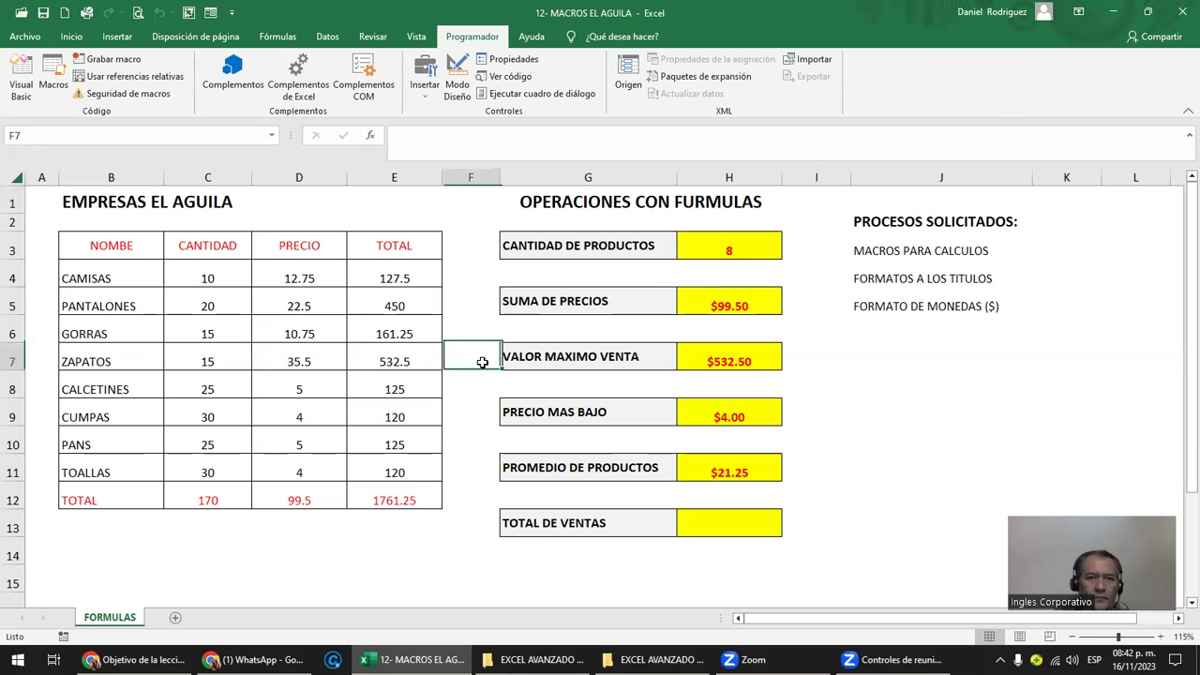
# Open the PROMEDIO_PRODUCTOS macro's code for editing from the Alt+F8 macro list.
pyautogui.click(277, 37)
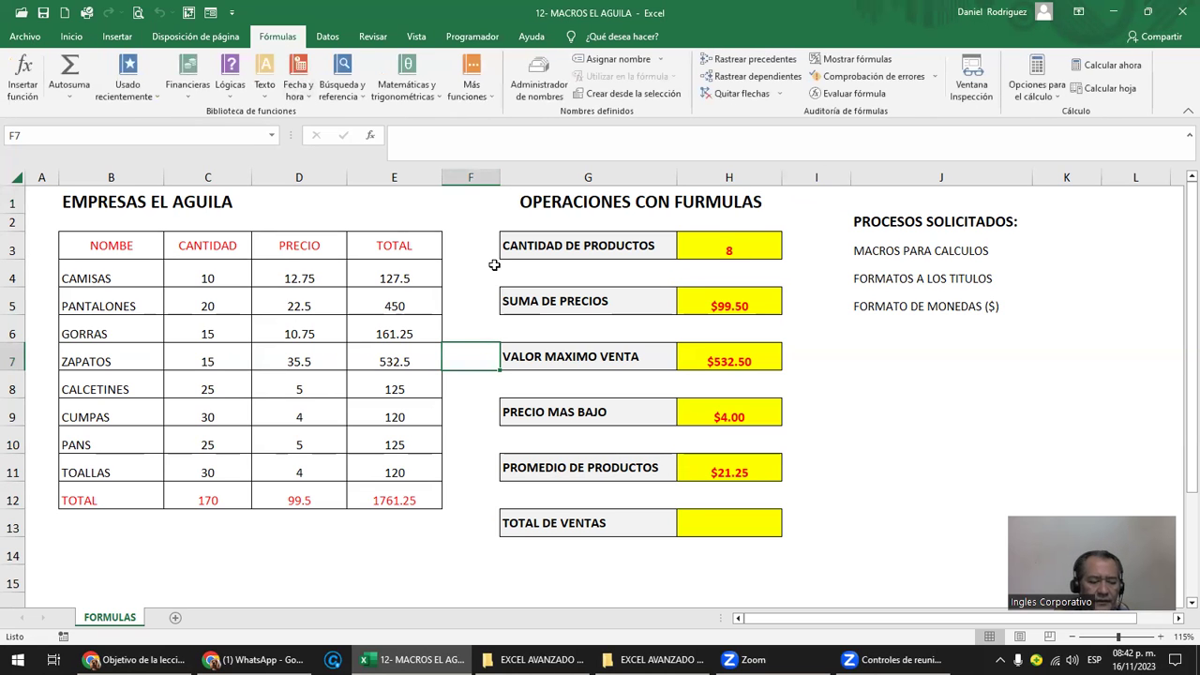
pyautogui.hotkey('alt', 'F8')
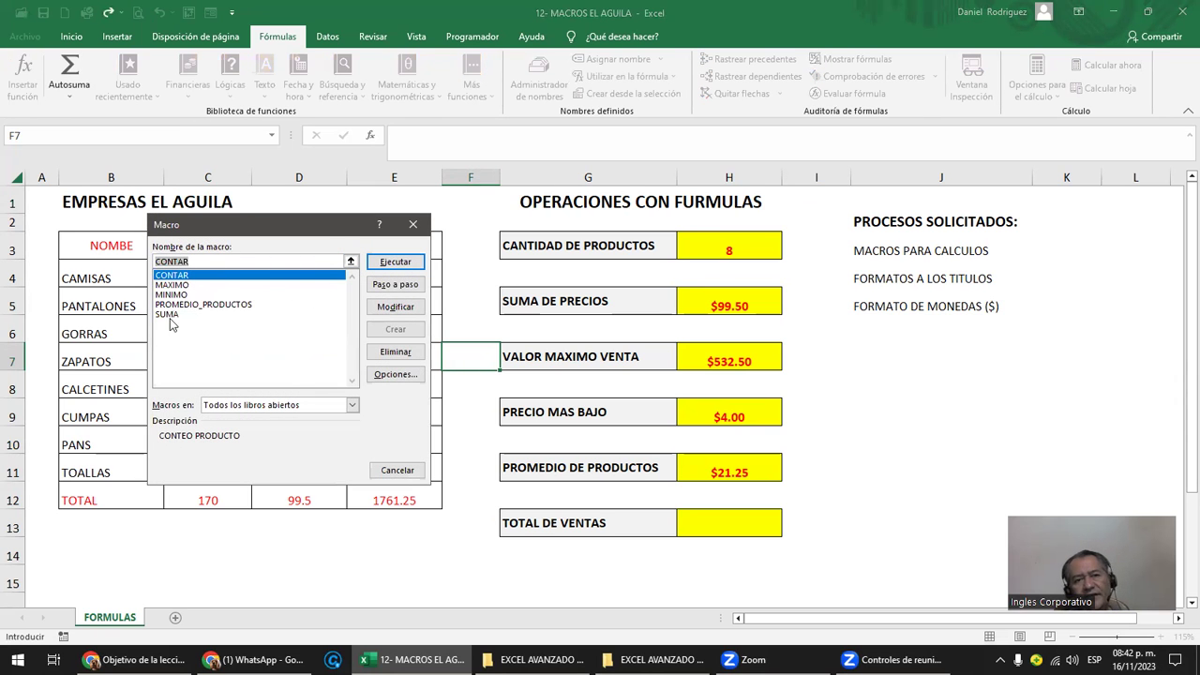
pyautogui.click(209, 306)
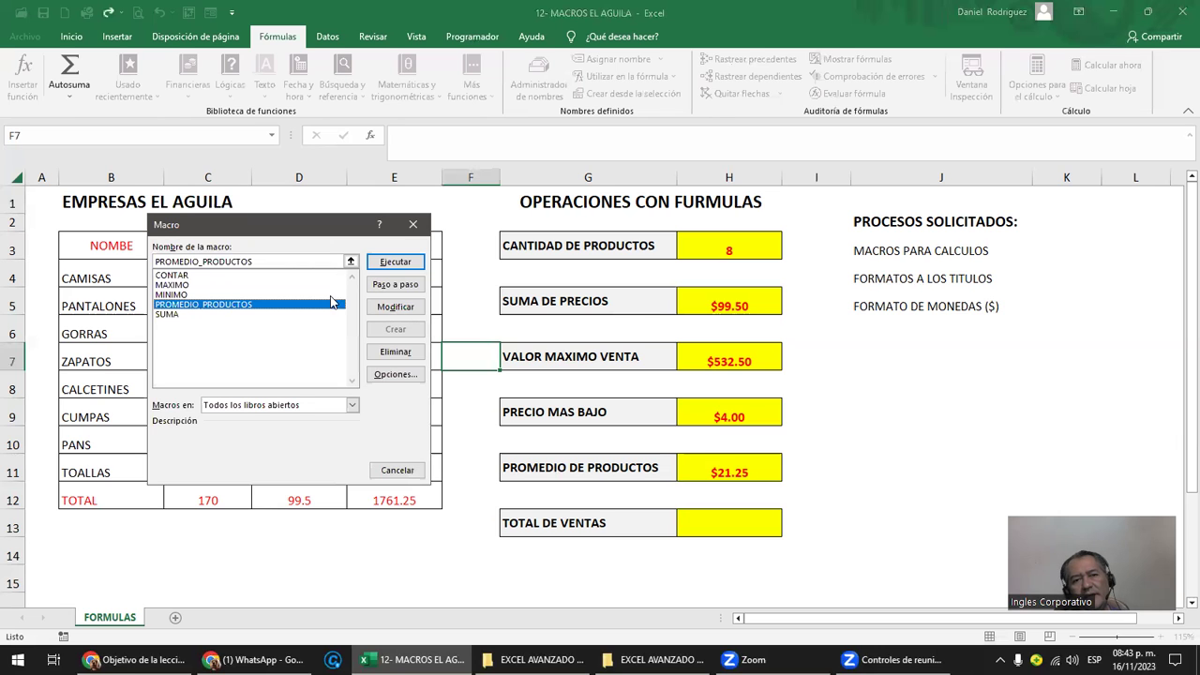
pyautogui.click(398, 309)
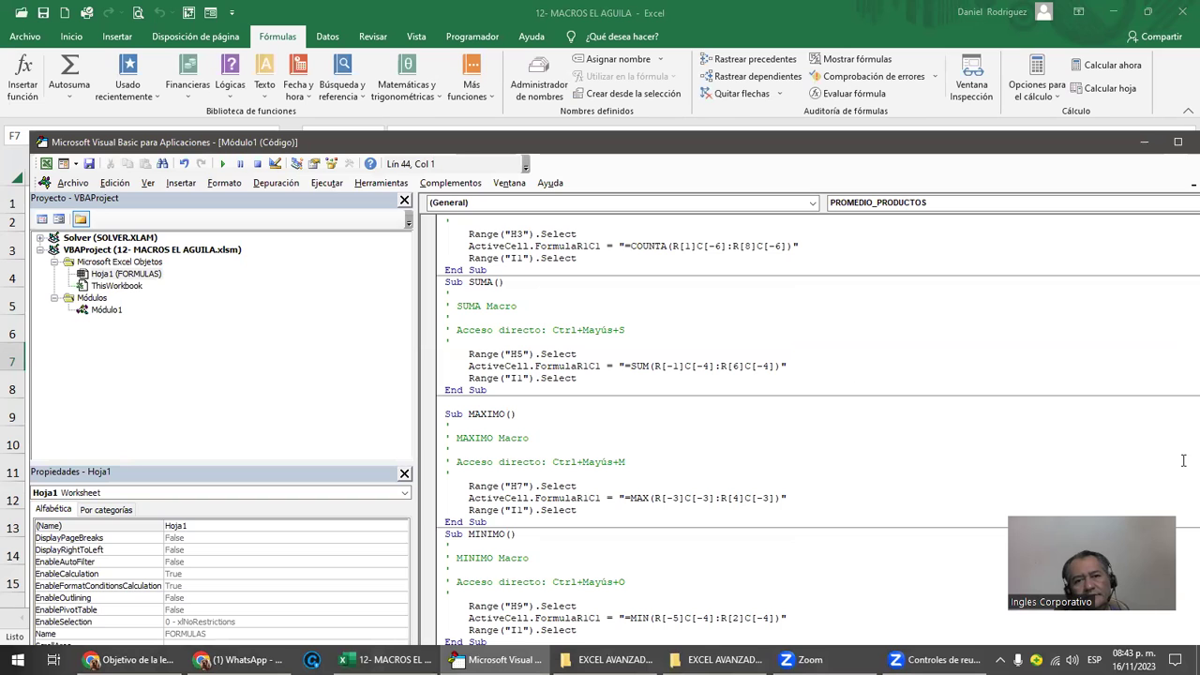
# Review the Module1 code including Sub PROMEDIO_PRODUCTOS, then close the VBA editor.
pyautogui.scroll(2, 692, 497)
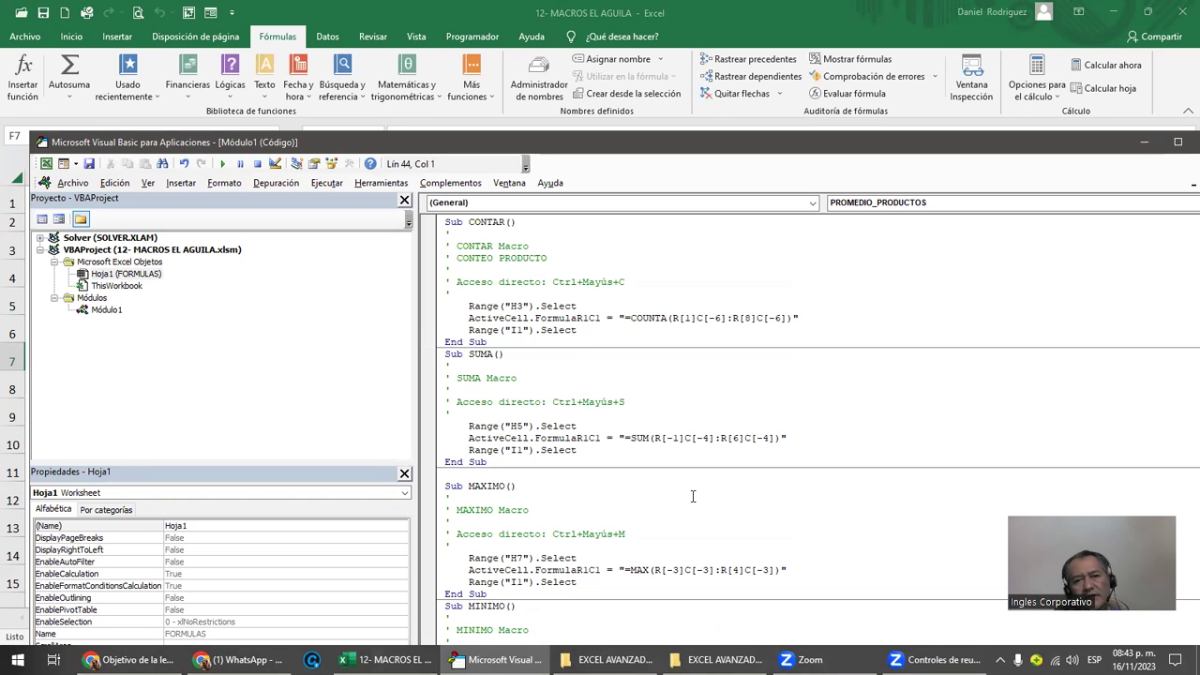
pyautogui.scroll(-1, 693, 496)
pyautogui.scroll(-1, 692, 497)
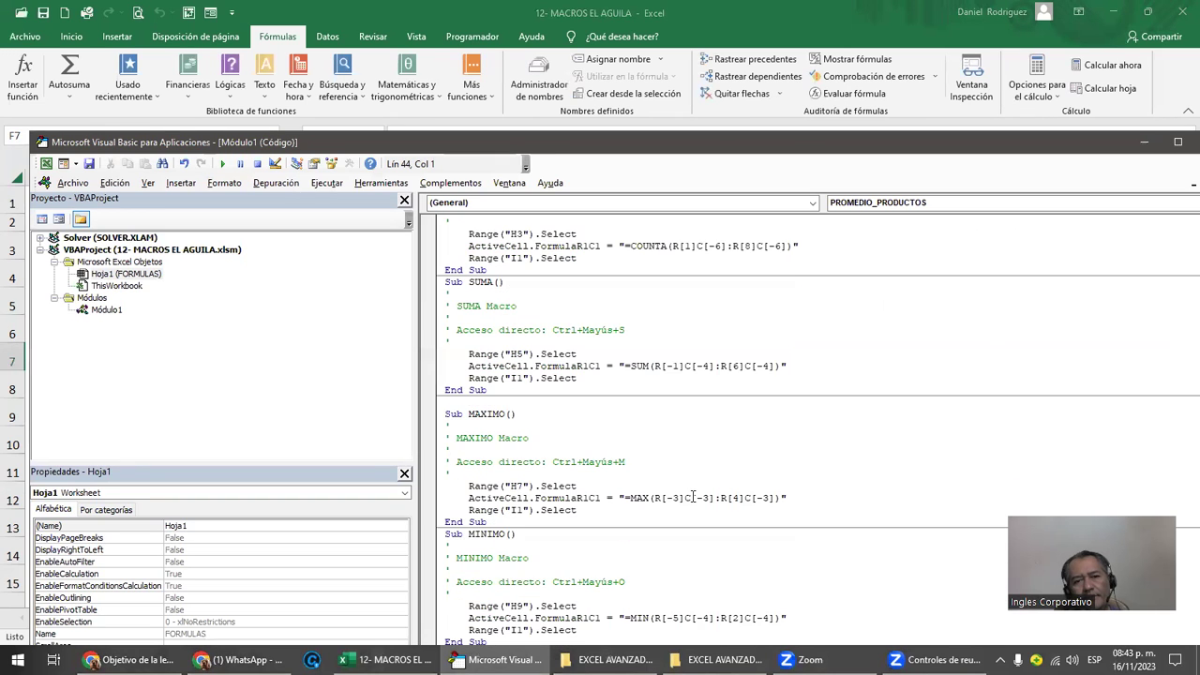
pyautogui.doubleClick(999, 146)
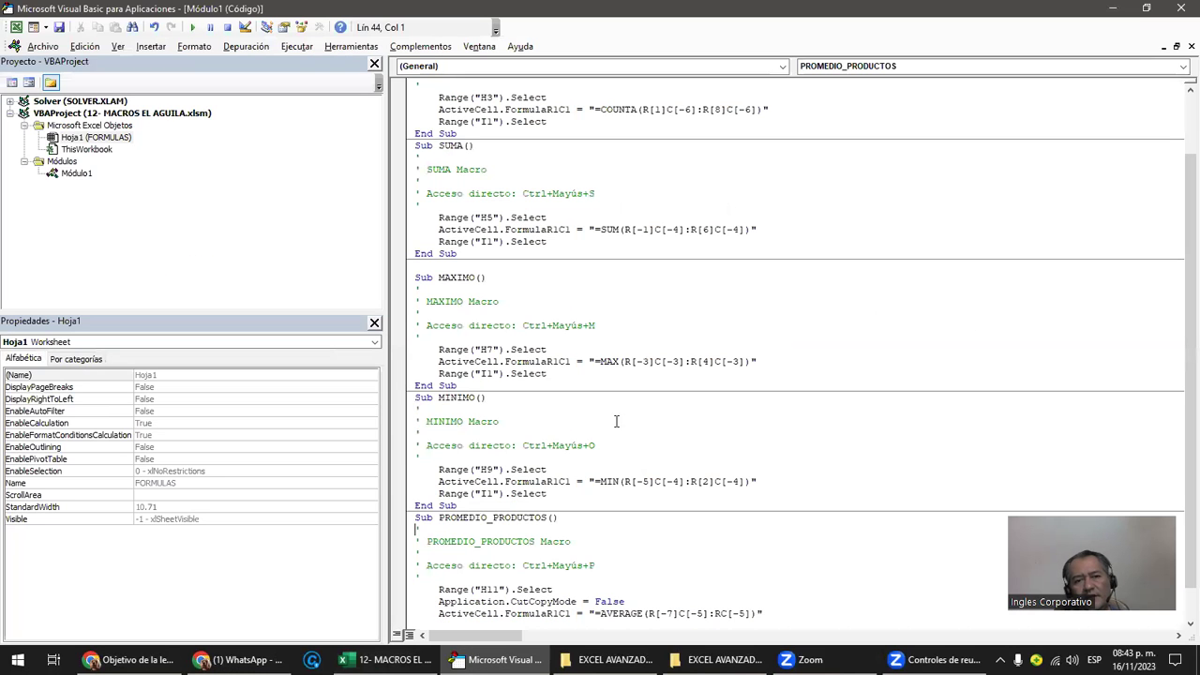
pyautogui.click(558, 518)
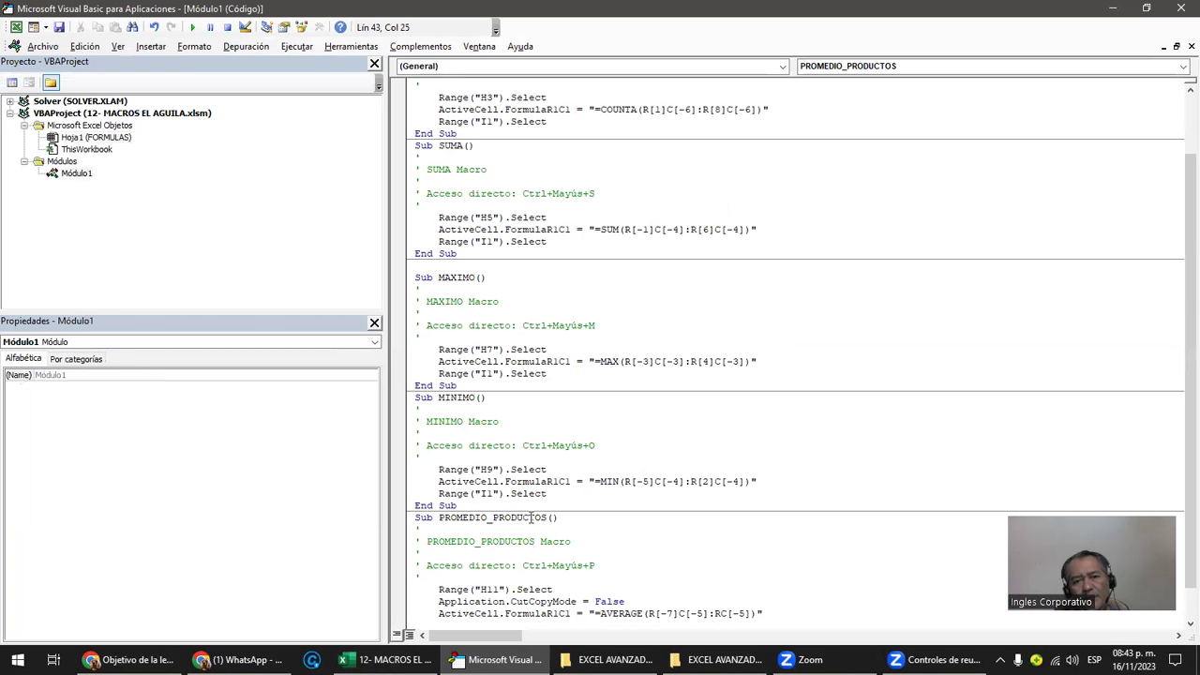
pyautogui.click(1190, 46)
pyautogui.click(1180, 9)
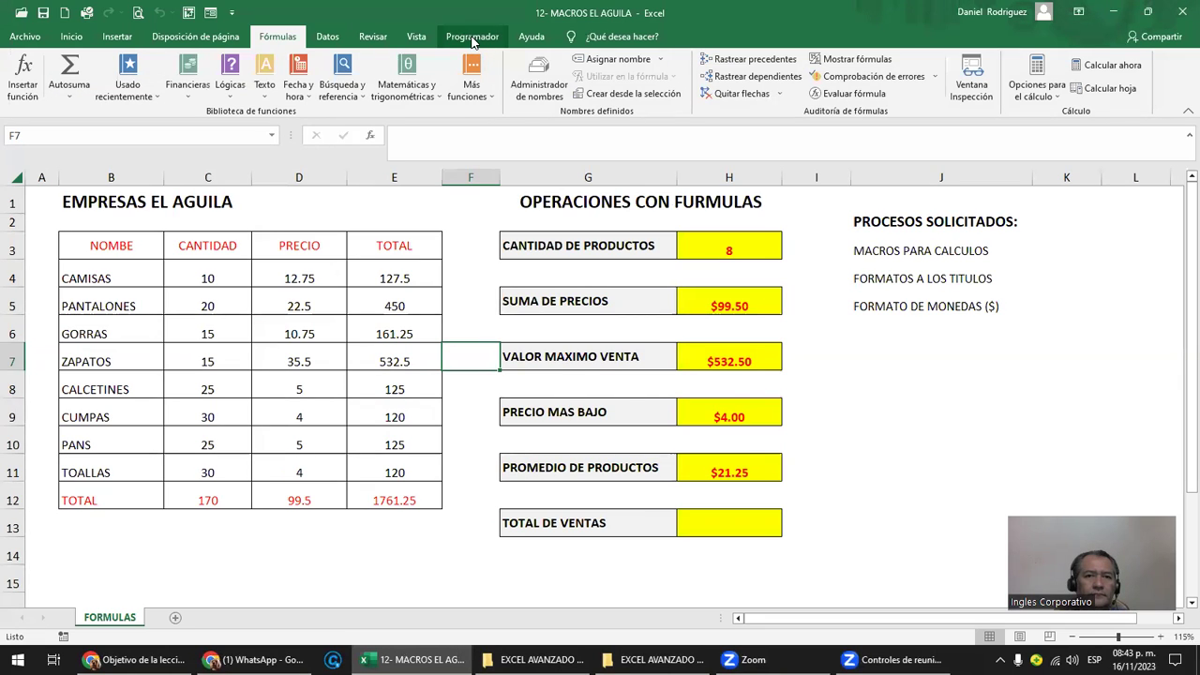
# Record a new macro named TOTAL_VENTAS with shortcut Ctrl+Shift+T.
pyautogui.click(472, 38)
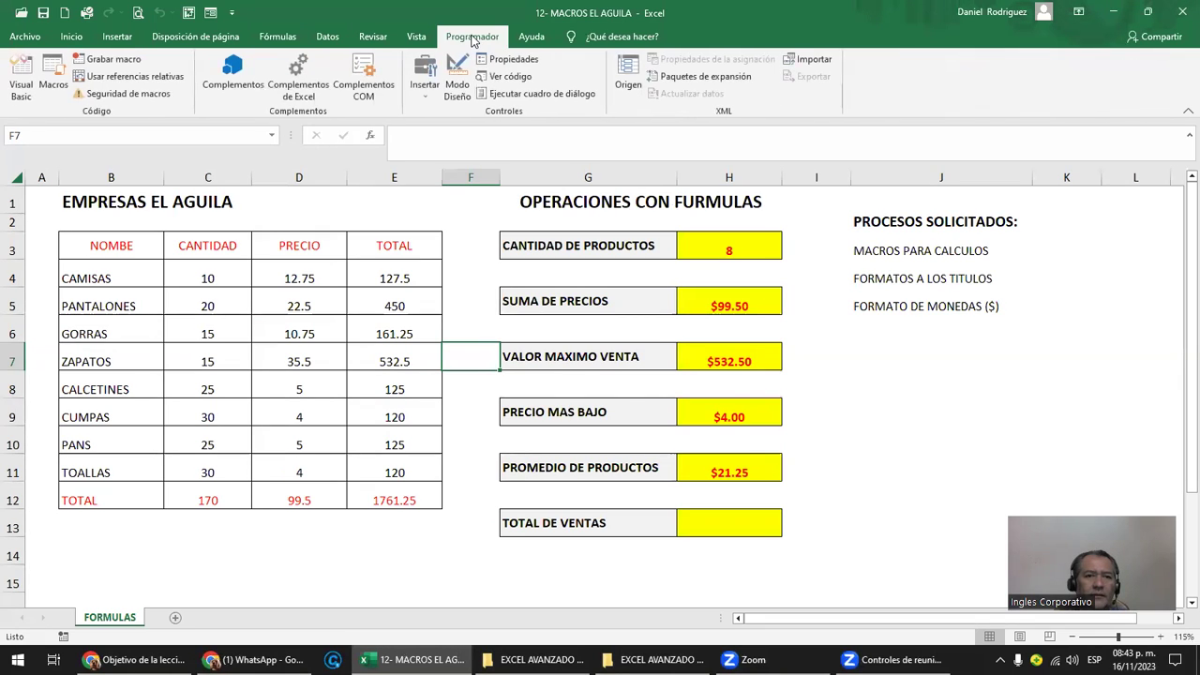
pyautogui.click(113, 59)
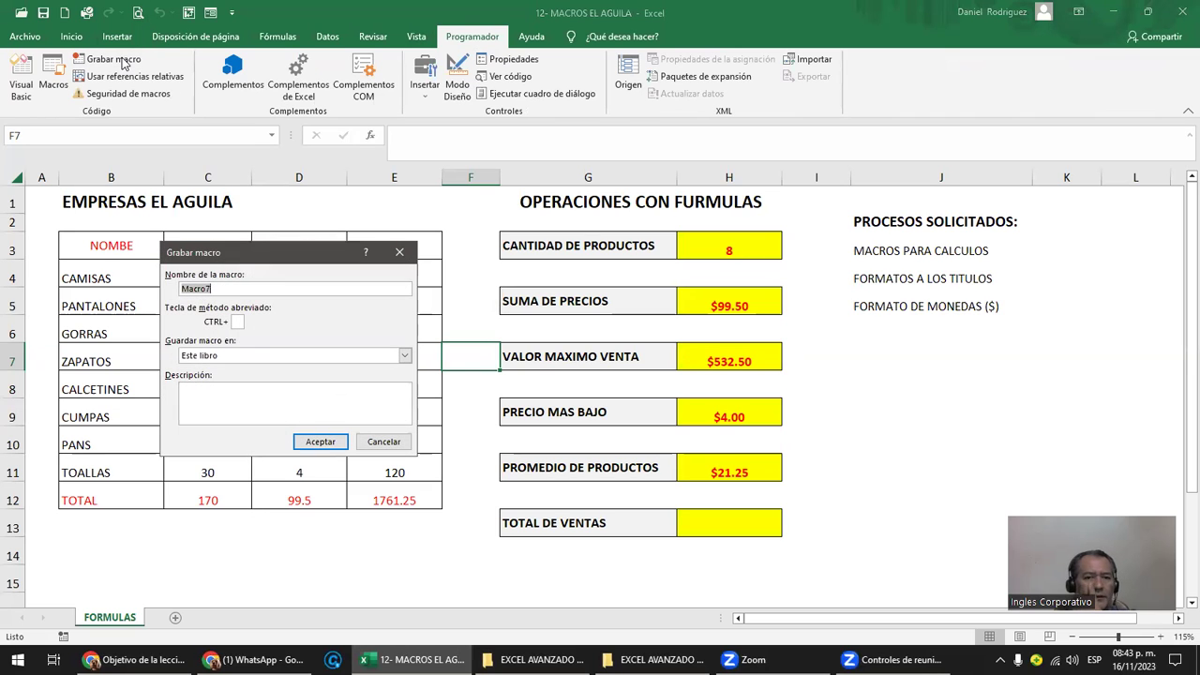
pyautogui.write('TO')
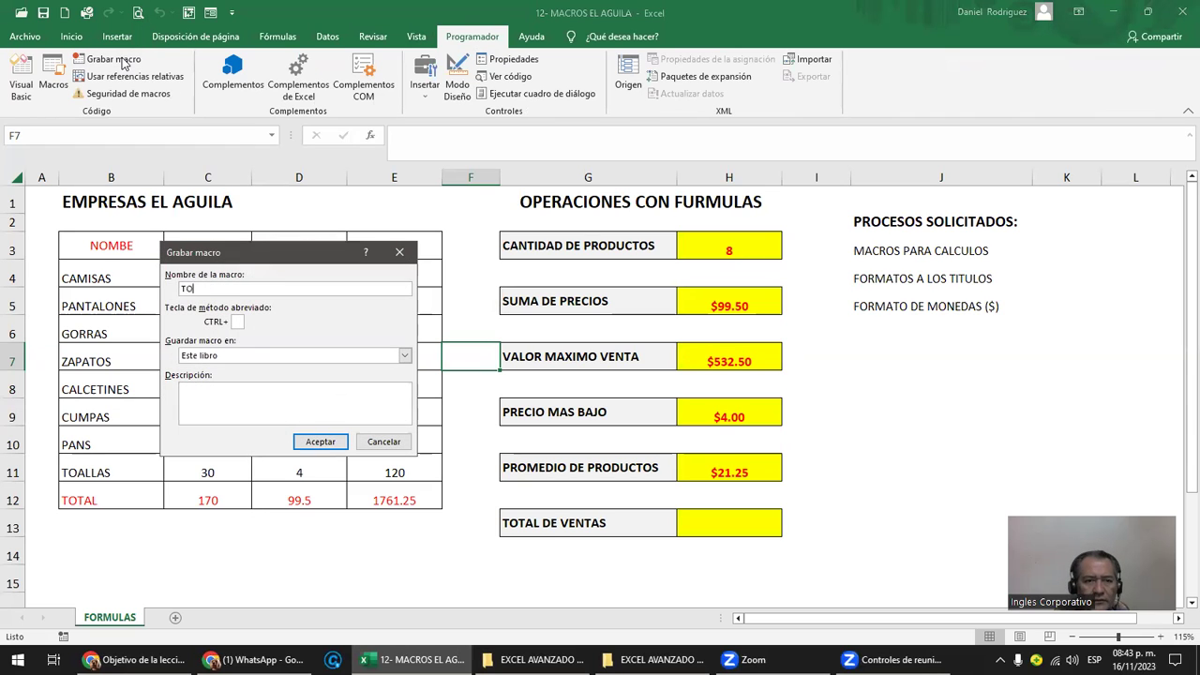
pyautogui.write('TAL_VENTAS')
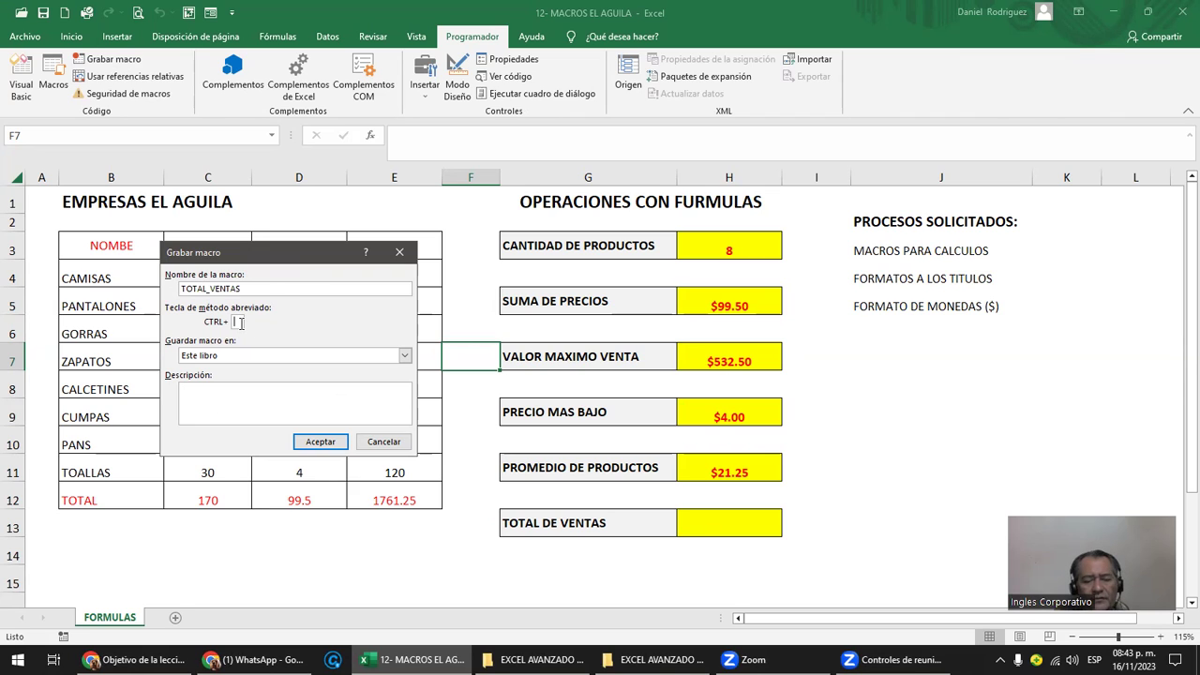
pyautogui.write('T')
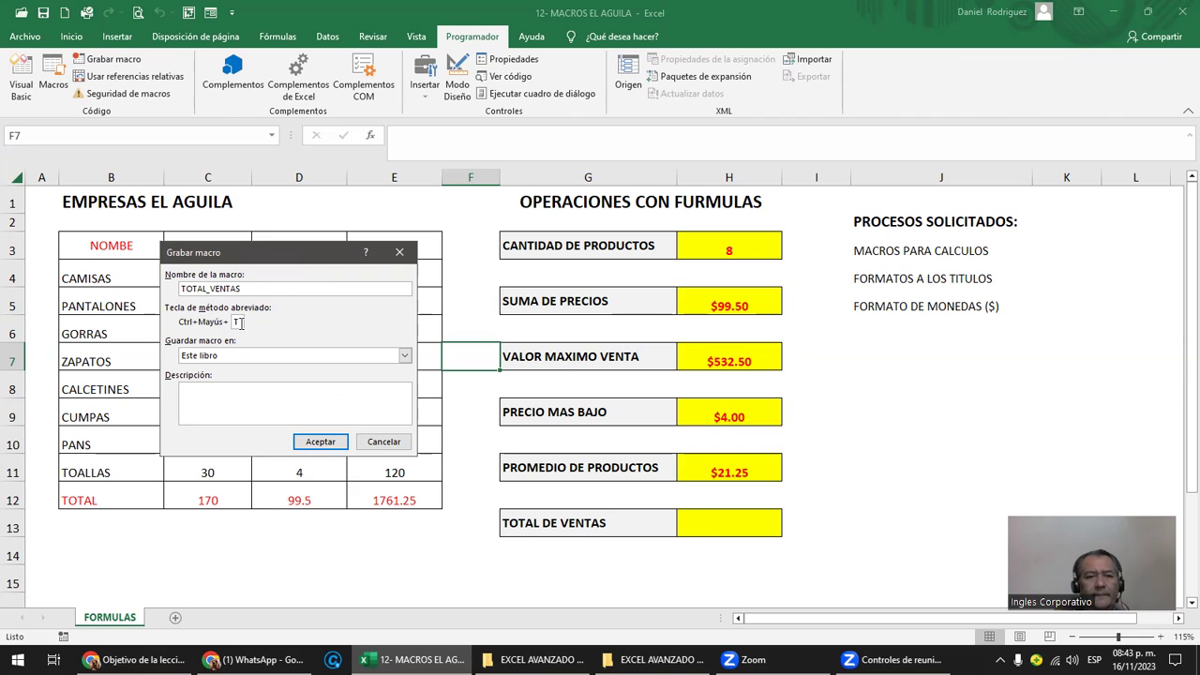
pyautogui.click(313, 443)
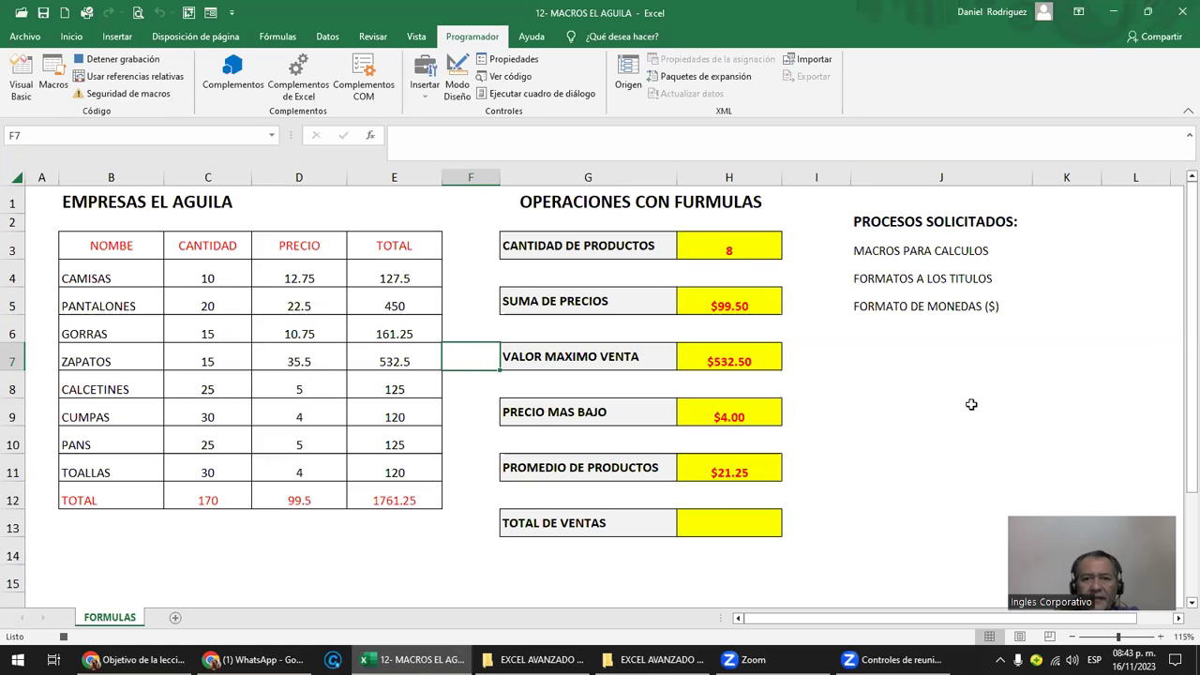
# Enter =SUMA(E4:E11) in H13 so it shows $1,761.25, then select I1.
pyautogui.click(725, 523)
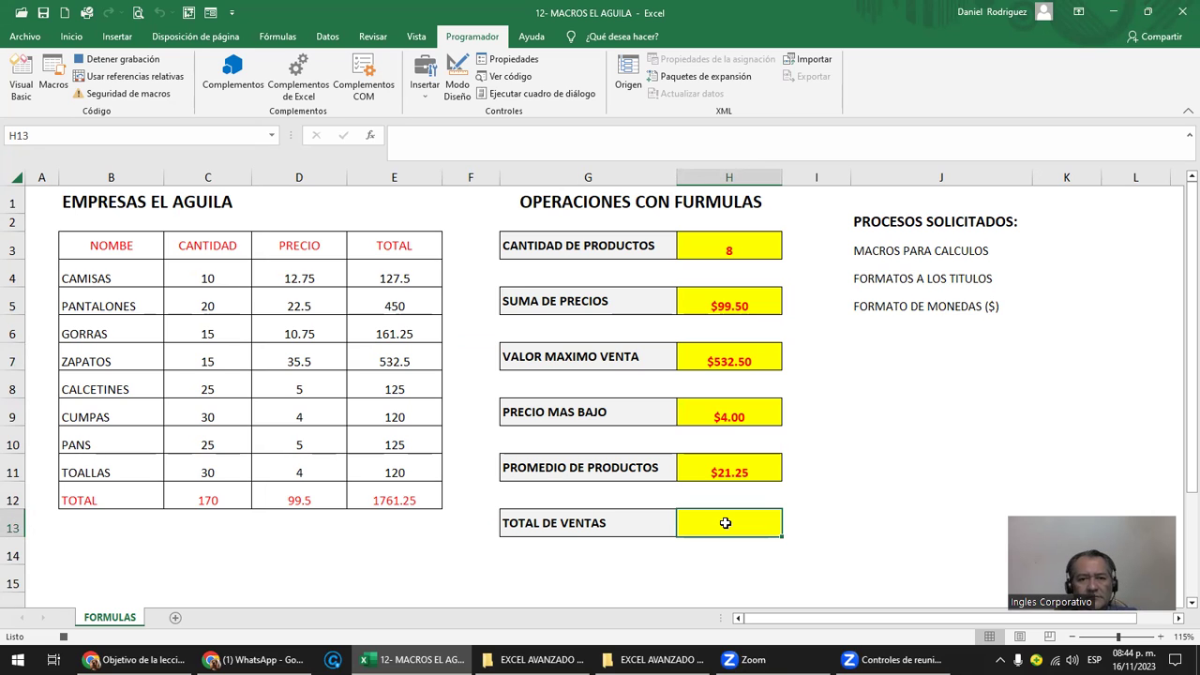
pyautogui.write('=')
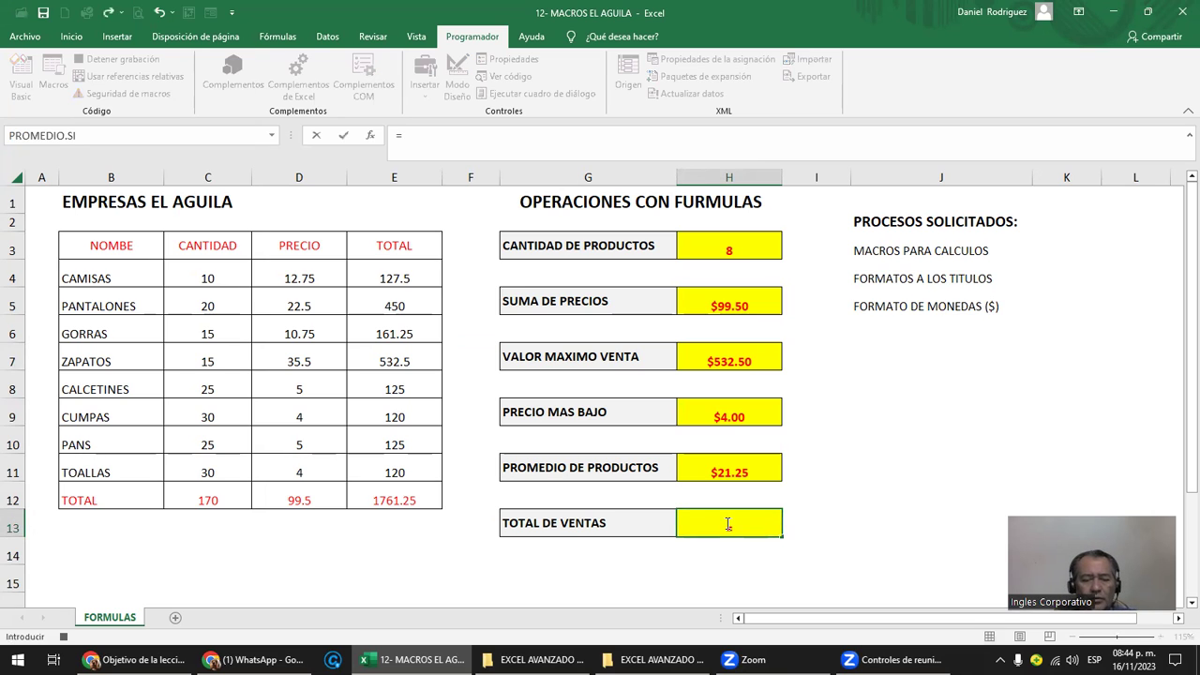
pyautogui.write('SUM')
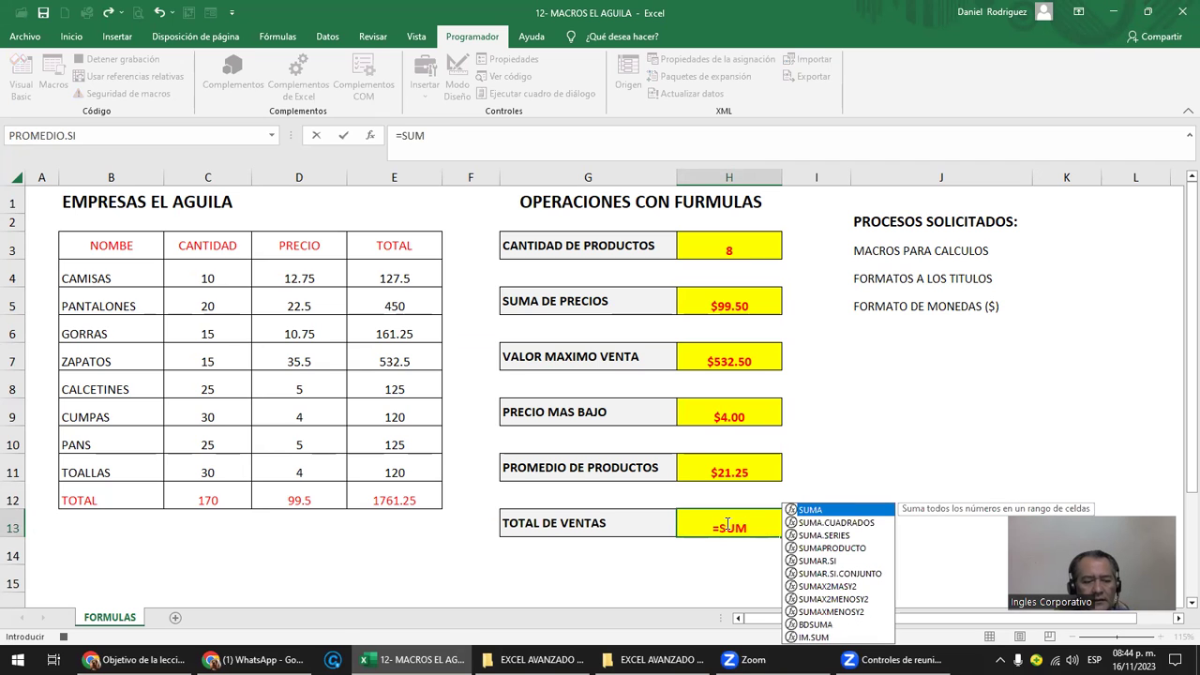
pyautogui.press('Tab')
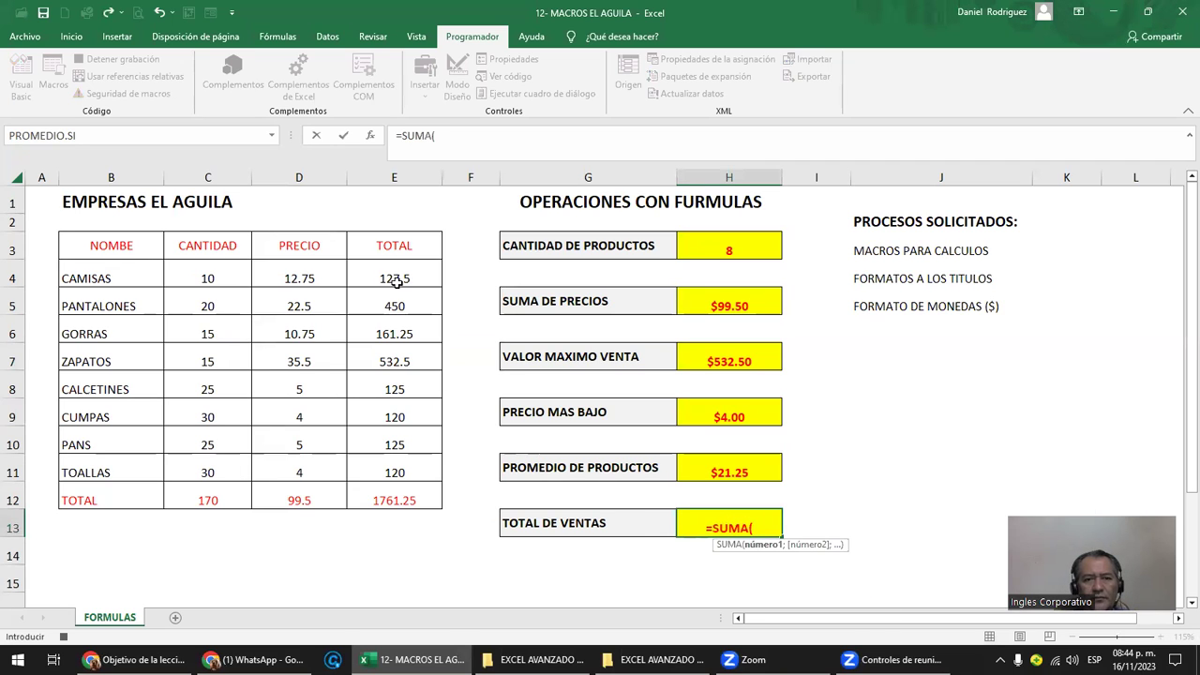
pyautogui.moveTo(392, 276); pyautogui.dragTo(386, 466)
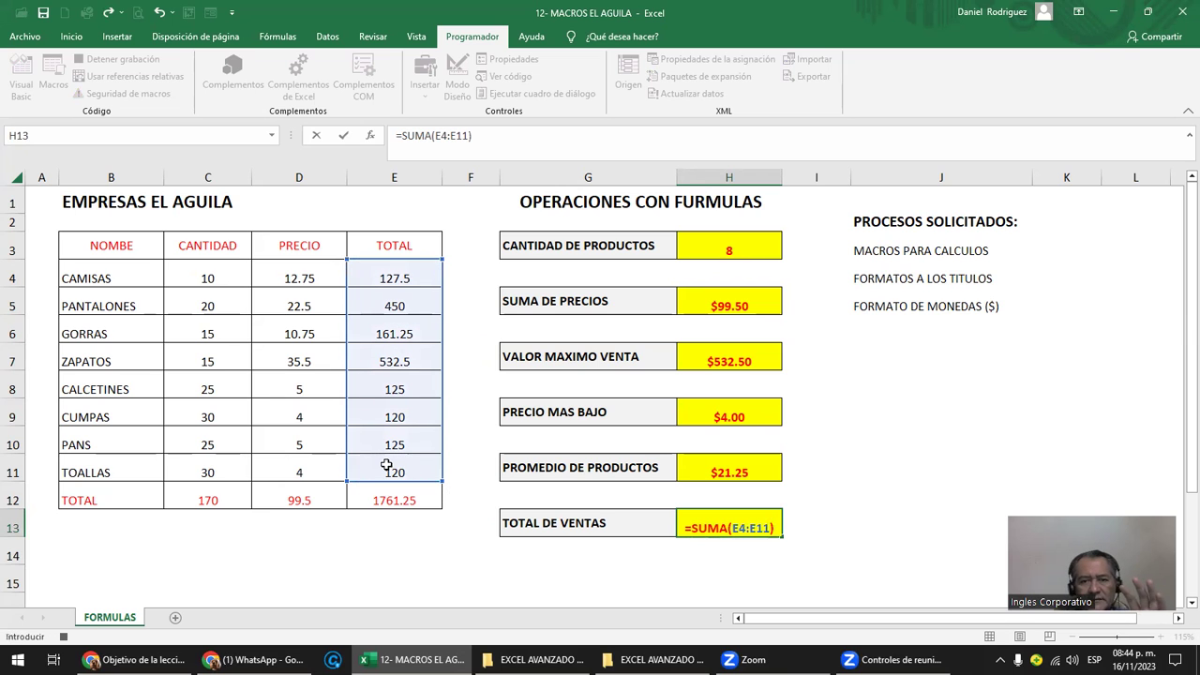
pyautogui.press('Return')
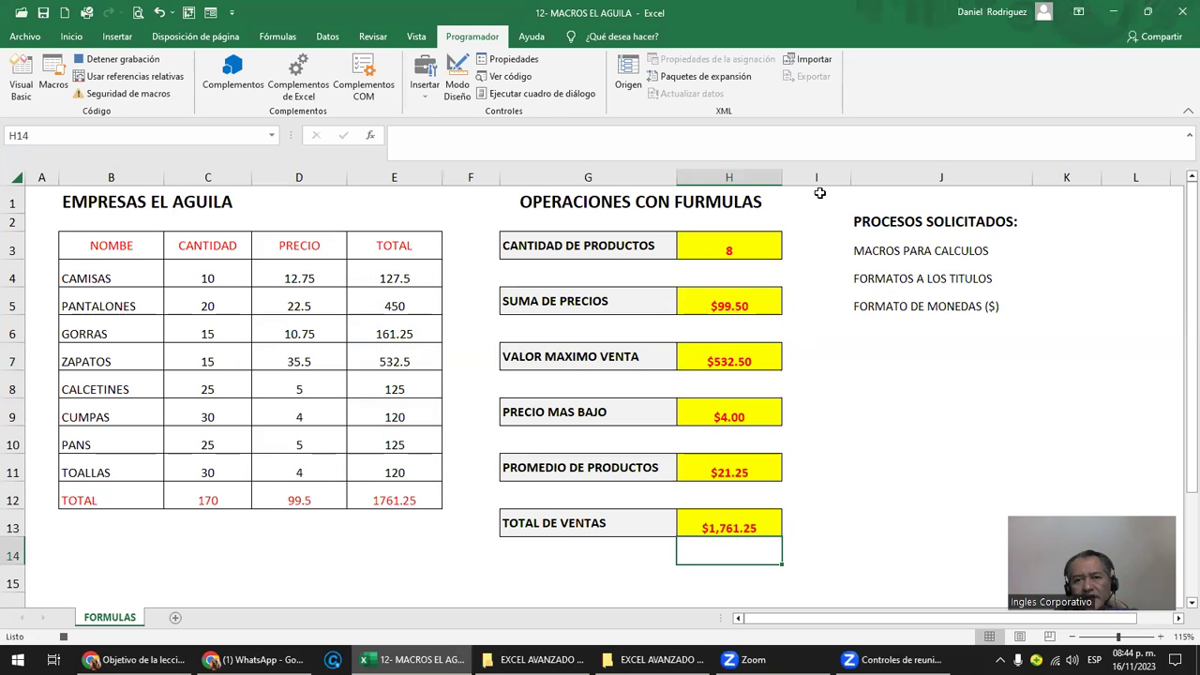
pyautogui.click(825, 194)
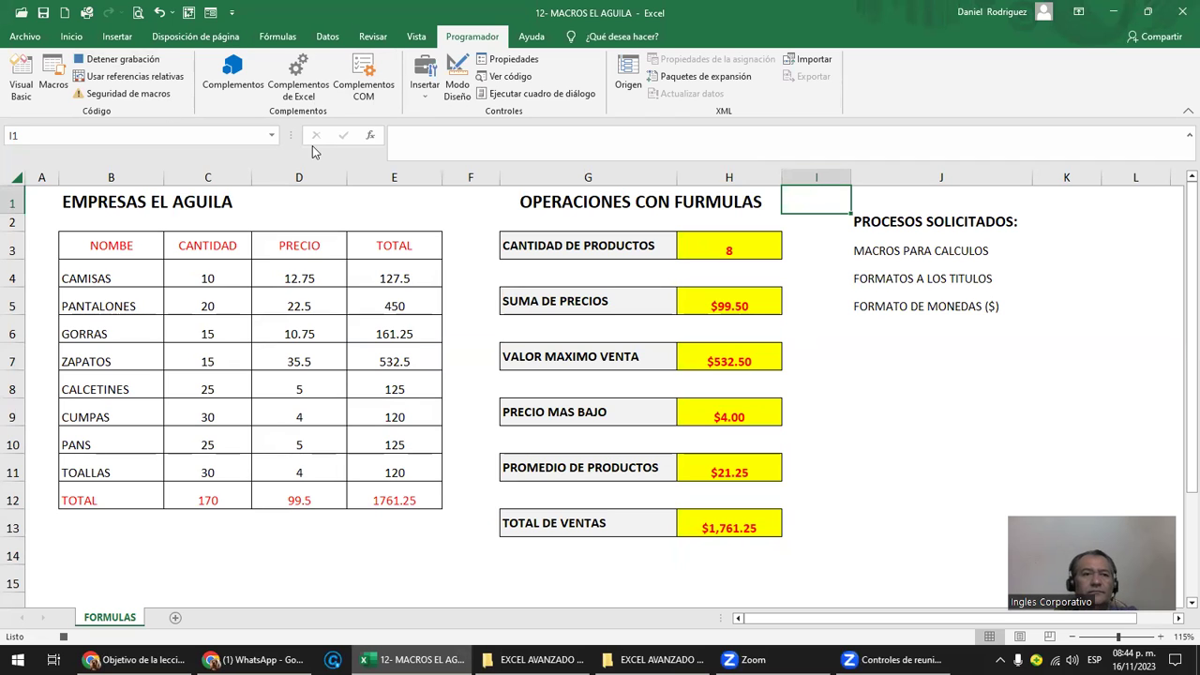
# Stop recording the TOTAL_VENTAS macro and clear the yellow result cells H3:H13.
pyautogui.click(124, 62)
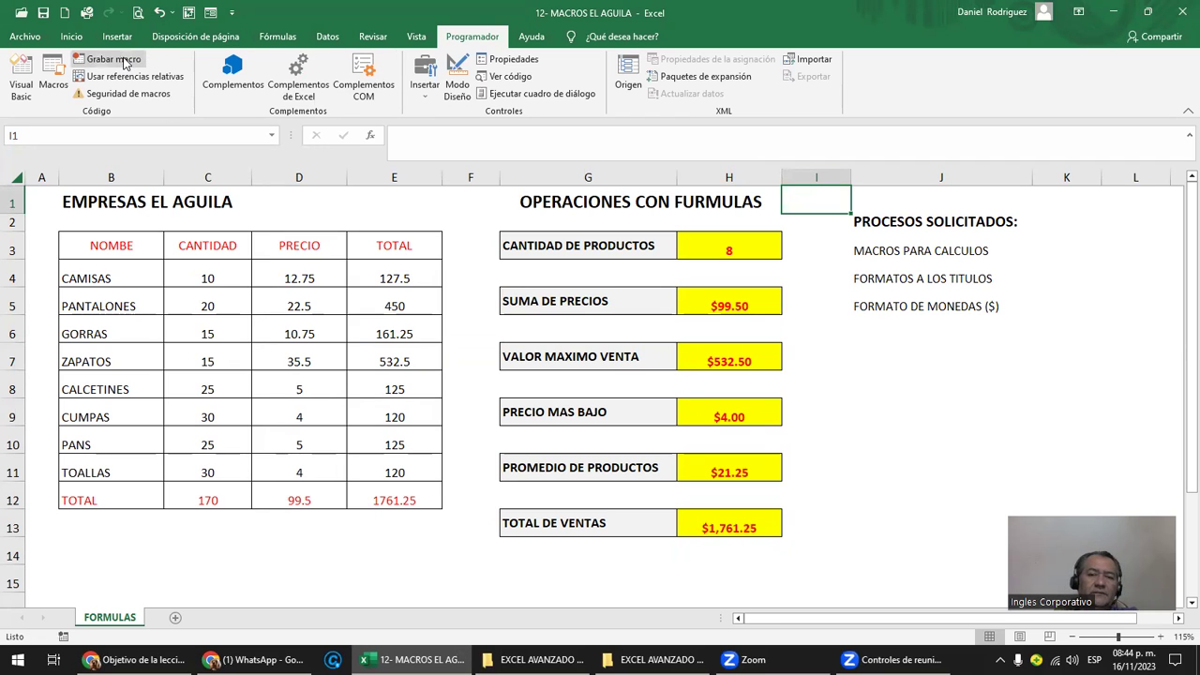
pyautogui.moveTo(721, 245); pyautogui.dragTo(726, 528)
pyautogui.press('Delete')
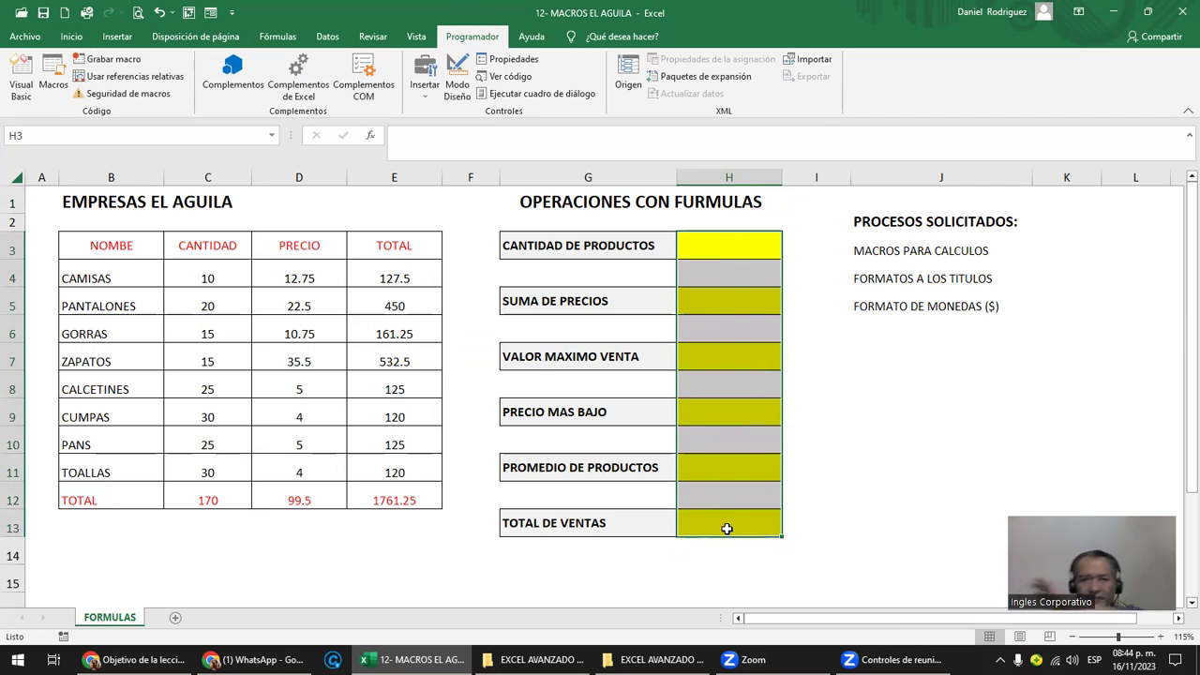
pyautogui.click(800, 231)
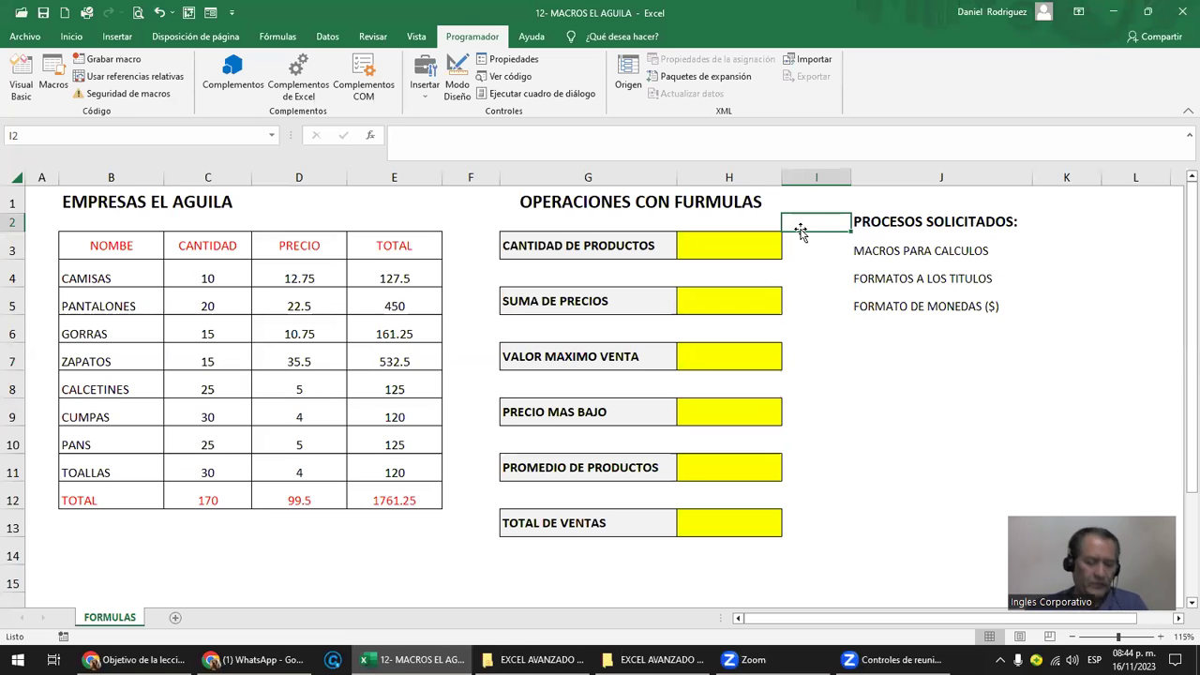
# Run the CONTAR and MAXIMO macros to refill the product count (8) and highest value.
pyautogui.click(53, 75)
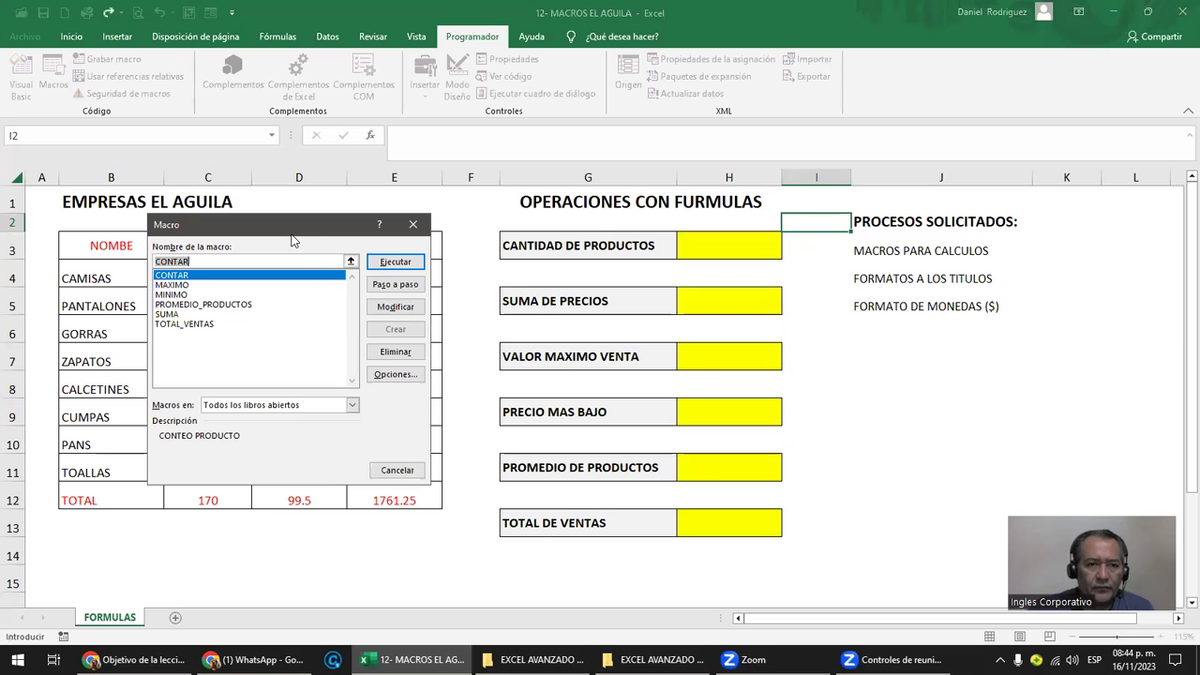
pyautogui.moveTo(291, 241); pyautogui.dragTo(350, 240)
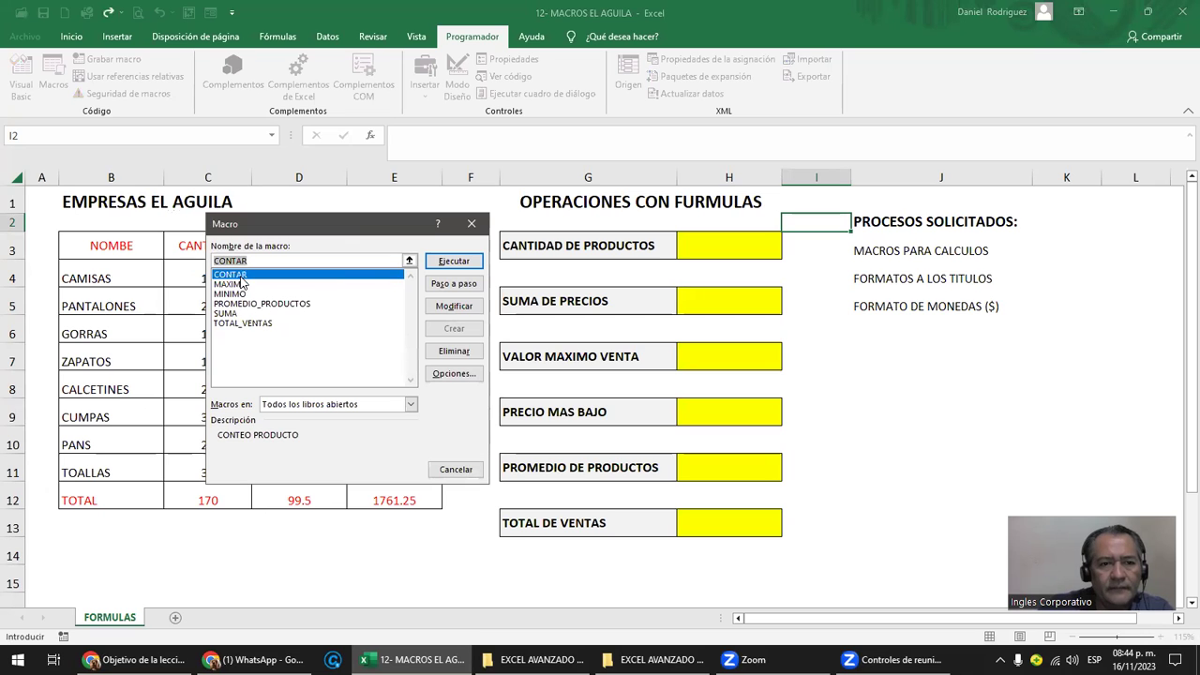
pyautogui.click(280, 277)
pyautogui.click(454, 260)
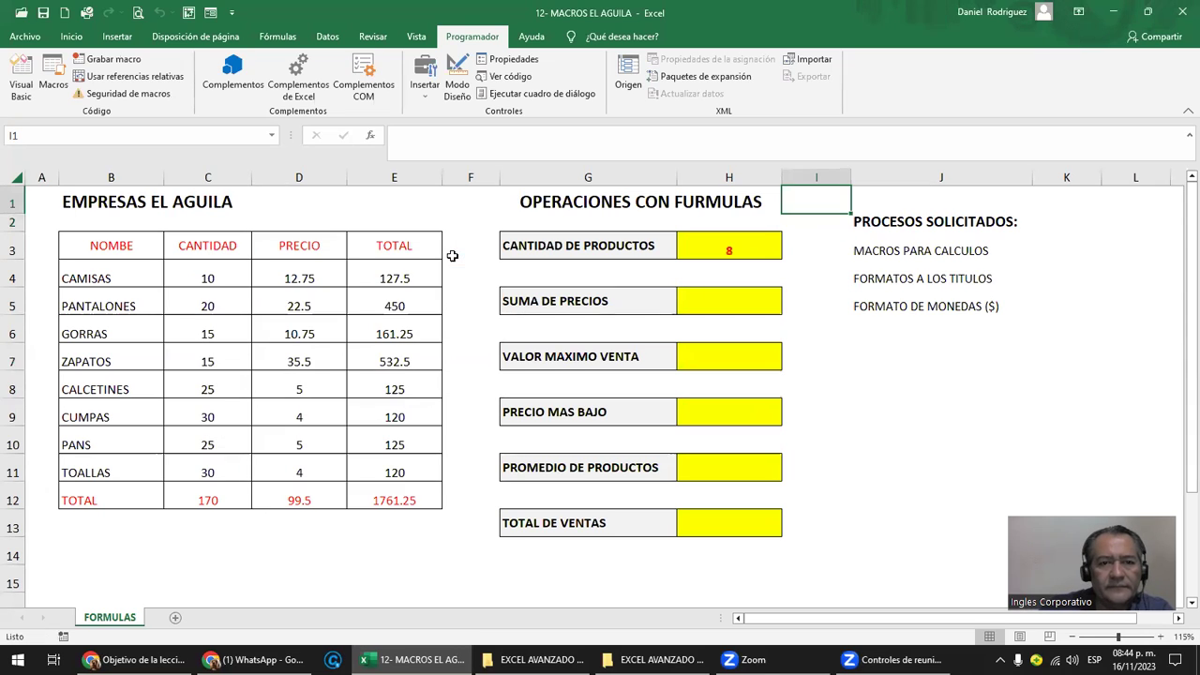
pyautogui.click(54, 75)
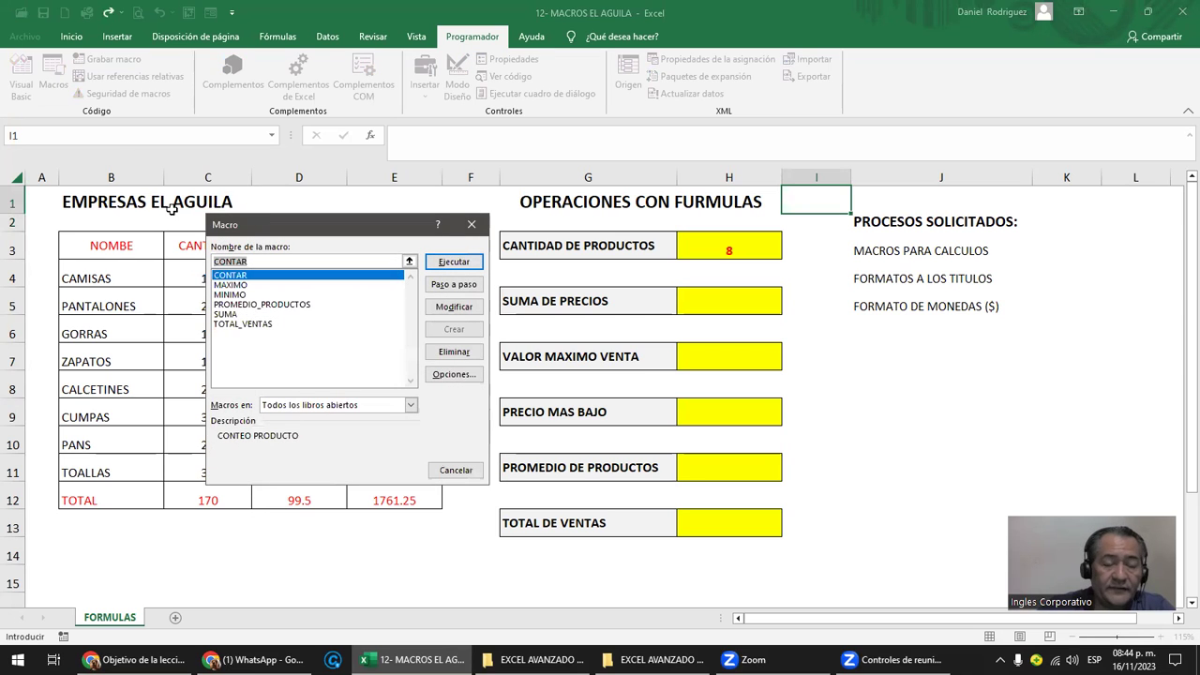
pyautogui.click(234, 284)
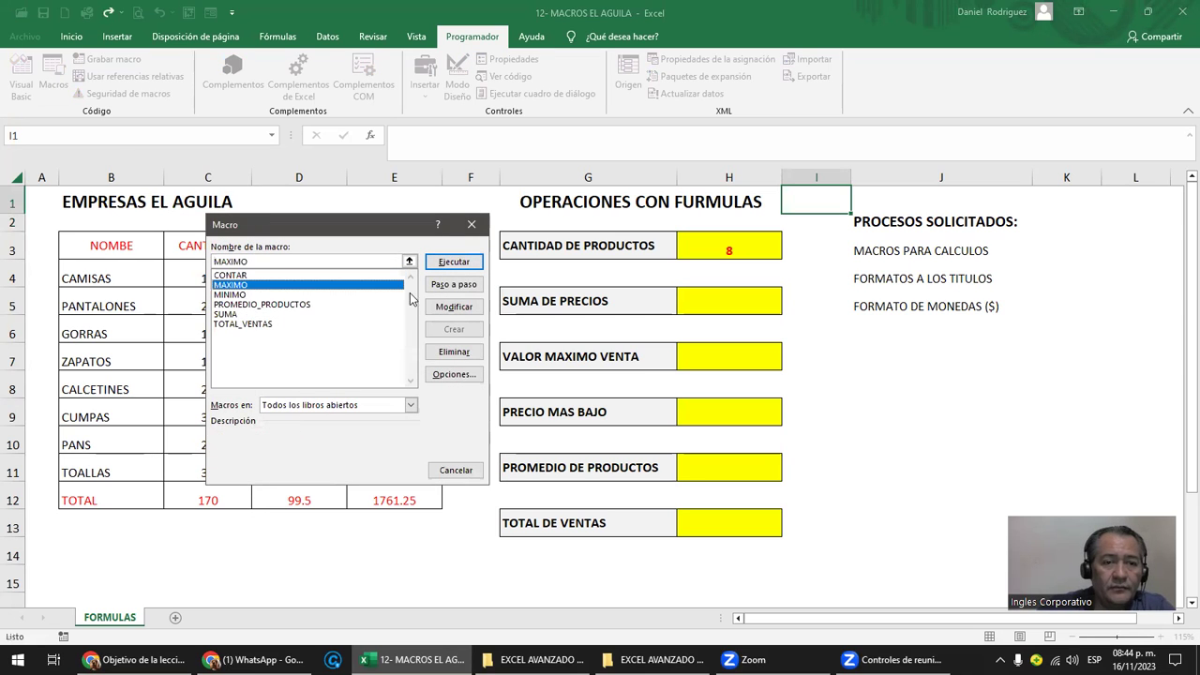
pyautogui.click(454, 261)
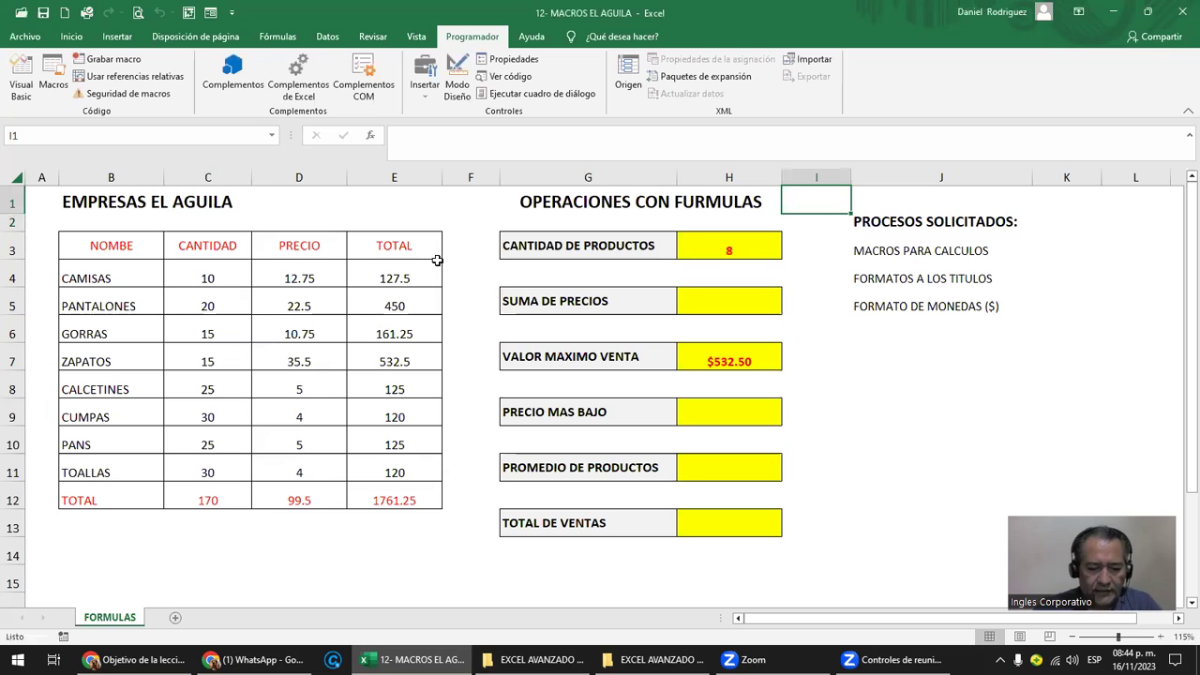
# Run the MINIMO and PROMEDIO_PRODUCTOS macros to refill the lowest price and average.
pyautogui.hotkey('alt', 'F8')
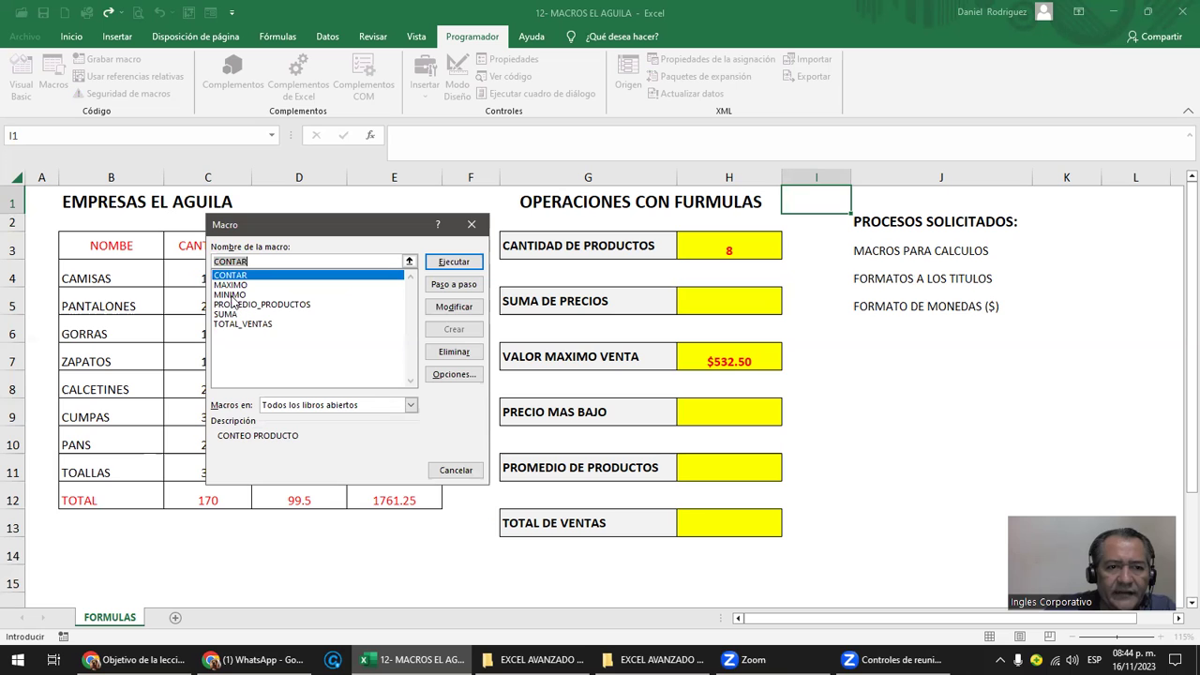
pyautogui.click(229, 295)
pyautogui.click(454, 262)
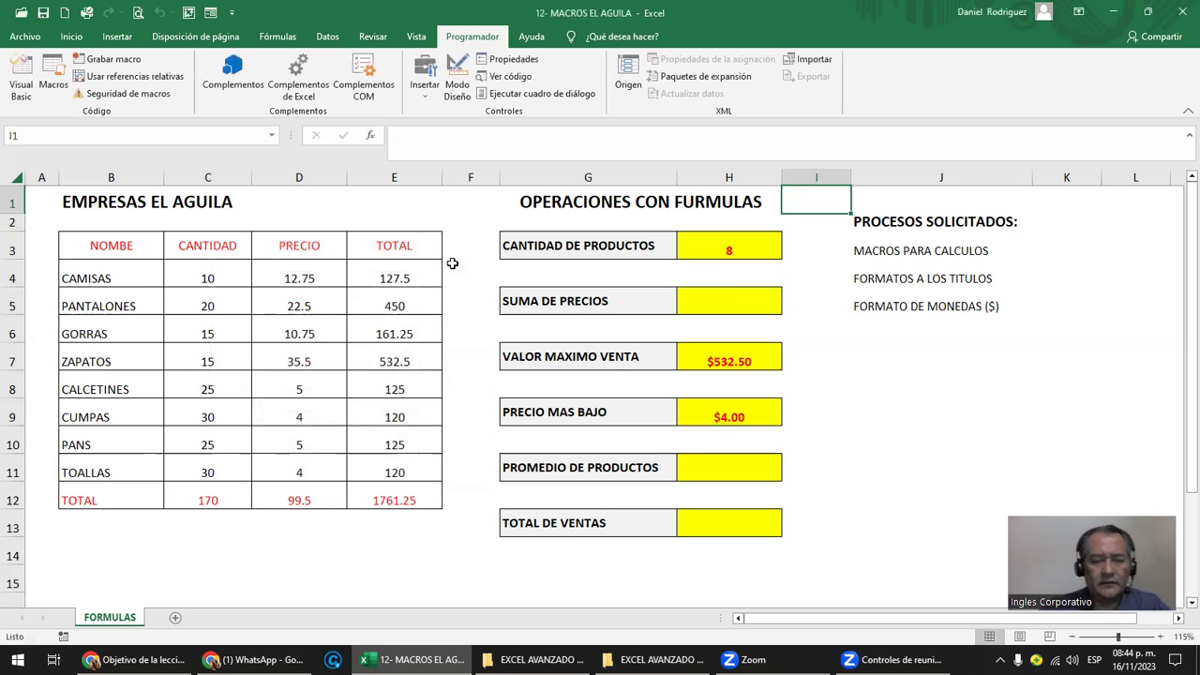
pyautogui.hotkey('alt', 'F8')
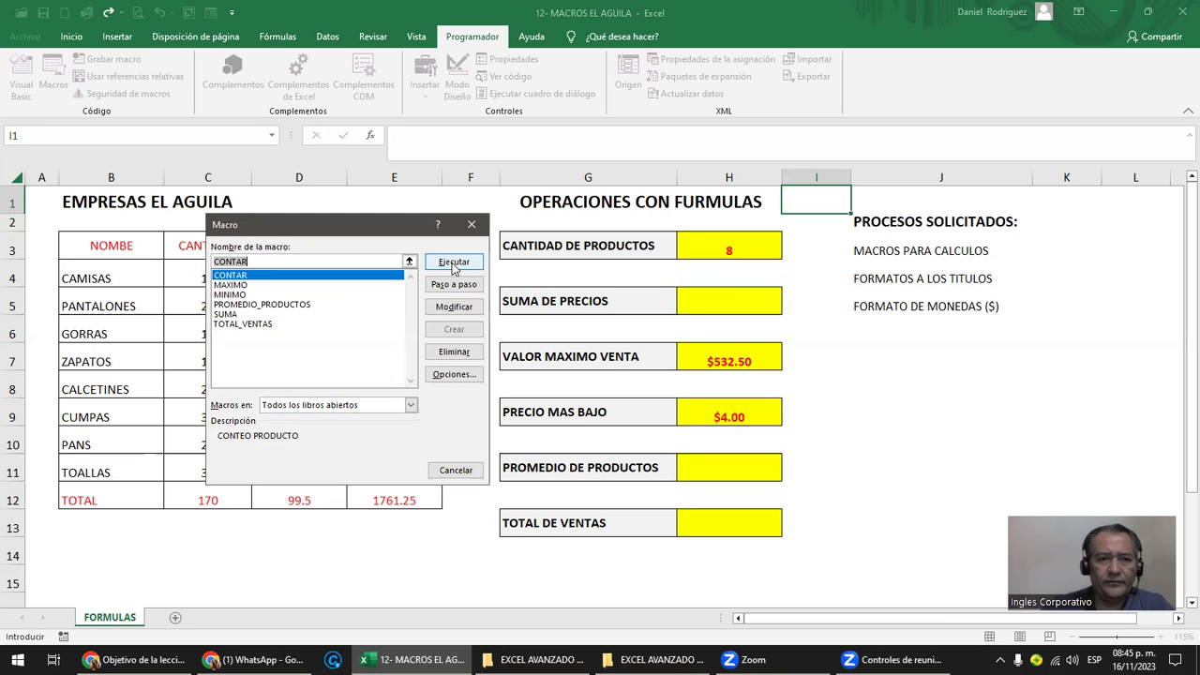
pyautogui.click(262, 305)
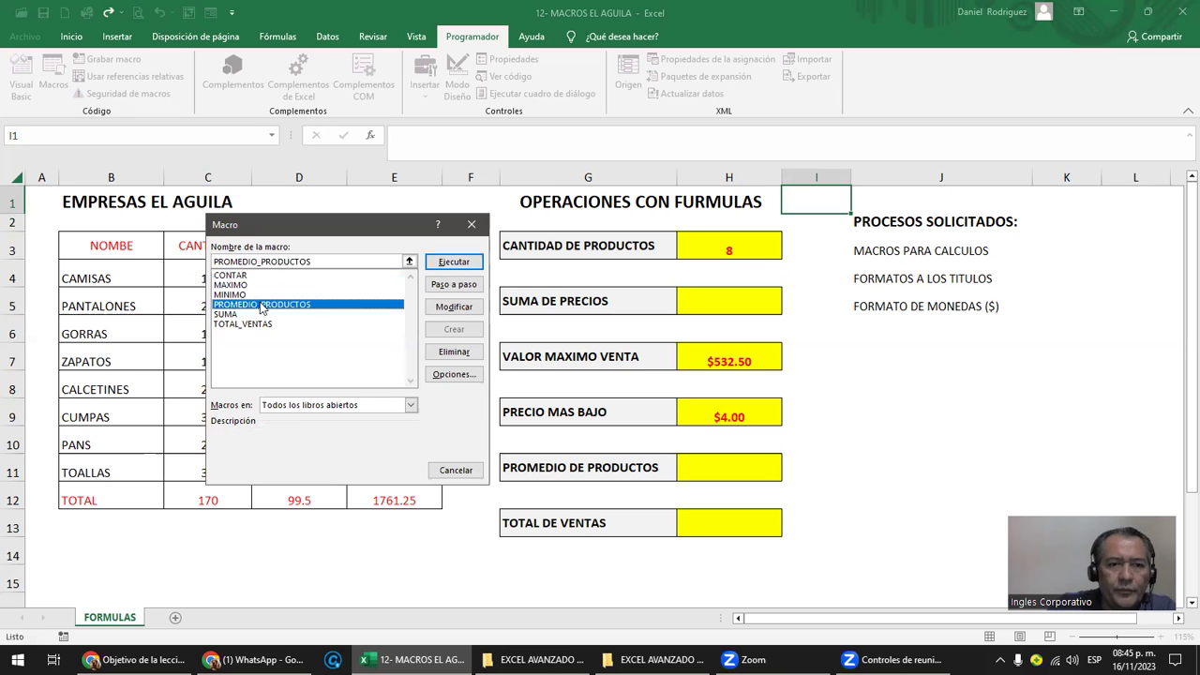
pyautogui.click(440, 263)
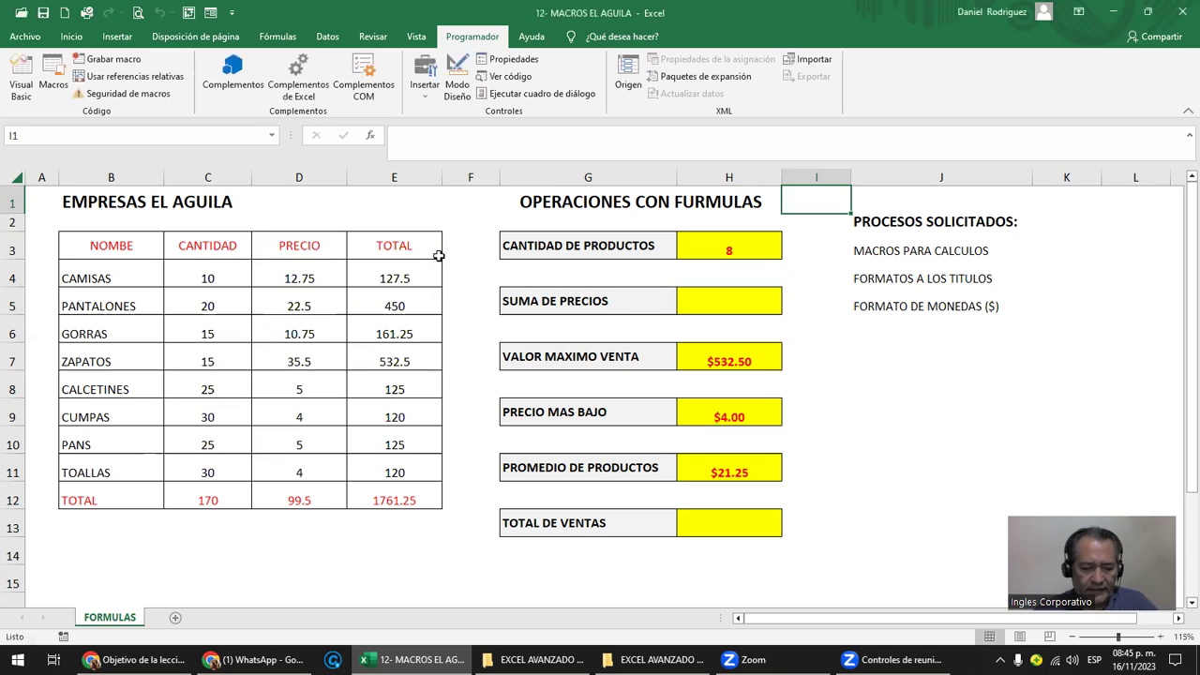
# Run the SUMA and TOTAL_VENTAS macros, giving $1,761.25 total sales, and save the workbook.
pyautogui.hotkey('alt', 'F8')
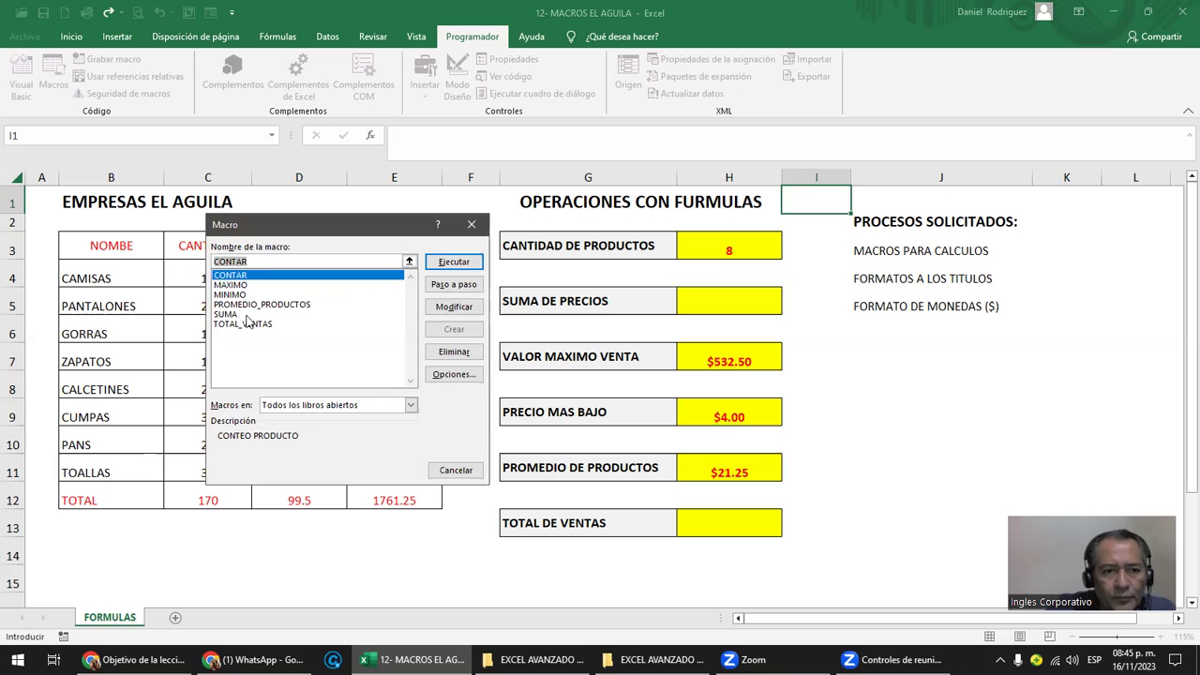
pyautogui.click(230, 315)
pyautogui.click(437, 262)
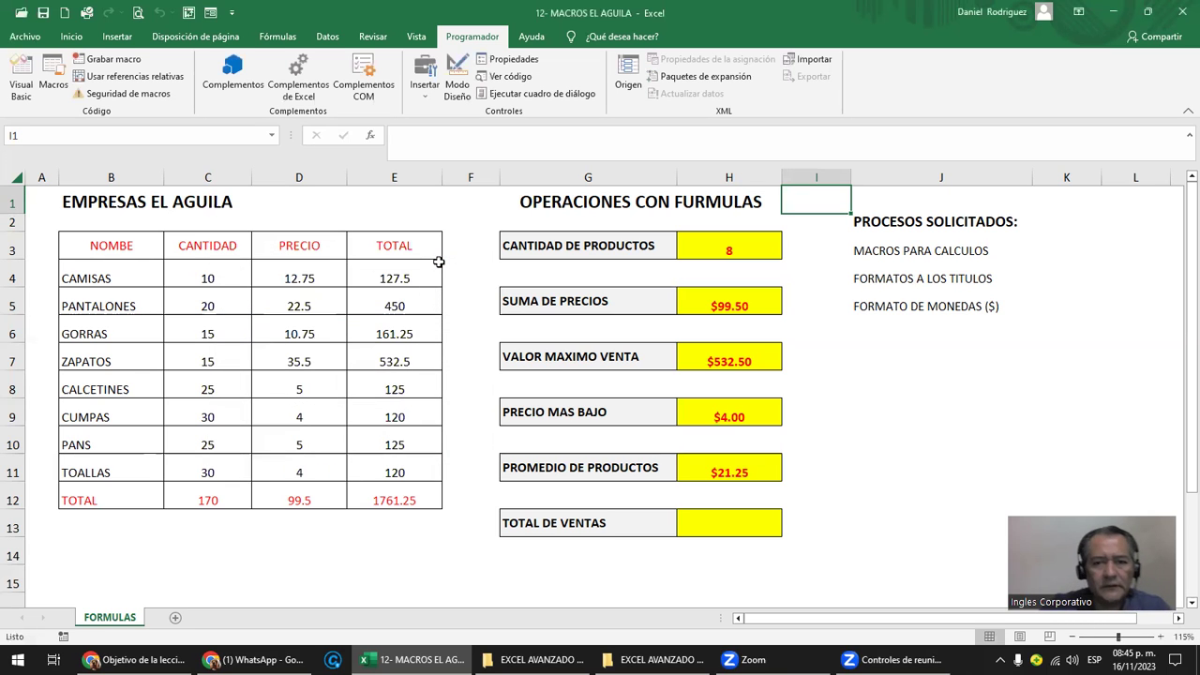
pyautogui.hotkey('alt', 'F8')
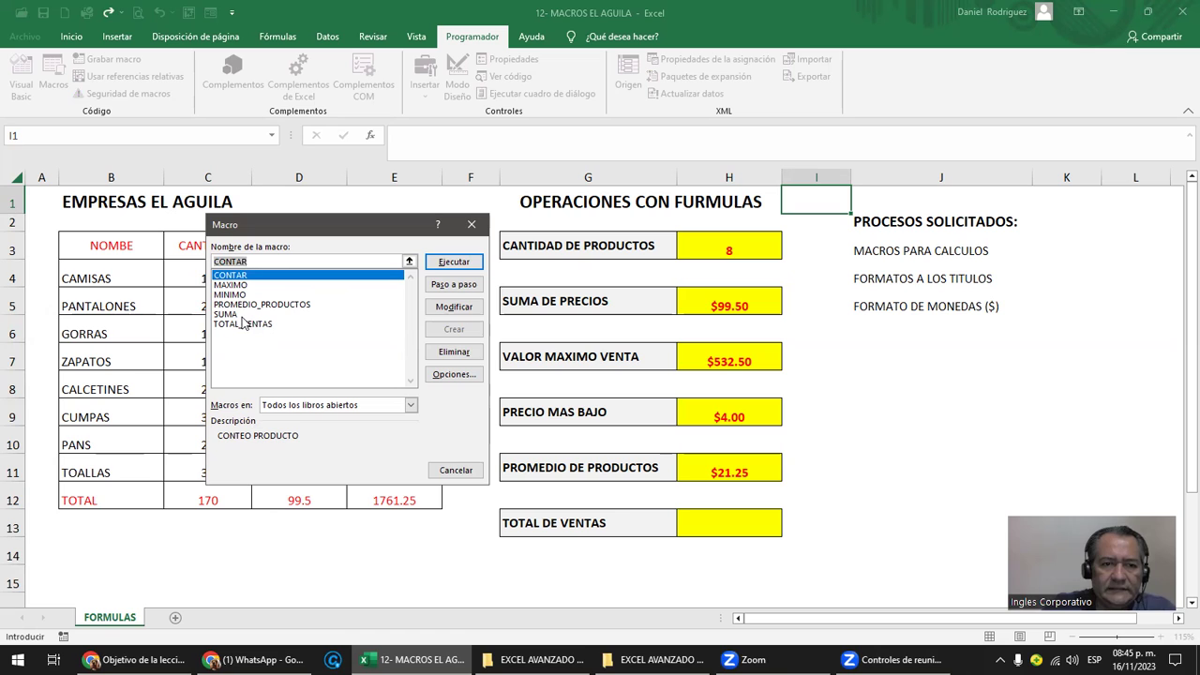
pyautogui.click(241, 325)
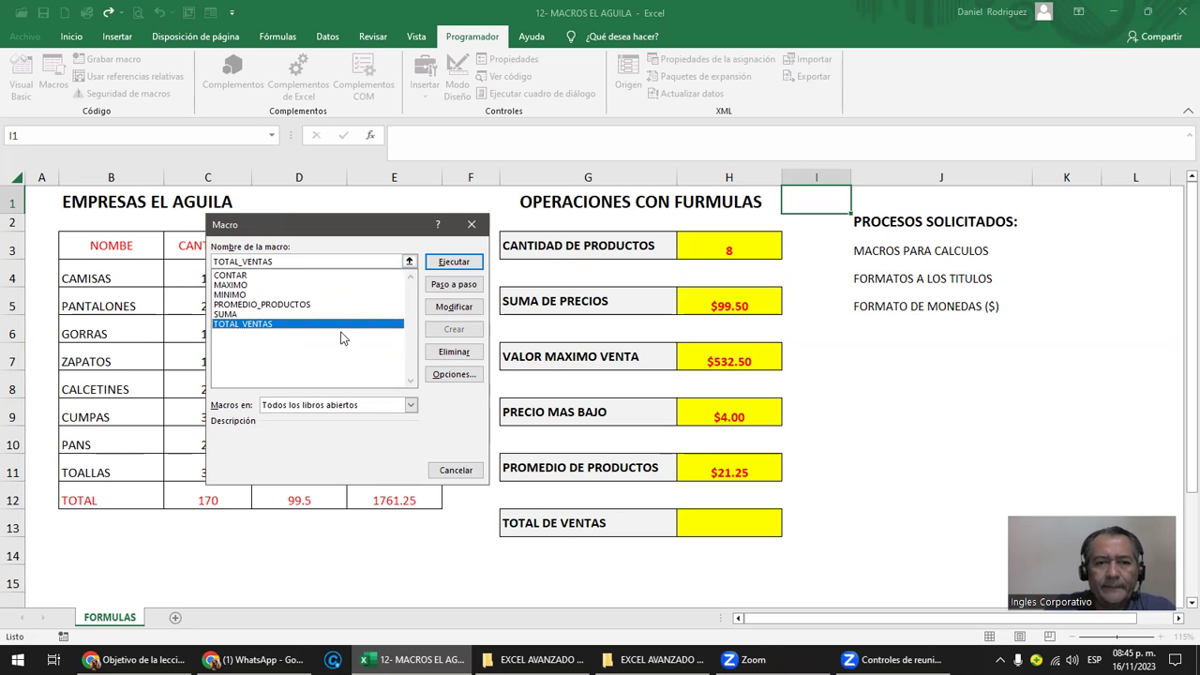
pyautogui.click(456, 262)
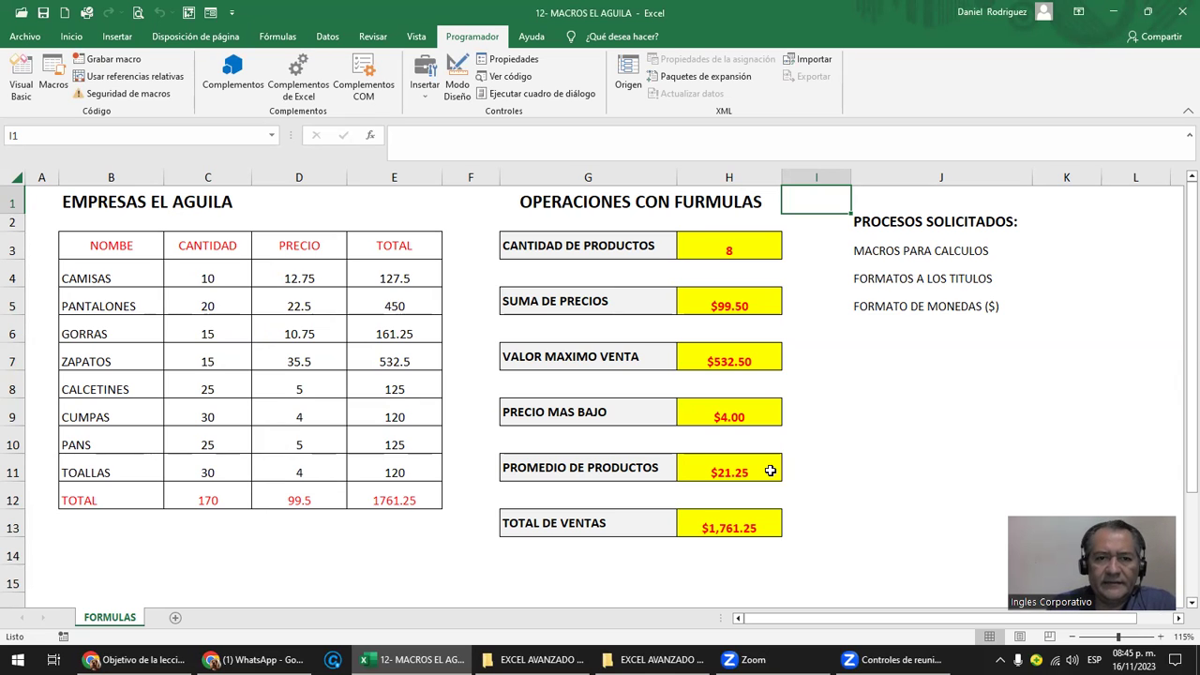
pyautogui.click(43, 13)
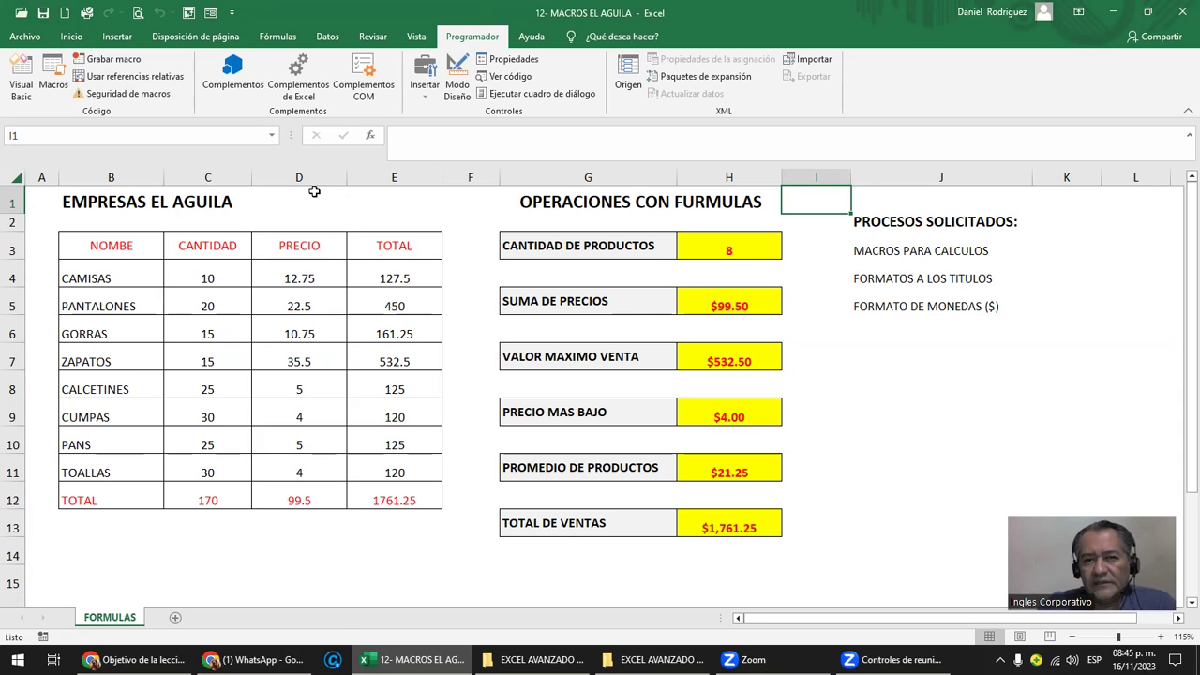
pyautogui.rightClick(468, 177)
pyautogui.click(520, 310)
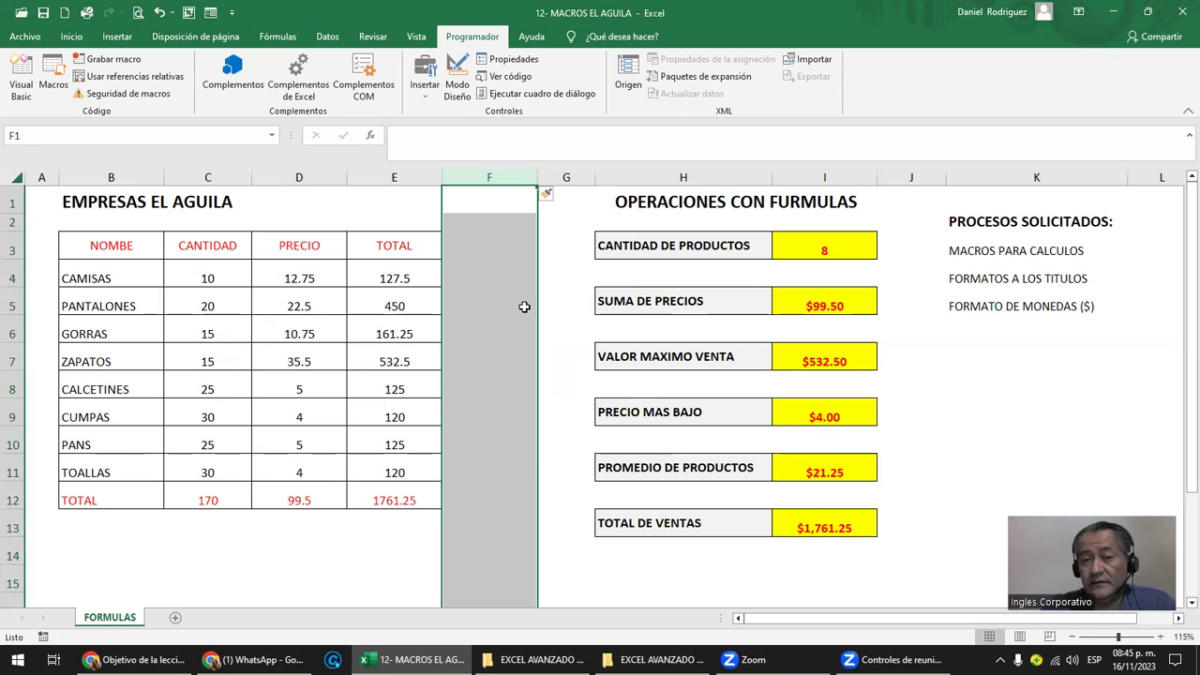
pyautogui.click(831, 248)
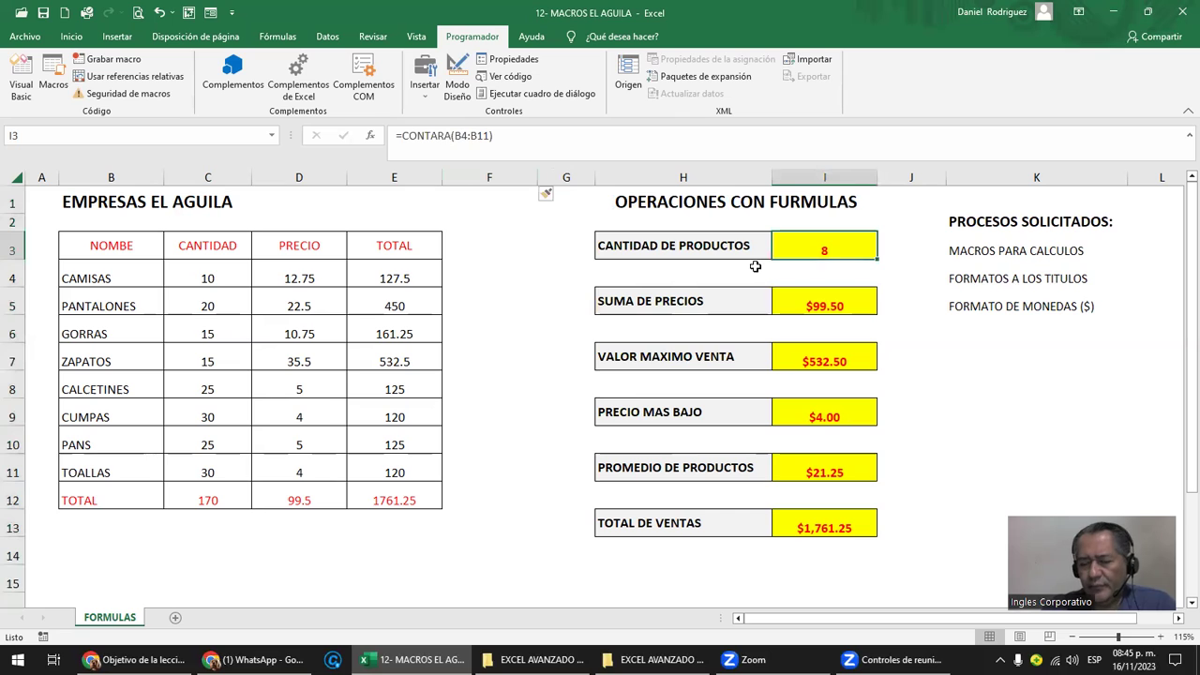
pyautogui.press('Delete')
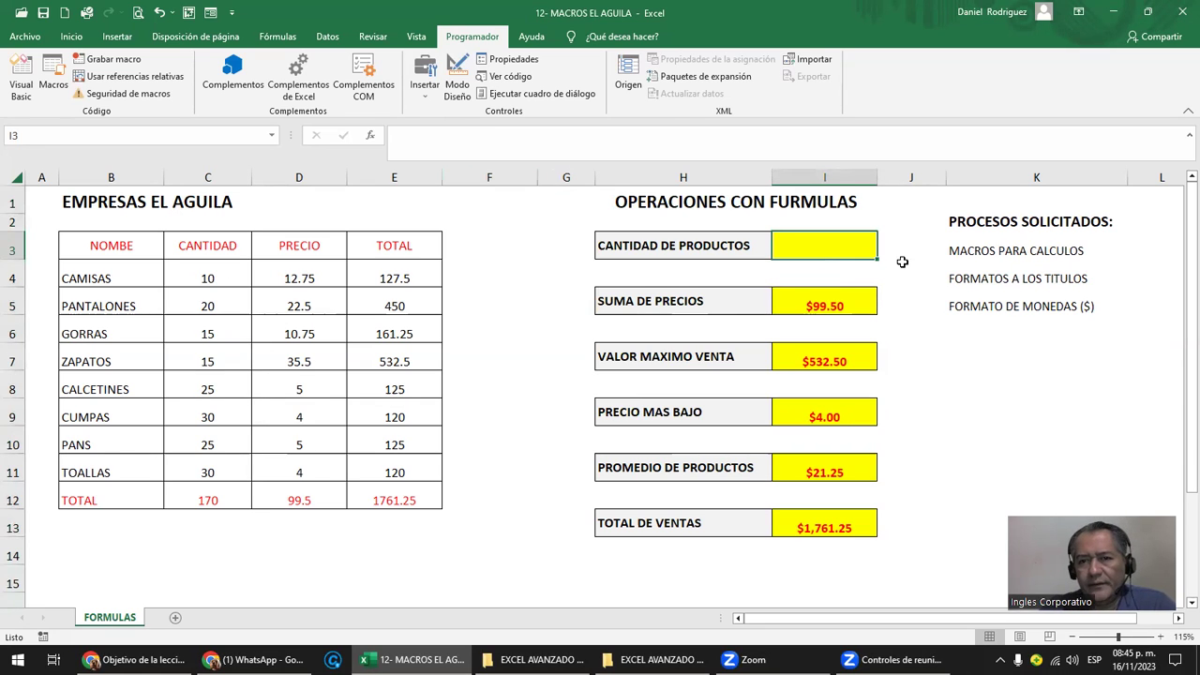
pyautogui.click(902, 266)
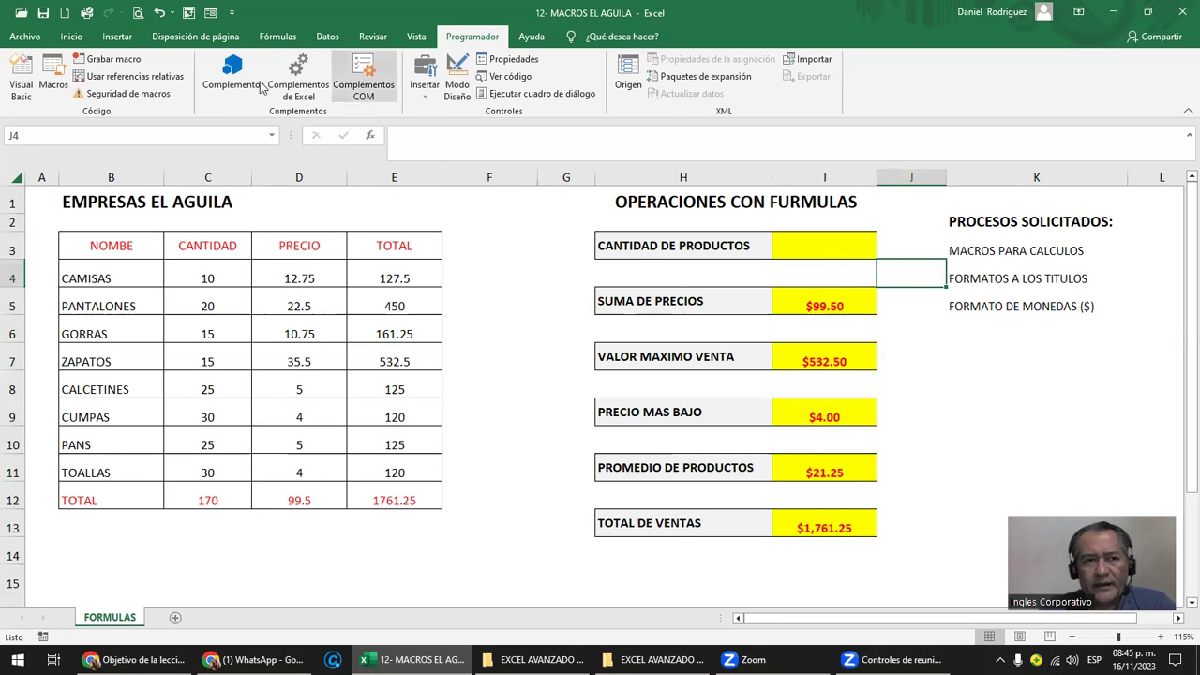
pyautogui.click(53, 75)
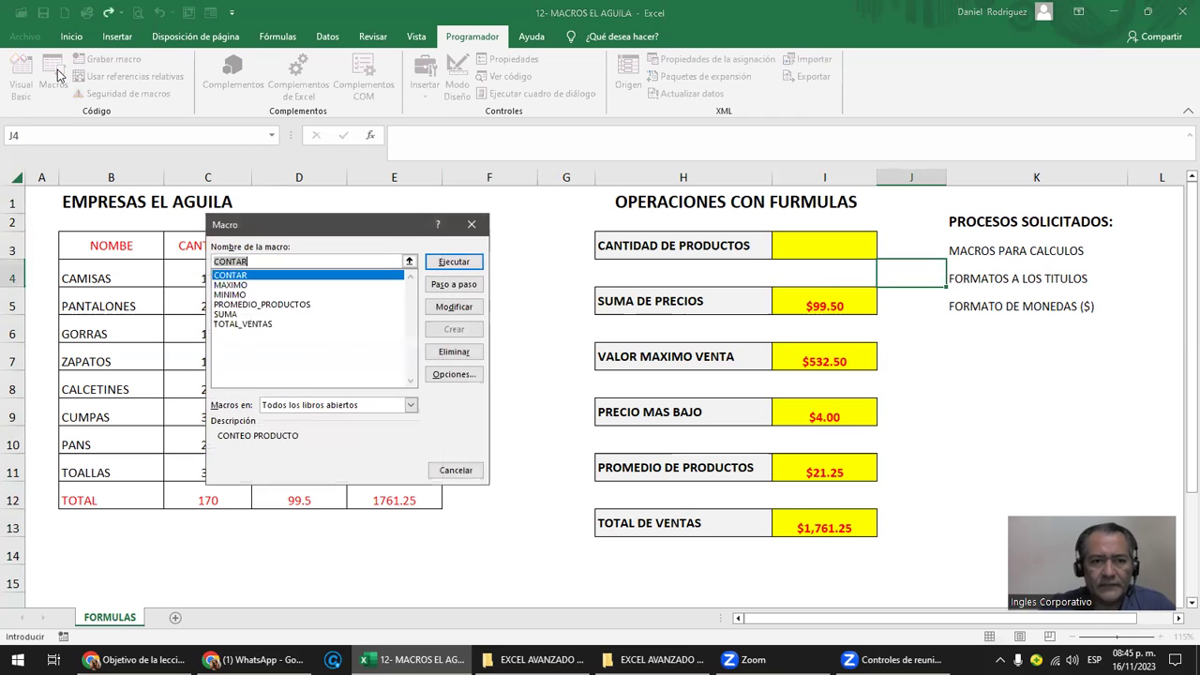
pyautogui.click(246, 277)
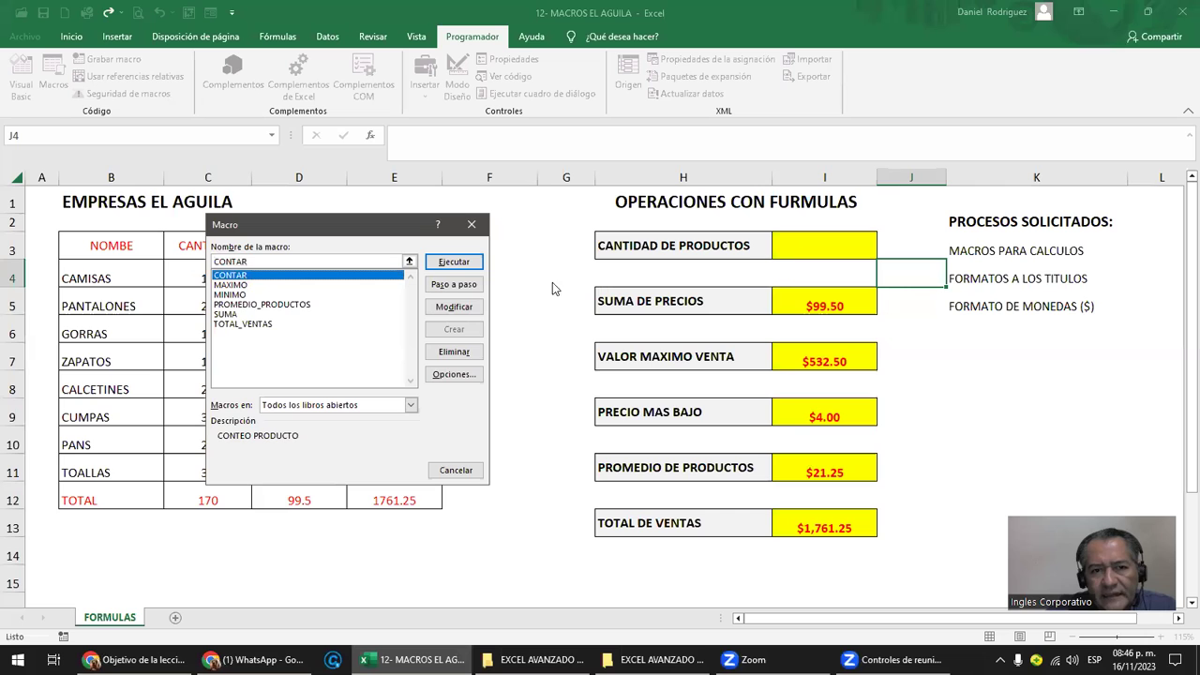
pyautogui.click(454, 262)
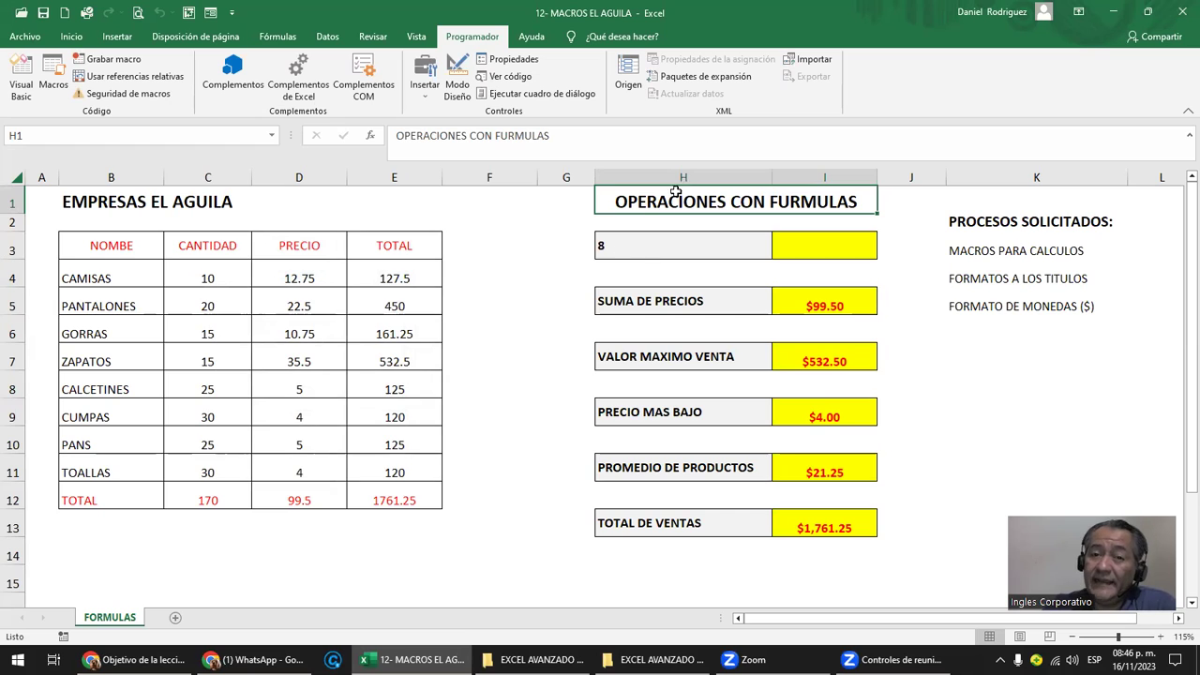
pyautogui.click(652, 244)
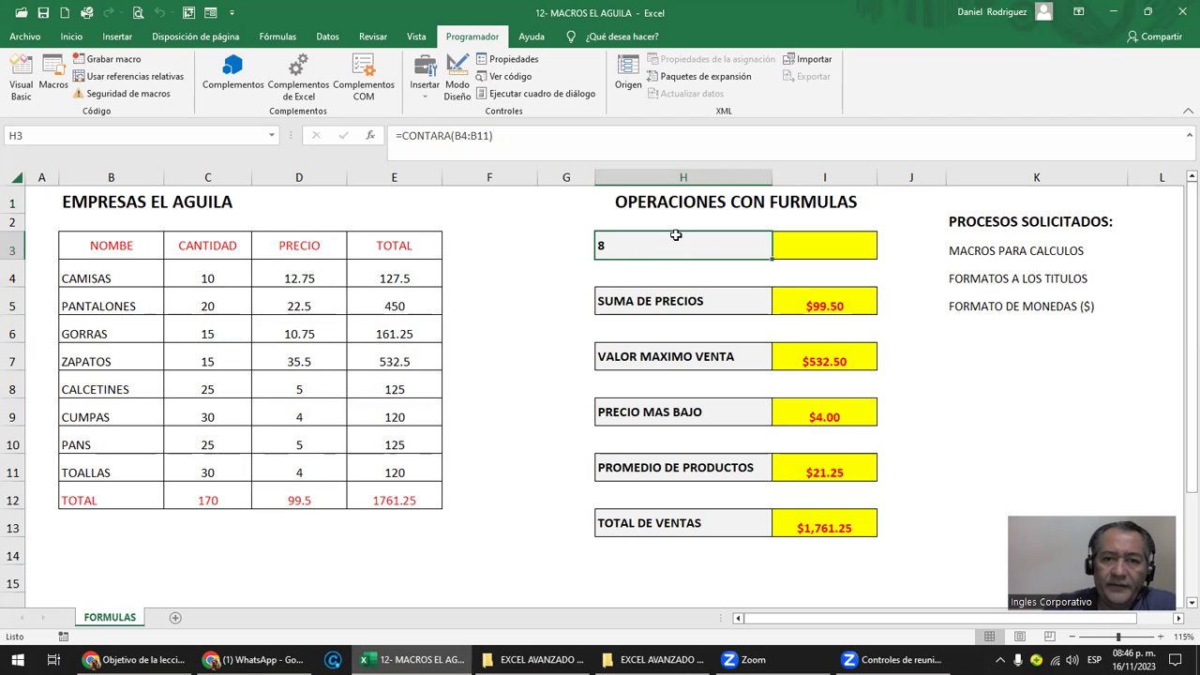
# Delete the empty column G and rerun the CONTAR macro so the count shows 8.
pyautogui.rightClick(561, 176)
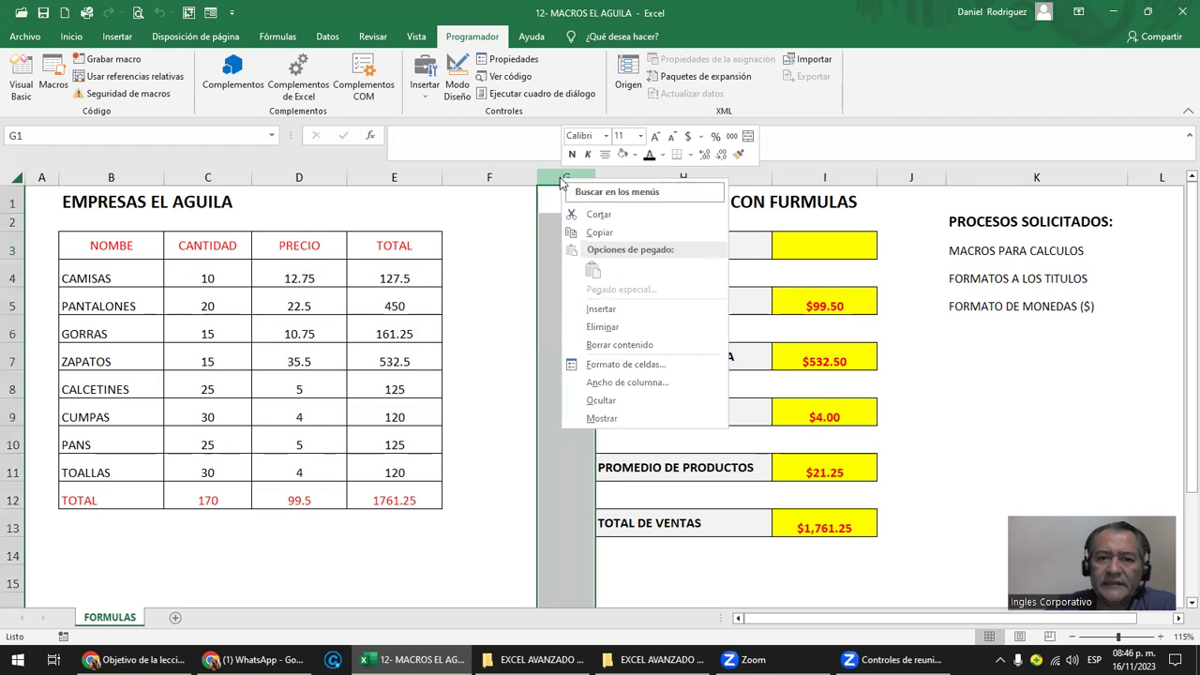
pyautogui.click(606, 322)
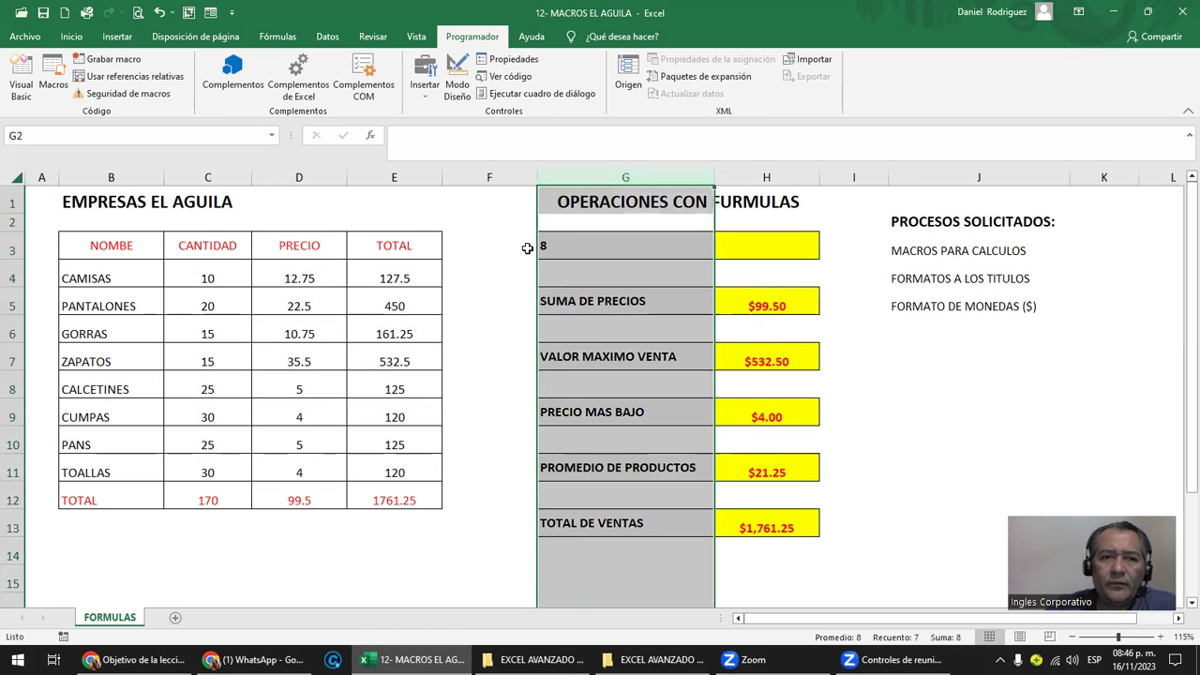
pyautogui.click(587, 243)
pyautogui.click(66, 96)
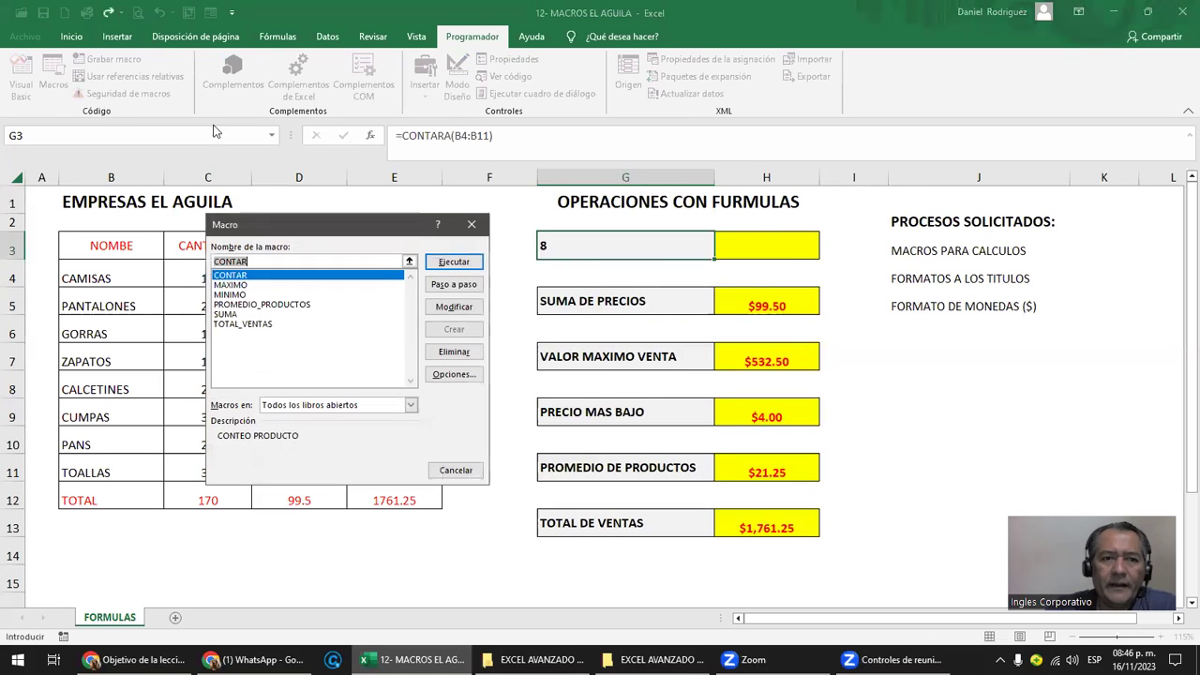
pyautogui.click(450, 265)
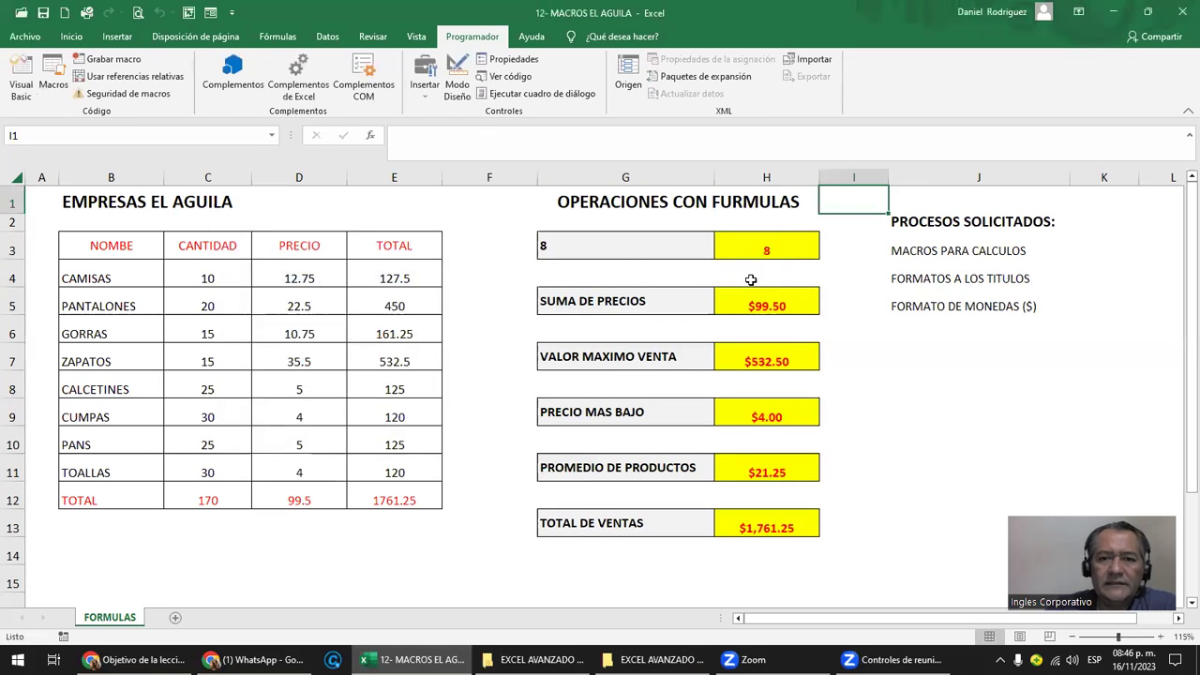
# Label the count row CONTAR PRODUCTOS, correcting the mistyped text.
pyautogui.click(579, 251)
pyautogui.write('CONTAR PTRODU')
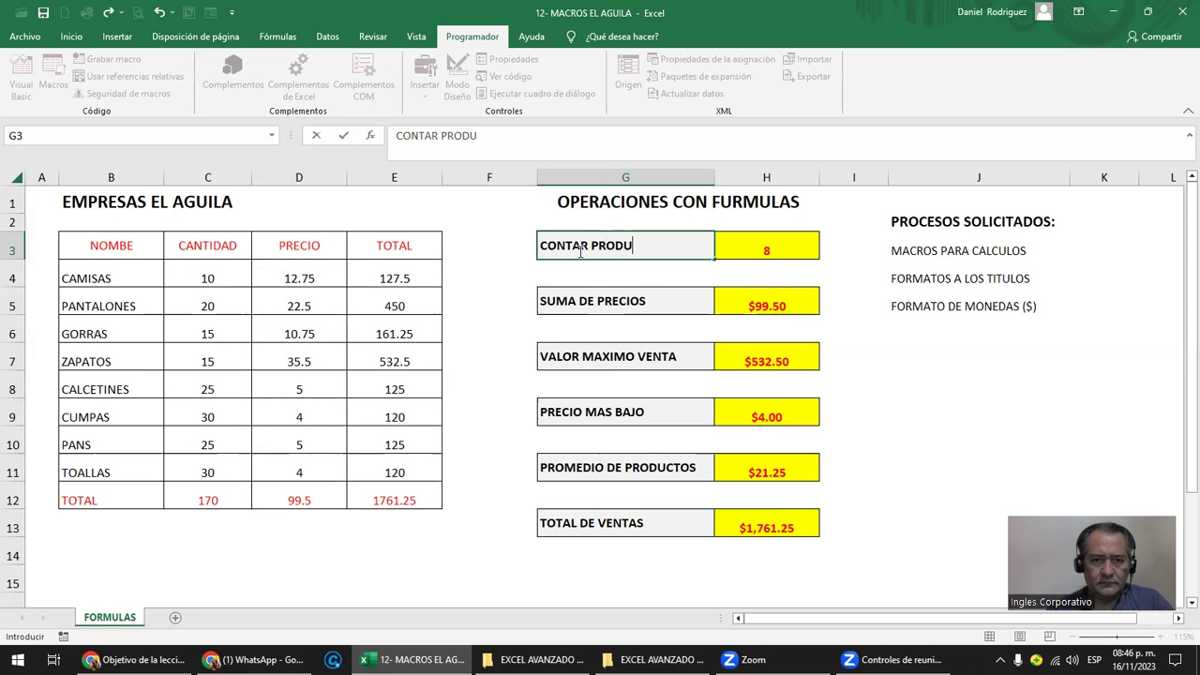
pyautogui.write('TO')
pyautogui.press('BackSpace')
pyautogui.press('BackSpace')
pyautogui.write('TOS')
pyautogui.press('Return')
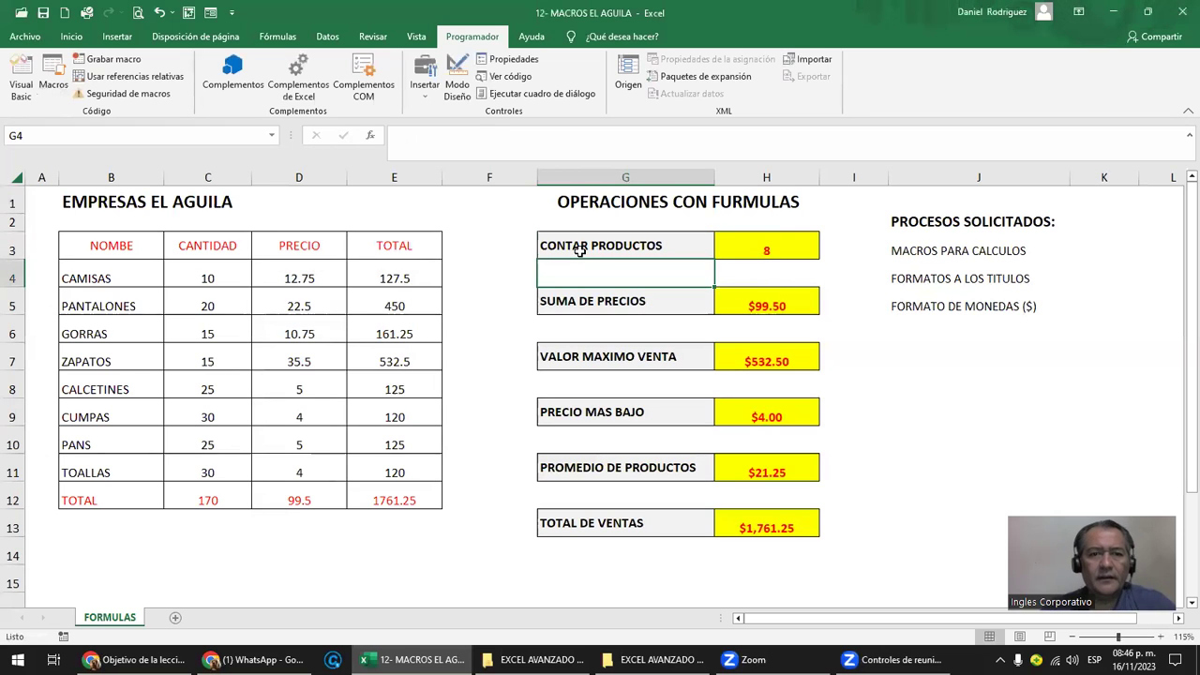
# Change the CAMISAS quantity to 25.
pyautogui.moveTo(117, 280); pyautogui.dragTo(418, 471)
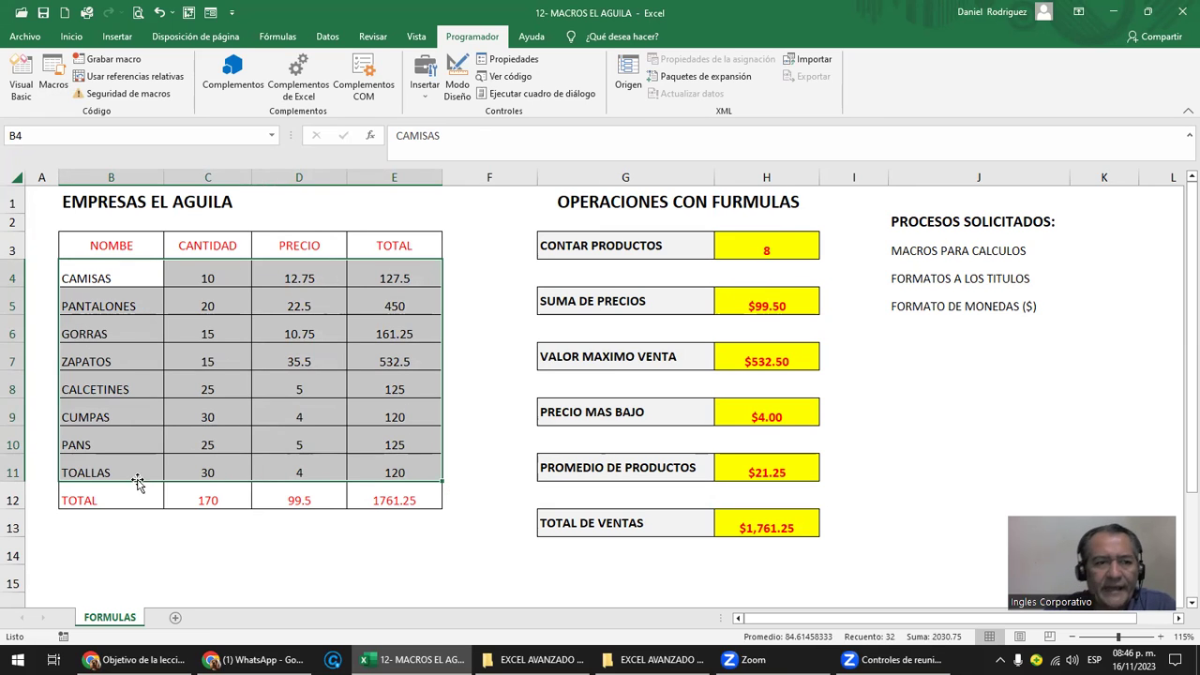
pyautogui.click(106, 272)
pyautogui.click(207, 278)
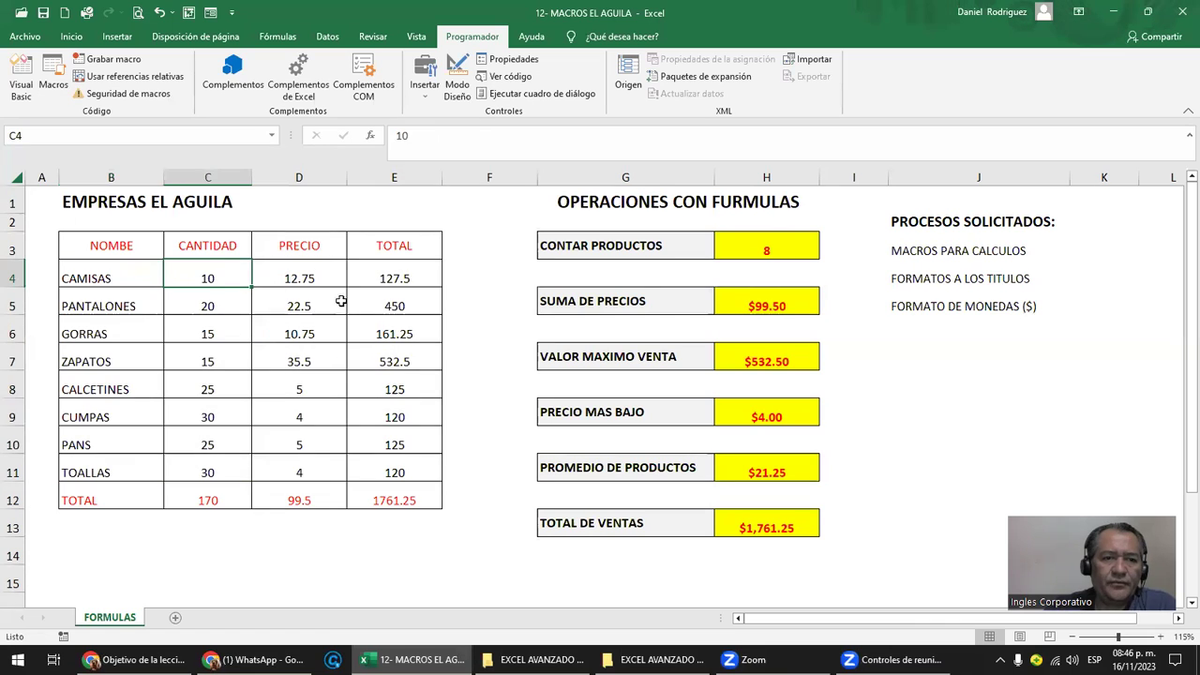
pyautogui.write('25')
pyautogui.press('Return')
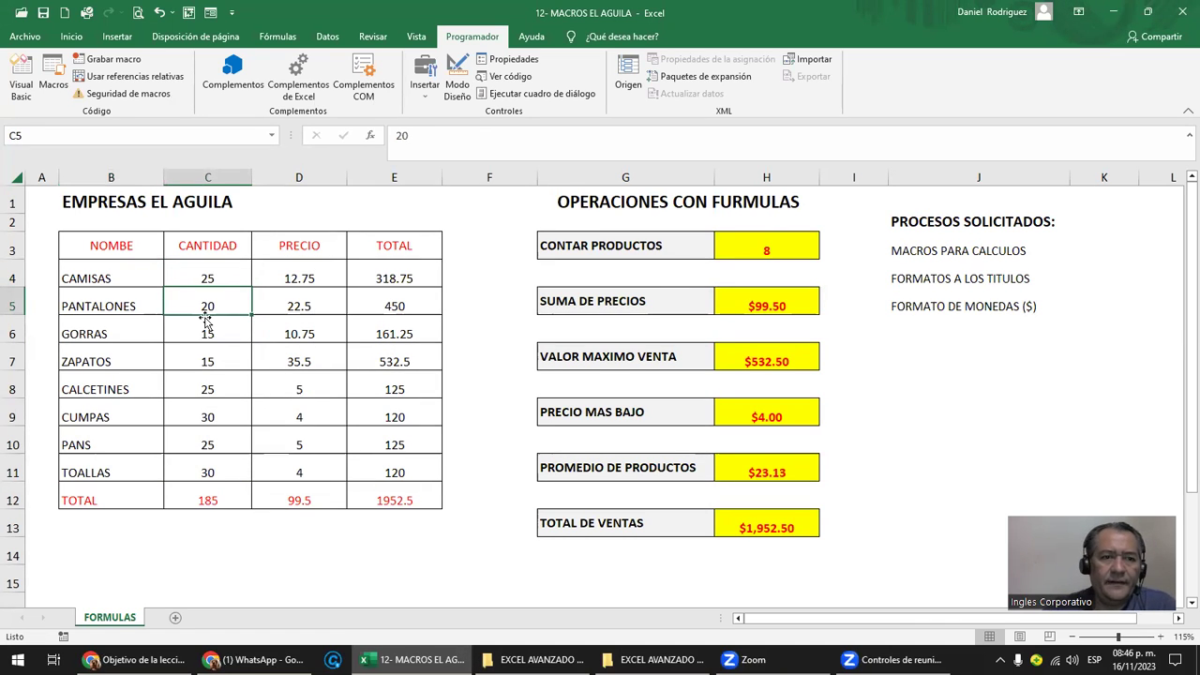
# Rename PANTALONES to CHALECOS, then insert a row above it and undo the insertion.
pyautogui.click(122, 307)
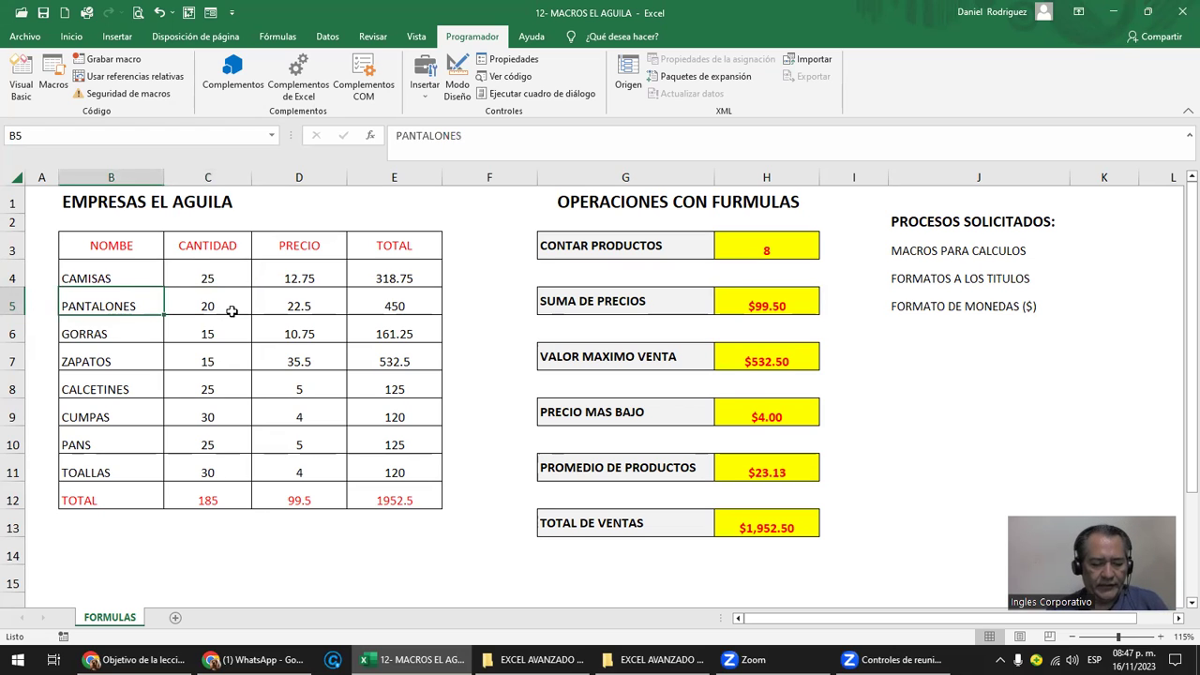
pyautogui.write('CHALECOS')
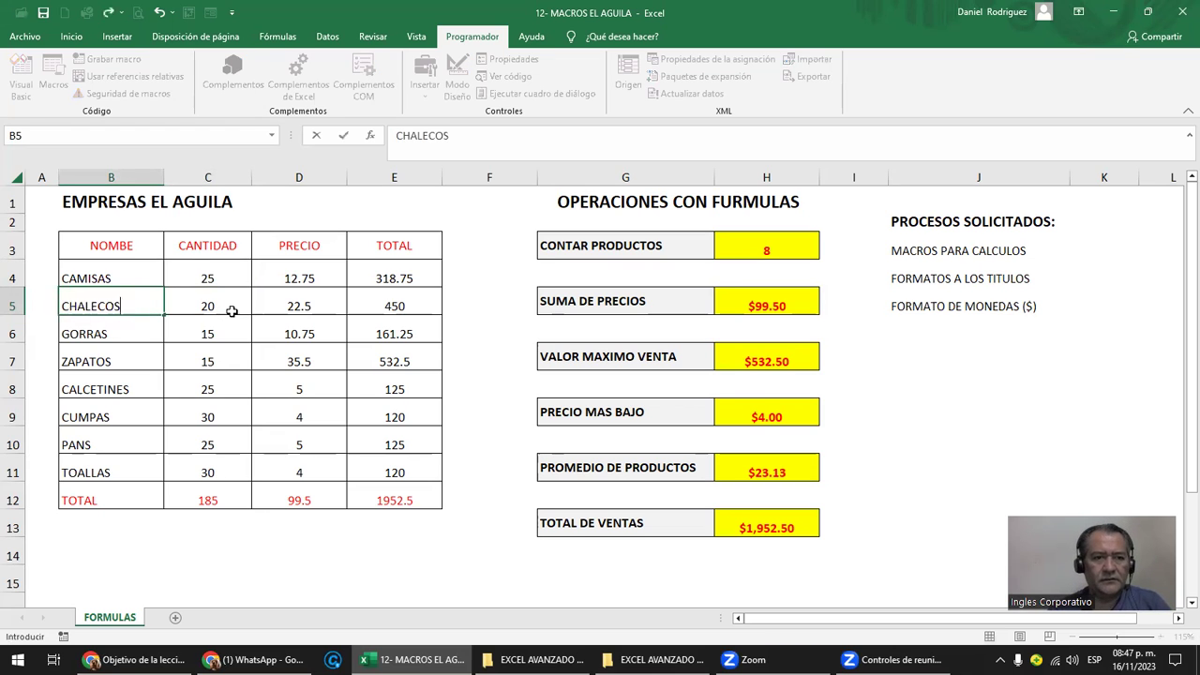
pyautogui.press('Return')
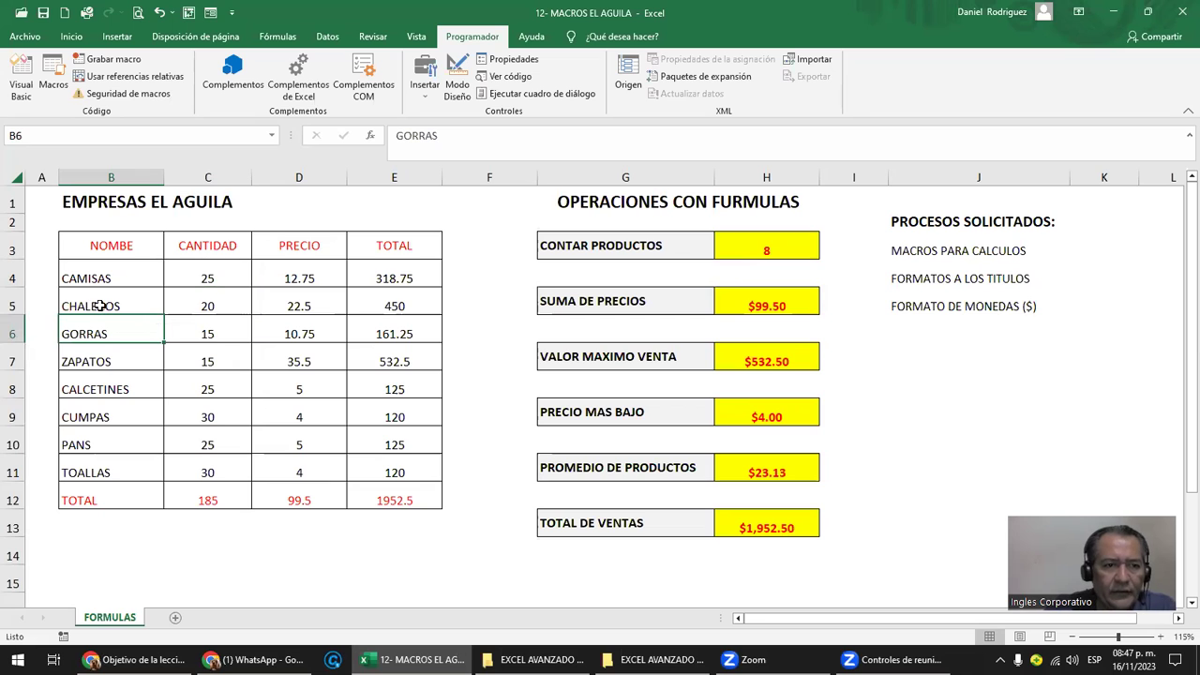
pyautogui.click(12, 306)
pyautogui.rightClick(12, 305)
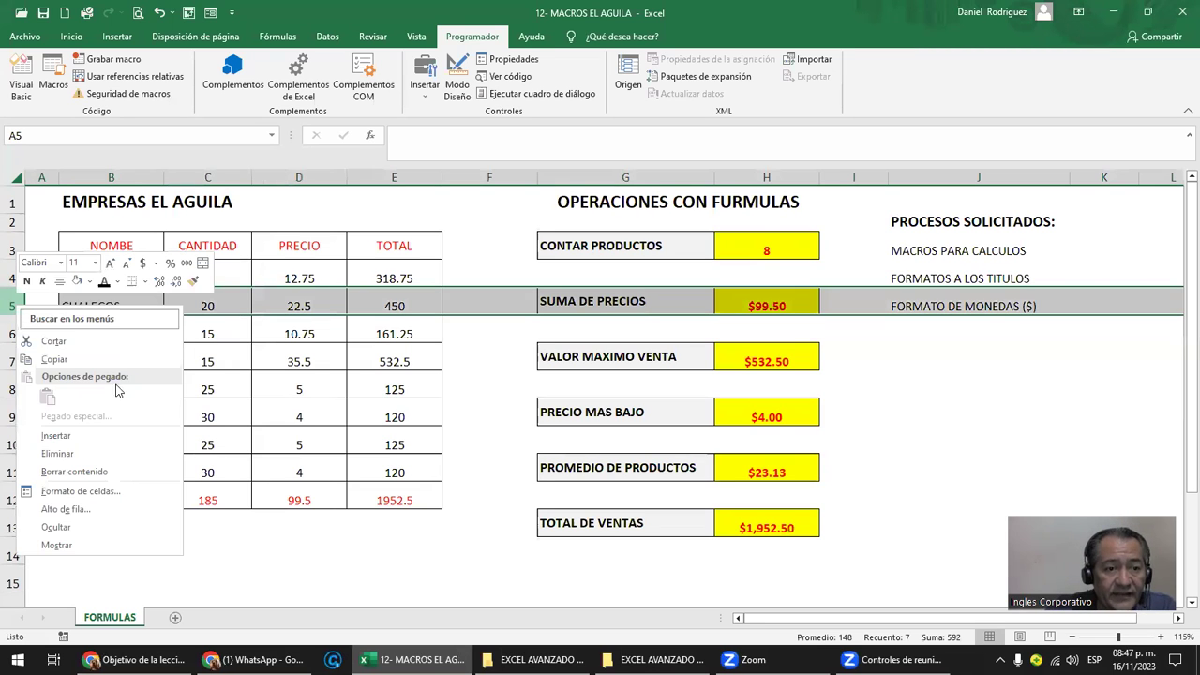
pyautogui.click(95, 438)
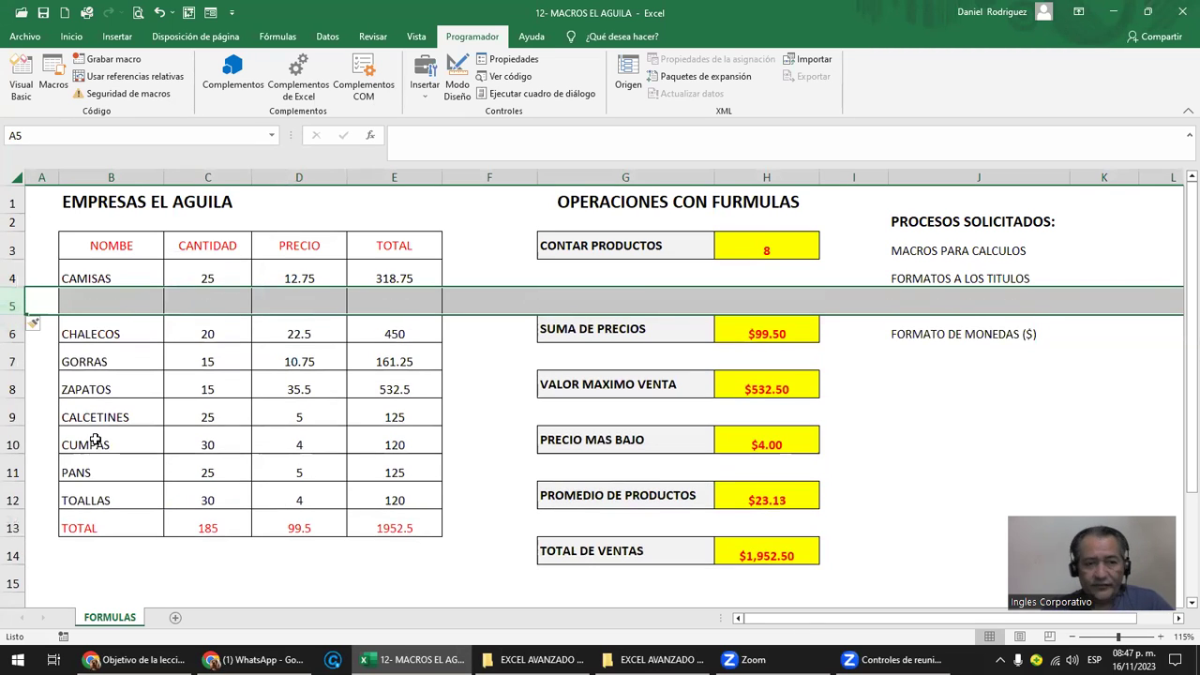
pyautogui.hotkey('ctrl', 'z')
# Review the product data, headers, count result in H3 and quantities C4:C11.
pyautogui.moveTo(150, 278)
pyautogui.mouseDown()
pyautogui.moveTo(419, 482)
pyautogui.moveTo(415, 470)
pyautogui.mouseUp()
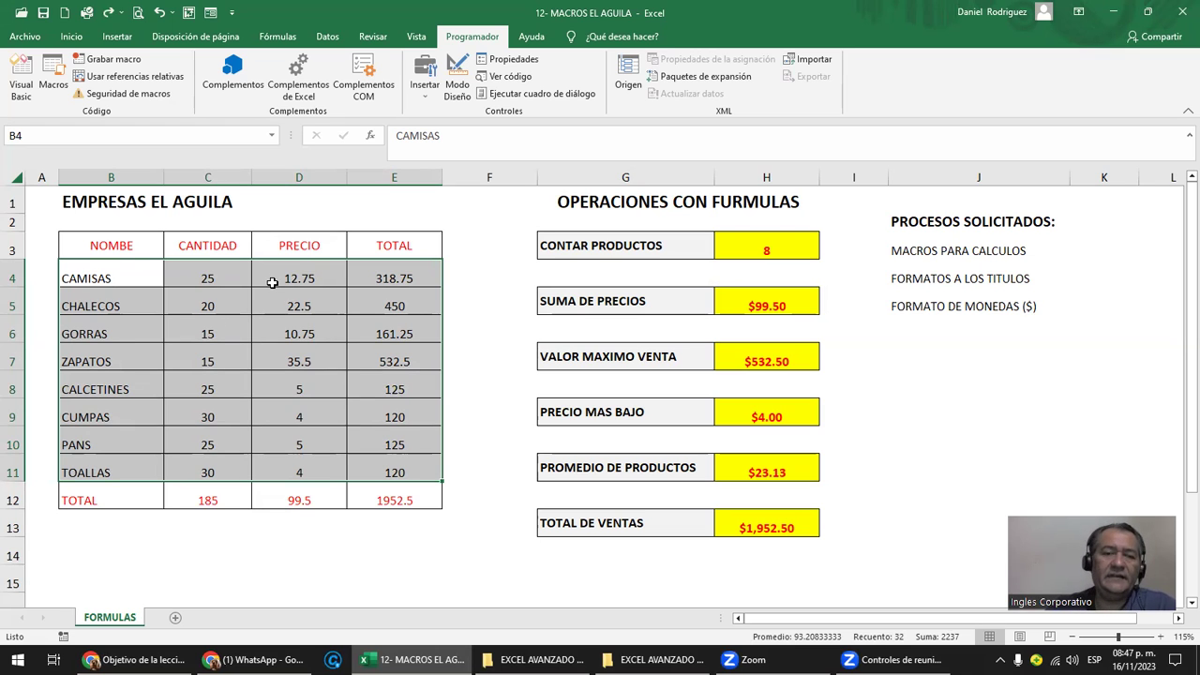
pyautogui.click(110, 276)
pyautogui.click(192, 279)
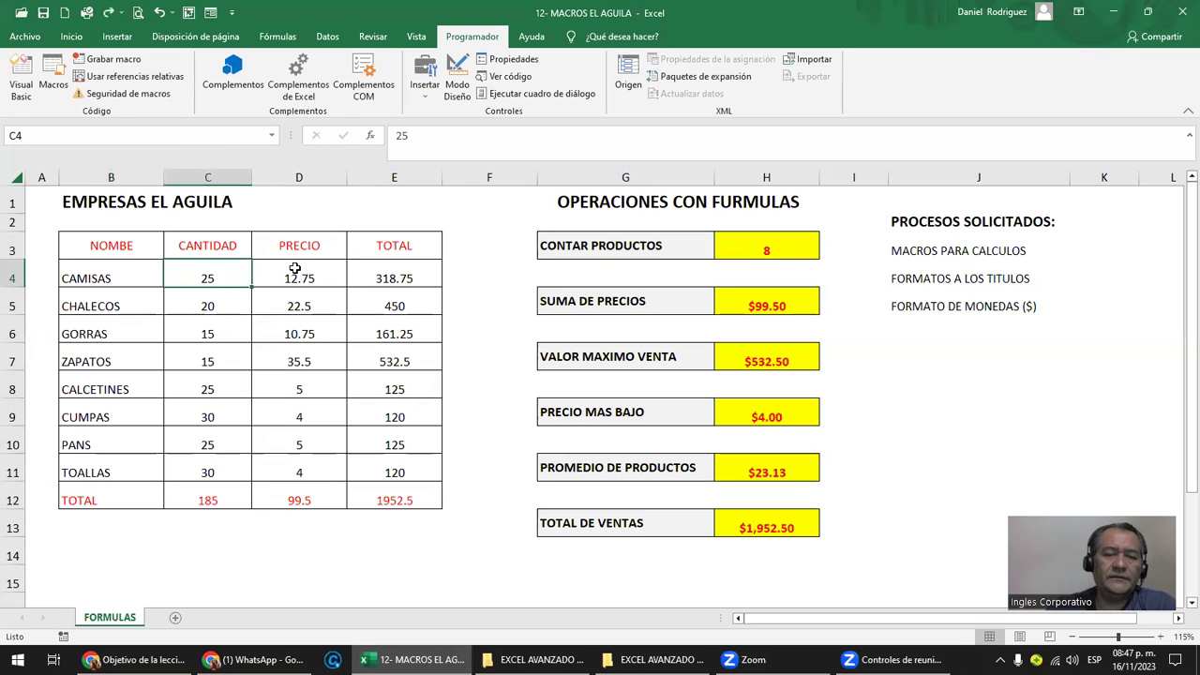
pyautogui.click(113, 262)
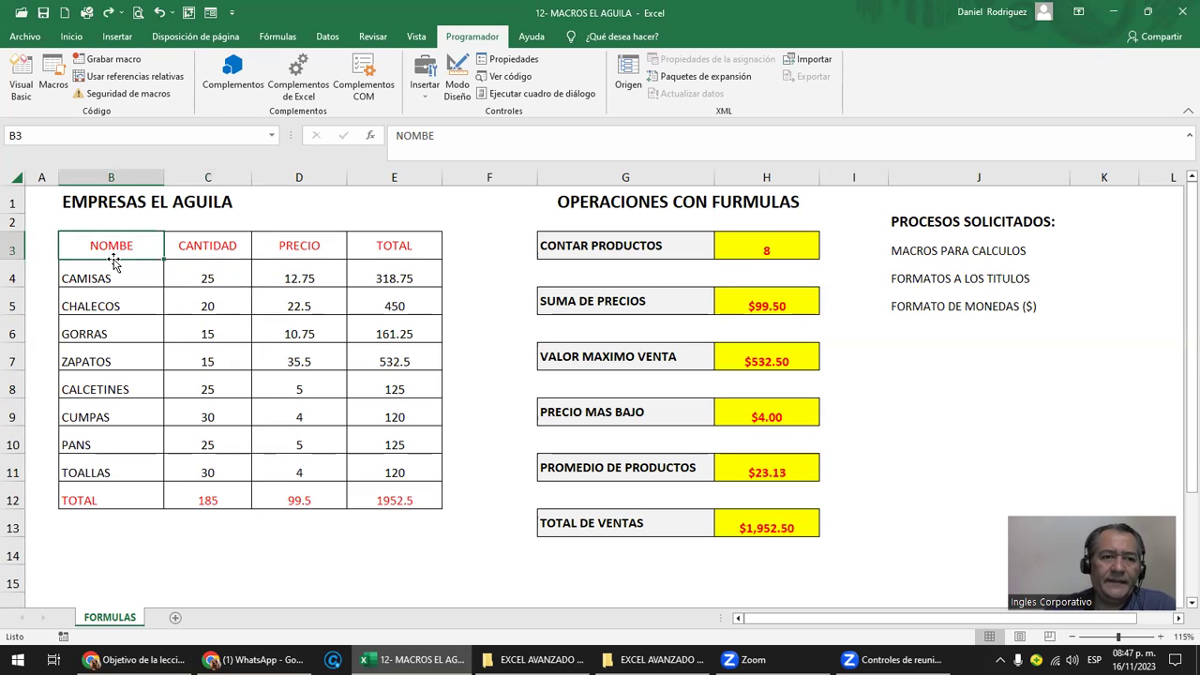
pyautogui.click(202, 246)
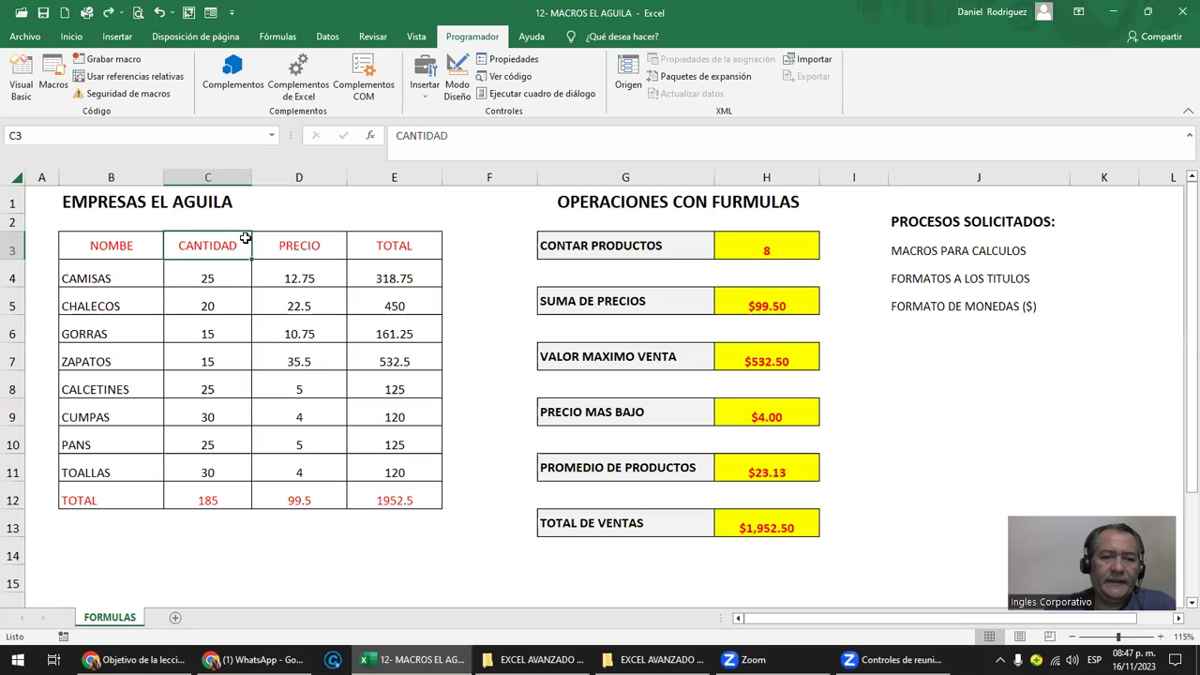
pyautogui.click(206, 279)
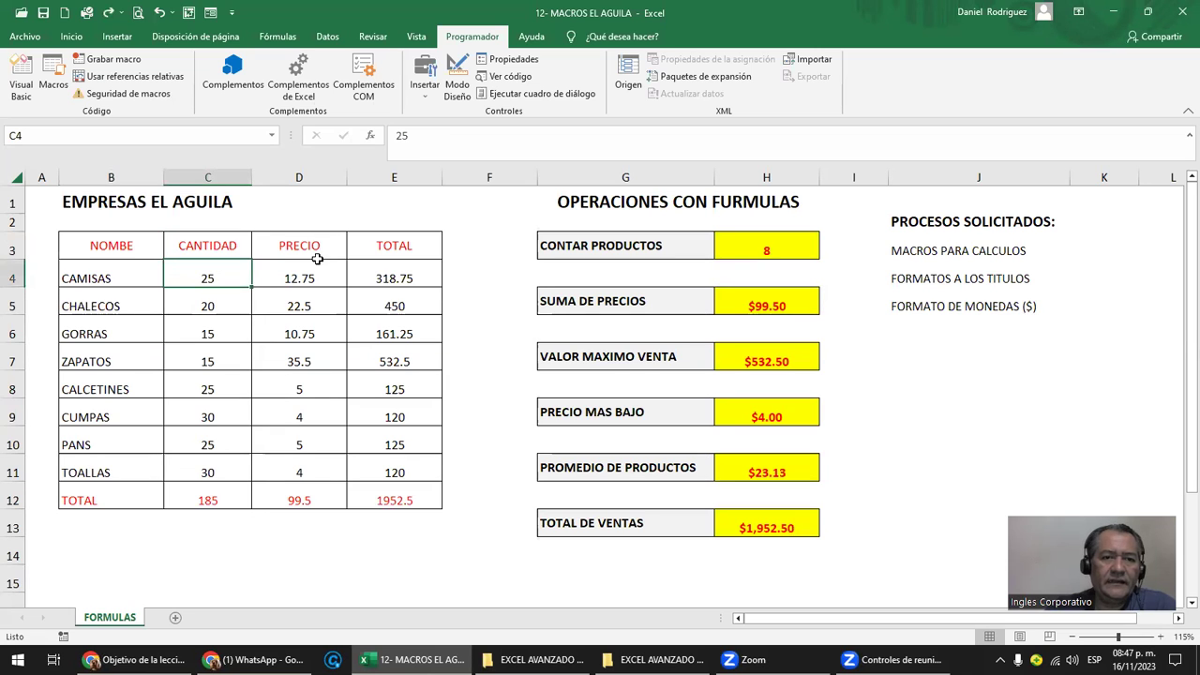
pyautogui.click(764, 251)
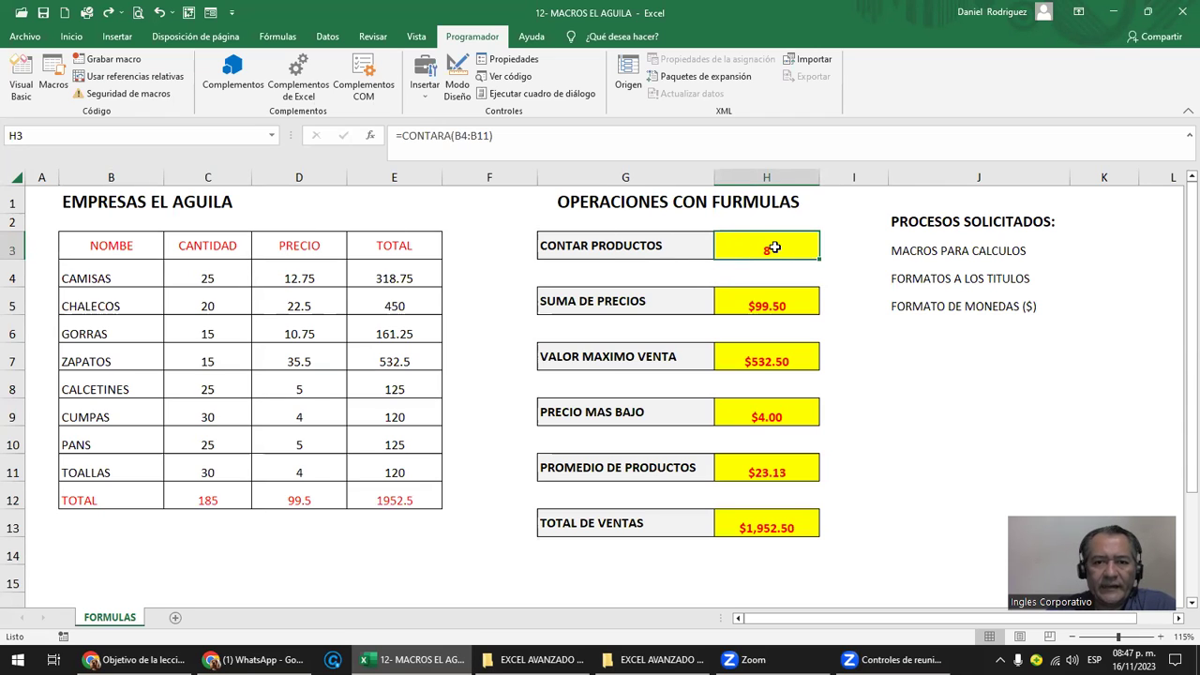
pyautogui.moveTo(202, 275); pyautogui.dragTo(222, 473)
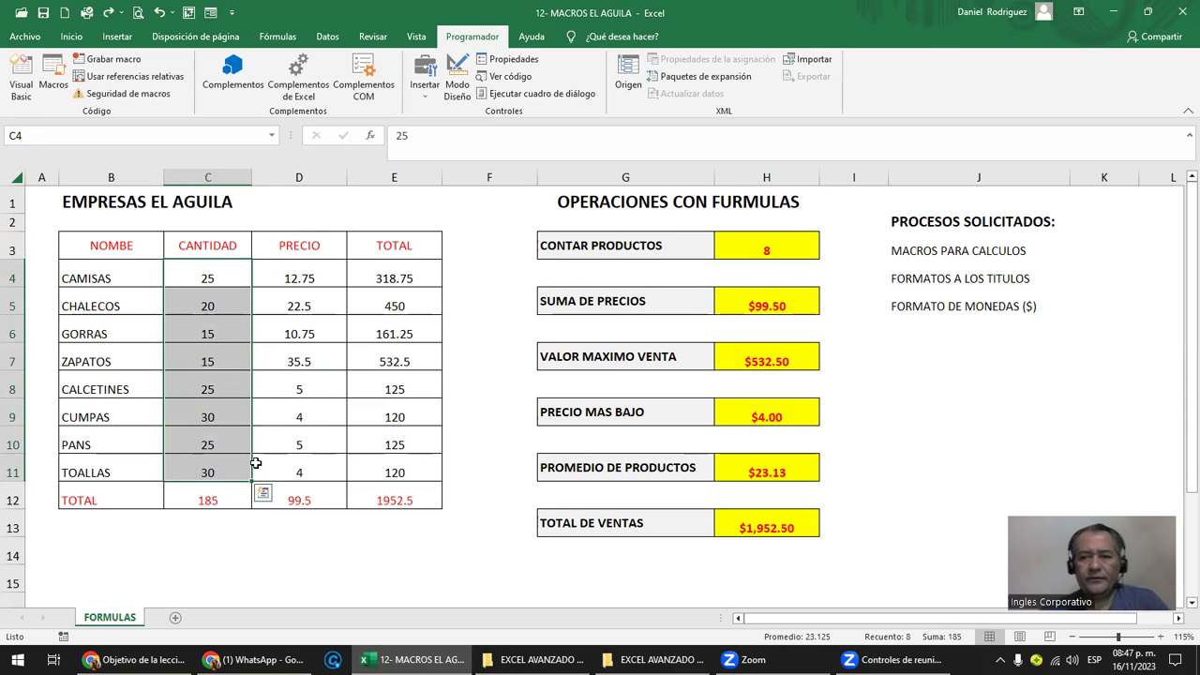
pyautogui.click(314, 541)
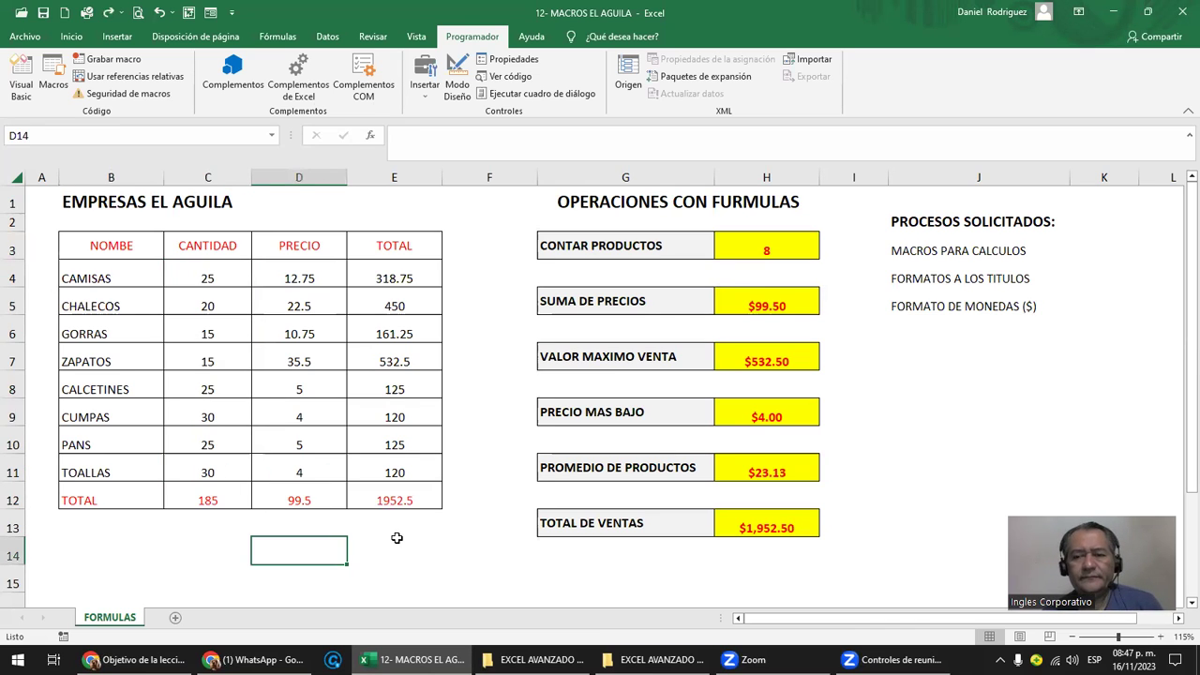
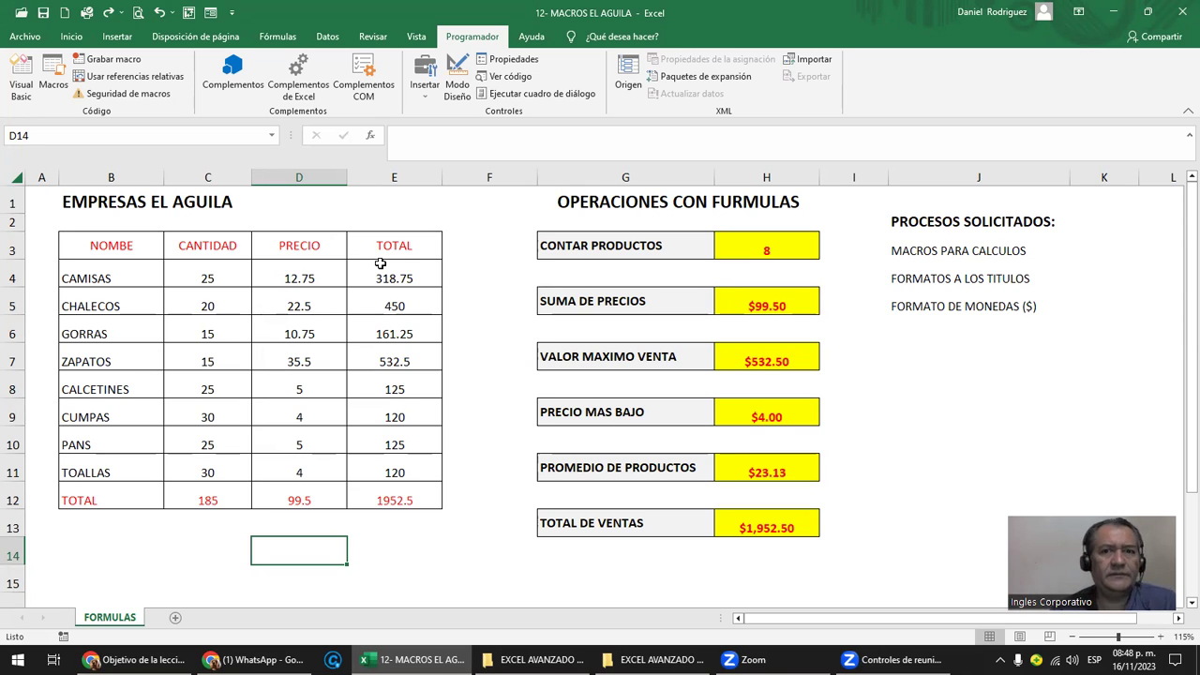
# Fill the MACROS PARA CALCULOS cell J3 green.
pyautogui.click(914, 250)
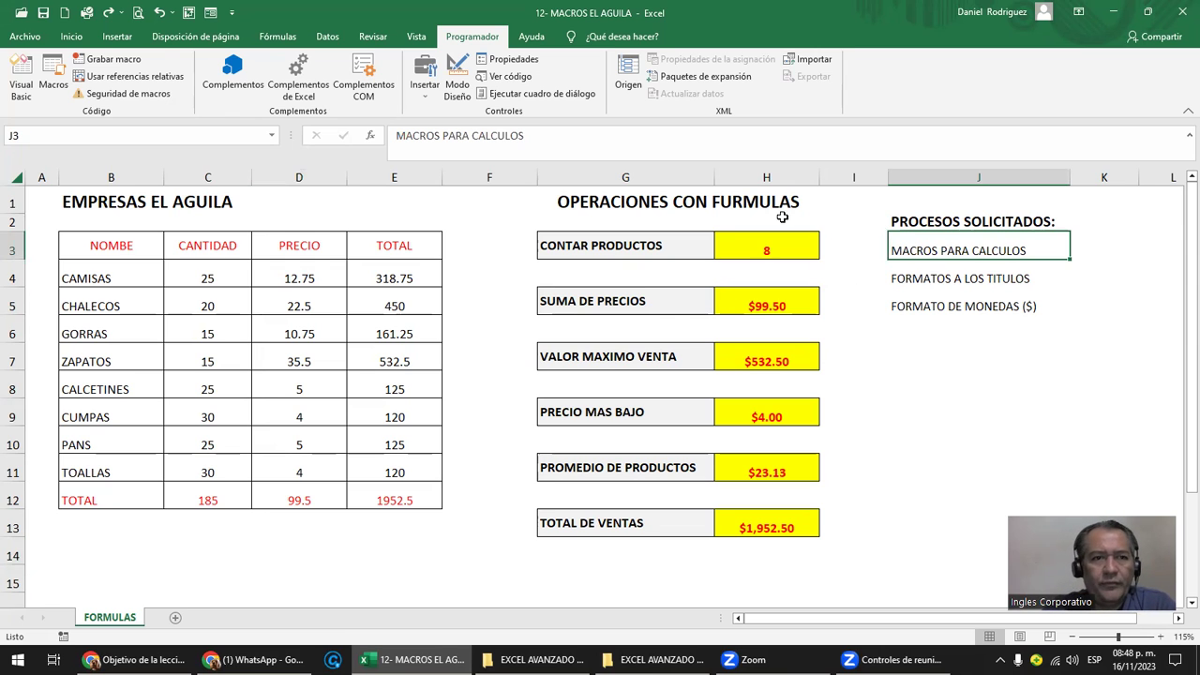
pyautogui.click(73, 36)
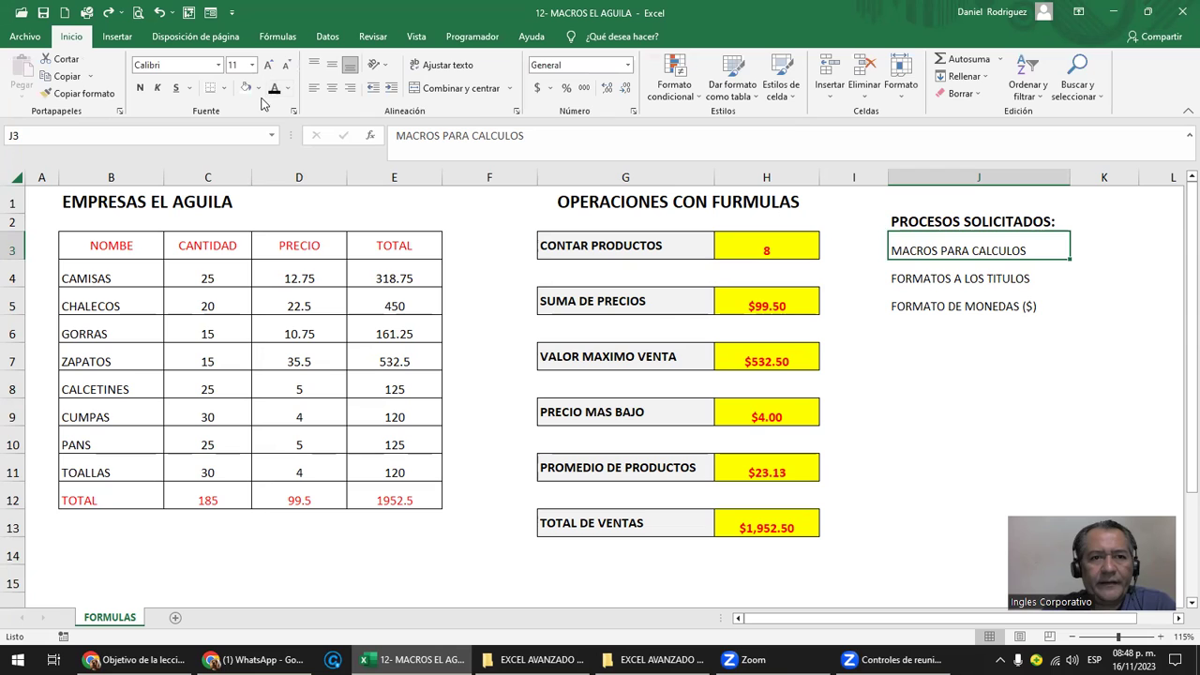
pyautogui.click(258, 87)
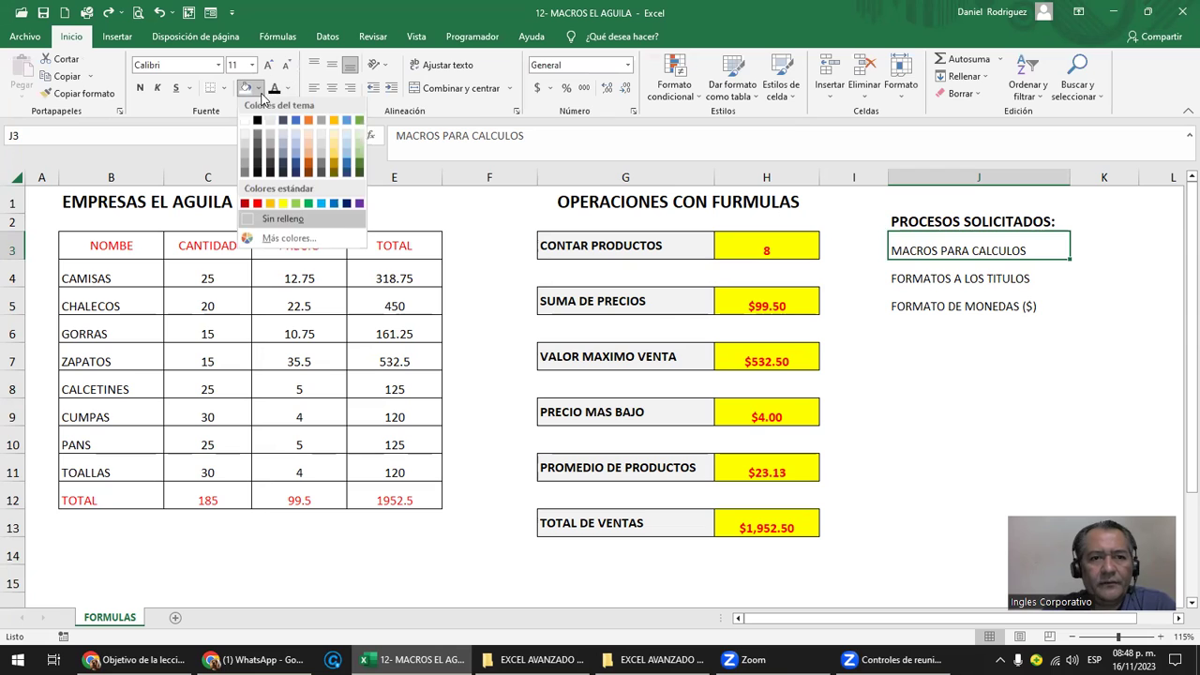
pyautogui.click(296, 205)
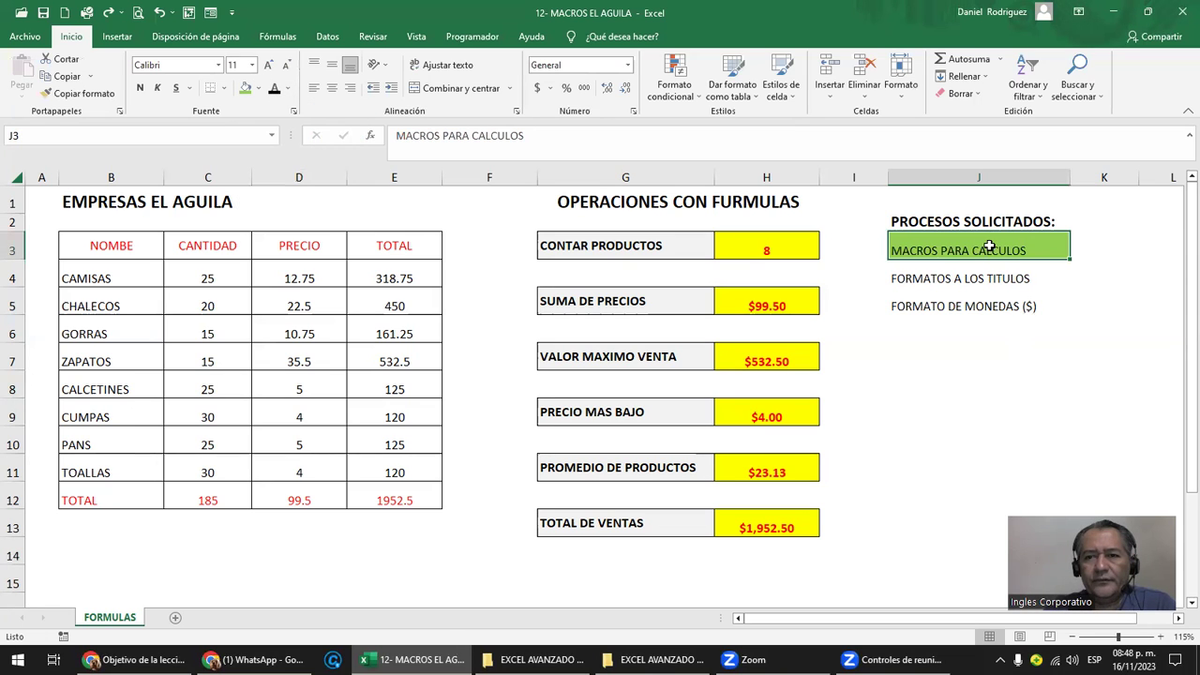
# Make the three requested-process items in J3:J5 bold.
pyautogui.moveTo(988, 246); pyautogui.dragTo(1002, 298)
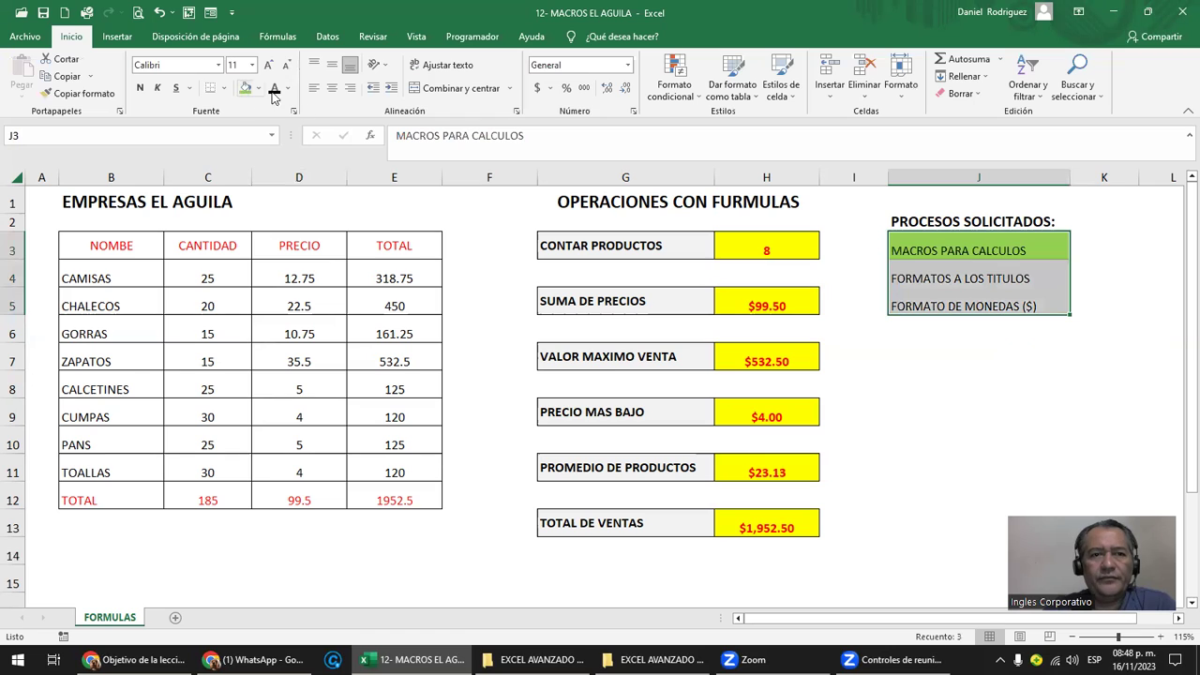
pyautogui.click(139, 87)
pyautogui.click(971, 389)
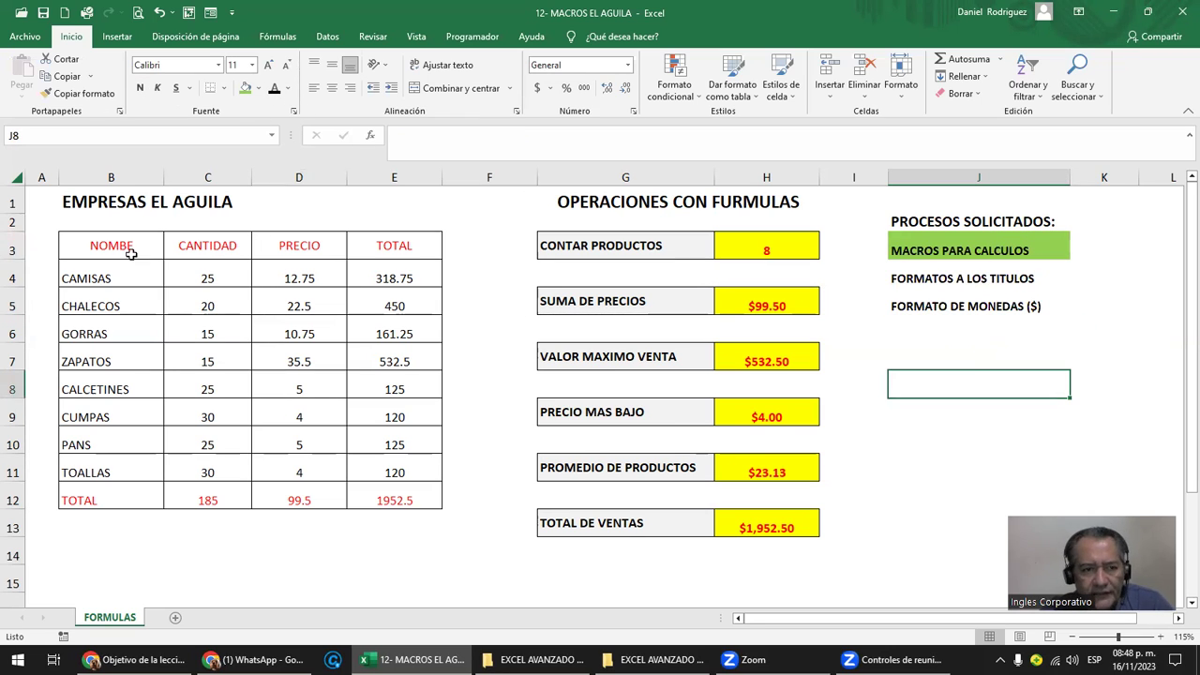
# Select the table's header row and TOTAL row to review them.
pyautogui.moveTo(127, 245); pyautogui.dragTo(399, 246)
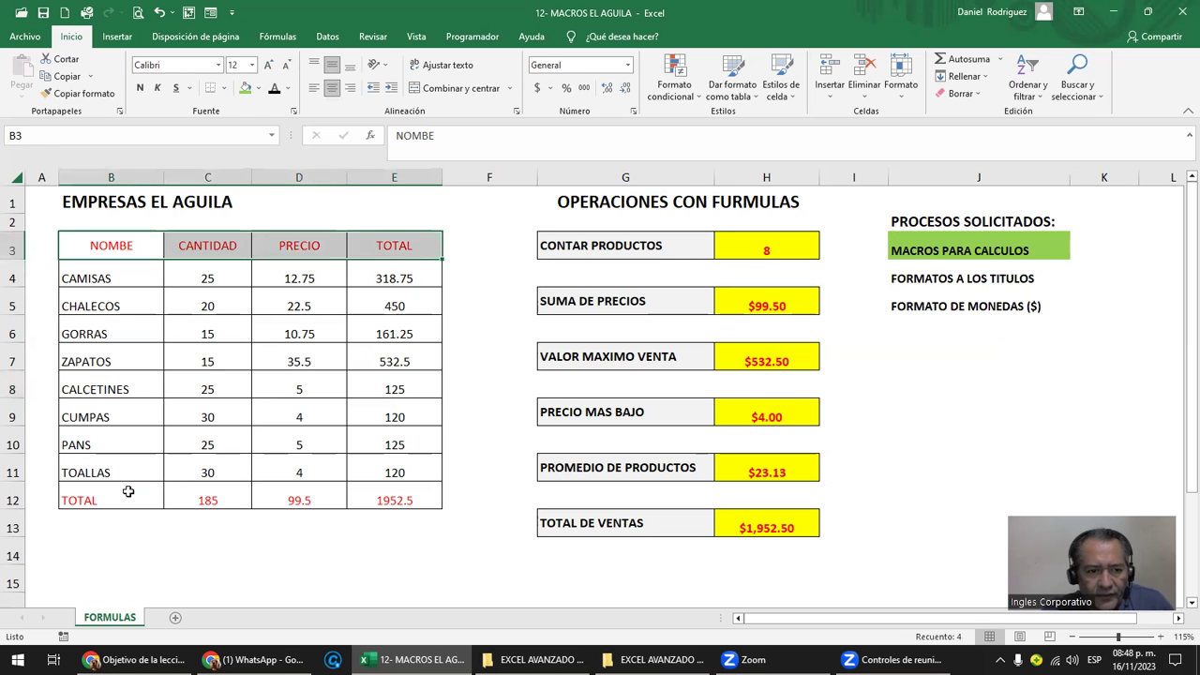
pyautogui.moveTo(129, 491); pyautogui.dragTo(372, 491)
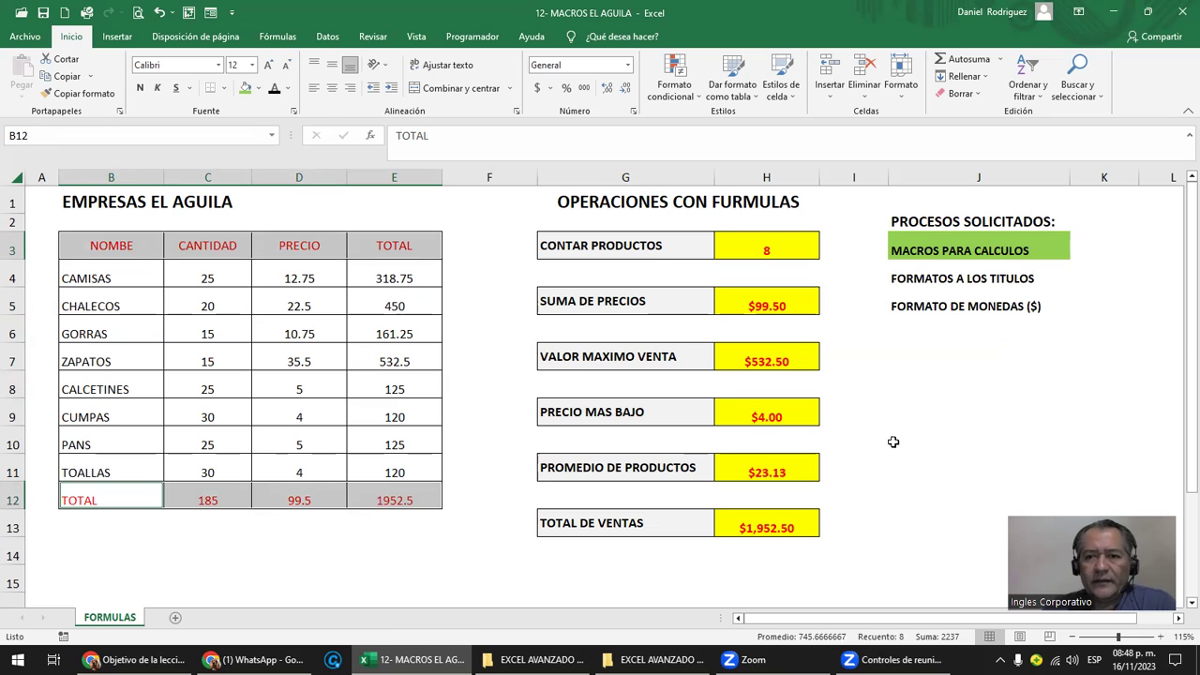
pyautogui.click(937, 368)
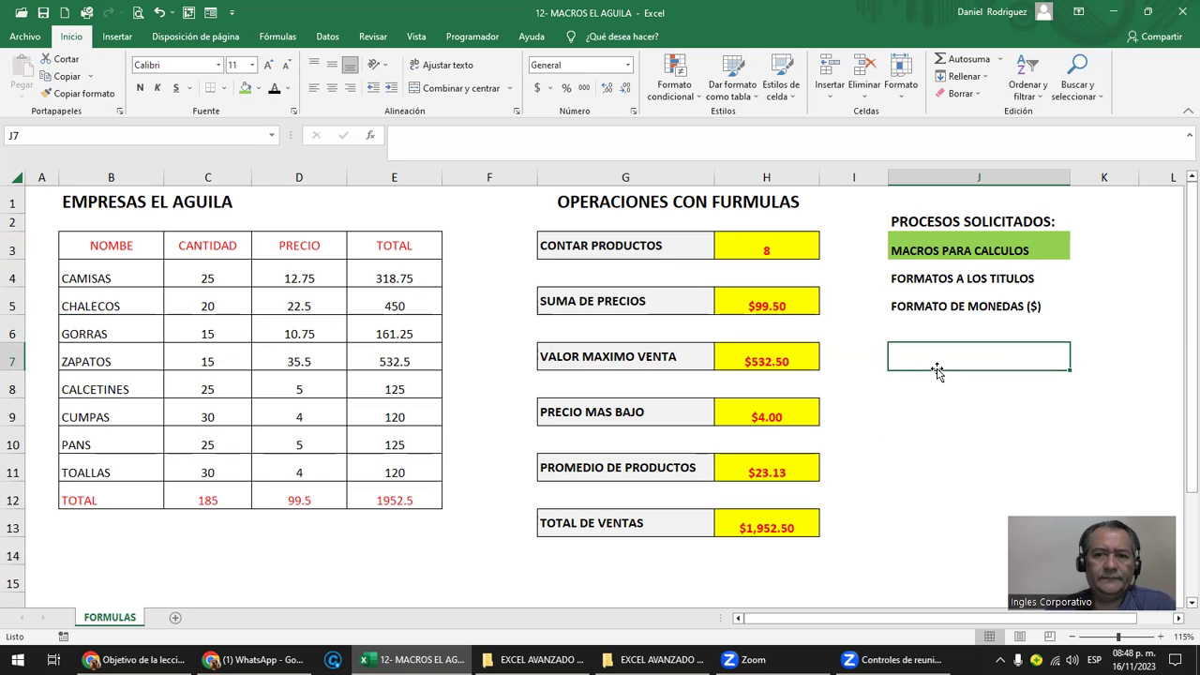
# Begin recording macro FORMATOS_TITULOS in this workbook with shortcut Ctrl+Shift+F.
pyautogui.click(478, 39)
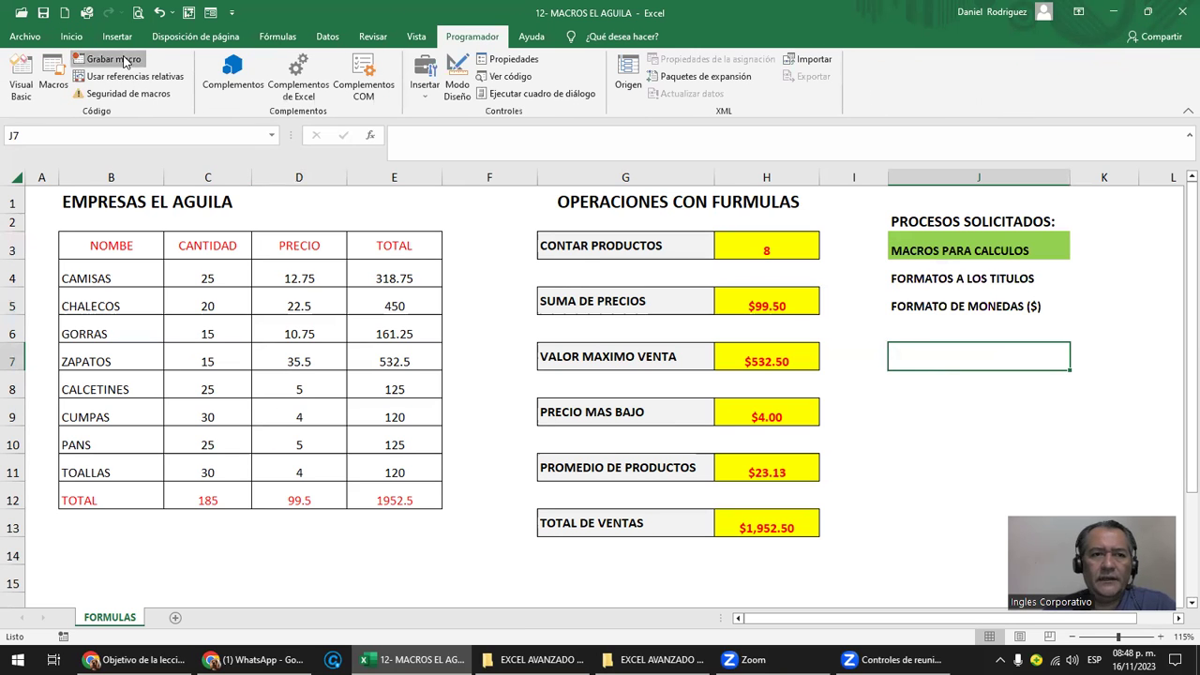
pyautogui.click(123, 60)
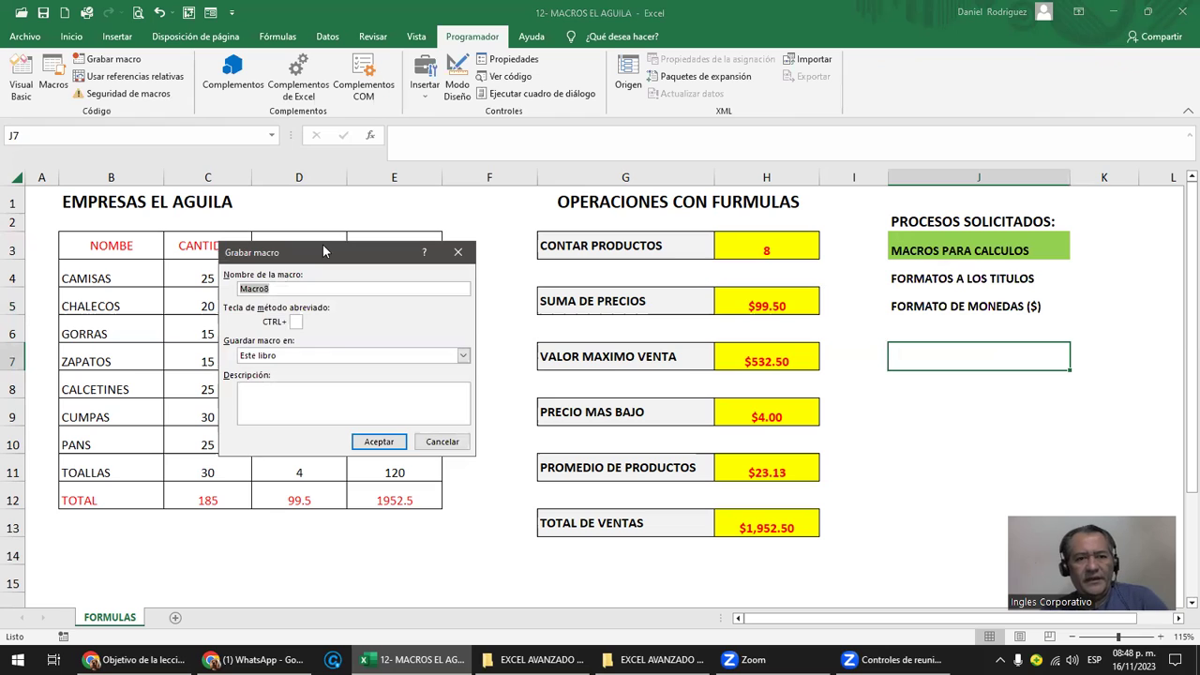
pyautogui.moveTo(328, 242); pyautogui.dragTo(576, 239)
pyautogui.write('FORMATOS_TITULOS')
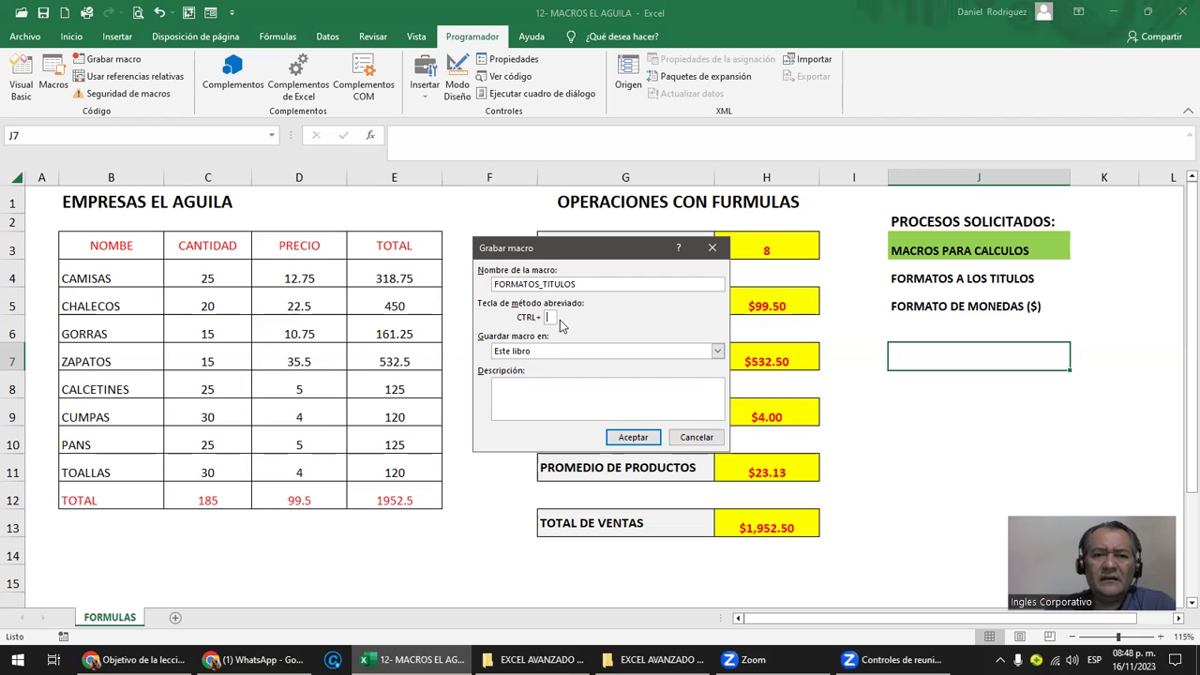
pyautogui.write('F')
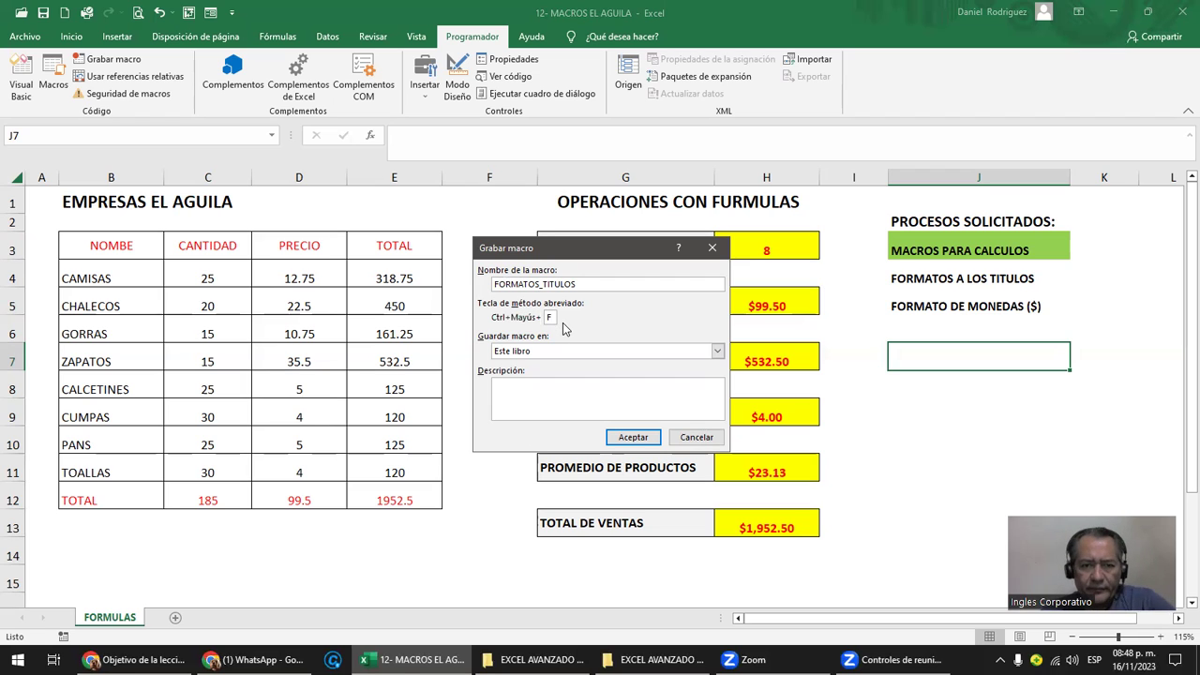
pyautogui.click(644, 444)
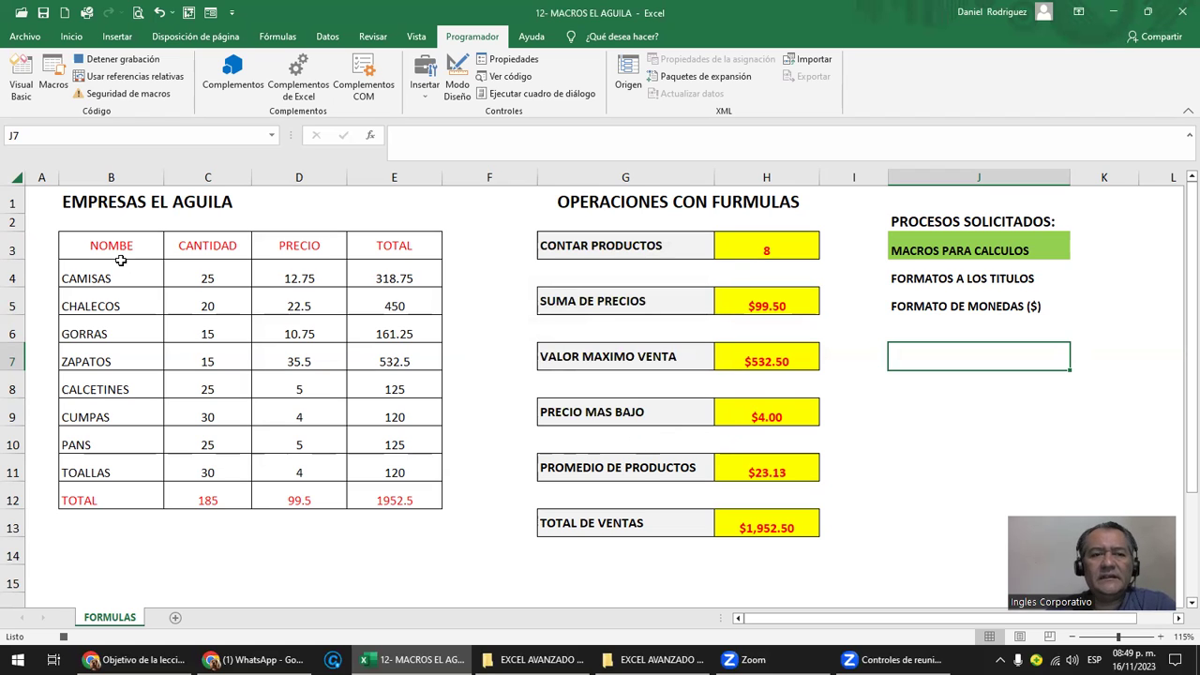
# Give the header row B3:E3 a light blue fill with bold black text.
pyautogui.moveTo(107, 246); pyautogui.dragTo(392, 249)
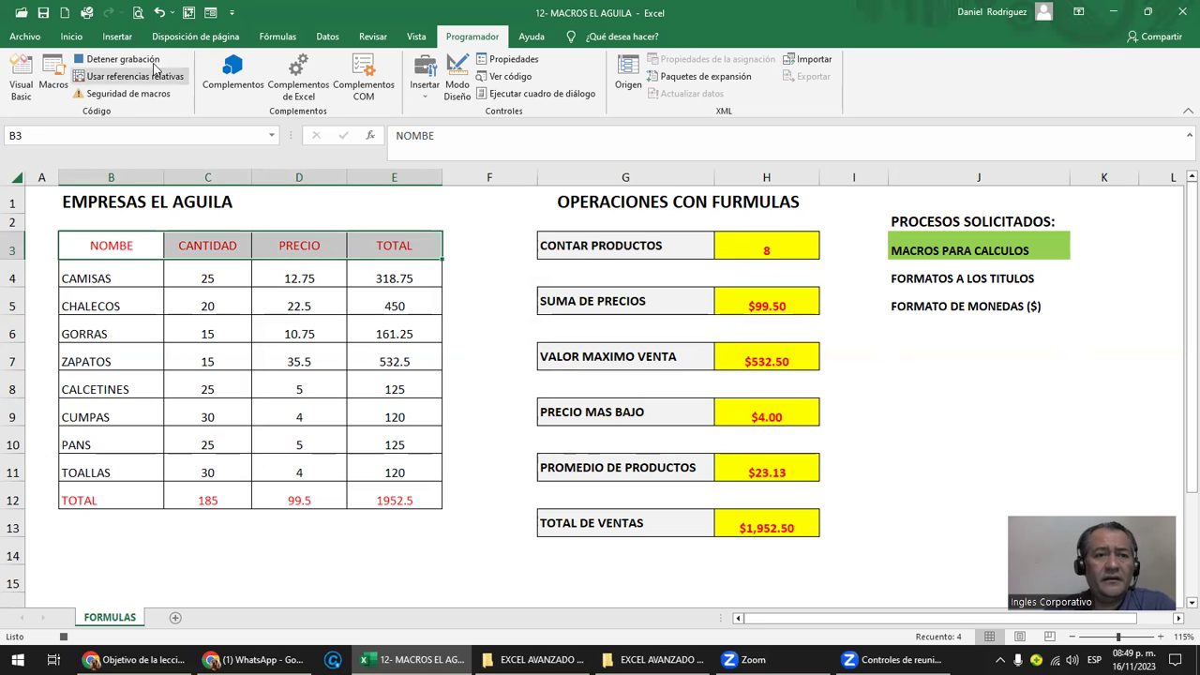
pyautogui.click(71, 36)
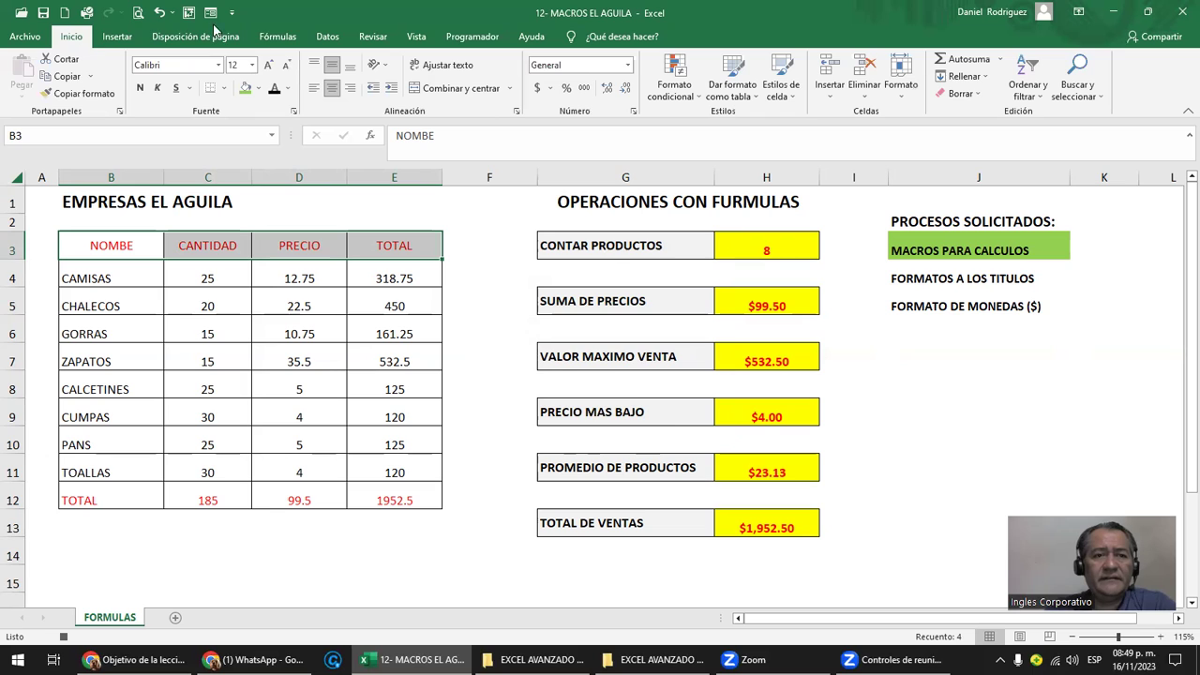
pyautogui.click(258, 87)
pyautogui.click(297, 142)
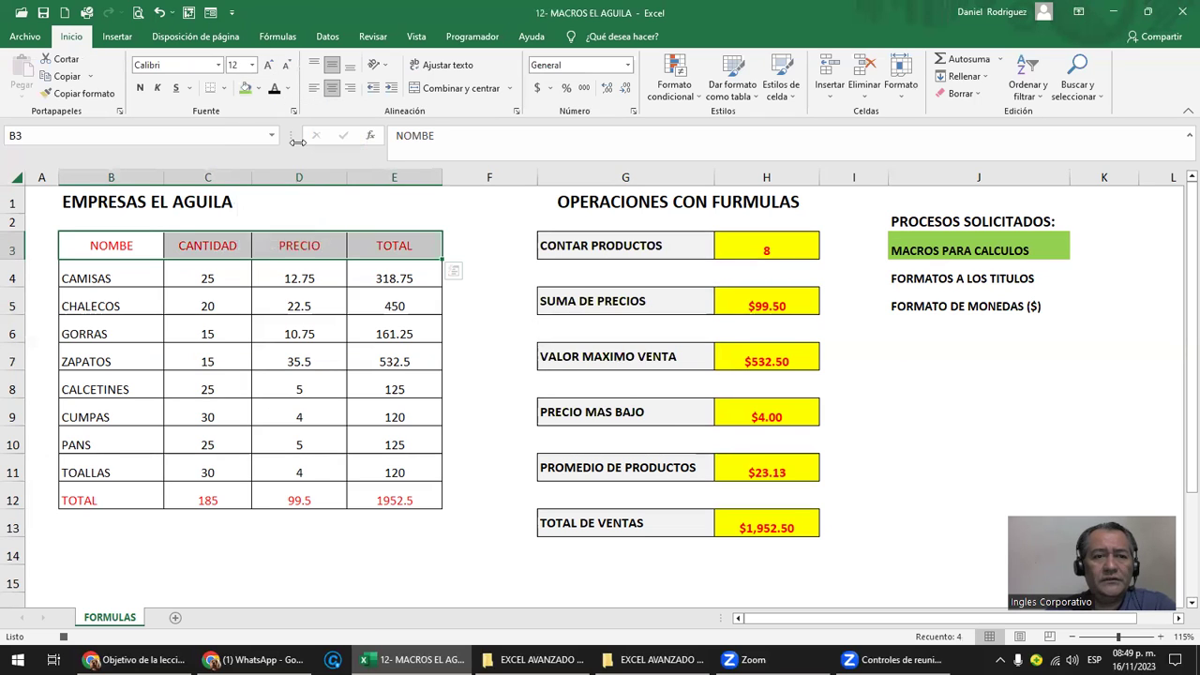
pyautogui.click(290, 88)
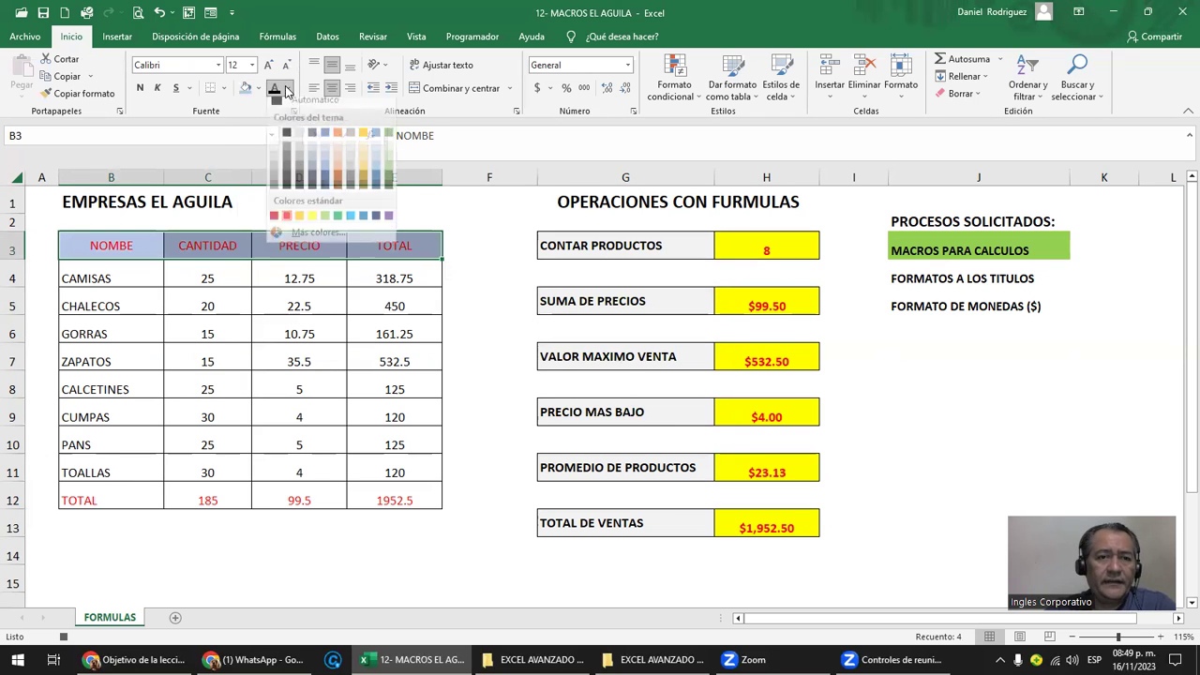
pyautogui.click(277, 112)
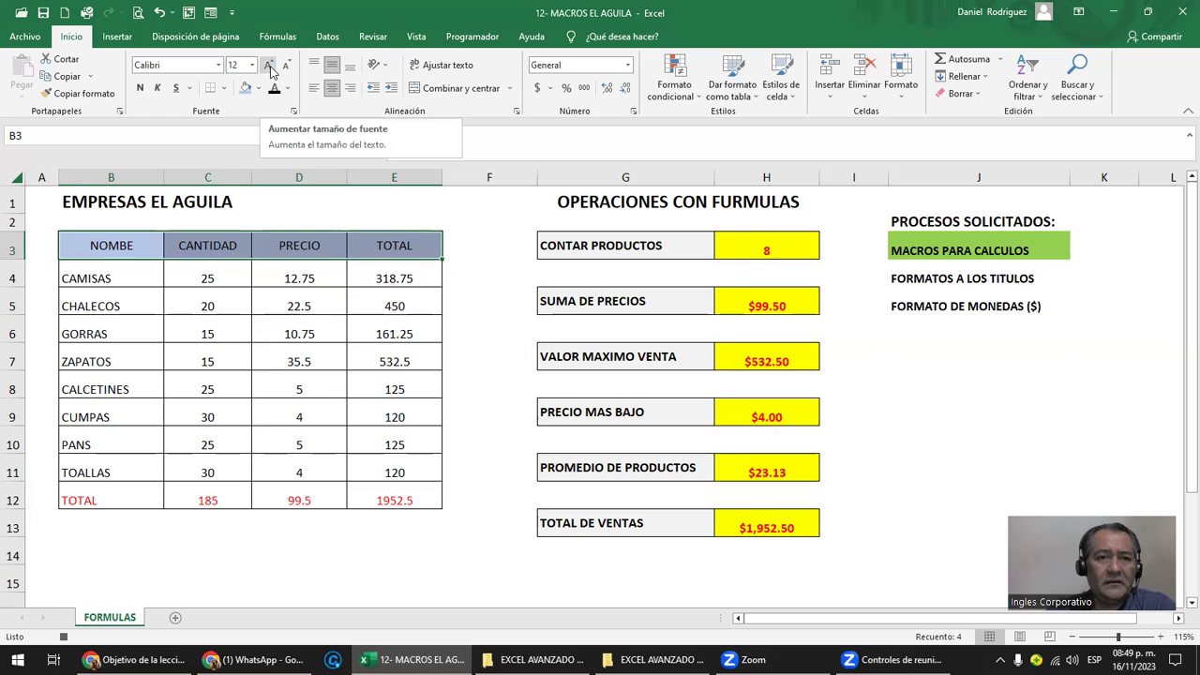
pyautogui.click(139, 91)
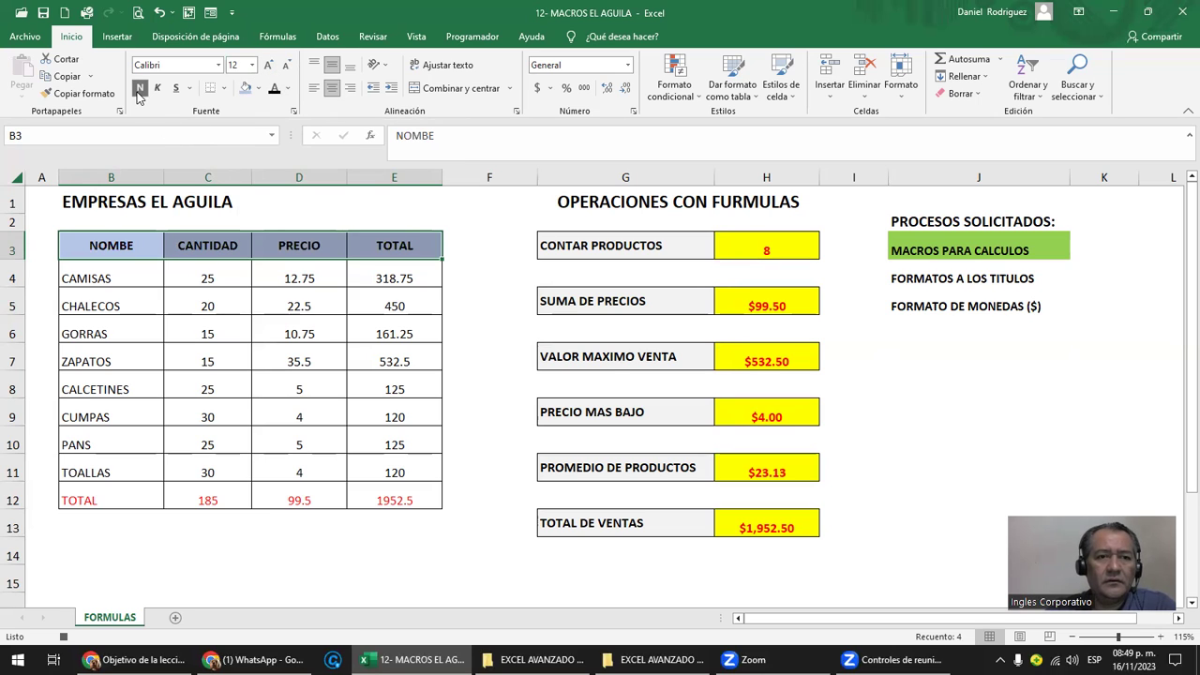
# Apply the same light blue fill and bold black text to the TOTAL row.
pyautogui.moveTo(80, 498)
pyautogui.mouseDown()
pyautogui.moveTo(386, 476)
pyautogui.moveTo(415, 498)
pyautogui.mouseUp()
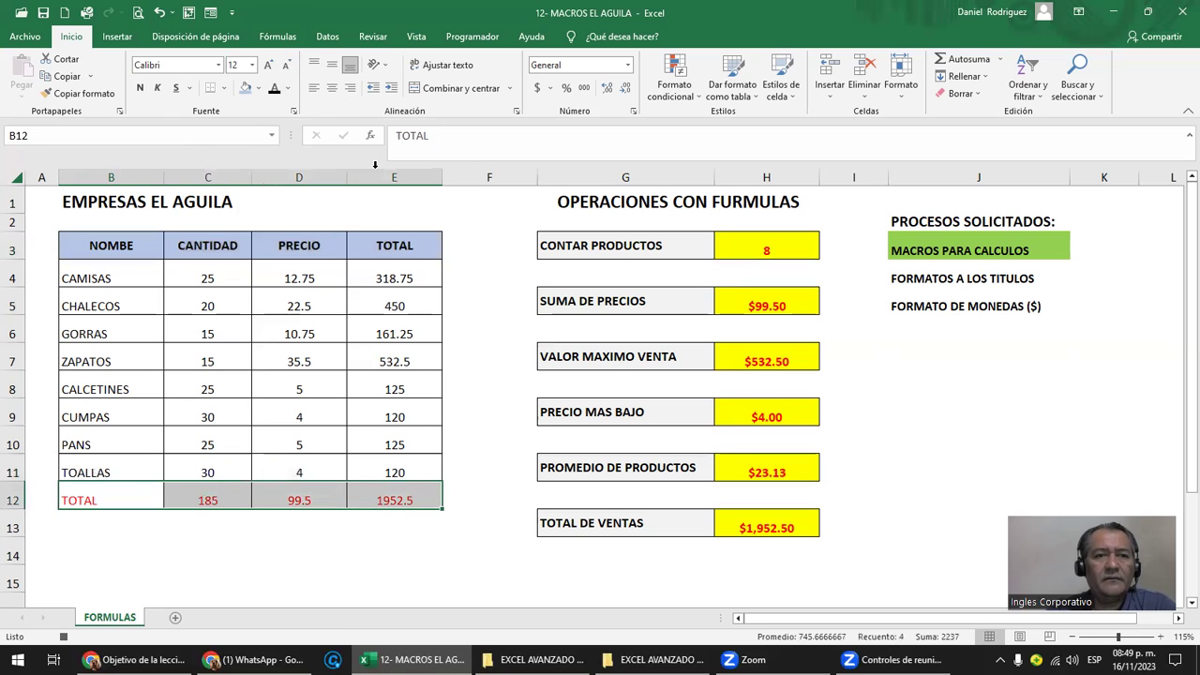
pyautogui.click(279, 93)
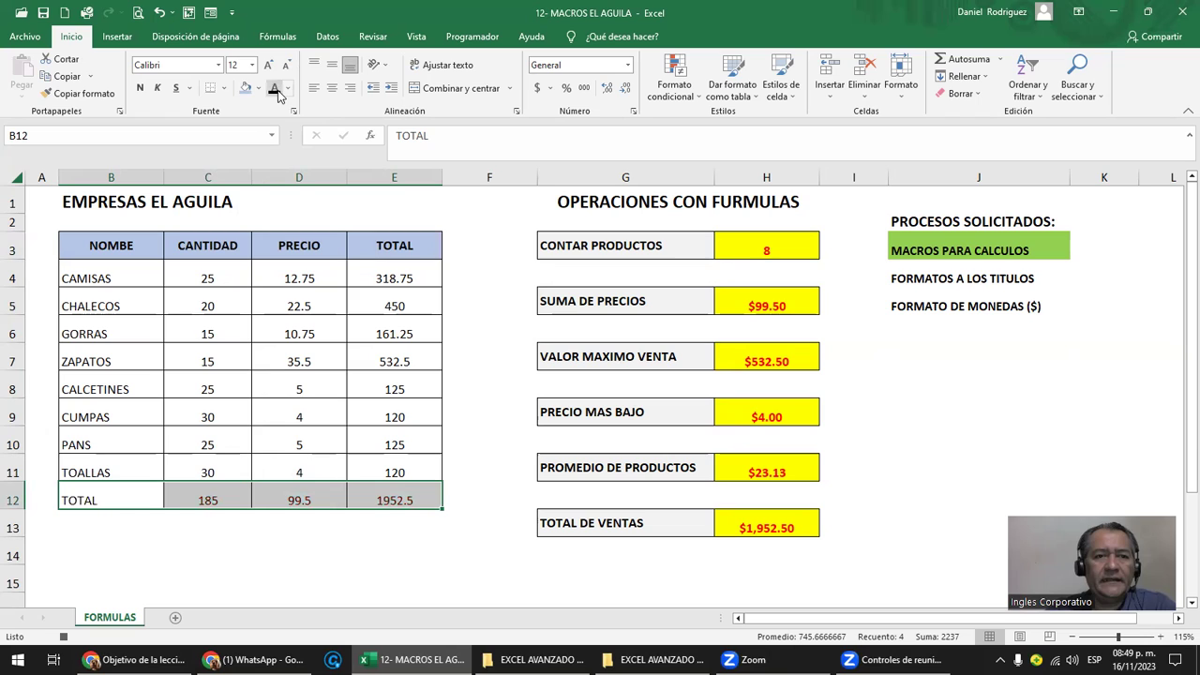
pyautogui.click(244, 91)
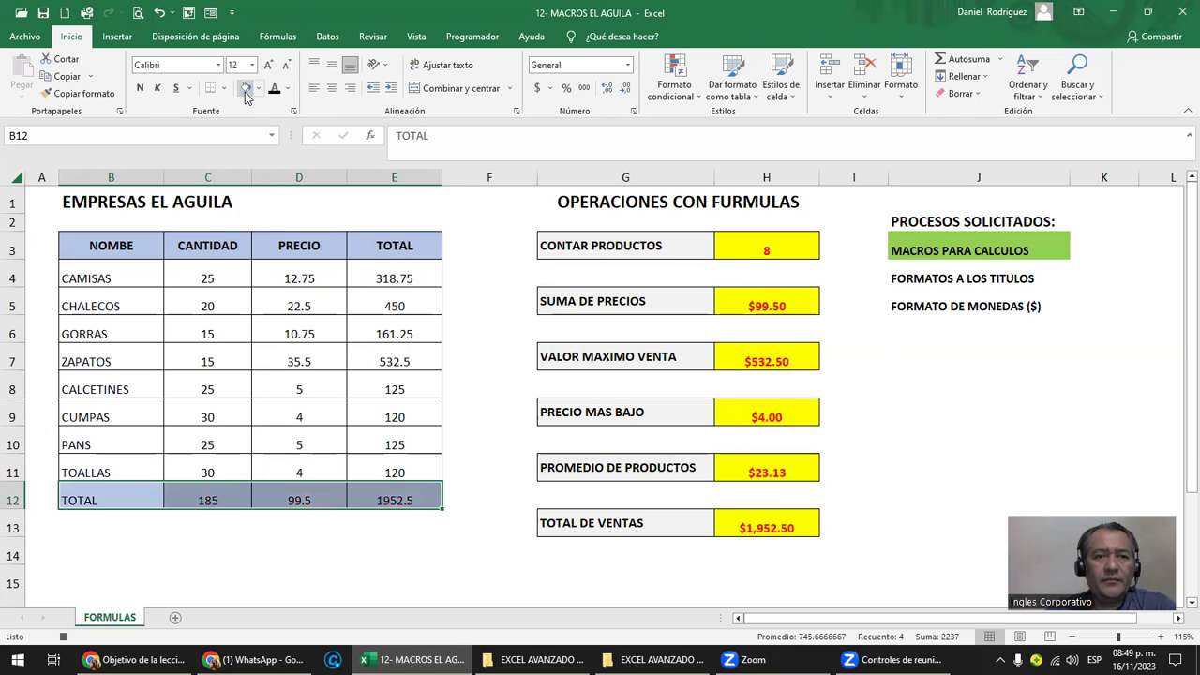
pyautogui.click(139, 88)
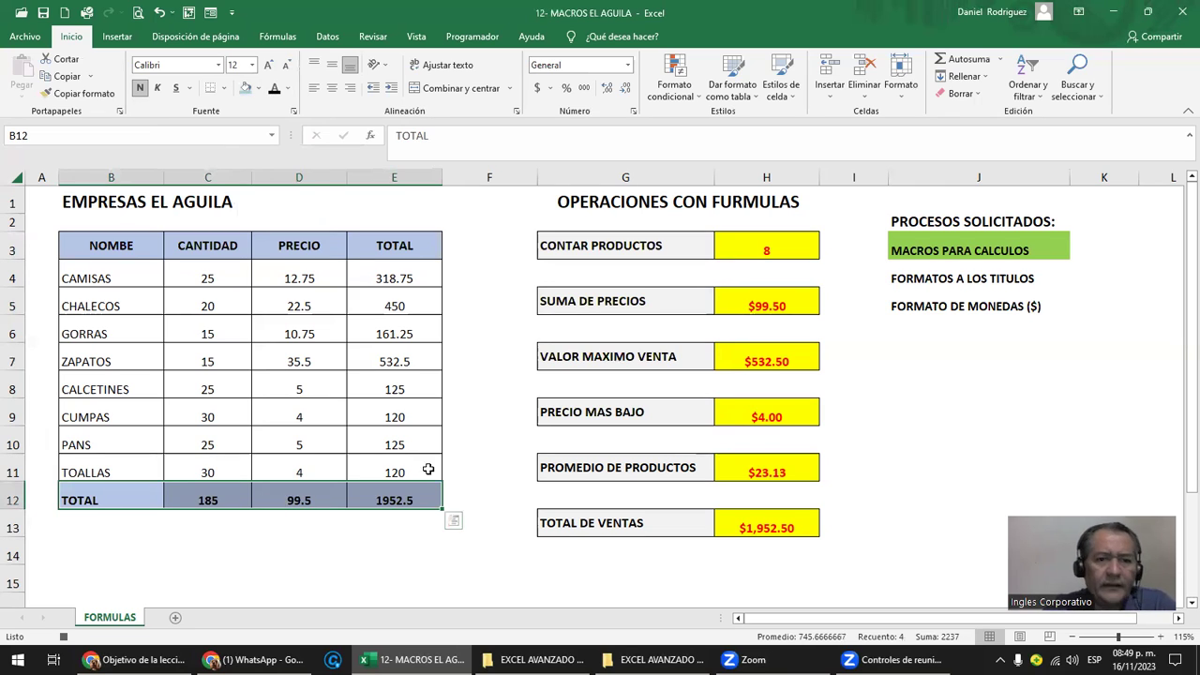
pyautogui.click(854, 198)
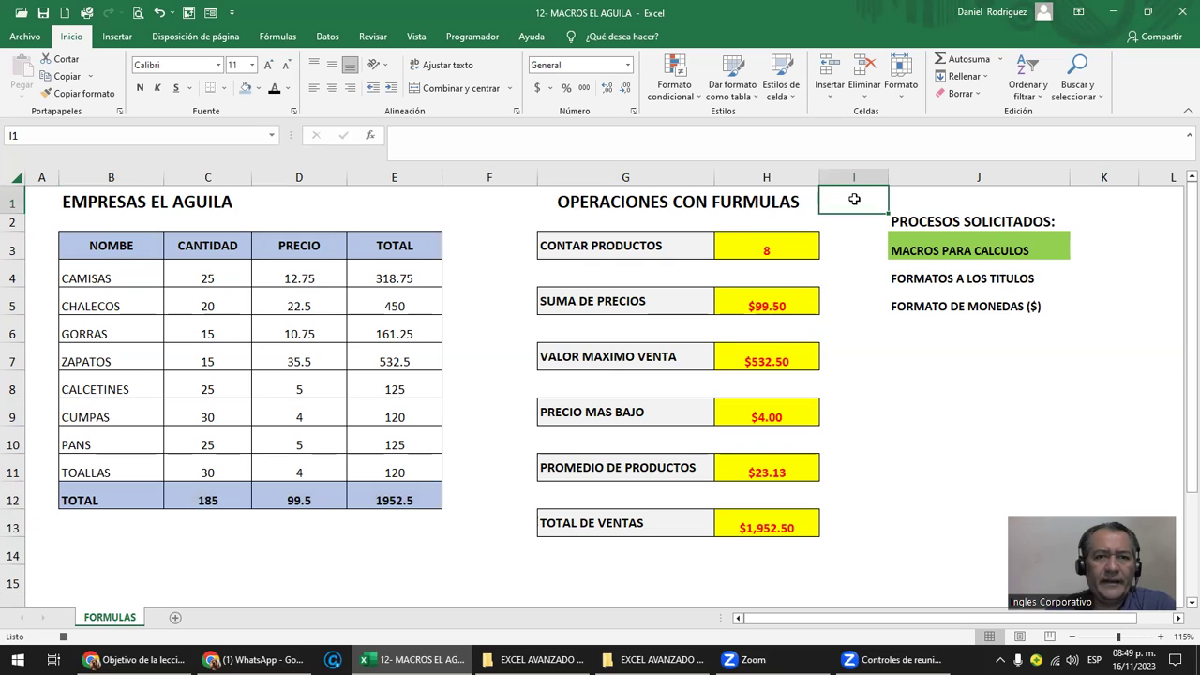
# Stop recording FORMATOS_TITULOS and select the header and TOTAL rows.
pyautogui.click(469, 36)
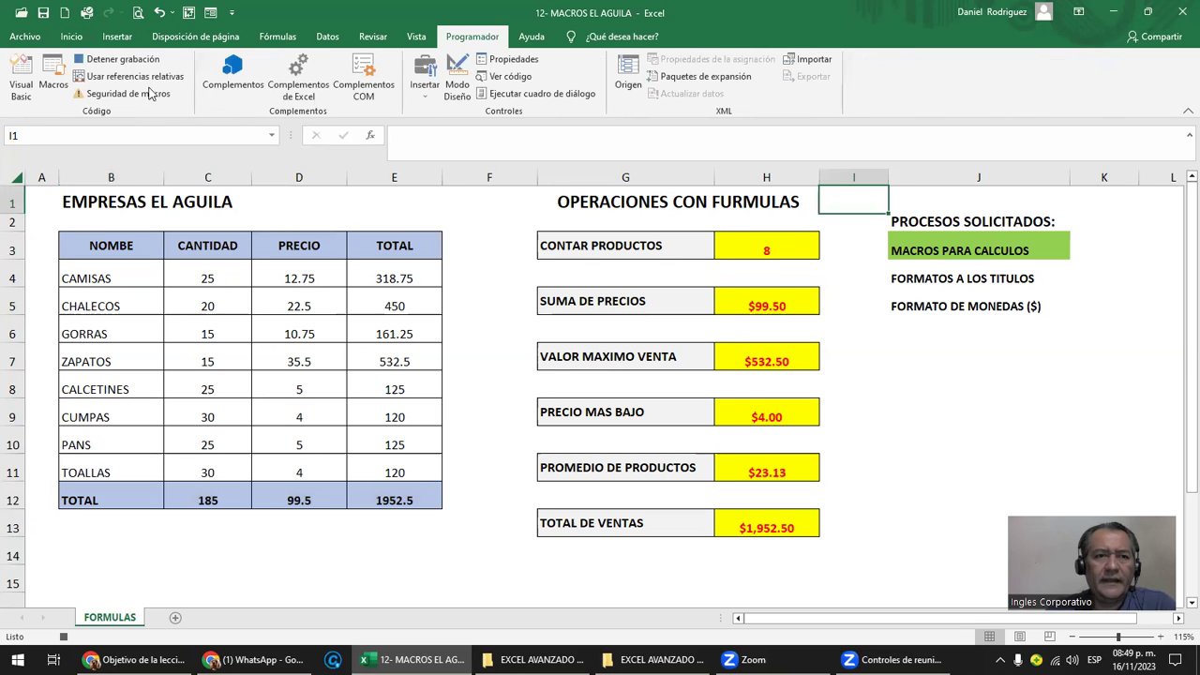
pyautogui.click(110, 60)
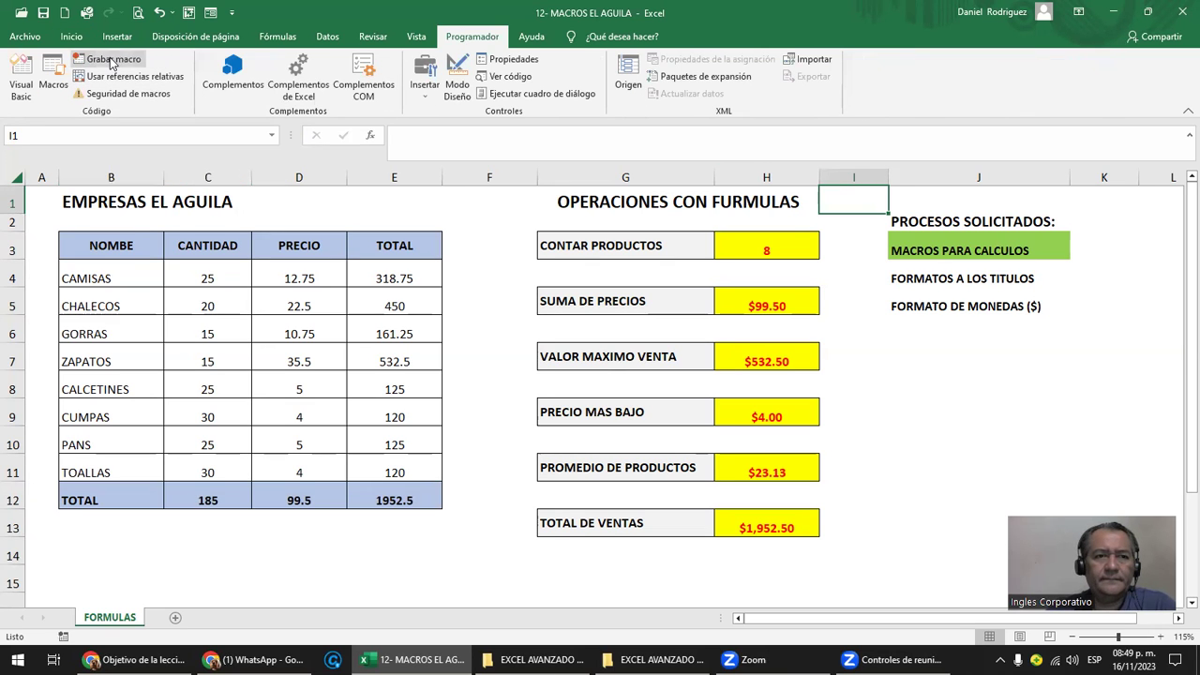
pyautogui.moveTo(99, 246); pyautogui.dragTo(389, 246)
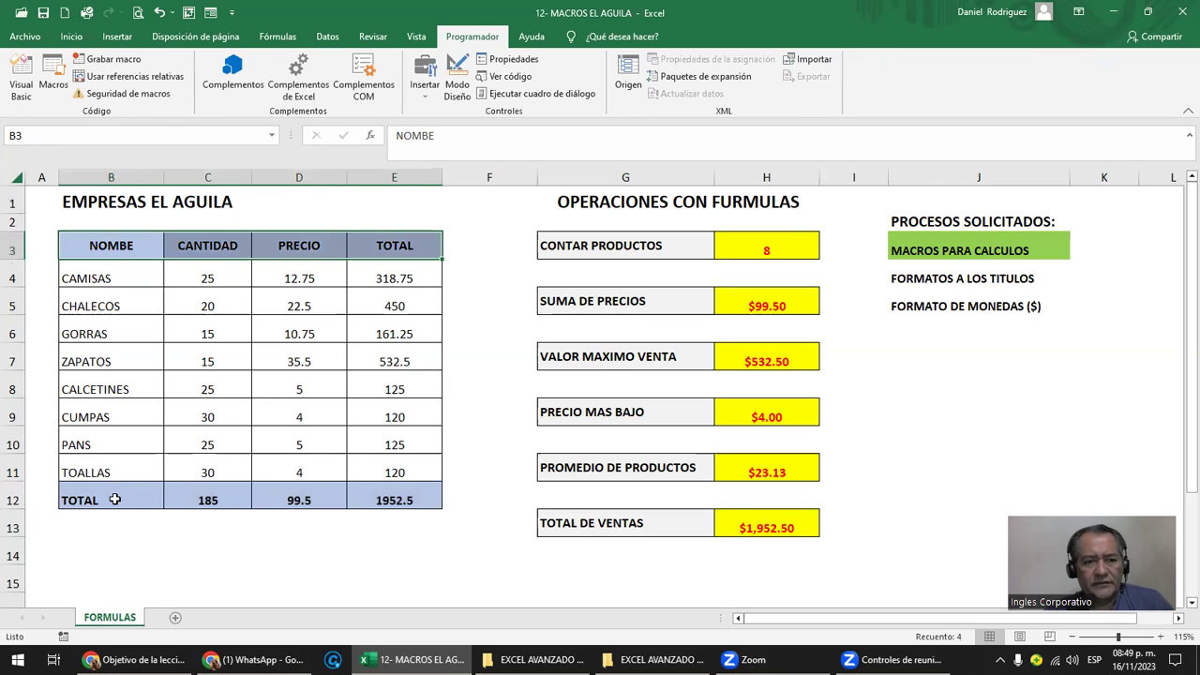
pyautogui.moveTo(115, 500); pyautogui.dragTo(393, 496)
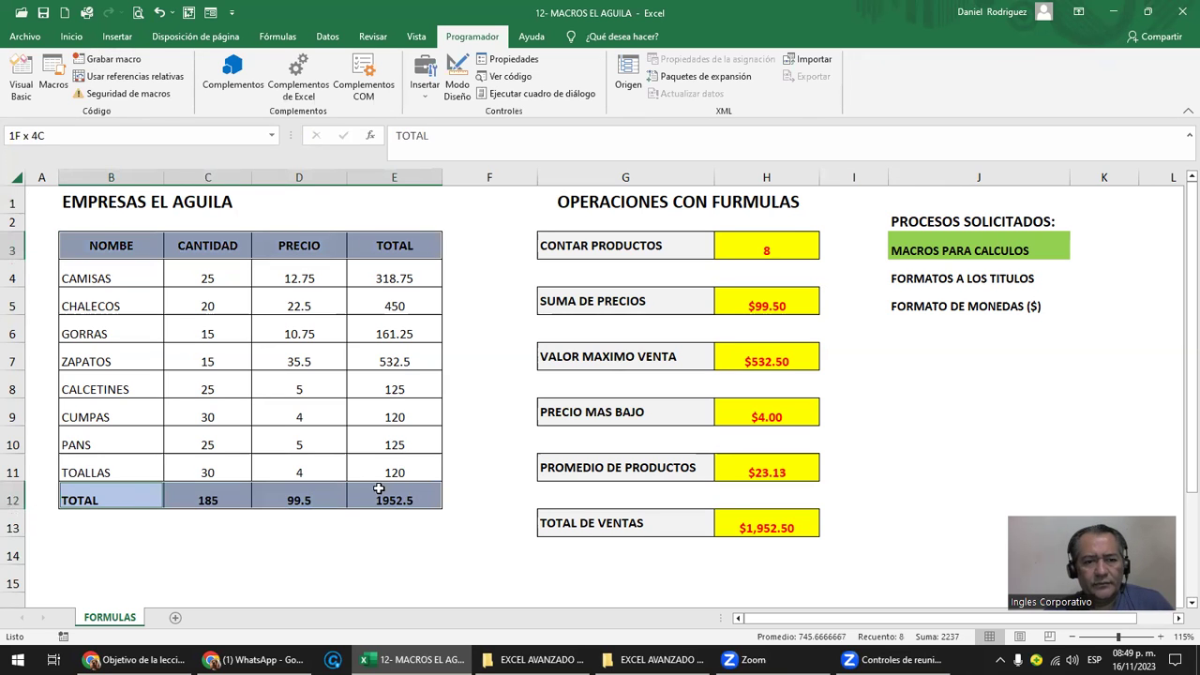
# Turn the header and TOTAL text red and remove their fill and bold.
pyautogui.click(71, 36)
pyautogui.click(287, 88)
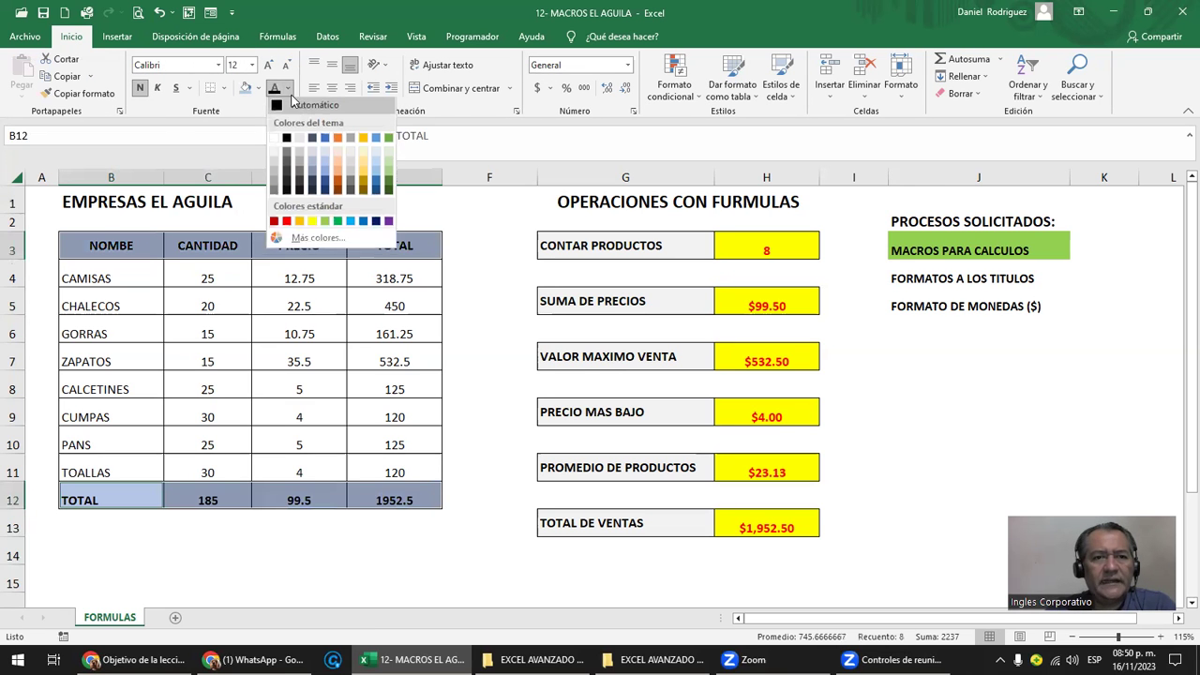
pyautogui.click(288, 223)
pyautogui.click(258, 88)
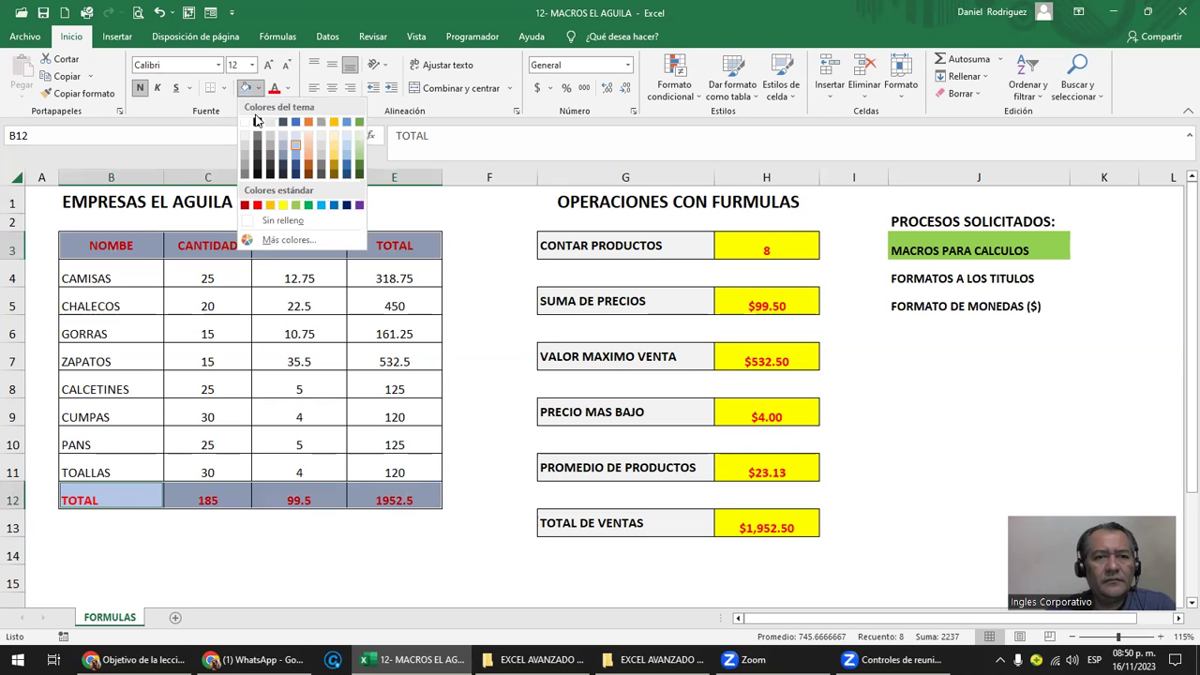
pyautogui.click(245, 131)
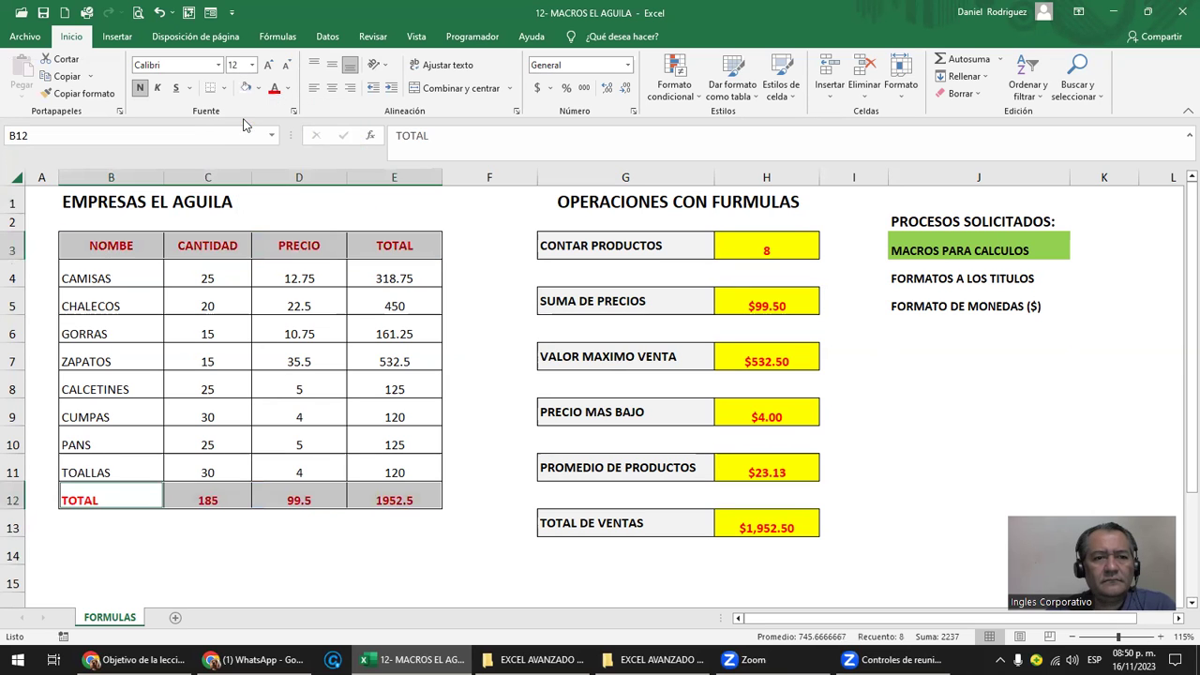
pyautogui.click(140, 88)
pyautogui.click(436, 208)
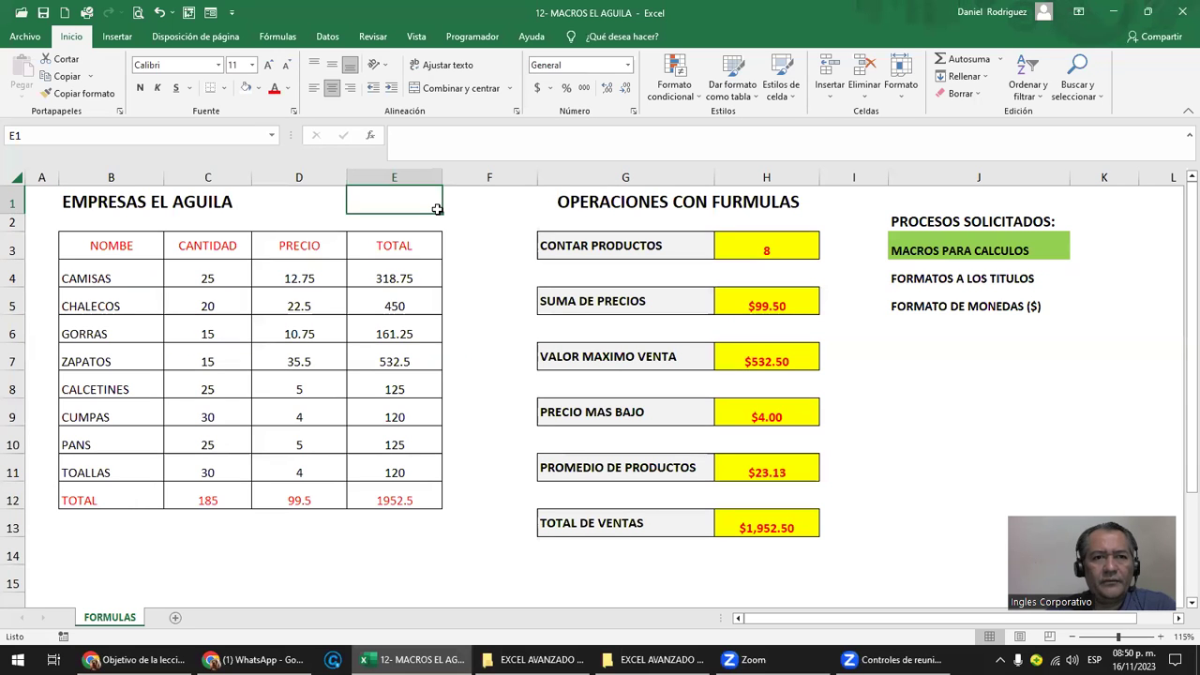
pyautogui.click(472, 36)
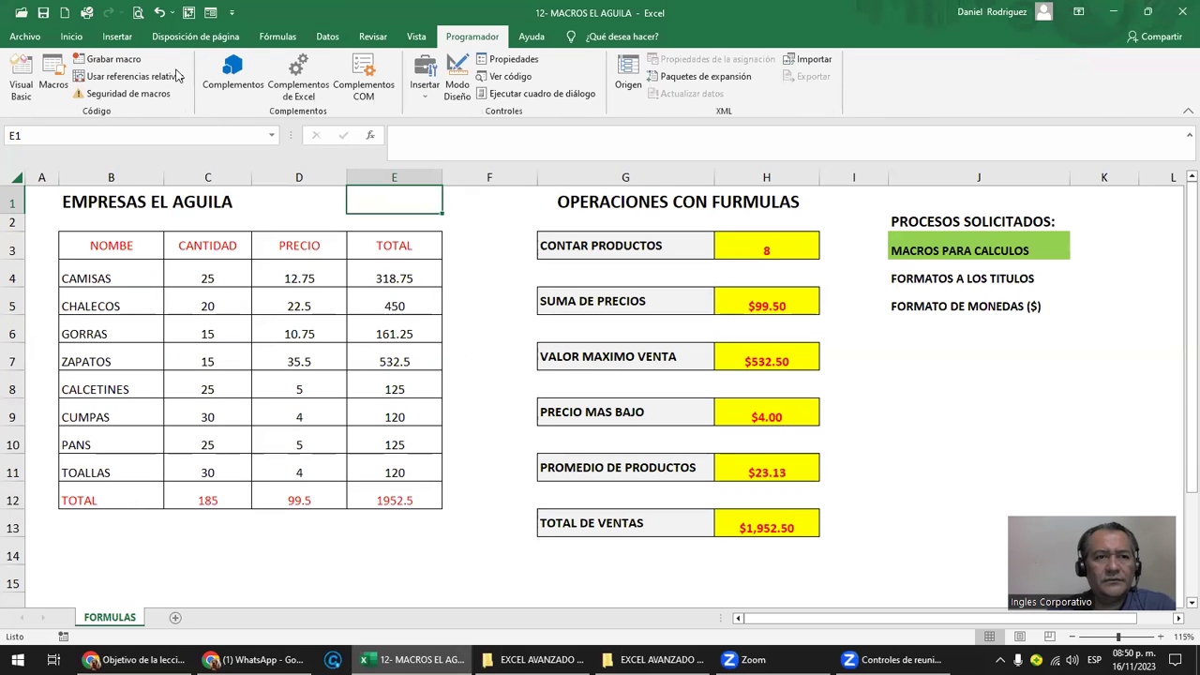
# Run the FORMATOS_TITULOS macro from the Macros list.
pyautogui.click(54, 81)
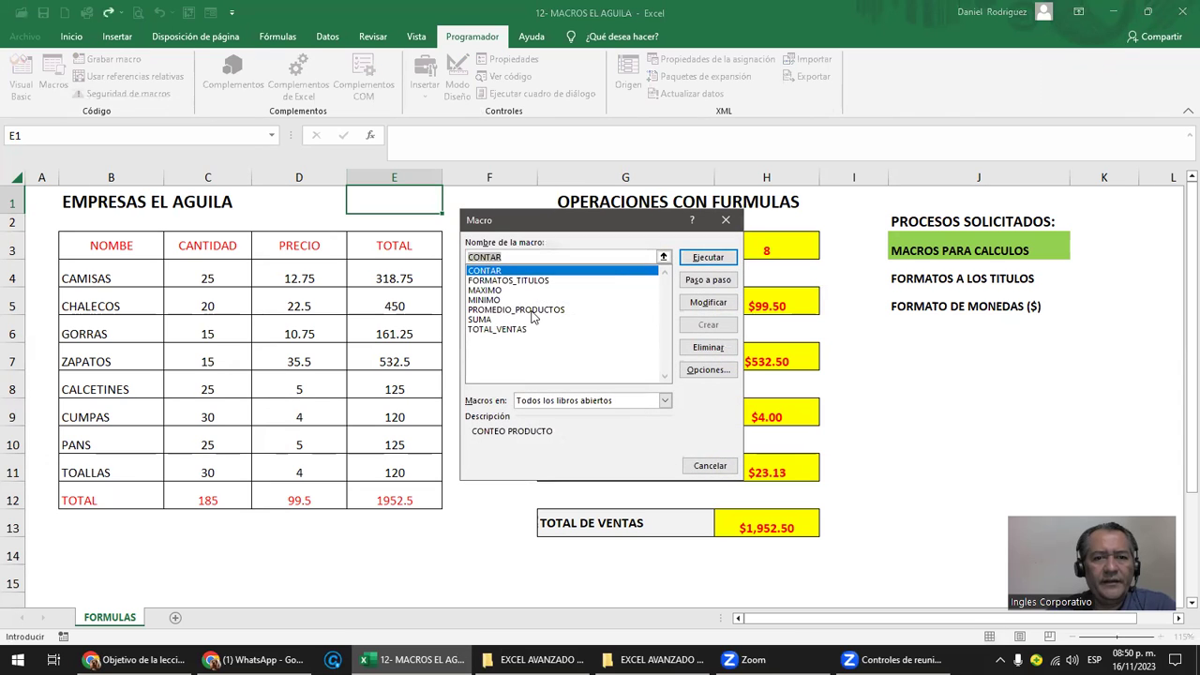
pyautogui.click(497, 281)
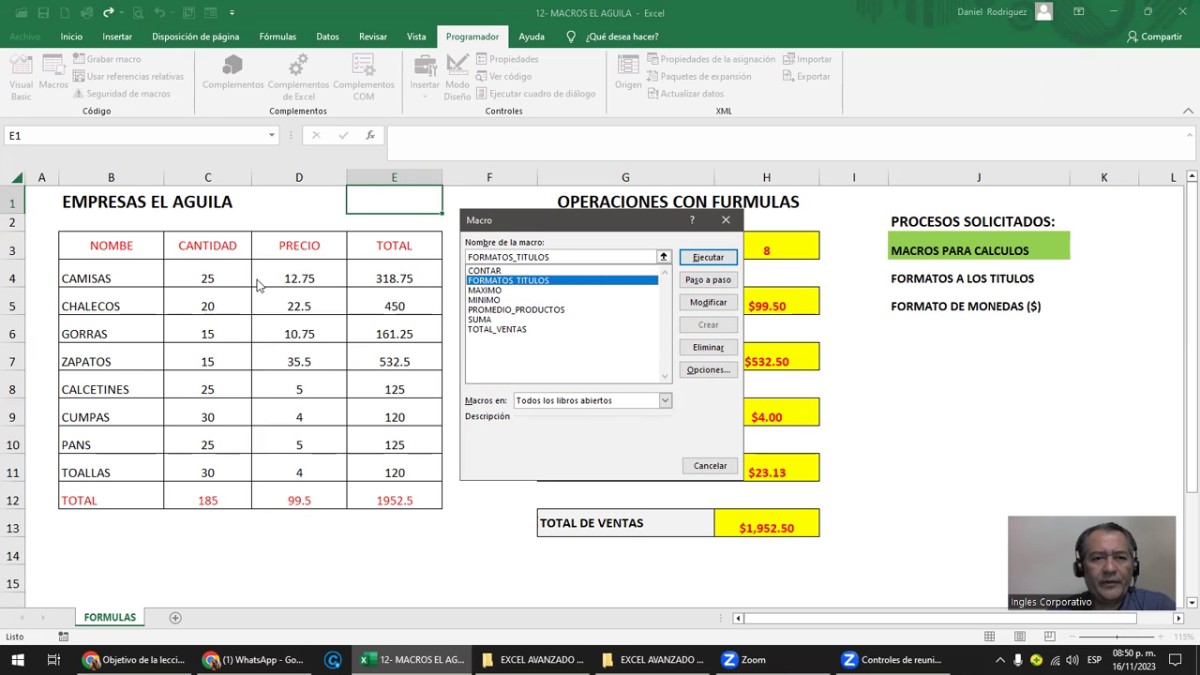
pyautogui.click(709, 257)
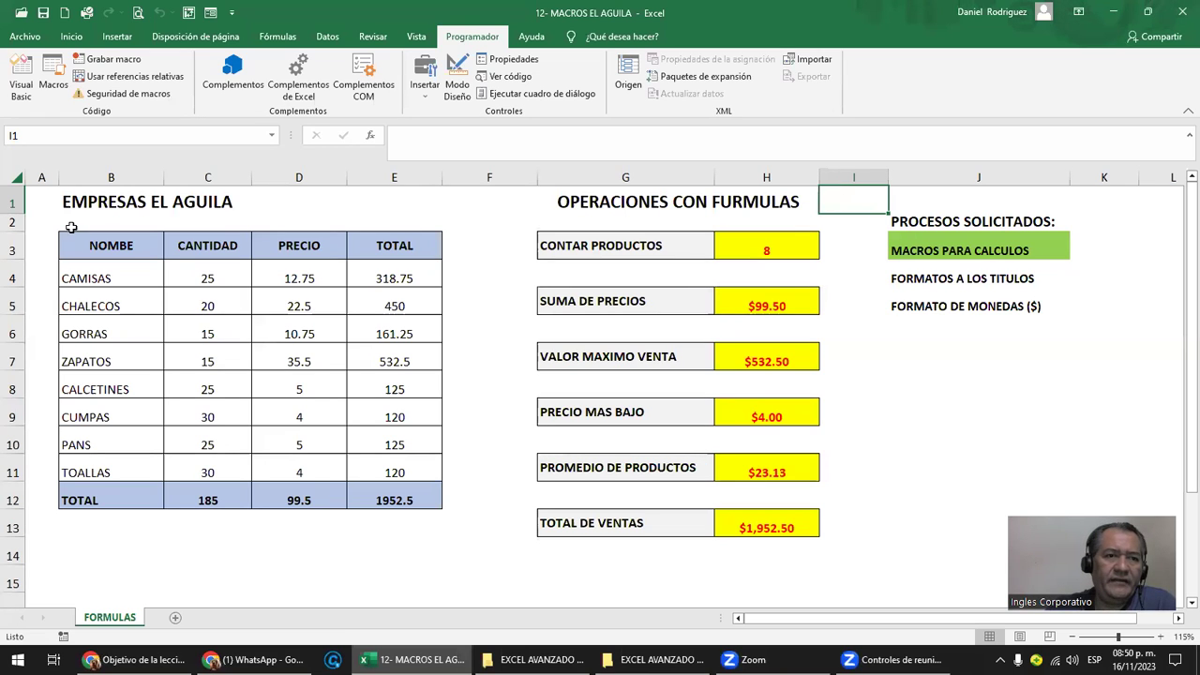
# Delete the EMPRESAS EL AGUILA title in B1, then undo to restore it.
pyautogui.click(29, 199)
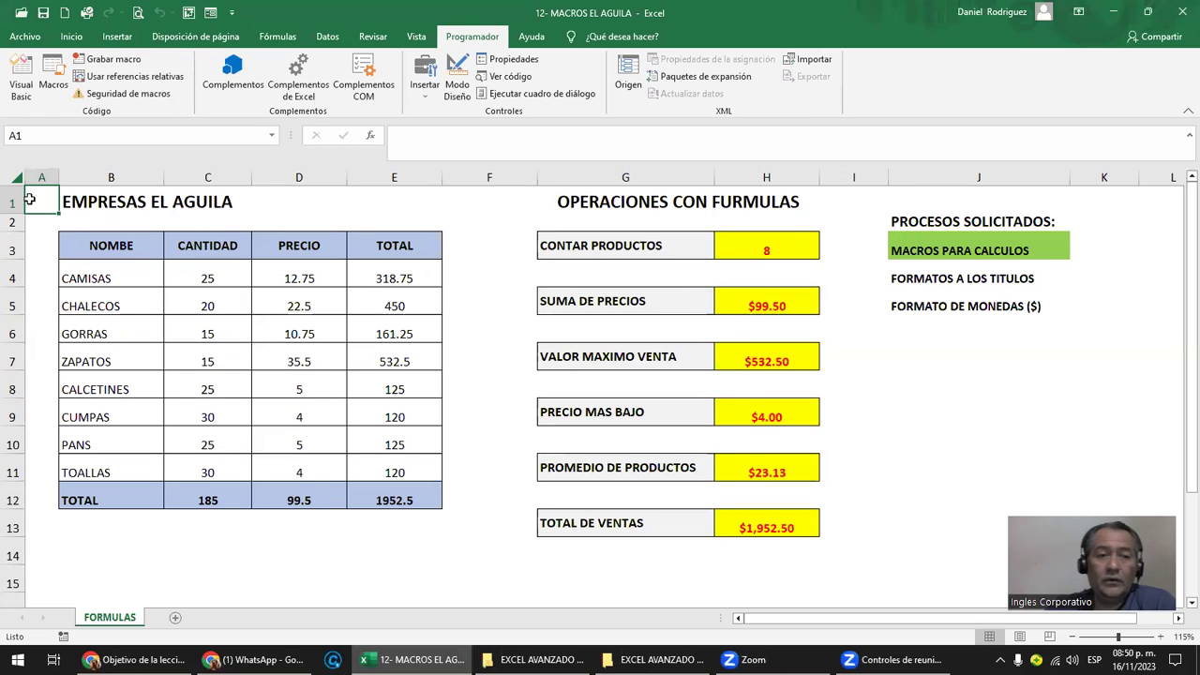
pyautogui.click(106, 205)
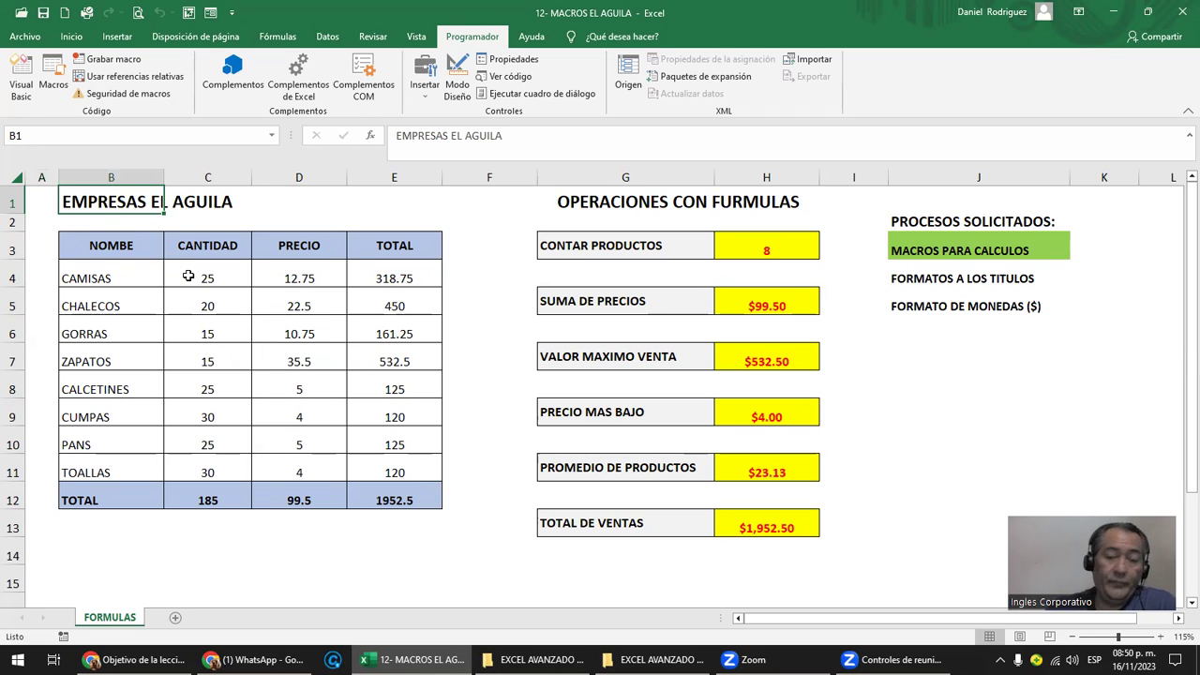
pyautogui.press('Delete')
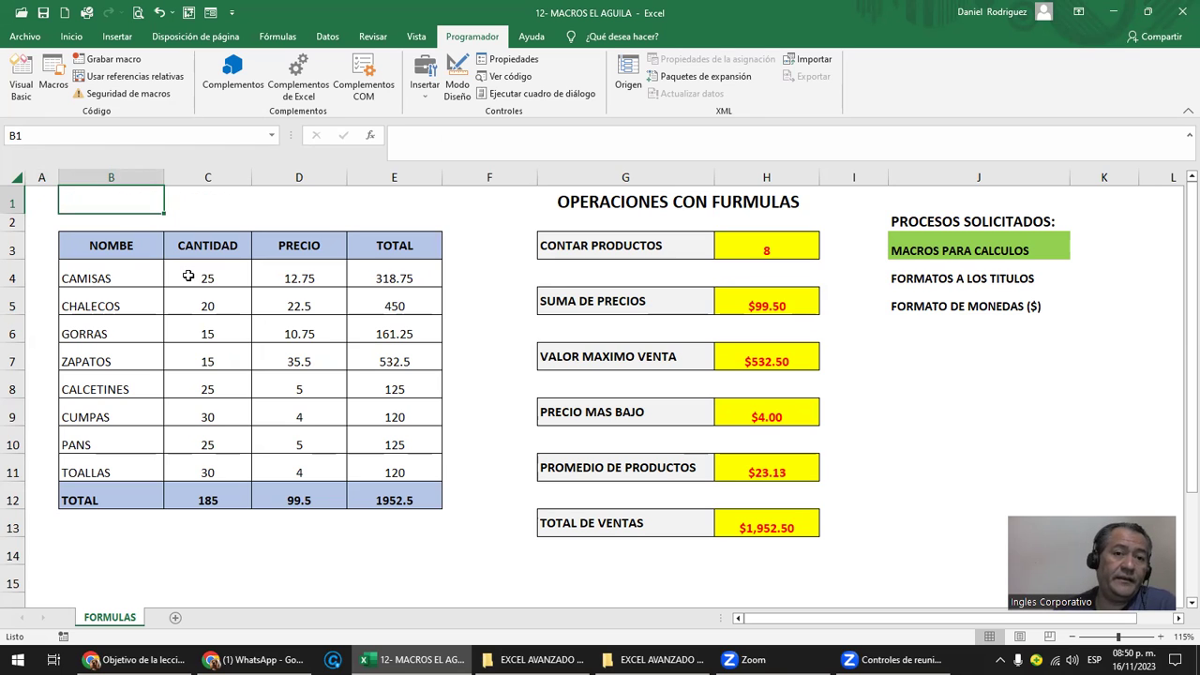
pyautogui.hotkey('ctrl', 'z')
# Select the MACROS PARA CALCULOS cell J3 with the Inicio tools showing.
pyautogui.press('Down')
pyautogui.press('Down')
pyautogui.press('Down')
pyautogui.press('Up')
pyautogui.press('Up')
pyautogui.press('Up')
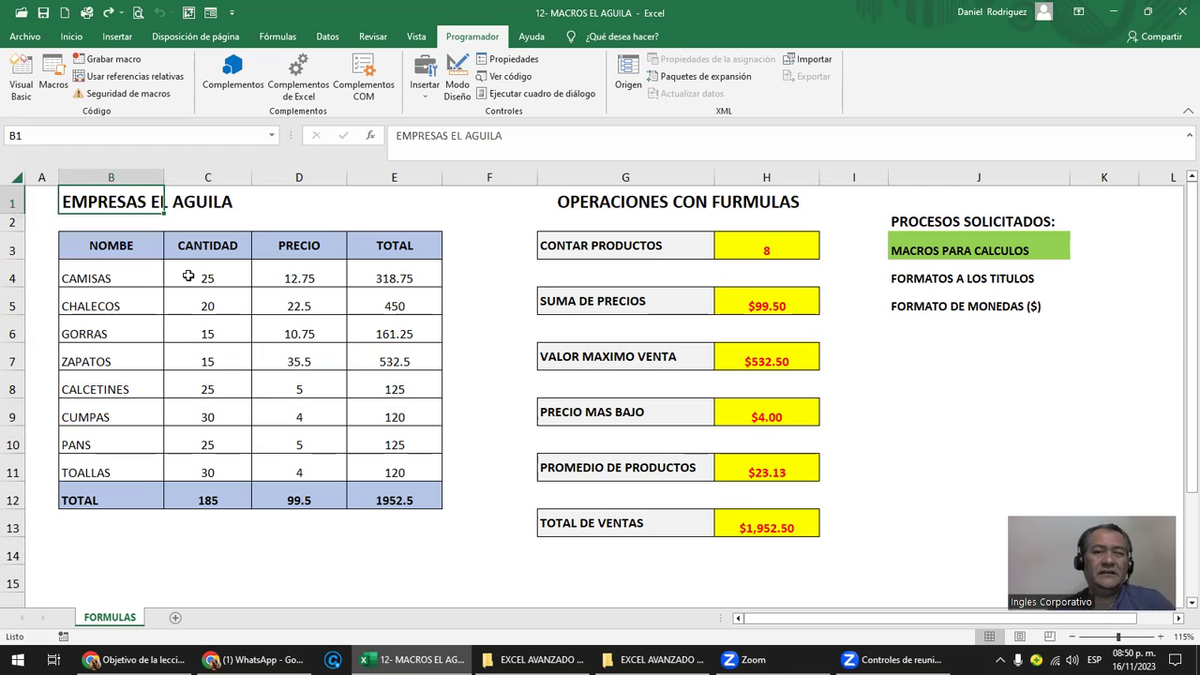
pyautogui.click(859, 196)
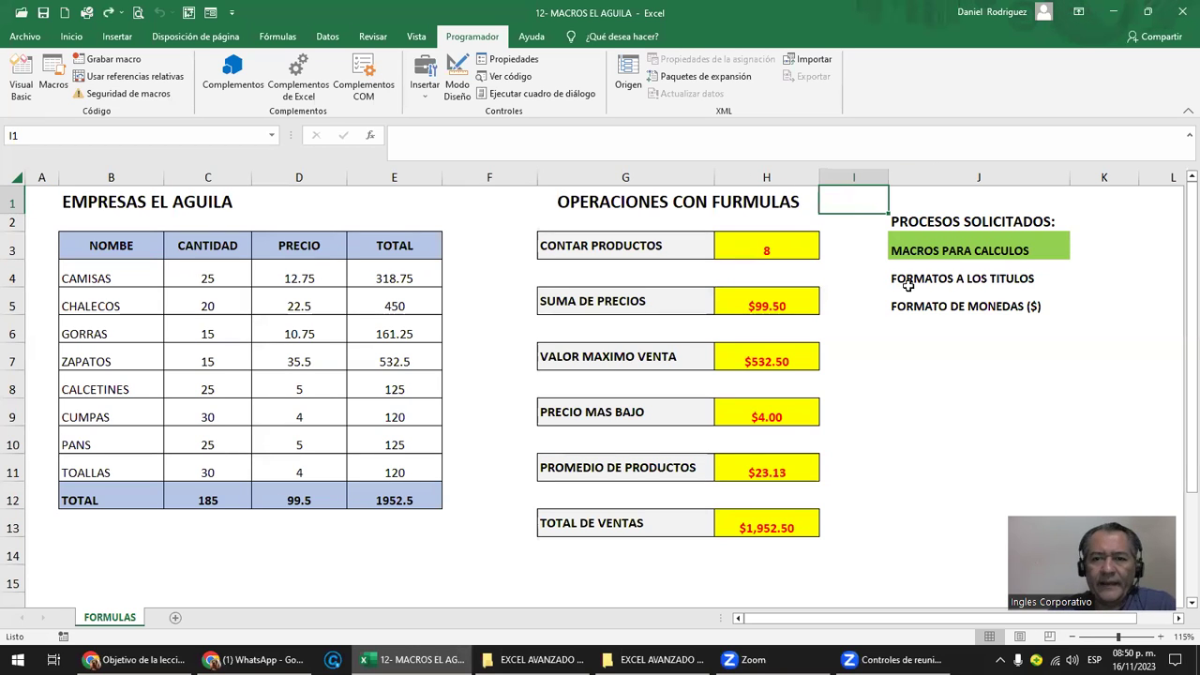
pyautogui.click(916, 255)
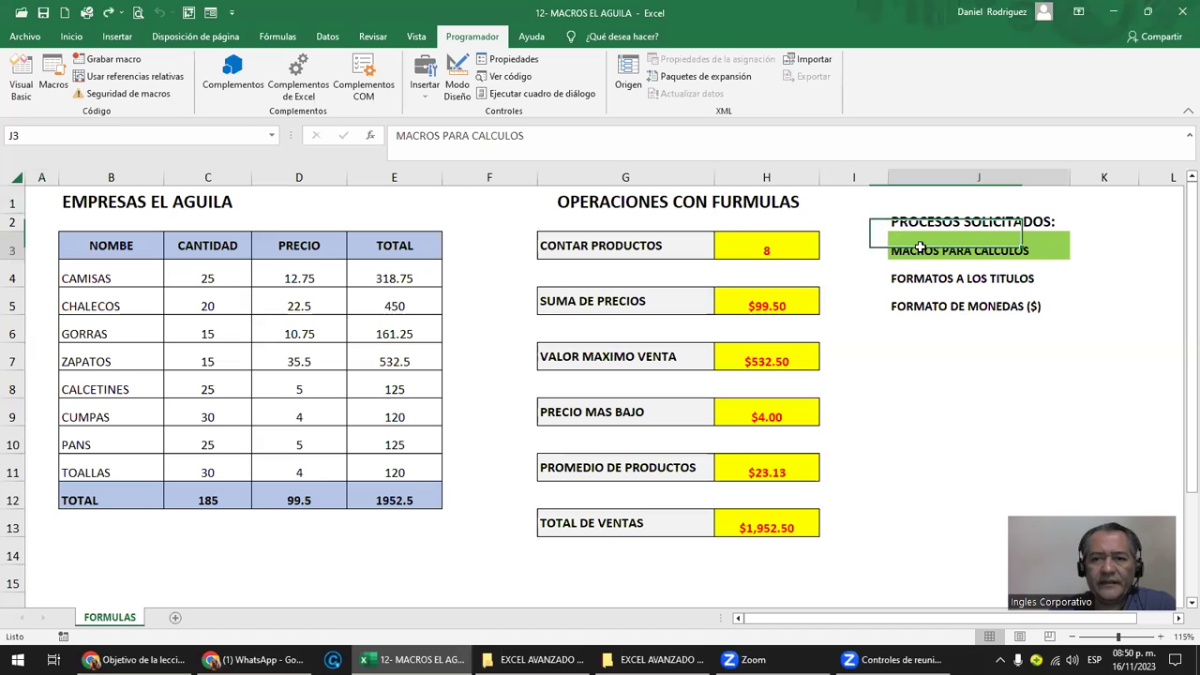
pyautogui.click(71, 37)
# Copy the green format onto FORMATOS A LOS TITULOS with Format Painter.
pyautogui.click(79, 93)
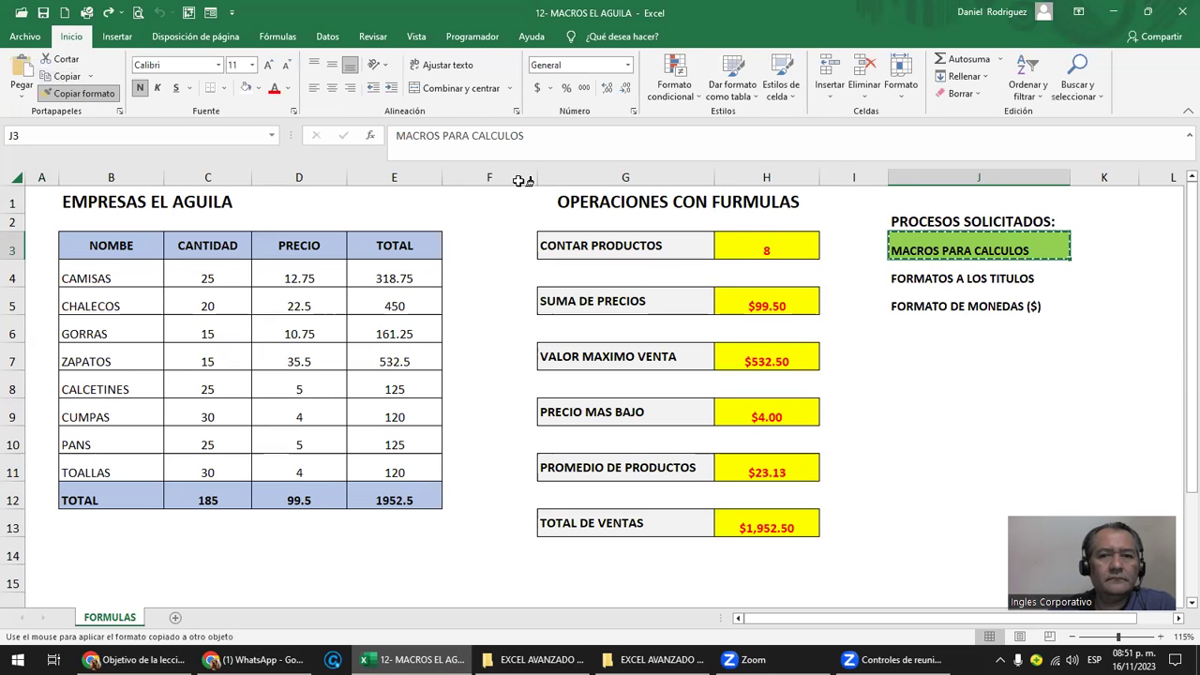
pyautogui.click(902, 279)
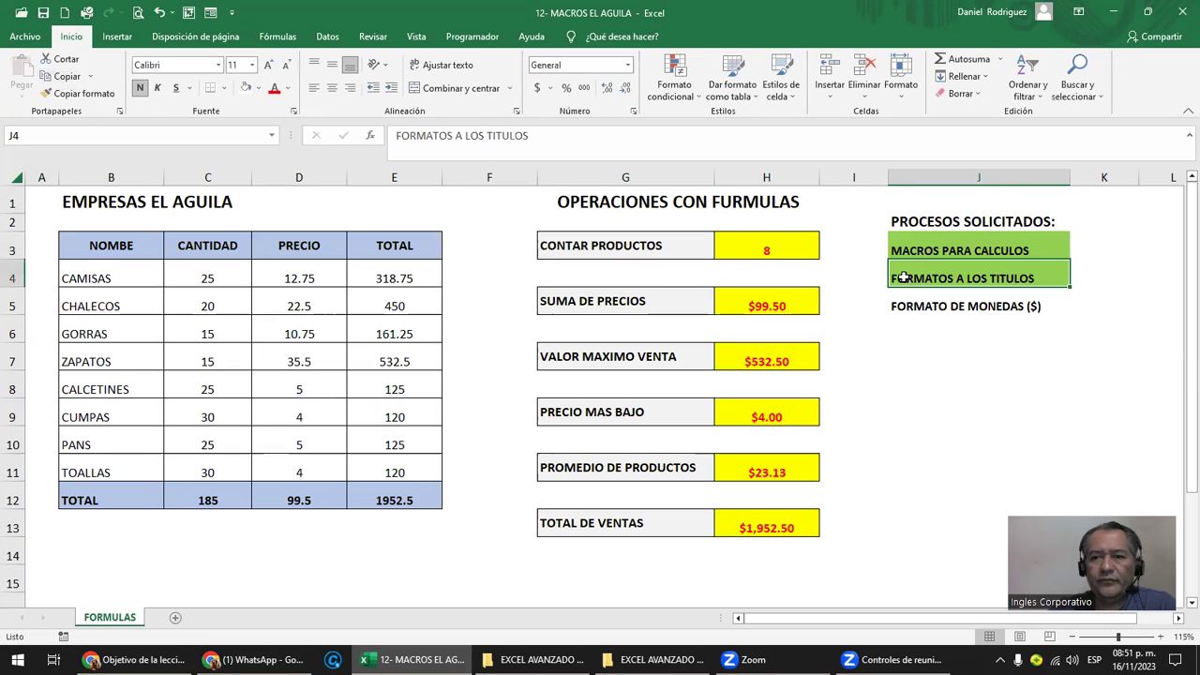
pyautogui.click(107, 249)
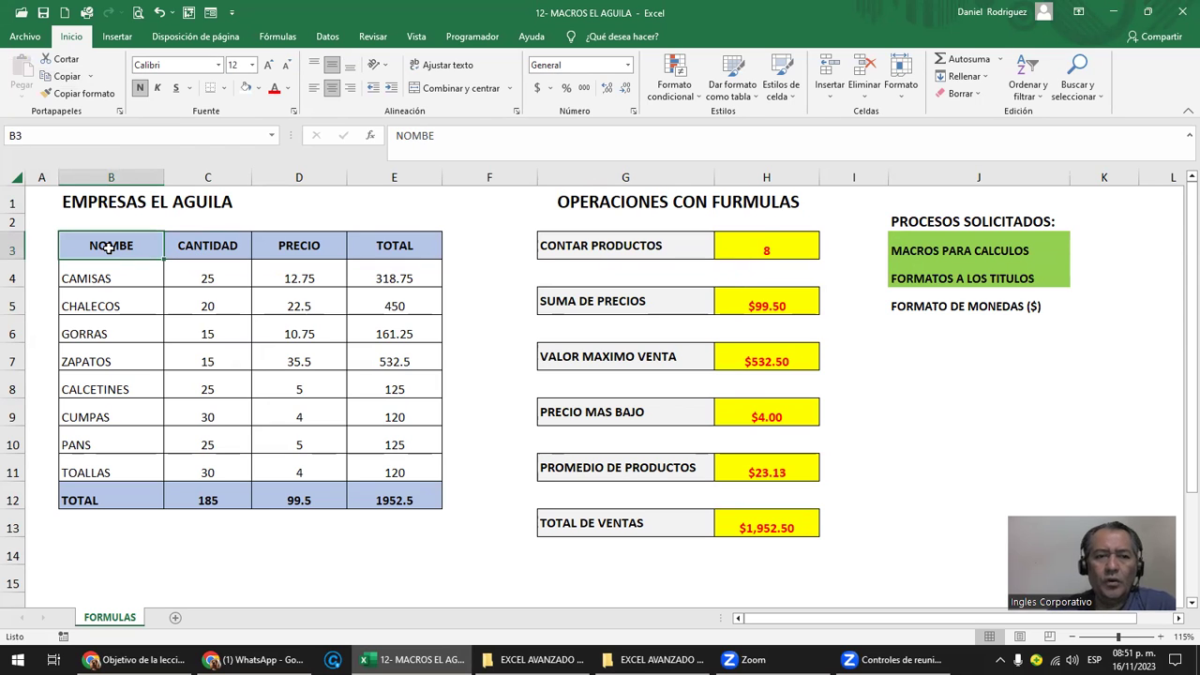
# Select the table's data, product names, quantities and prices to review them.
pyautogui.moveTo(82, 276); pyautogui.dragTo(404, 472)
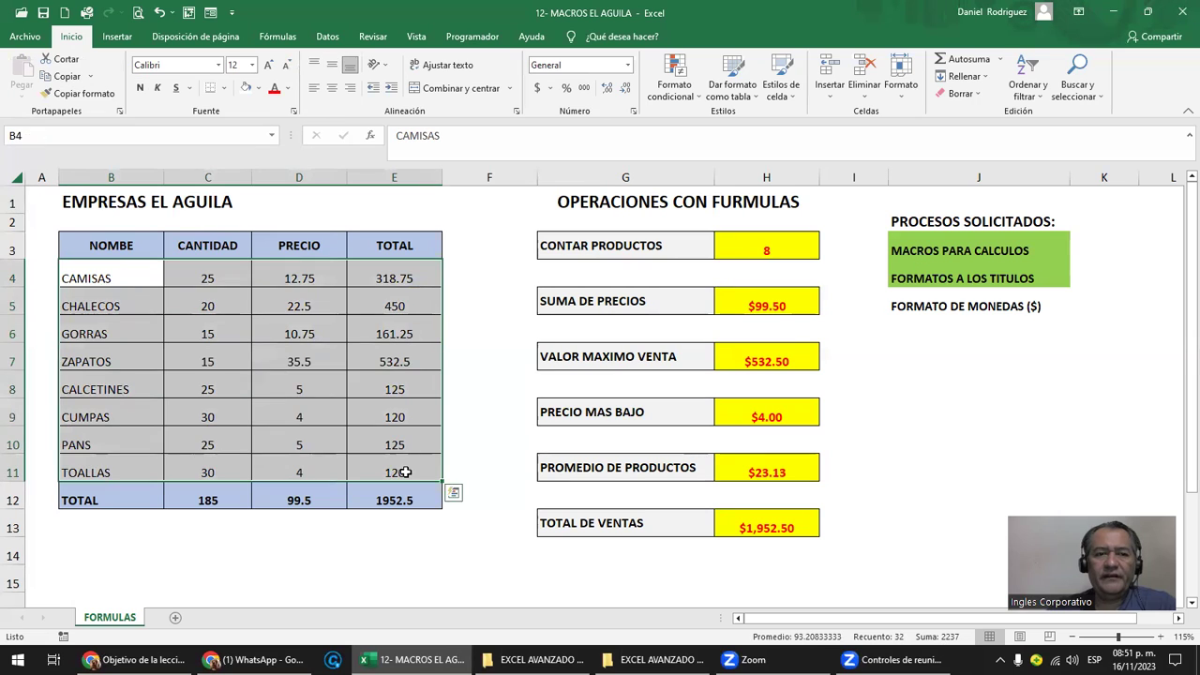
pyautogui.click(81, 276)
pyautogui.moveTo(81, 277); pyautogui.dragTo(99, 466)
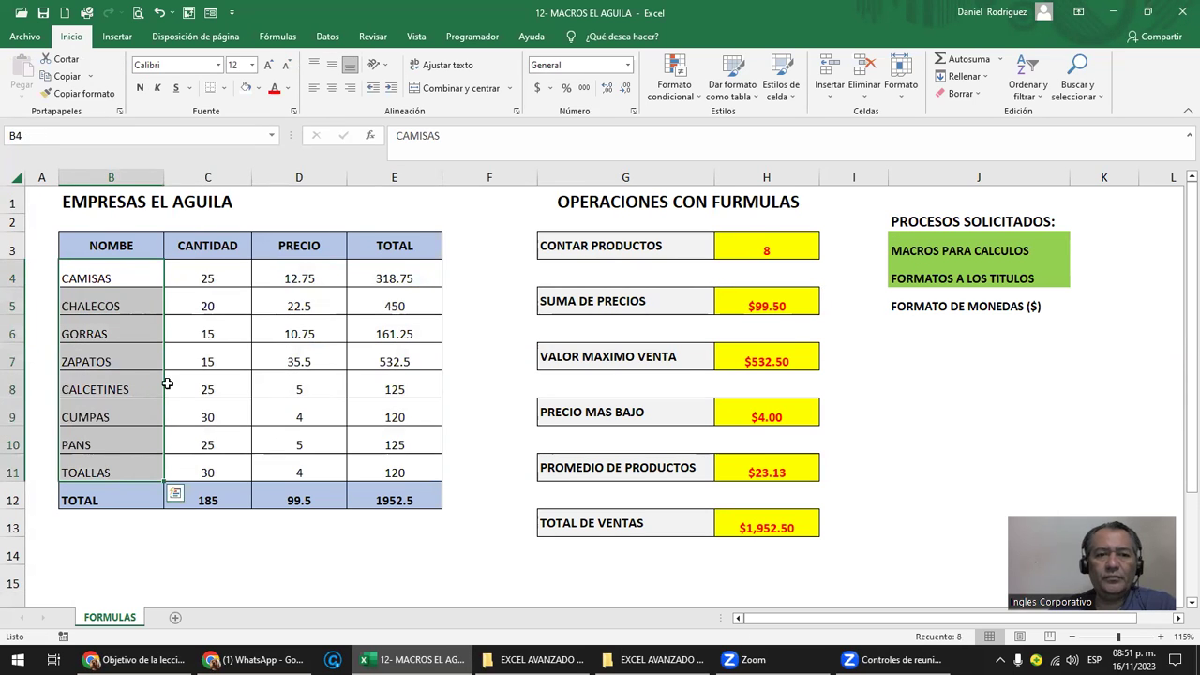
pyautogui.moveTo(211, 278); pyautogui.dragTo(219, 465)
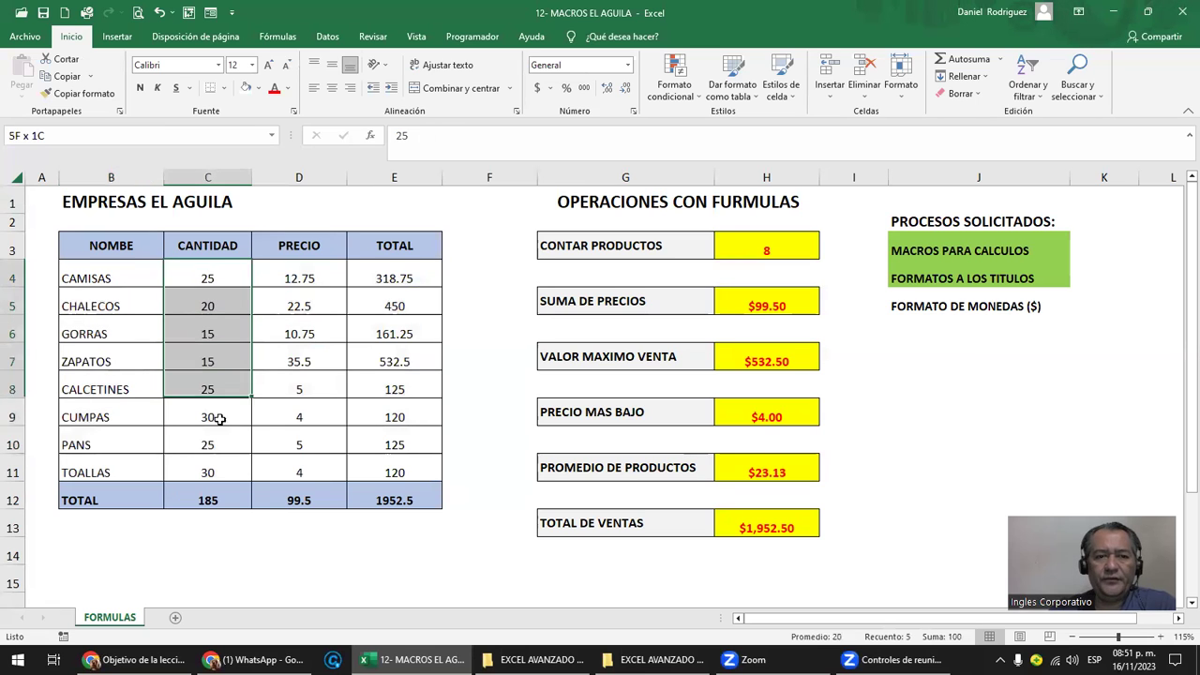
pyautogui.moveTo(219, 467); pyautogui.dragTo(282, 468)
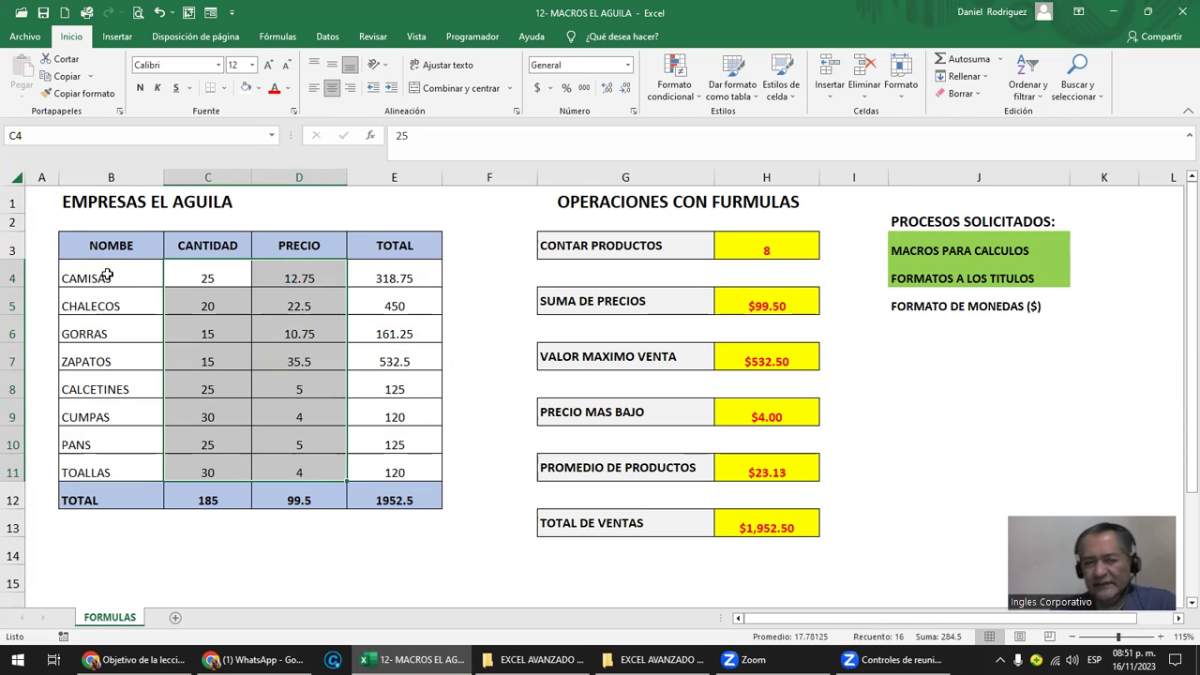
pyautogui.click(195, 277)
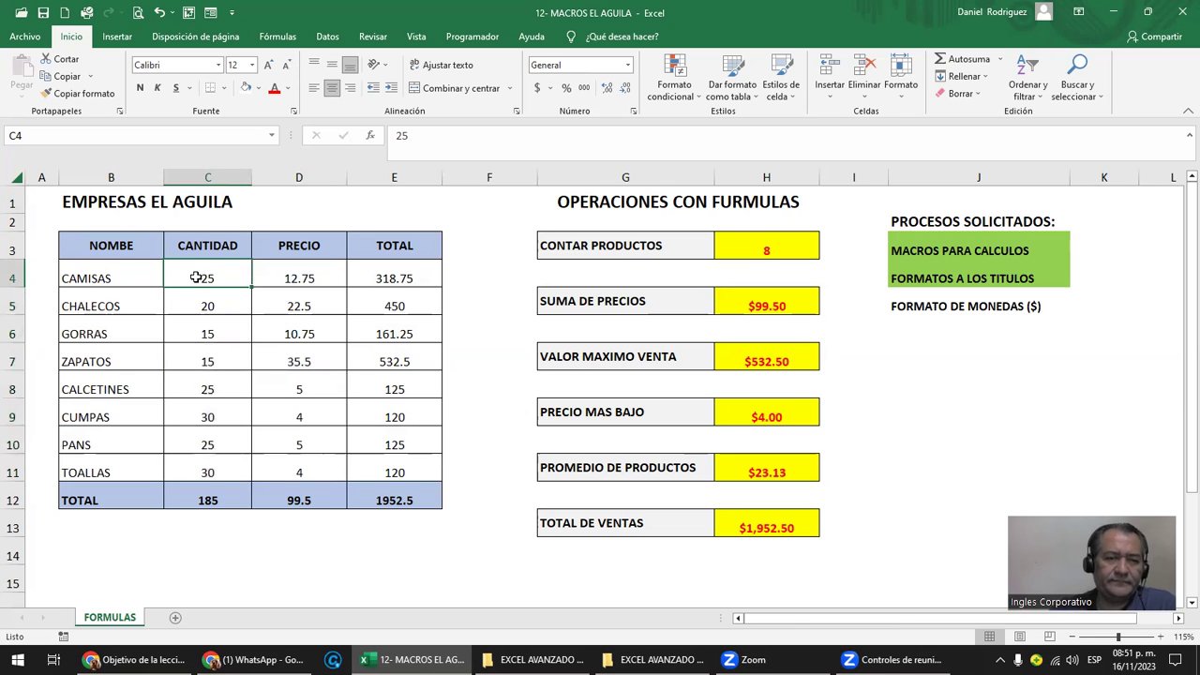
pyautogui.moveTo(191, 277)
pyautogui.mouseDown()
pyautogui.moveTo(205, 465)
pyautogui.moveTo(308, 469)
pyautogui.mouseUp()
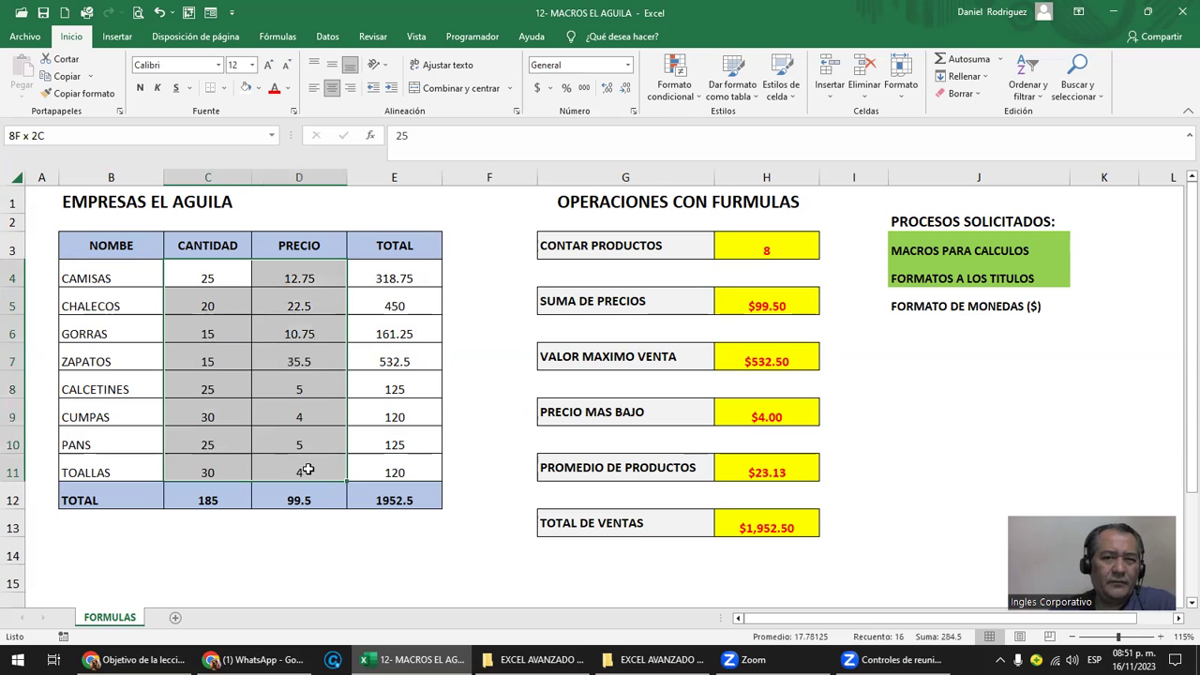
# Inspect the formulas in TOTAL cell E4 and the column H product count.
pyautogui.doubleClick(420, 264)
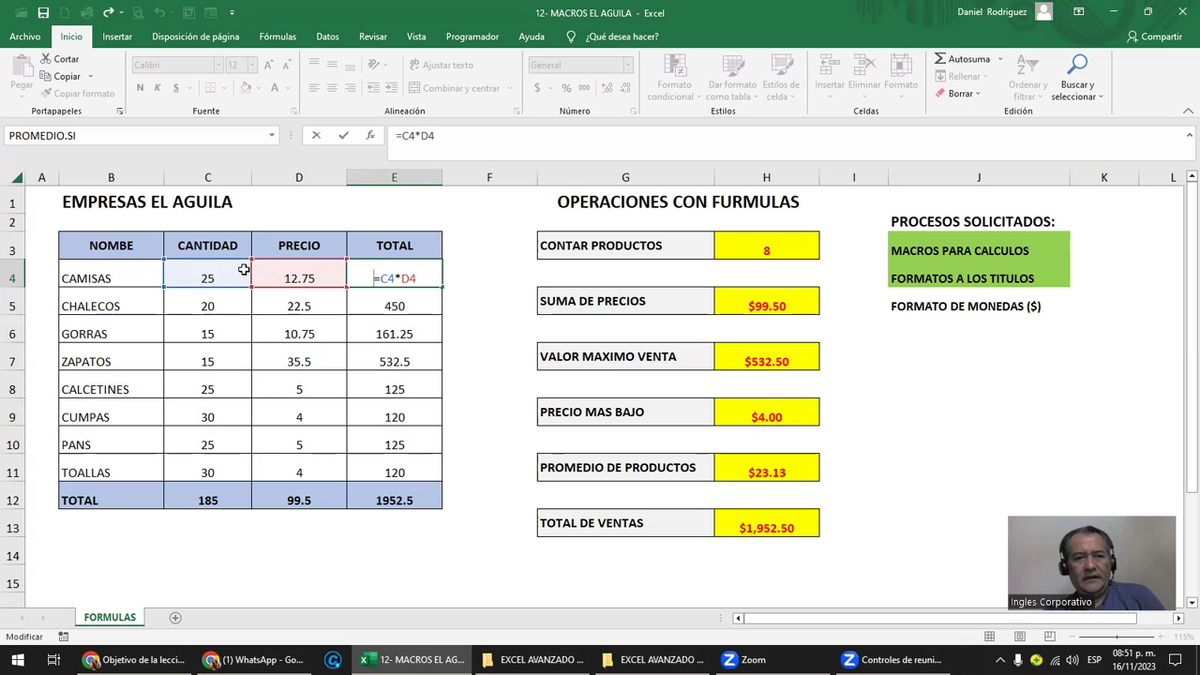
pyautogui.press('Escape')
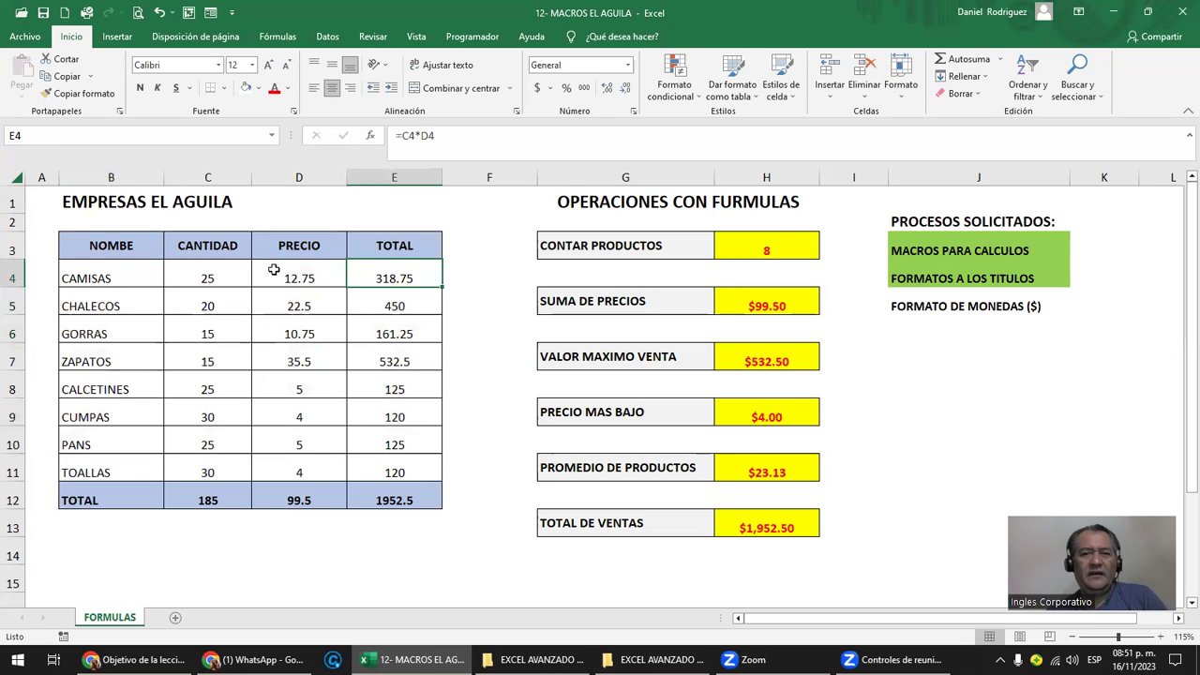
pyautogui.click(769, 178)
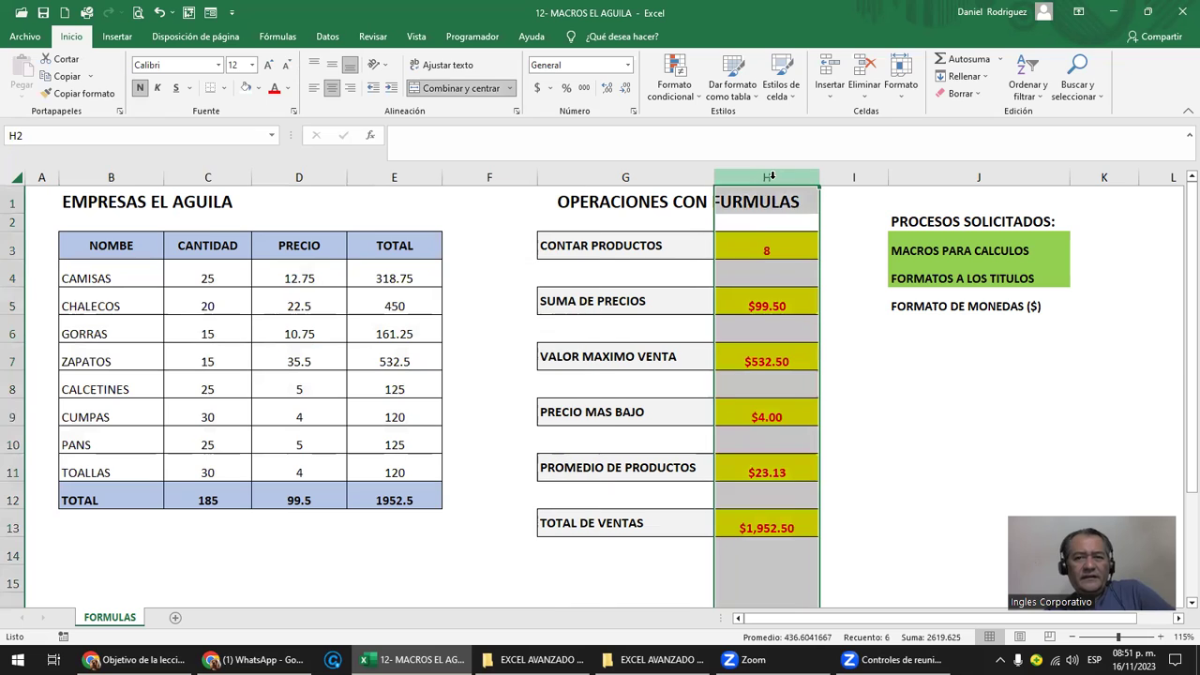
pyautogui.click(757, 260)
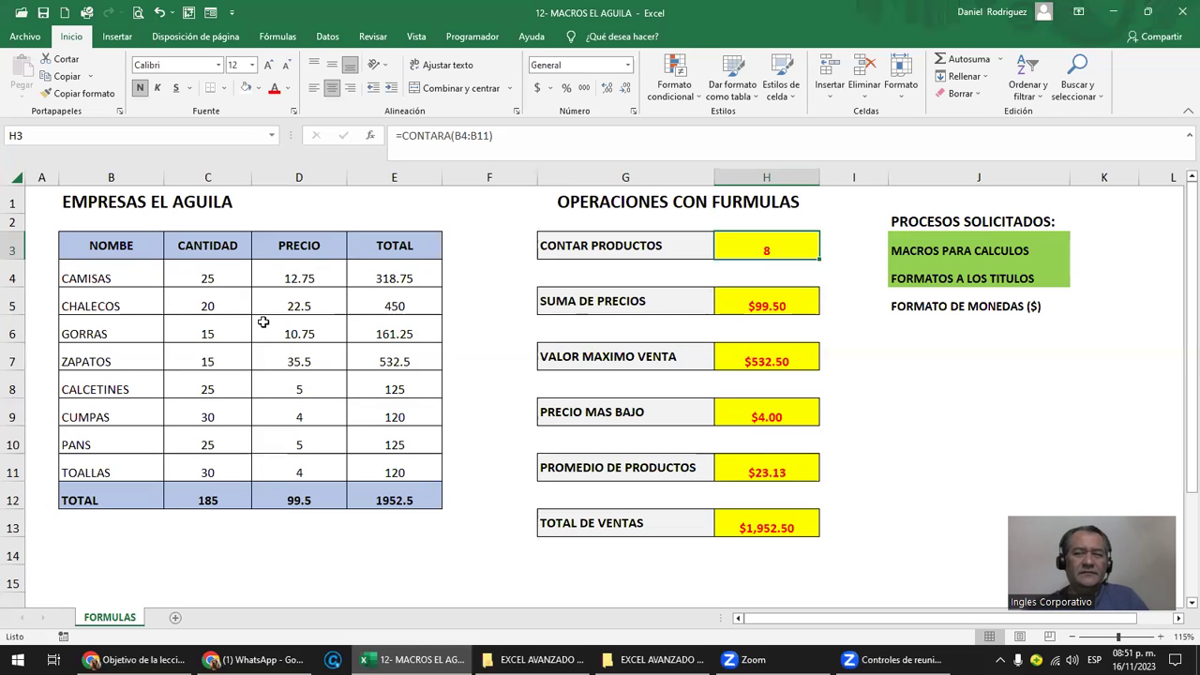
# Select the FORMATO DE MONEDAS item and the PRECIO and TOTAL columns D:E.
pyautogui.click(961, 302)
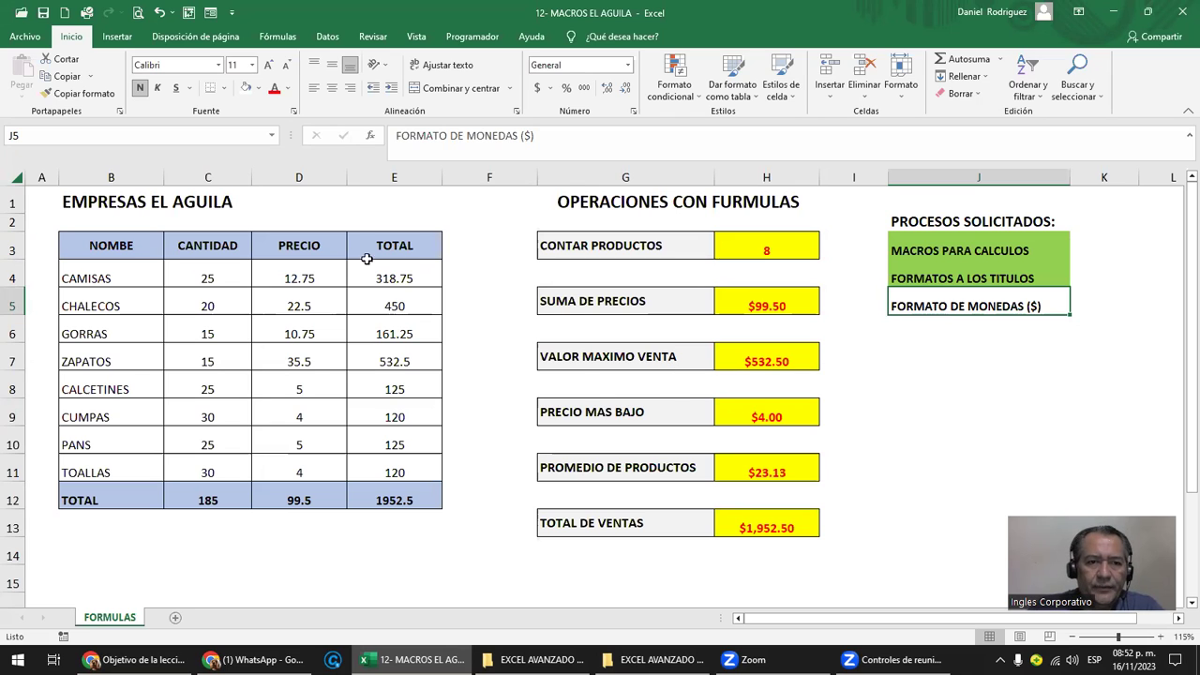
pyautogui.moveTo(300, 178); pyautogui.dragTo(381, 177)
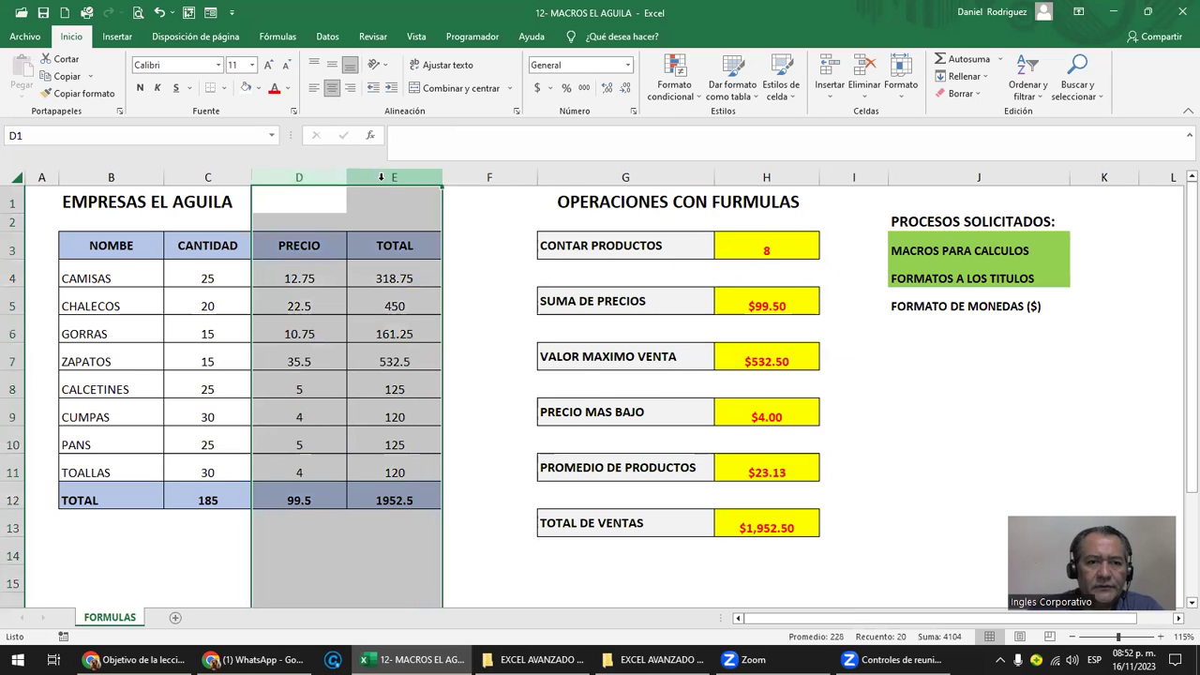
pyautogui.click(951, 346)
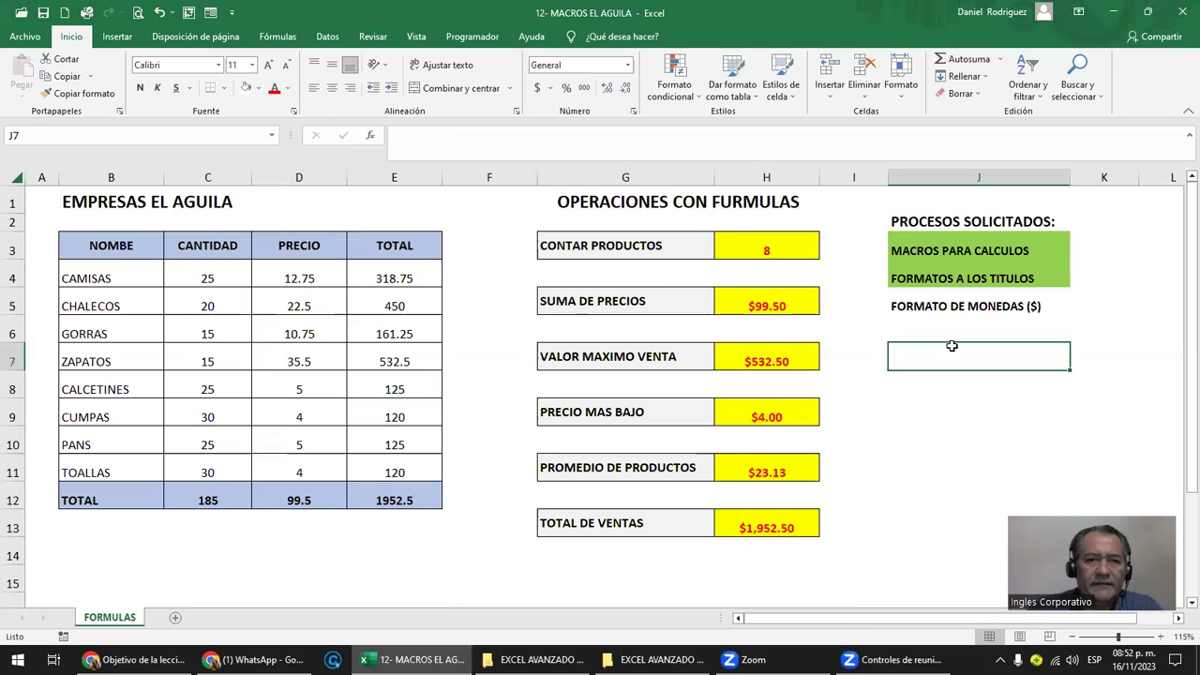
# Start recording macro MONEDA with no shortcut key and description 'FORMATO DE $'.
pyautogui.click(472, 39)
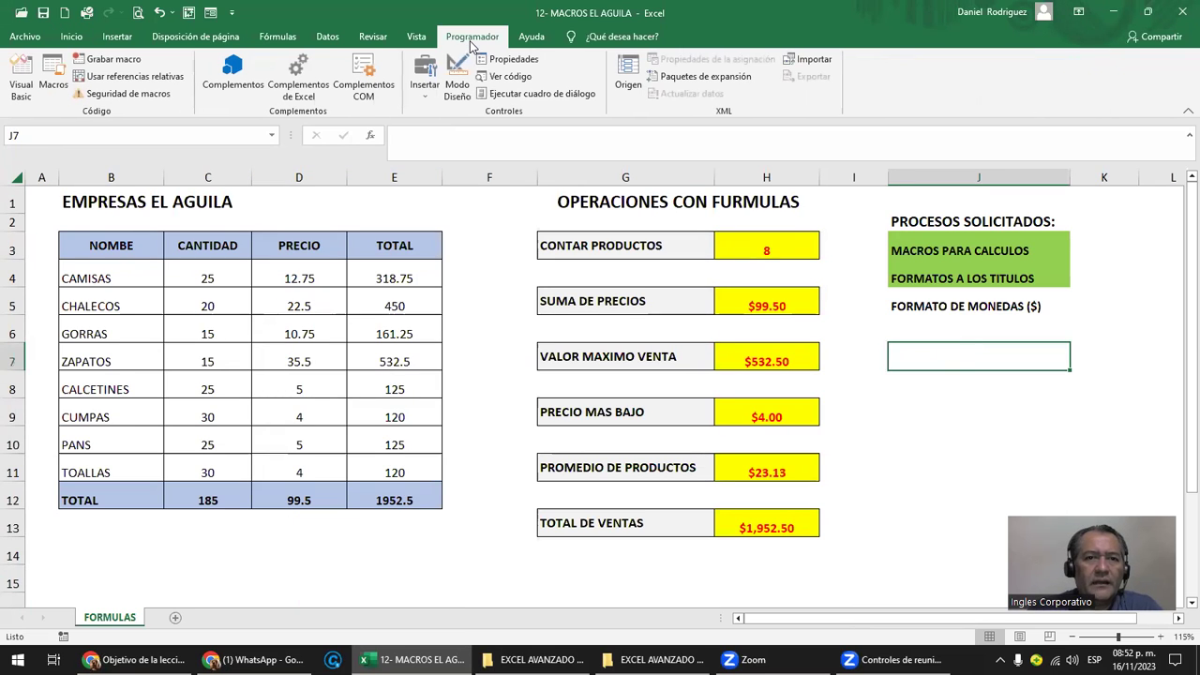
pyautogui.click(102, 59)
pyautogui.write('MONEDA')
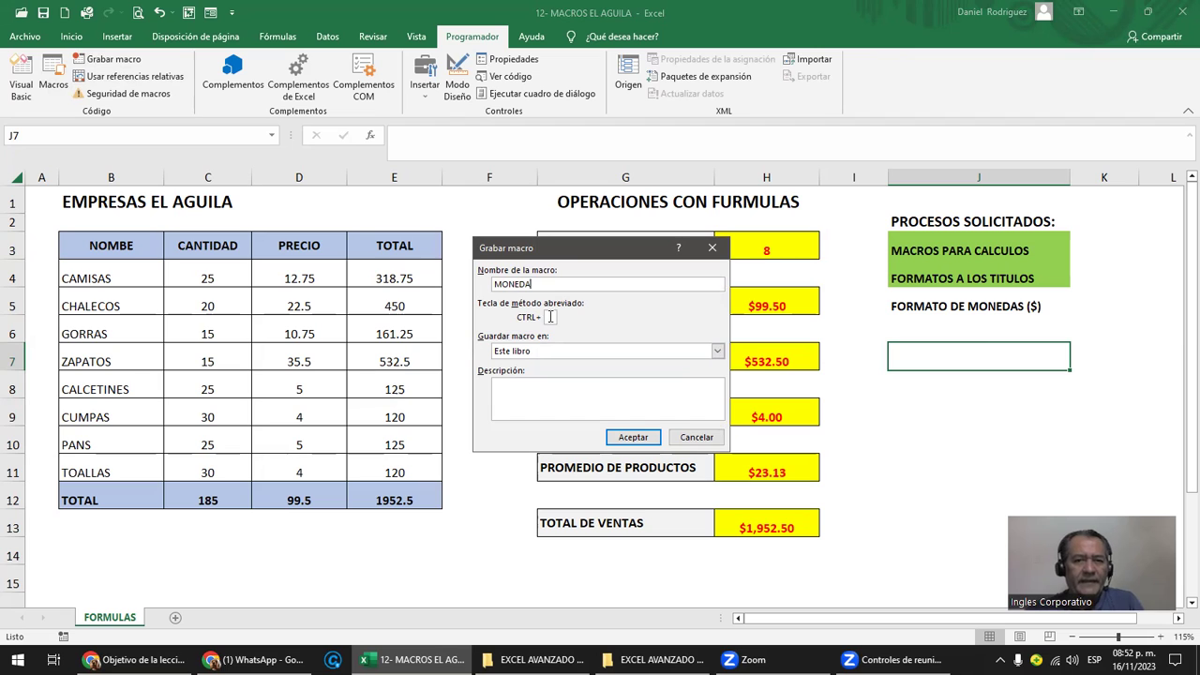
pyautogui.write('M')
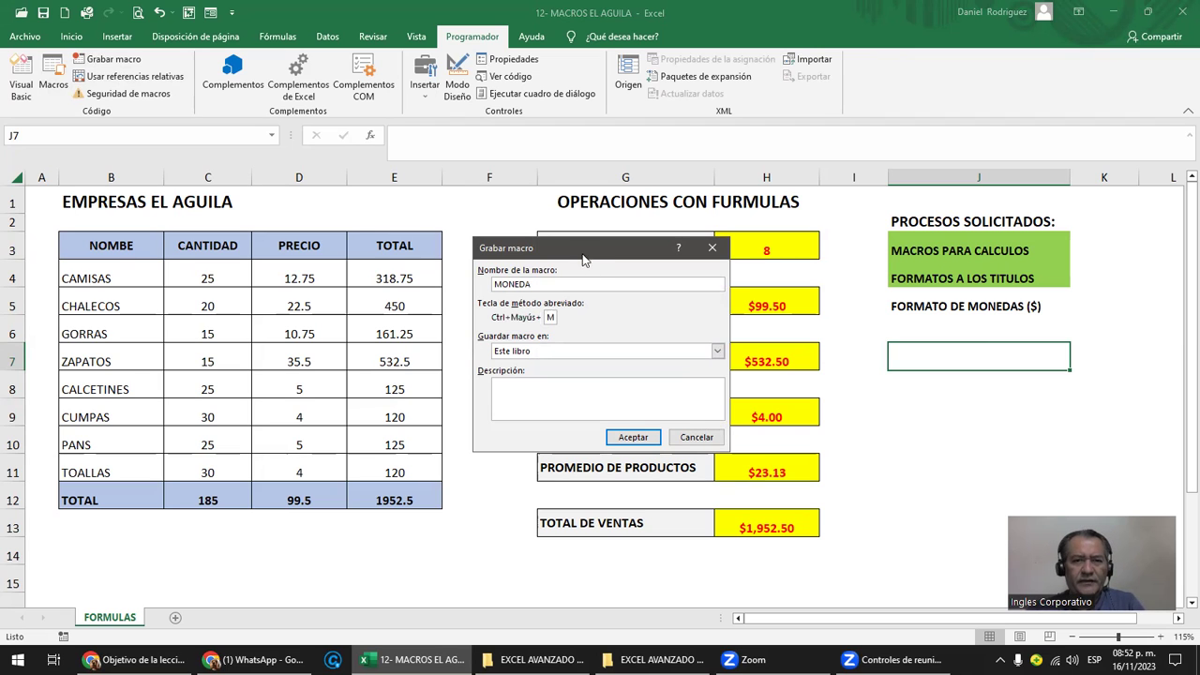
pyautogui.moveTo(575, 253); pyautogui.dragTo(407, 199)
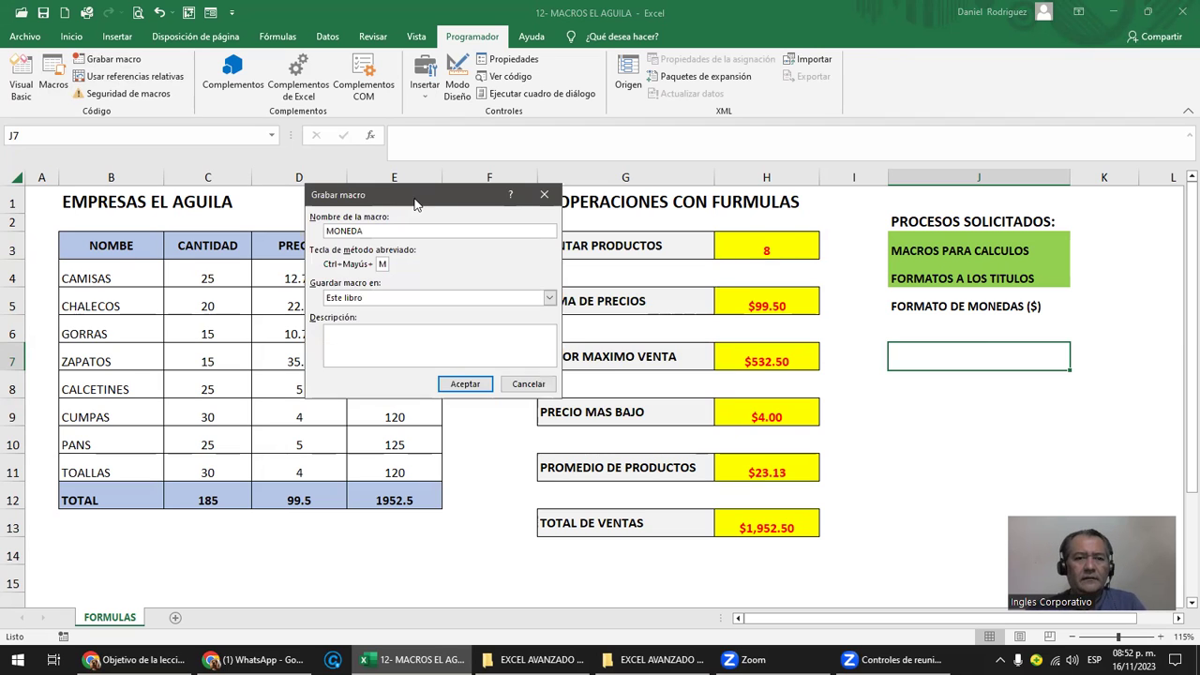
pyautogui.click(476, 393)
pyautogui.click(590, 378)
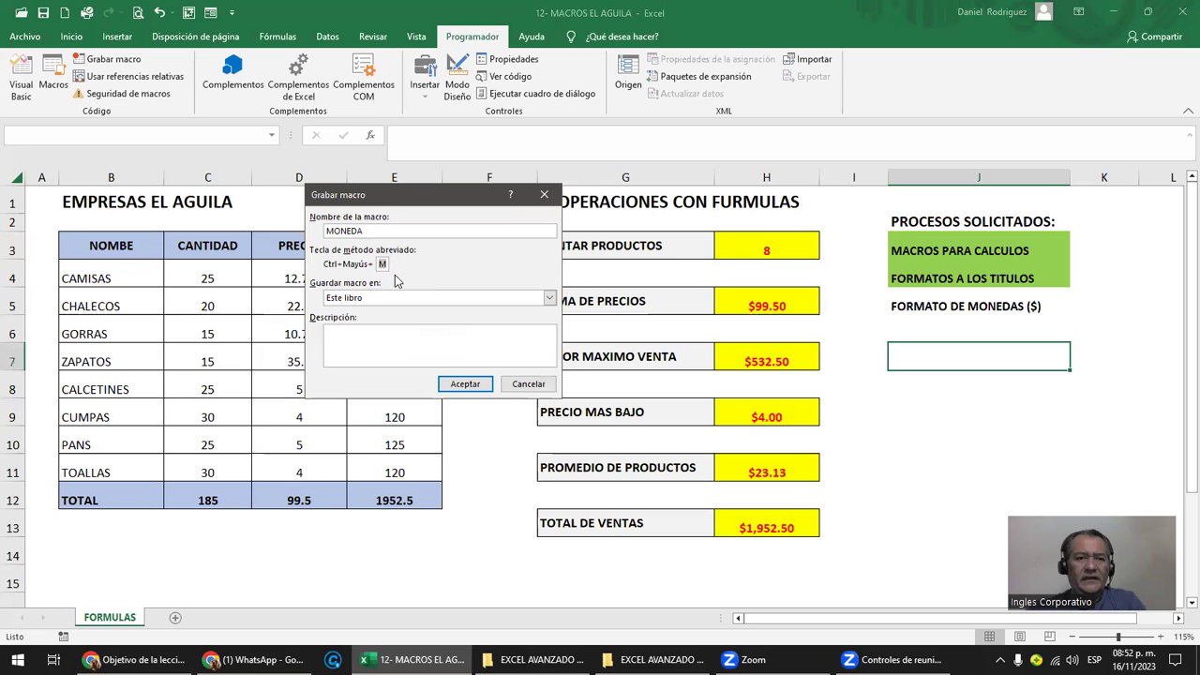
pyautogui.press('BackSpace')
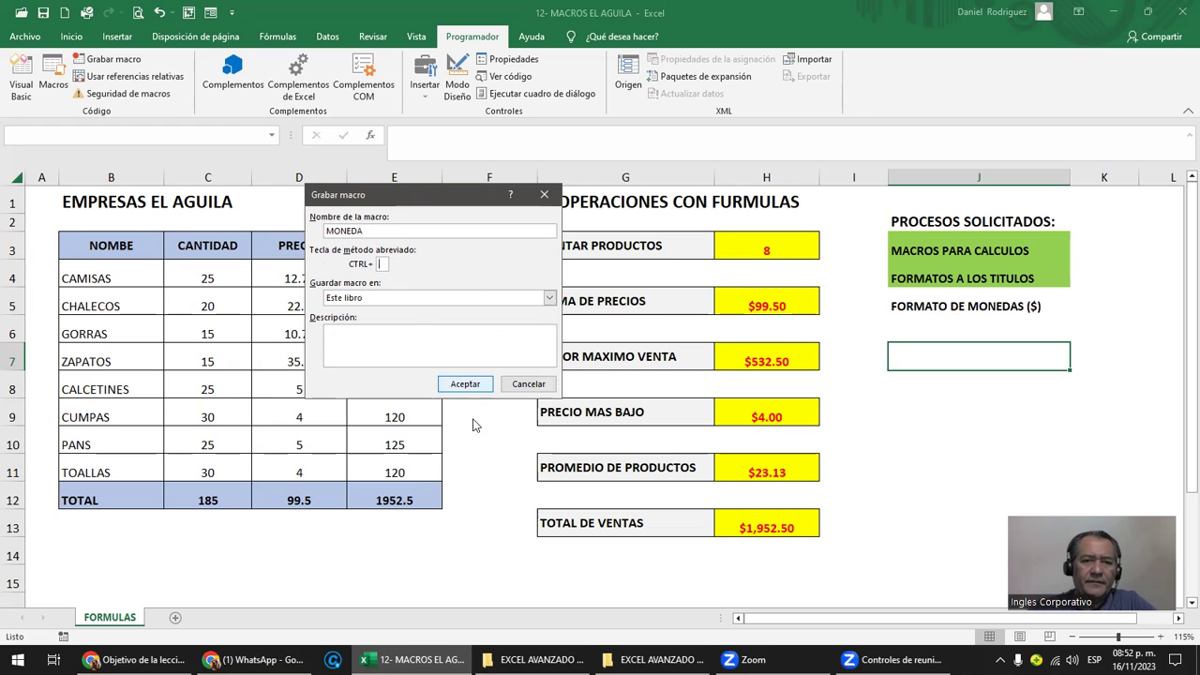
pyautogui.click(350, 345)
pyautogui.write('FORMATO DE')
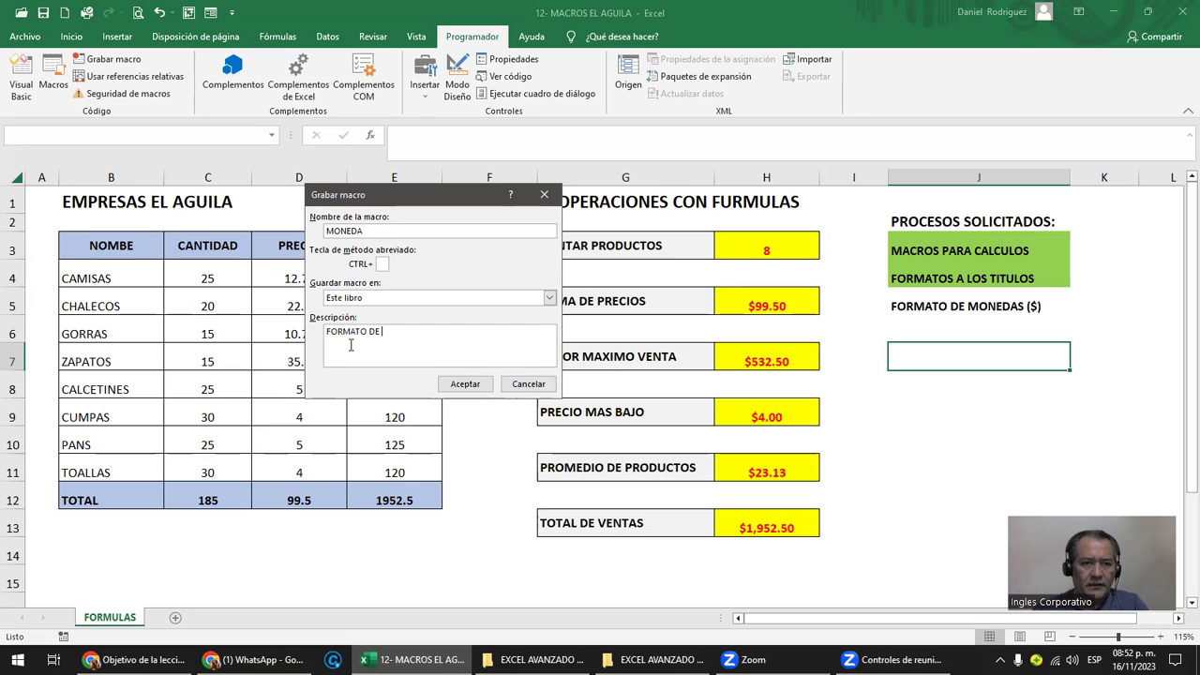
pyautogui.write('$')
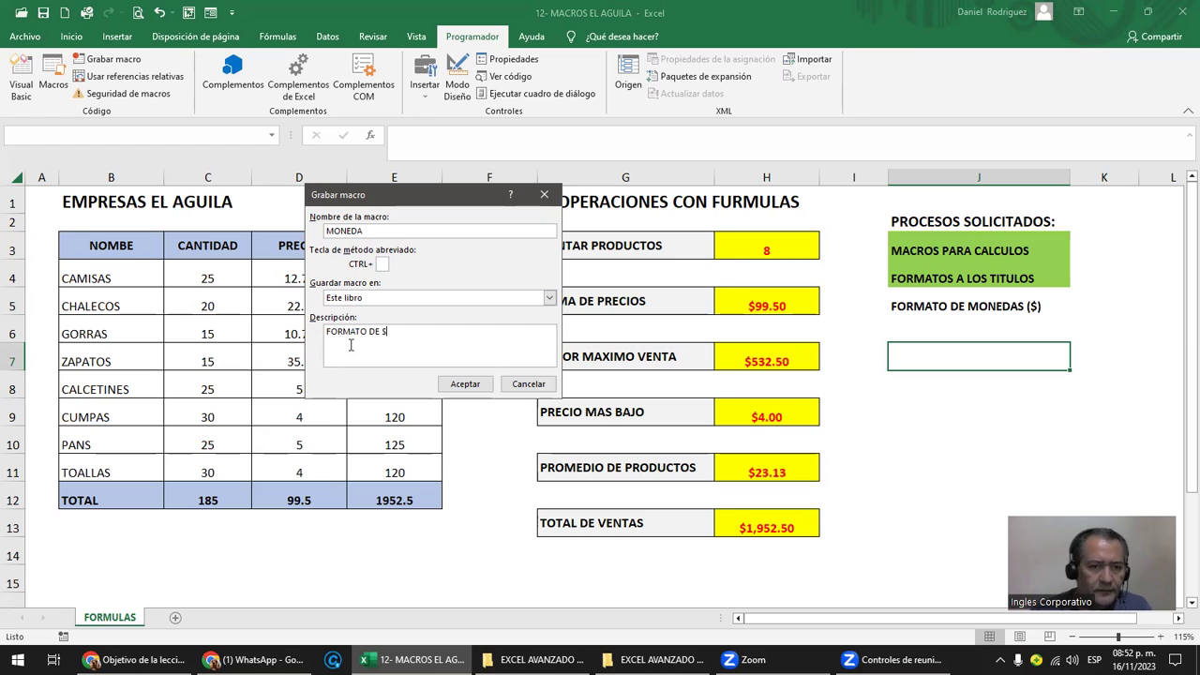
pyautogui.click(466, 384)
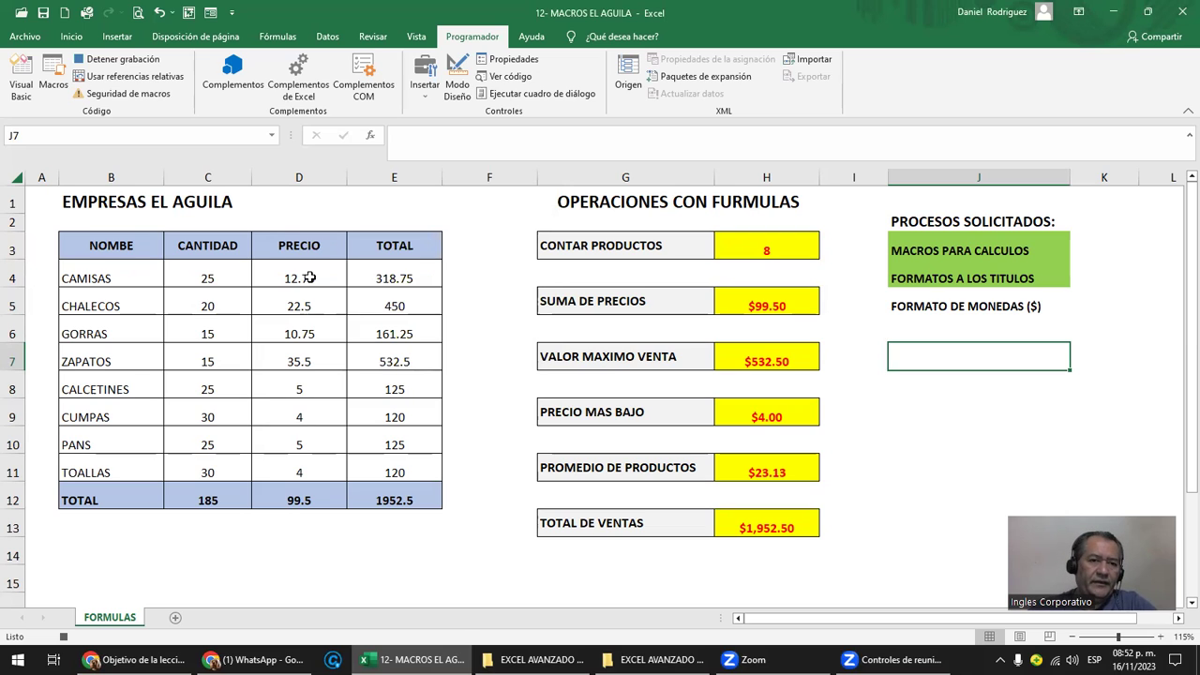
# Apply the Moneda currency format to the PRECIO and TOTAL values in D4:E12.
pyautogui.click(309, 277)
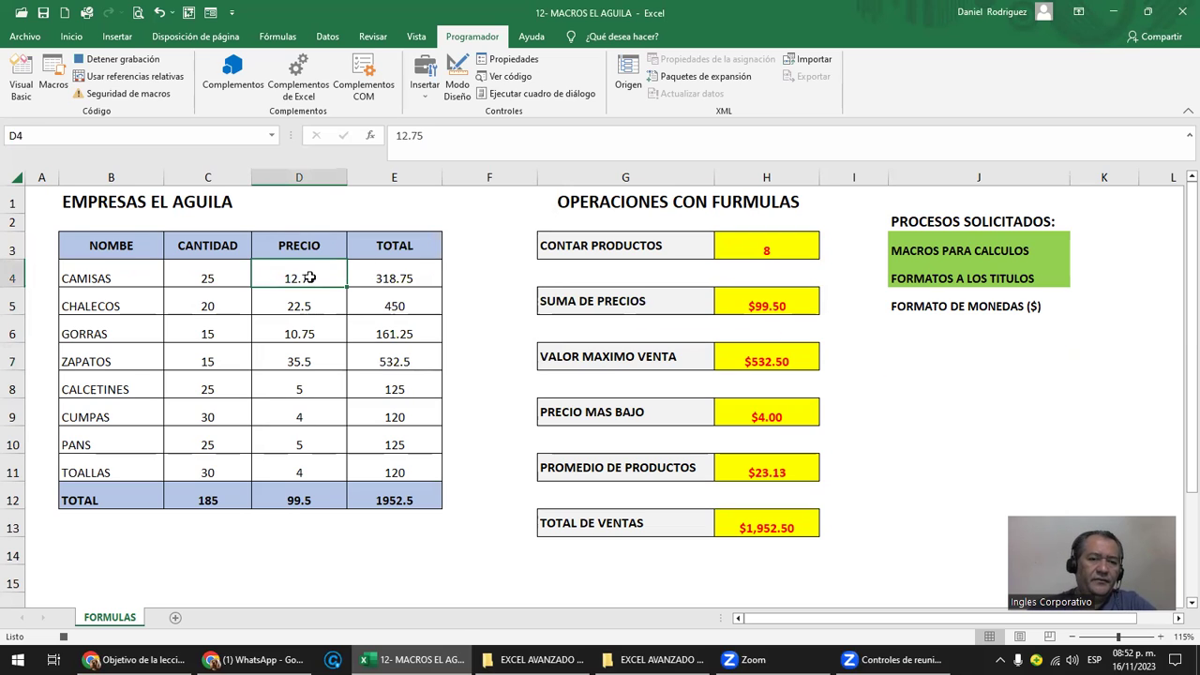
pyautogui.moveTo(307, 277); pyautogui.dragTo(302, 487)
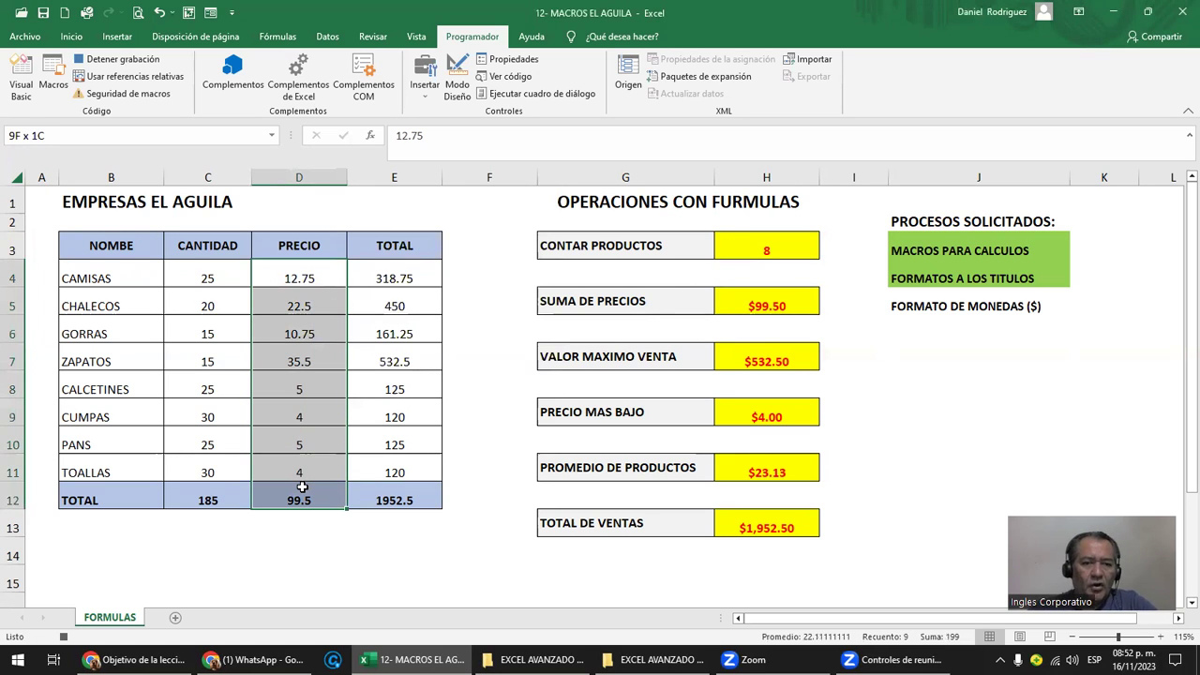
pyautogui.moveTo(302, 488); pyautogui.dragTo(371, 494)
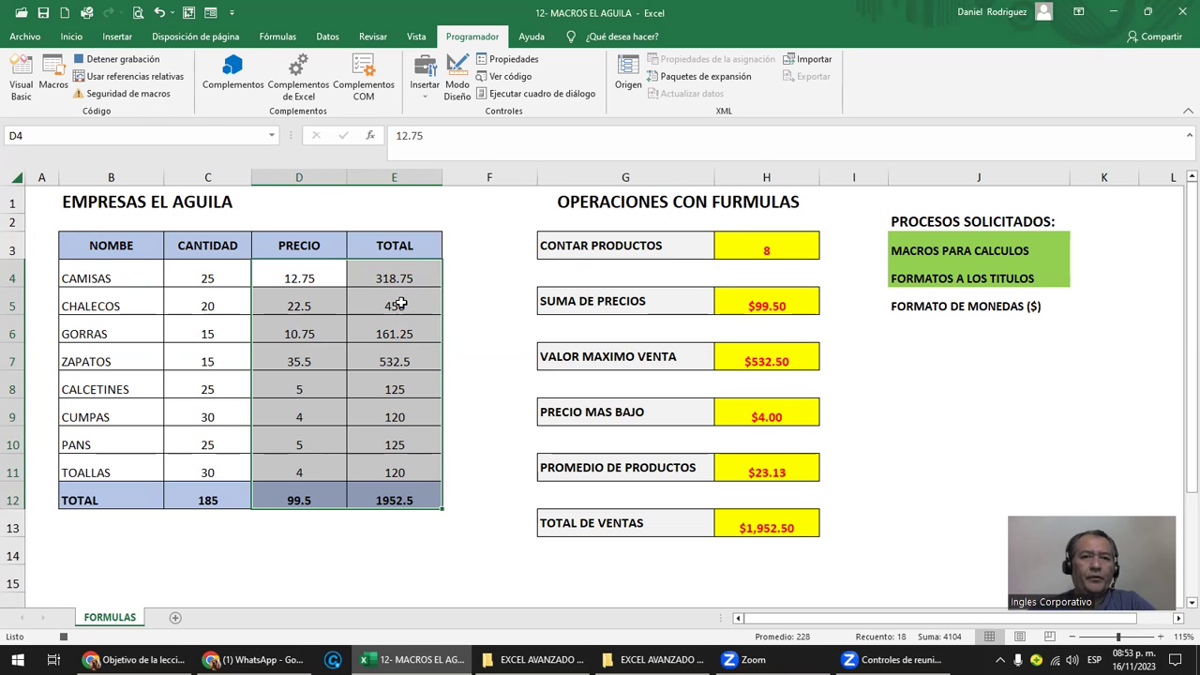
pyautogui.click(73, 36)
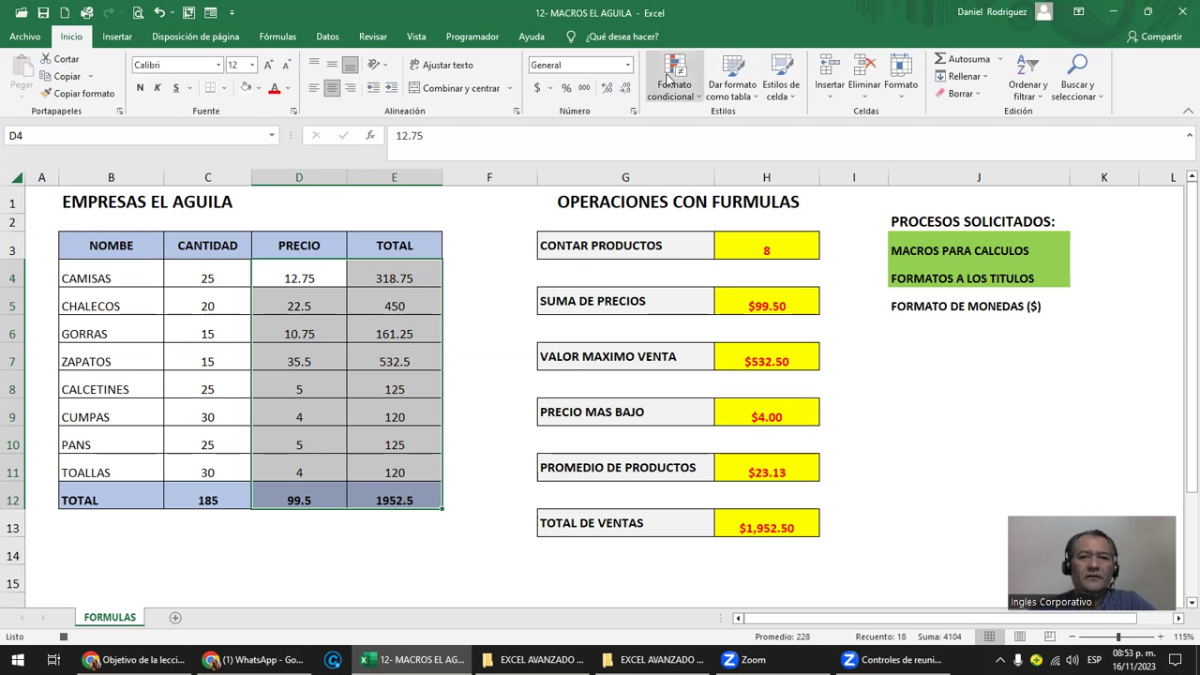
pyautogui.click(627, 66)
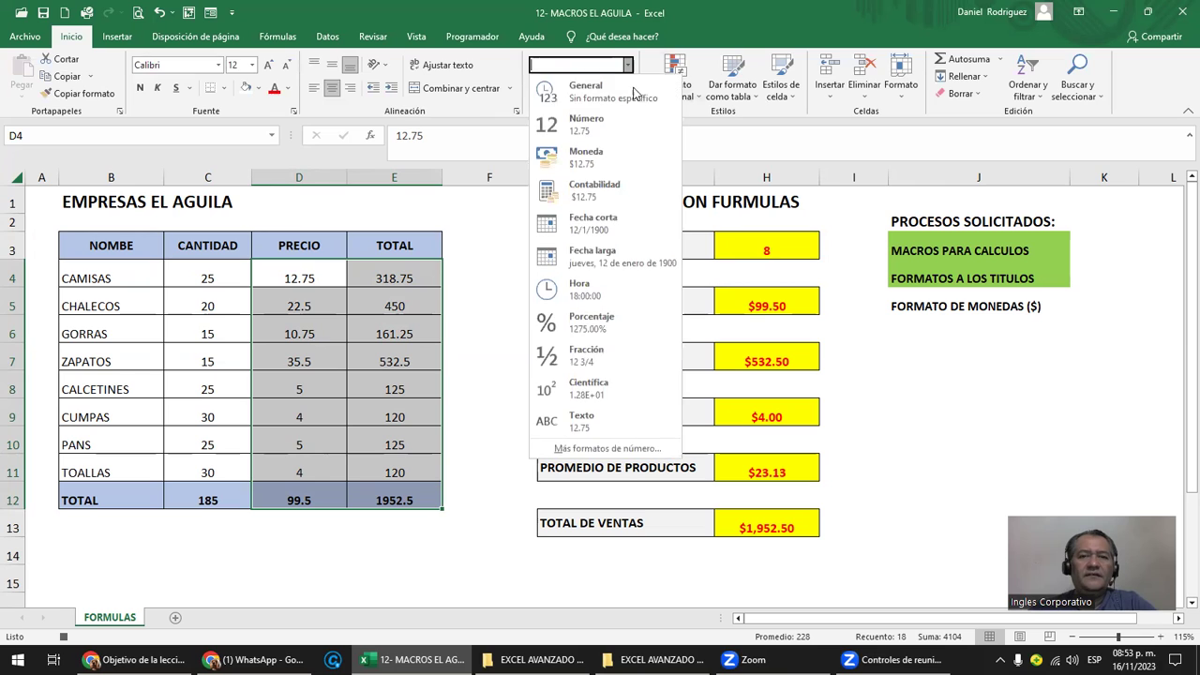
pyautogui.click(587, 167)
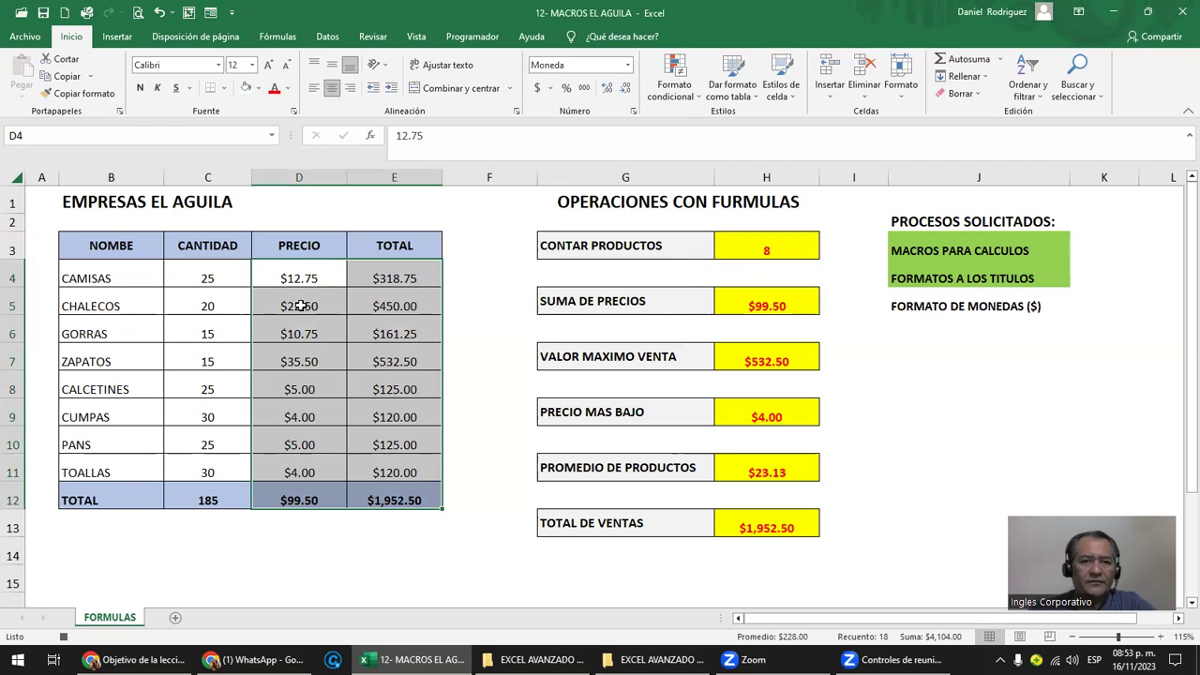
pyautogui.click(859, 202)
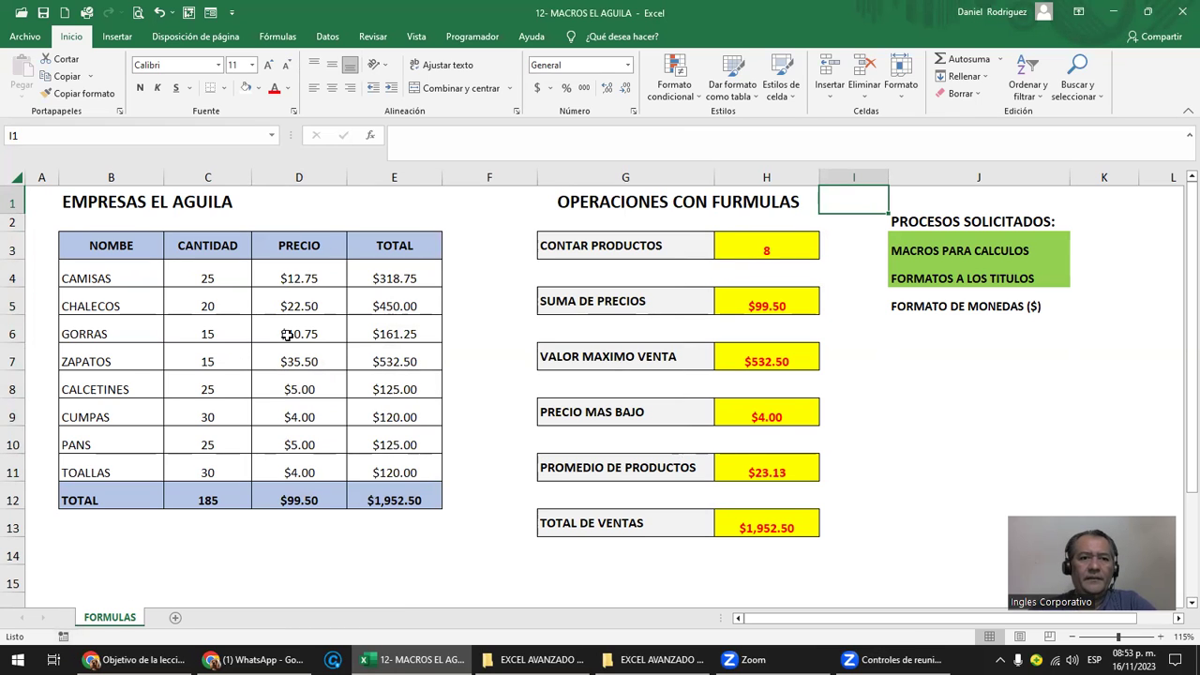
# Set the prices and totals in D4:E12 back to General number format.
pyautogui.moveTo(292, 274)
pyautogui.mouseDown()
pyautogui.moveTo(397, 428)
pyautogui.moveTo(397, 501)
pyautogui.mouseUp()
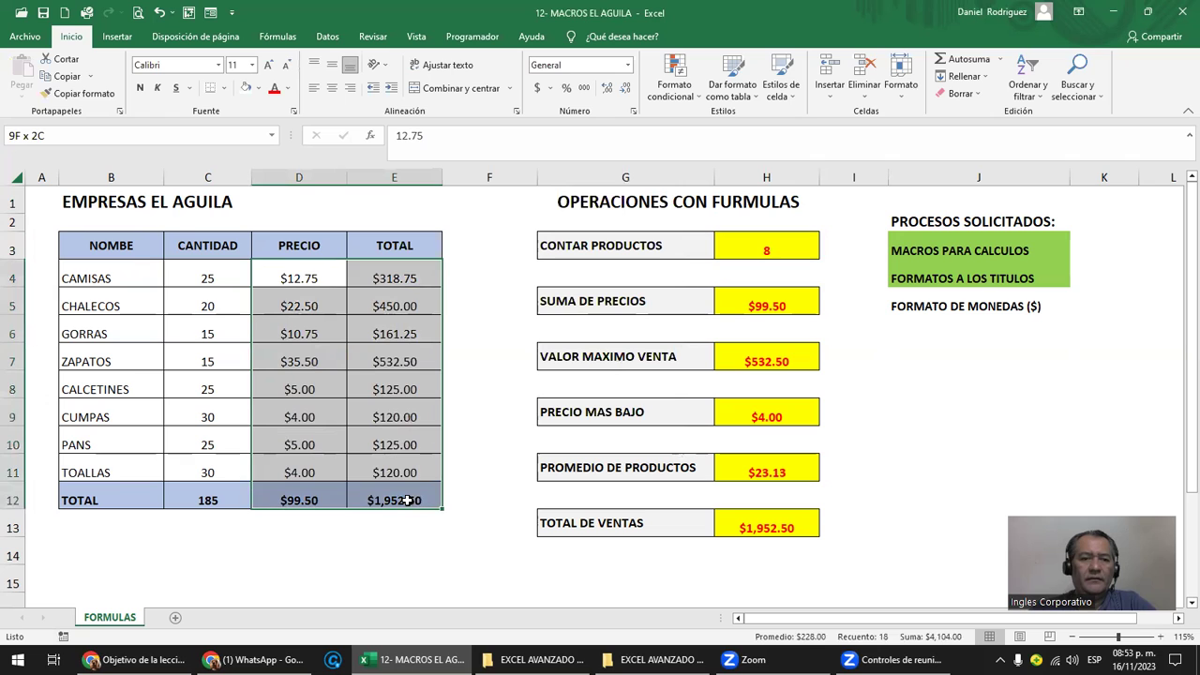
pyautogui.click(627, 66)
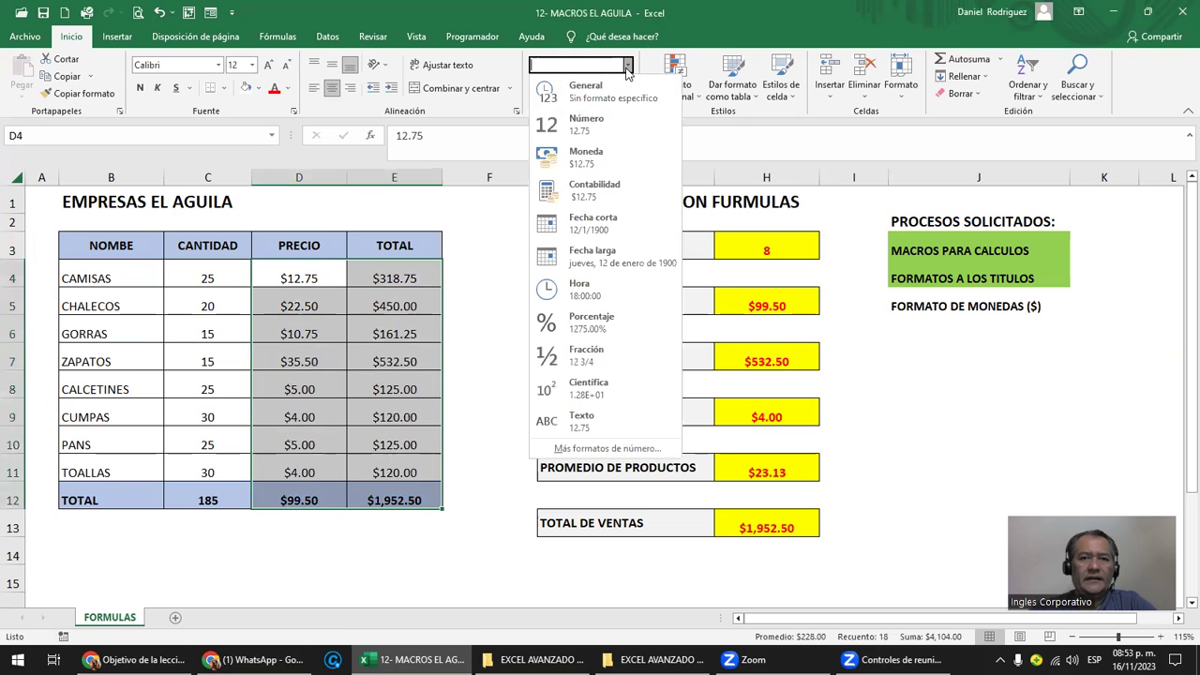
pyautogui.click(605, 93)
pyautogui.click(372, 202)
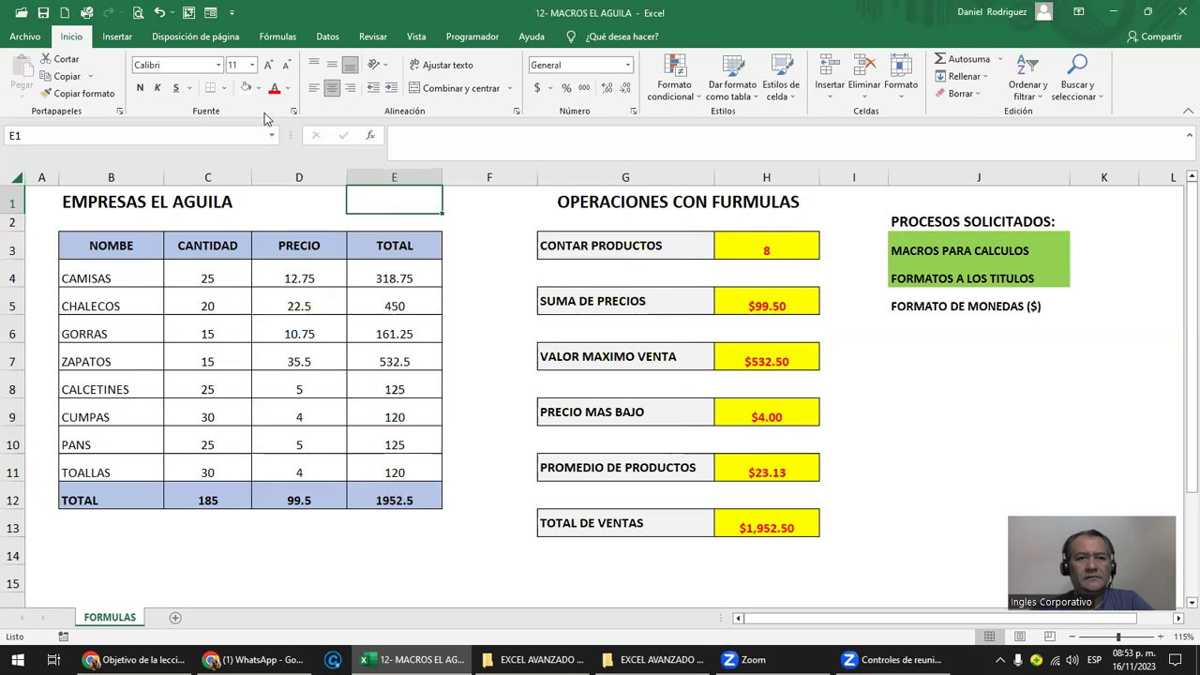
# Run the MONEDA macro from the Macros list to restore currency formatting.
pyautogui.click(483, 42)
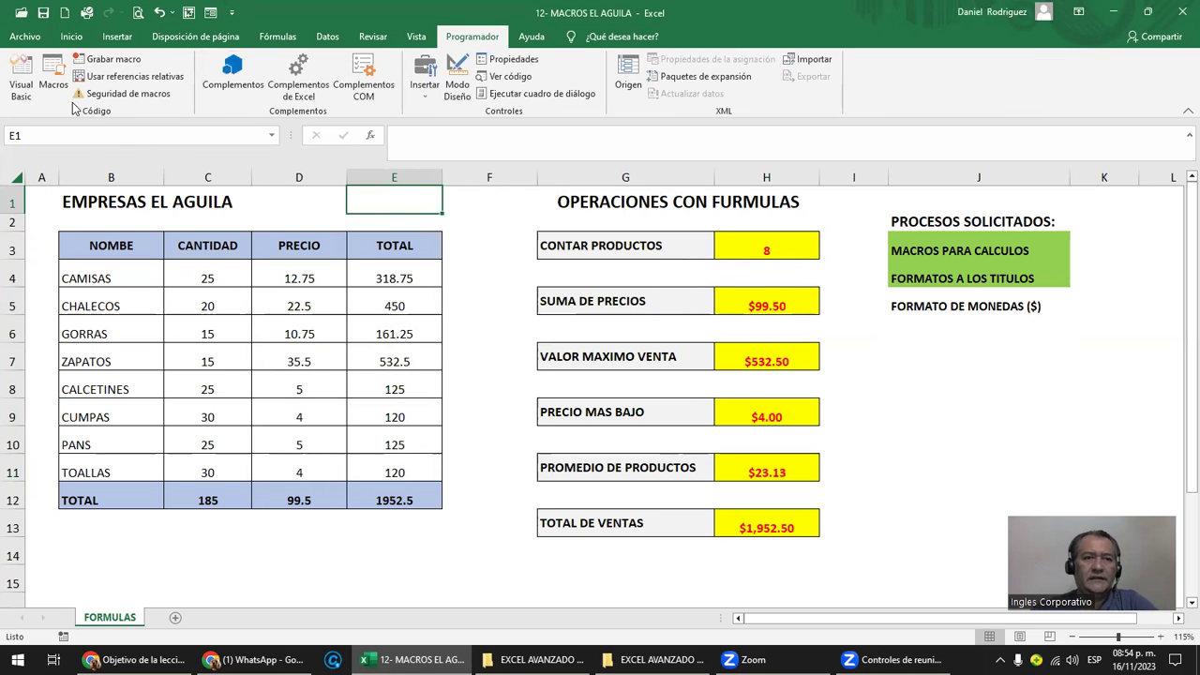
pyautogui.click(53, 78)
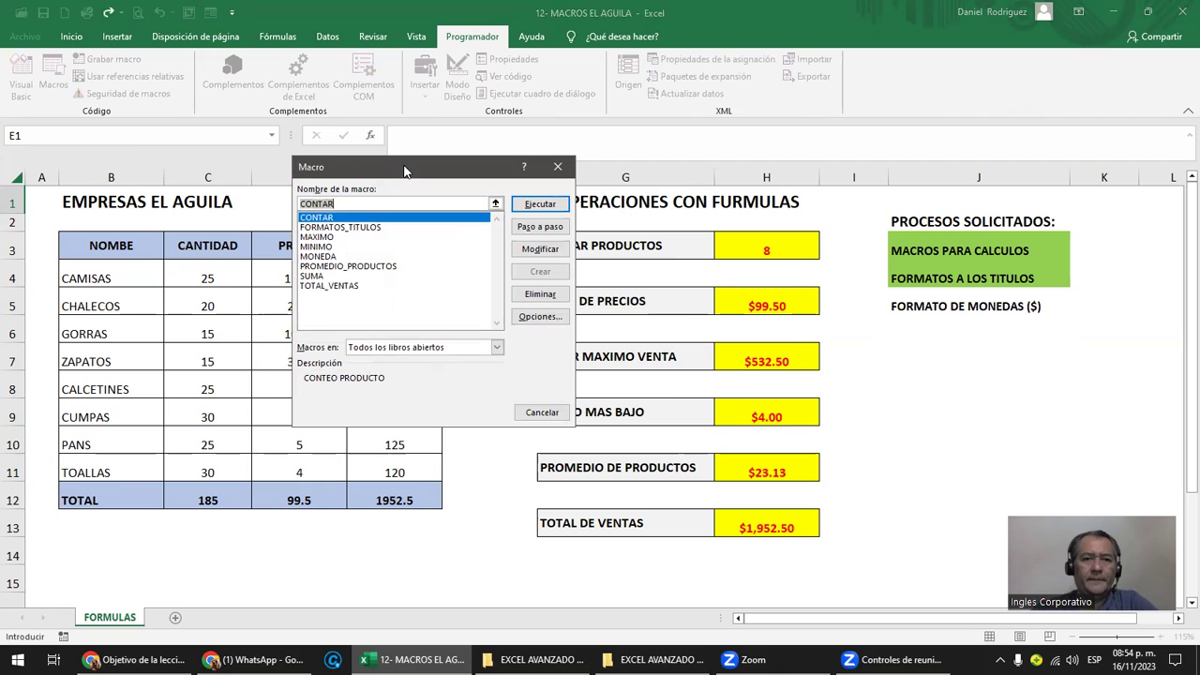
pyautogui.moveTo(405, 163); pyautogui.dragTo(622, 163)
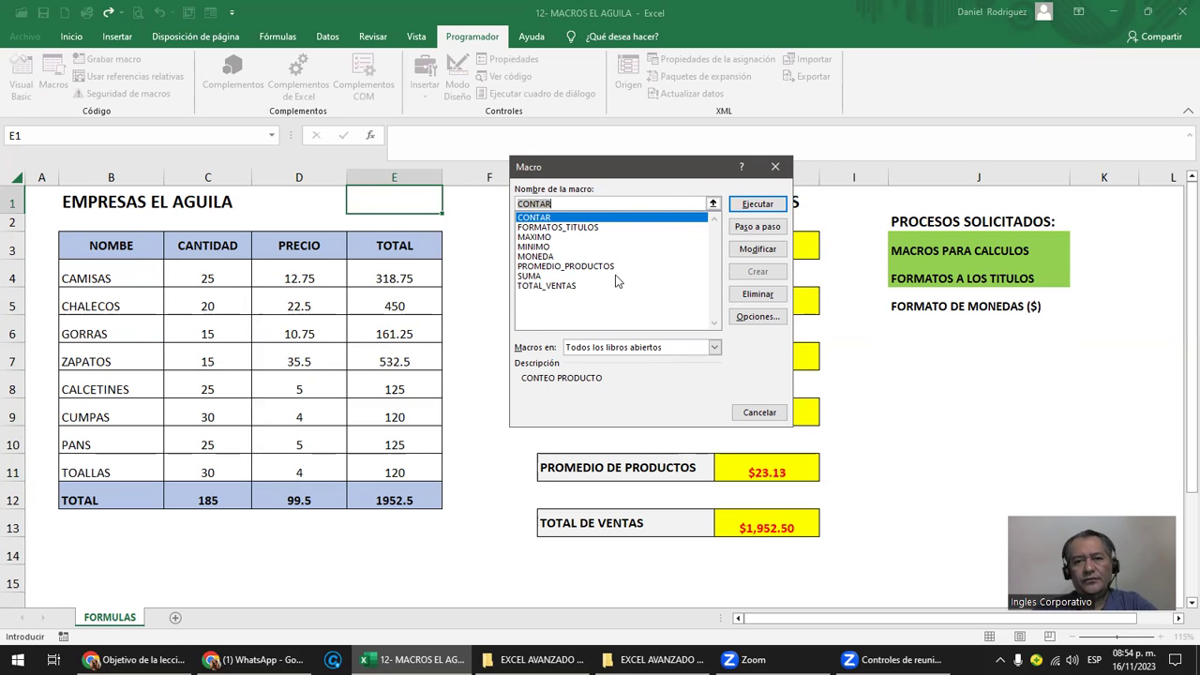
pyautogui.click(542, 260)
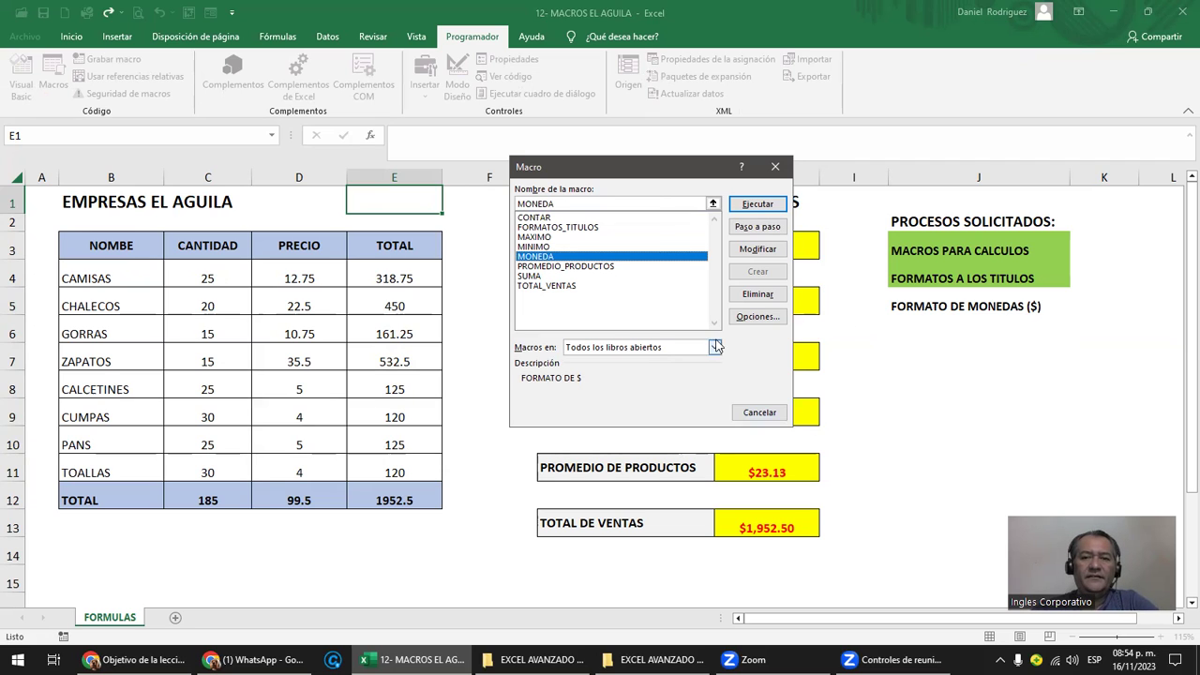
pyautogui.click(757, 204)
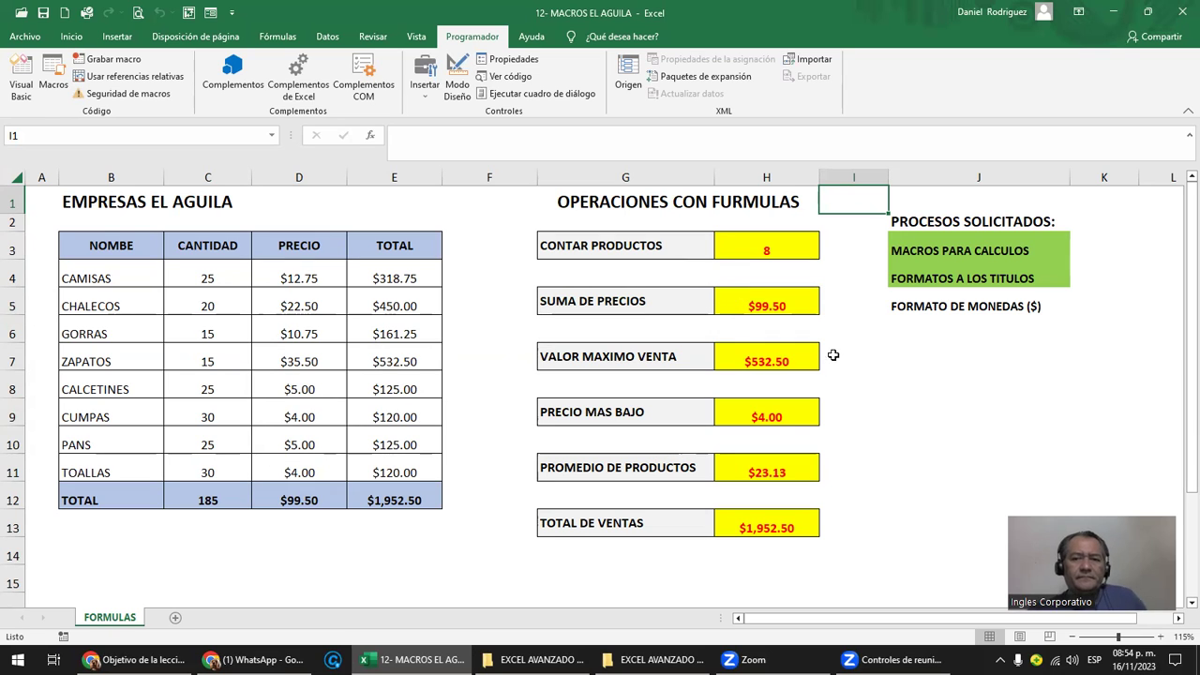
# Paint J4's green title format onto FORMATO DE MONEDAS ($) in J5.
pyautogui.click(942, 276)
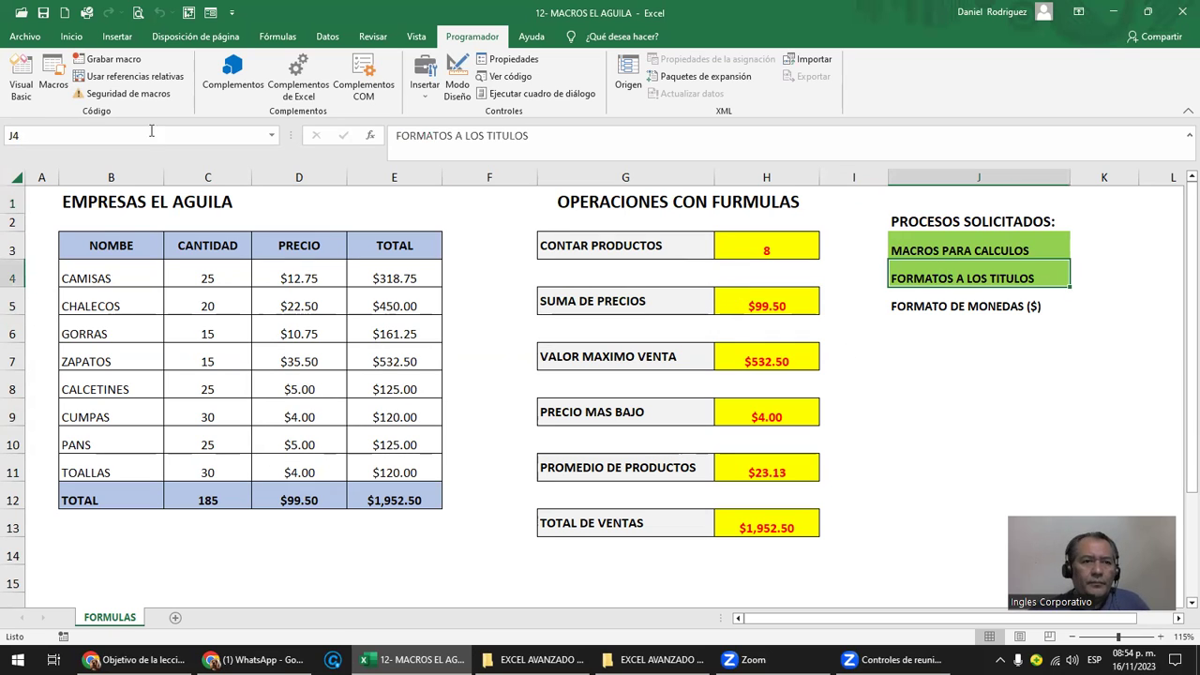
pyautogui.click(71, 40)
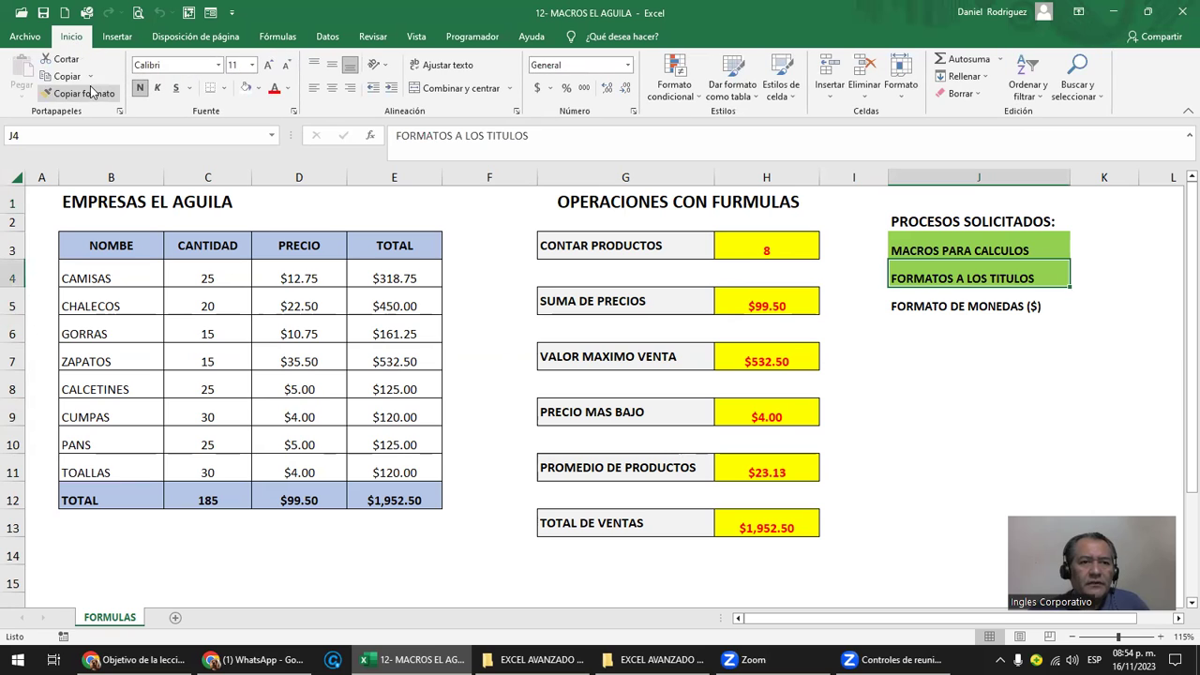
pyautogui.click(78, 93)
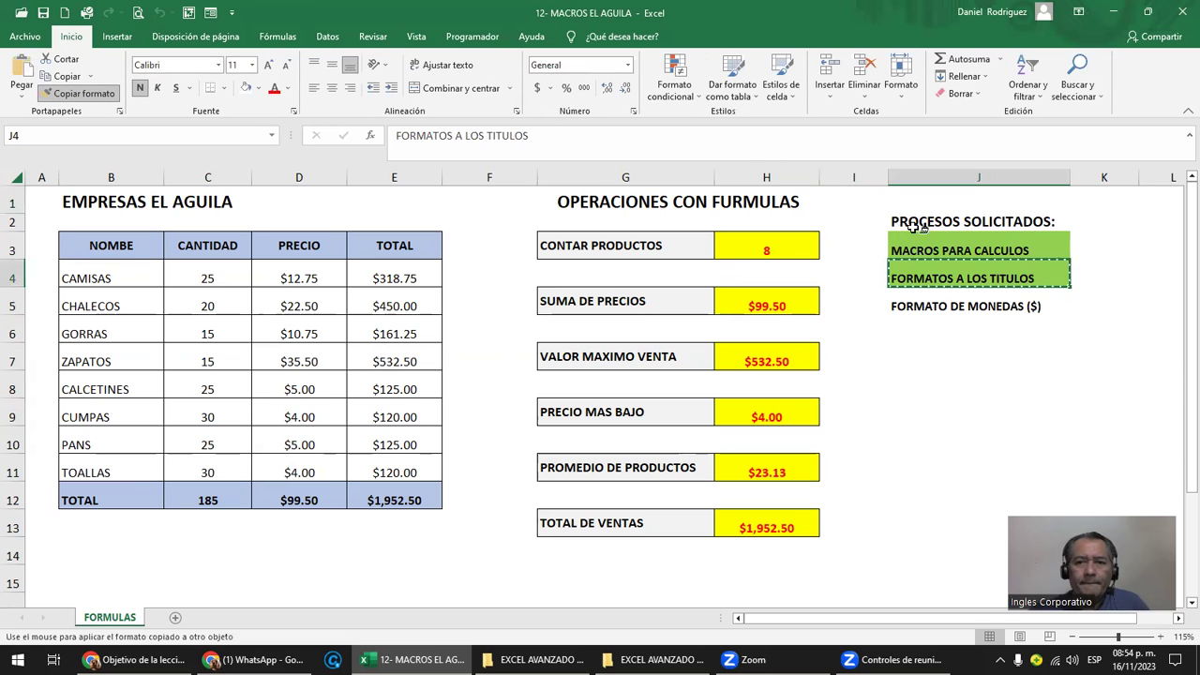
pyautogui.click(934, 306)
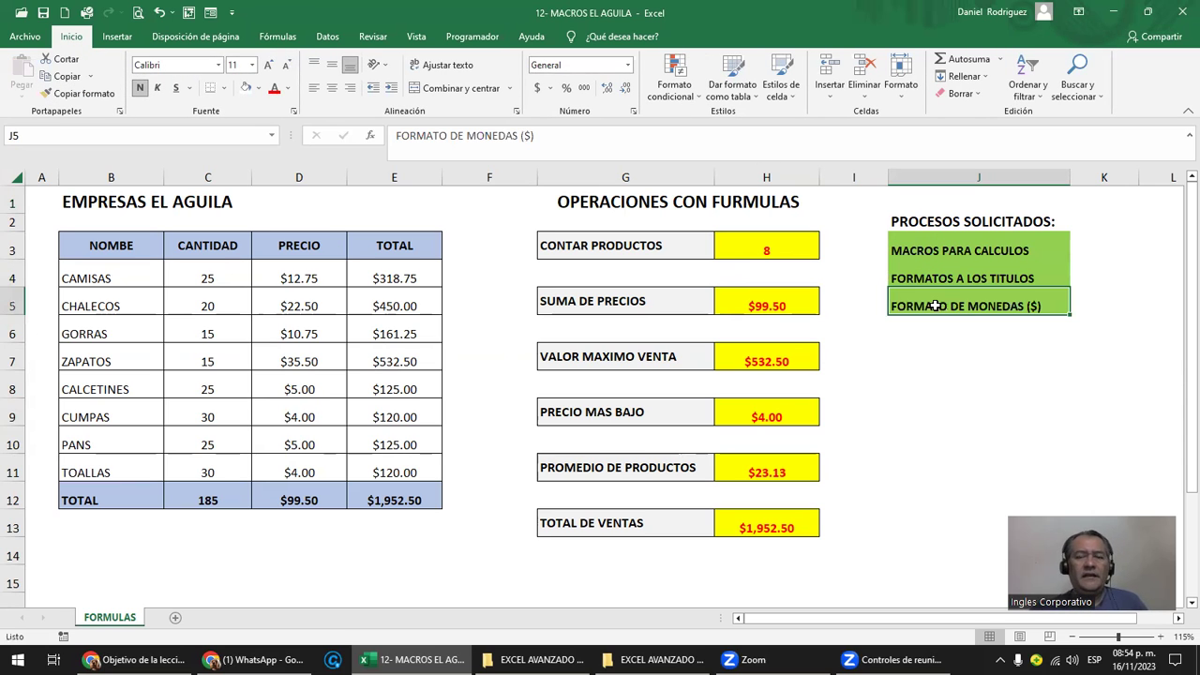
pyautogui.click(934, 358)
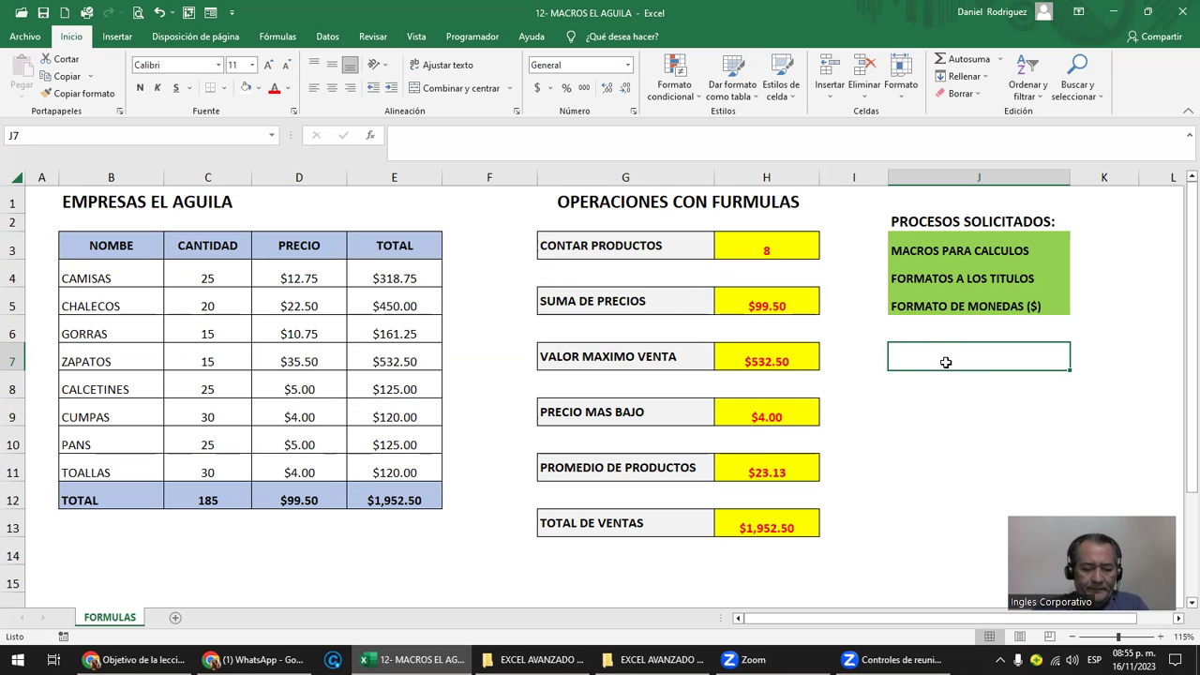
# Enter MOSTAR EL IVA in cell J7 as a new requested process.
pyautogui.write('D')
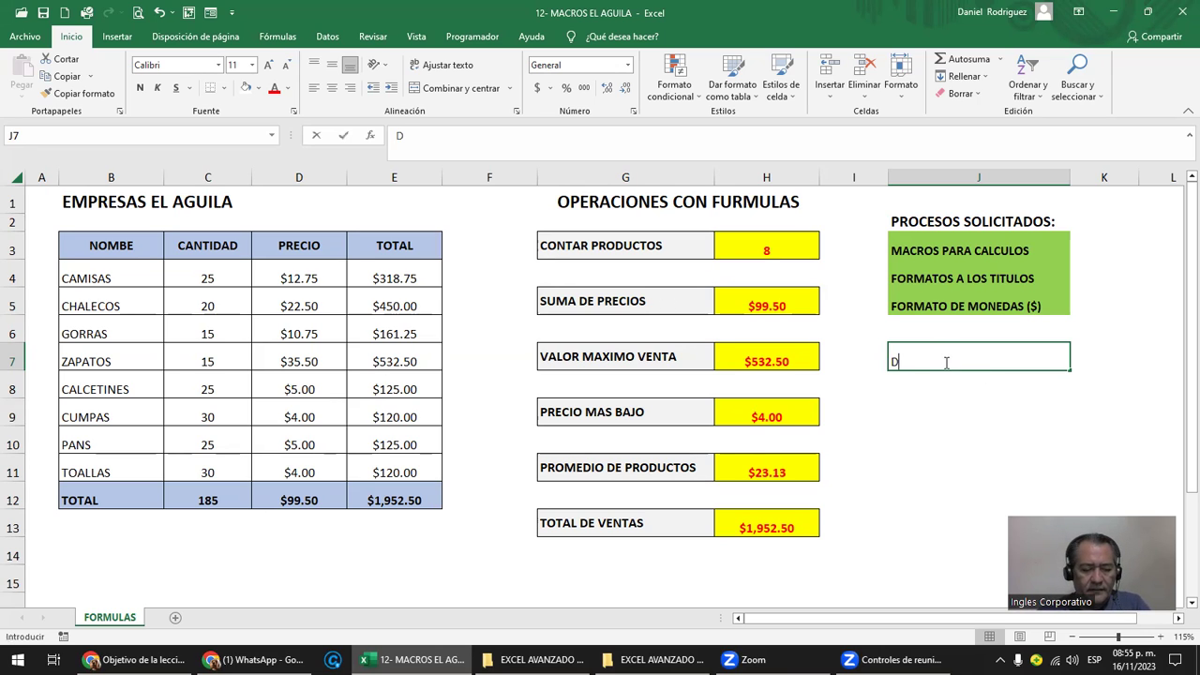
pyautogui.write('ET')
pyautogui.press('BackSpace')
pyautogui.press('BackSpace')
pyautogui.press('BackSpace')
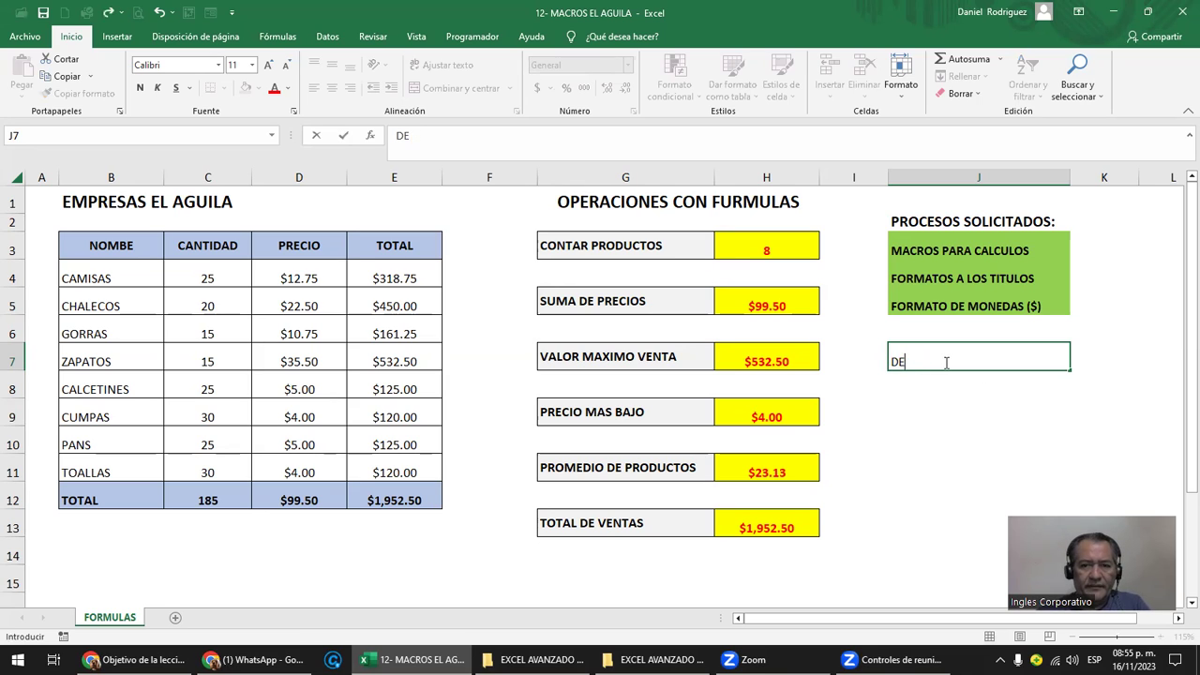
pyautogui.write('MOSTAR EL IVA')
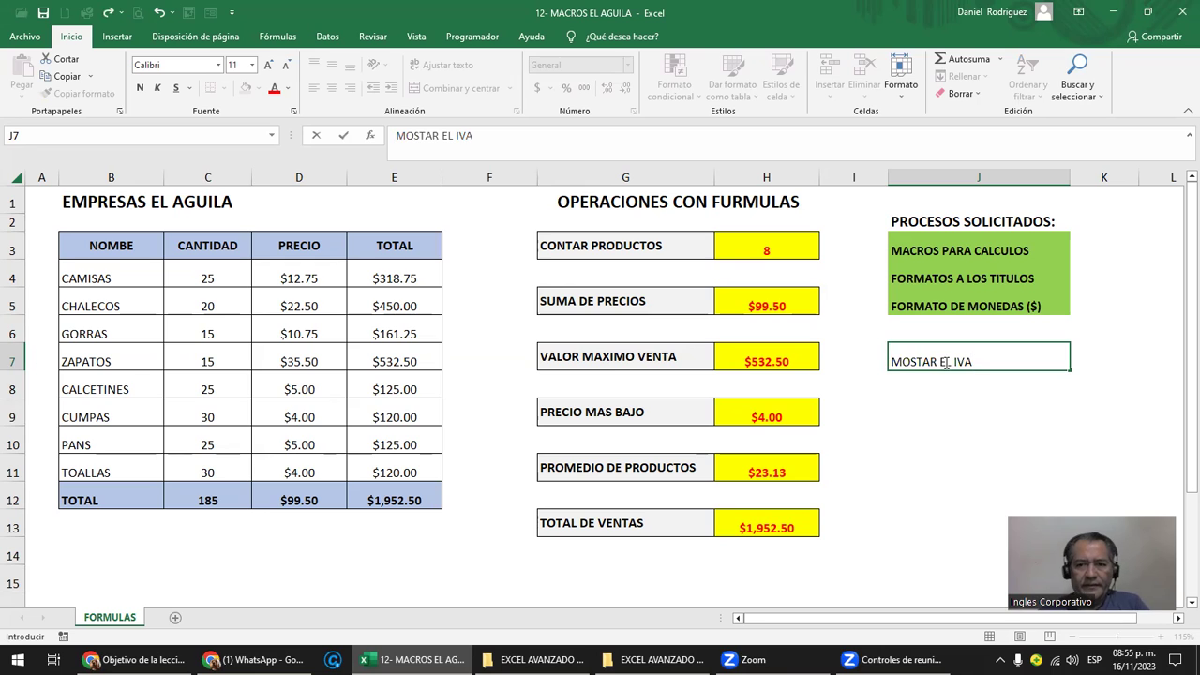
pyautogui.press('Return')
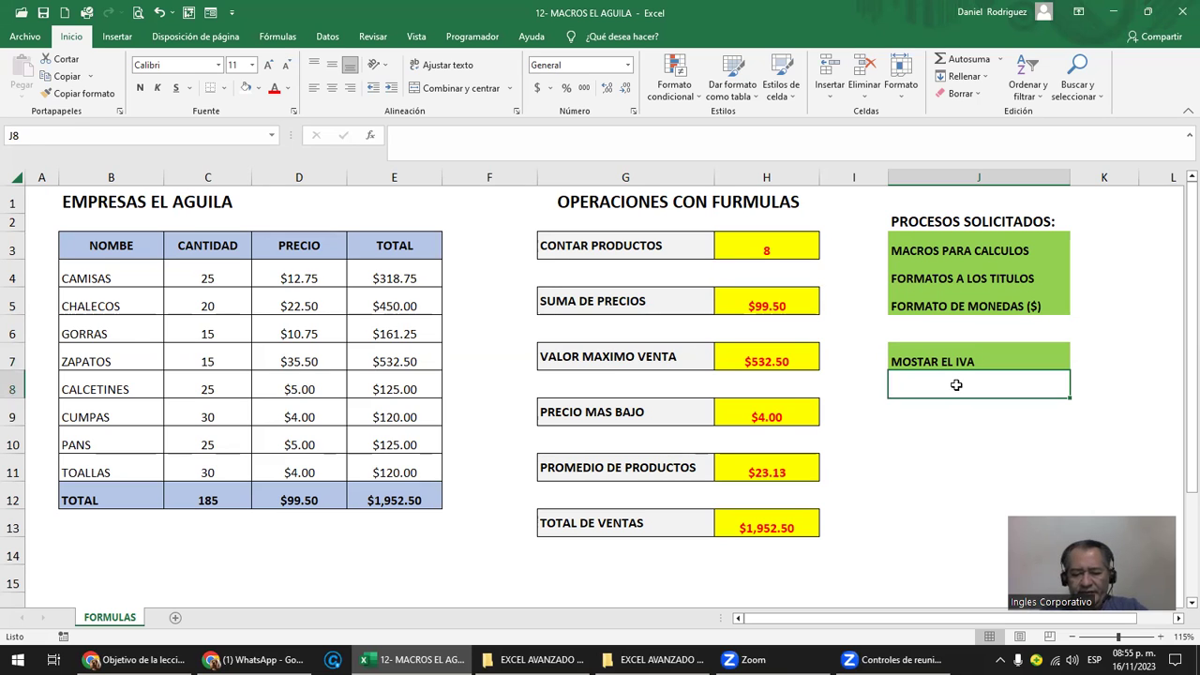
# In J8, compute 13% of the sales total with =E12*13% ($253.83).
pyautogui.write('=')
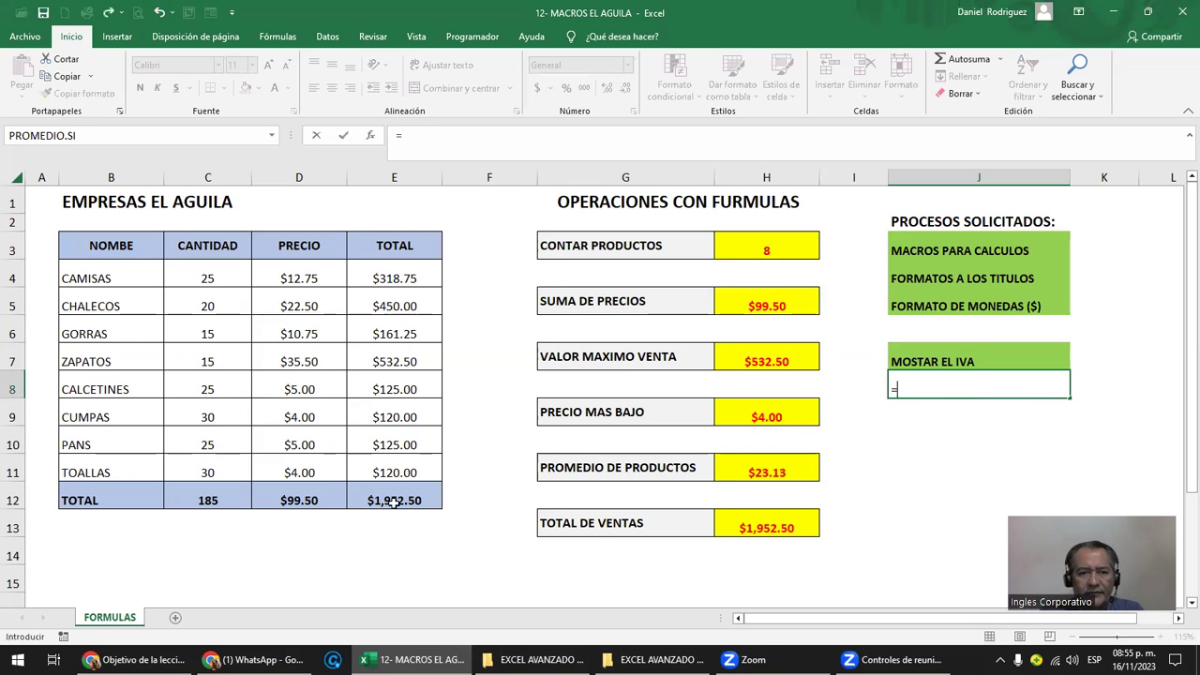
pyautogui.click(390, 499)
pyautogui.write('*13')
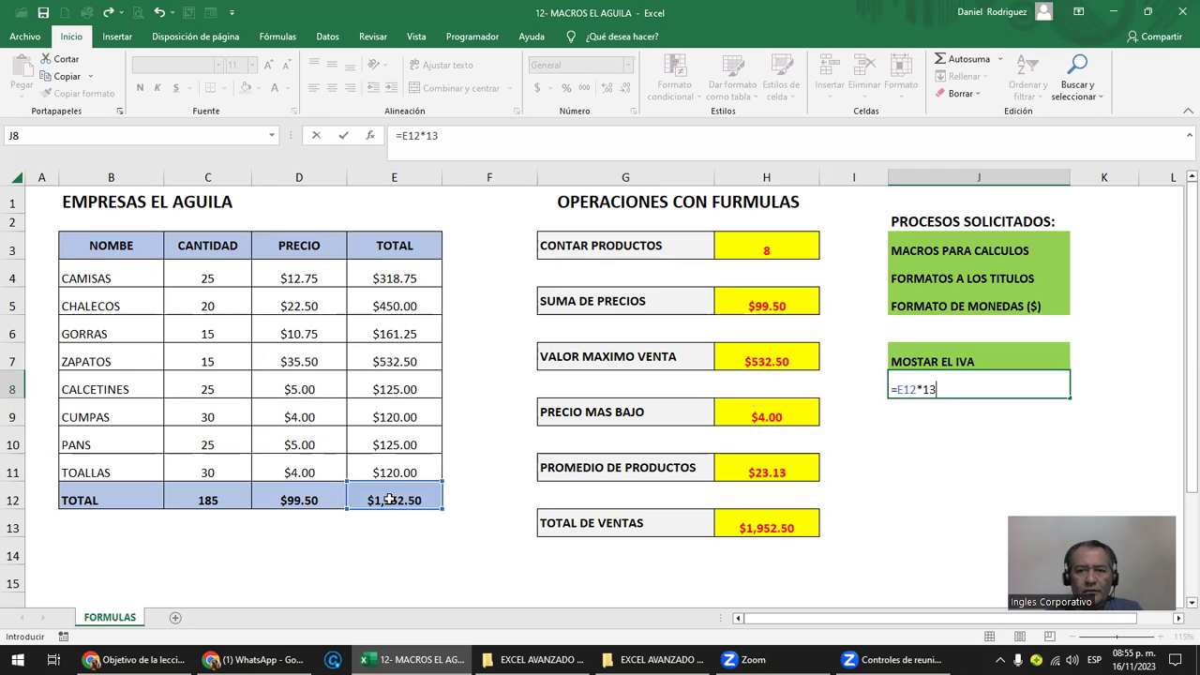
pyautogui.write('%')
pyautogui.press('Return')
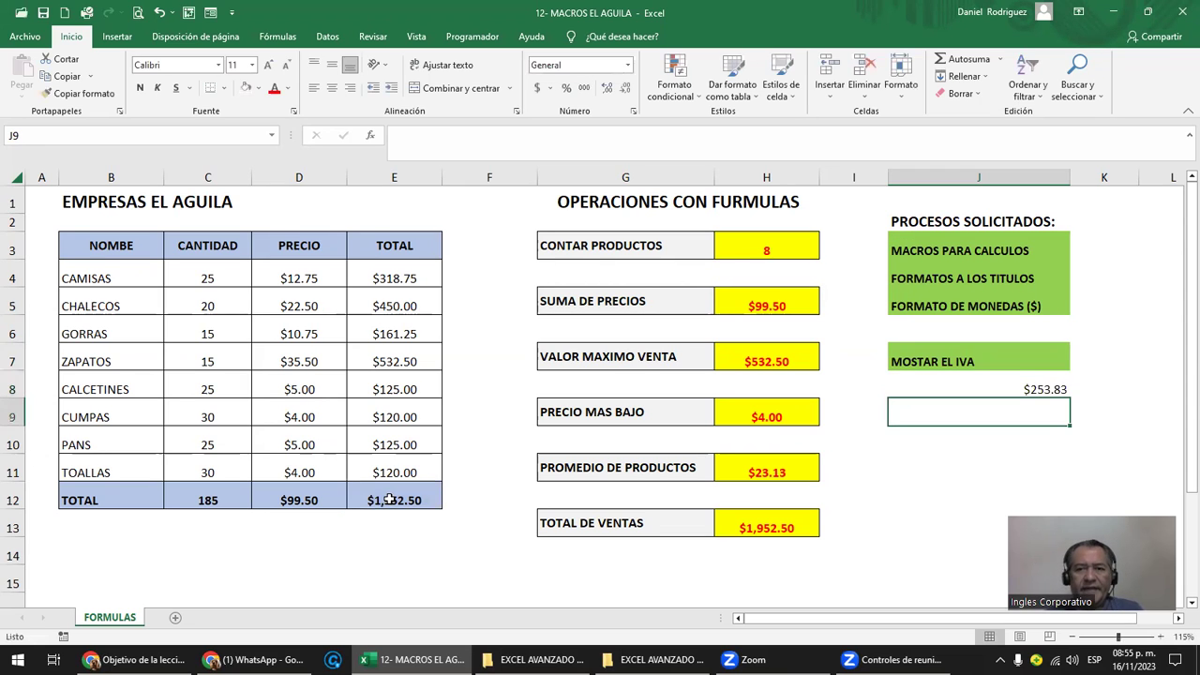
# In J9, enter =E12/1.13 to show the pre-IVA total $1,727.88.
pyautogui.click(394, 506)
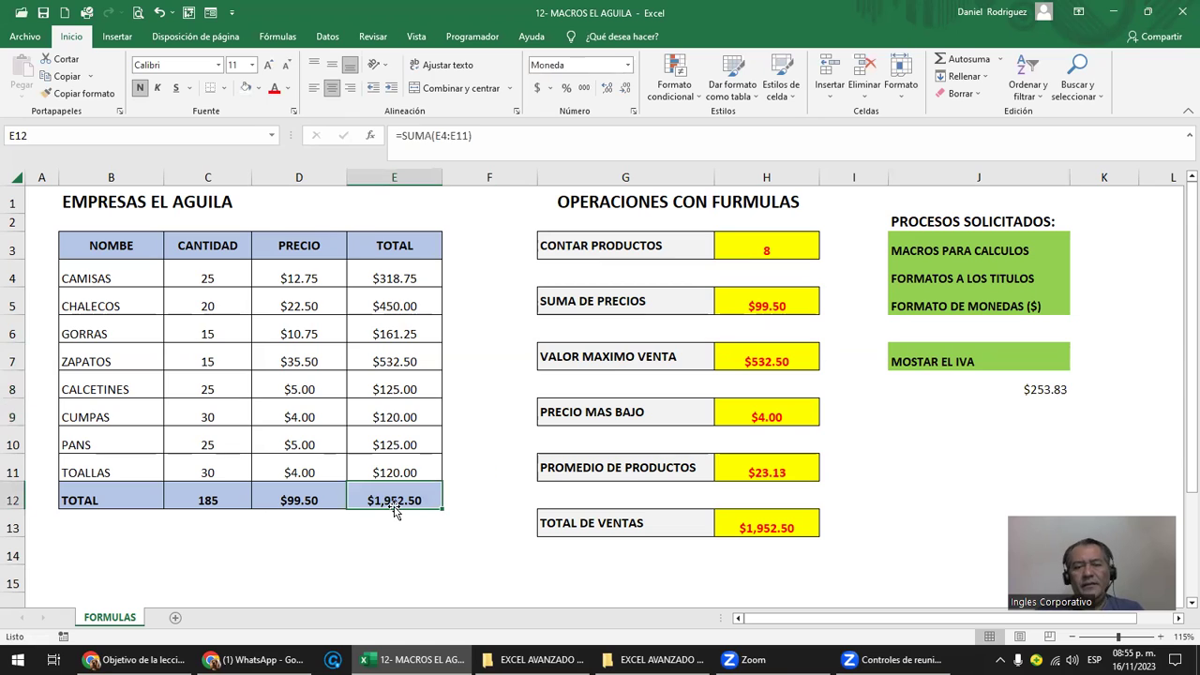
pyautogui.click(1022, 423)
pyautogui.click(1006, 387)
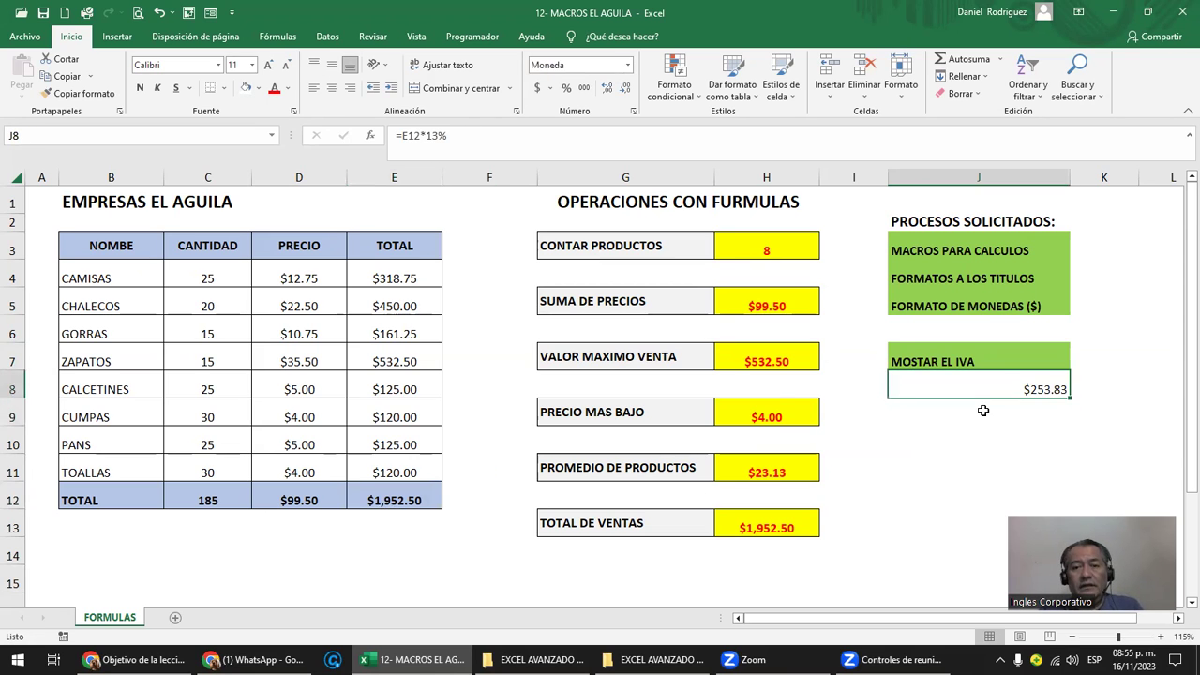
pyautogui.click(977, 410)
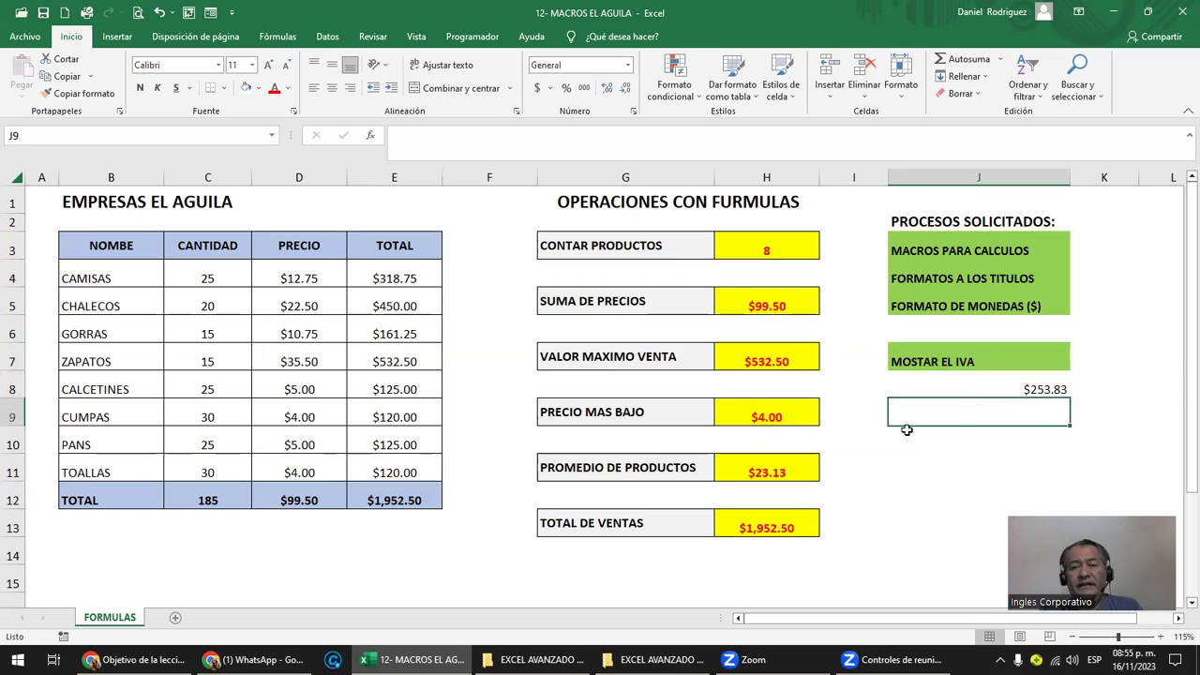
pyautogui.click(392, 503)
pyautogui.click(987, 418)
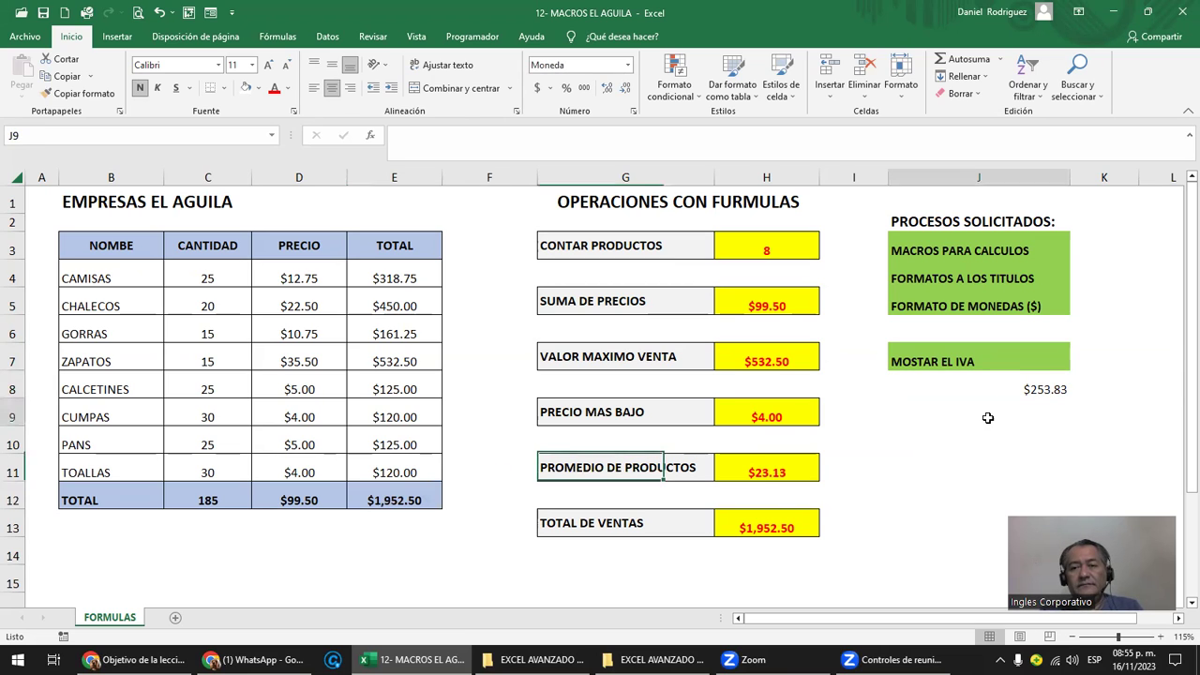
pyautogui.write('=')
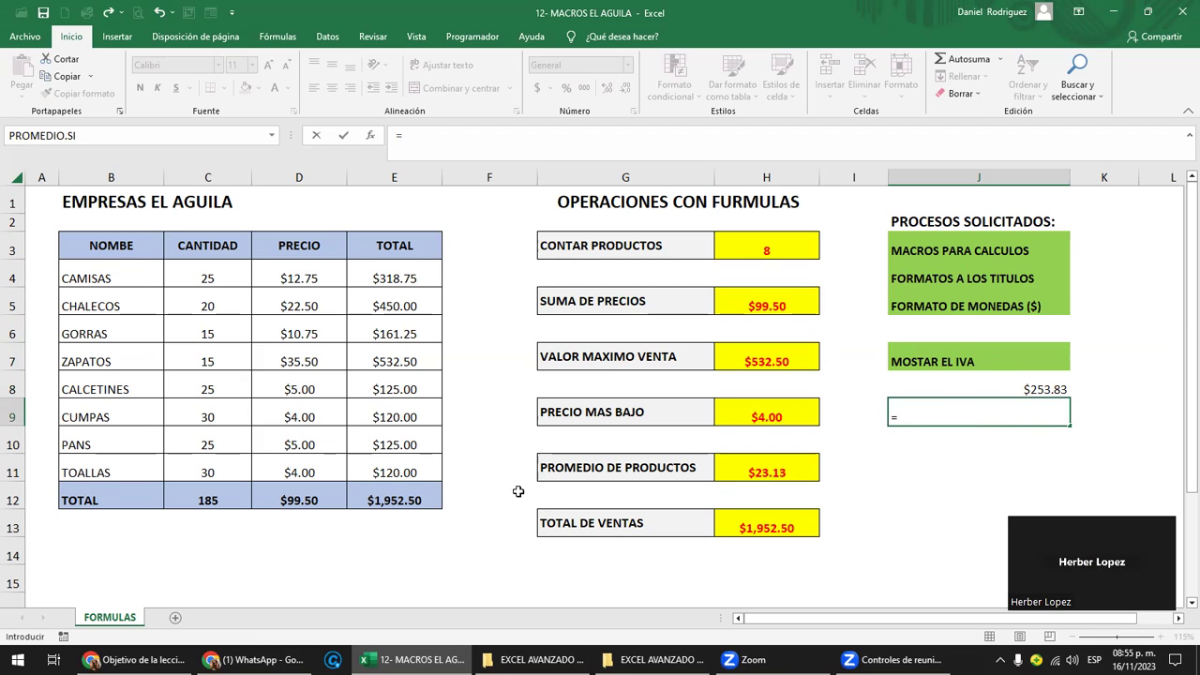
pyautogui.click(398, 500)
pyautogui.write('/1.13')
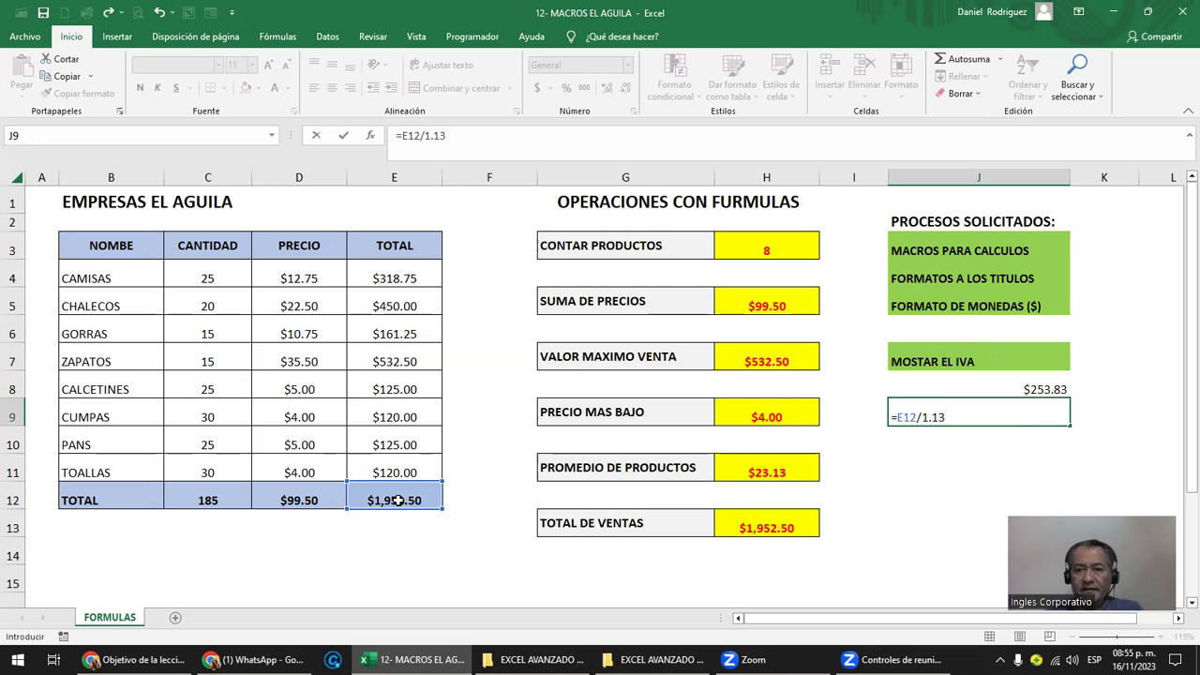
pyautogui.hotkey('ctrl', 'Return')
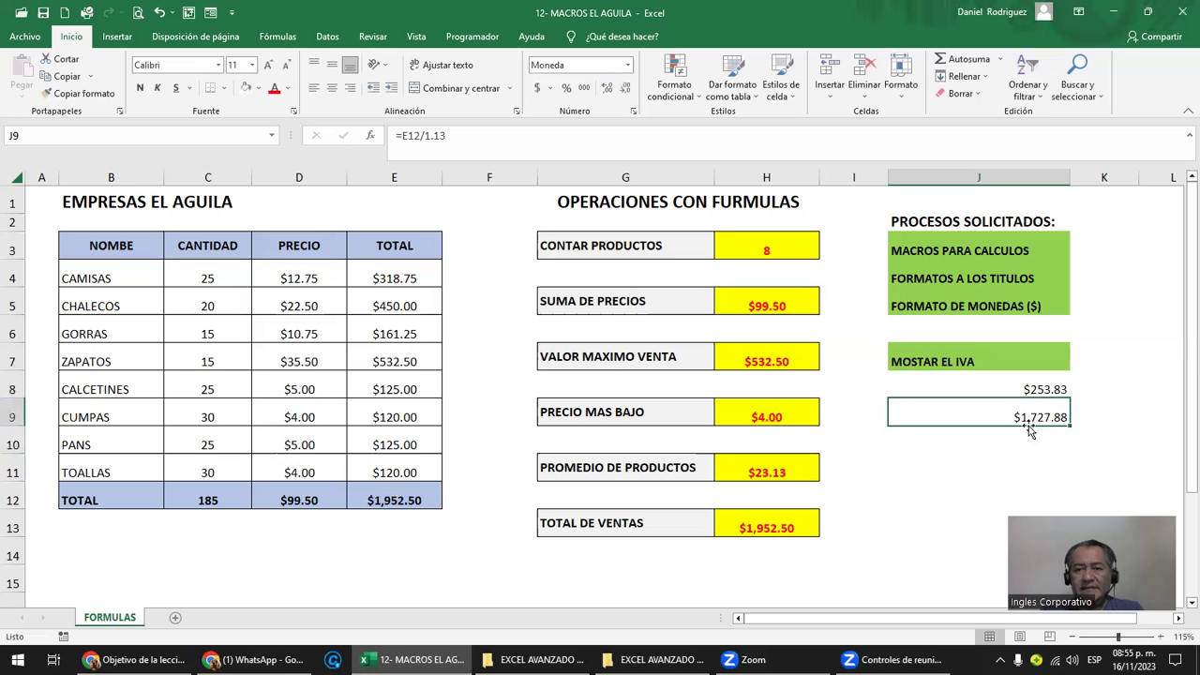
pyautogui.moveTo(1046, 382); pyautogui.dragTo(1040, 417)
# Add the two IVA figures in J10 with =J8+J9.
pyautogui.click(1017, 457)
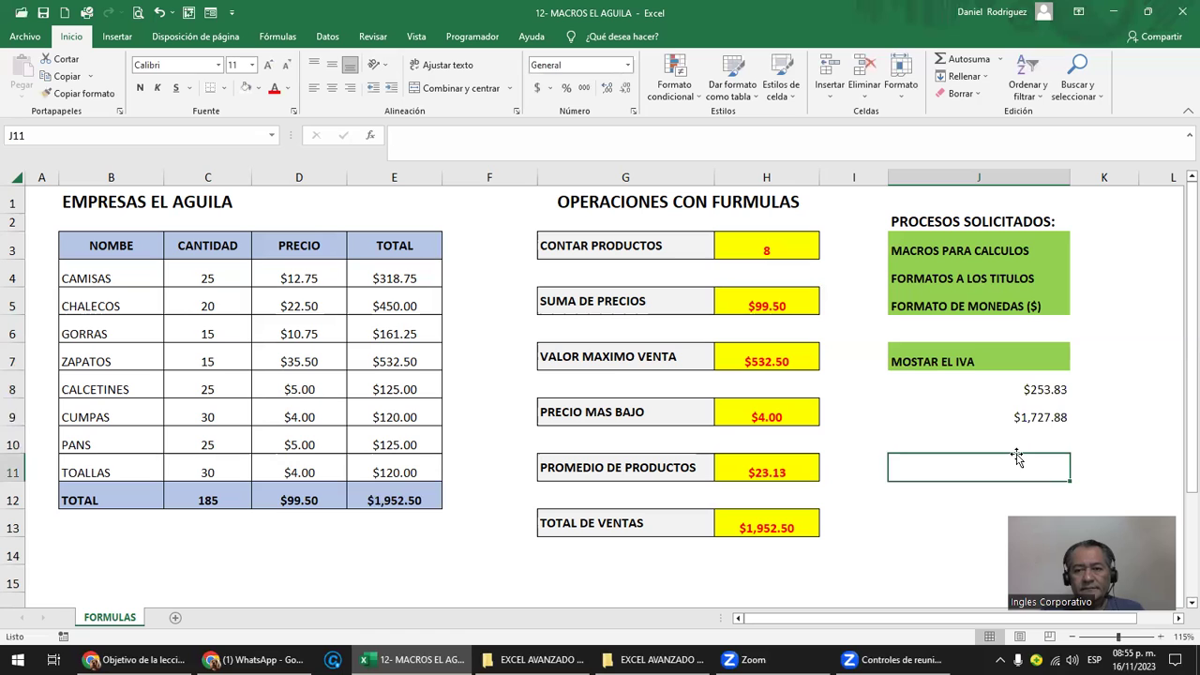
pyautogui.press('Up')
pyautogui.write('=')
pyautogui.press('Up')
pyautogui.press('Up')
pyautogui.write('+')
pyautogui.press('Up')
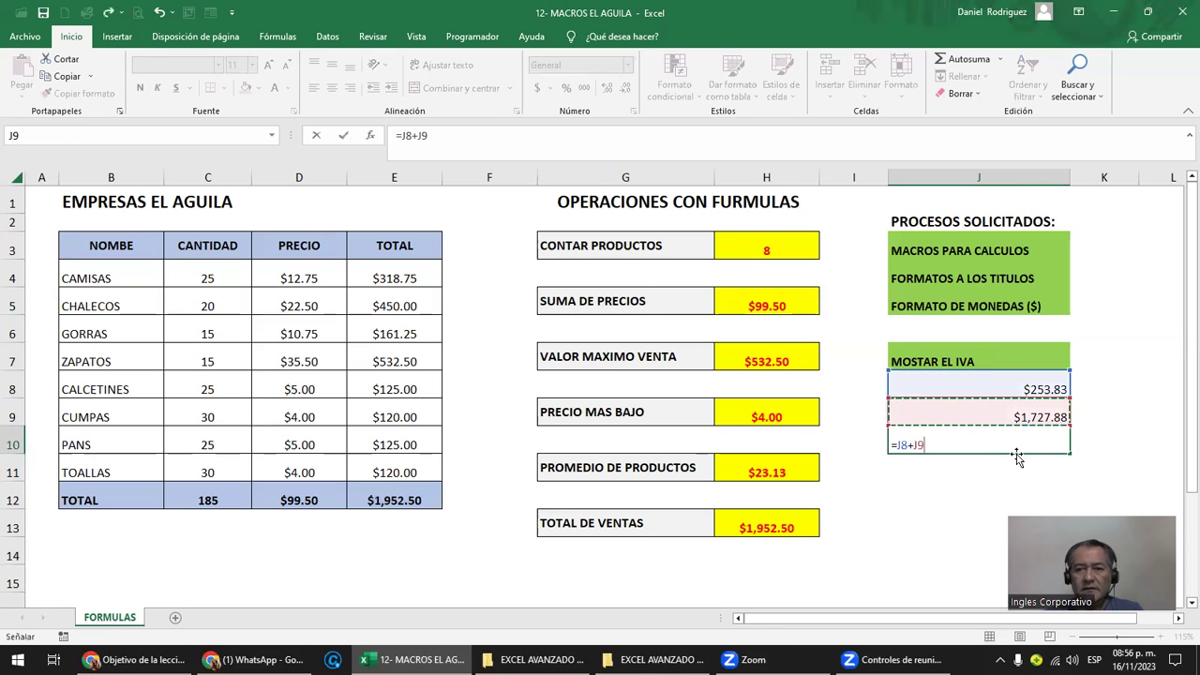
pyautogui.press('Return')
# Delete the sum in J10 and the $1,727.88 result in J9.
pyautogui.press('Up')
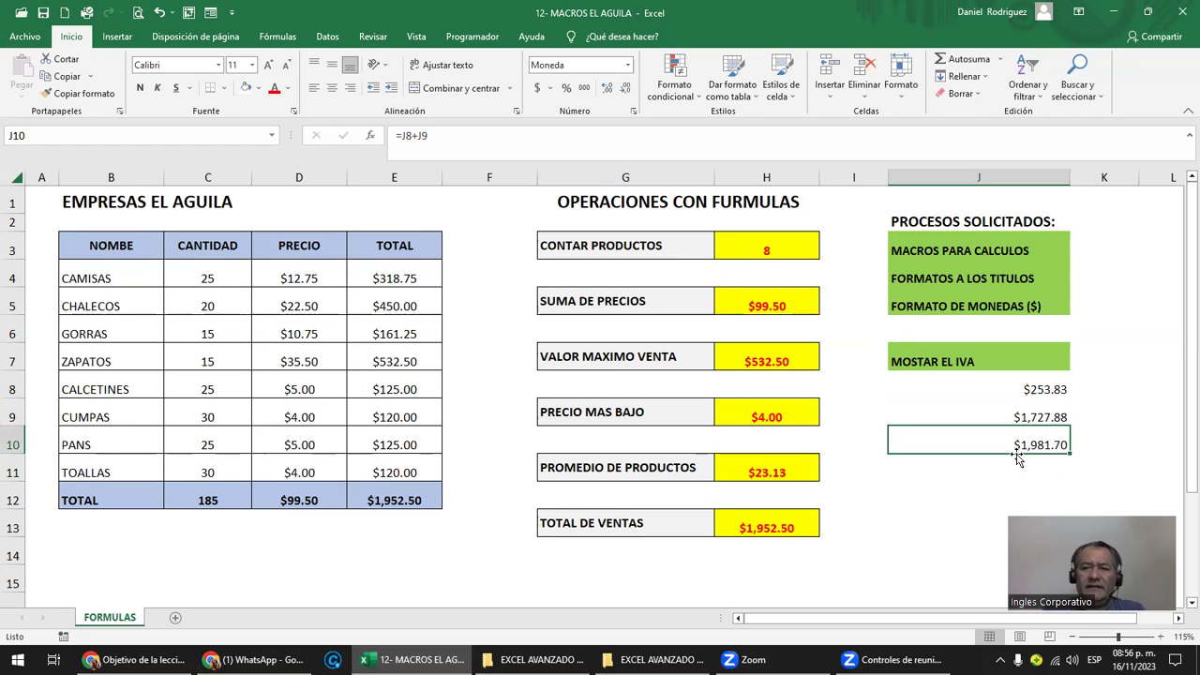
pyautogui.press('Up')
pyautogui.press('Down')
pyautogui.press('Delete')
pyautogui.press('Up')
pyautogui.press('Delete')
# Review the 13% IVA formula in J8, then clear it.
pyautogui.press('Up')
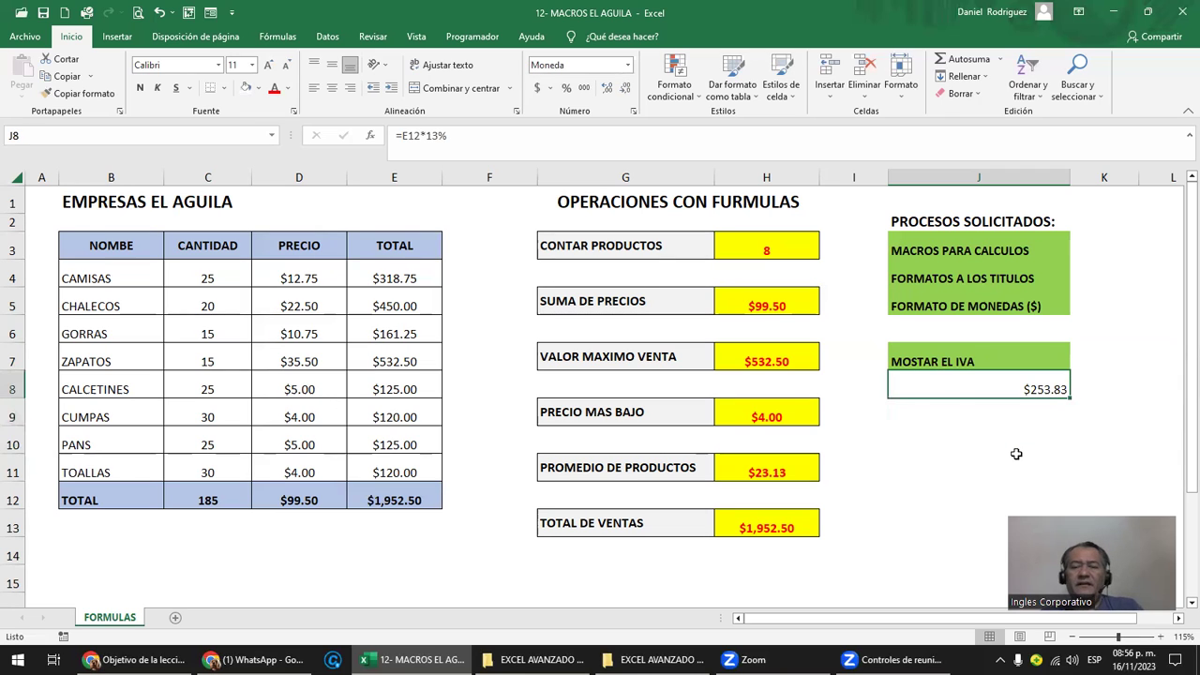
pyautogui.click(408, 504)
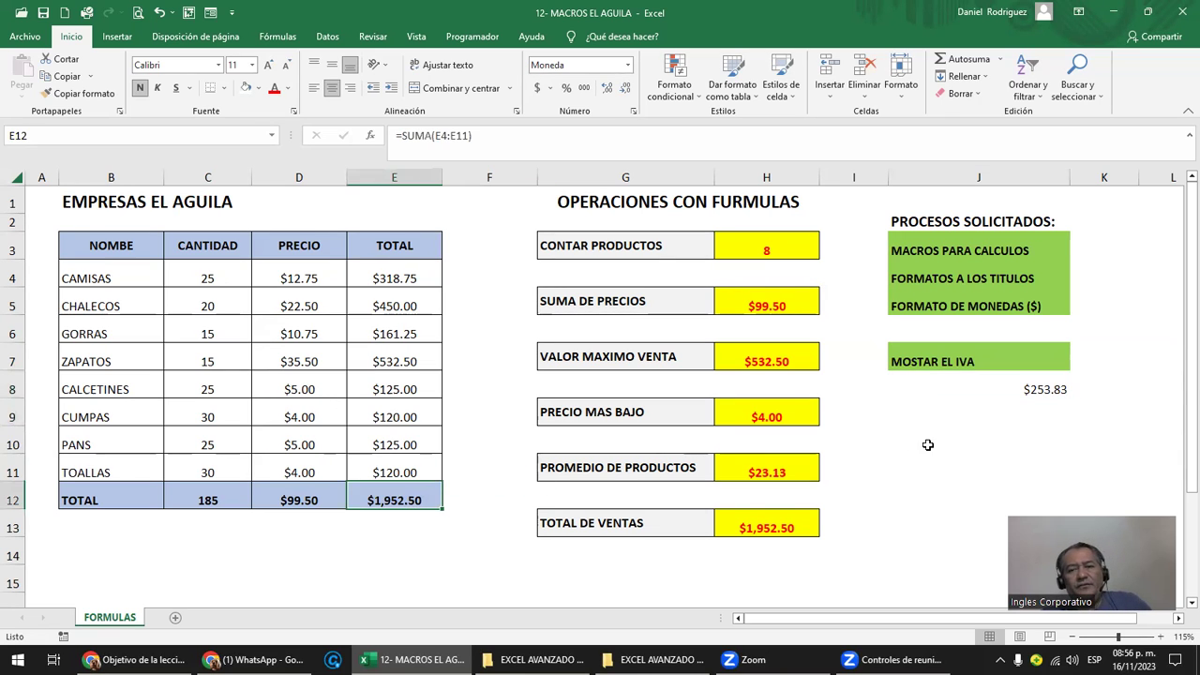
pyautogui.click(997, 393)
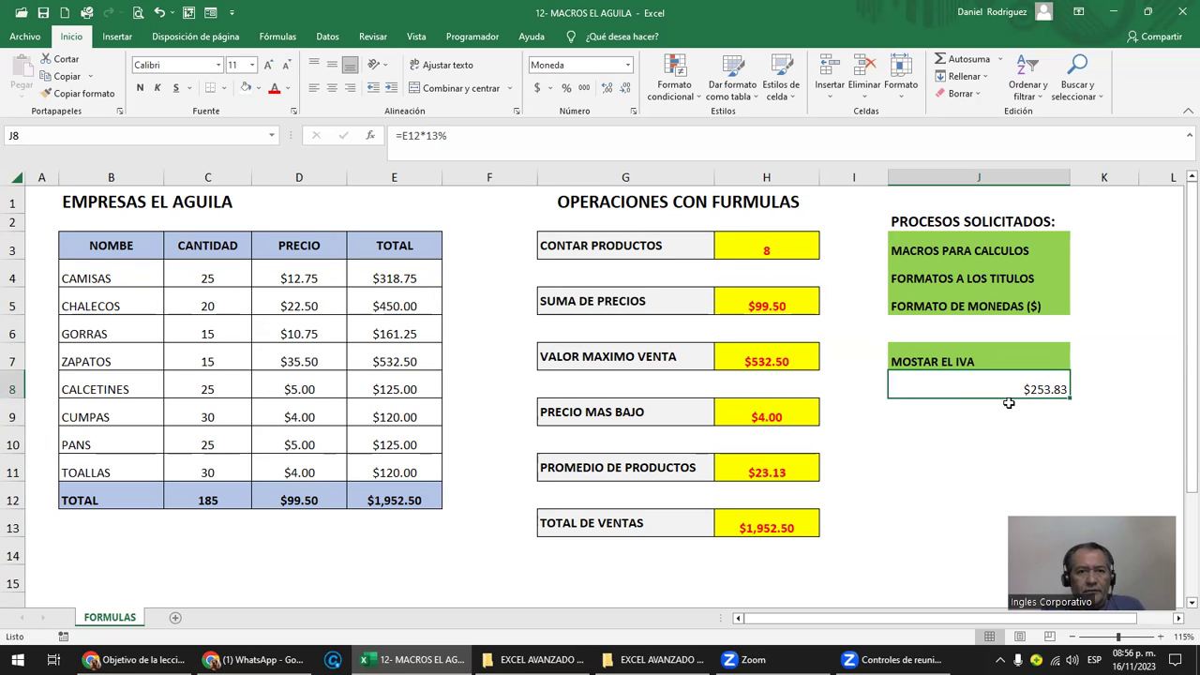
pyautogui.moveTo(446, 136); pyautogui.dragTo(394, 136)
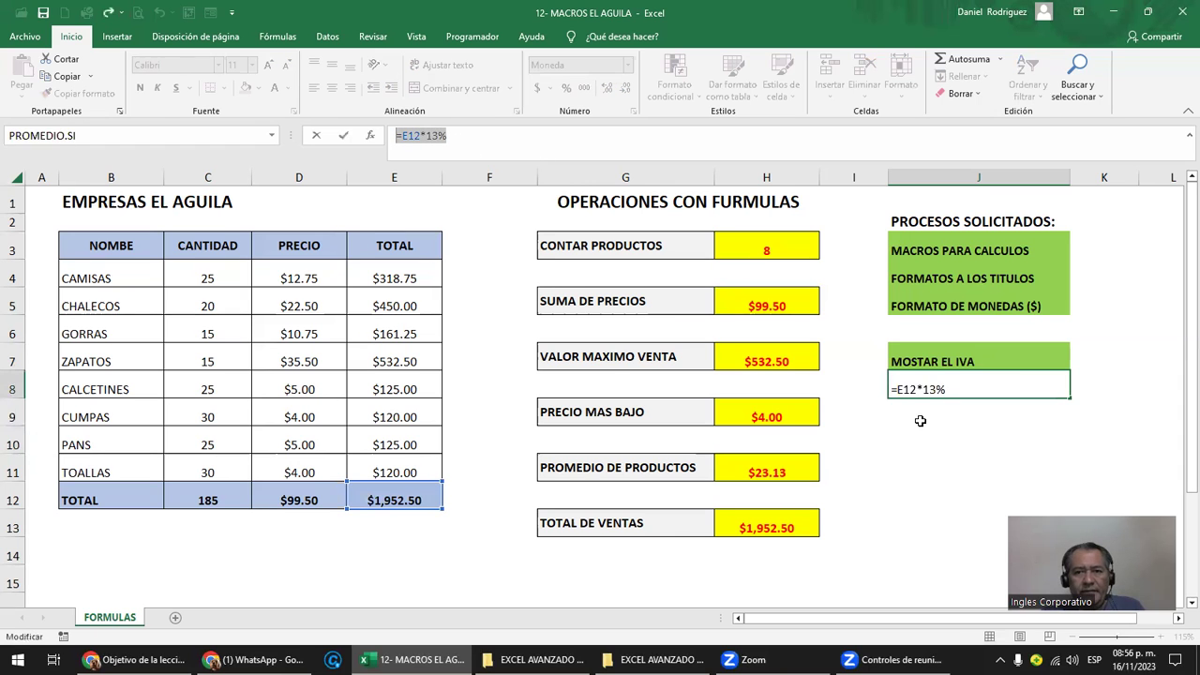
pyautogui.hotkey('ctrl', 'Return')
pyautogui.press('Up')
pyautogui.press('Down')
pyautogui.press('Delete')
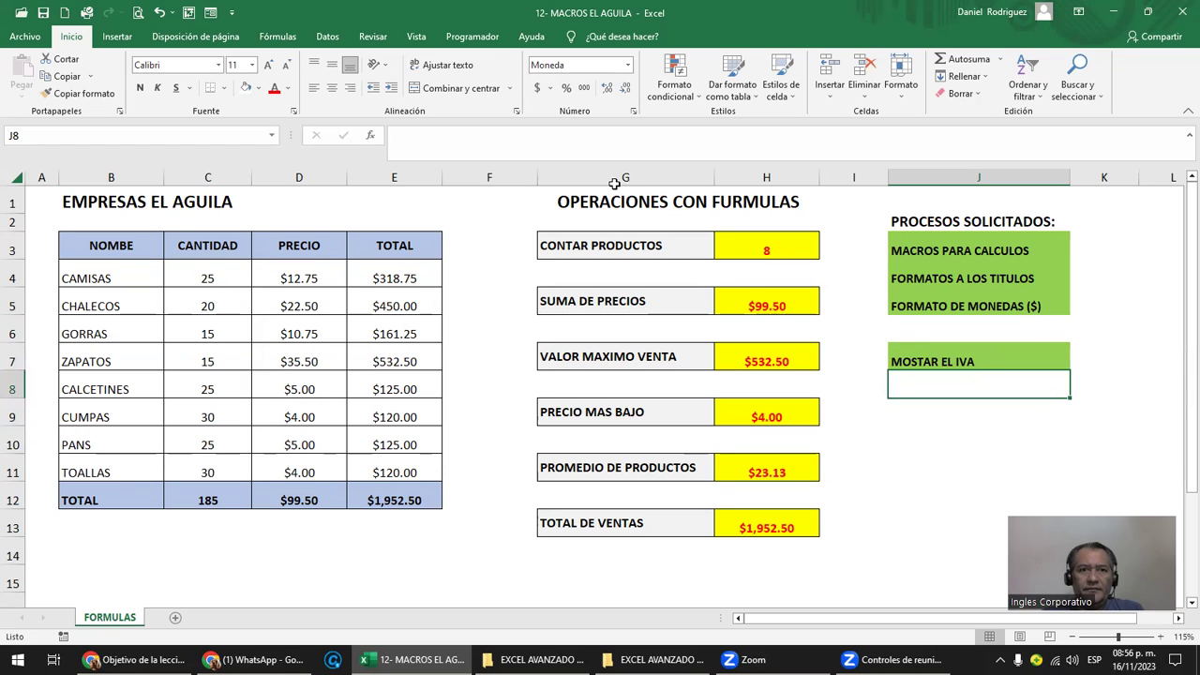
# Start recording a macro named IVA with shortcut Ctrl+Shift+I.
pyautogui.click(469, 36)
pyautogui.click(98, 60)
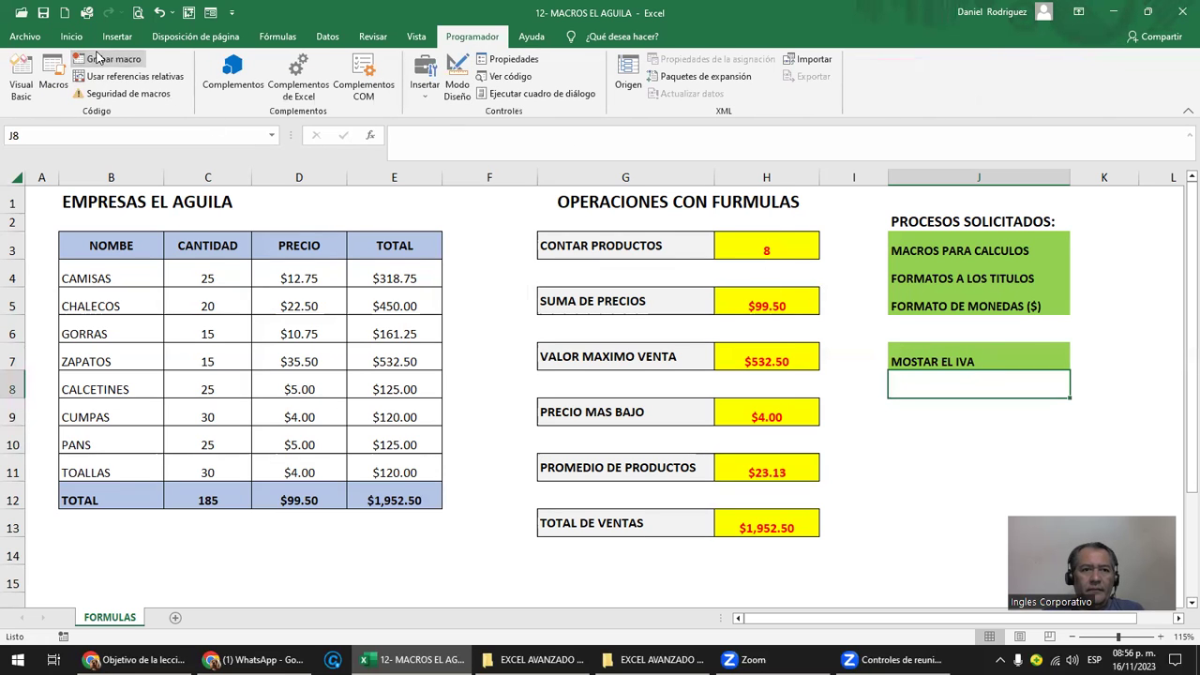
pyautogui.write('IVA')
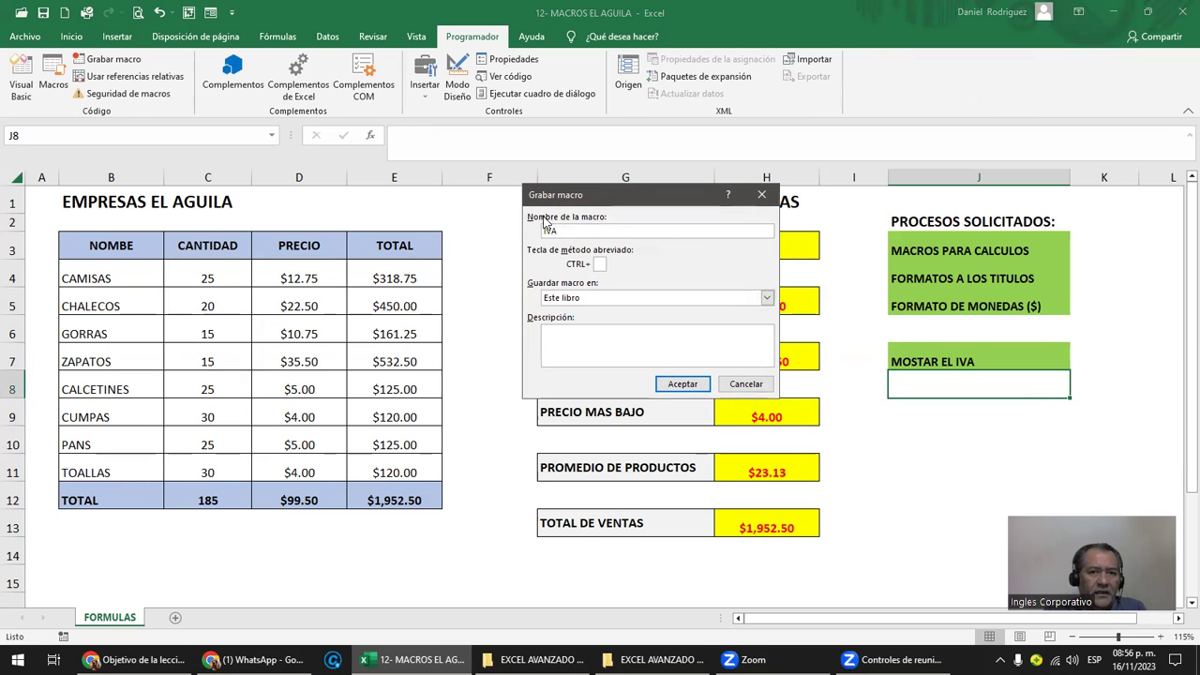
pyautogui.click(599, 264)
pyautogui.write('I')
pyautogui.click(682, 383)
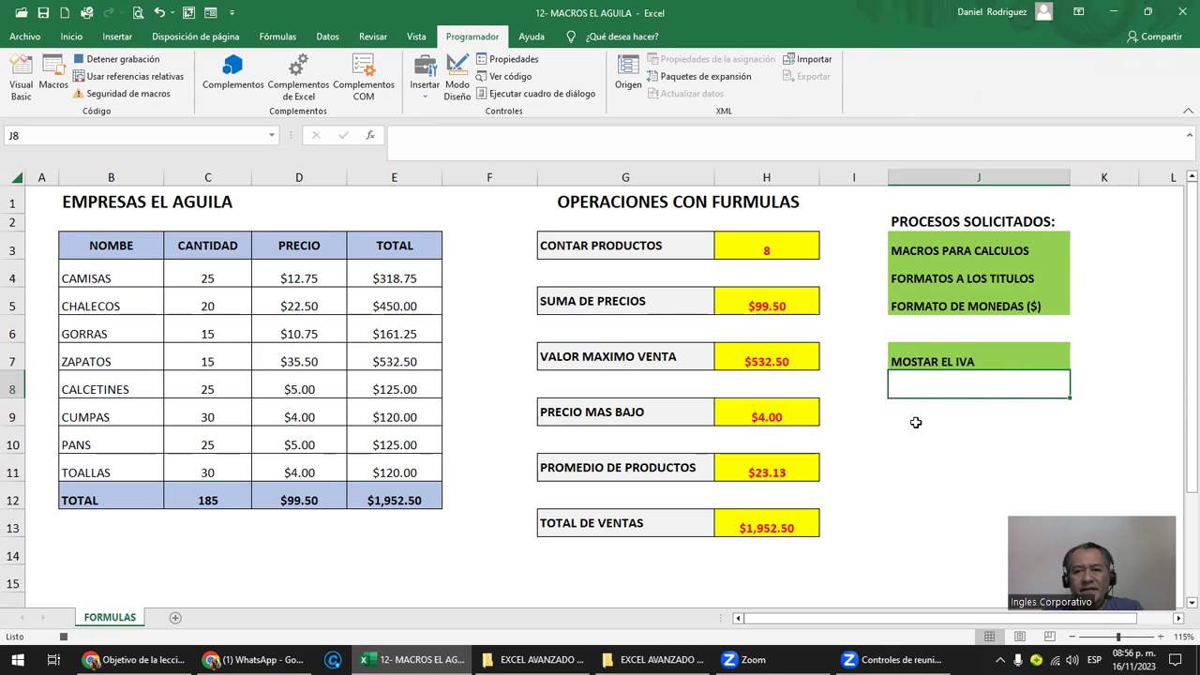
# Enter =E12*13% in J8 under MOSTAR EL IVA.
pyautogui.click(977, 431)
pyautogui.click(951, 376)
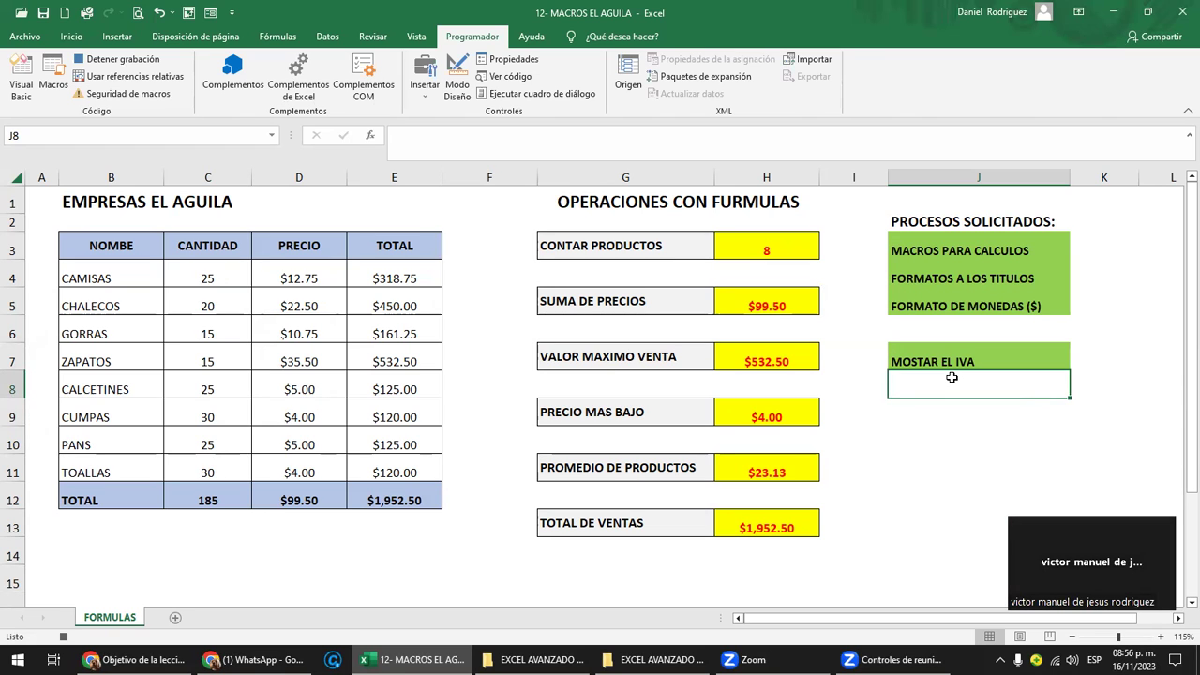
pyautogui.write('=')
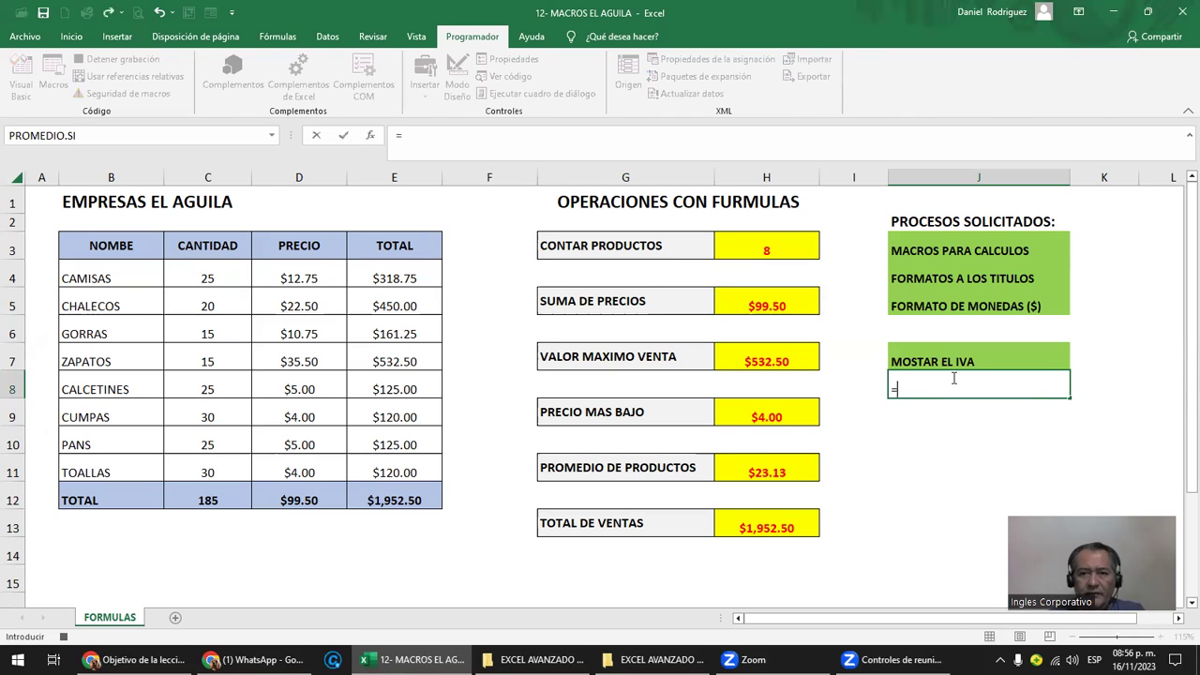
pyautogui.click(409, 497)
pyautogui.write('*13%')
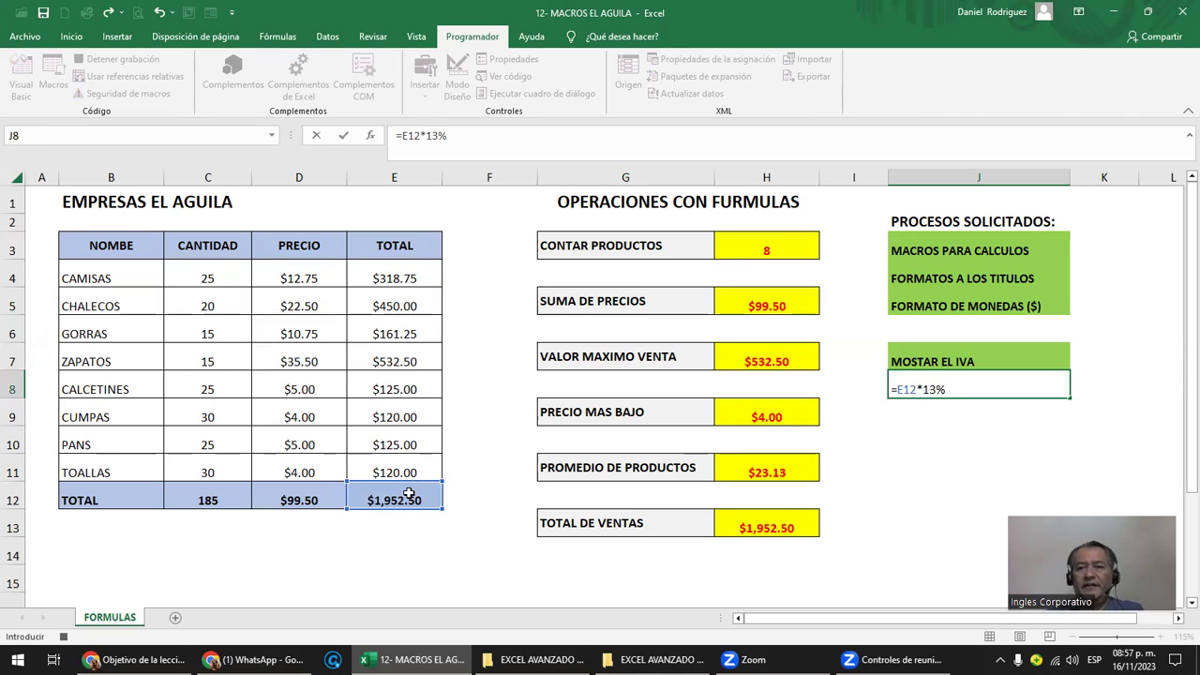
pyautogui.press('Return')
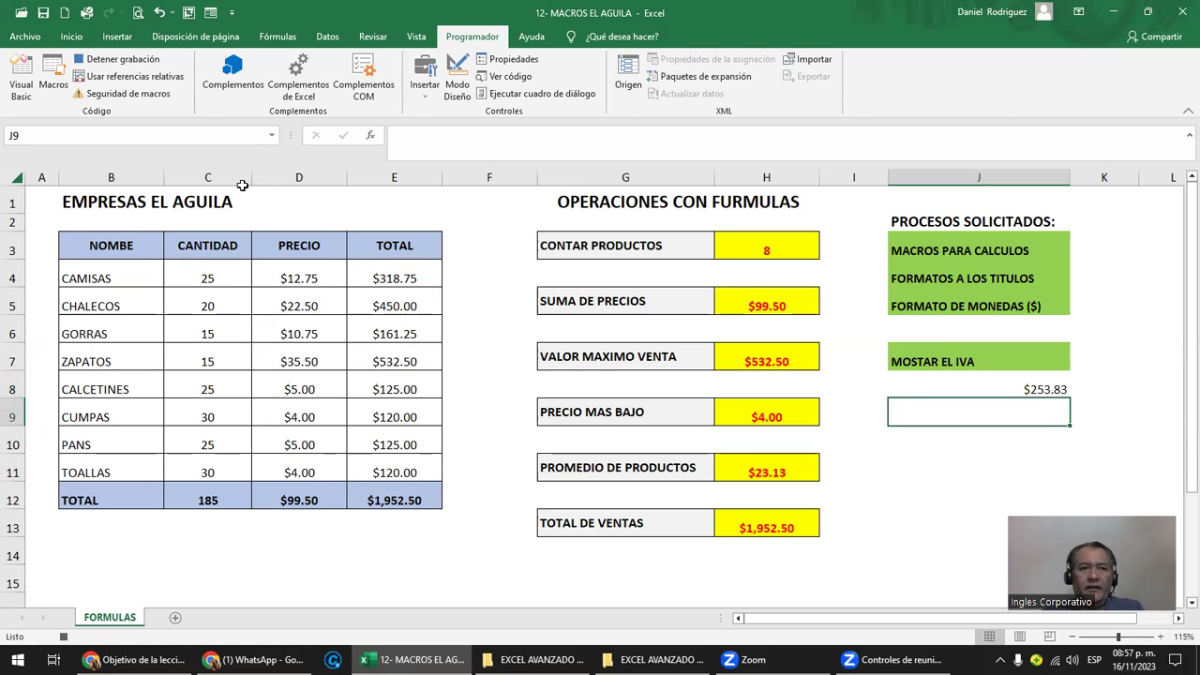
# Stop recording the IVA macro and clear the IVA result in J8.
pyautogui.click(118, 62)
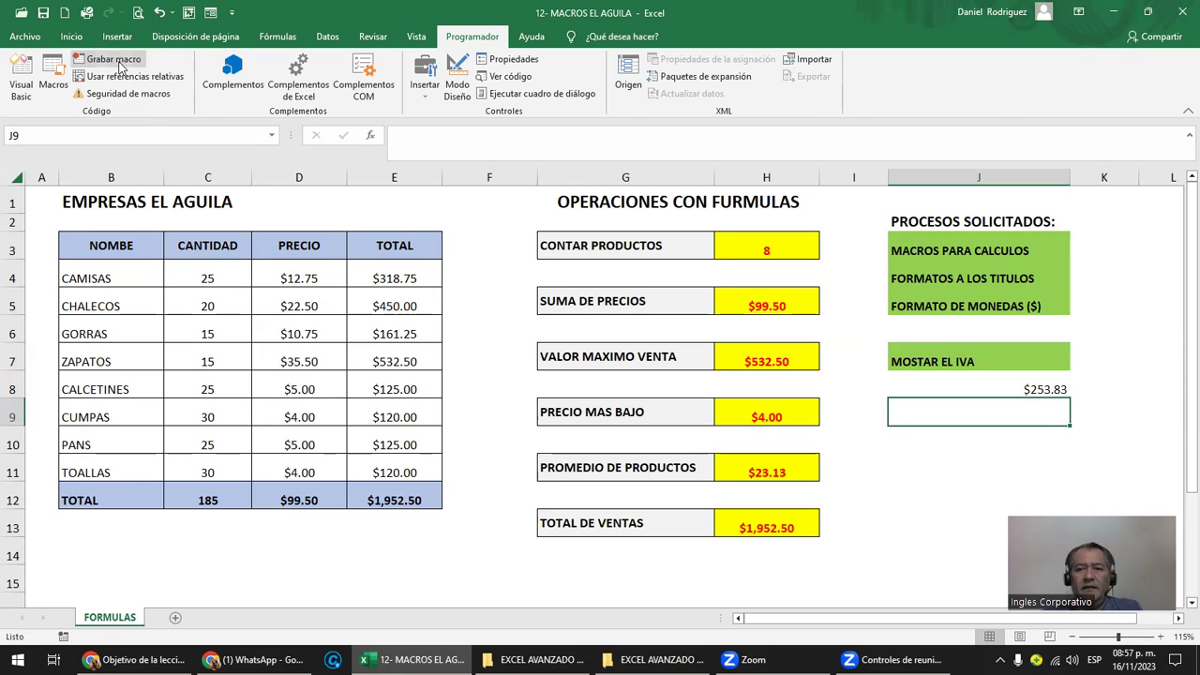
pyautogui.click(959, 476)
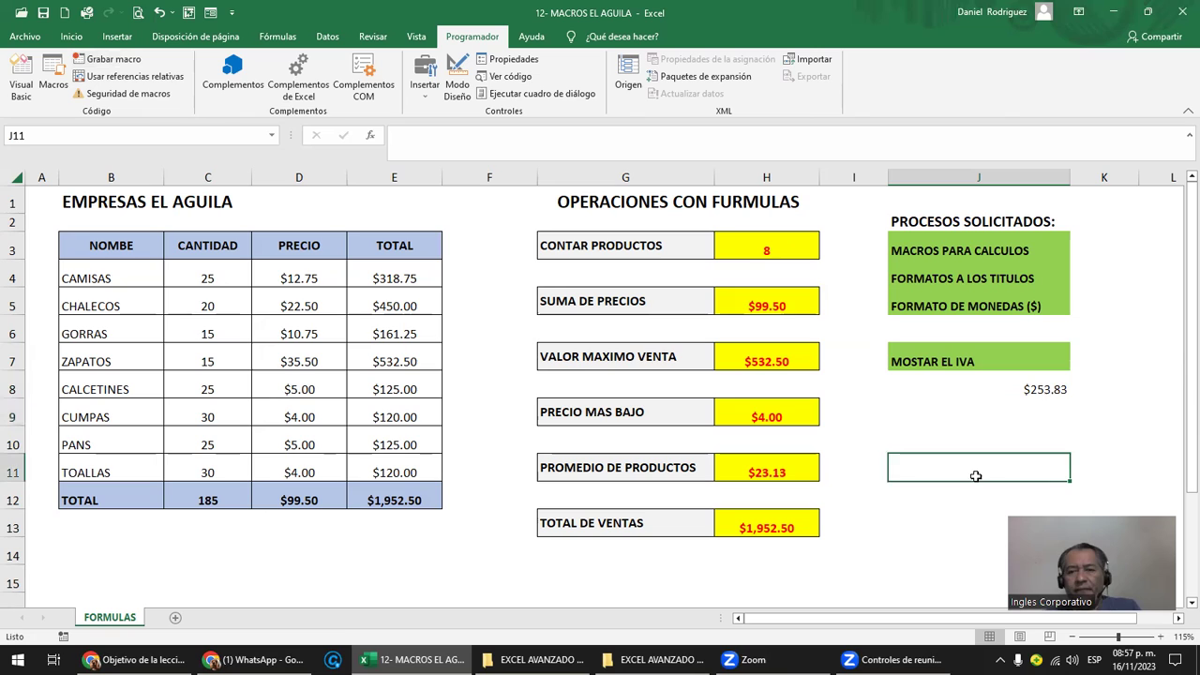
pyautogui.click(1047, 389)
pyautogui.press('Delete')
pyautogui.click(946, 439)
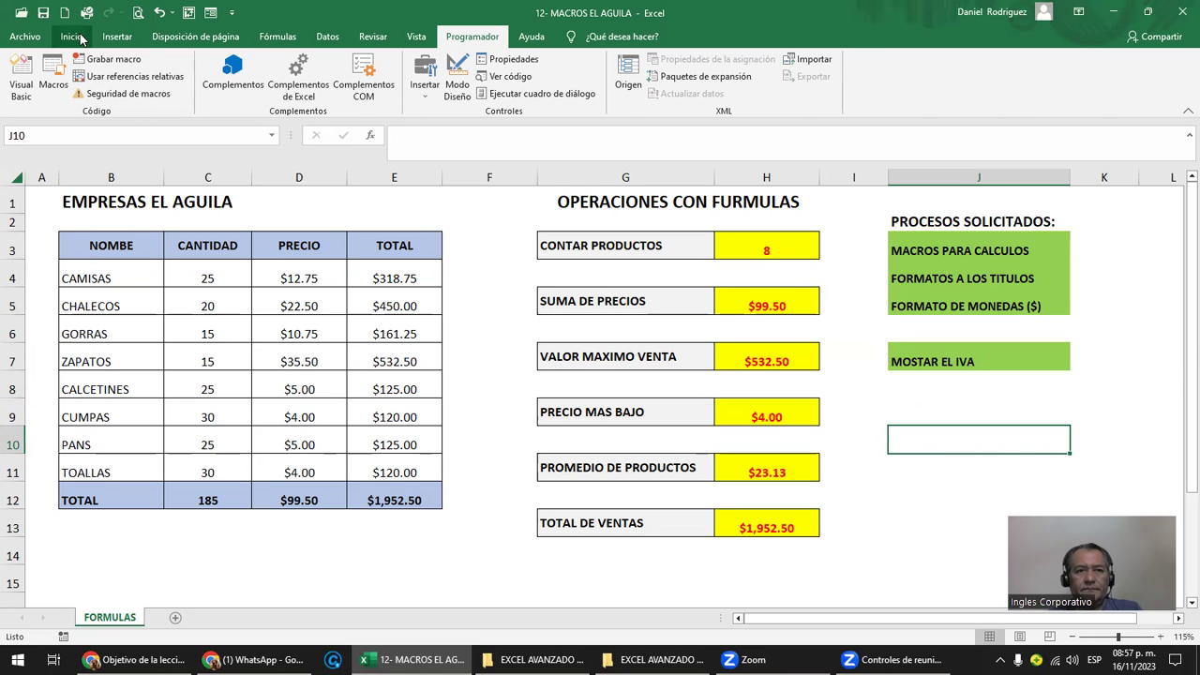
# Run the IVA macro from the Macros list.
pyautogui.click(54, 80)
pyautogui.click(529, 229)
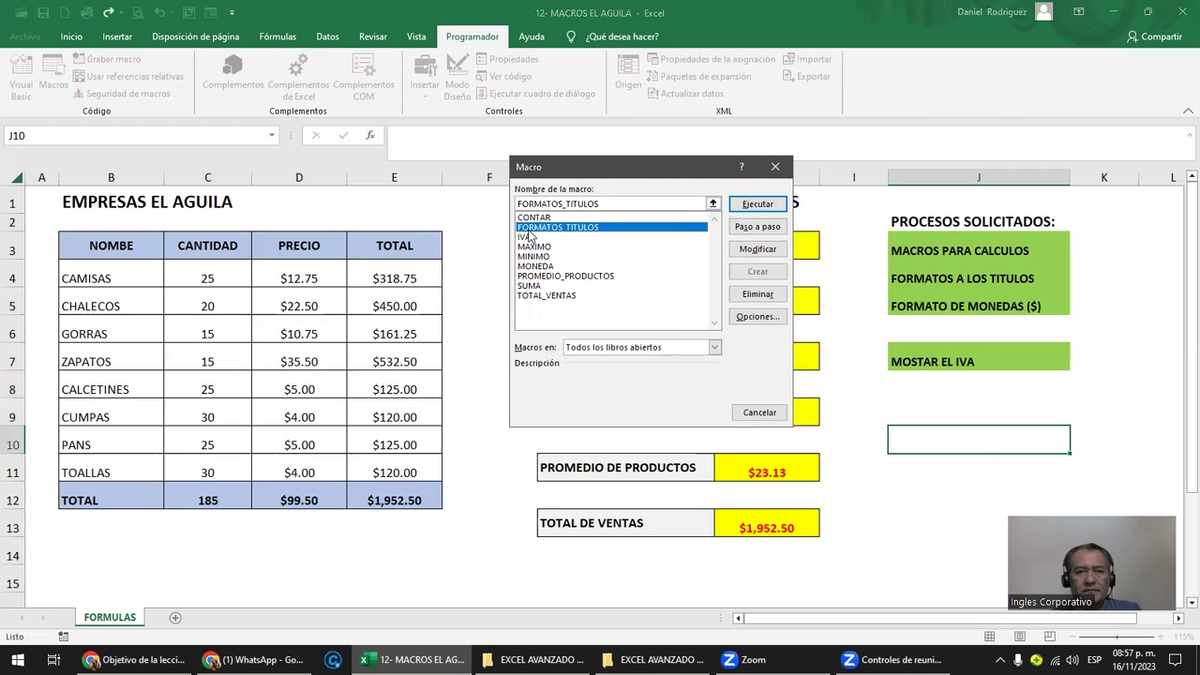
pyautogui.click(530, 237)
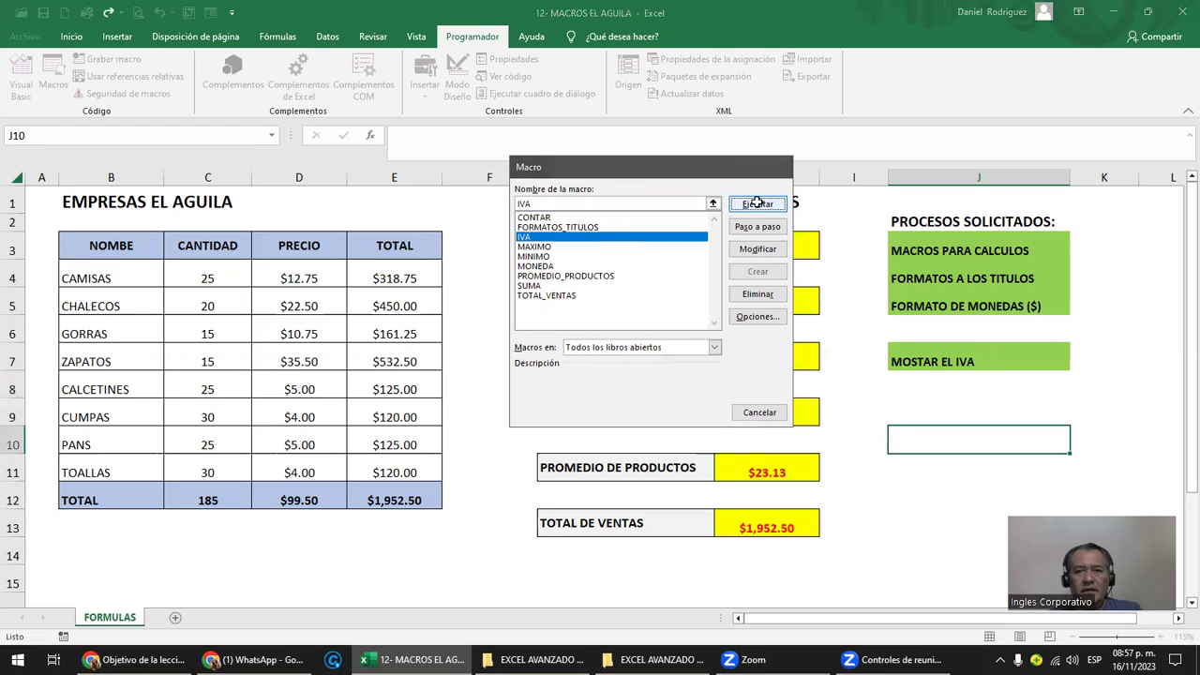
pyautogui.click(758, 203)
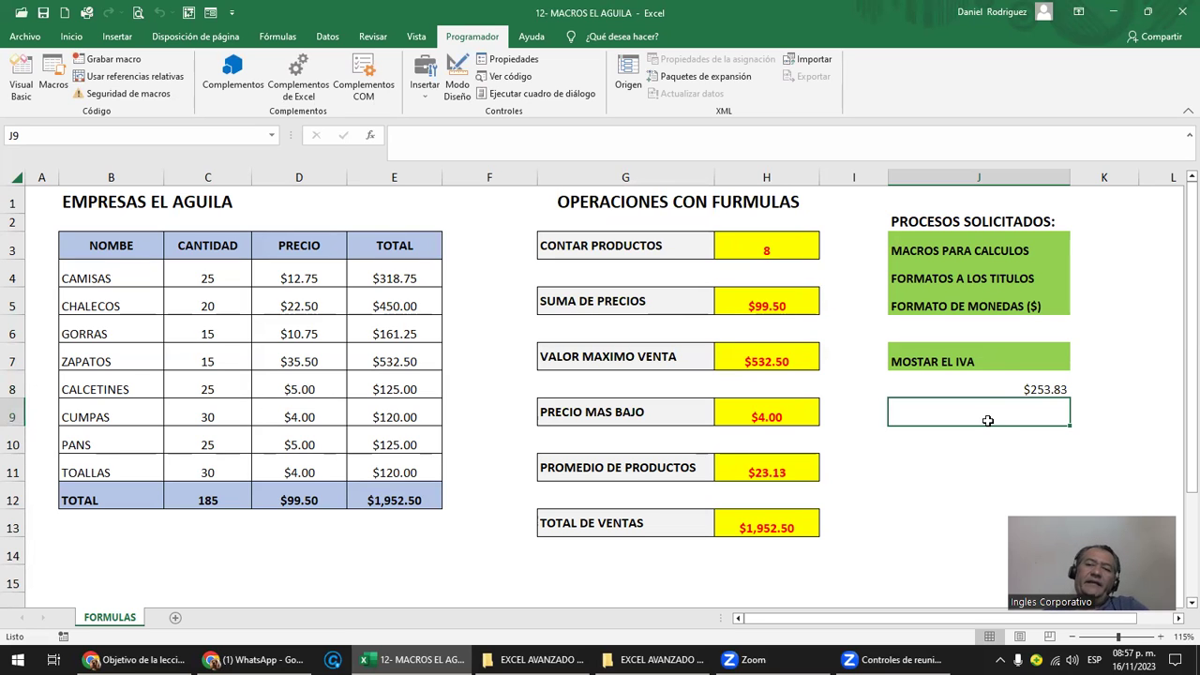
# Format the $253.83 in J8 as centred, size 14, bold and red.
pyautogui.click(1002, 390)
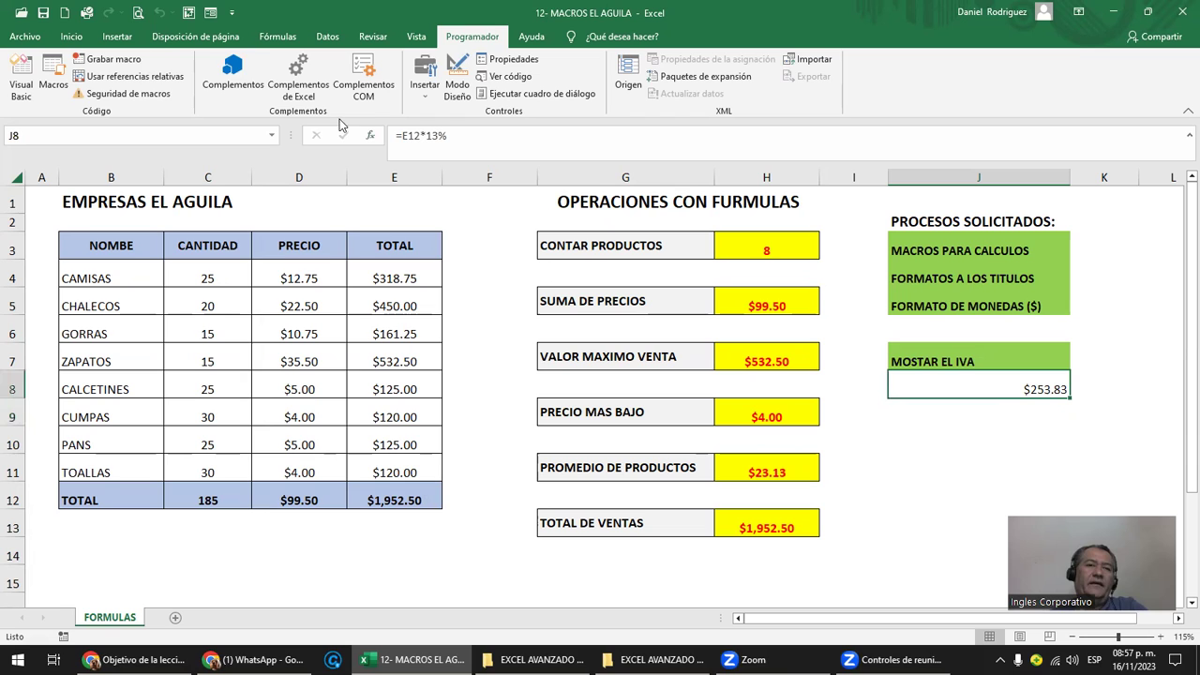
pyautogui.click(72, 37)
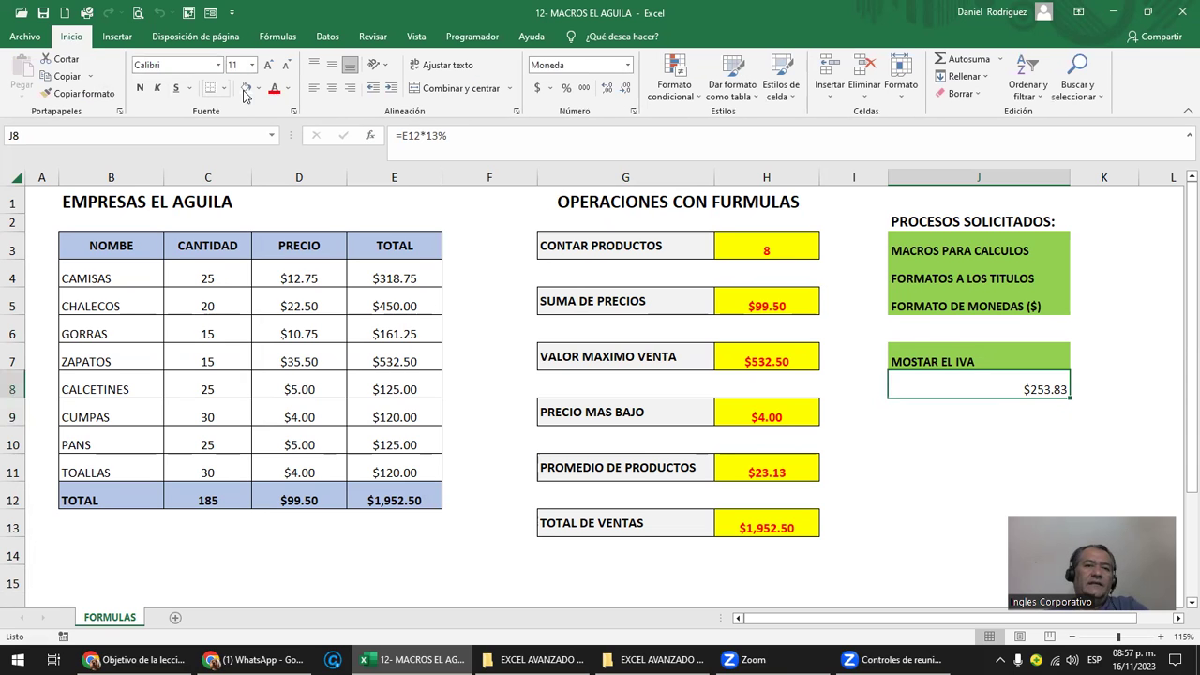
pyautogui.click(329, 94)
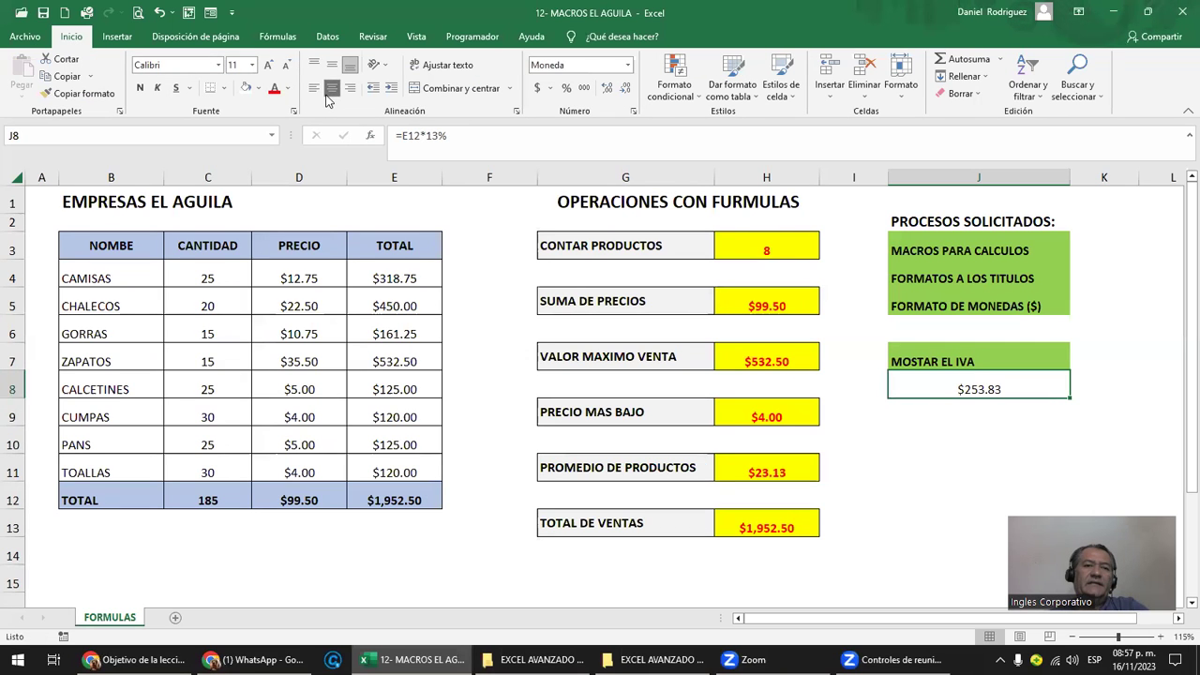
pyautogui.click(267, 66)
pyautogui.click(267, 66)
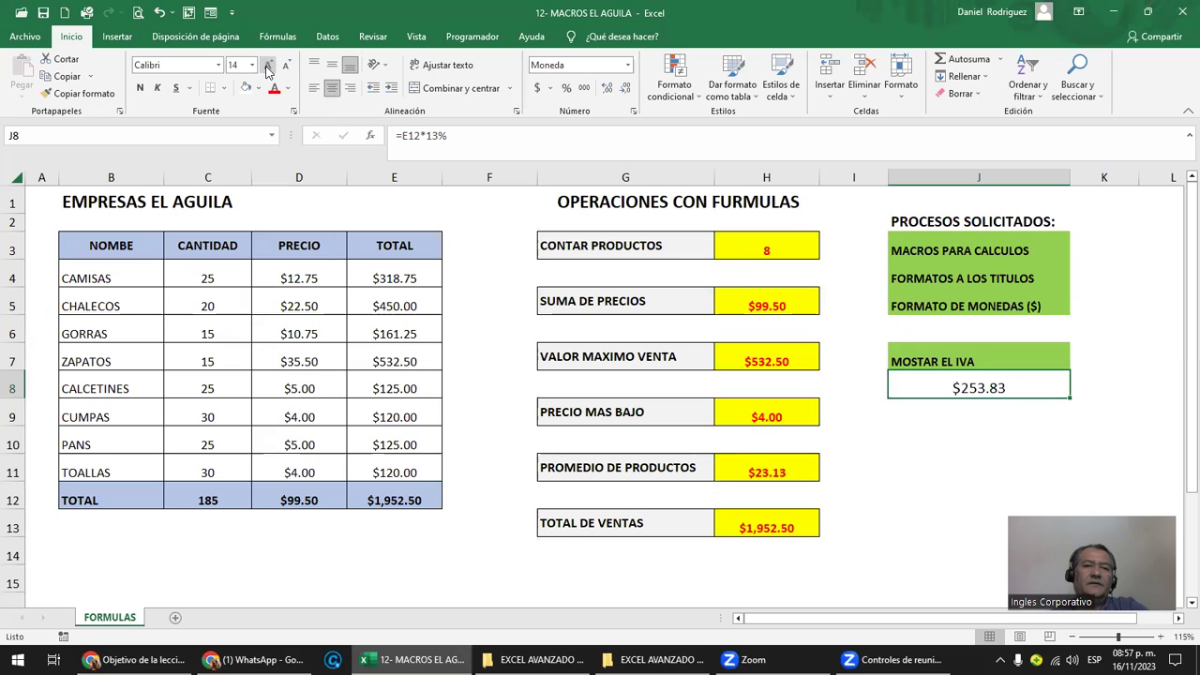
pyautogui.hotkey('ctrl', 'n')
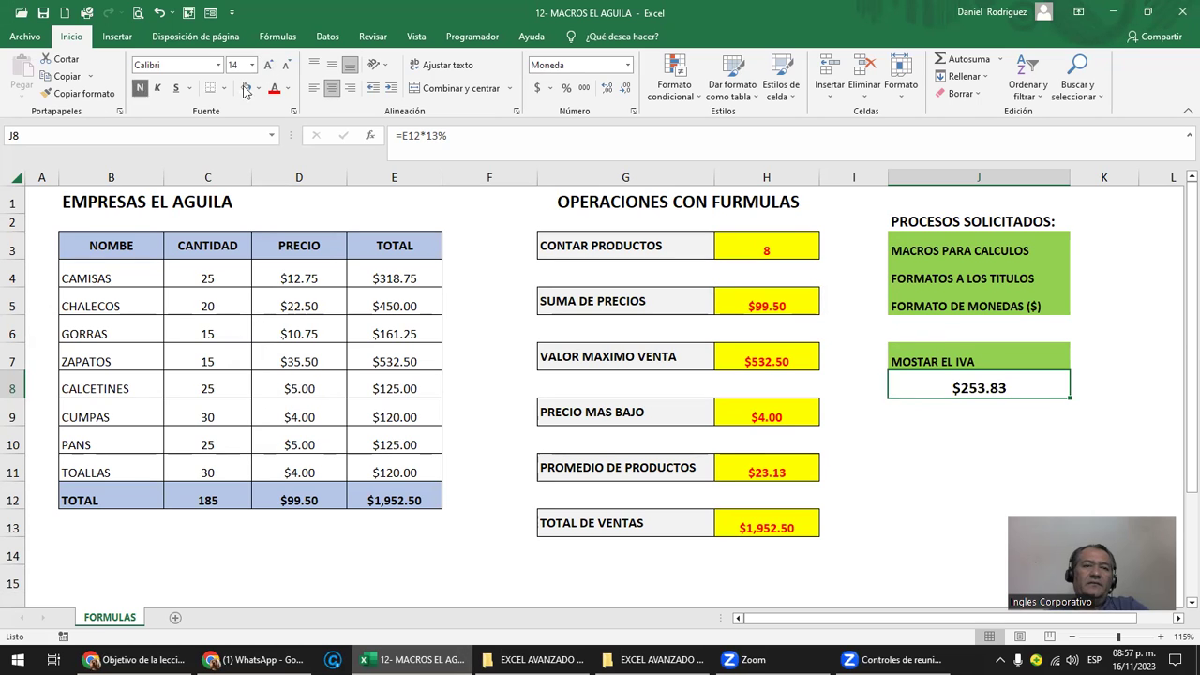
pyautogui.click(273, 90)
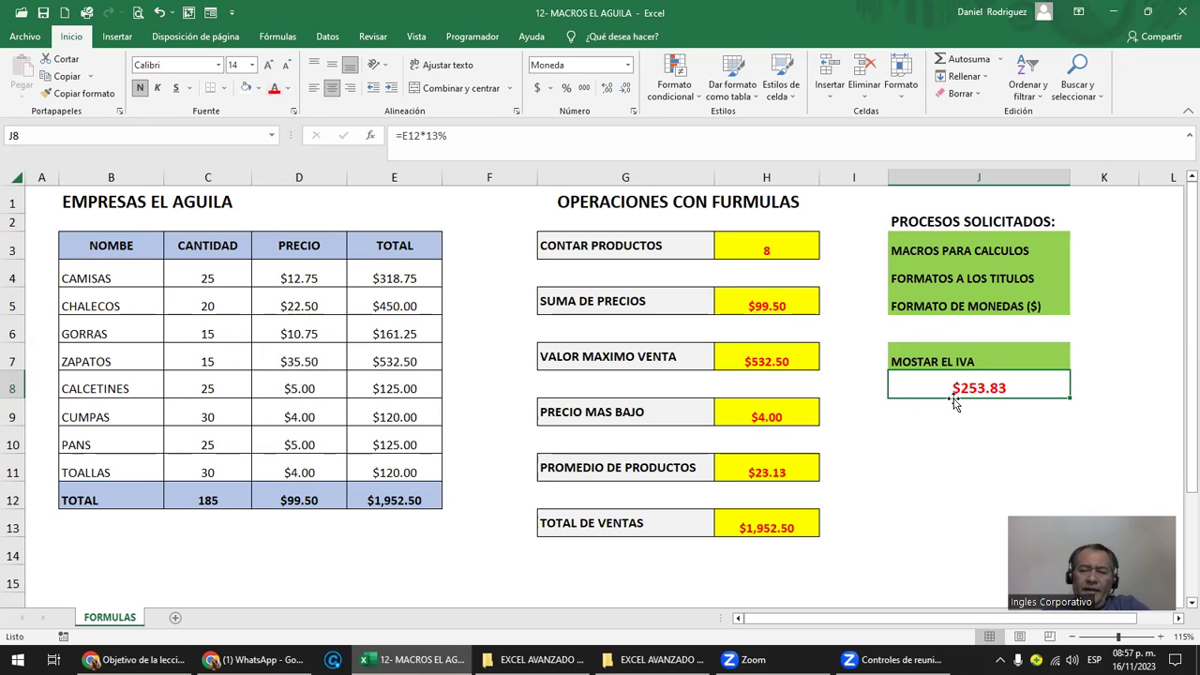
pyautogui.click(981, 446)
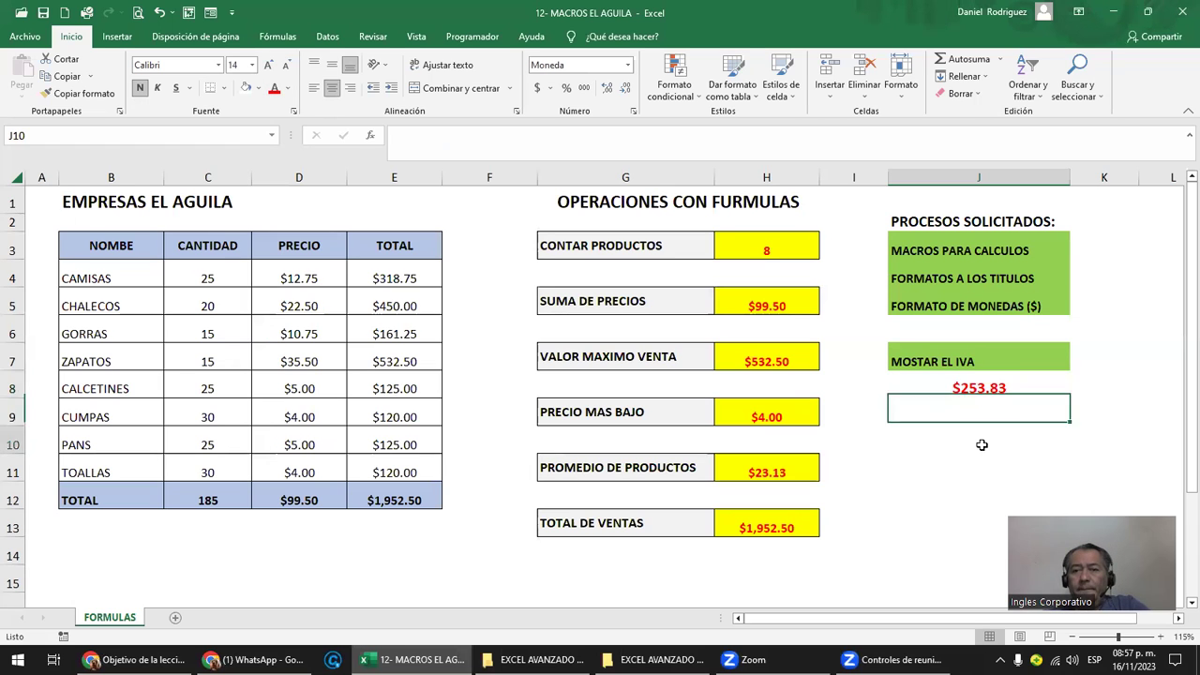
pyautogui.click(967, 390)
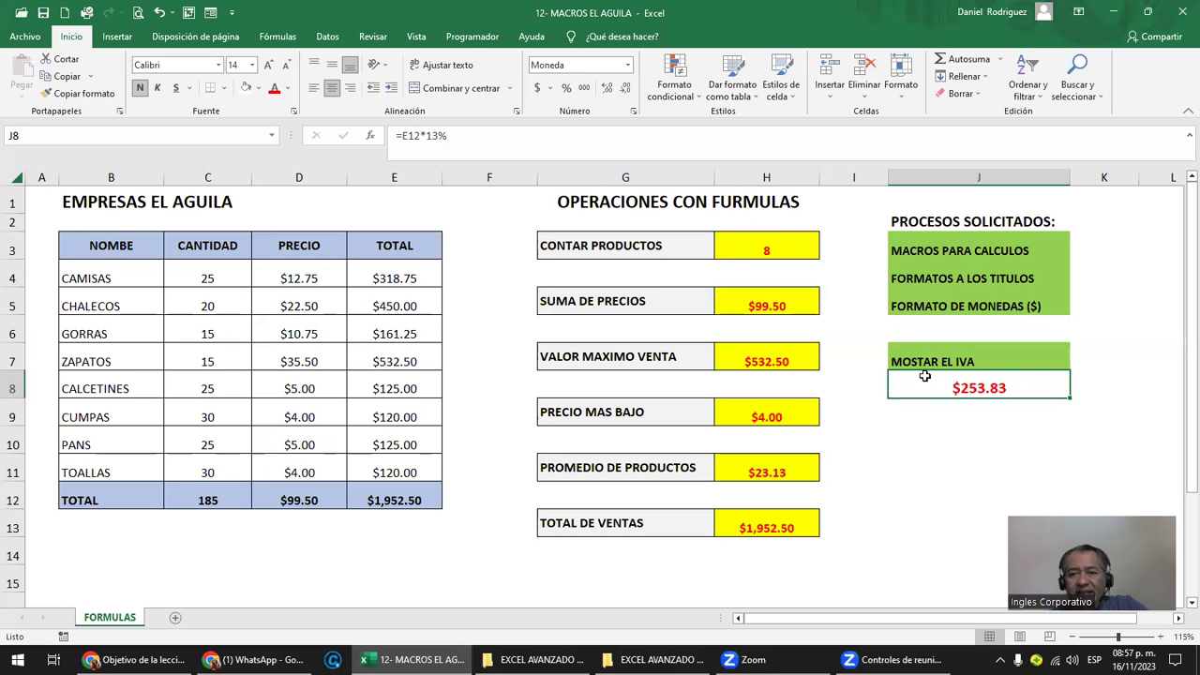
pyautogui.click(958, 437)
pyautogui.click(960, 392)
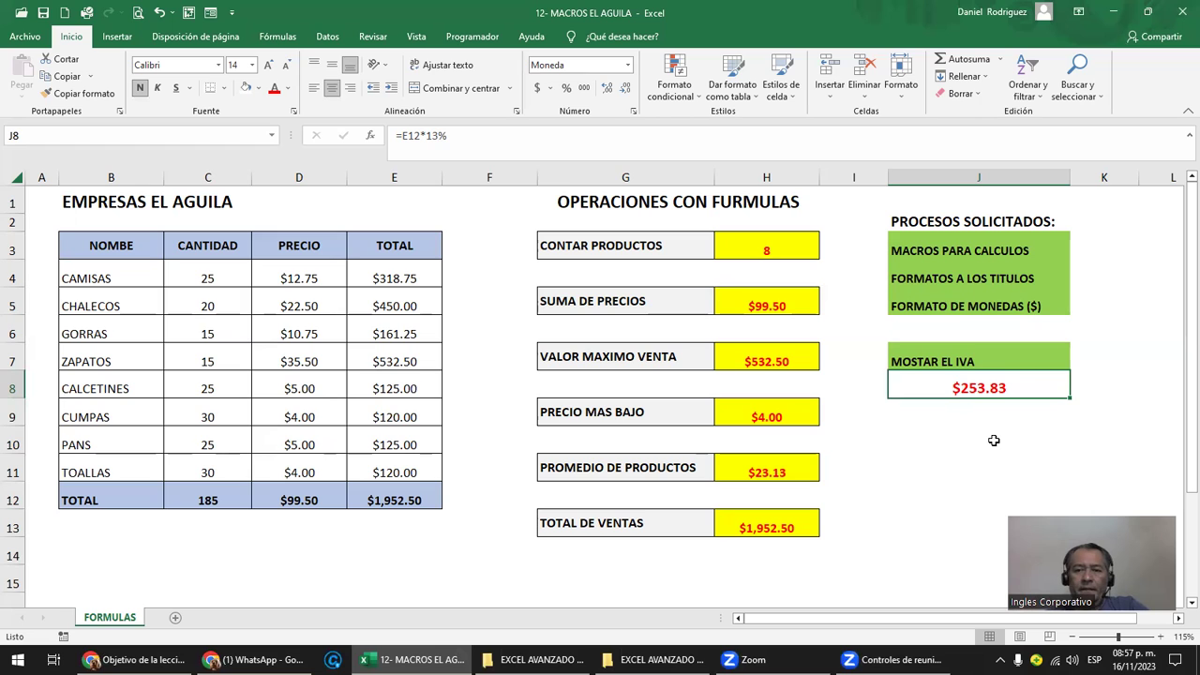
# Check the macro list, then enter the label LIMPIAR DATOS in J10.
pyautogui.click(472, 37)
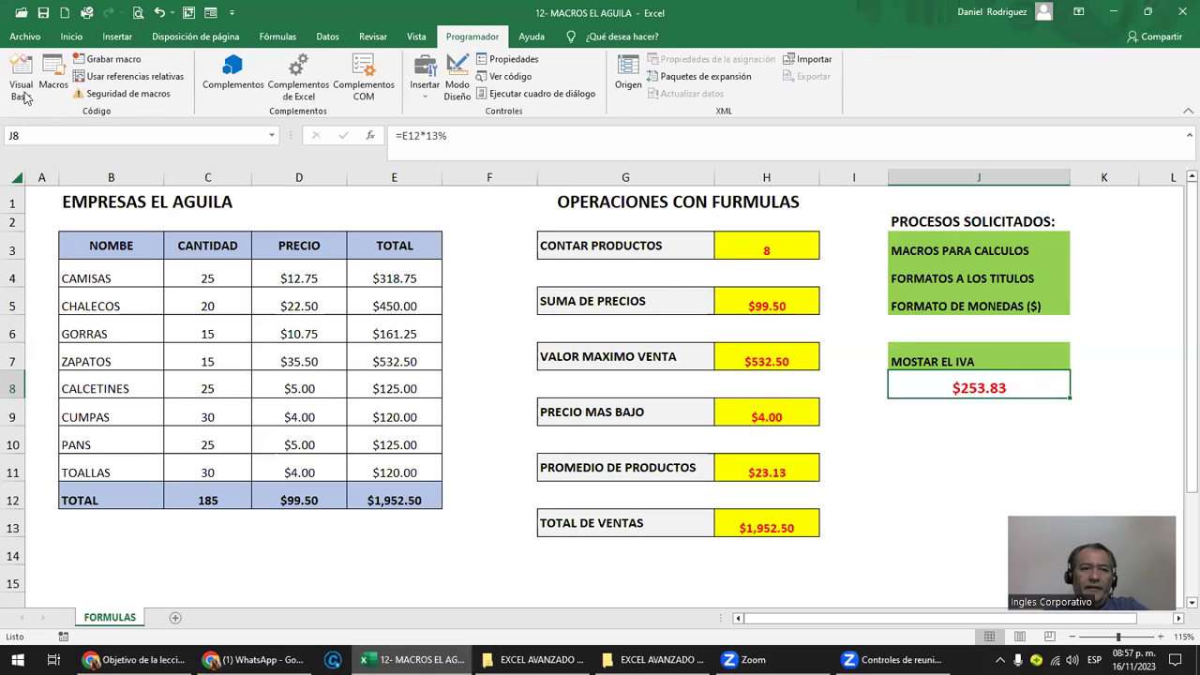
pyautogui.click(53, 72)
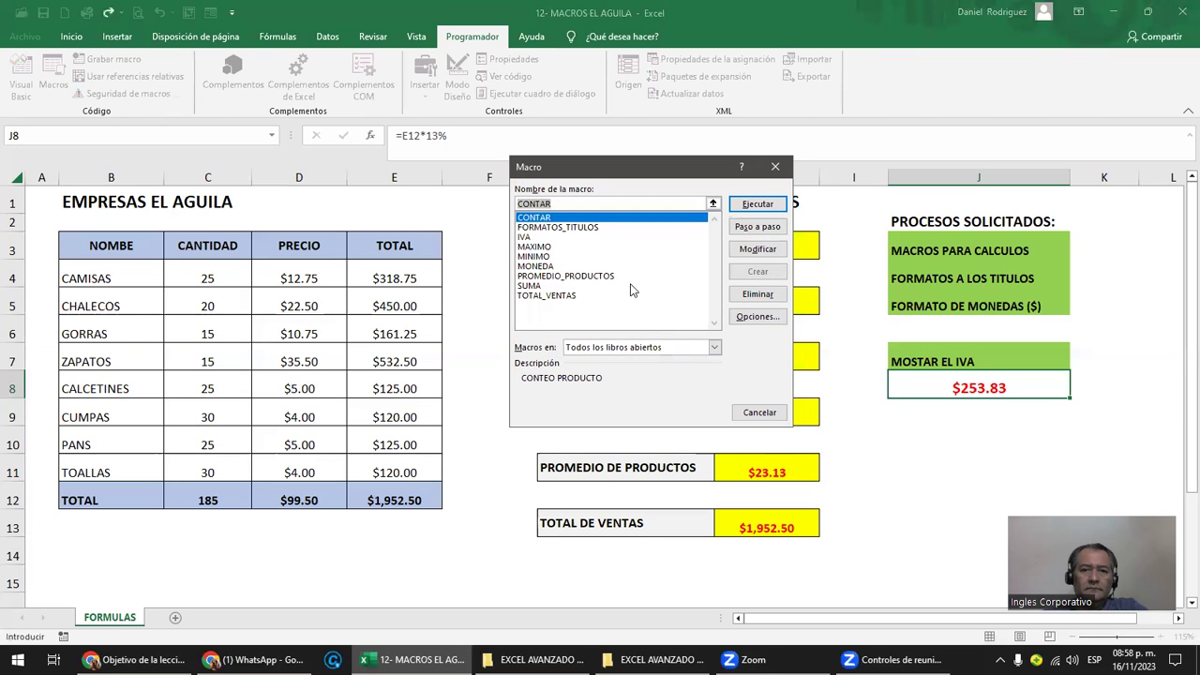
pyautogui.click(774, 166)
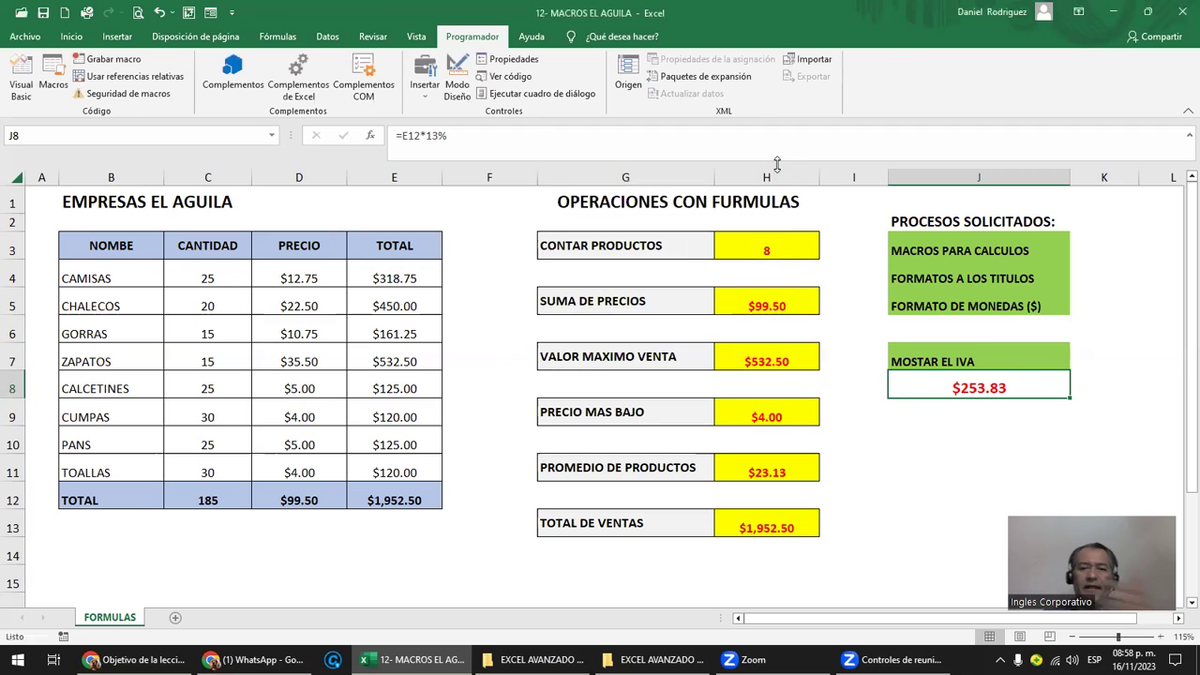
pyautogui.click(979, 420)
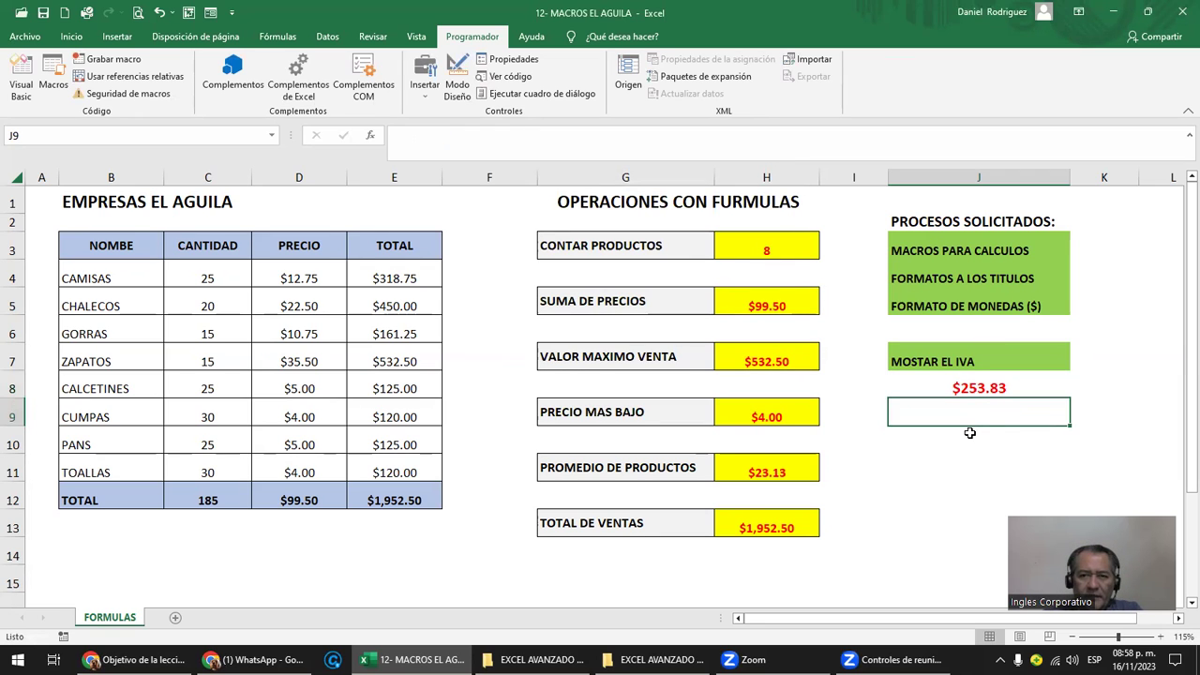
pyautogui.click(971, 432)
pyautogui.write('LIMPIAR DATO')
pyautogui.press('Return')
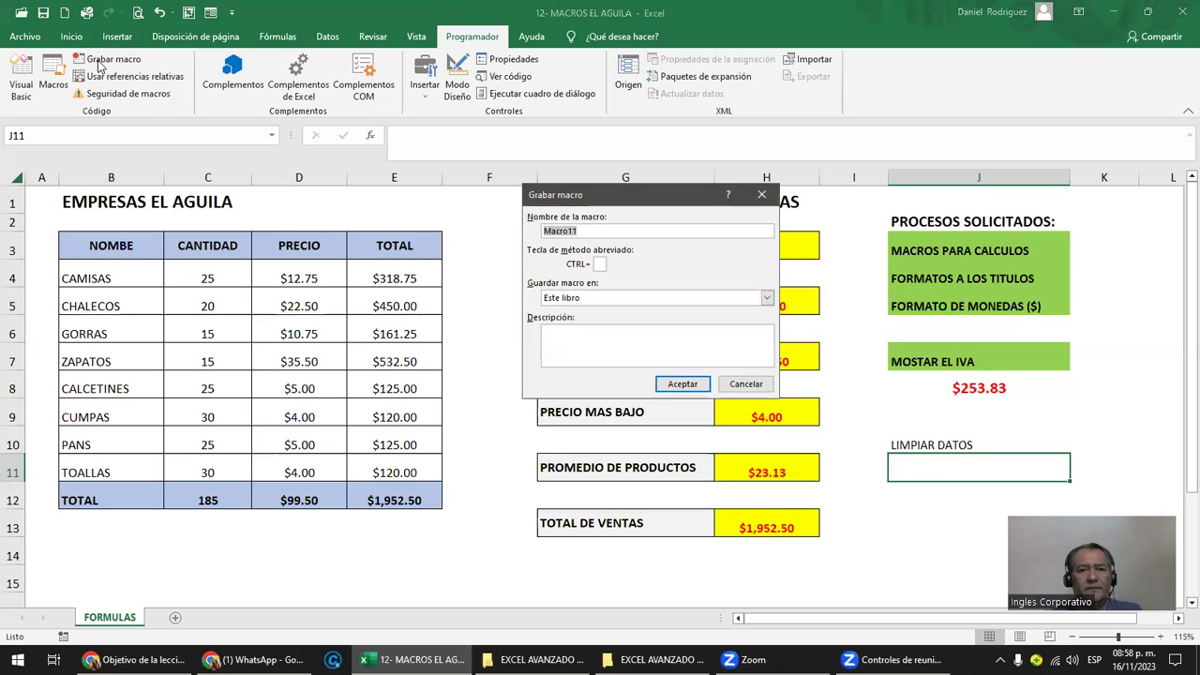
# Start recording the LIMPIAR macro and clear the IVA amount in J8.
pyautogui.write('LiMP')
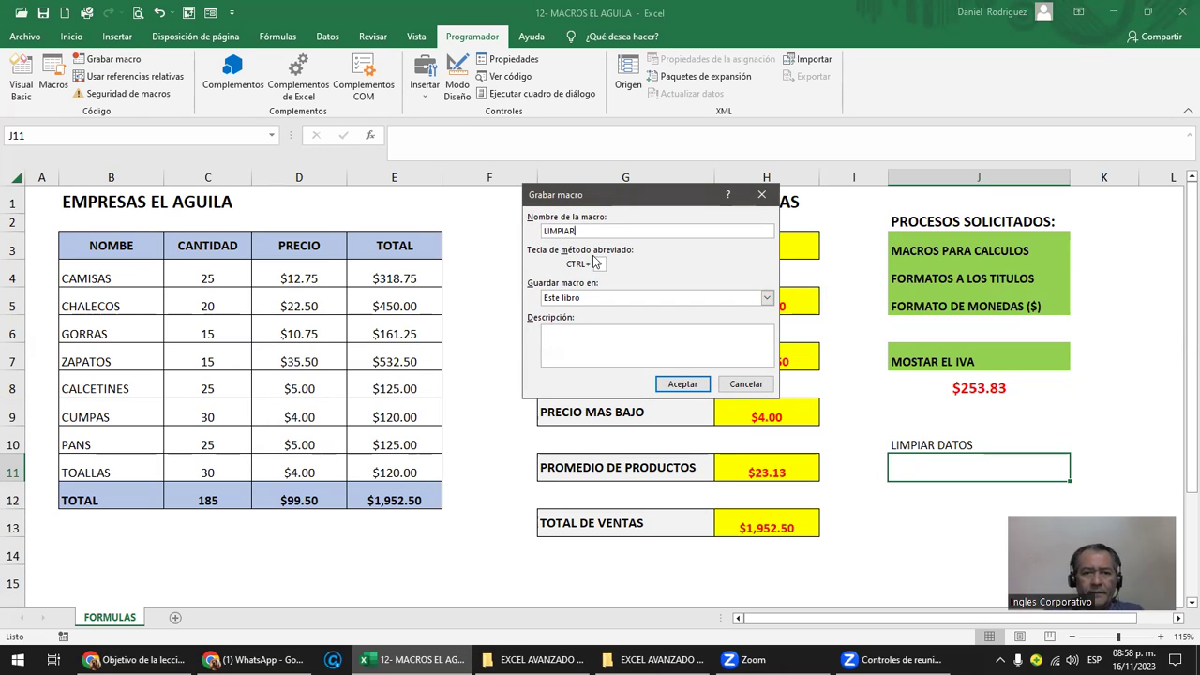
pyautogui.write('L')
pyautogui.click(682, 384)
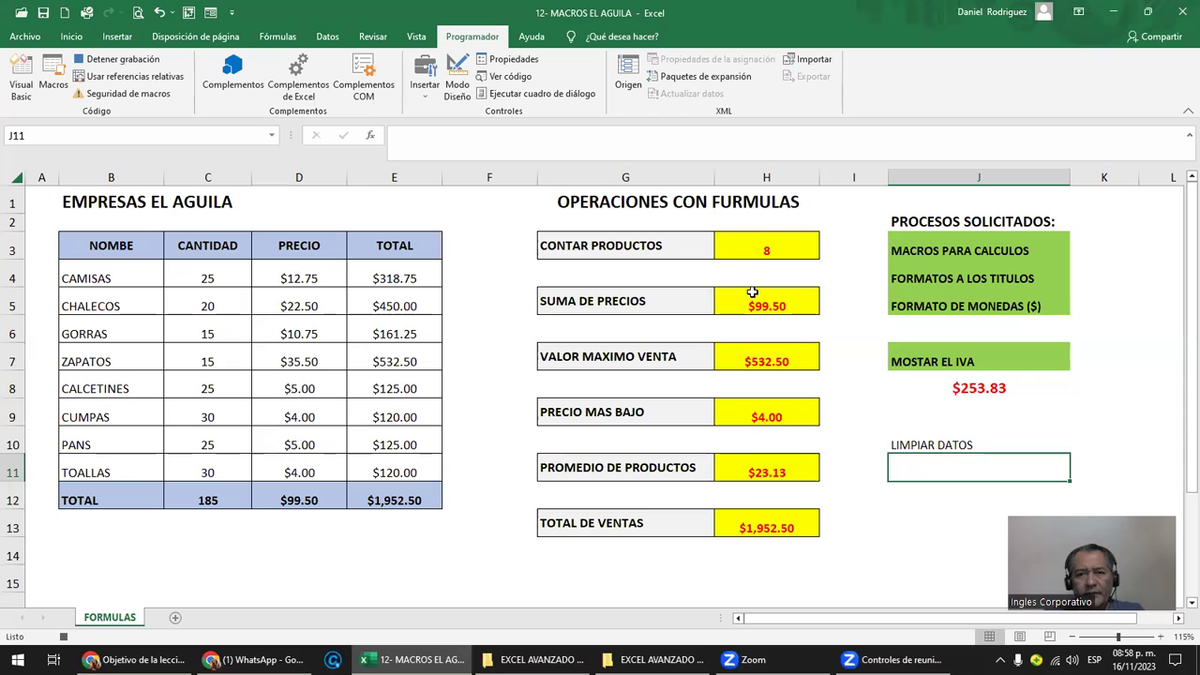
pyautogui.click(966, 384)
pyautogui.press('Delete')
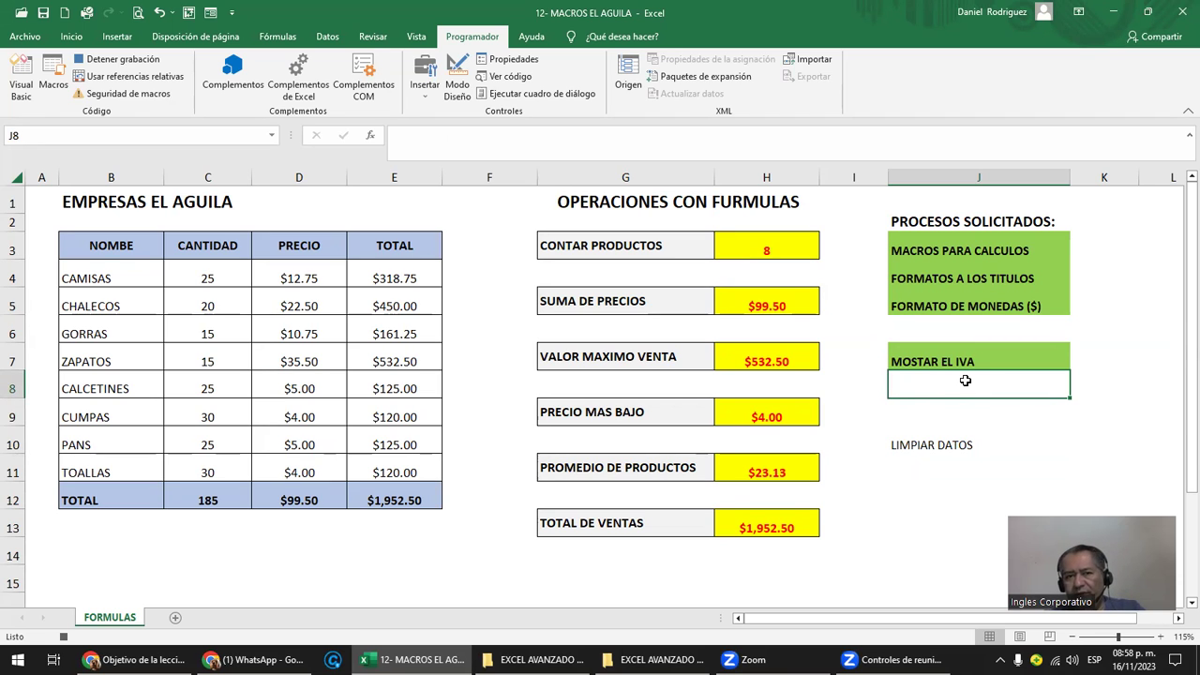
# Clear the results in H13, H11, H9, H7, H5 and H3, then stop recording.
pyautogui.click(761, 527)
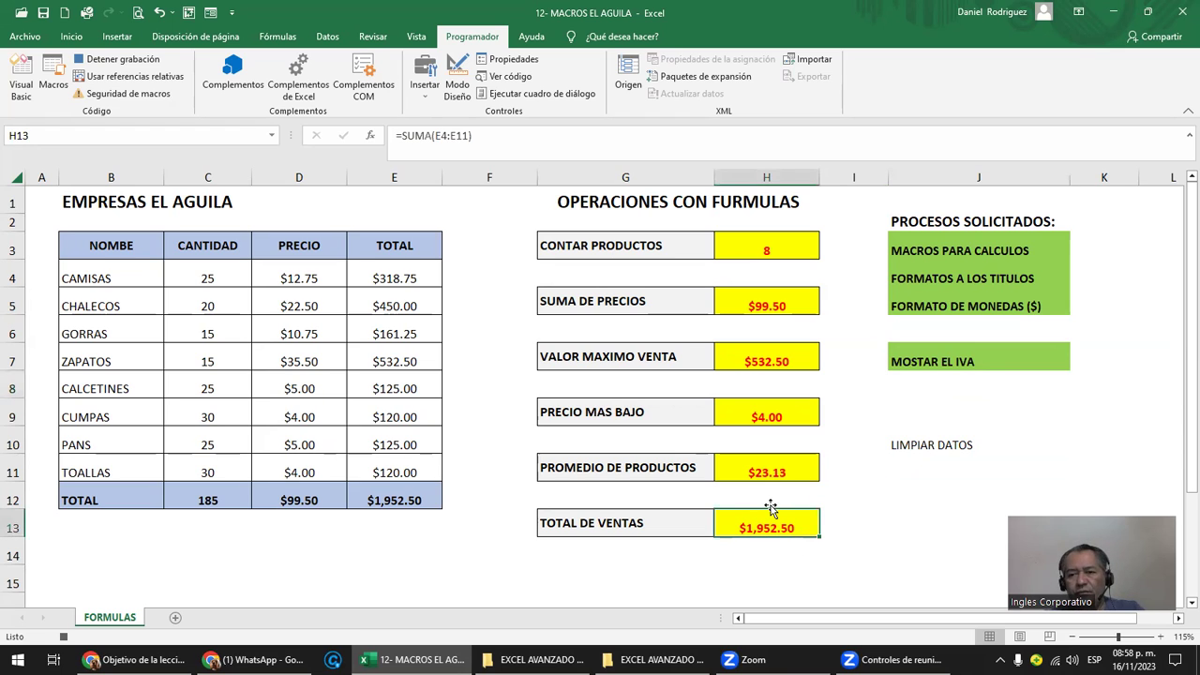
pyautogui.press('Delete')
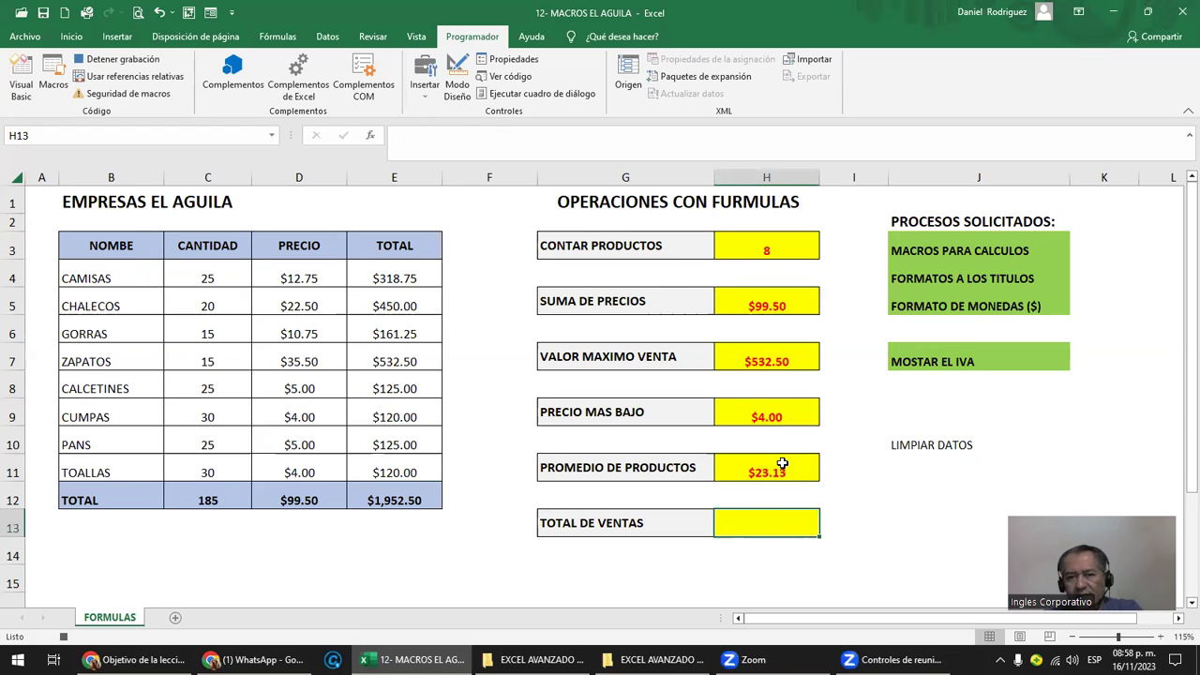
pyautogui.click(782, 466)
pyautogui.press('Delete')
pyautogui.click(780, 413)
pyautogui.press('Delete')
pyautogui.click(774, 358)
pyautogui.press('Delete')
pyautogui.click(779, 301)
pyautogui.press('Delete')
pyautogui.click(776, 243)
pyautogui.press('Delete')
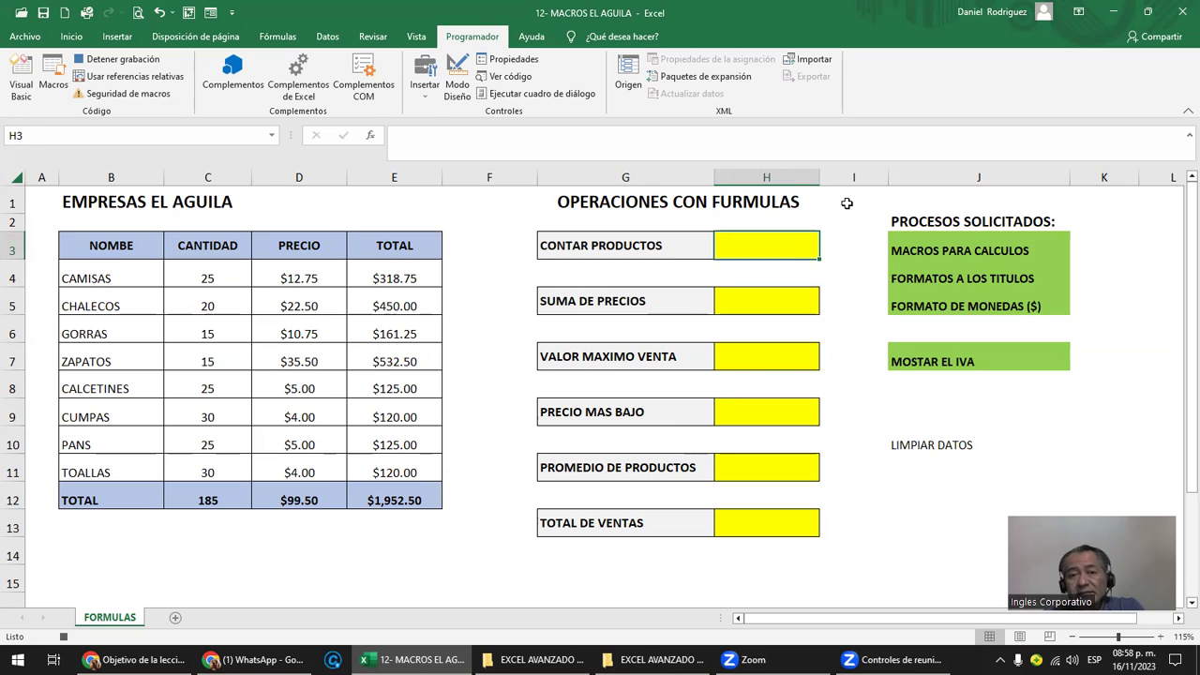
pyautogui.click(847, 203)
pyautogui.click(117, 59)
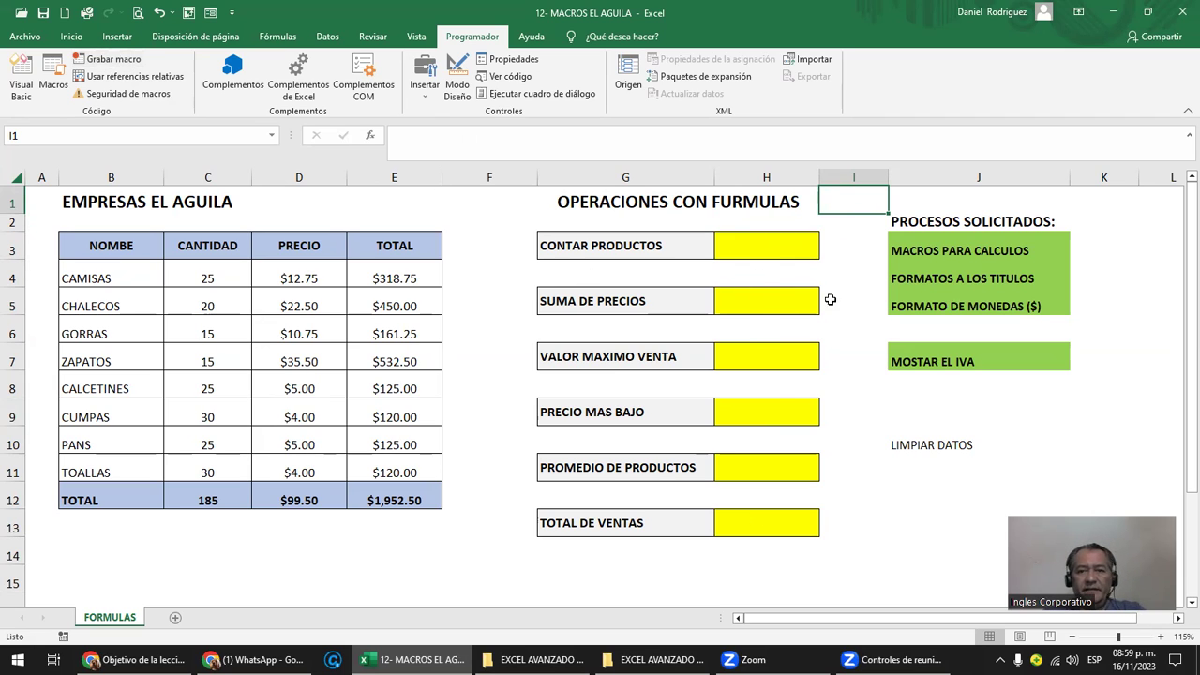
# Paint MOSTAR EL IVA's green heading format onto LIMPIAR DATOS in J10.
pyautogui.click(937, 359)
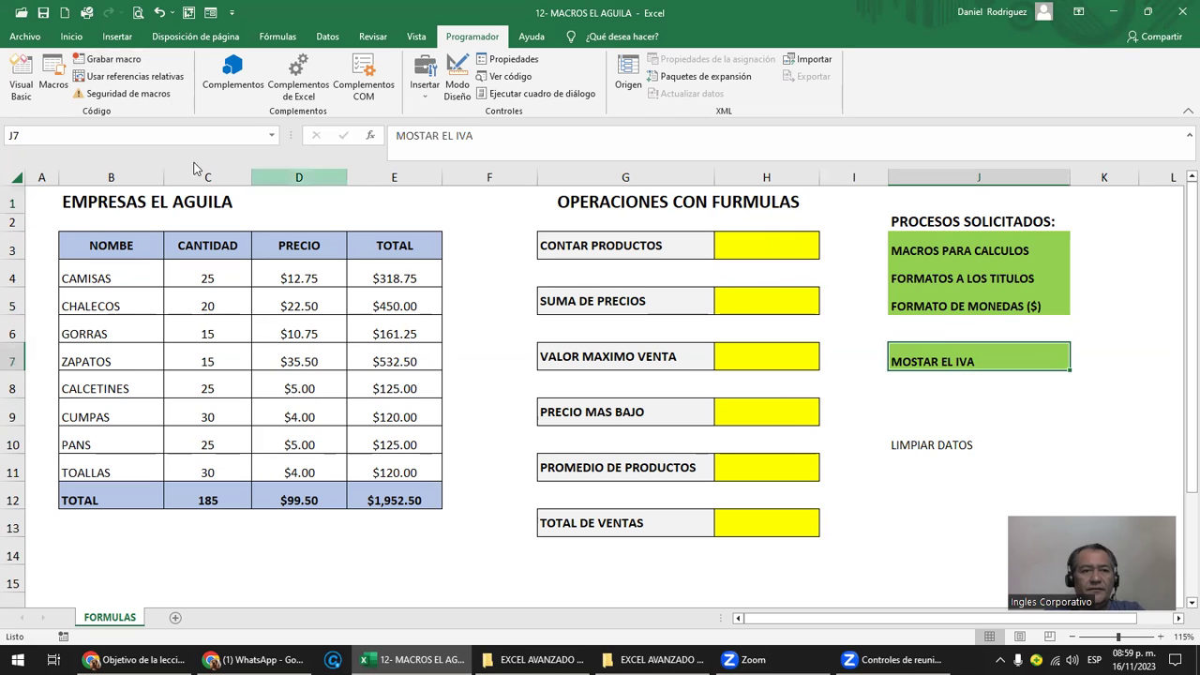
pyautogui.click(73, 39)
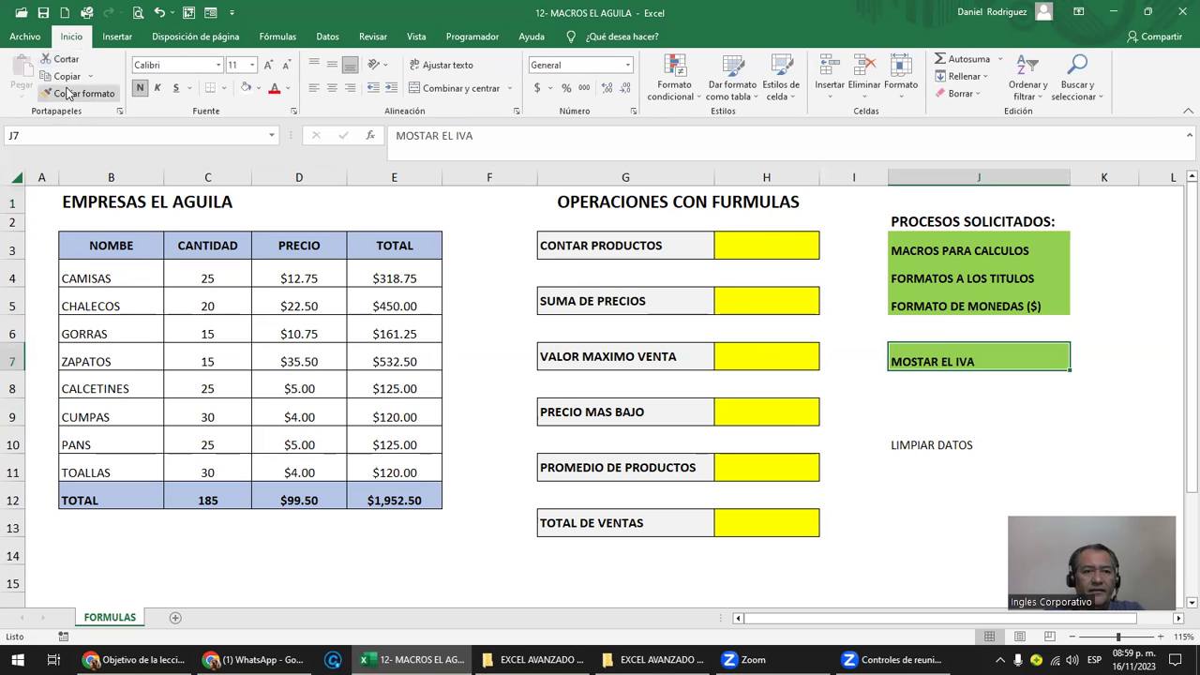
pyautogui.click(75, 94)
pyautogui.click(928, 444)
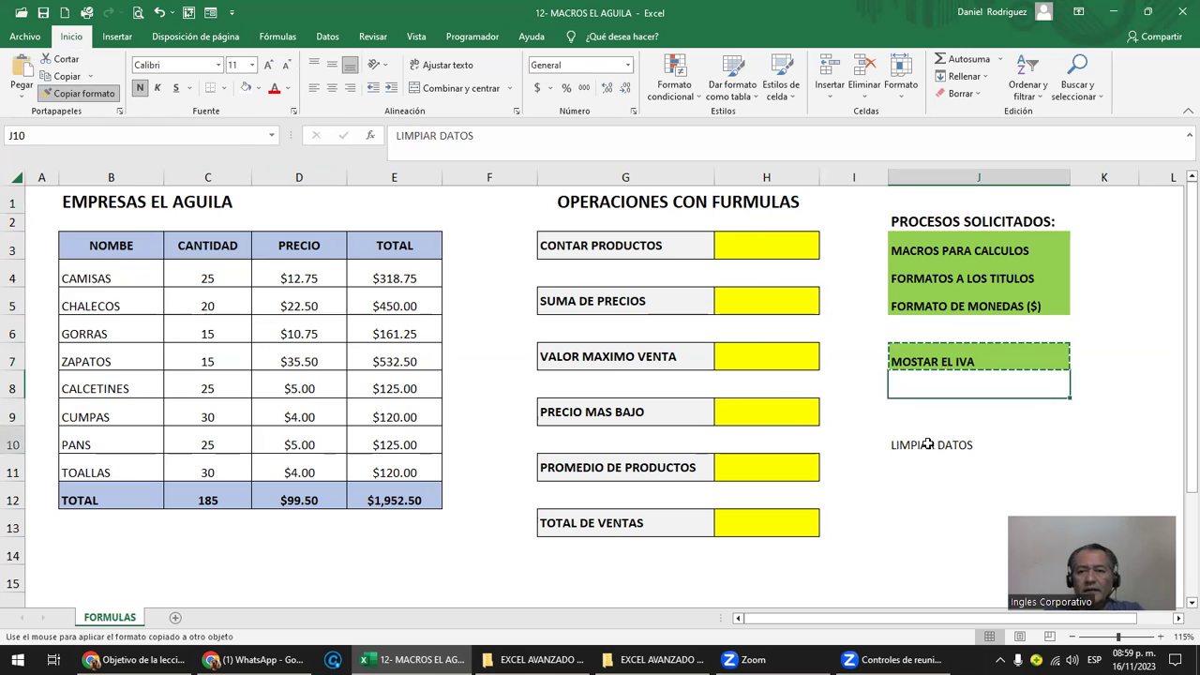
# Select H3 and open the Macro dialog with Alt+F8, moving it aside.
pyautogui.click(739, 238)
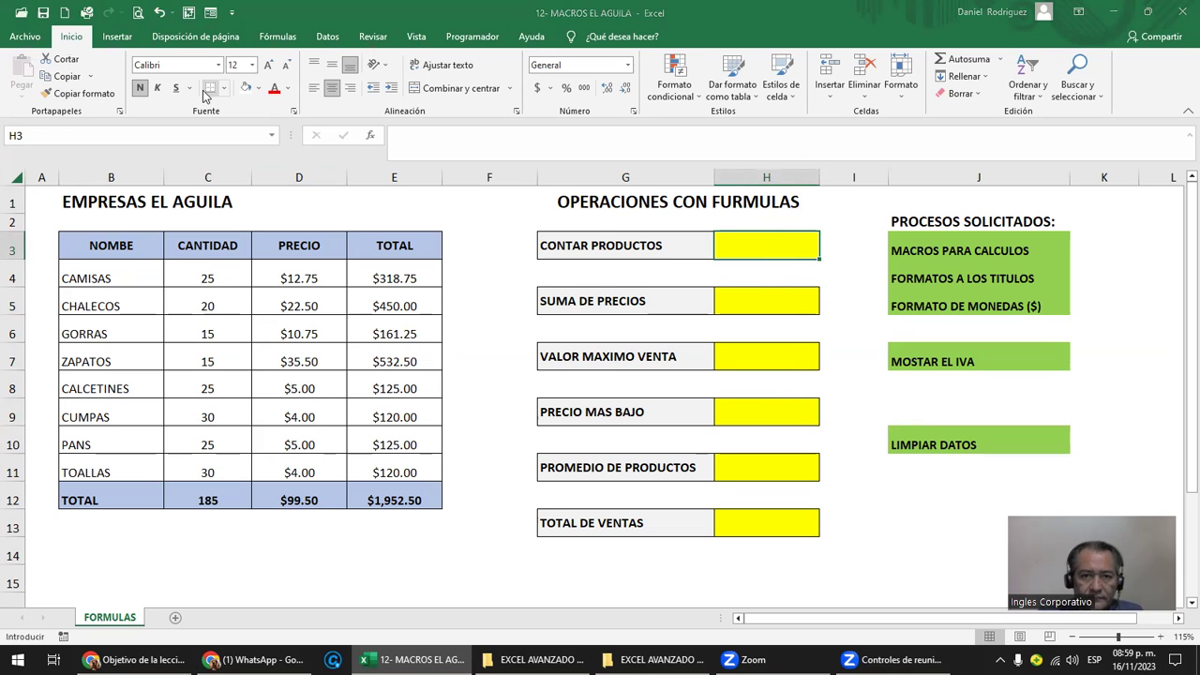
pyautogui.hotkey('alt', 'F8')
pyautogui.moveTo(596, 178); pyautogui.dragTo(317, 151)
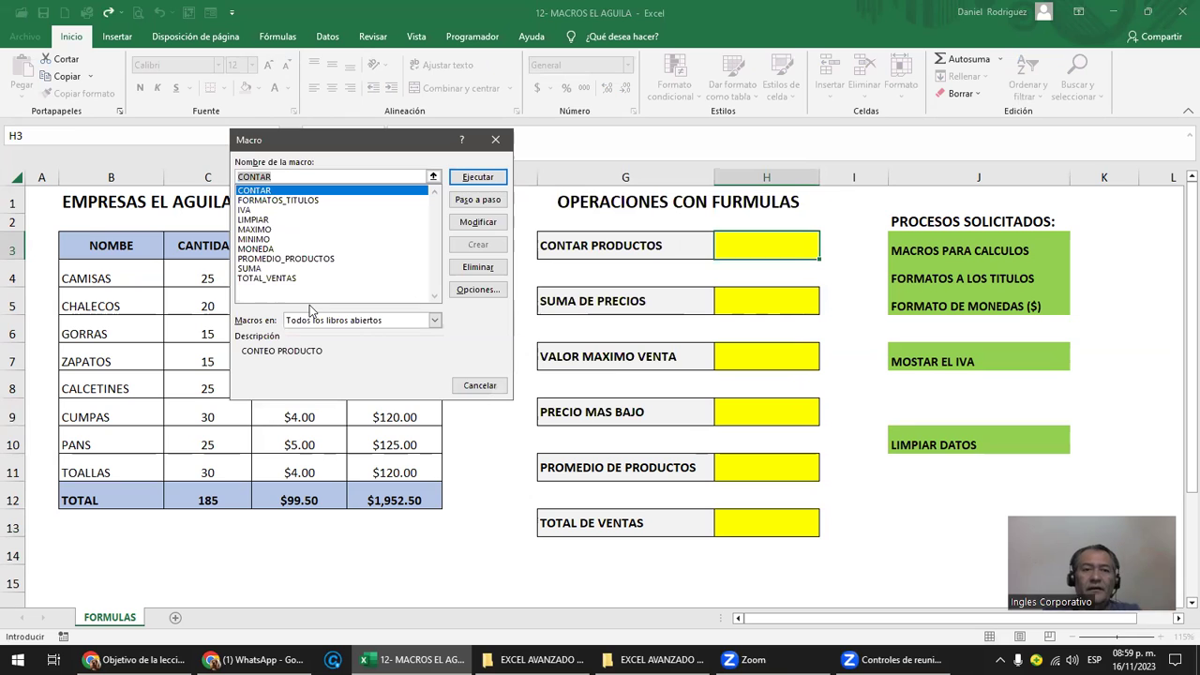
# Run the CONTAR macro to fill the product count, then run FORMATOS_TITULOS.
pyautogui.click(257, 239)
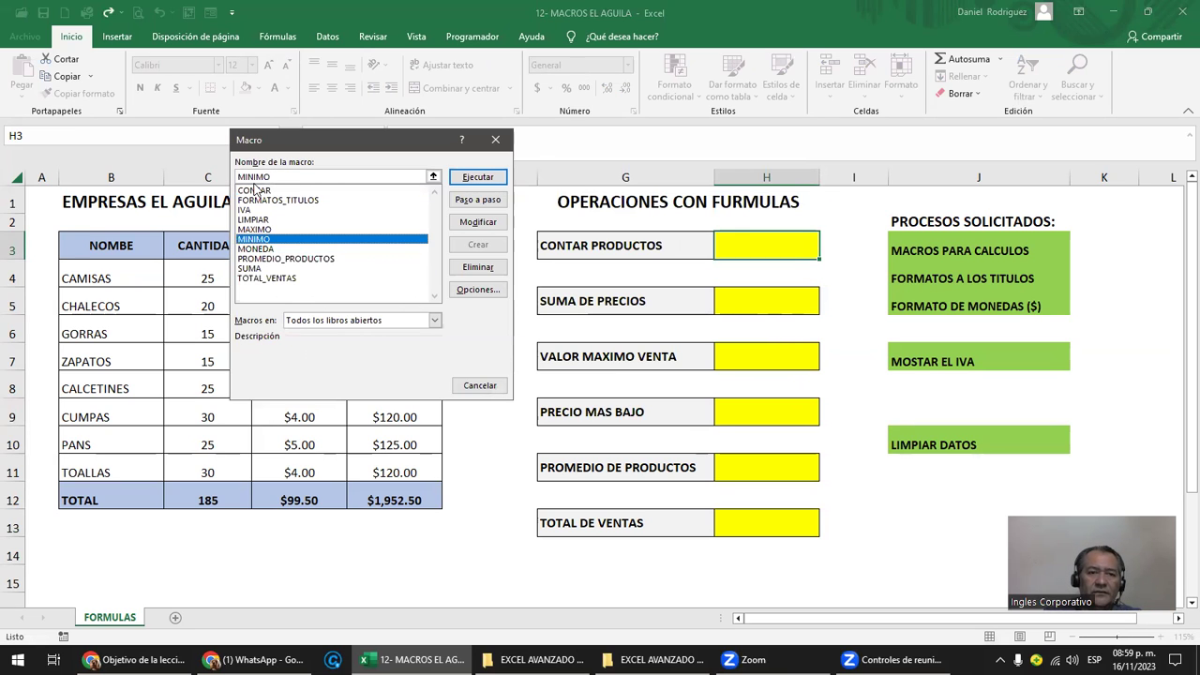
pyautogui.click(255, 191)
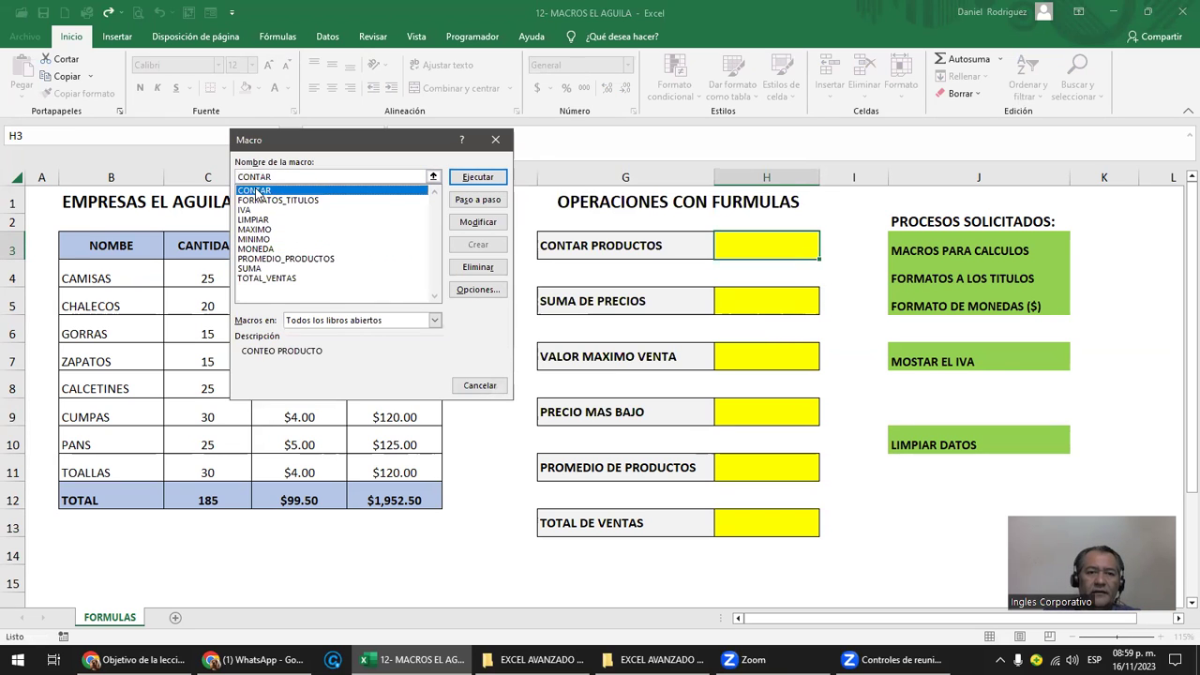
pyautogui.click(478, 177)
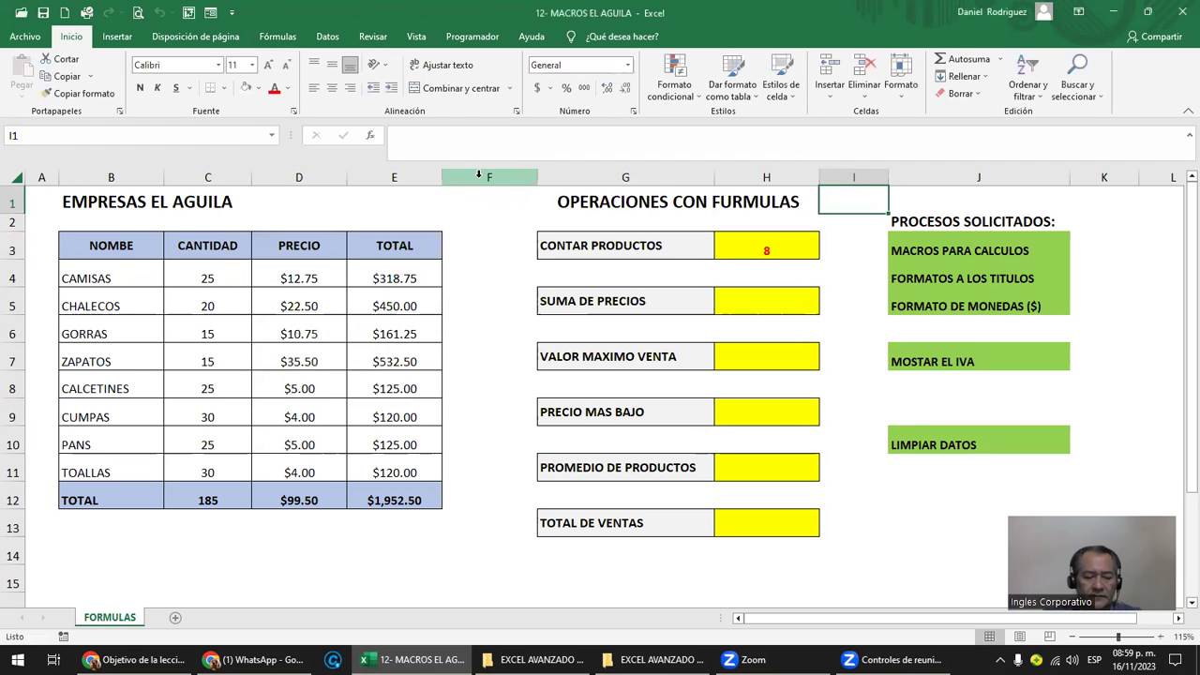
pyautogui.hotkey('alt', 'F8')
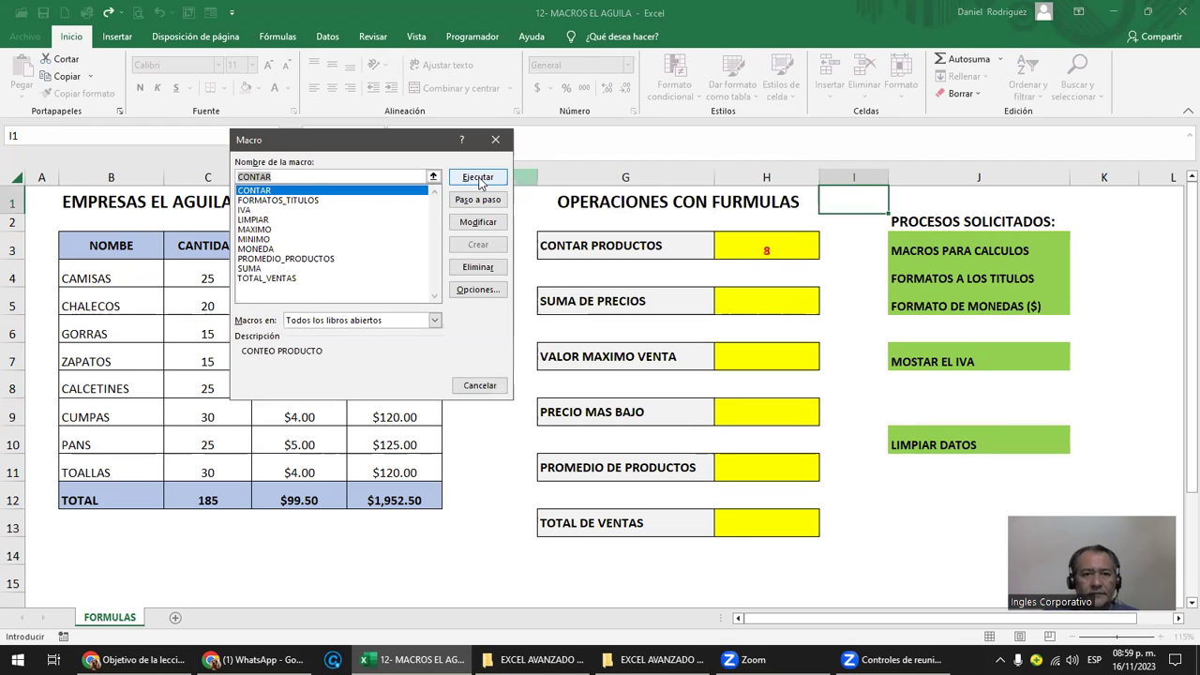
pyautogui.click(294, 200)
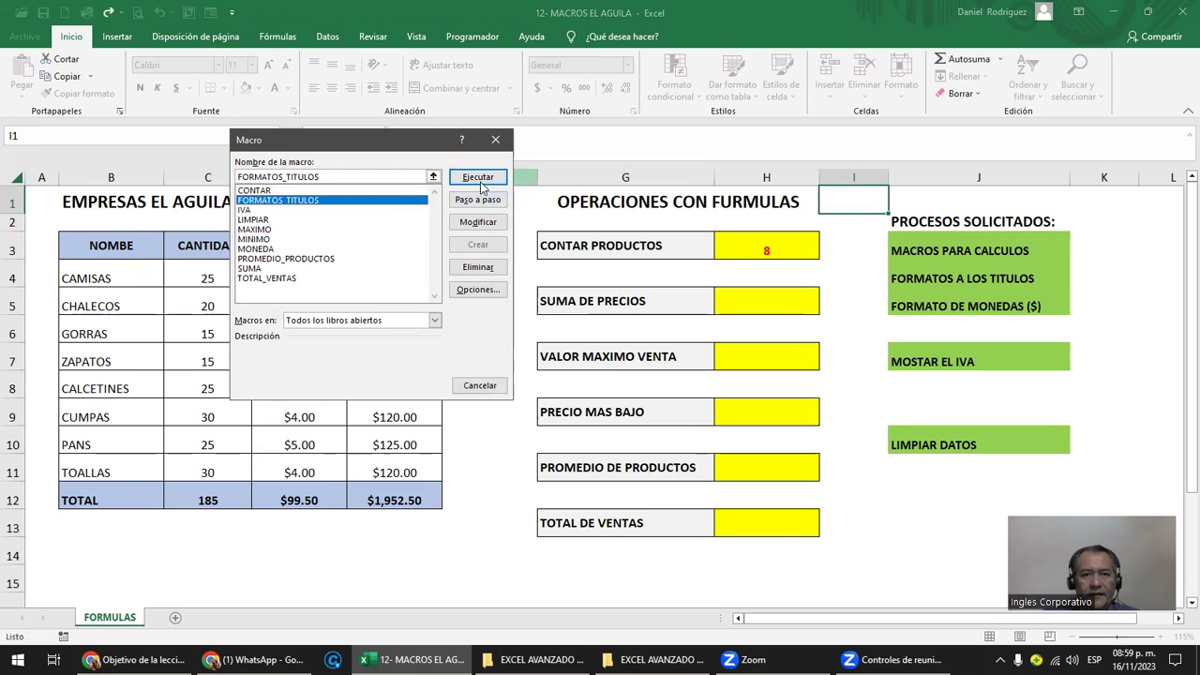
pyautogui.click(480, 182)
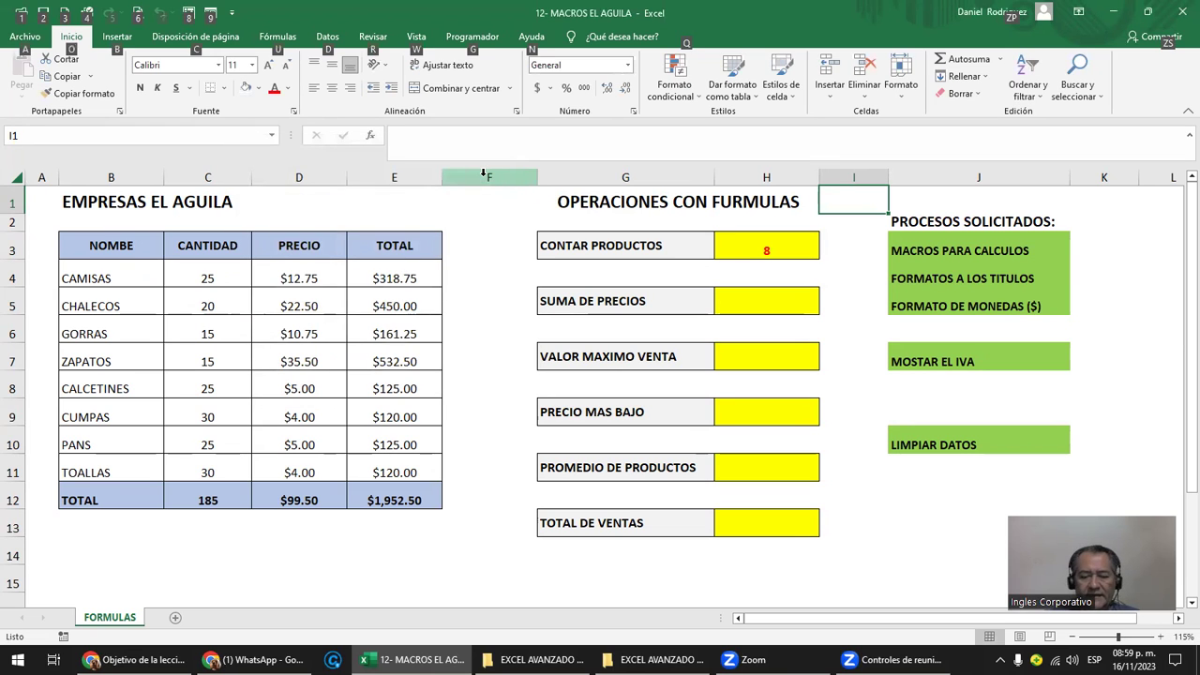
# Run the IVA, MAXIMO and MINIMO macros to show the tax, maximum sale and lowest price.
pyautogui.hotkey('alt', 'F8')
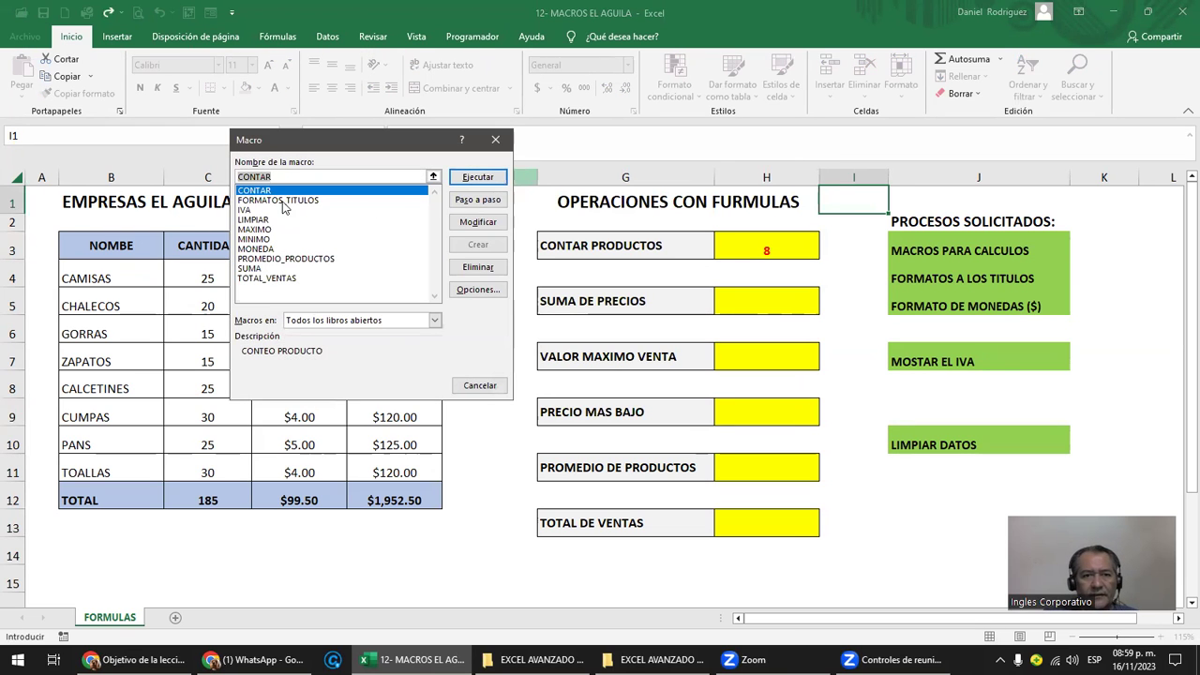
pyautogui.click(245, 210)
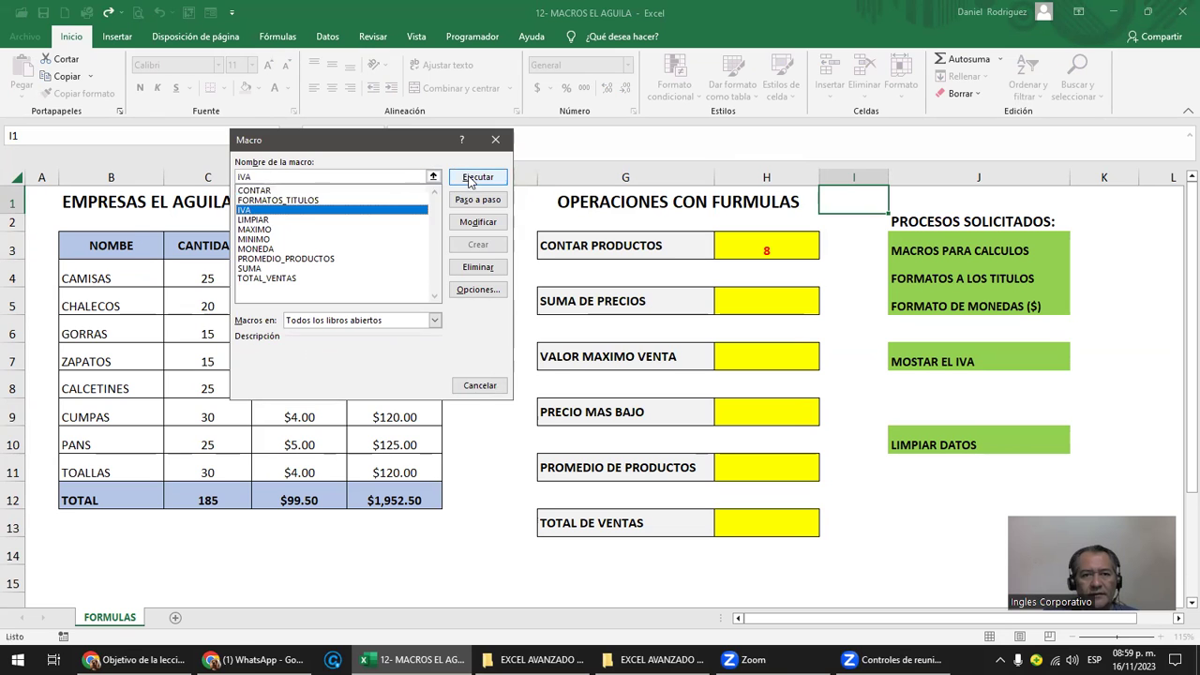
pyautogui.click(473, 180)
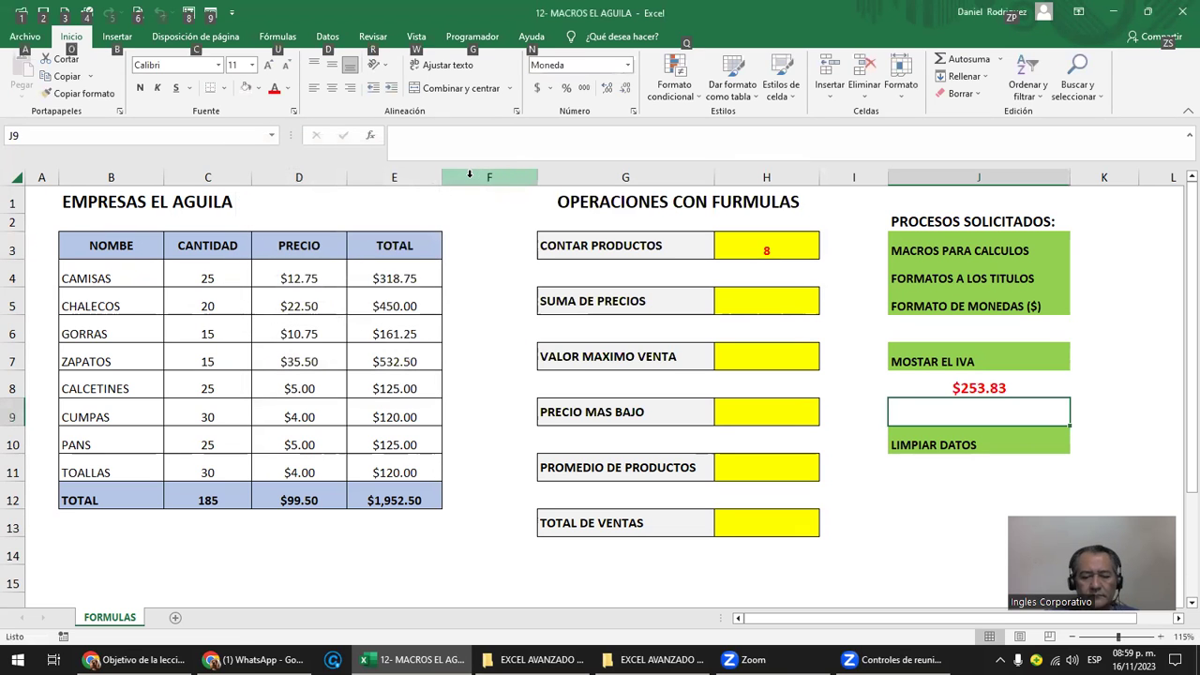
pyautogui.hotkey('alt', 'F8')
pyautogui.click(255, 219)
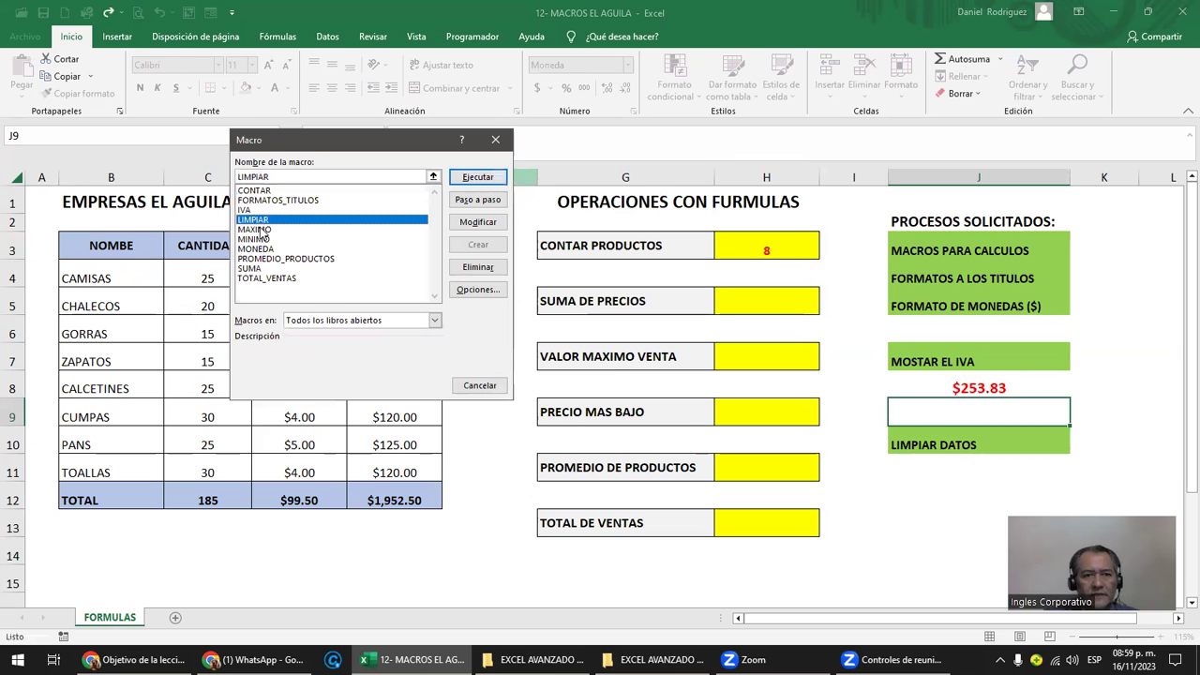
pyautogui.click(265, 230)
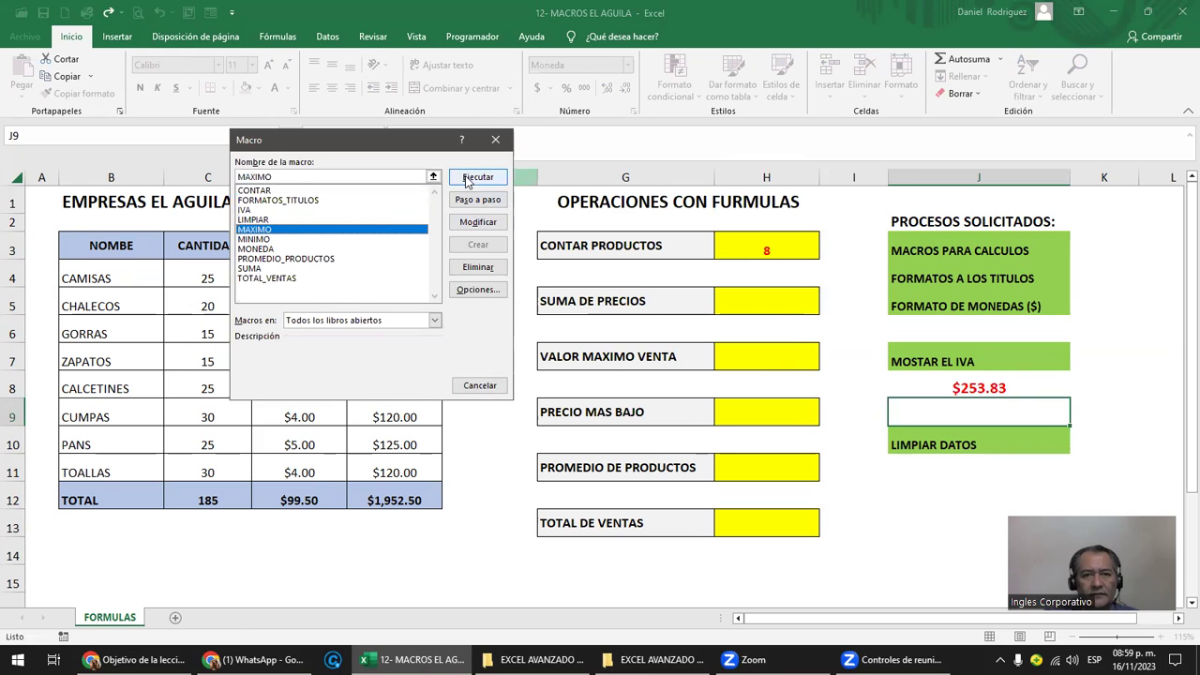
pyautogui.click(466, 176)
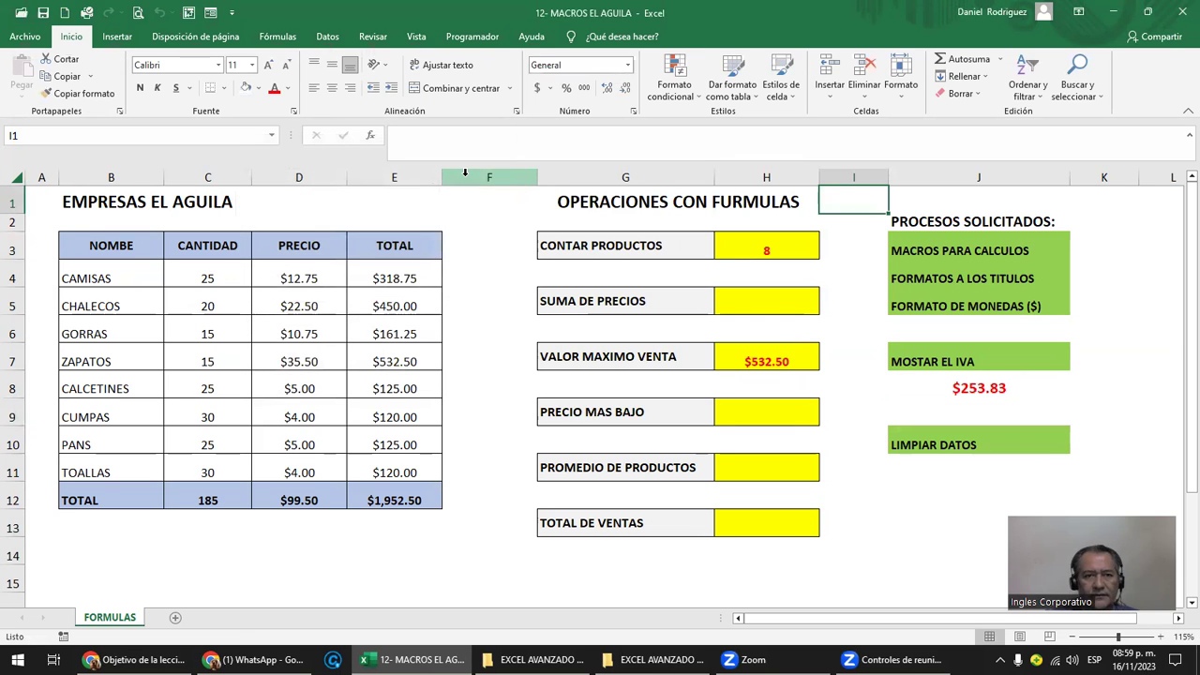
pyautogui.hotkey('alt', 'F8')
pyautogui.click(253, 239)
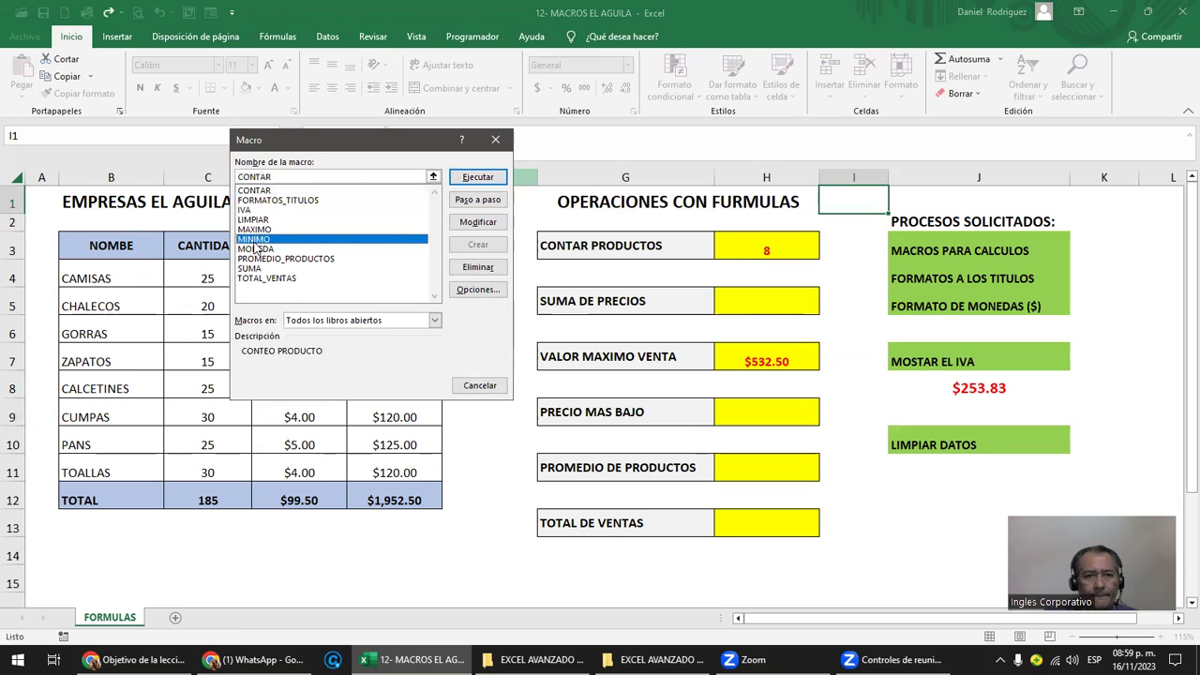
pyautogui.click(477, 176)
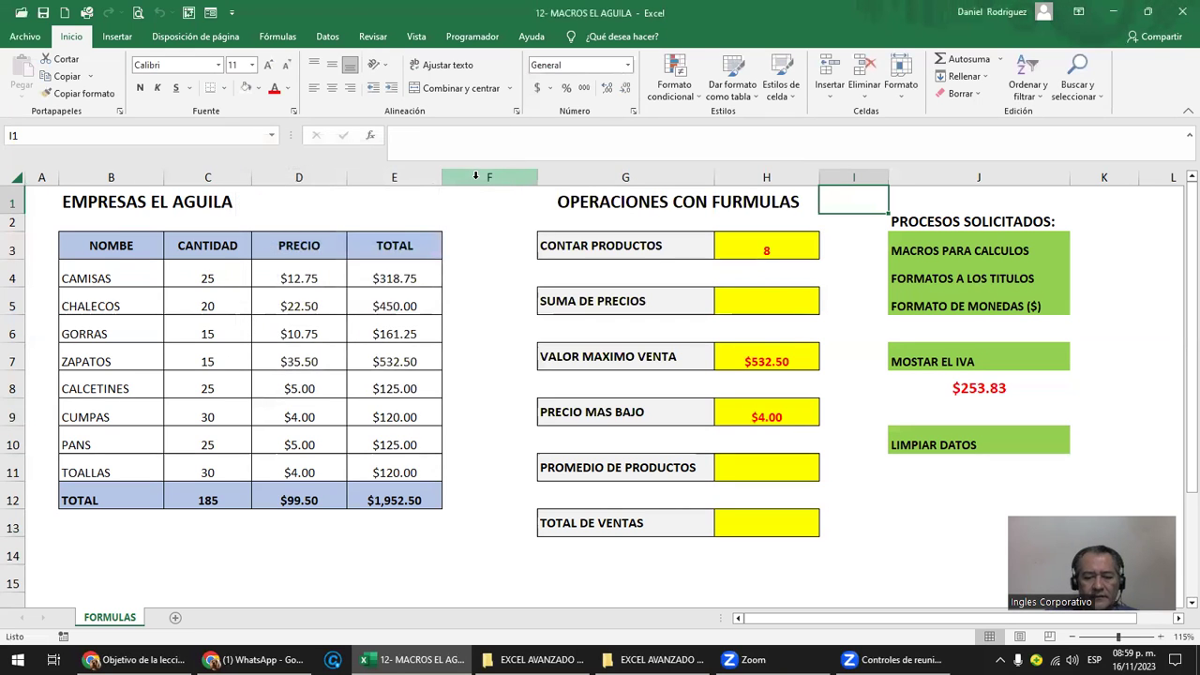
# Run PROMEDIO_PRODUCTOS, SUMA and TOTAL_VENTAS, bringing total sales to $1,952.50.
pyautogui.hotkey('alt', 'F8')
pyautogui.click(267, 250)
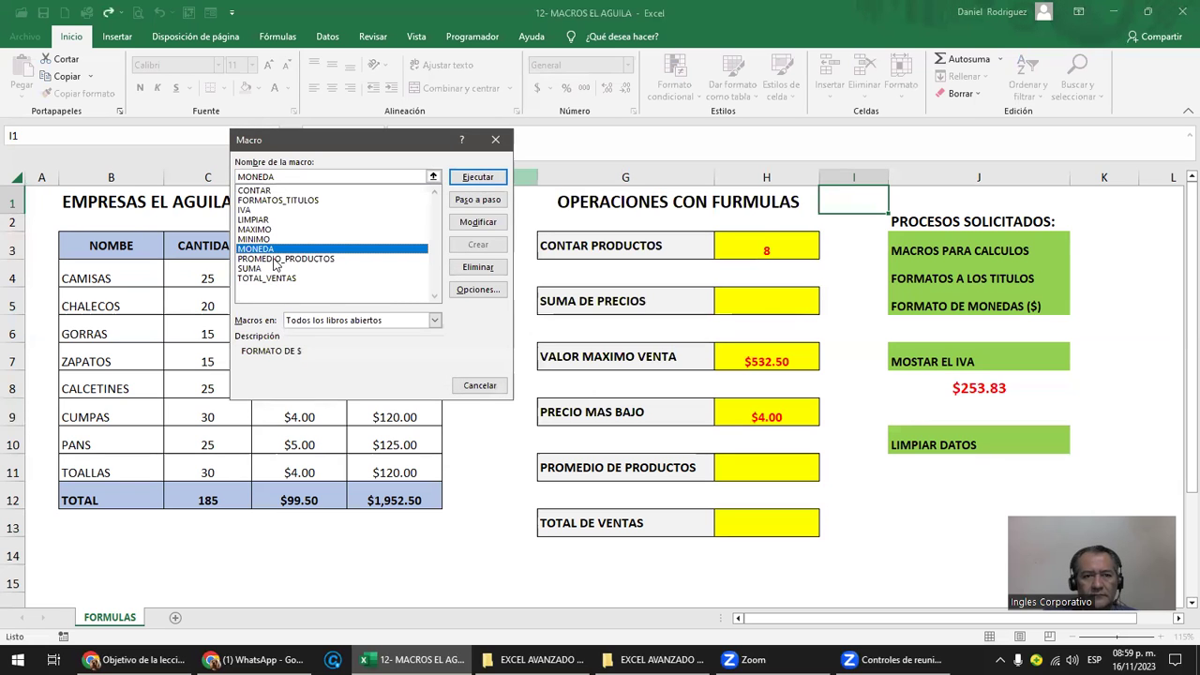
pyautogui.click(273, 259)
pyautogui.click(477, 176)
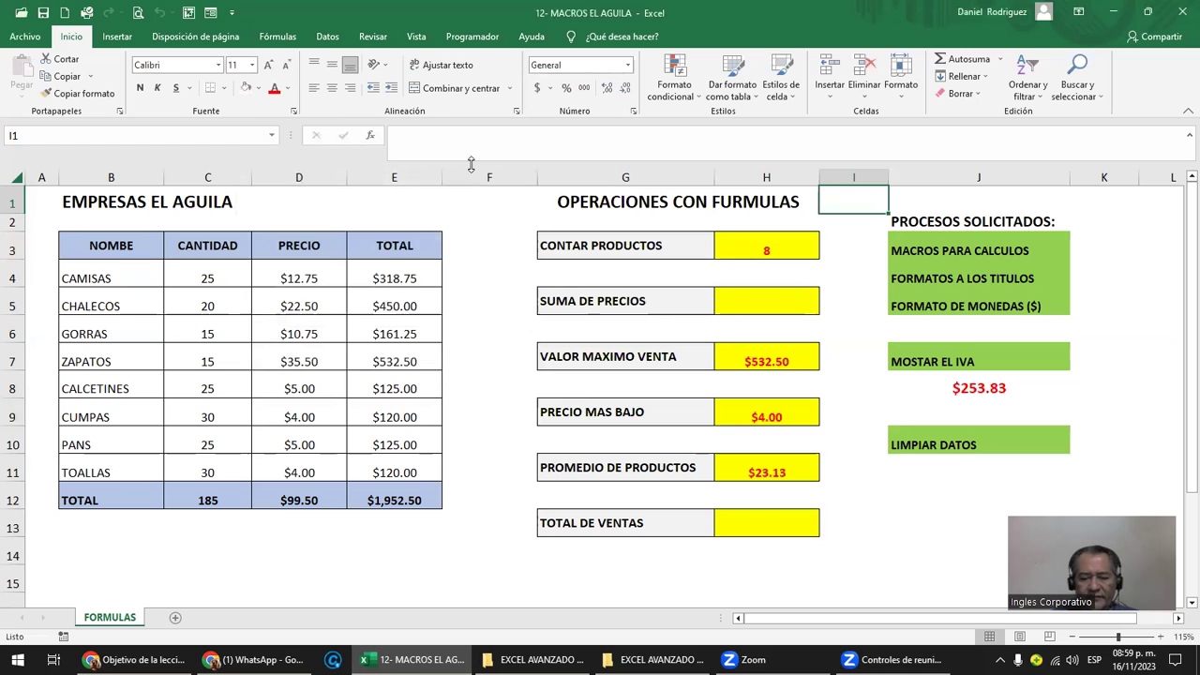
pyautogui.hotkey('alt', 'F8')
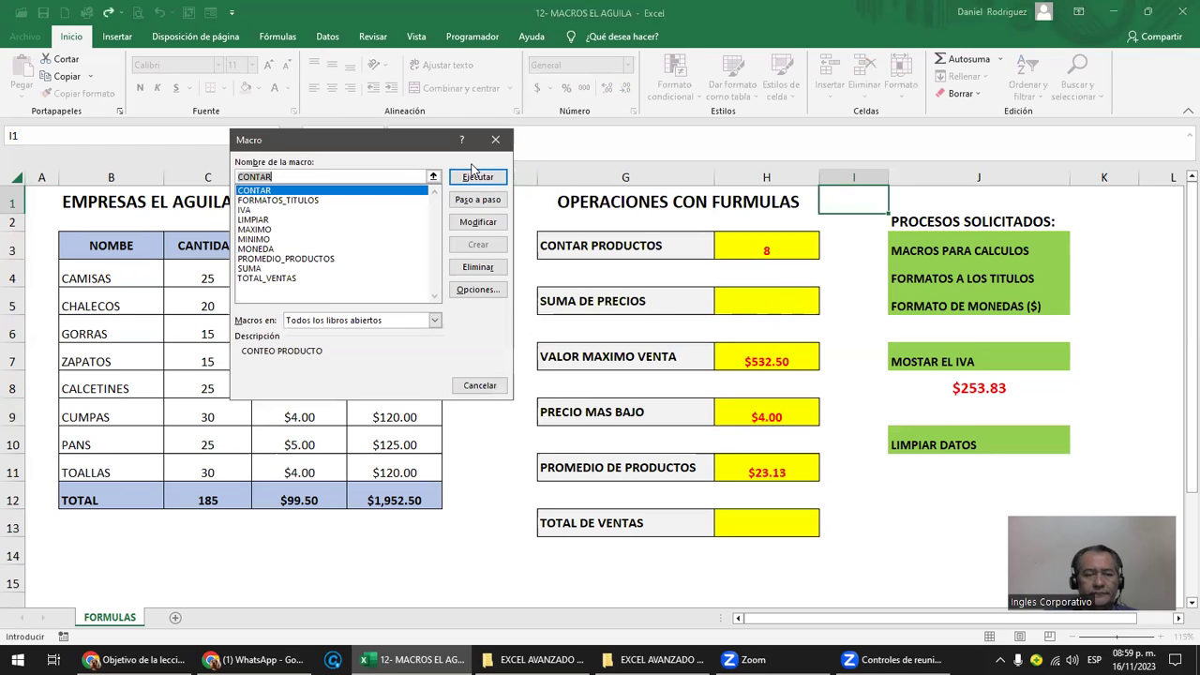
pyautogui.click(255, 269)
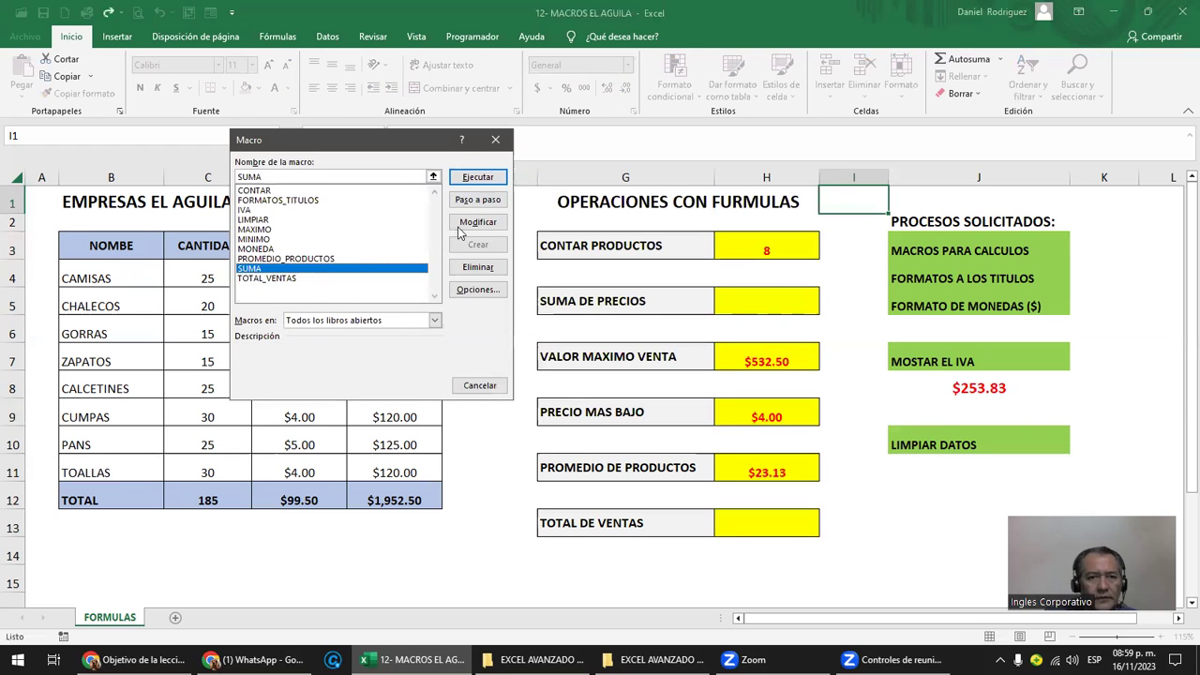
pyautogui.click(483, 177)
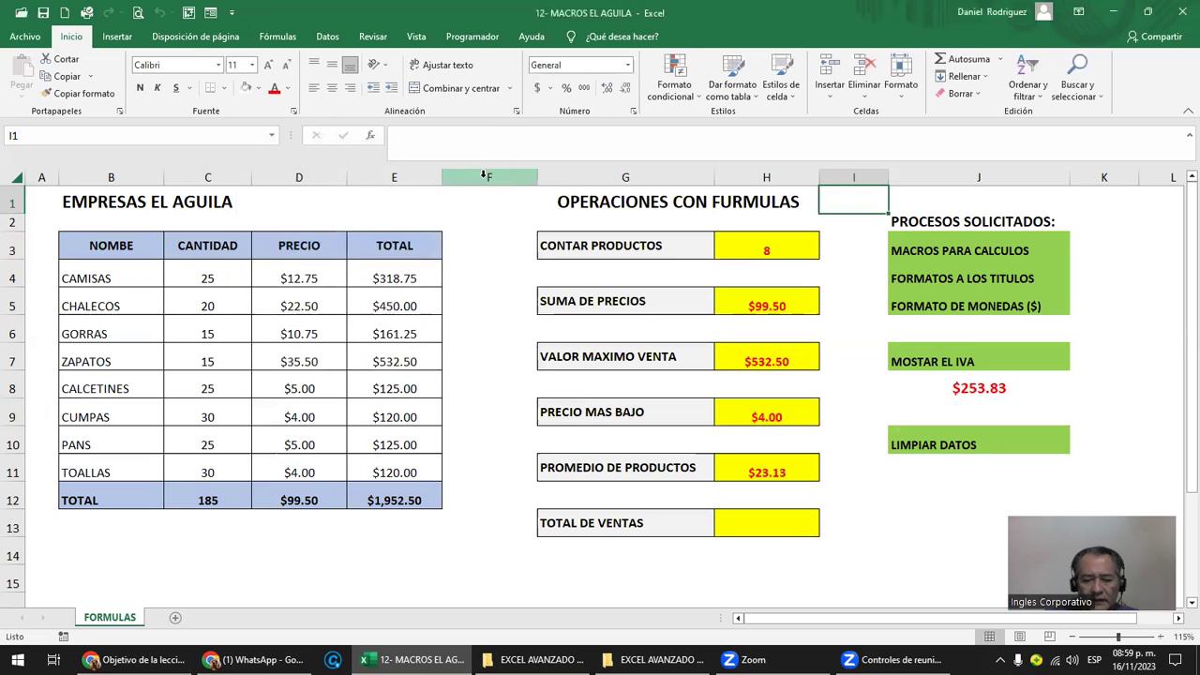
pyautogui.hotkey('alt', 'F8')
pyautogui.click(270, 278)
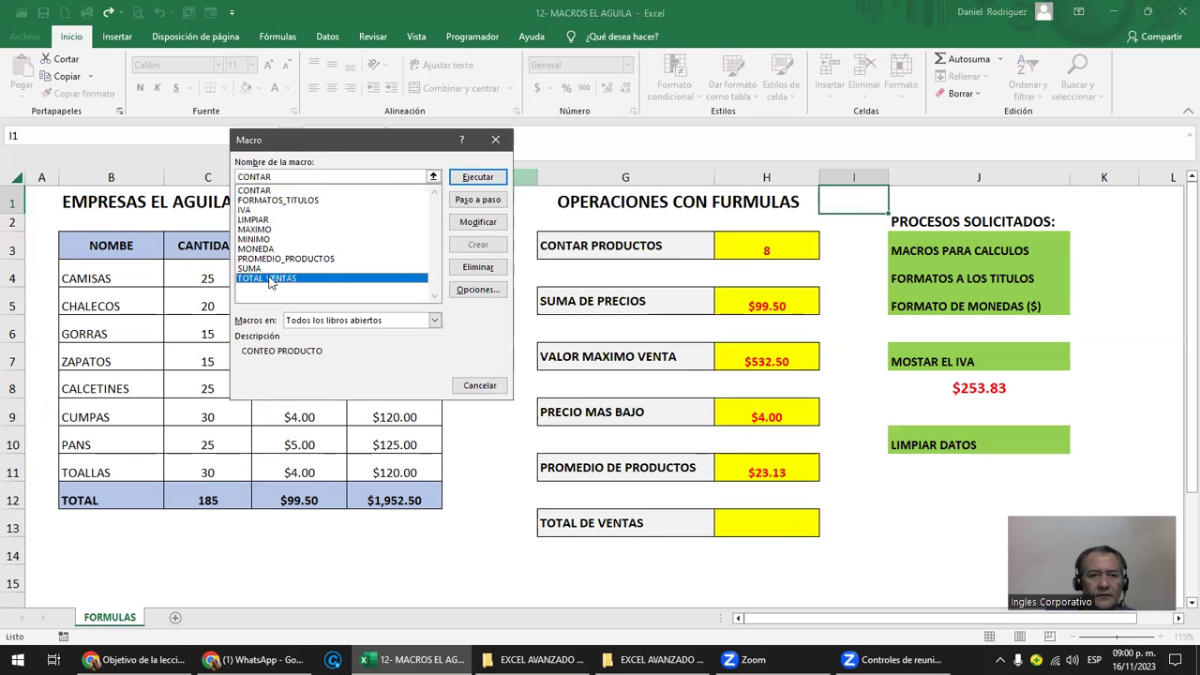
pyautogui.click(469, 180)
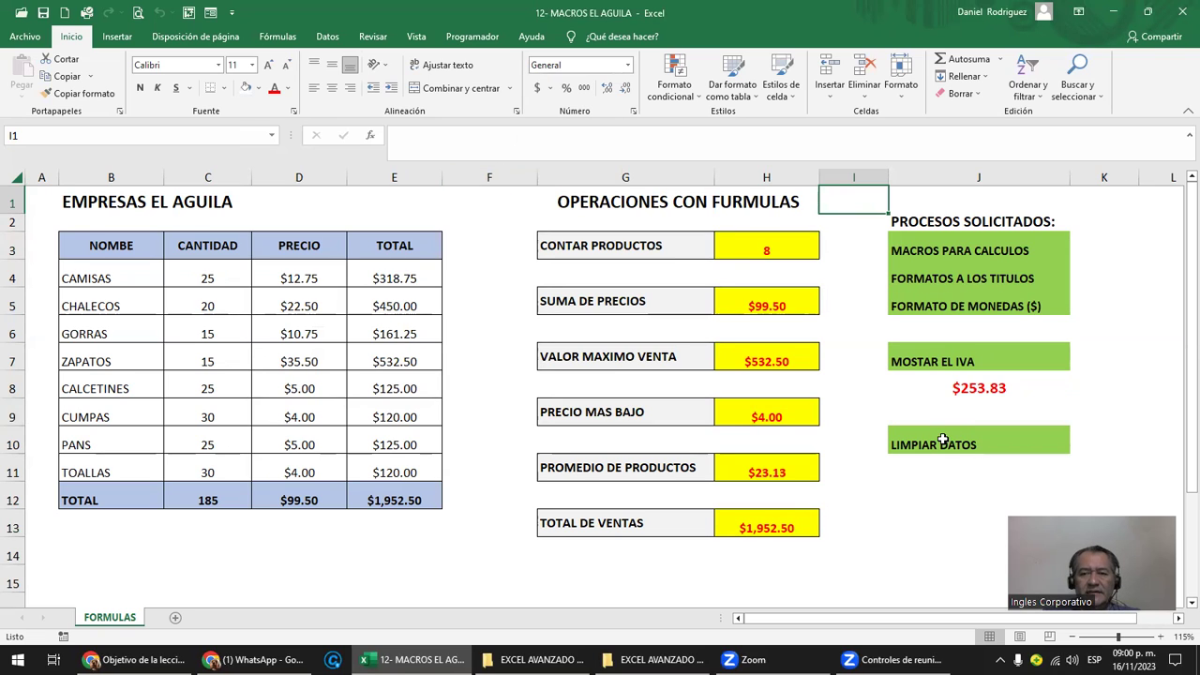
pyautogui.click(916, 467)
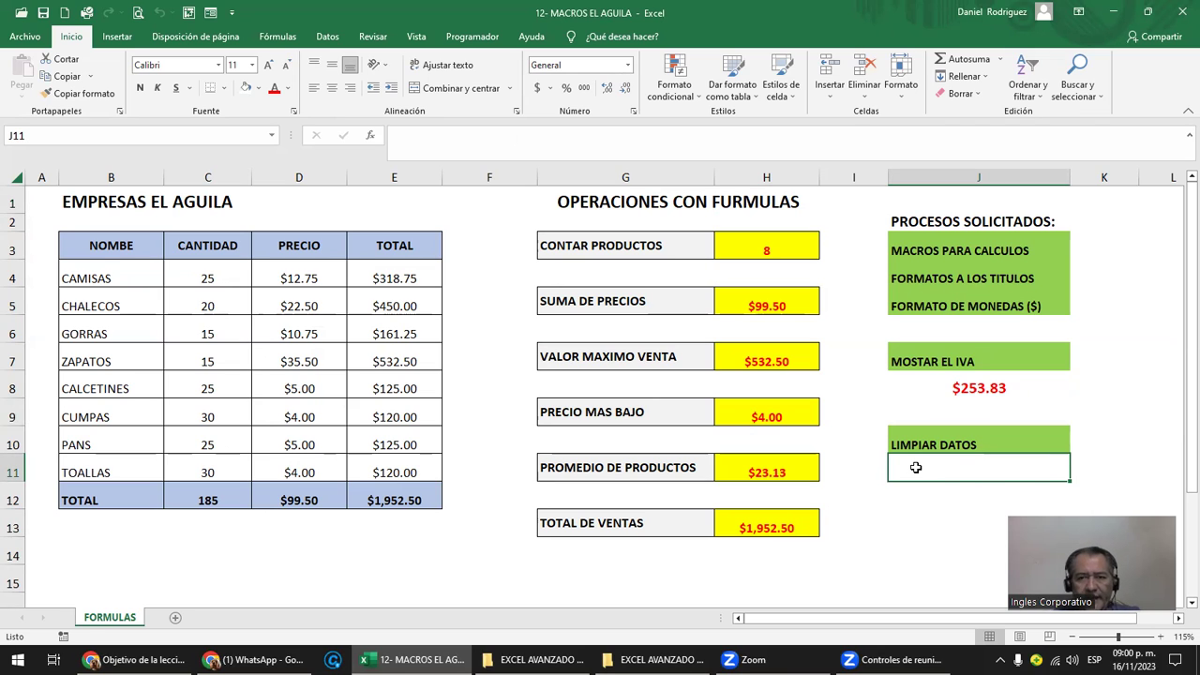
# Fill the IVA result cell J8 with yellow.
pyautogui.moveTo(766, 256); pyautogui.dragTo(767, 526)
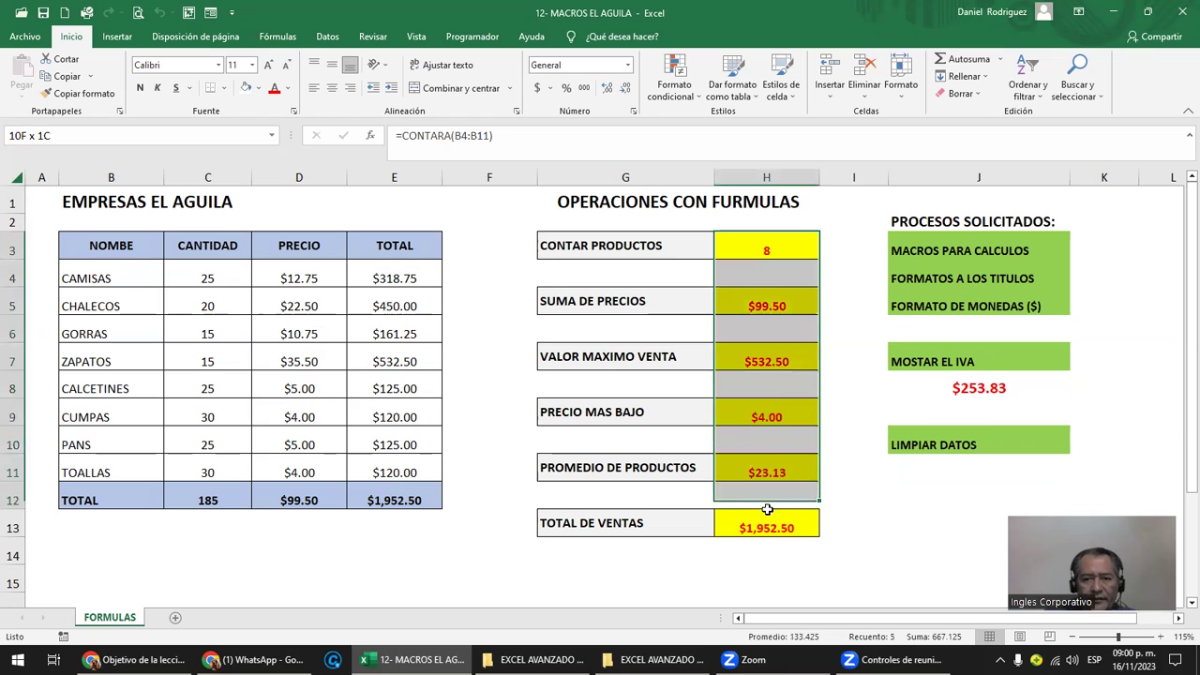
pyautogui.click(1007, 375)
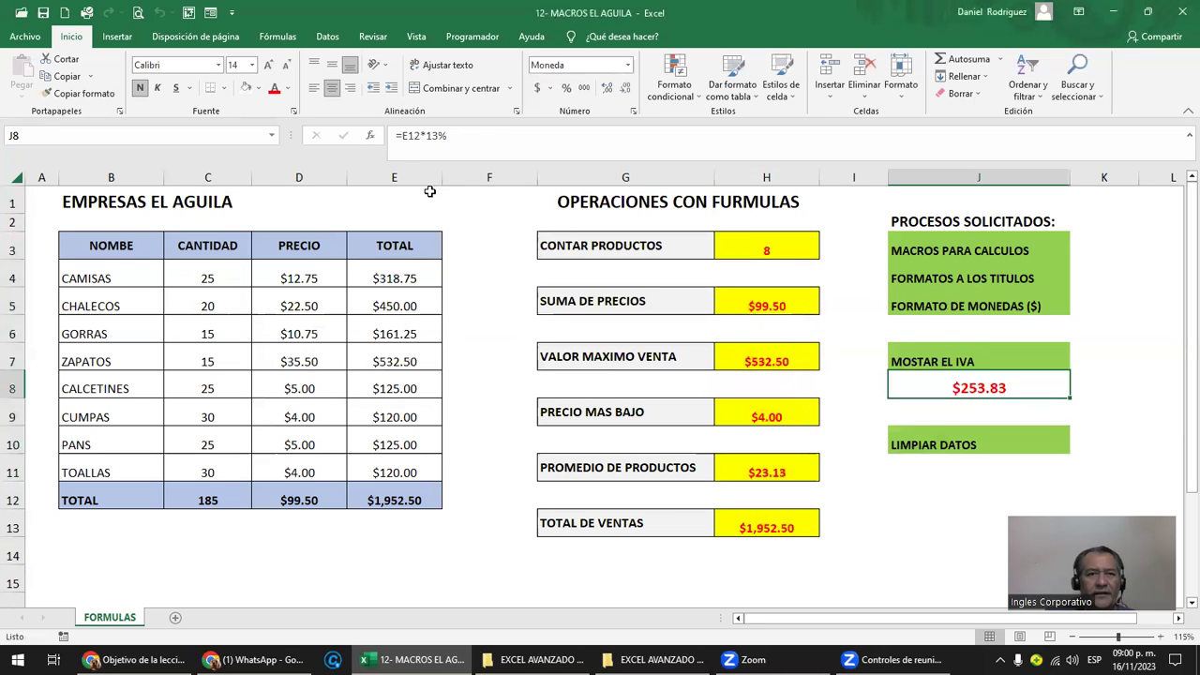
pyautogui.click(258, 87)
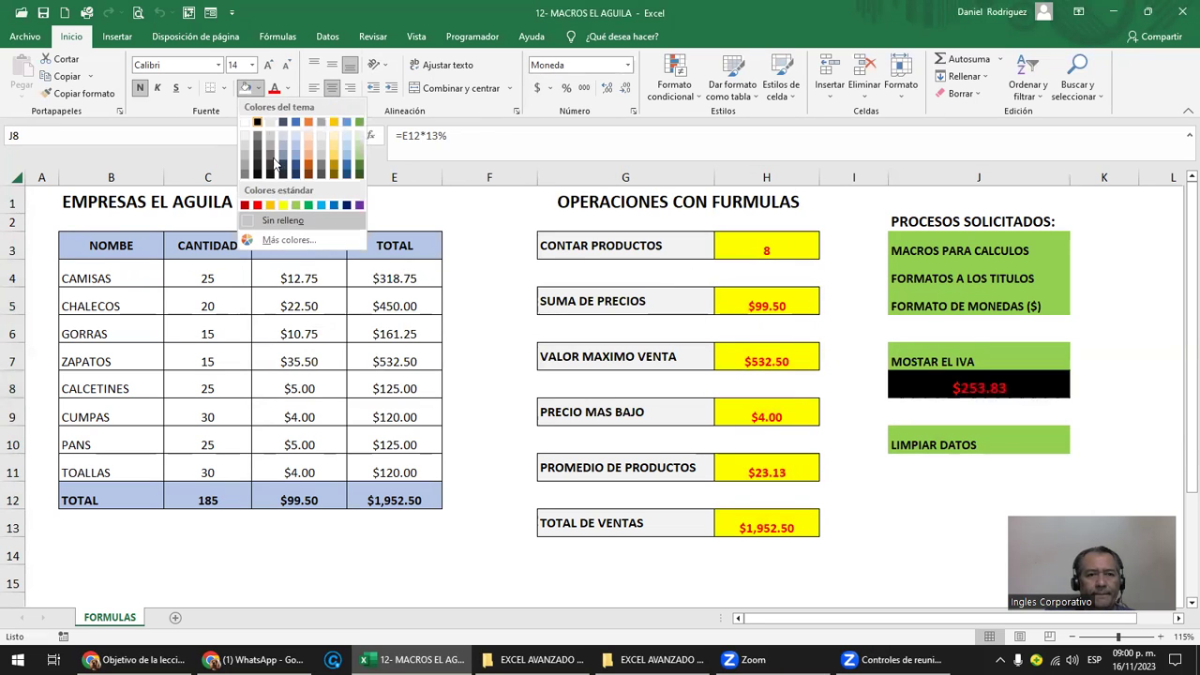
pyautogui.click(284, 205)
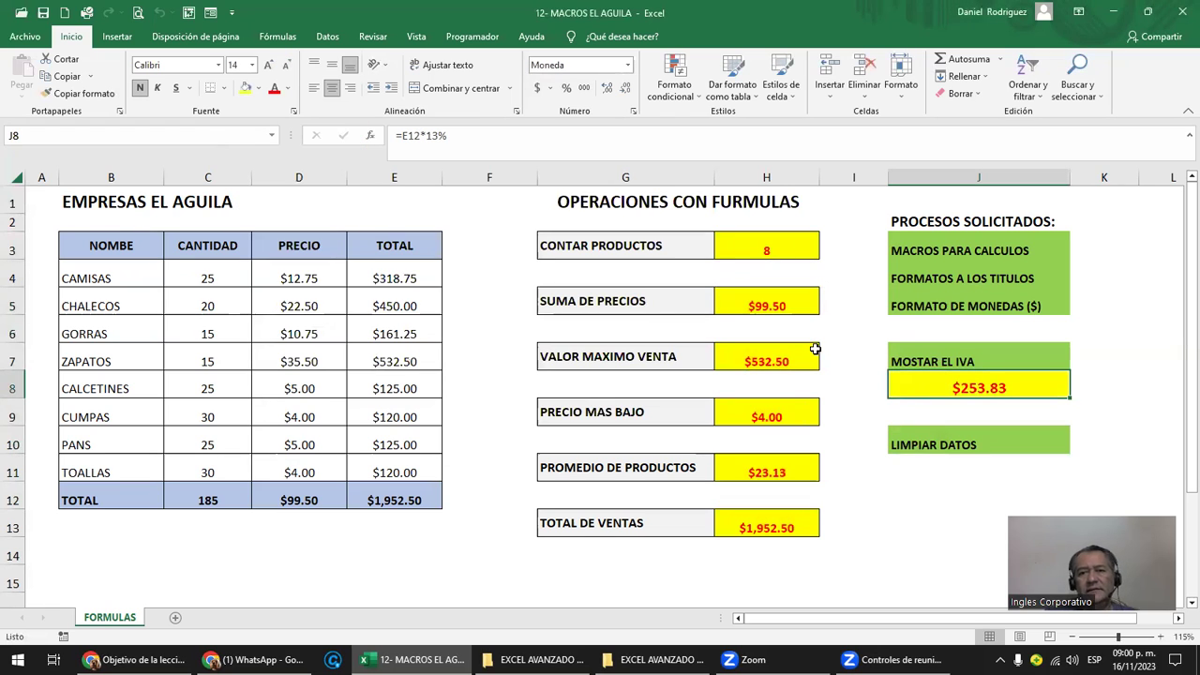
# Check the formulas in result cells H7 and H3.
pyautogui.click(762, 359)
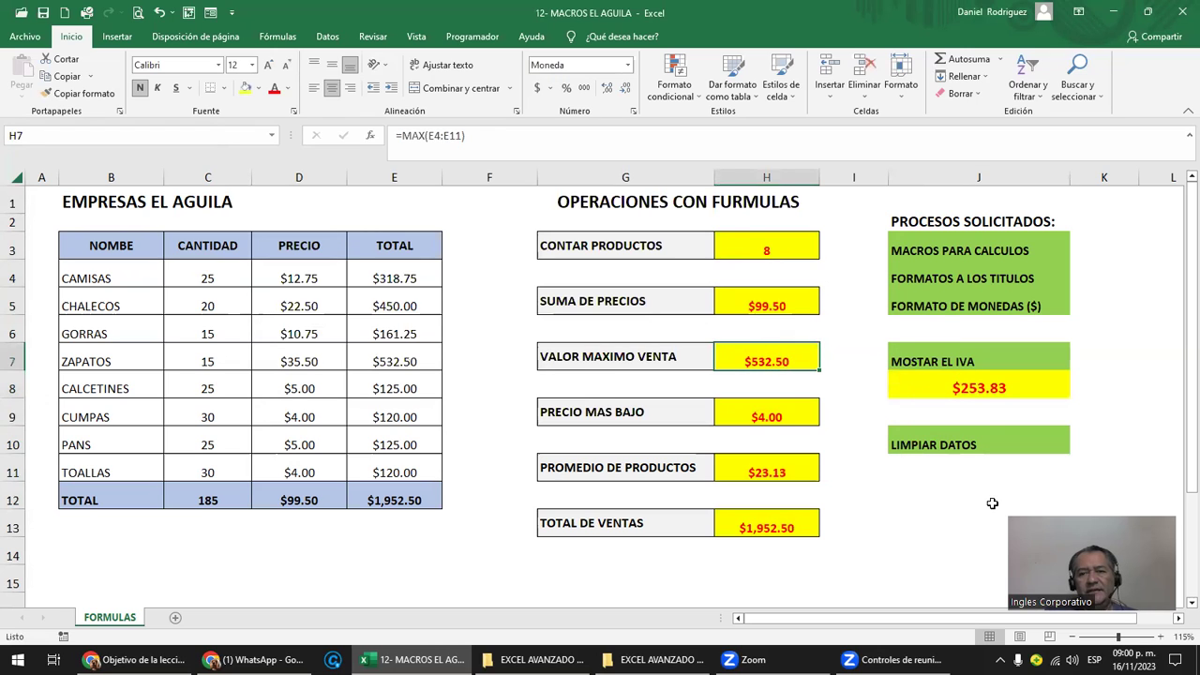
pyautogui.click(973, 478)
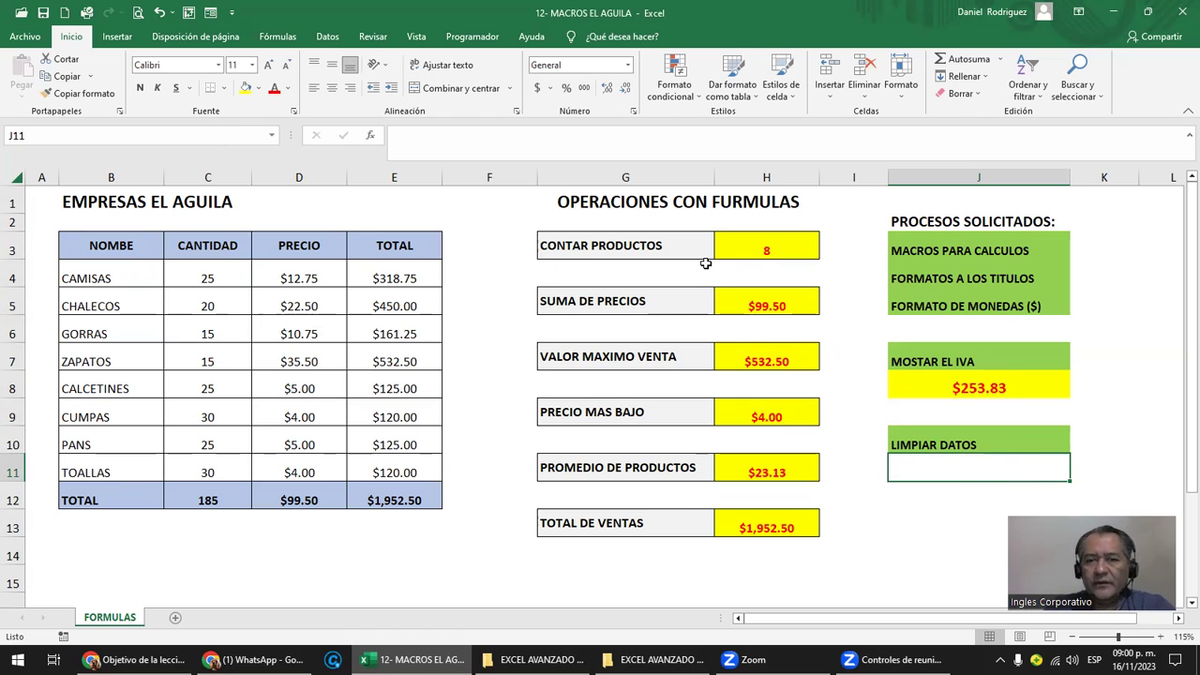
pyautogui.click(767, 247)
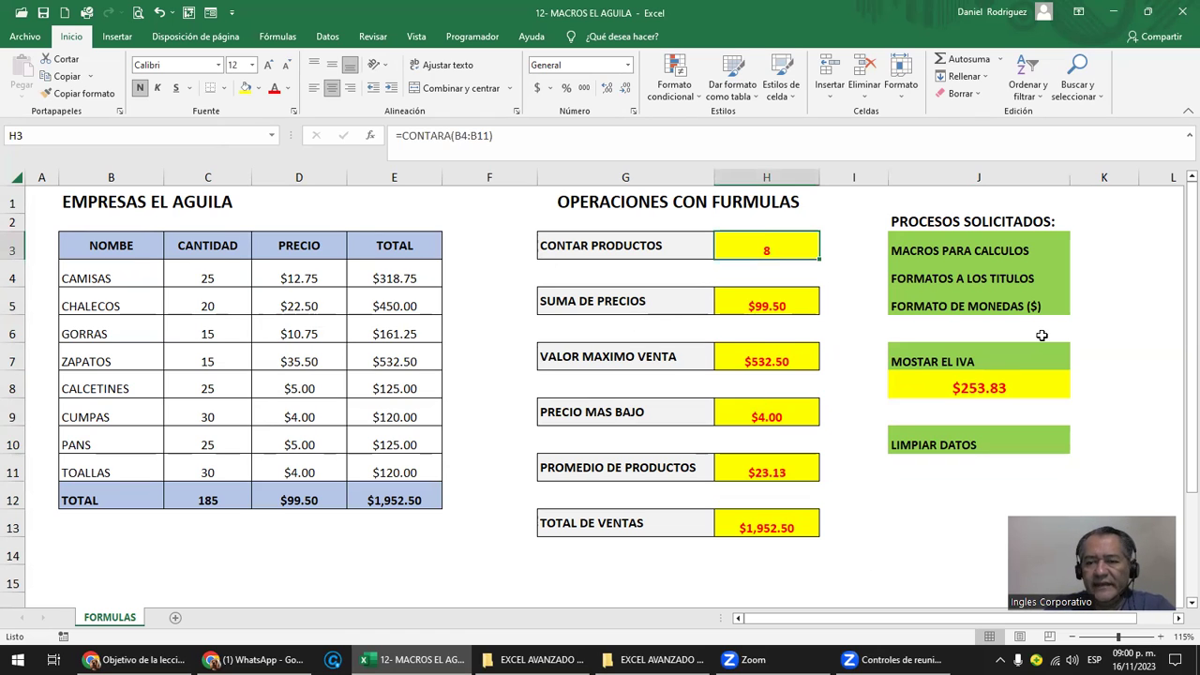
pyautogui.click(989, 465)
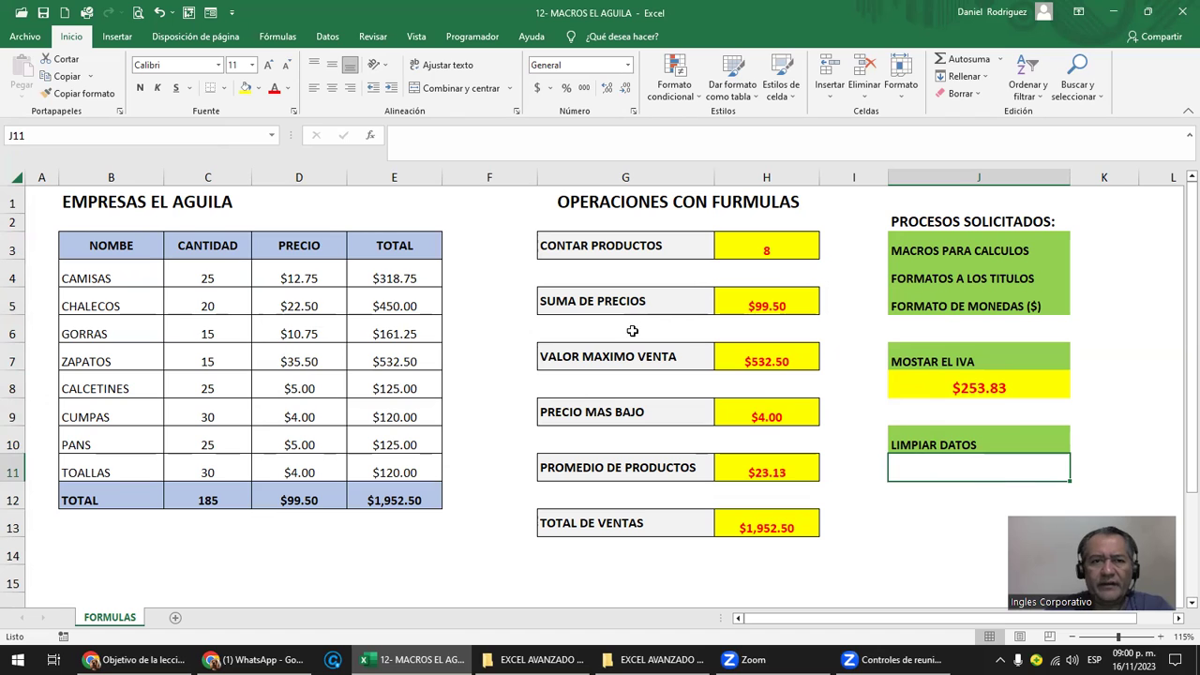
# Draw a blue rounded rectangle shape below the LIMPIAR DATOS label.
pyautogui.click(118, 40)
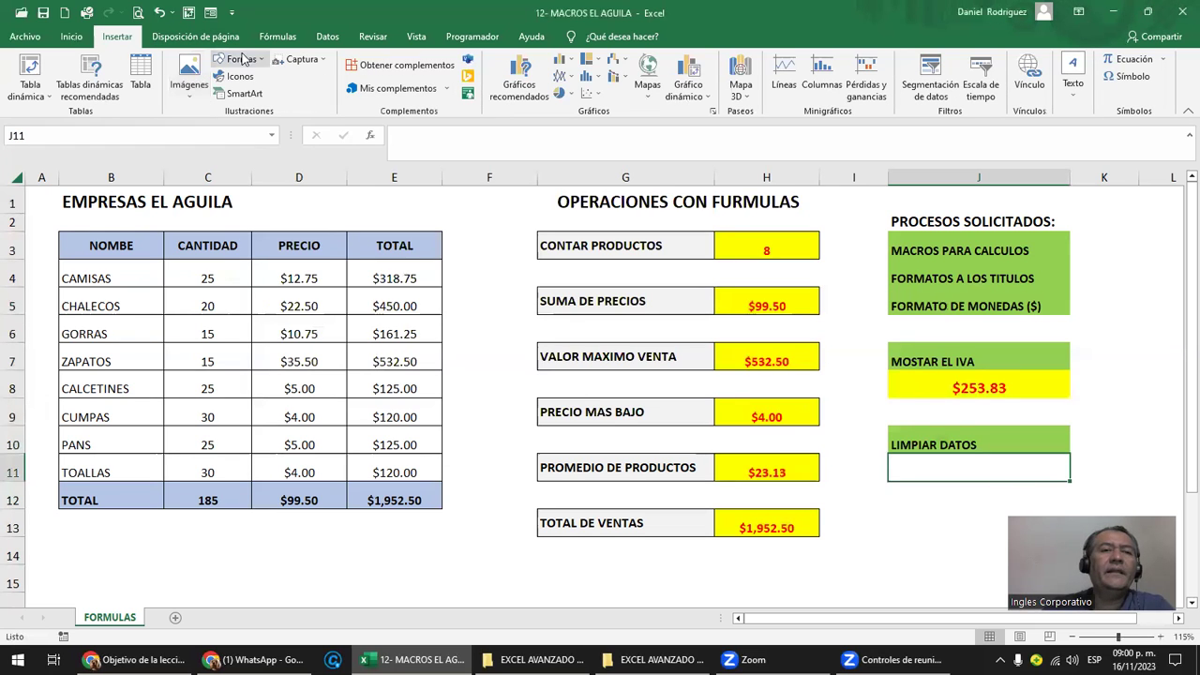
pyautogui.click(253, 60)
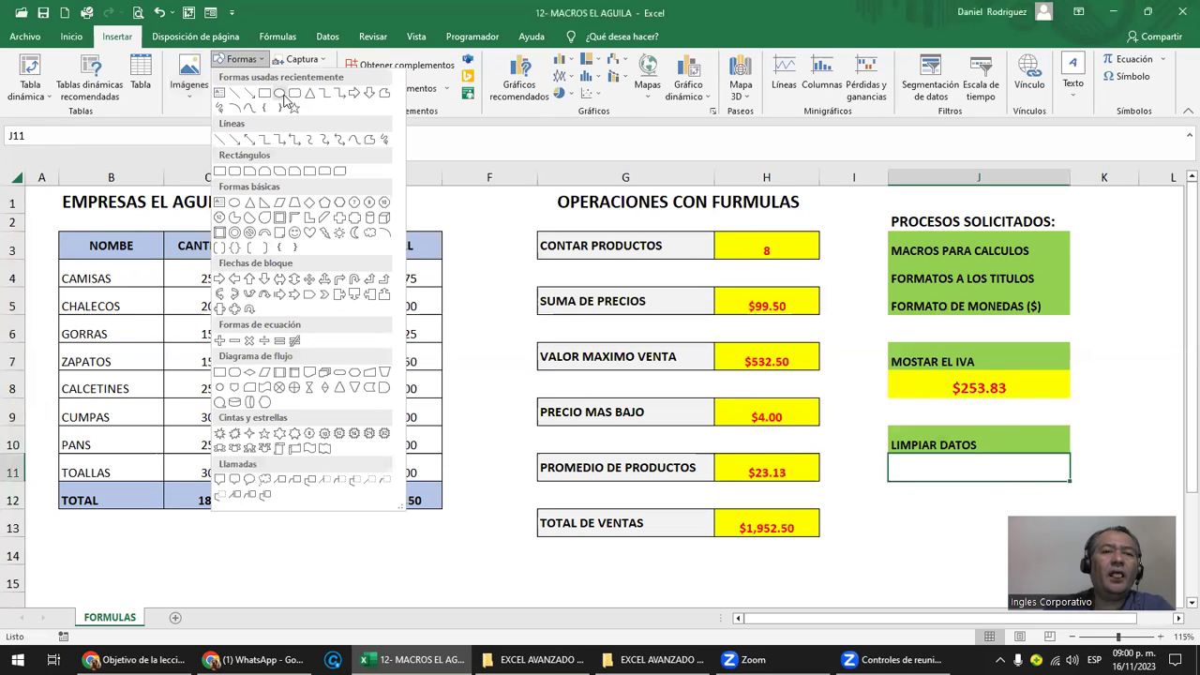
pyautogui.click(294, 93)
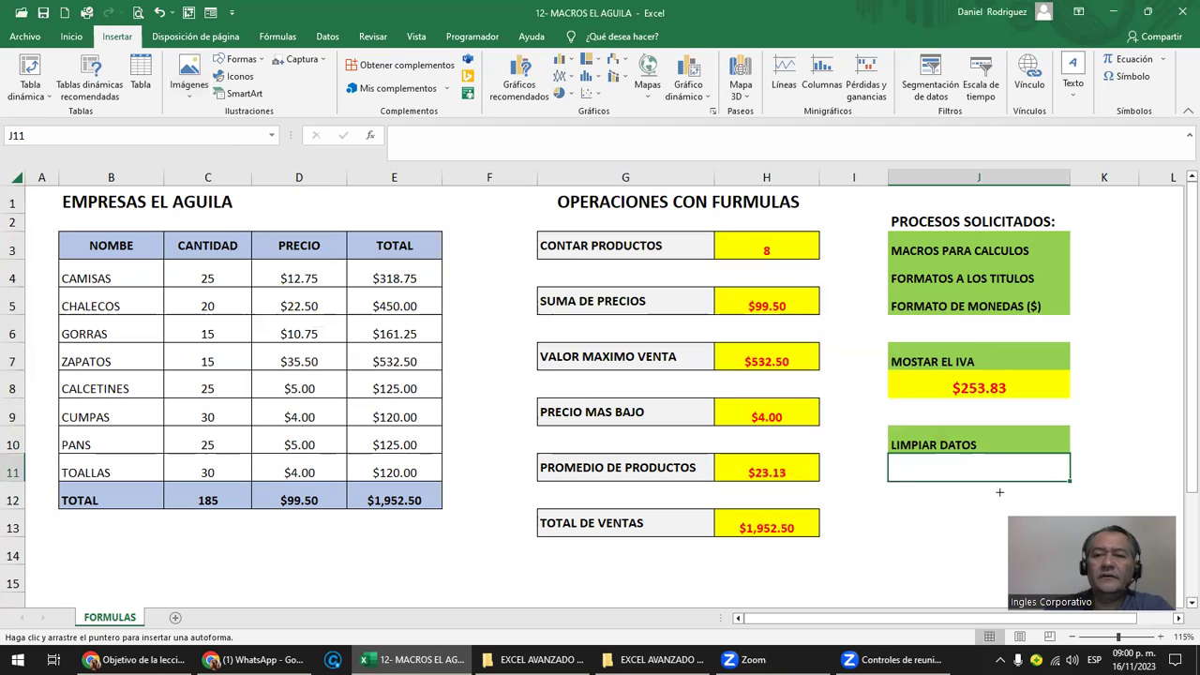
pyautogui.moveTo(908, 487)
pyautogui.mouseDown()
pyautogui.moveTo(986, 519)
pyautogui.moveTo(951, 483)
pyautogui.mouseUp()
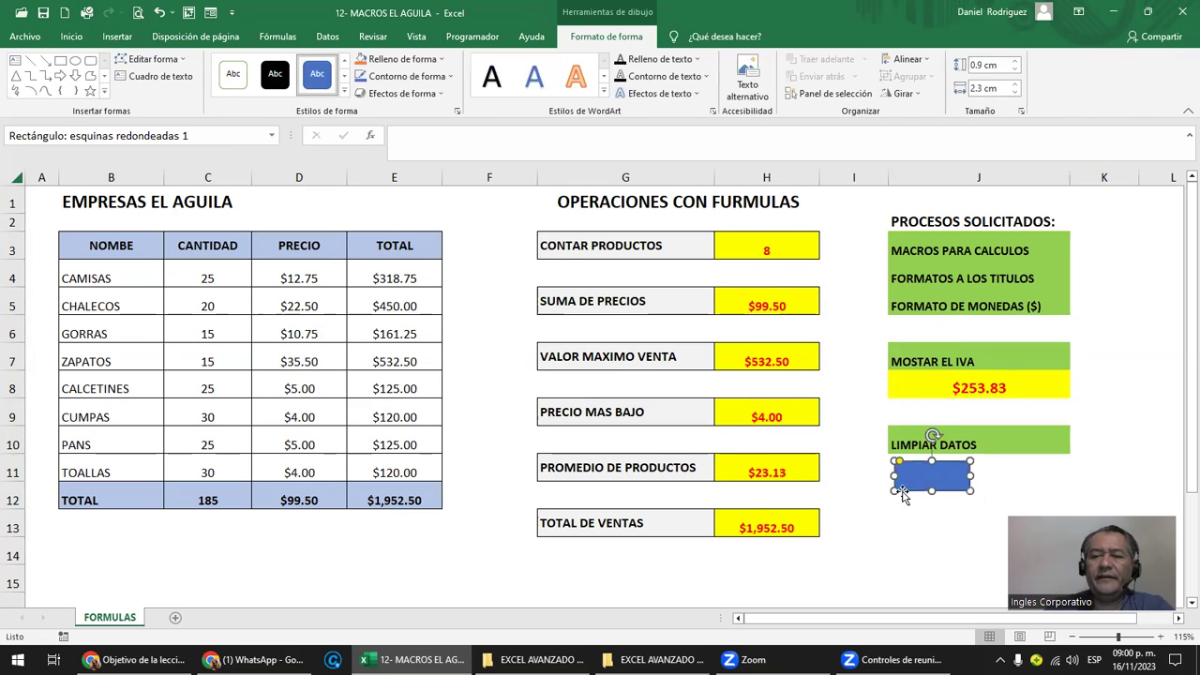
pyautogui.click(942, 533)
# Assign the LIMPIAR macro to the blue shape so it works as a button.
pyautogui.click(911, 487)
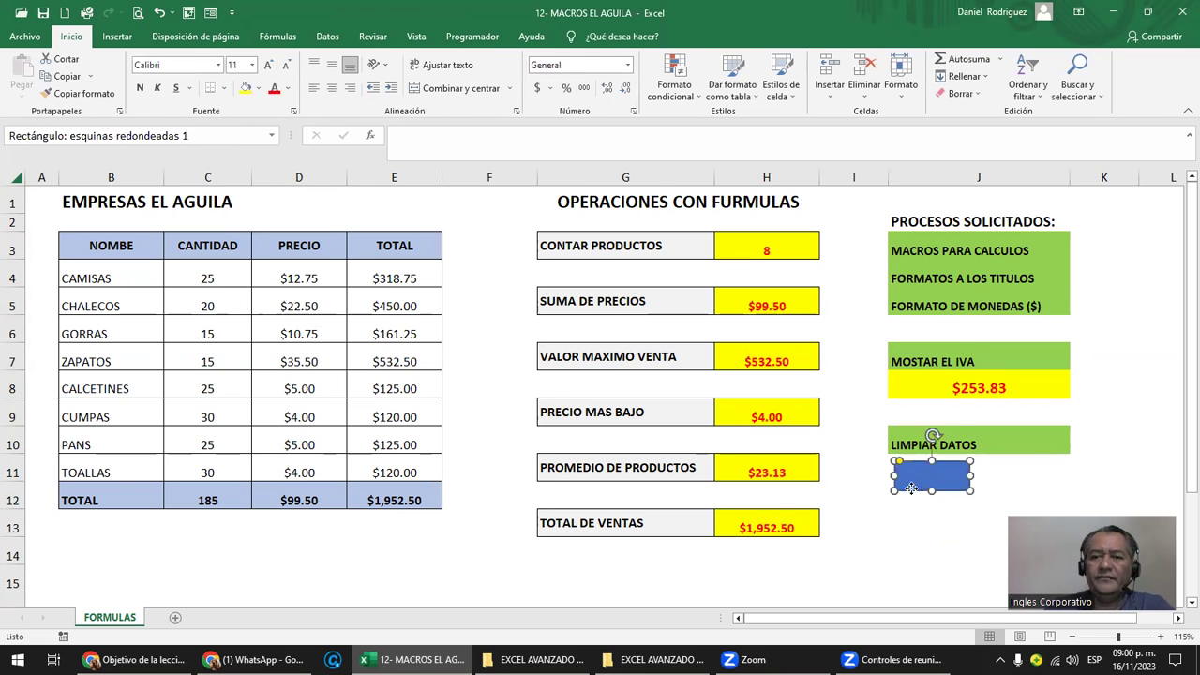
pyautogui.rightClick(911, 487)
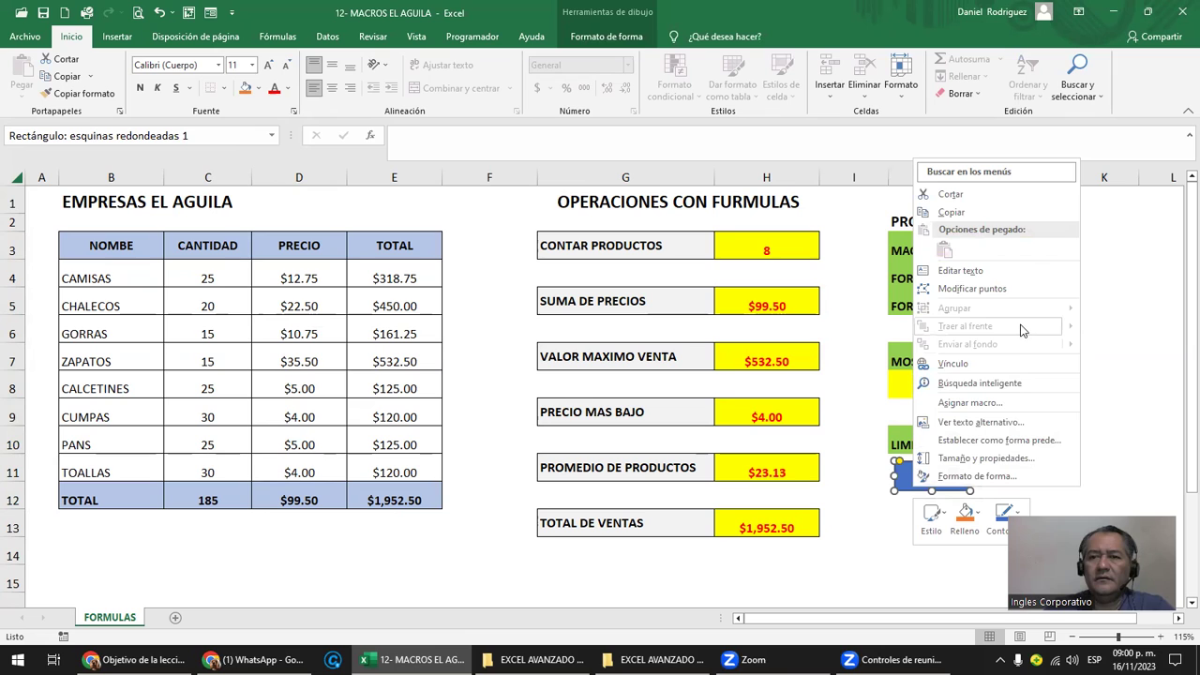
pyautogui.click(980, 404)
pyautogui.moveTo(929, 267); pyautogui.dragTo(557, 175)
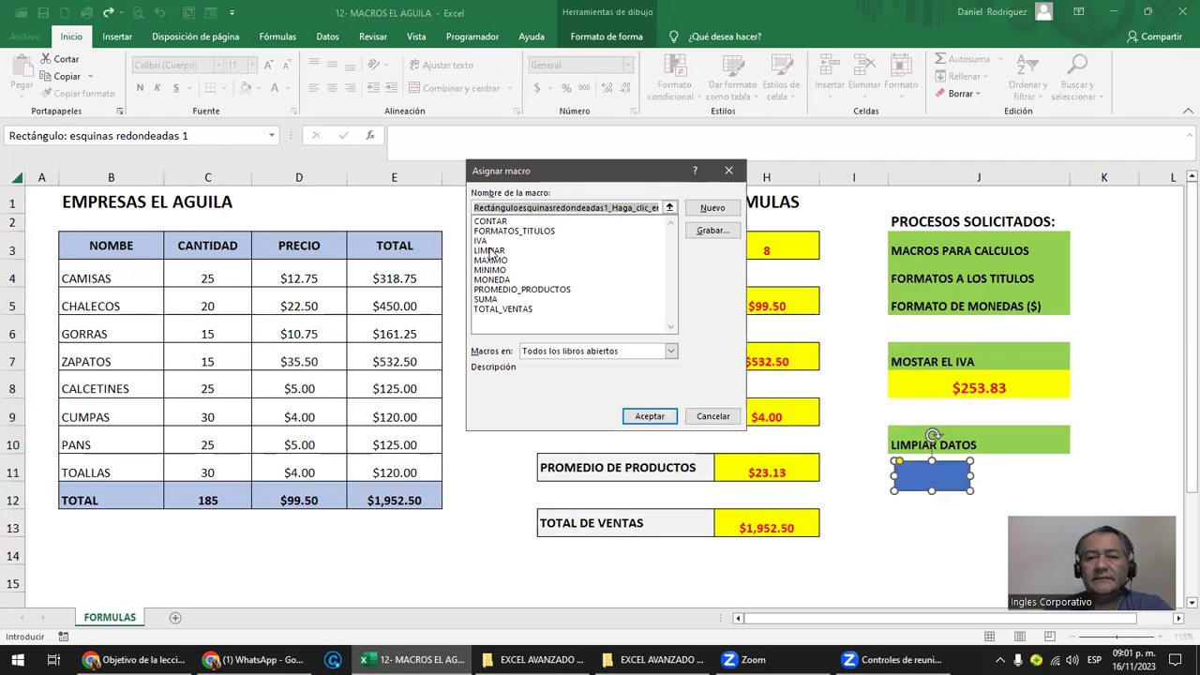
pyautogui.click(488, 251)
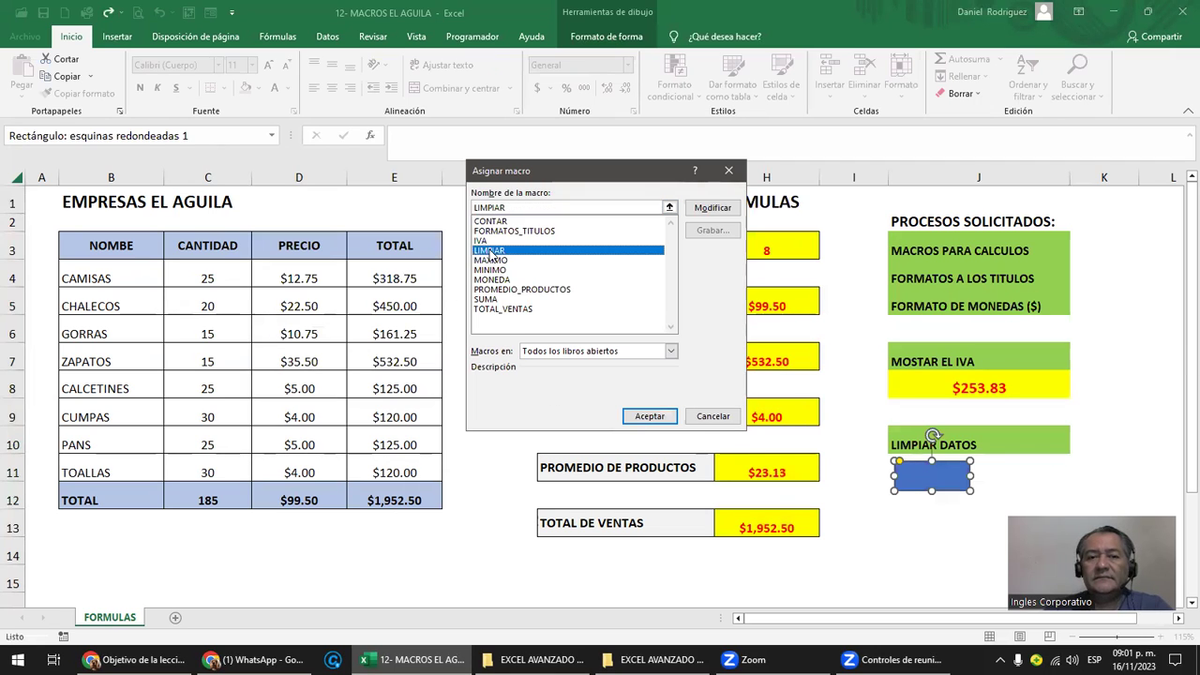
pyautogui.click(648, 415)
pyautogui.click(925, 512)
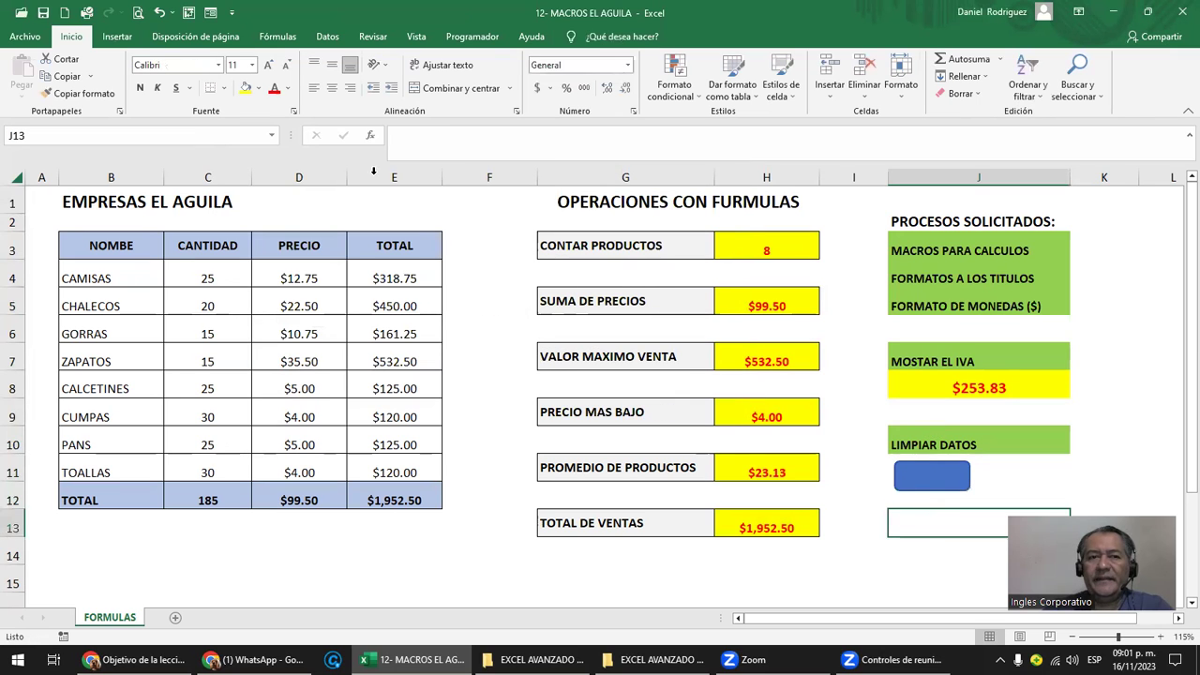
# Clear all results by running LIMPIAR from the Programador tab and the blue button.
pyautogui.click(471, 36)
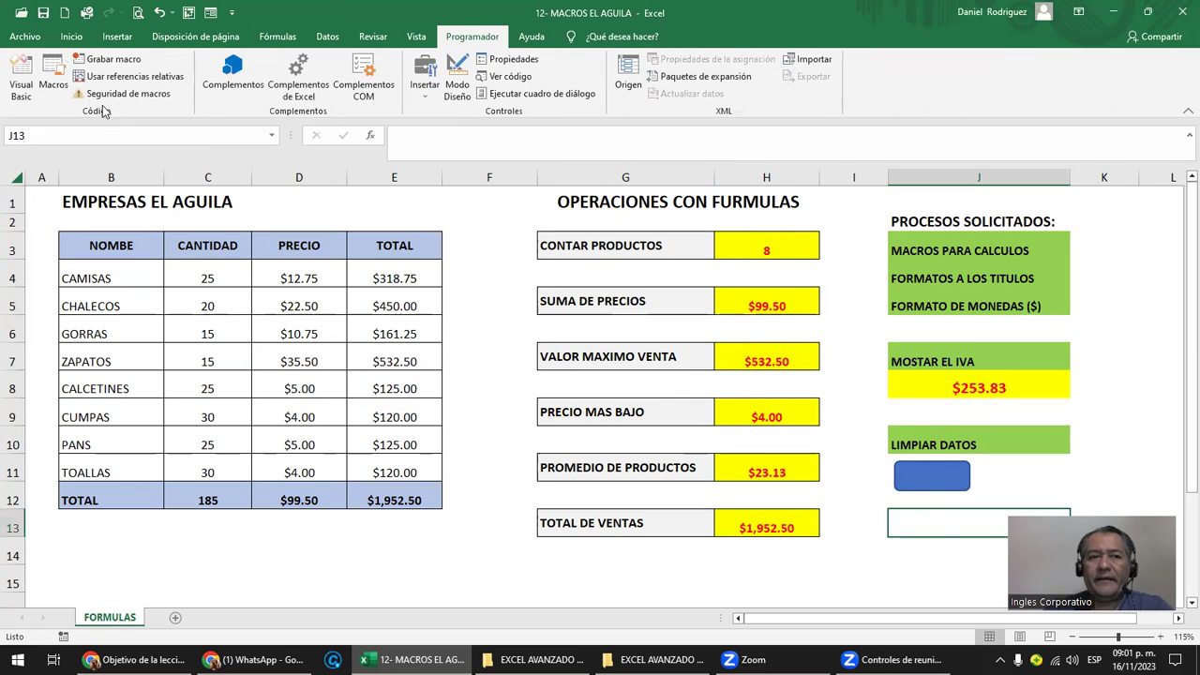
pyautogui.click(54, 84)
pyautogui.click(259, 219)
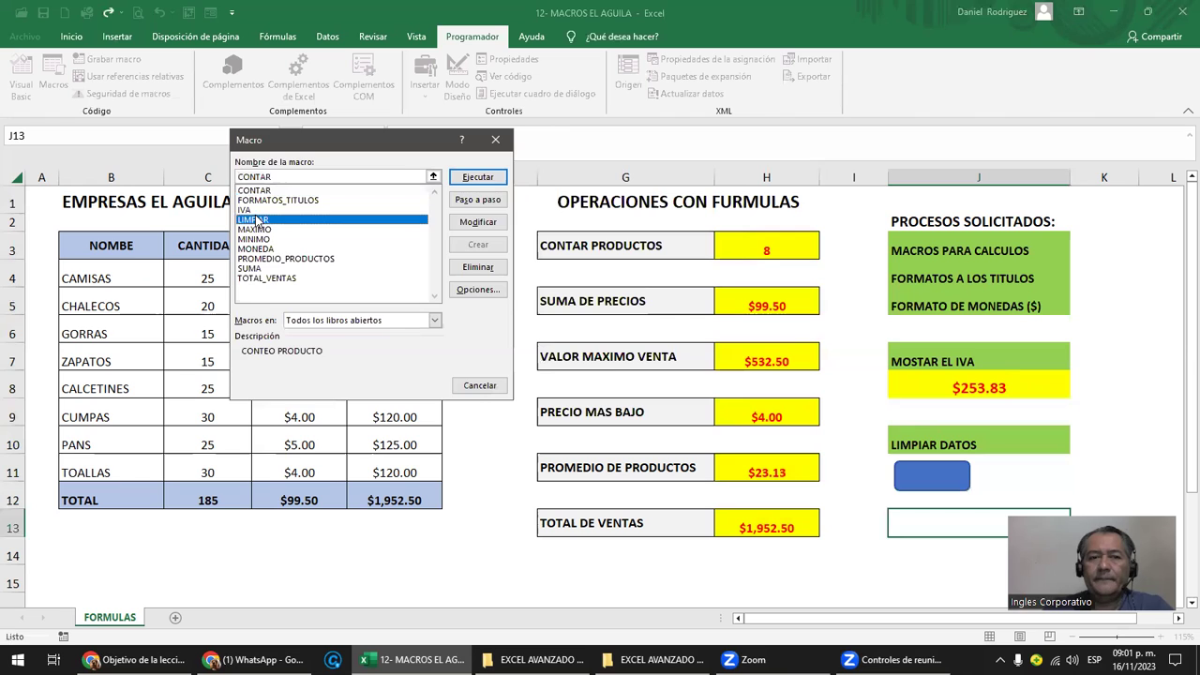
pyautogui.click(480, 177)
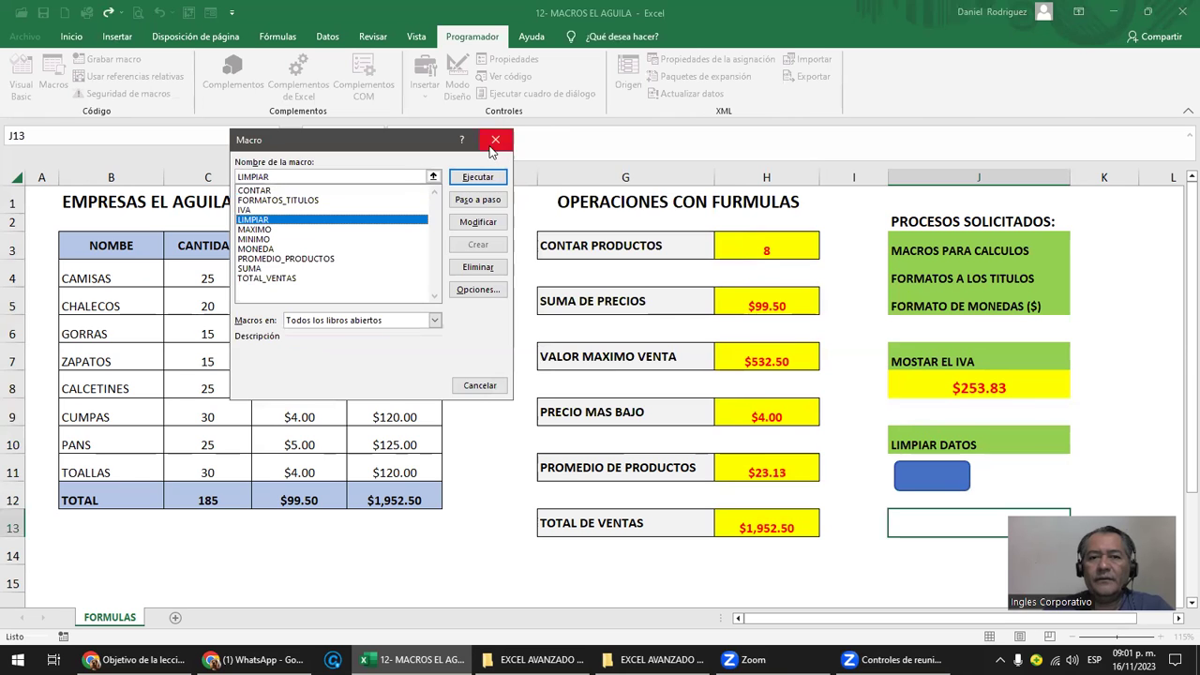
pyautogui.click(918, 480)
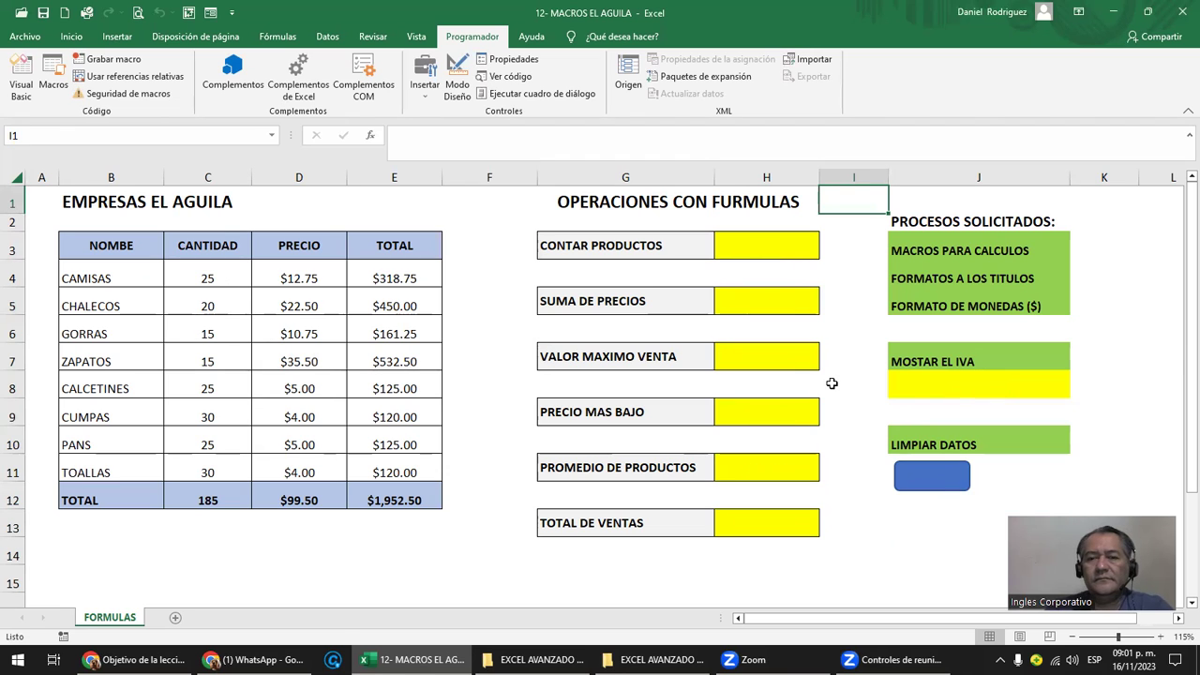
# Run the CONTAR macro to refill the product count, then select H3.
pyautogui.click(590, 246)
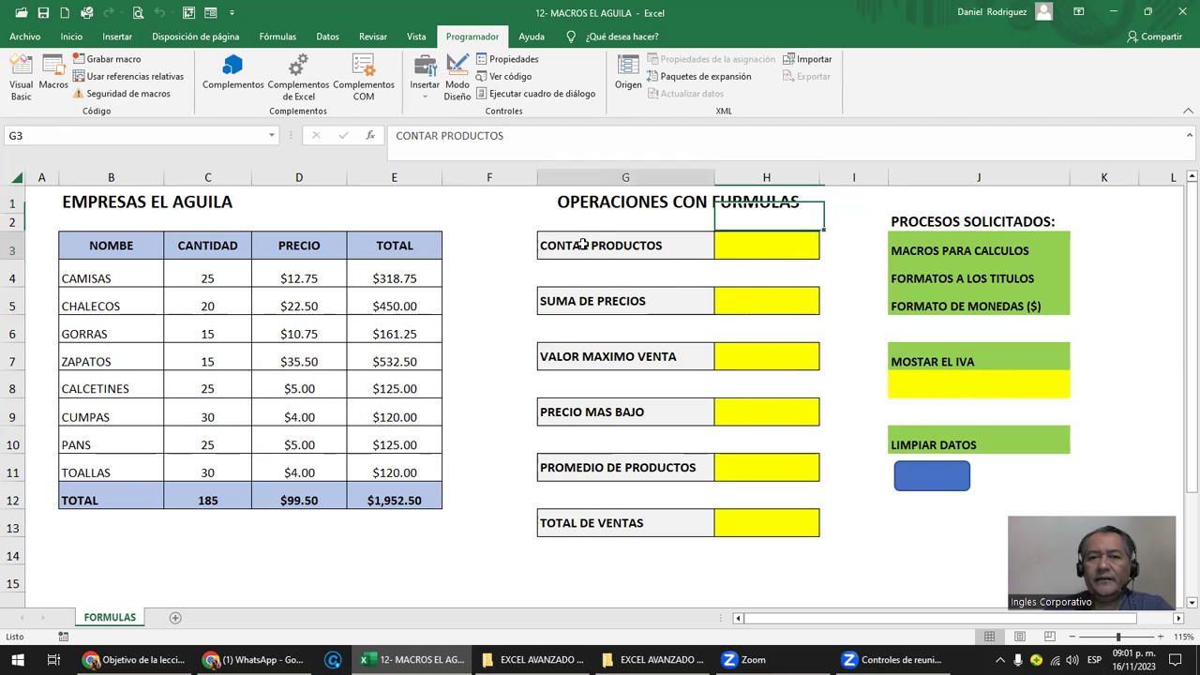
pyautogui.click(844, 245)
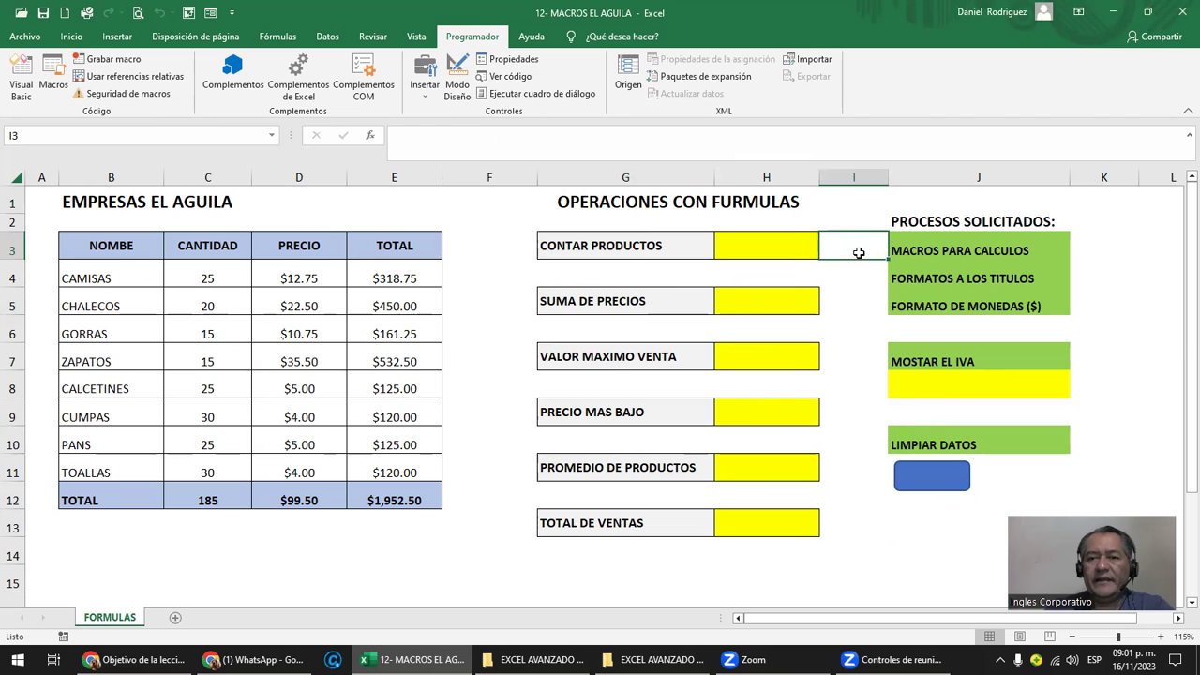
pyautogui.click(855, 301)
pyautogui.click(862, 356)
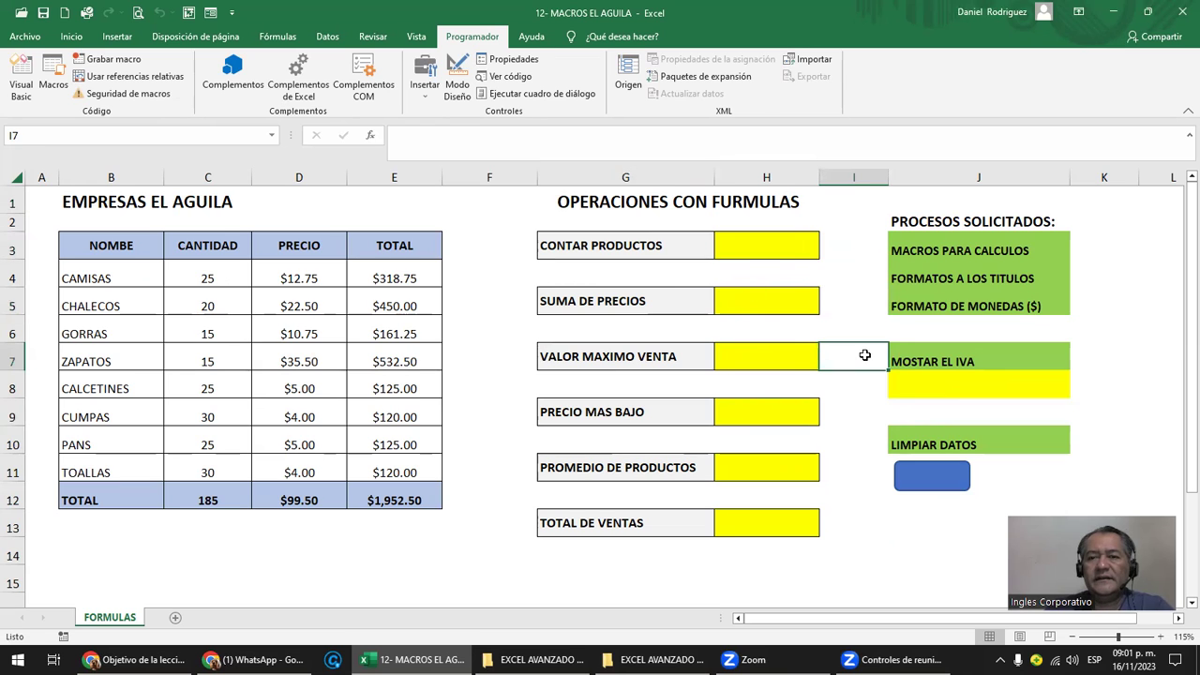
pyautogui.click(54, 83)
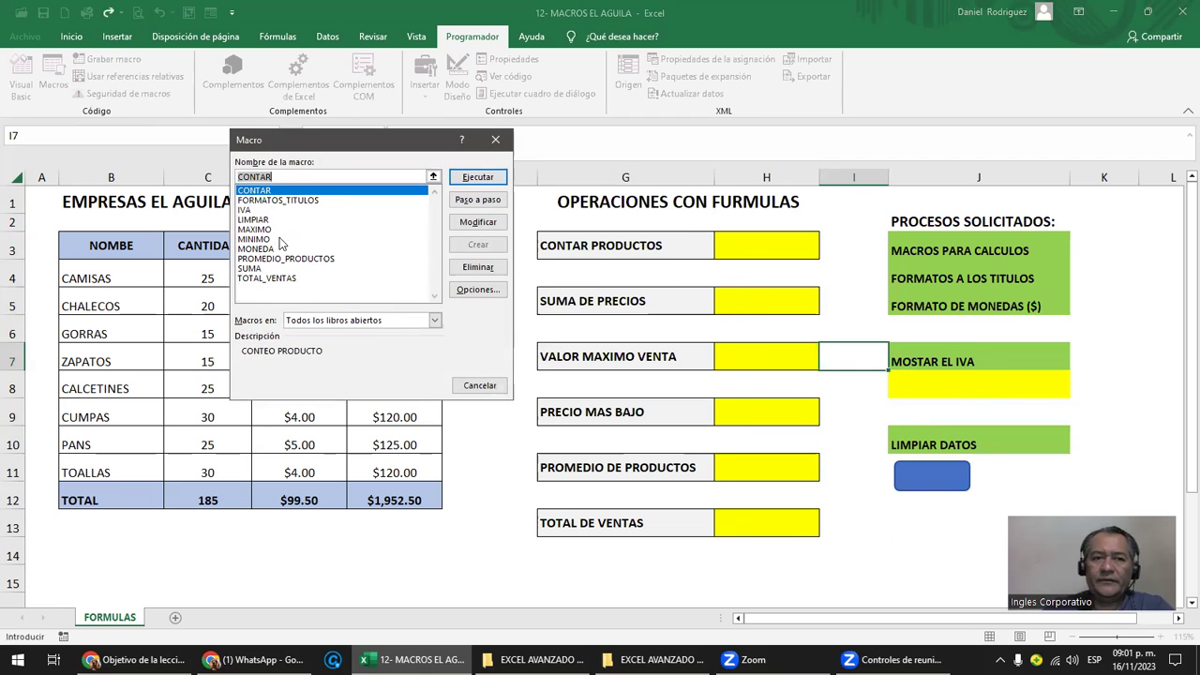
pyautogui.click(478, 176)
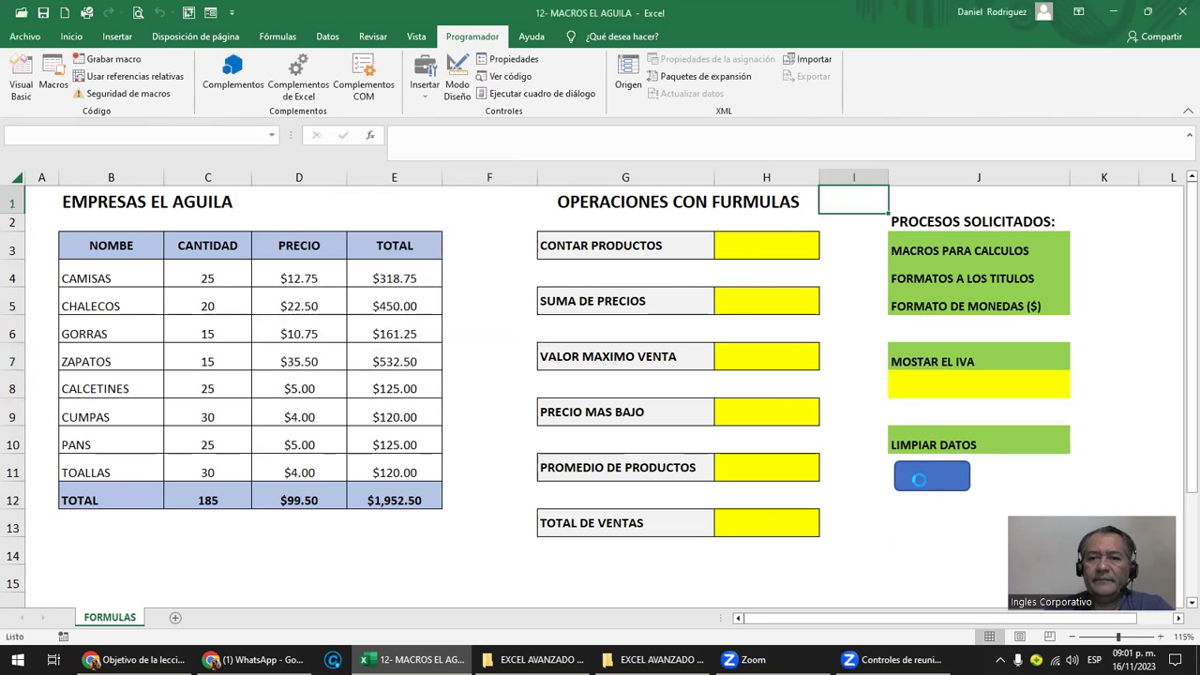
pyautogui.click(769, 253)
pyautogui.write('9')
pyautogui.doubleClick(767, 304)
pyautogui.write('9')
pyautogui.press('Return')
pyautogui.press('Down')
pyautogui.write('9')
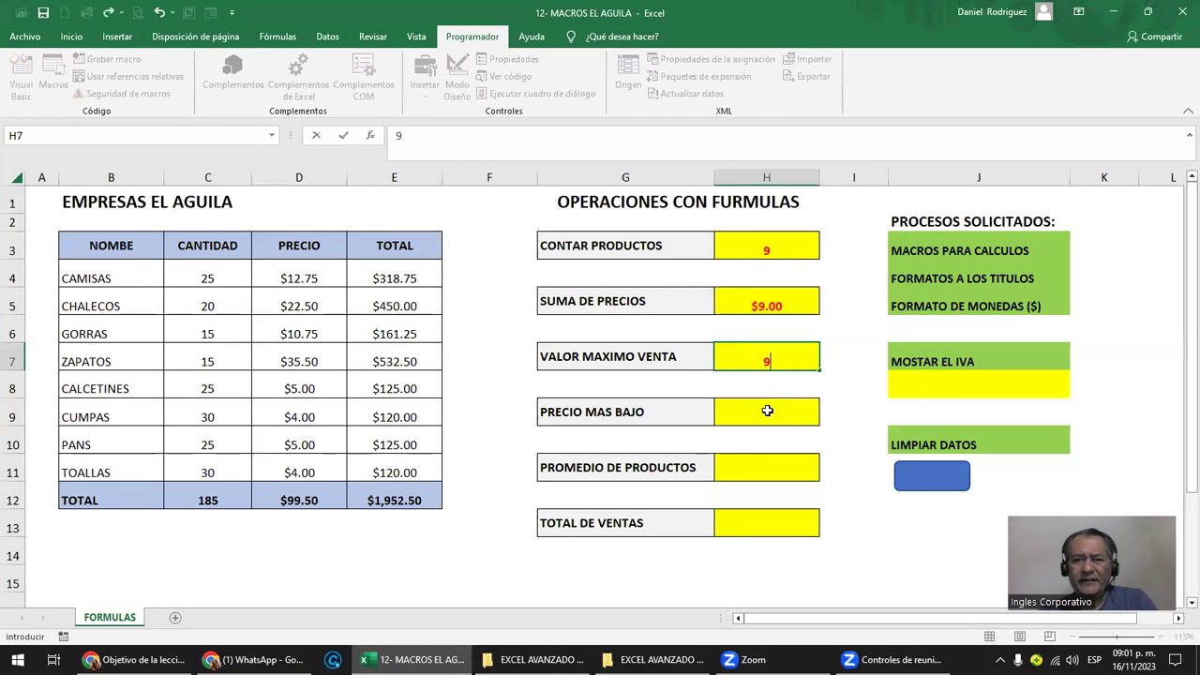
pyautogui.press('Return')
pyautogui.press('Down')
pyautogui.click(769, 473)
pyautogui.write('9')
pyautogui.click(785, 522)
pyautogui.write('9')
pyautogui.click(969, 387)
pyautogui.write('9')
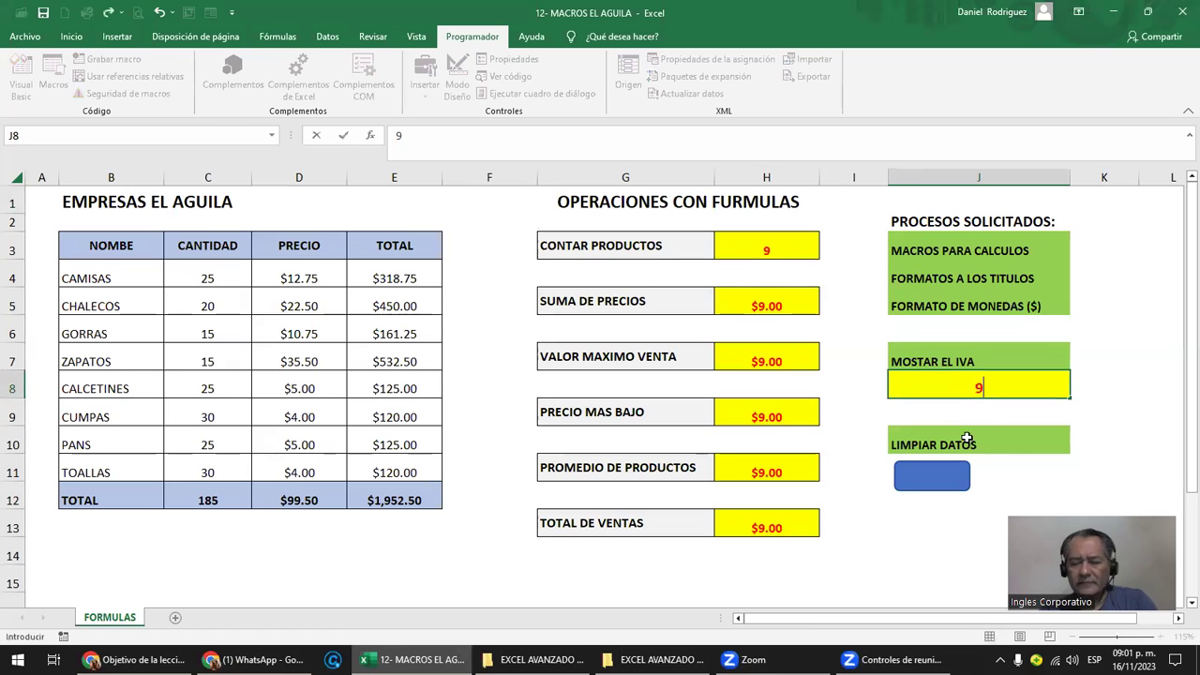
pyautogui.press('Return')
pyautogui.click(939, 489)
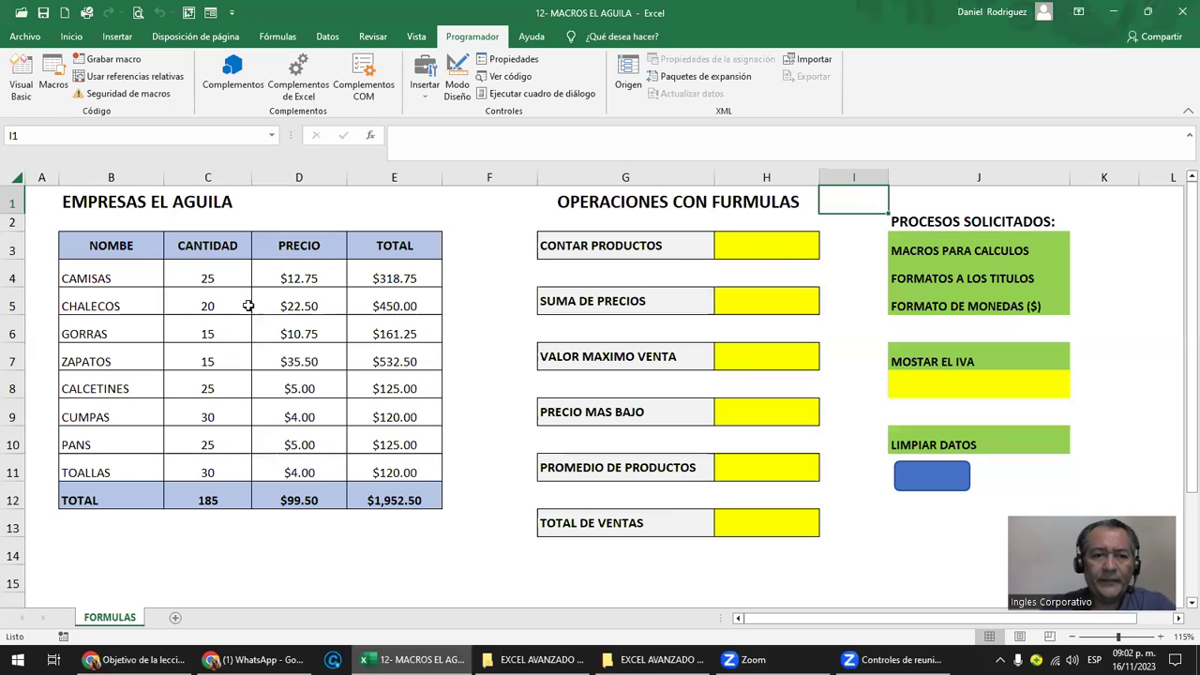
pyautogui.click(207, 277)
pyautogui.click(741, 247)
pyautogui.click(741, 302)
pyautogui.click(760, 353)
pyautogui.click(767, 411)
pyautogui.click(774, 465)
pyautogui.click(793, 526)
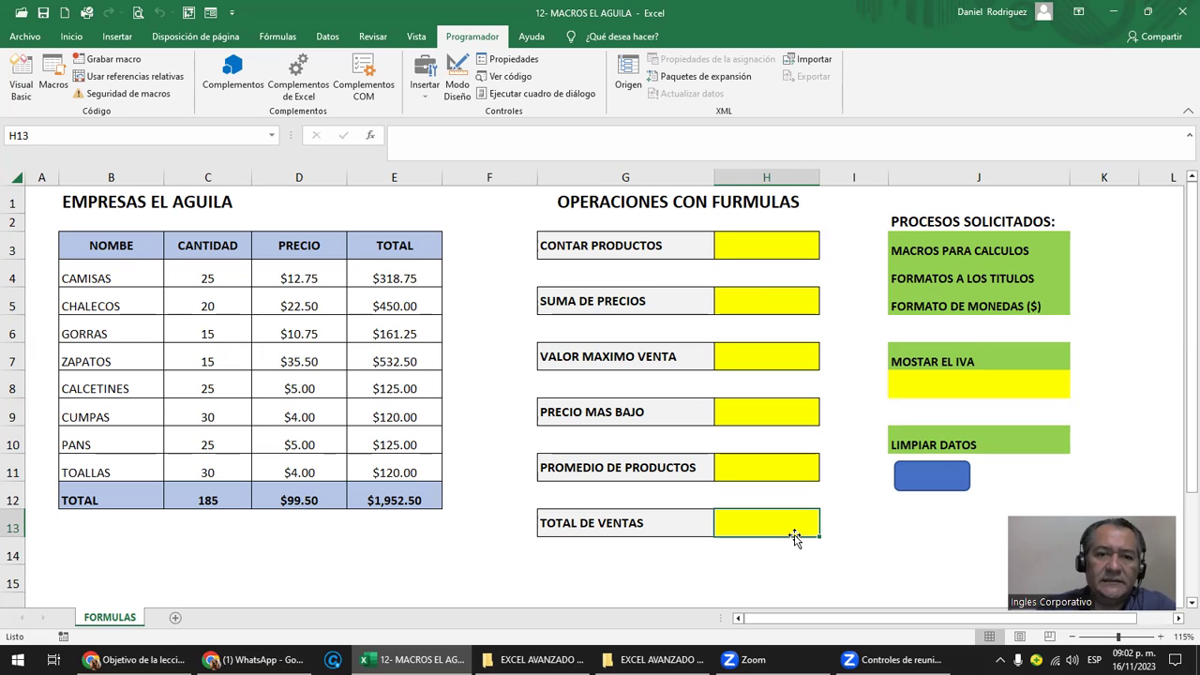
pyautogui.click(788, 238)
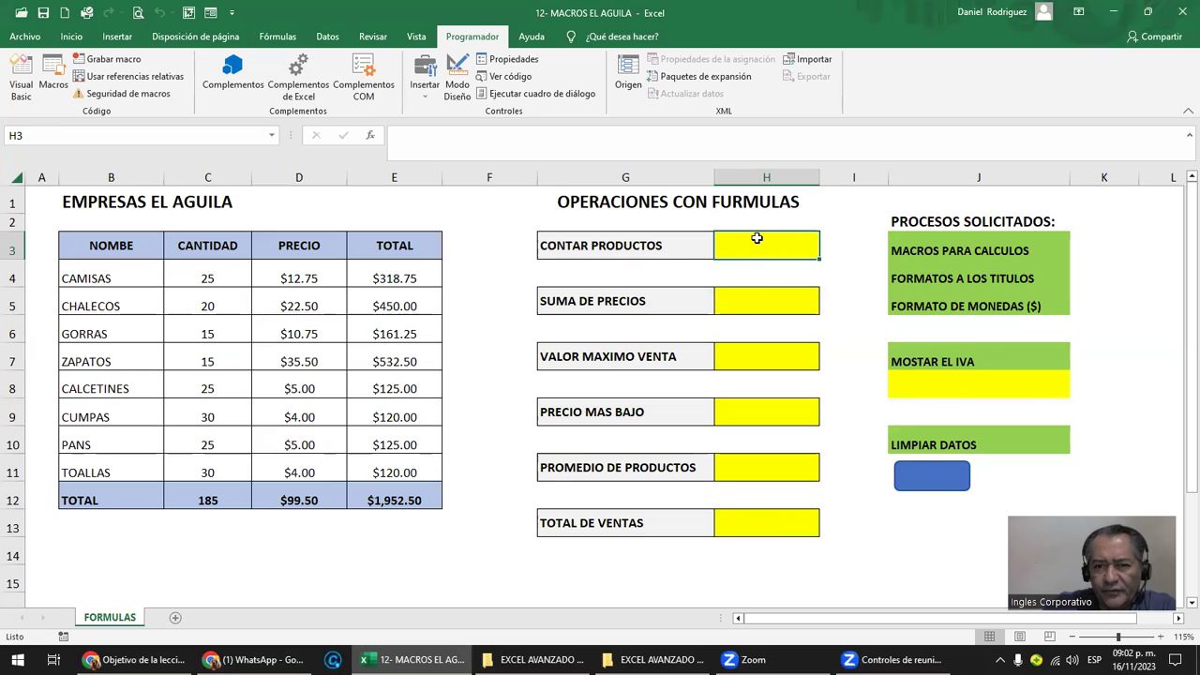
pyautogui.moveTo(756, 242); pyautogui.dragTo(780, 537)
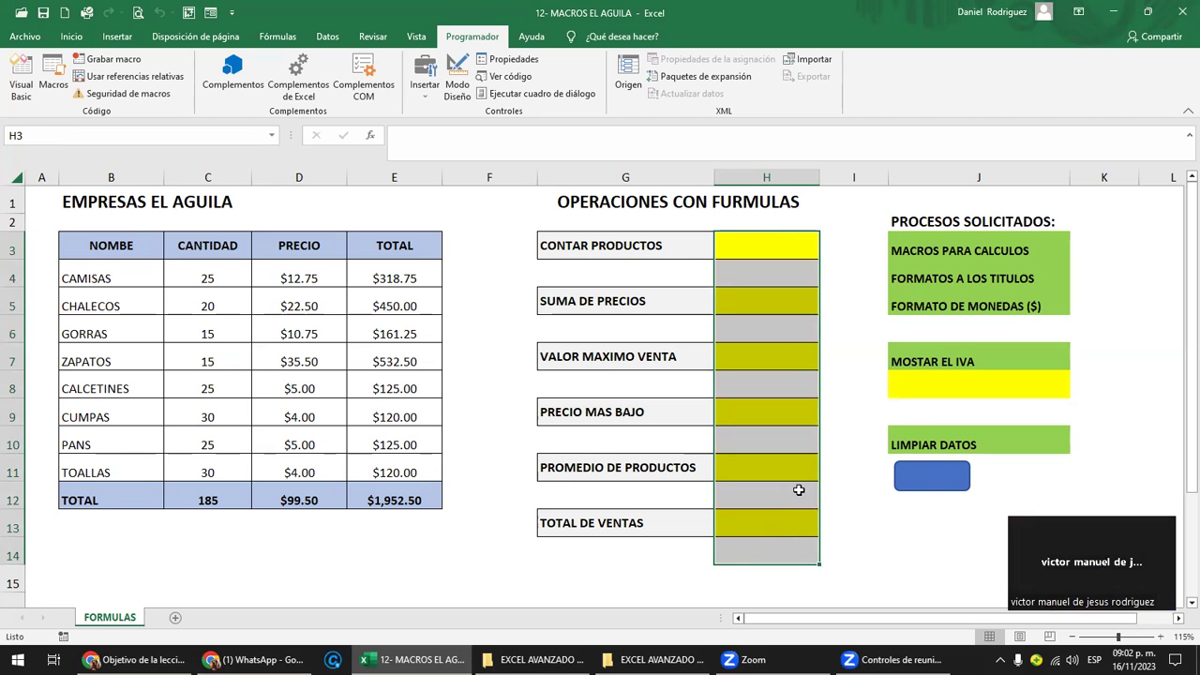
pyautogui.click(763, 249)
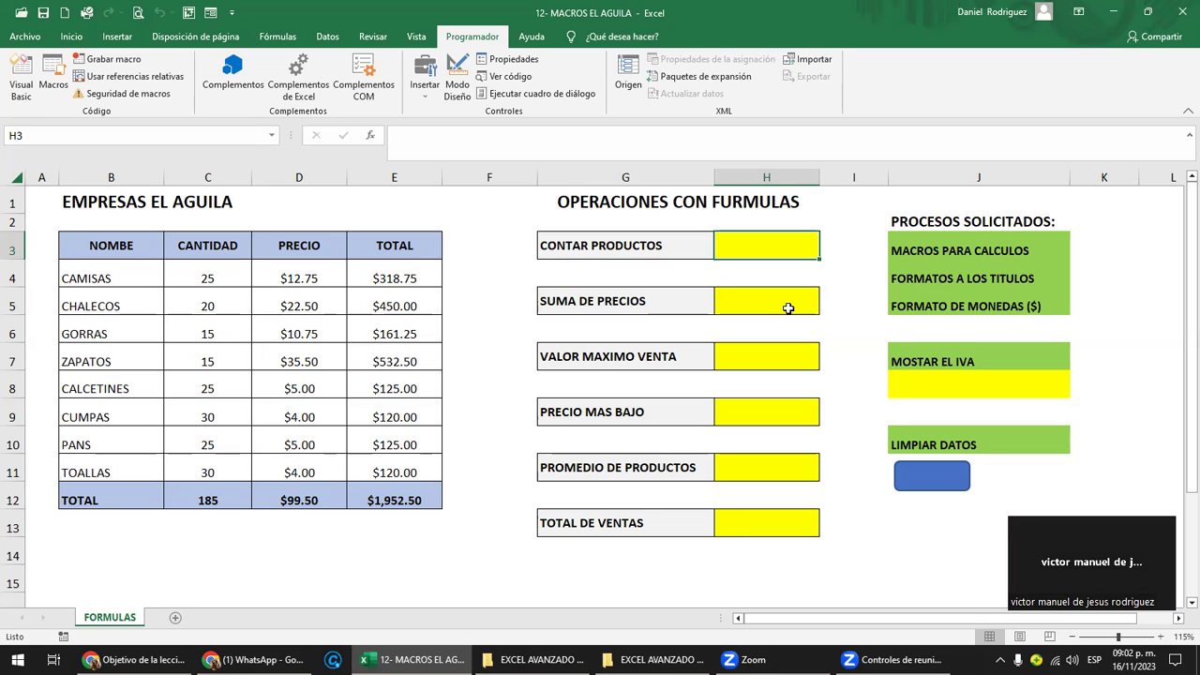
pyautogui.click(401, 501)
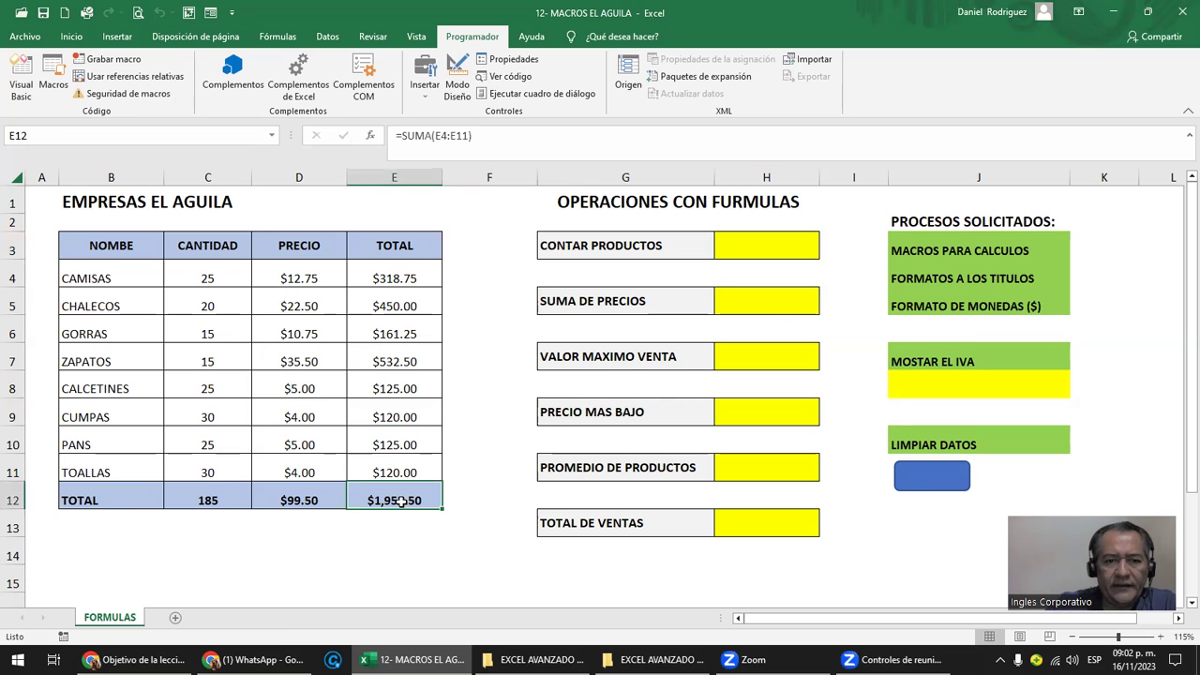
pyautogui.moveTo(92, 498); pyautogui.dragTo(392, 504)
pyautogui.hotkey('ctrl', 'c')
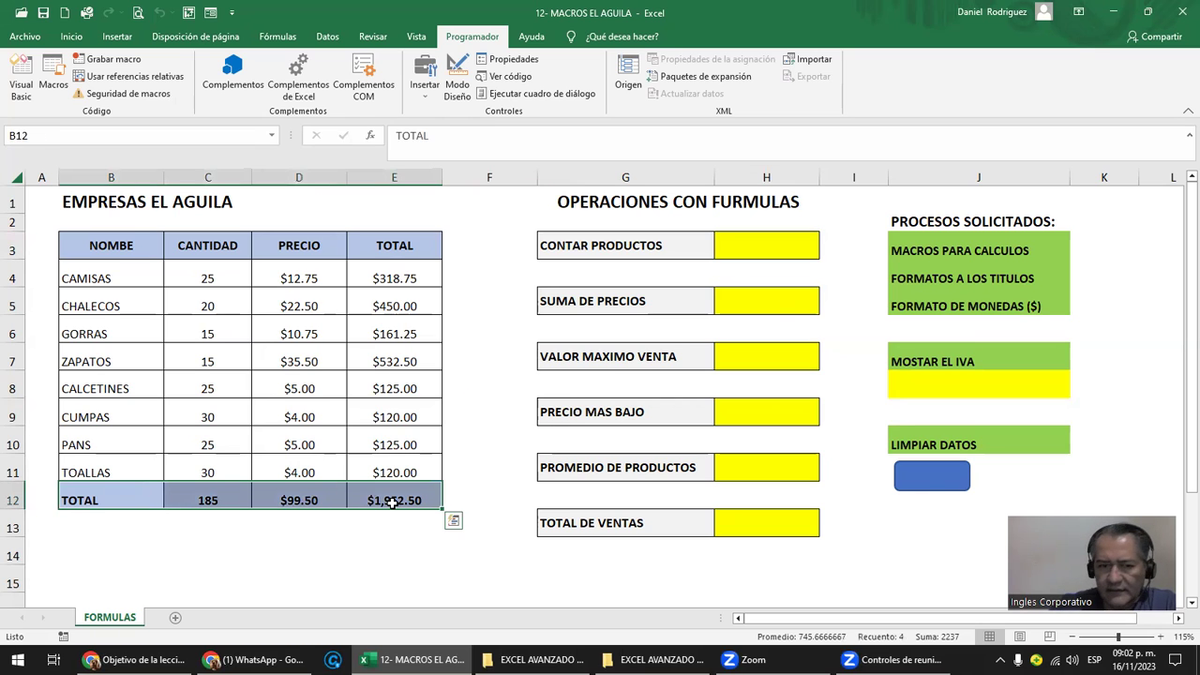
pyautogui.press('Delete')
pyautogui.click(403, 546)
pyautogui.moveTo(391, 278); pyautogui.dragTo(394, 472)
pyautogui.moveTo(299, 279); pyautogui.dragTo(299, 472)
pyautogui.click(89, 497)
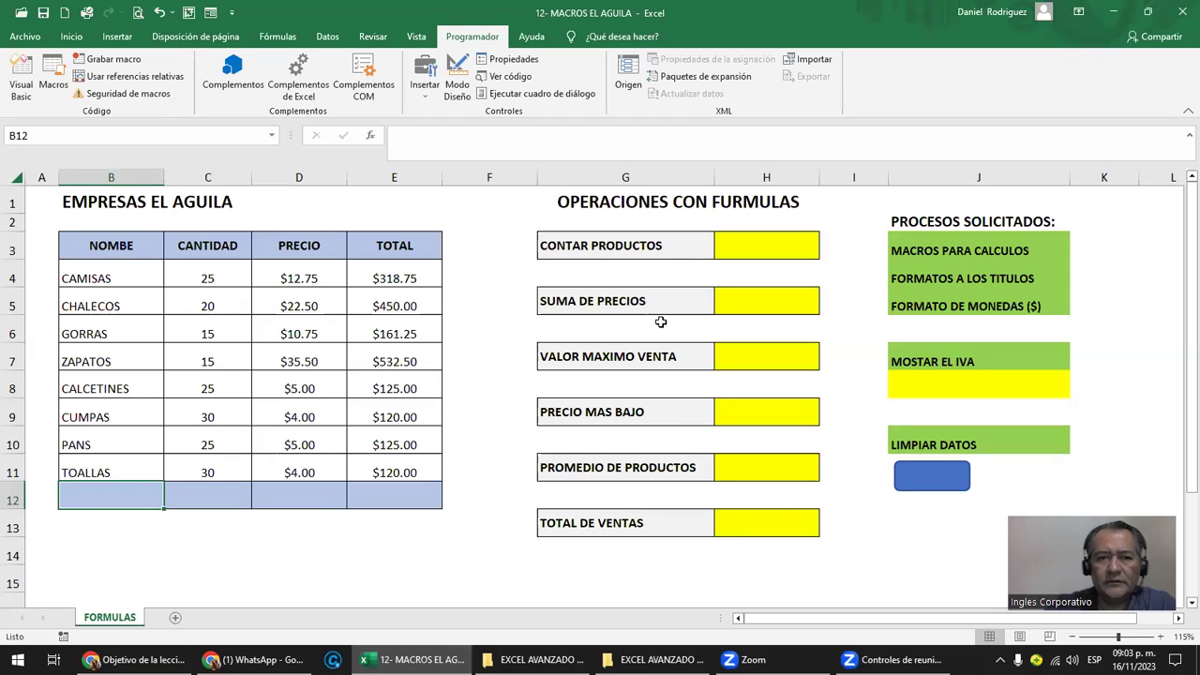
pyautogui.hotkey('ctrl', 'v')
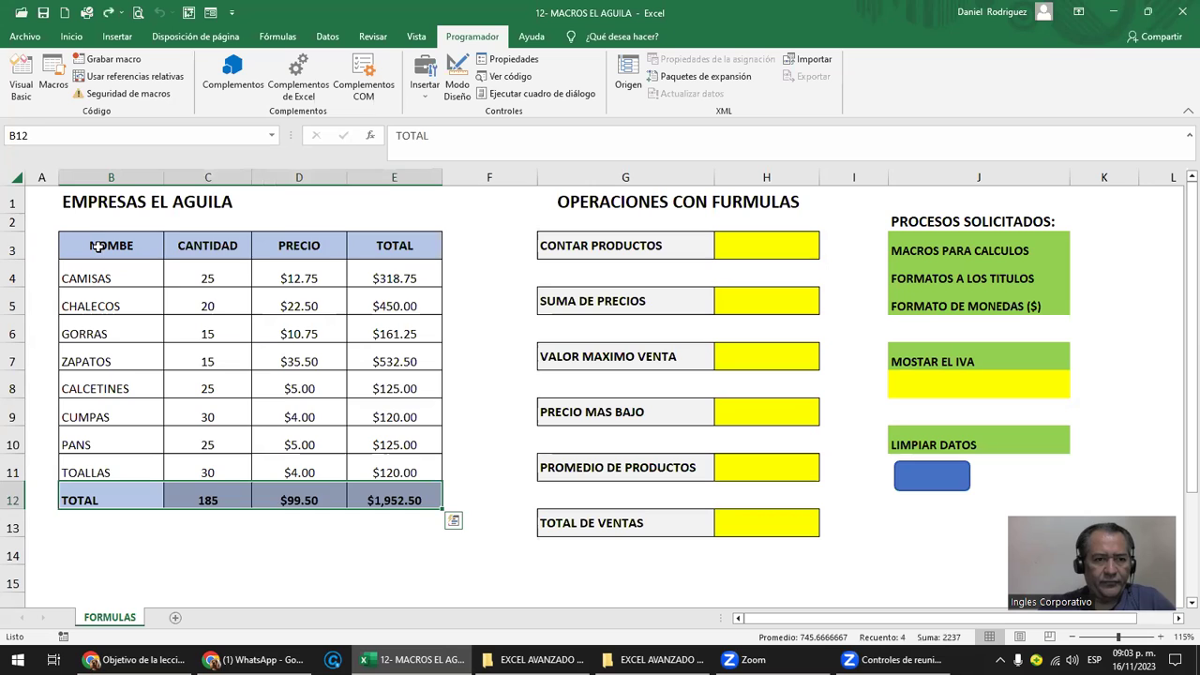
pyautogui.moveTo(99, 241); pyautogui.dragTo(419, 252)
pyautogui.keyDown('ctrl'); pyautogui.moveTo(147, 498); pyautogui.dragTo(384, 500); pyautogui.keyUp('ctrl')
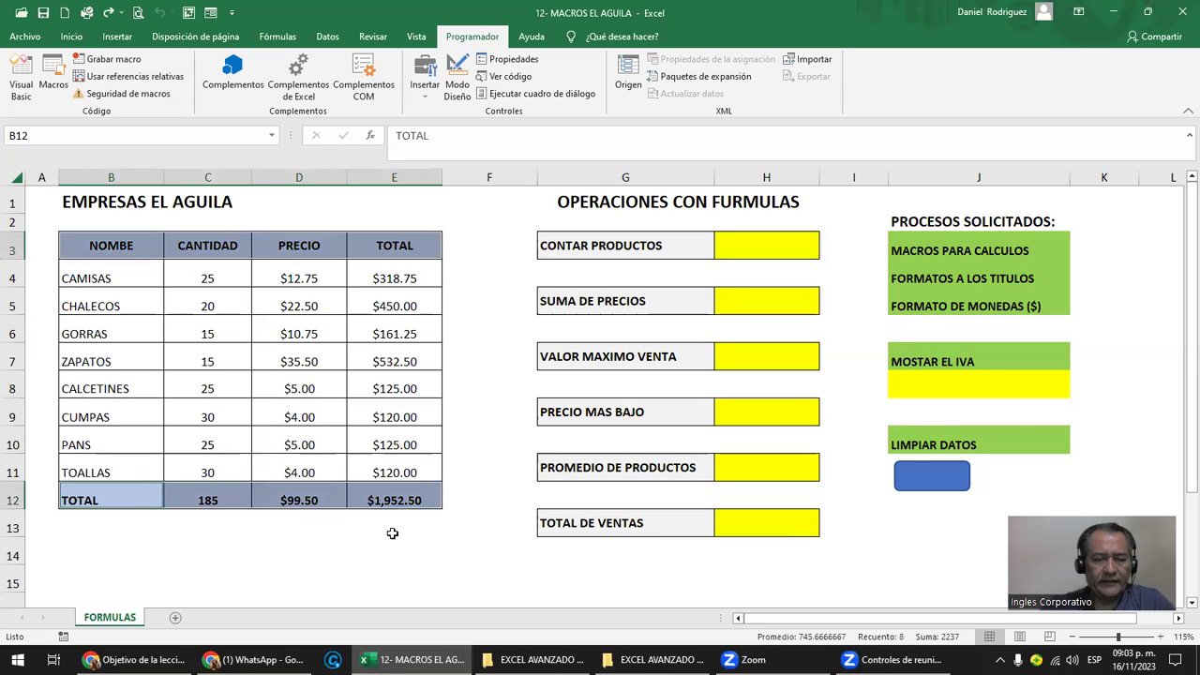
pyautogui.click(394, 533)
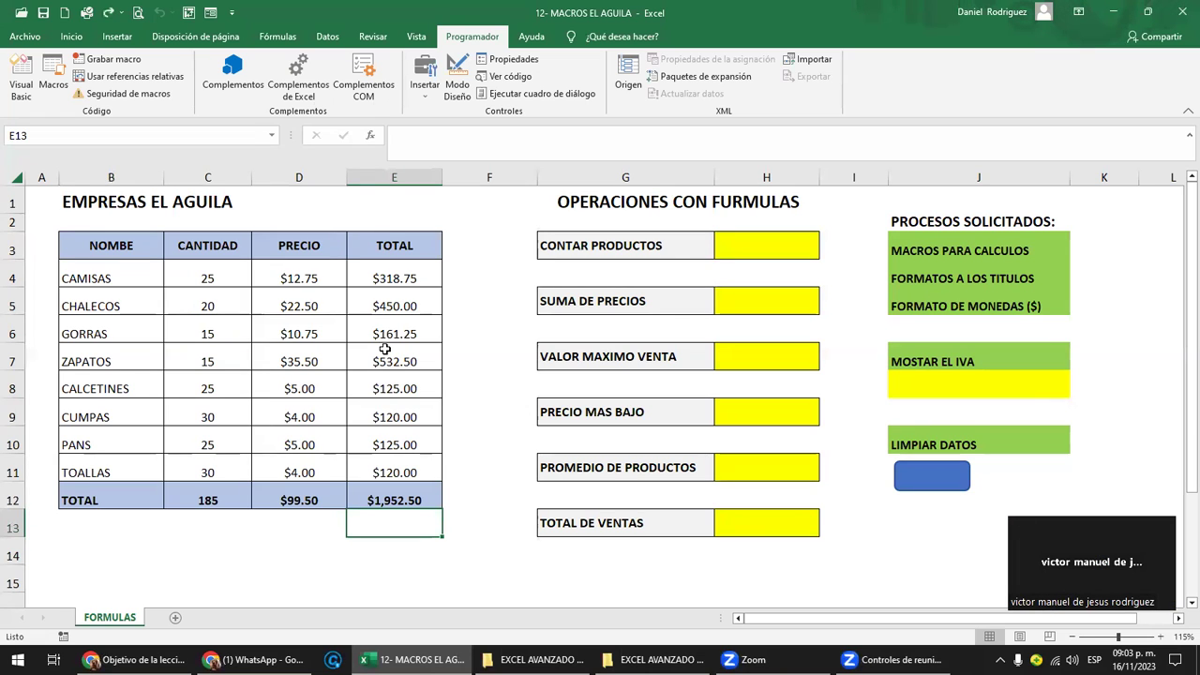
pyautogui.click(739, 243)
pyautogui.click(475, 281)
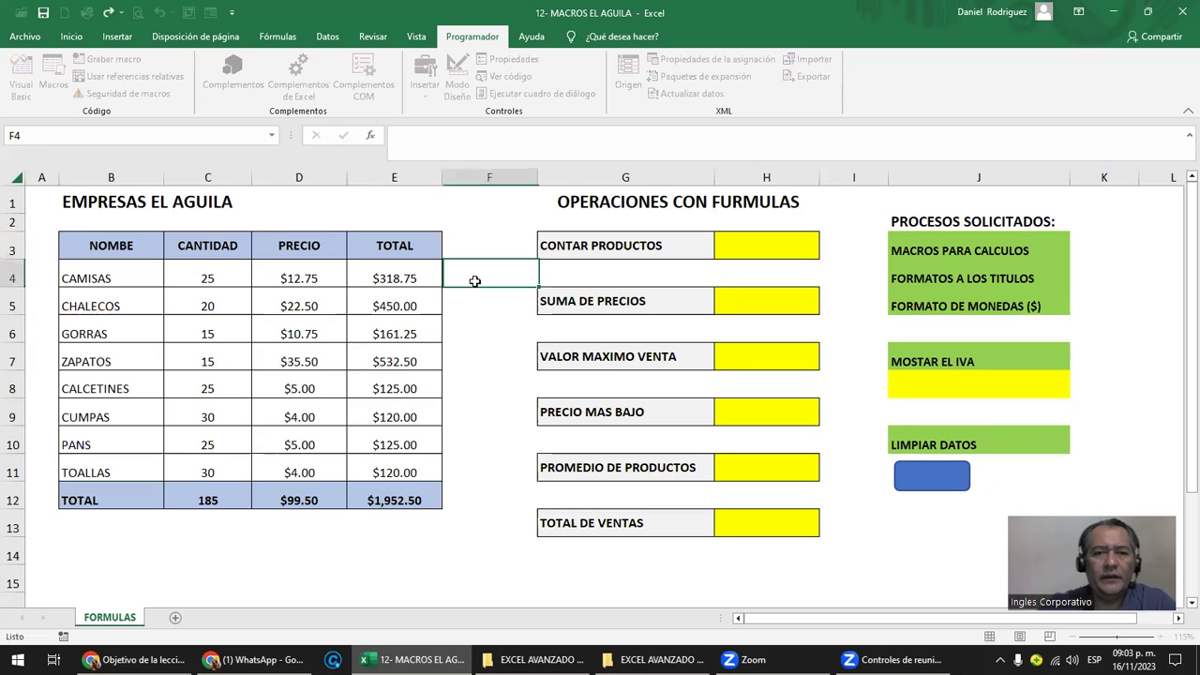
pyautogui.click(761, 246)
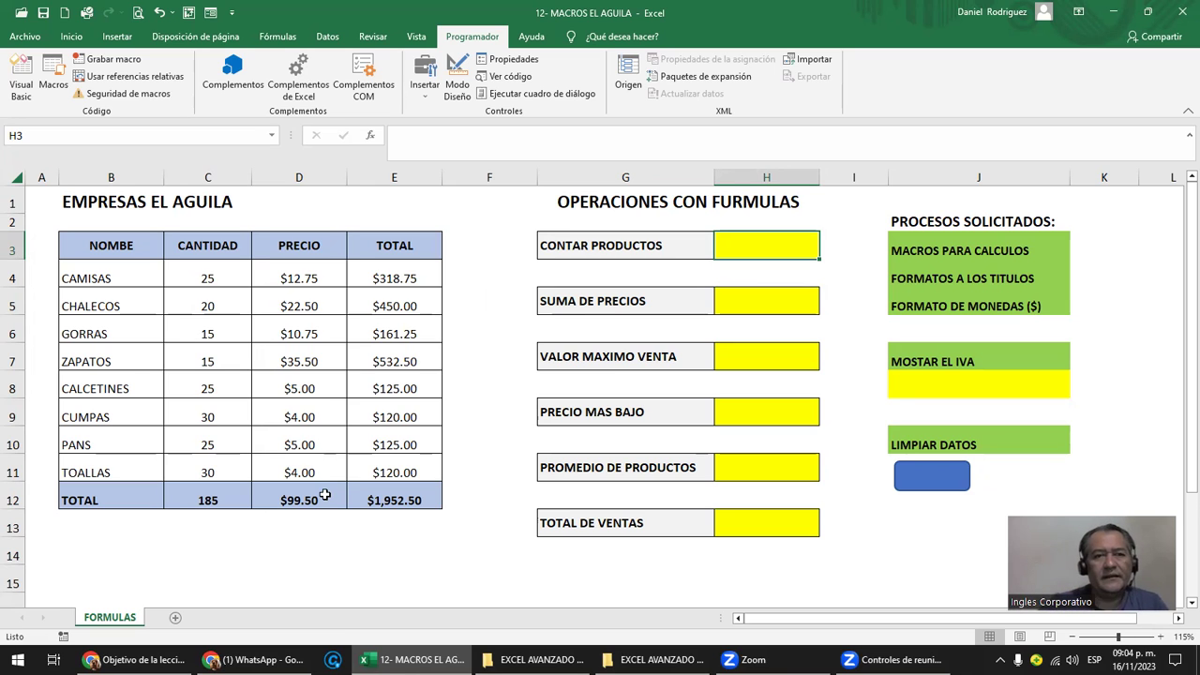
pyautogui.moveTo(230, 279); pyautogui.dragTo(210, 481)
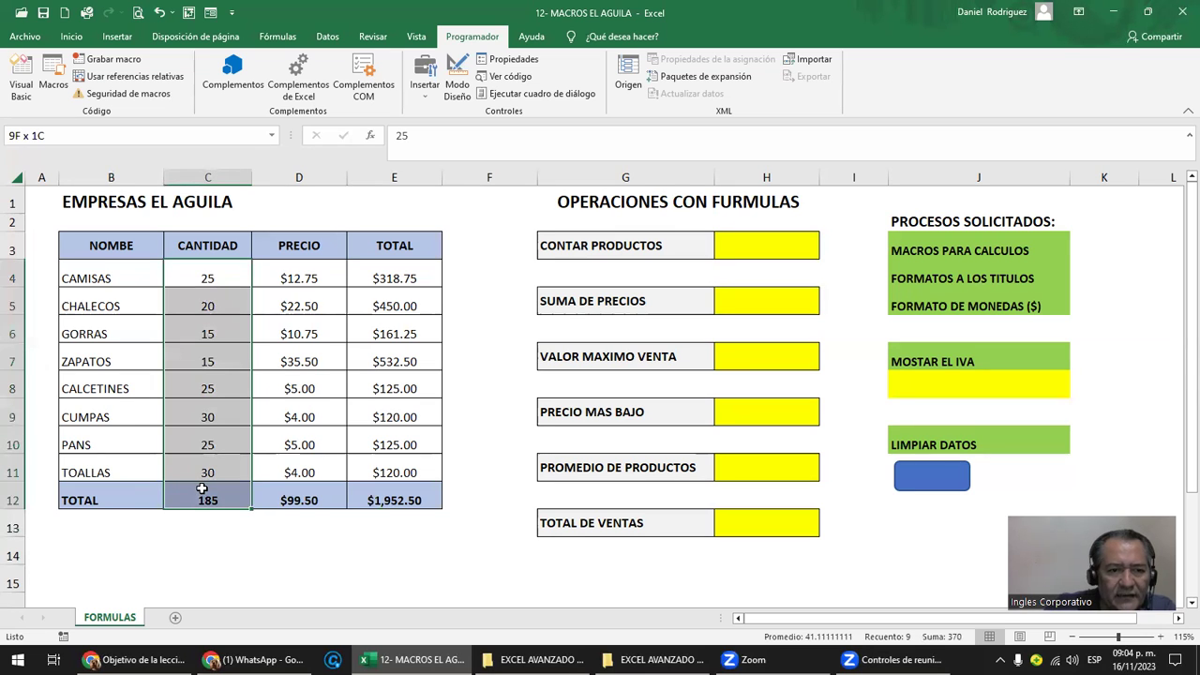
pyautogui.moveTo(209, 485); pyautogui.dragTo(201, 492)
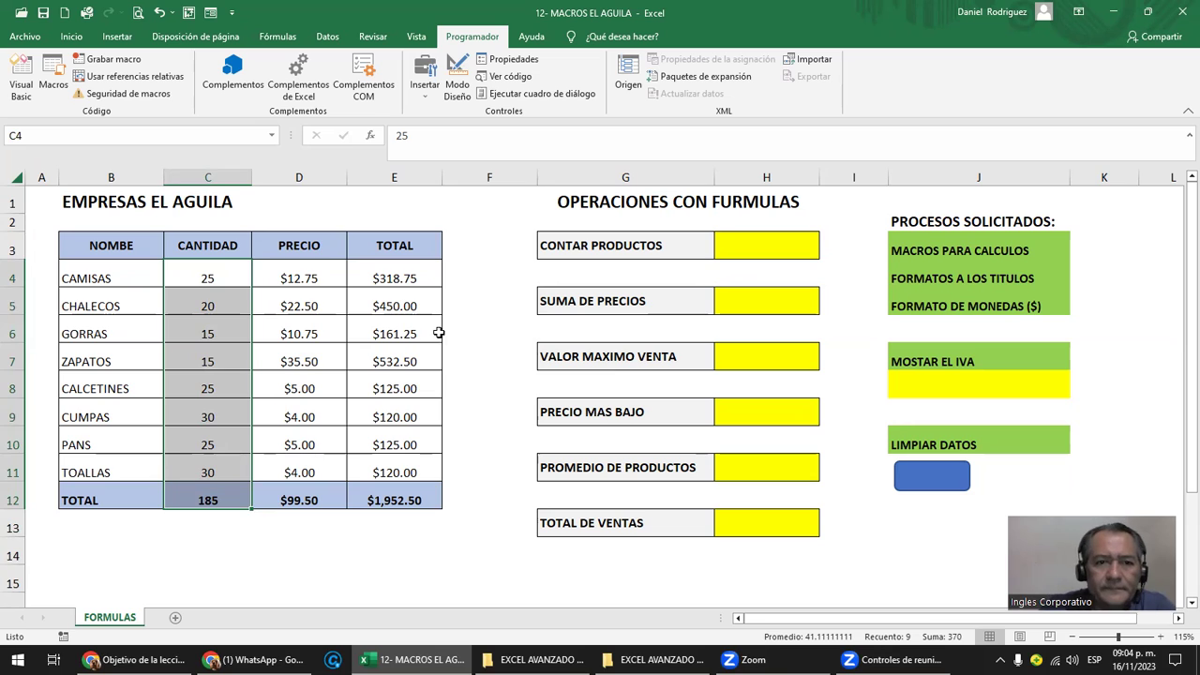
pyautogui.click(485, 251)
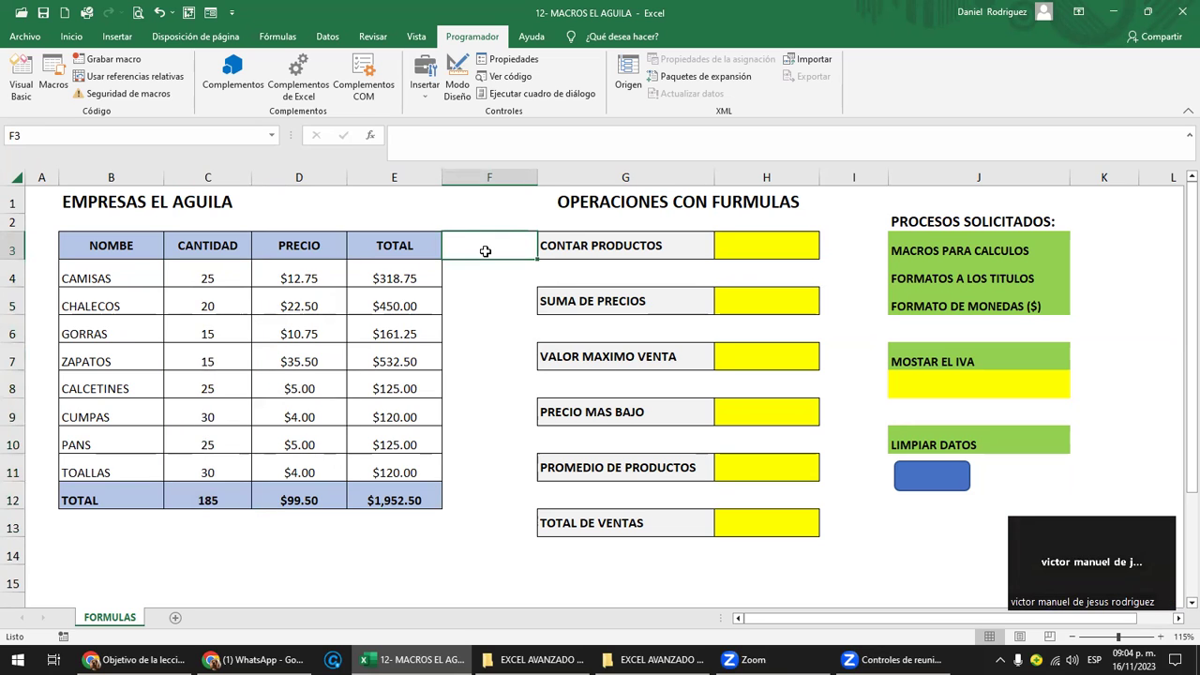